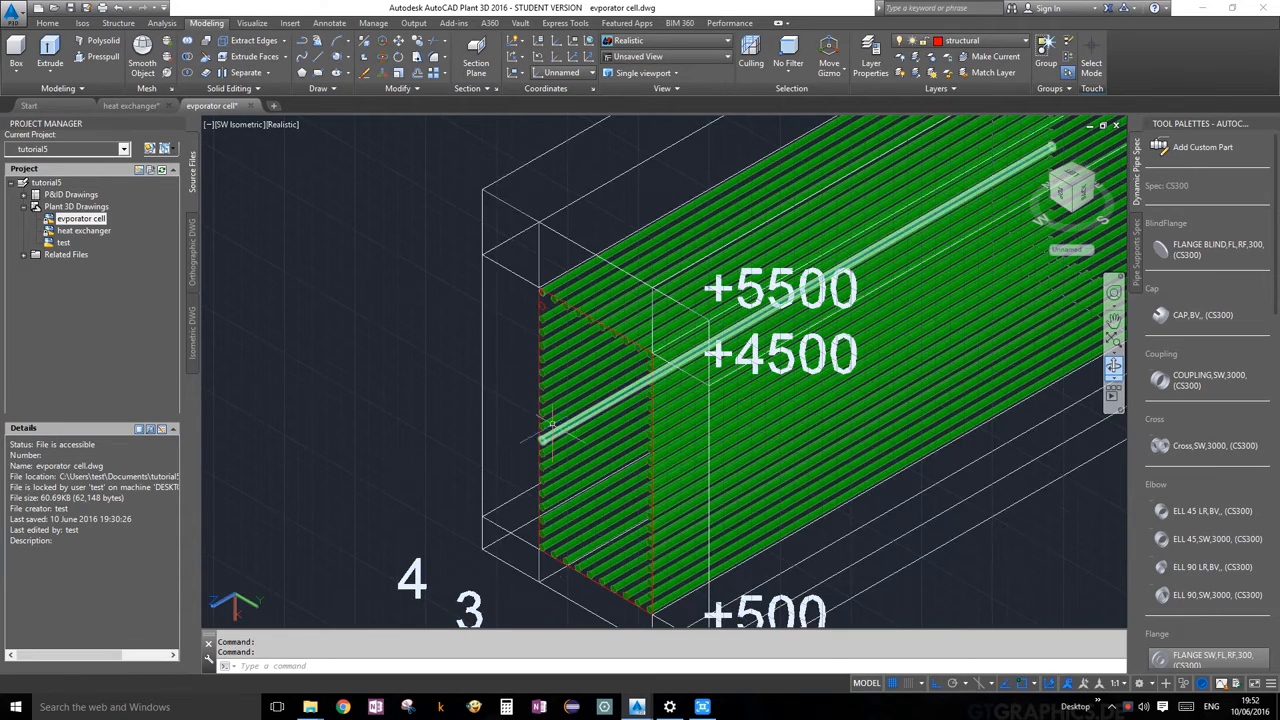
Copy the corner pipe at the top of the bundle by its end centre into the empty circle directly below it.
{"action": "scroll", "coordinate": [625, 378], "scroll_direction": "up", "scroll_amount": 5}
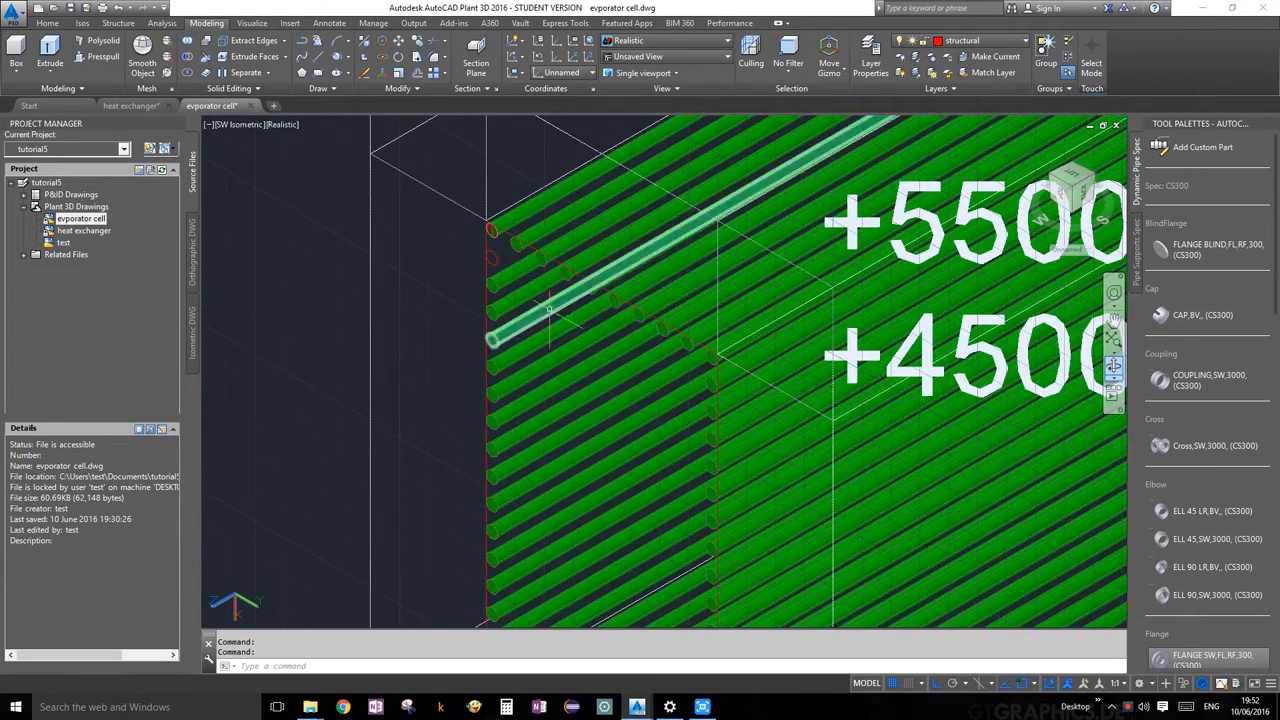
{"action": "scroll", "coordinate": [531, 366], "scroll_direction": "up", "scroll_amount": 4}
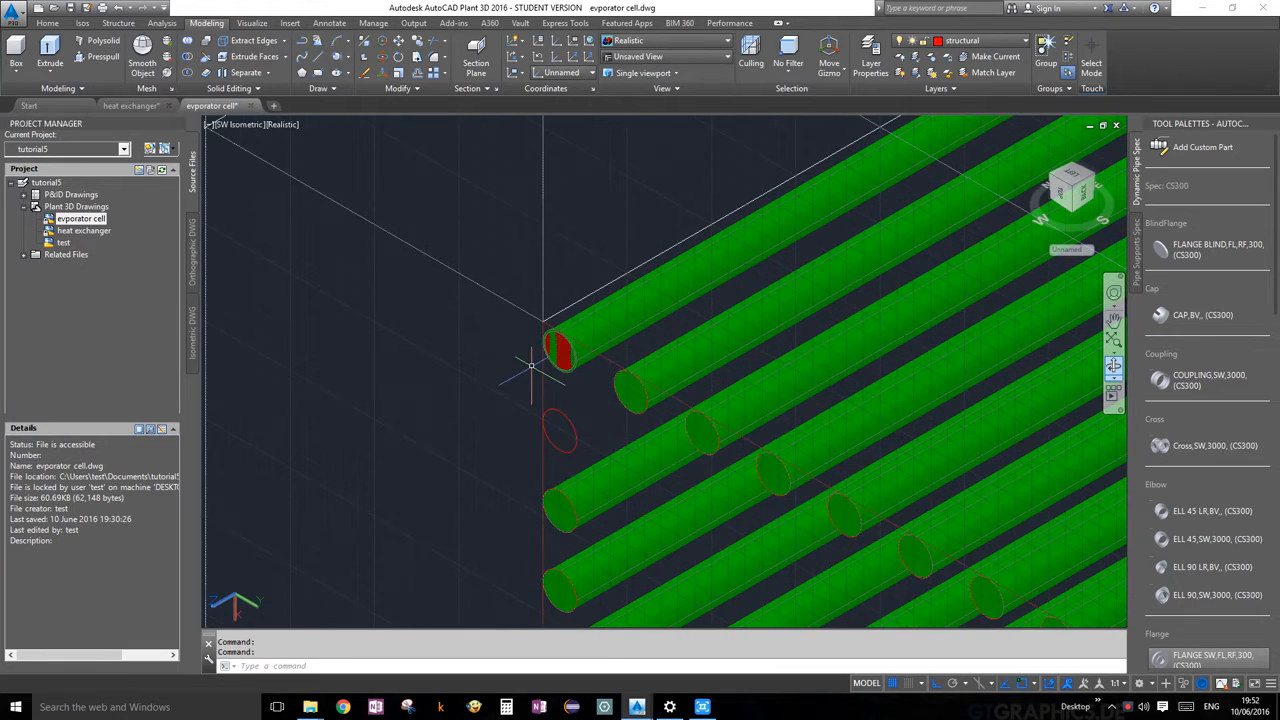
{"action": "left_click", "coordinate": [618, 313]}
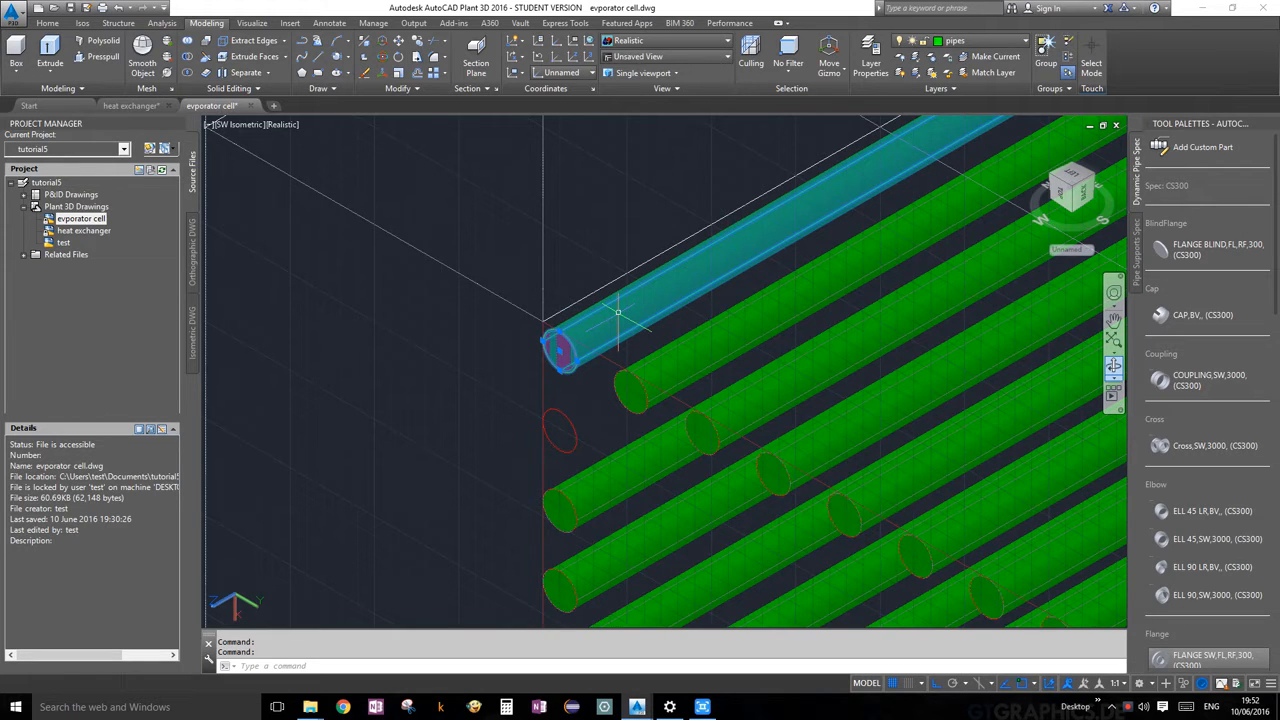
{"action": "left_click", "coordinate": [420, 42]}
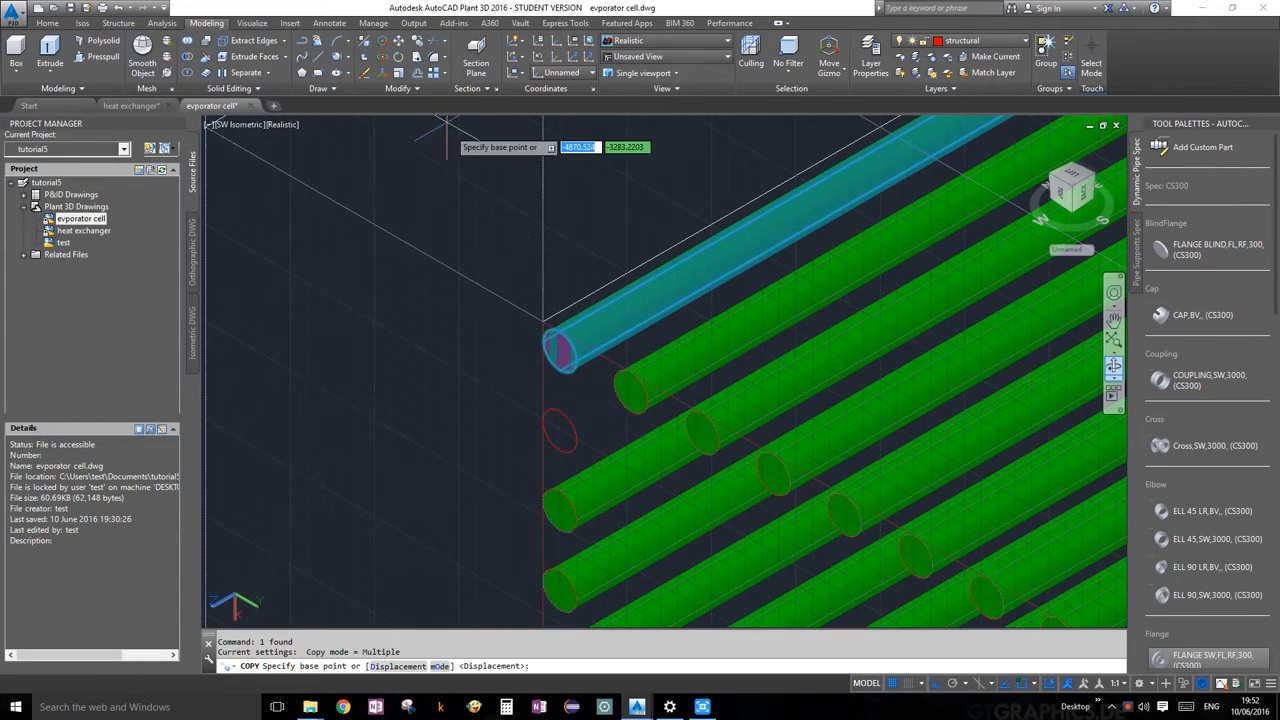
{"action": "left_click", "coordinate": [559, 352]}
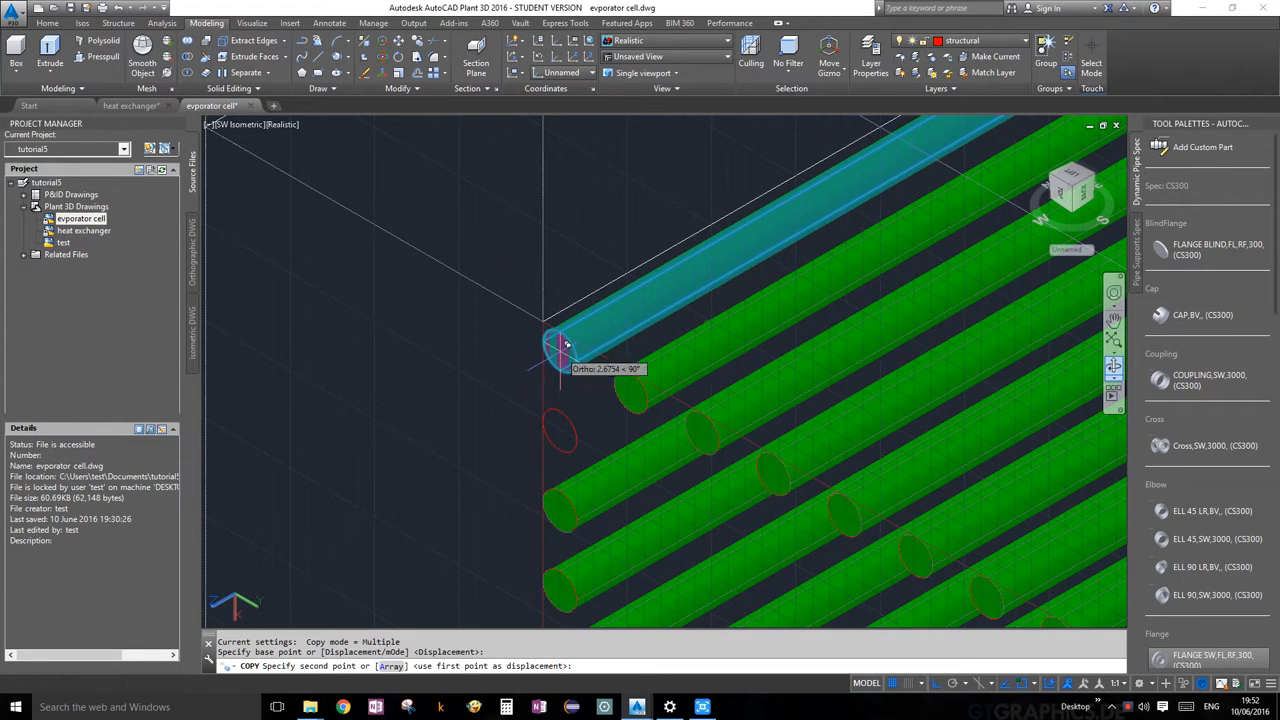
{"action": "left_click", "coordinate": [564, 423]}
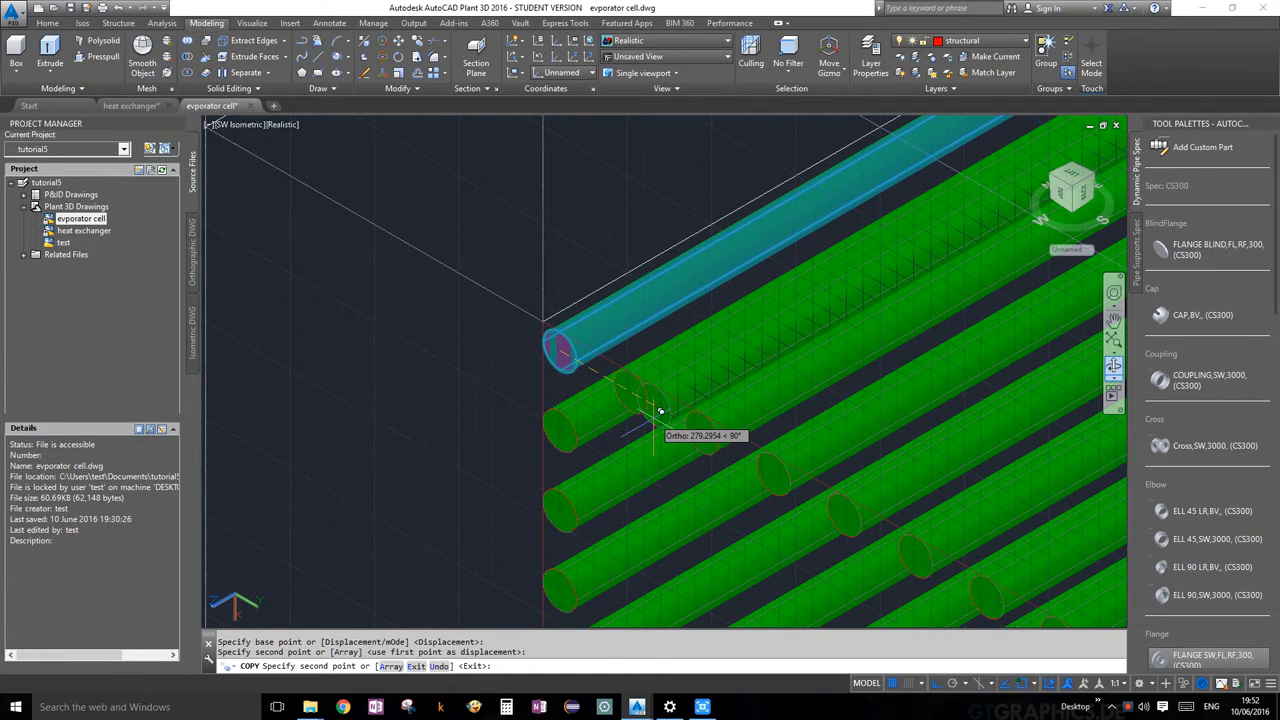
{"action": "key", "text": "Escape"}
{"action": "scroll", "coordinate": [651, 420], "scroll_direction": "down", "scroll_amount": 6}
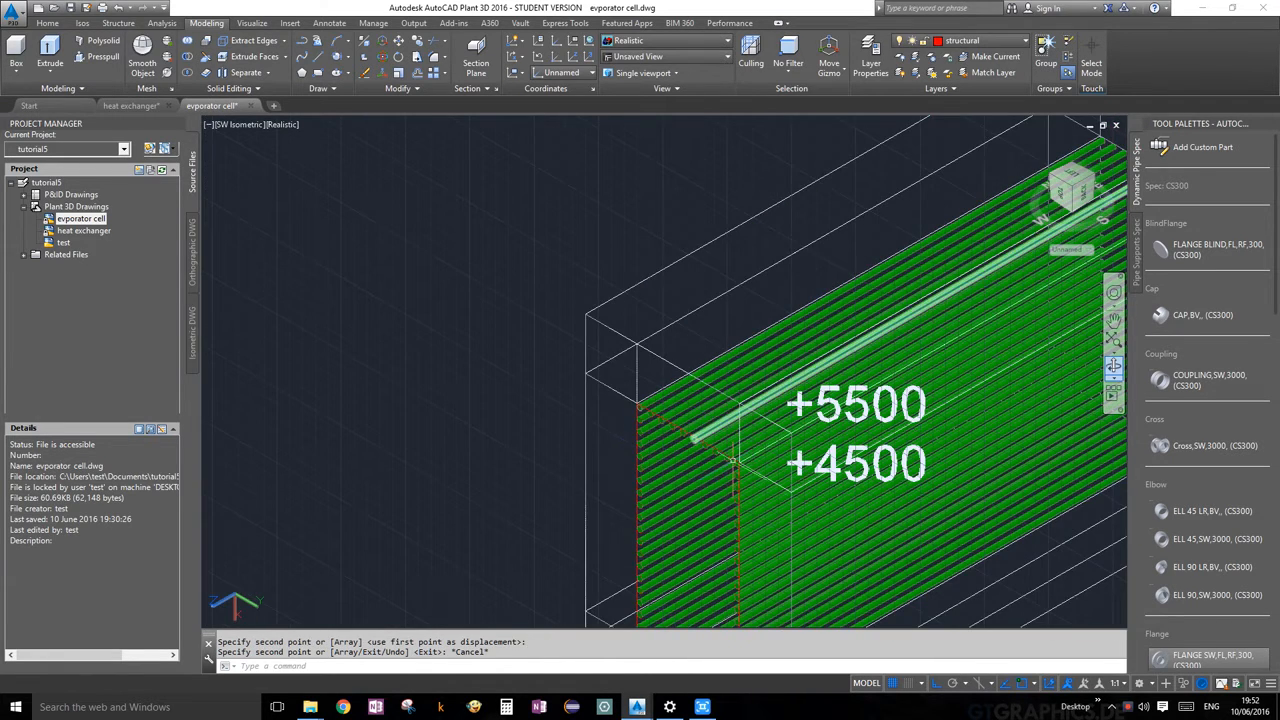
{"action": "scroll", "coordinate": [733, 460], "scroll_direction": "down", "scroll_amount": 5}
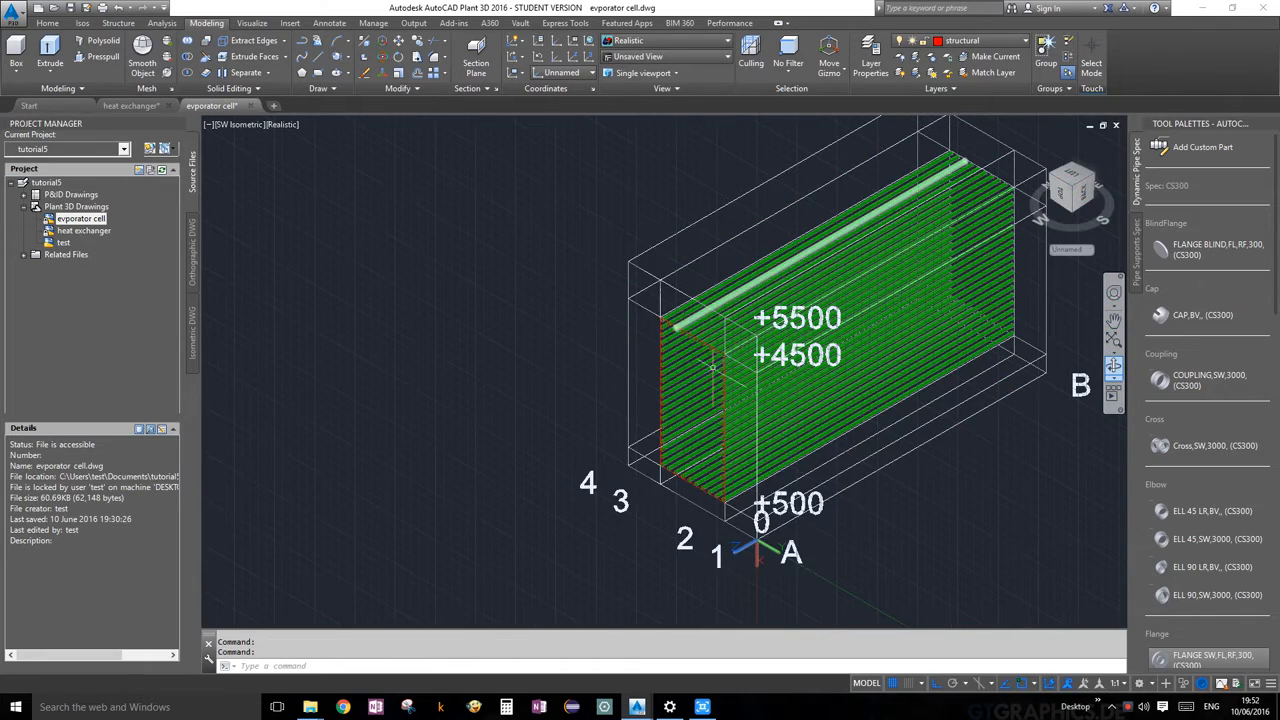
Show all hidden objects of the evaporator cell model again.
{"action": "scroll", "coordinate": [713, 367], "scroll_direction": "up", "scroll_amount": 4}
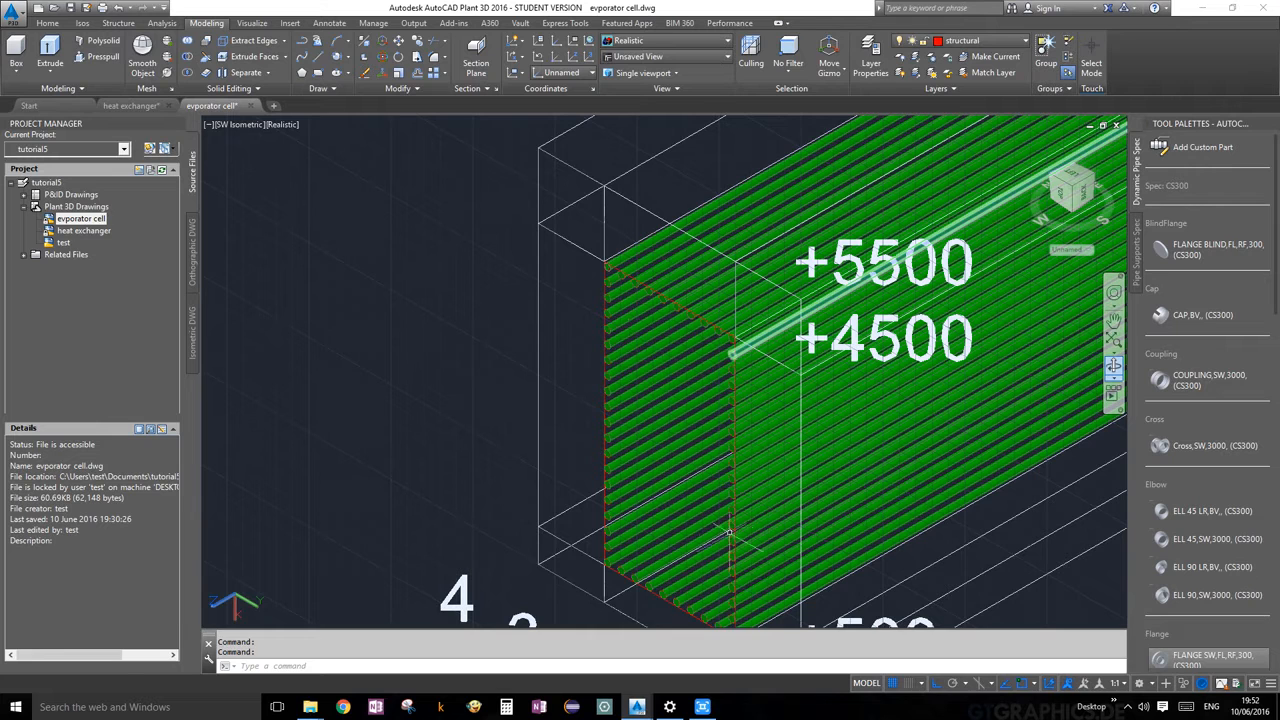
{"action": "scroll", "coordinate": [729, 532], "scroll_direction": "down", "scroll_amount": 4}
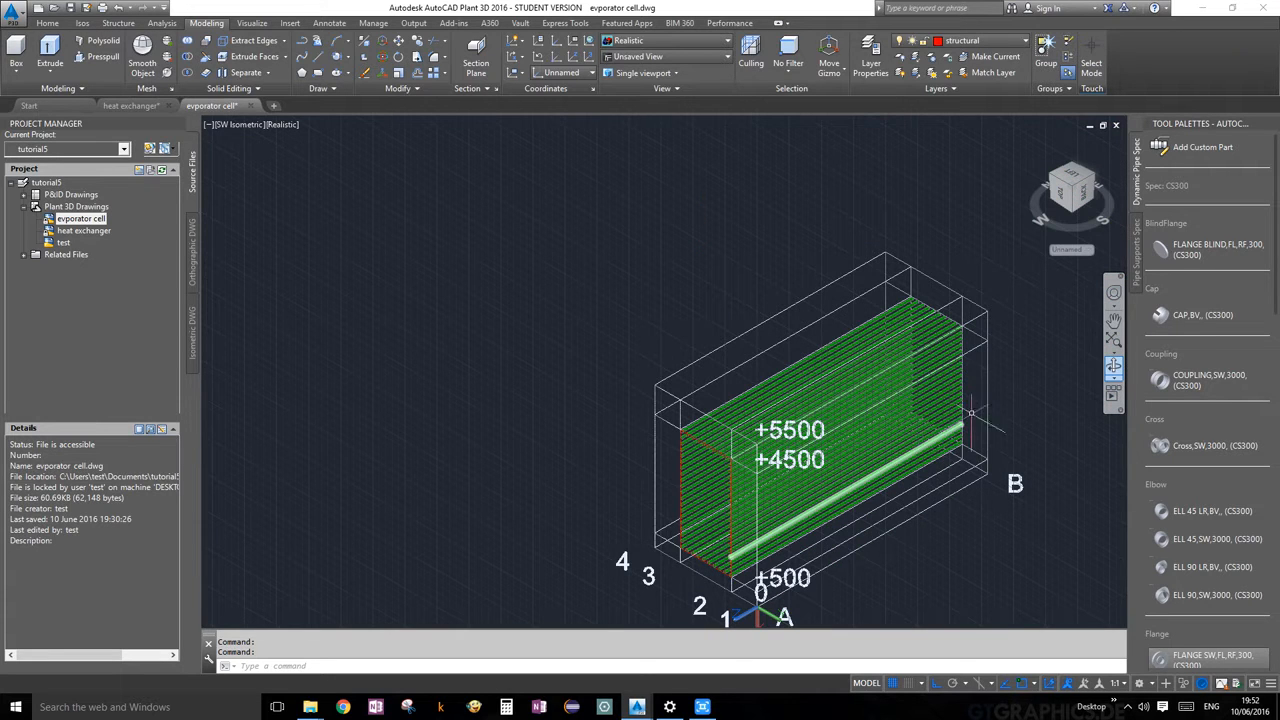
{"action": "left_click", "coordinate": [116, 22]}
{"action": "left_click", "coordinate": [494, 55]}
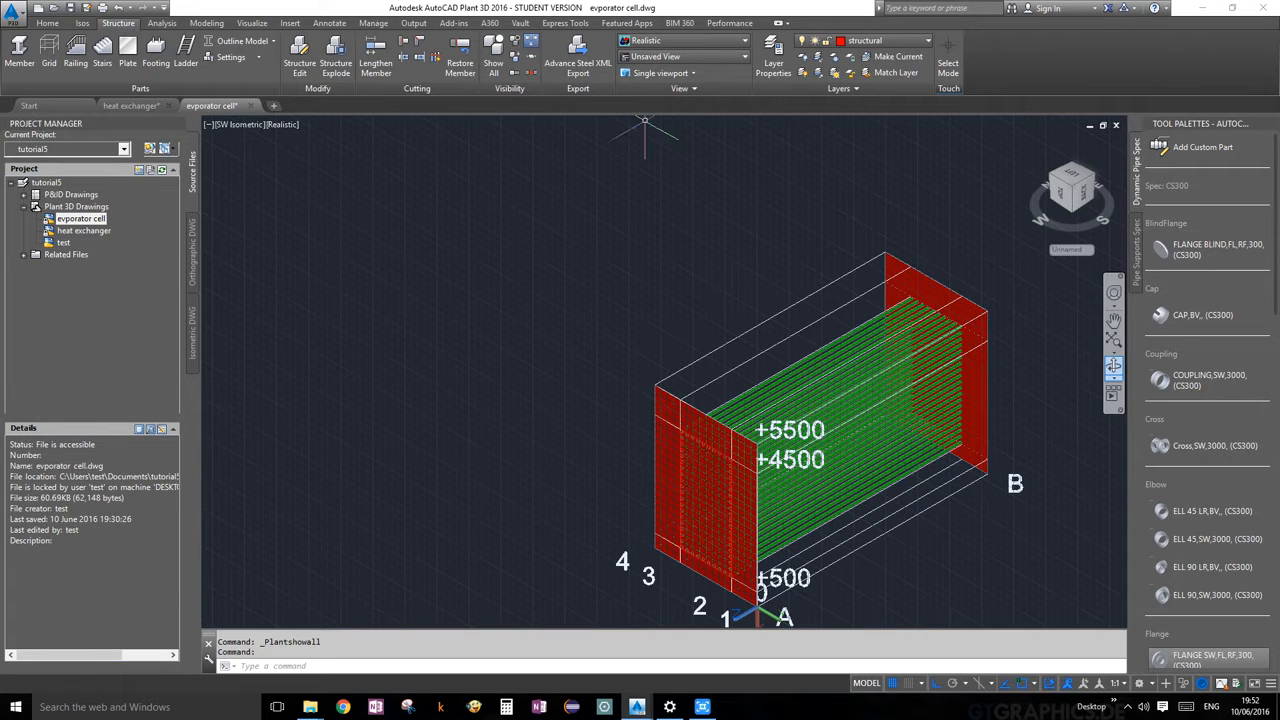
Examine how the pipe ends sit in the red end plate, both head-on and in an overall view of the cell.
{"action": "left_click", "coordinate": [1113, 365]}
{"action": "left_click_drag", "start_coordinate": [900, 431], "coordinate": [594, 334]}
{"action": "scroll", "coordinate": [834, 378], "scroll_direction": "up", "scroll_amount": 4}
{"action": "left_click_drag", "start_coordinate": [831, 374], "coordinate": [706, 443]}
{"action": "scroll", "coordinate": [706, 442], "scroll_direction": "up", "scroll_amount": 5}
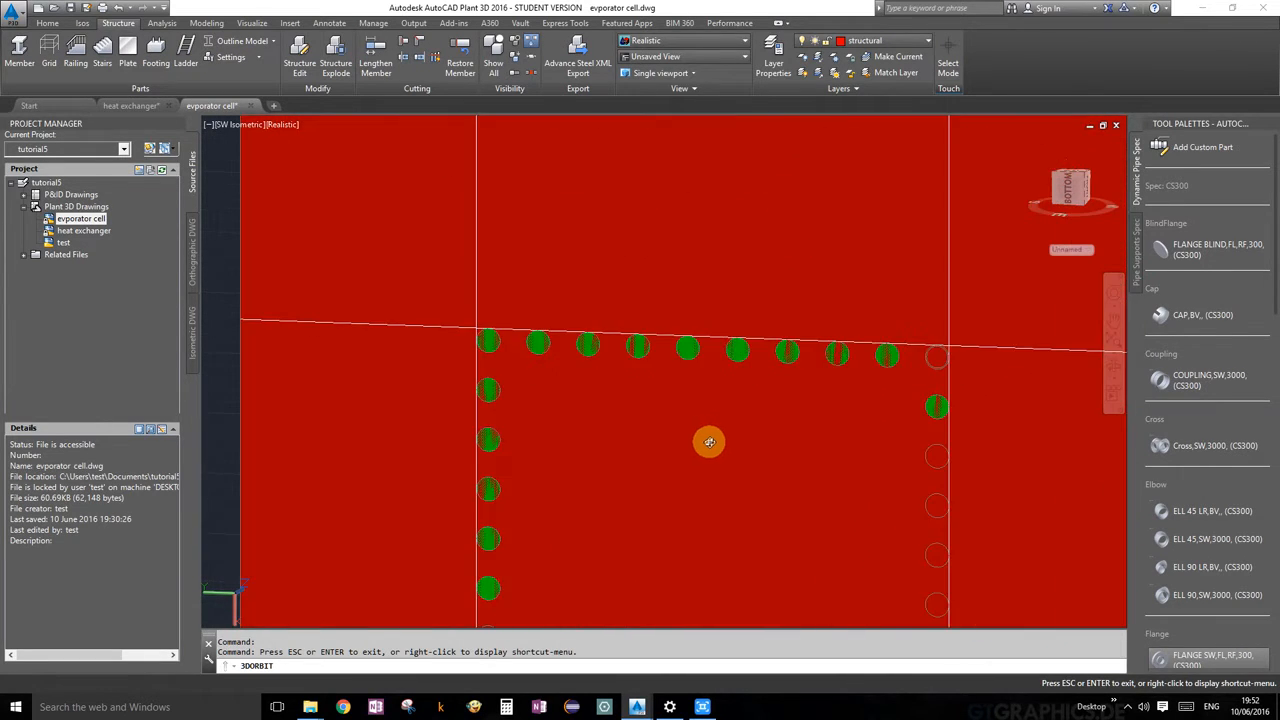
{"action": "scroll", "coordinate": [708, 441], "scroll_direction": "down", "scroll_amount": 4}
{"action": "scroll", "coordinate": [712, 440], "scroll_direction": "down", "scroll_amount": 3}
{"action": "left_click_drag", "start_coordinate": [714, 440], "coordinate": [826, 329]}
{"action": "scroll", "coordinate": [824, 441], "scroll_direction": "down", "scroll_amount": 3}
{"action": "scroll", "coordinate": [855, 510], "scroll_direction": "up", "scroll_amount": 3}
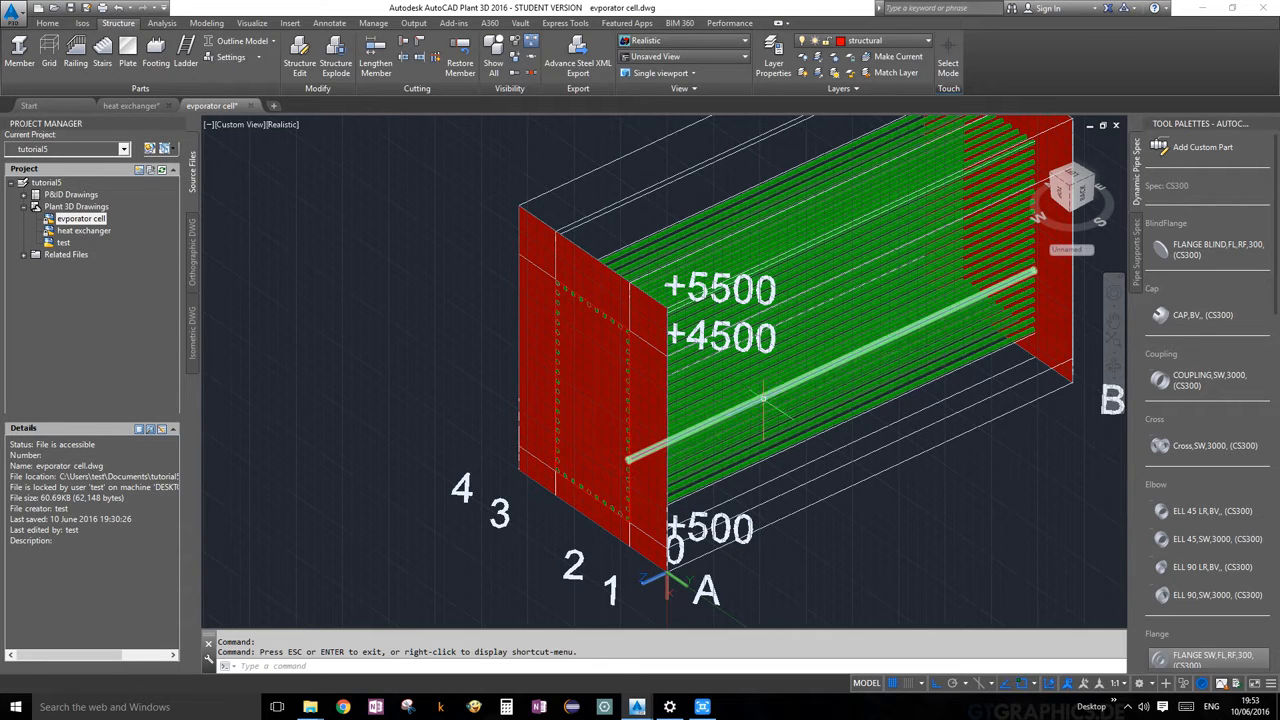
{"action": "scroll", "coordinate": [873, 422], "scroll_direction": "down", "scroll_amount": 3}
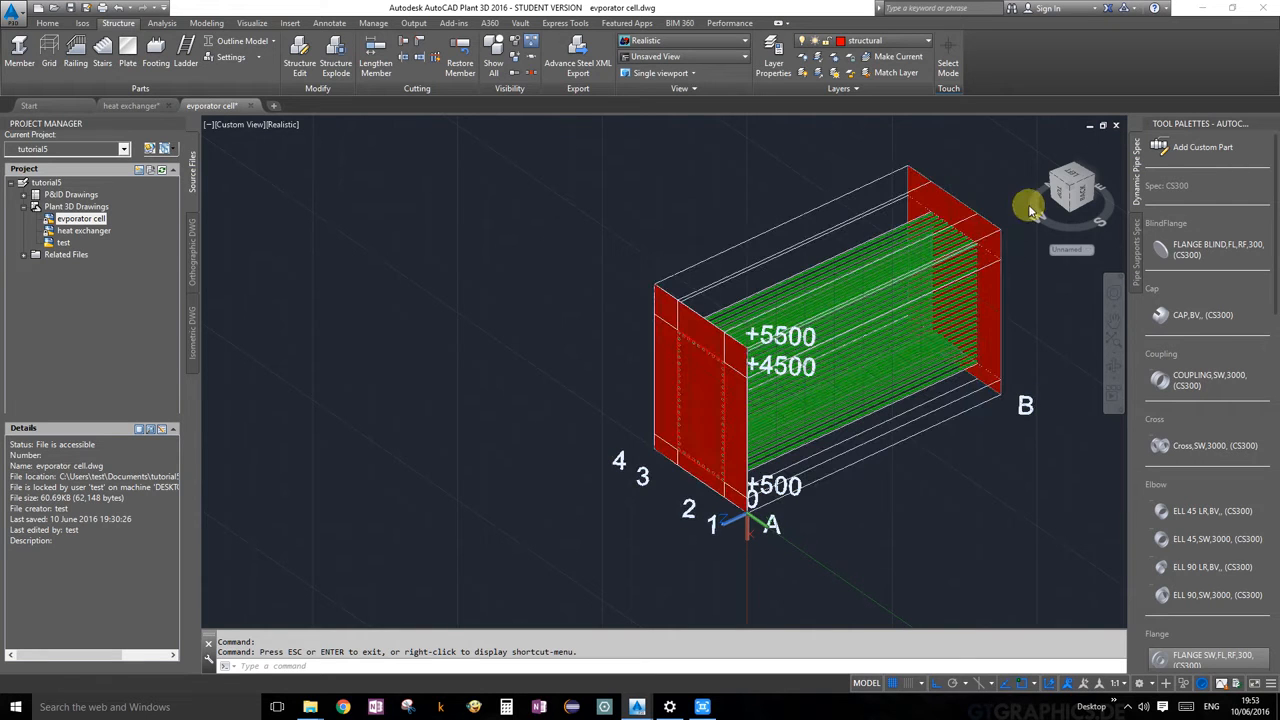
Isolate the structure grid so that the plates and pipes are hidden.
{"action": "left_click", "coordinate": [906, 436]}
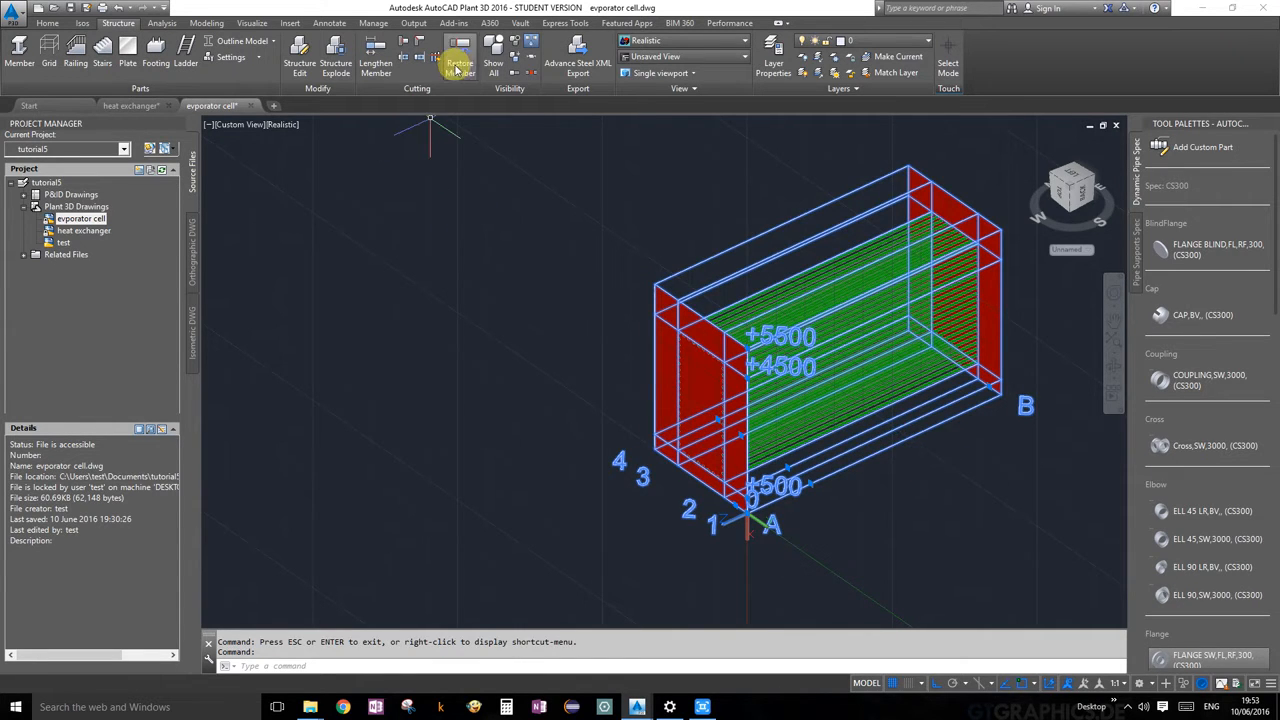
{"action": "left_click", "coordinate": [522, 44]}
{"action": "scroll", "coordinate": [851, 417], "scroll_direction": "up", "scroll_amount": 2}
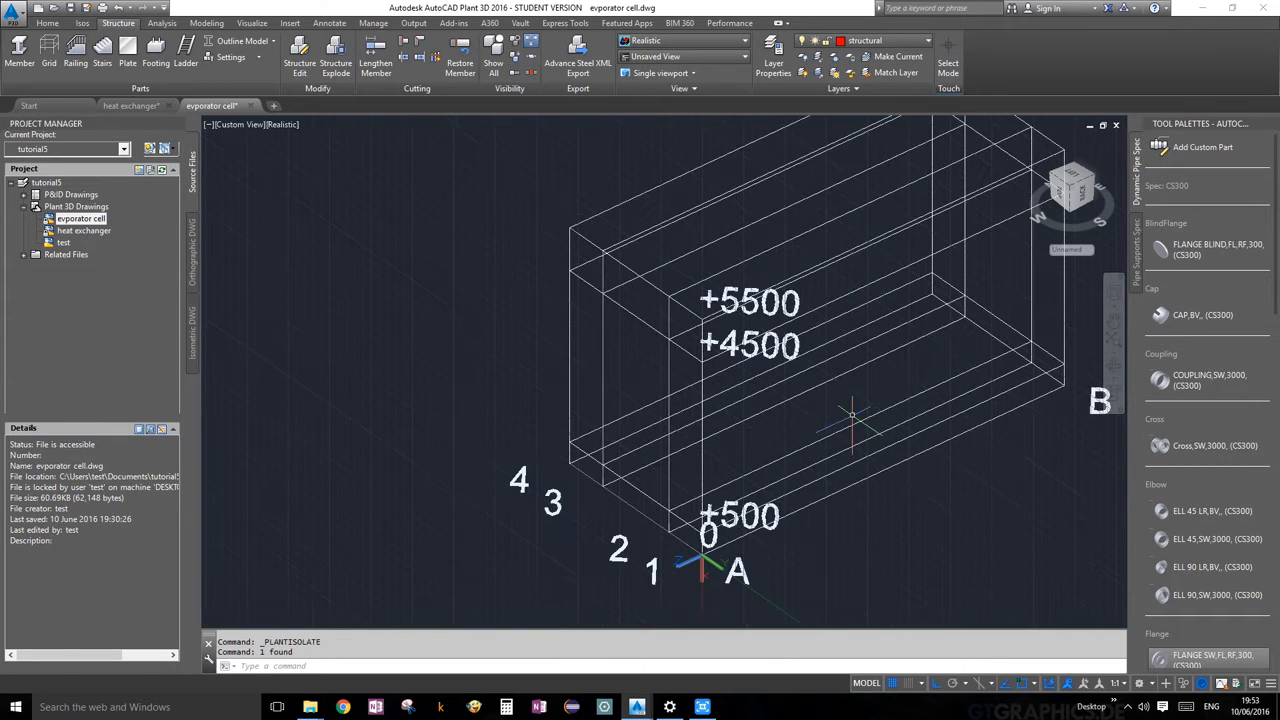
{"action": "middle_click_drag", "start_coordinate": [851, 417], "coordinate": [840, 455]}
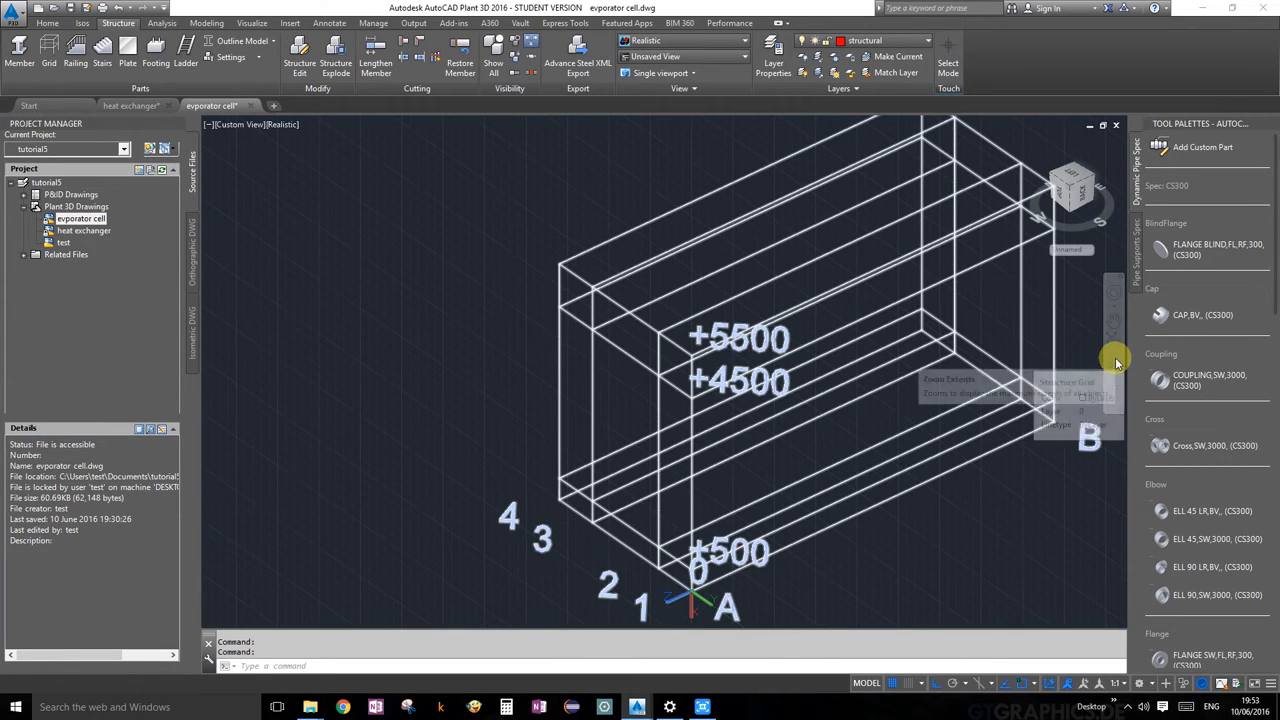
Edit the structure grid and set its label font size to 50.
{"action": "left_click", "coordinate": [1113, 366]}
{"action": "left_click_drag", "start_coordinate": [1060, 372], "coordinate": [988, 364]}
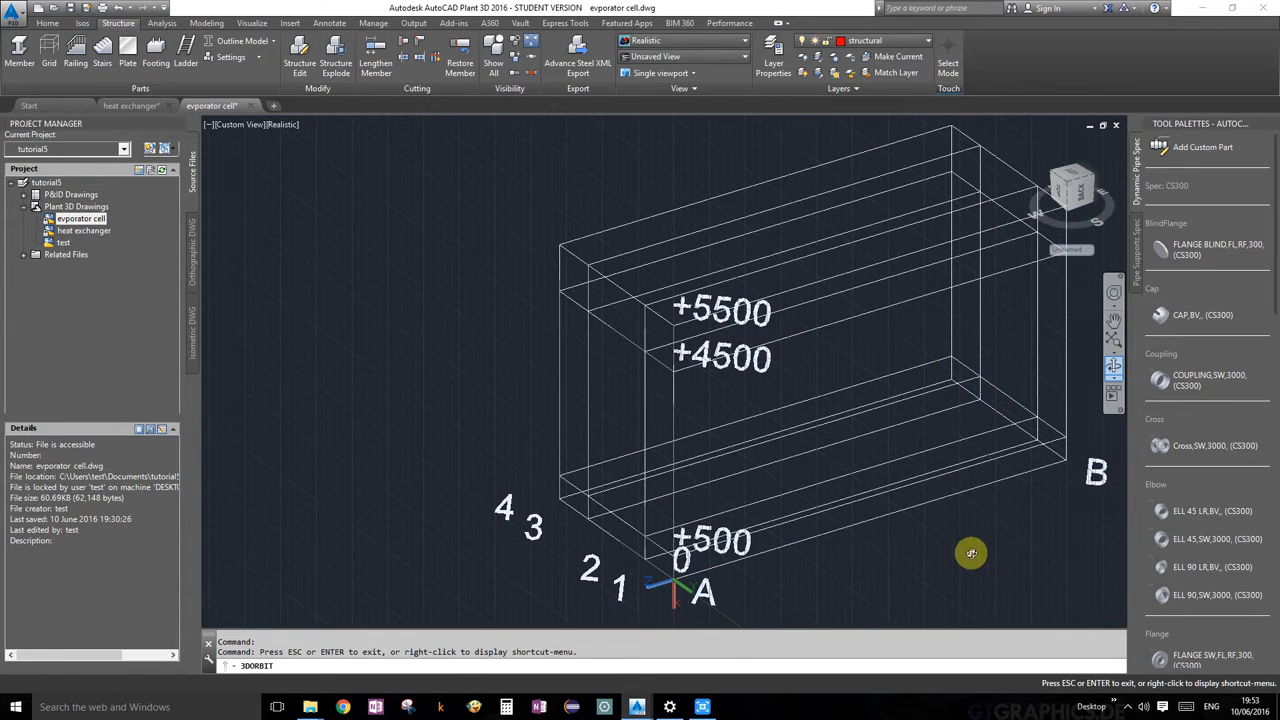
{"action": "key", "text": "Escape"}
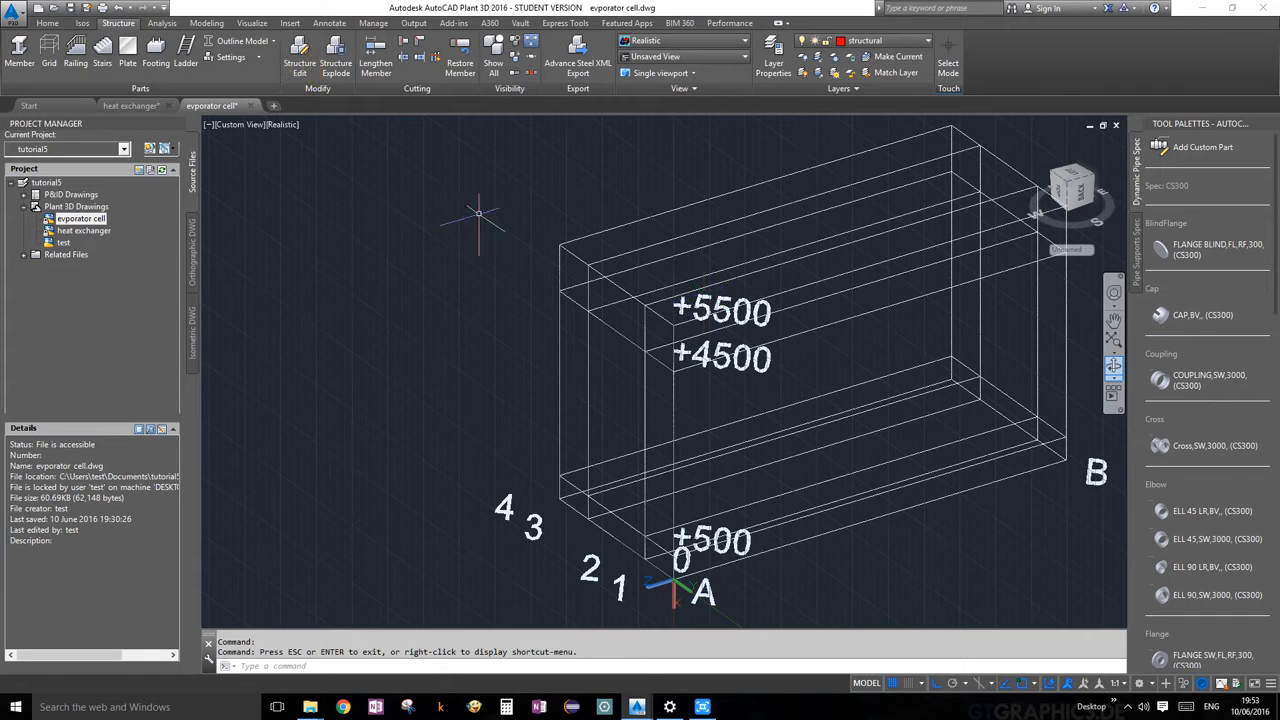
{"action": "left_click", "coordinate": [591, 243]}
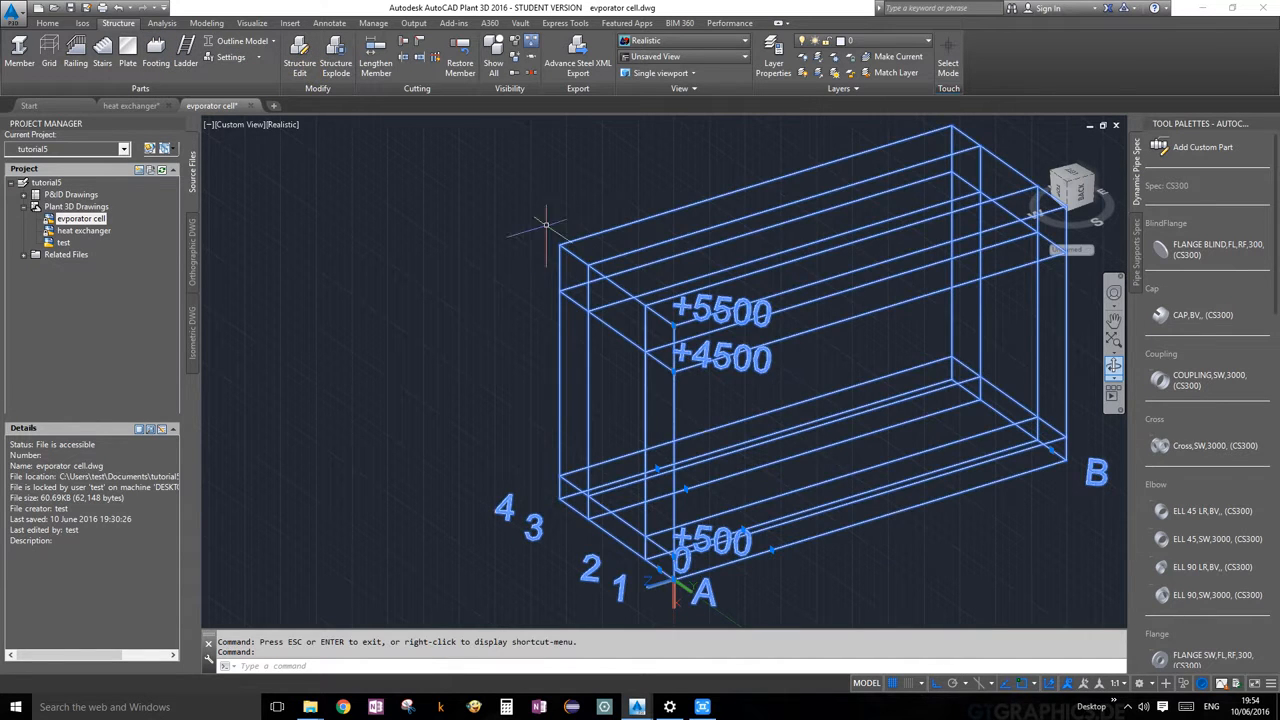
{"action": "left_click", "coordinate": [300, 62]}
{"action": "left_click", "coordinate": [614, 271]}
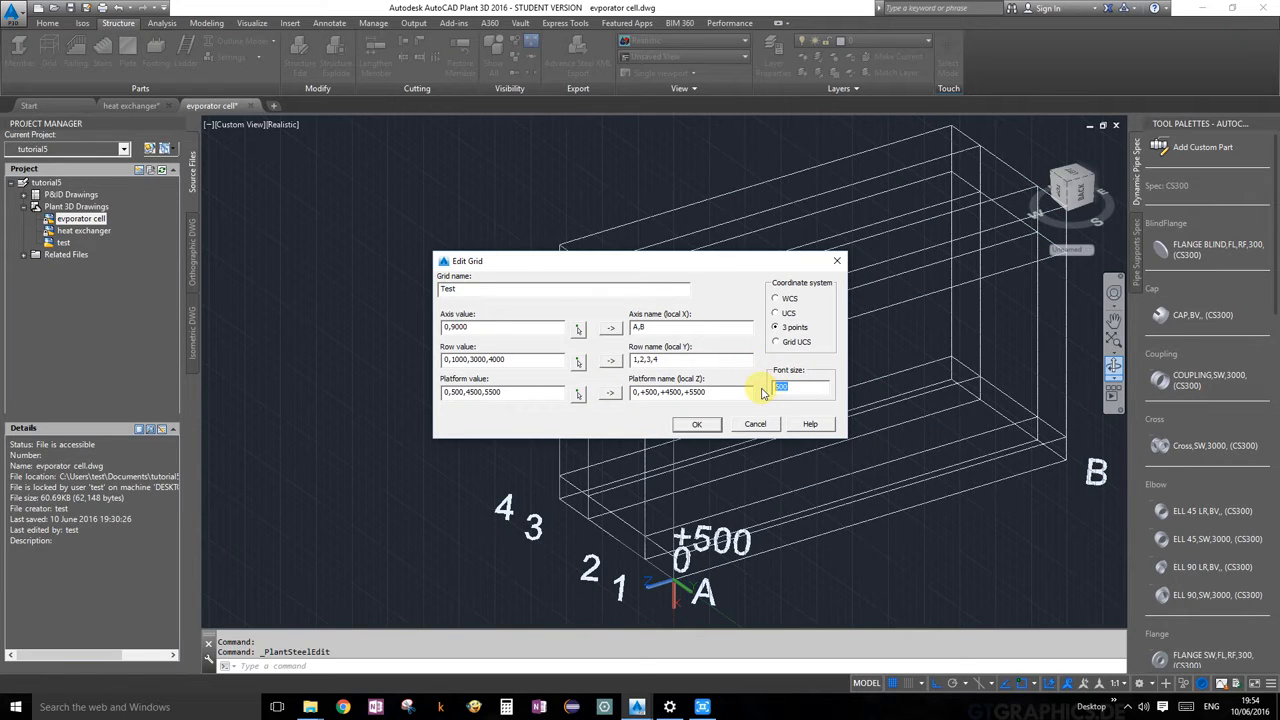
{"action": "type", "text": "50"}
{"action": "left_click", "coordinate": [695, 427]}
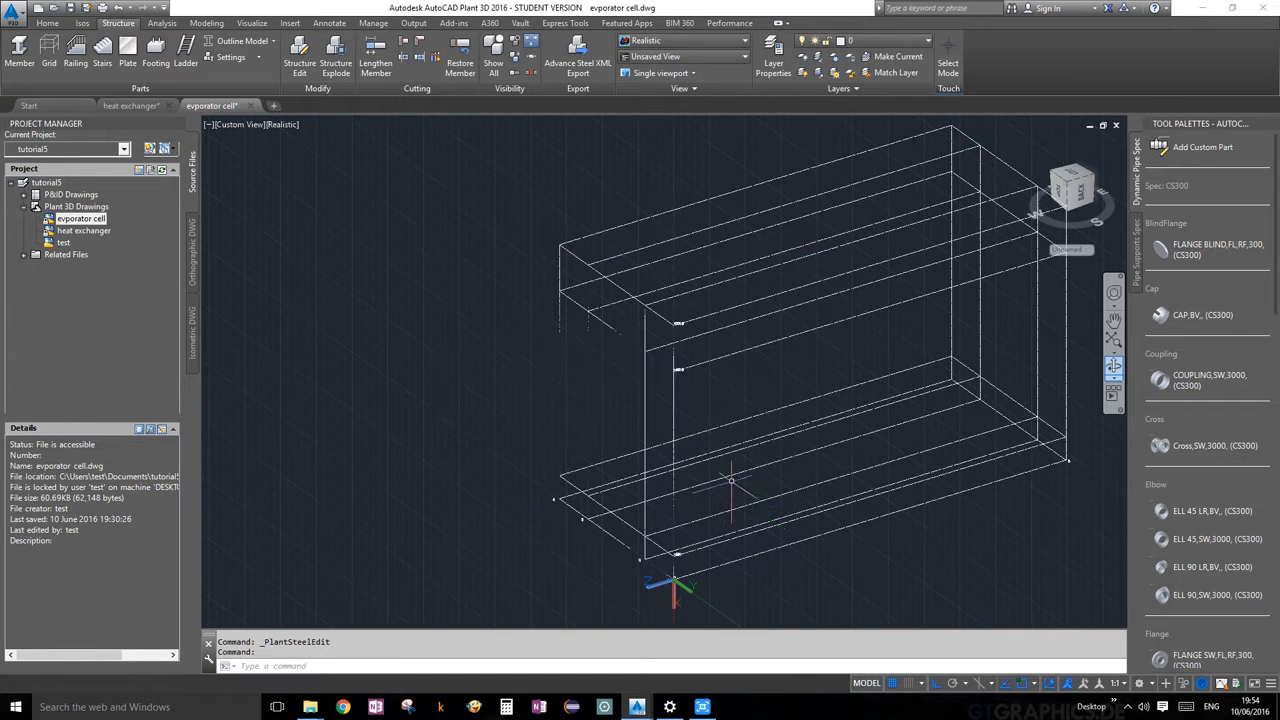
{"action": "scroll", "coordinate": [671, 408], "scroll_direction": "up", "scroll_amount": 3}
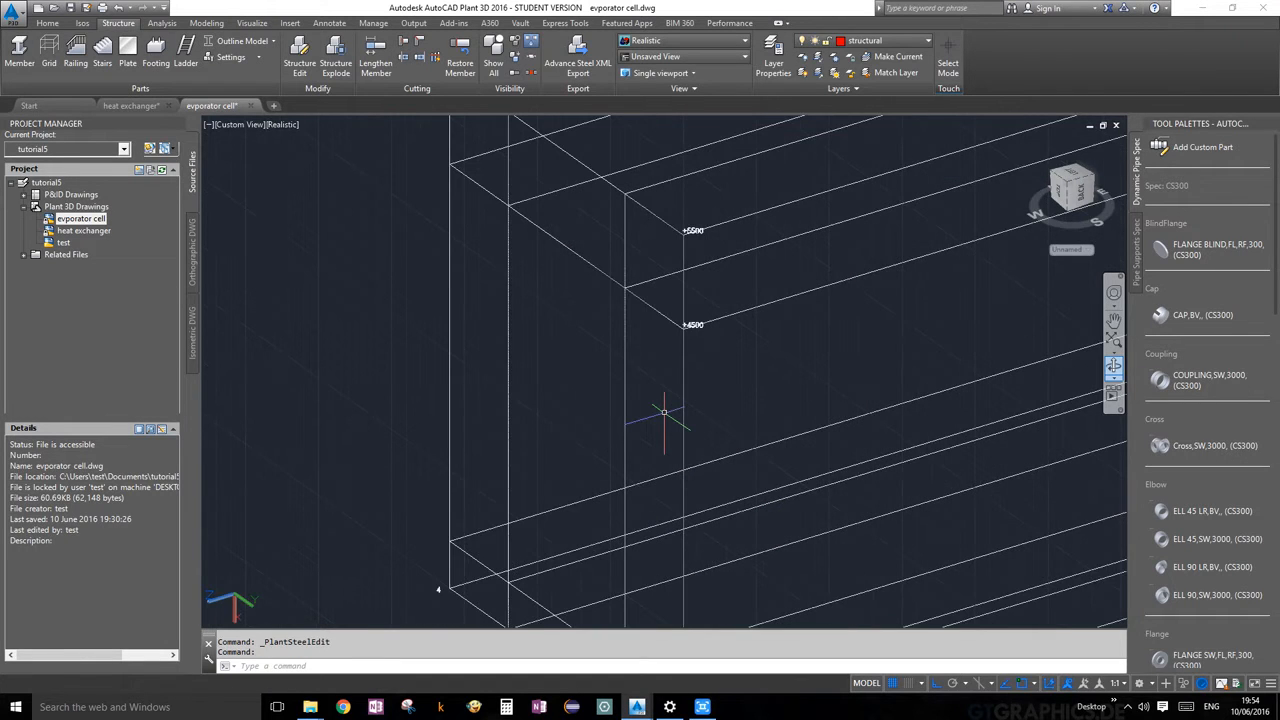
{"action": "scroll", "coordinate": [663, 411], "scroll_direction": "down", "scroll_amount": 5}
{"action": "scroll", "coordinate": [663, 411], "scroll_direction": "up", "scroll_amount": 5}
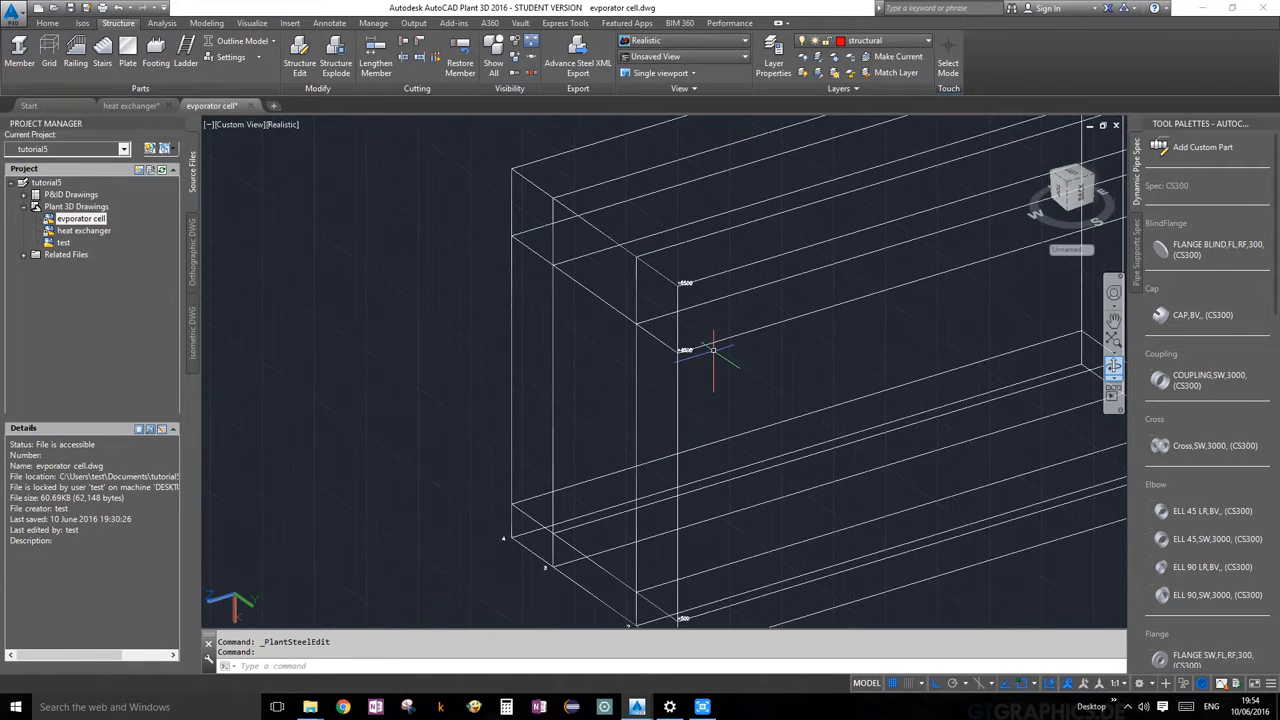
{"action": "scroll", "coordinate": [713, 349], "scroll_direction": "down", "scroll_amount": 3}
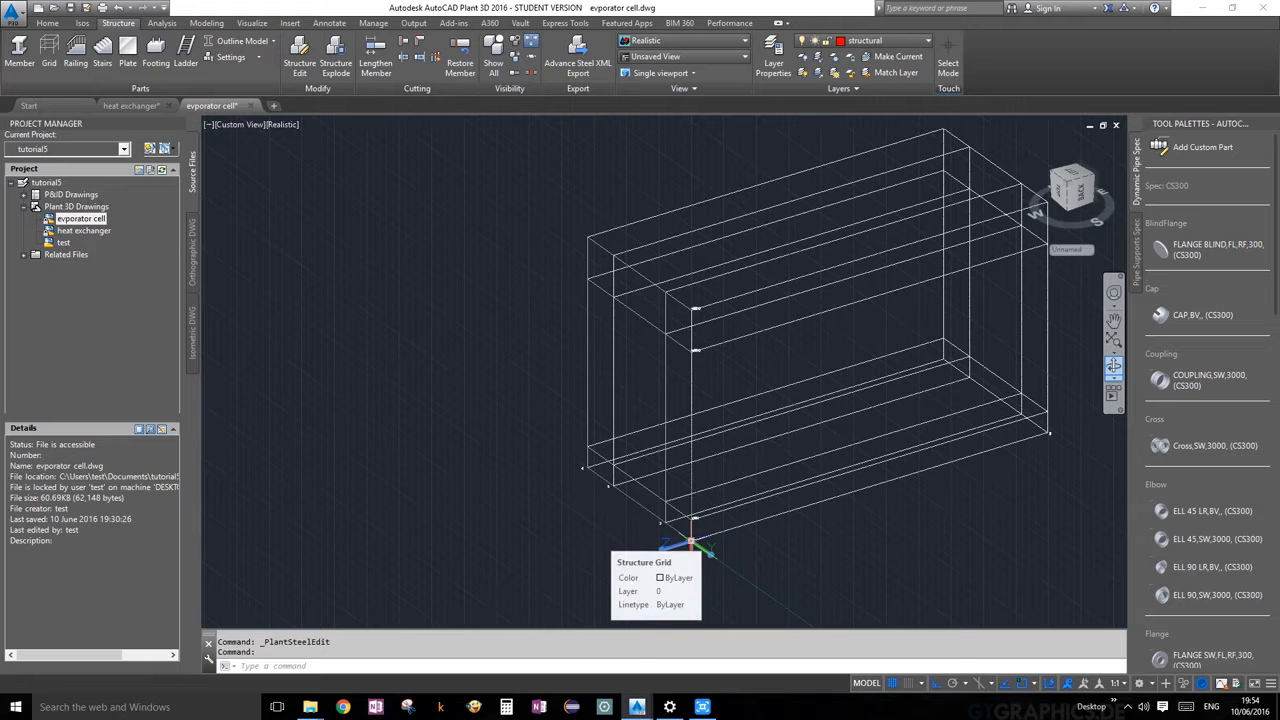
Move the UCS origin to the grid corner at axis A, row 2, level +5500, and point its Z axis toward row 1.
{"action": "left_click", "coordinate": [690, 545]}
{"action": "left_click", "coordinate": [690, 545]}
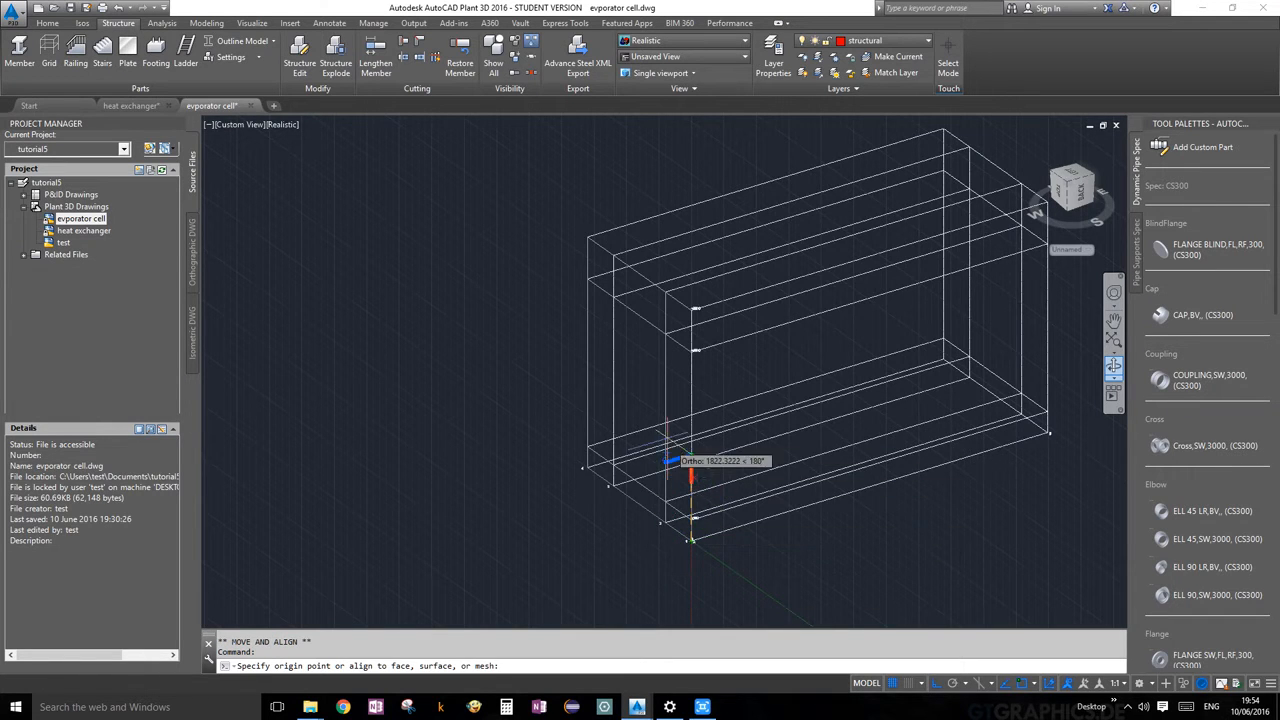
{"action": "scroll", "coordinate": [700, 395], "scroll_direction": "up", "scroll_amount": 2}
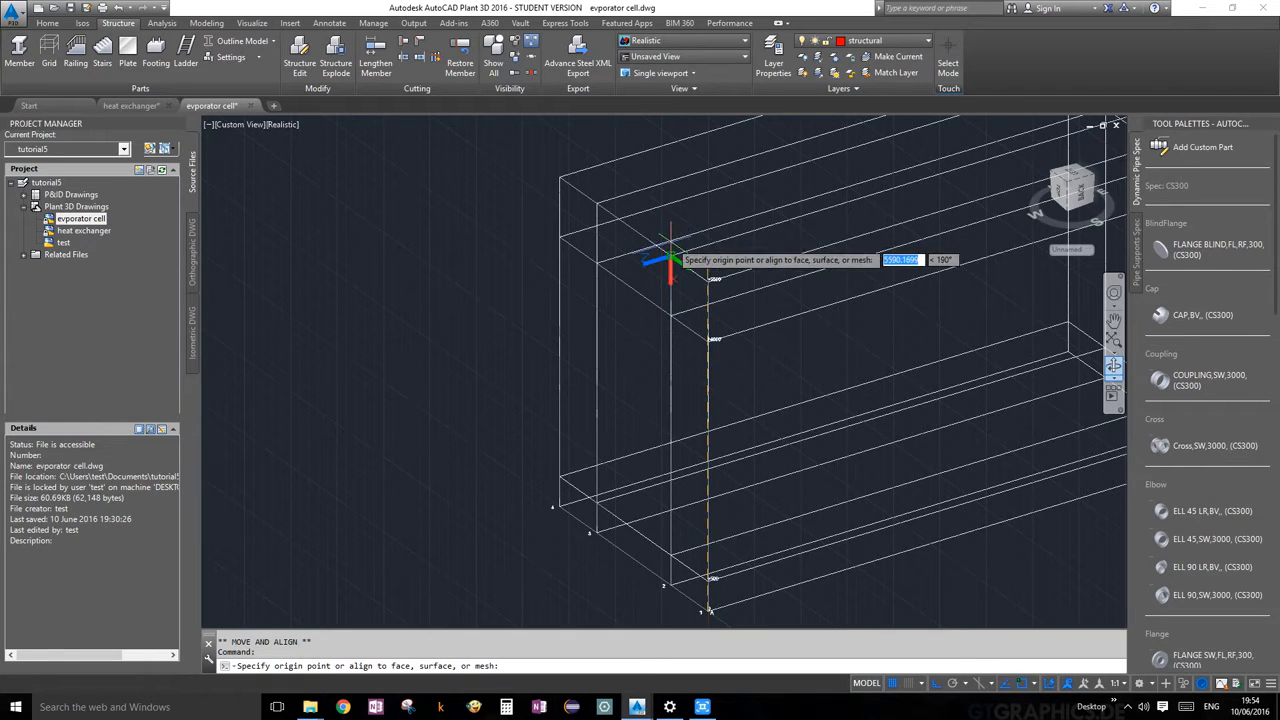
{"action": "left_click", "coordinate": [669, 258]}
{"action": "mouse_move", "coordinate": [669, 260]}
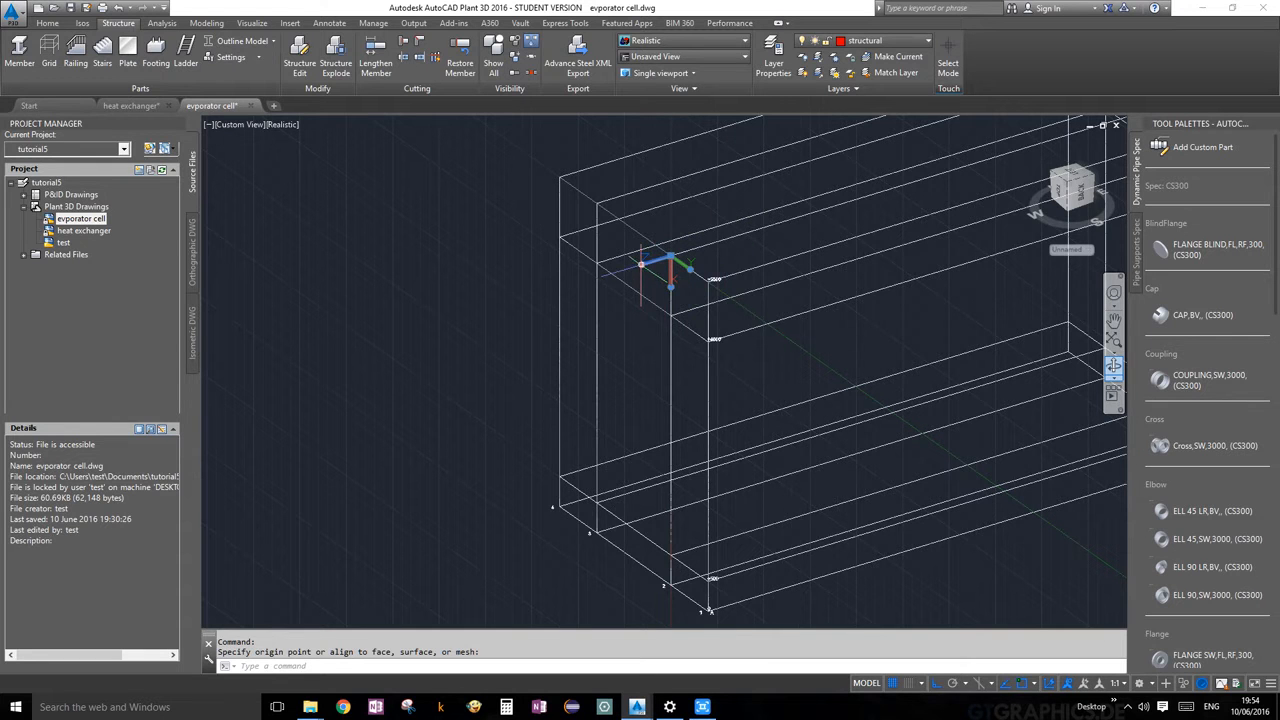
{"action": "left_click", "coordinate": [672, 270]}
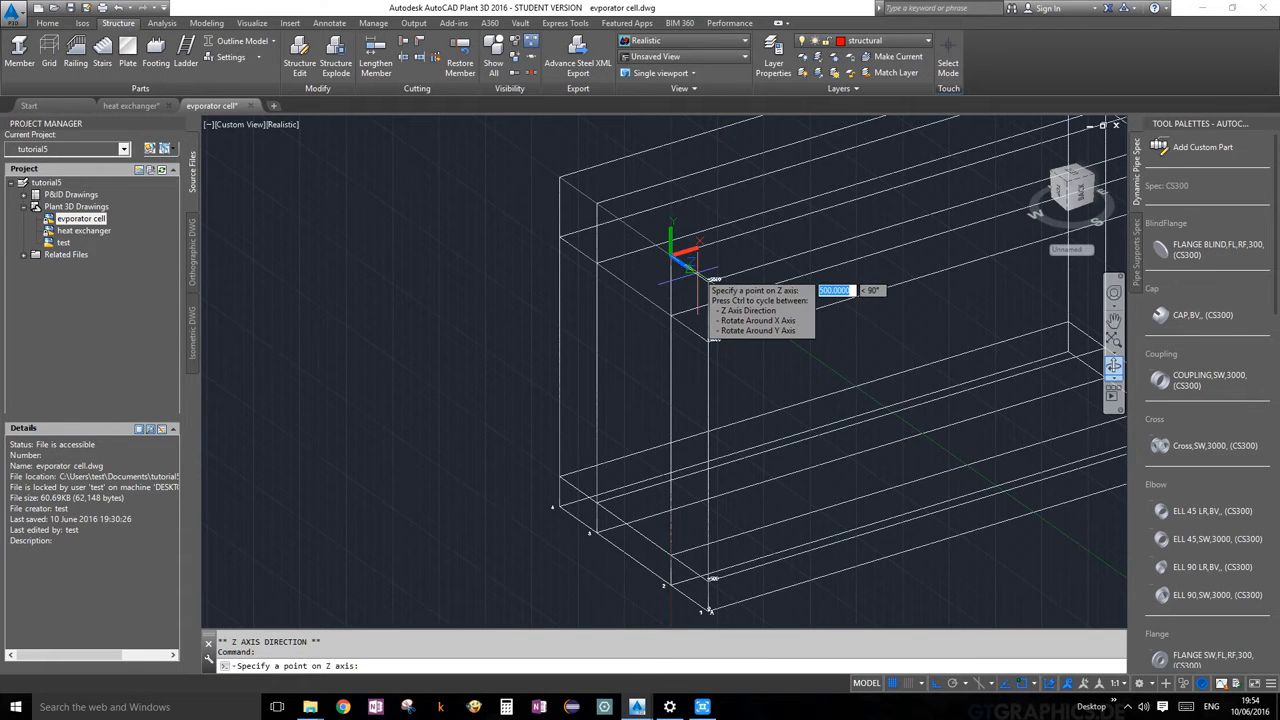
{"action": "left_click", "coordinate": [698, 272]}
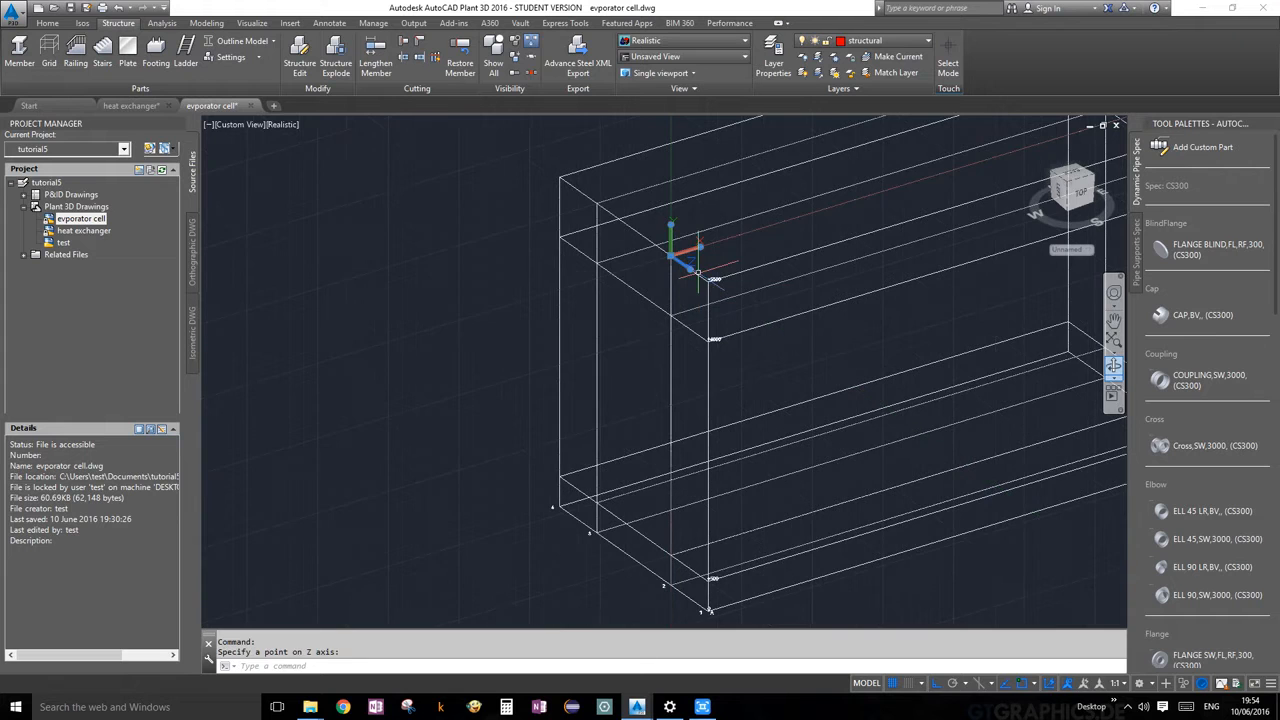
{"action": "scroll", "coordinate": [698, 272], "scroll_direction": "up", "scroll_amount": 2}
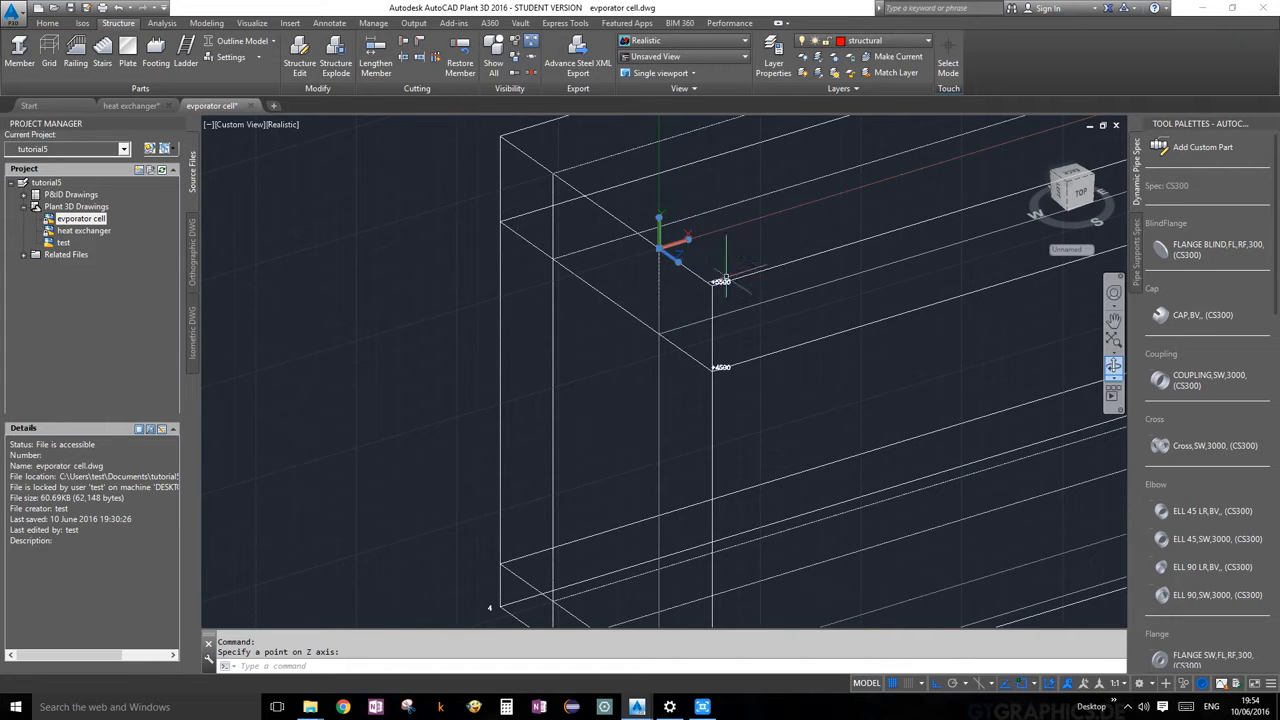
Draw a 9000 by 3000 box with height 10 along grid row 2, hanging down from the UCS origin at level +5500.
{"action": "scroll", "coordinate": [725, 340], "scroll_direction": "down", "scroll_amount": 4}
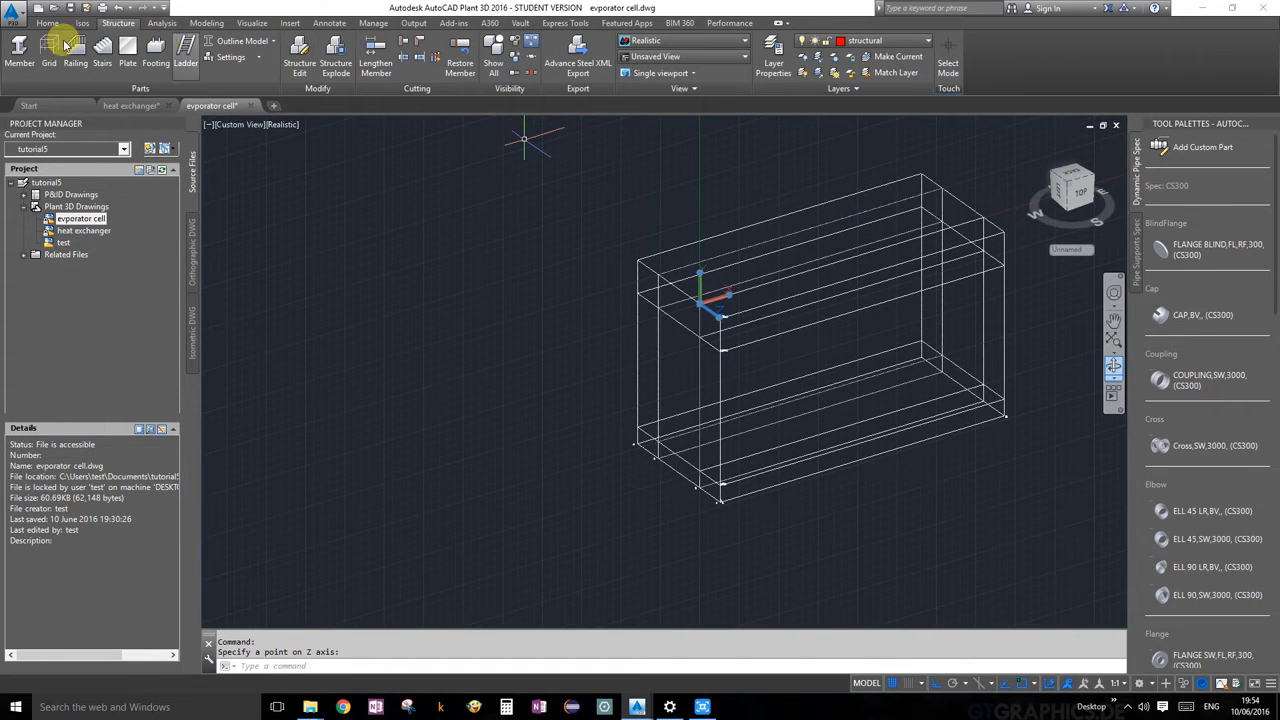
{"action": "left_click", "coordinate": [200, 23]}
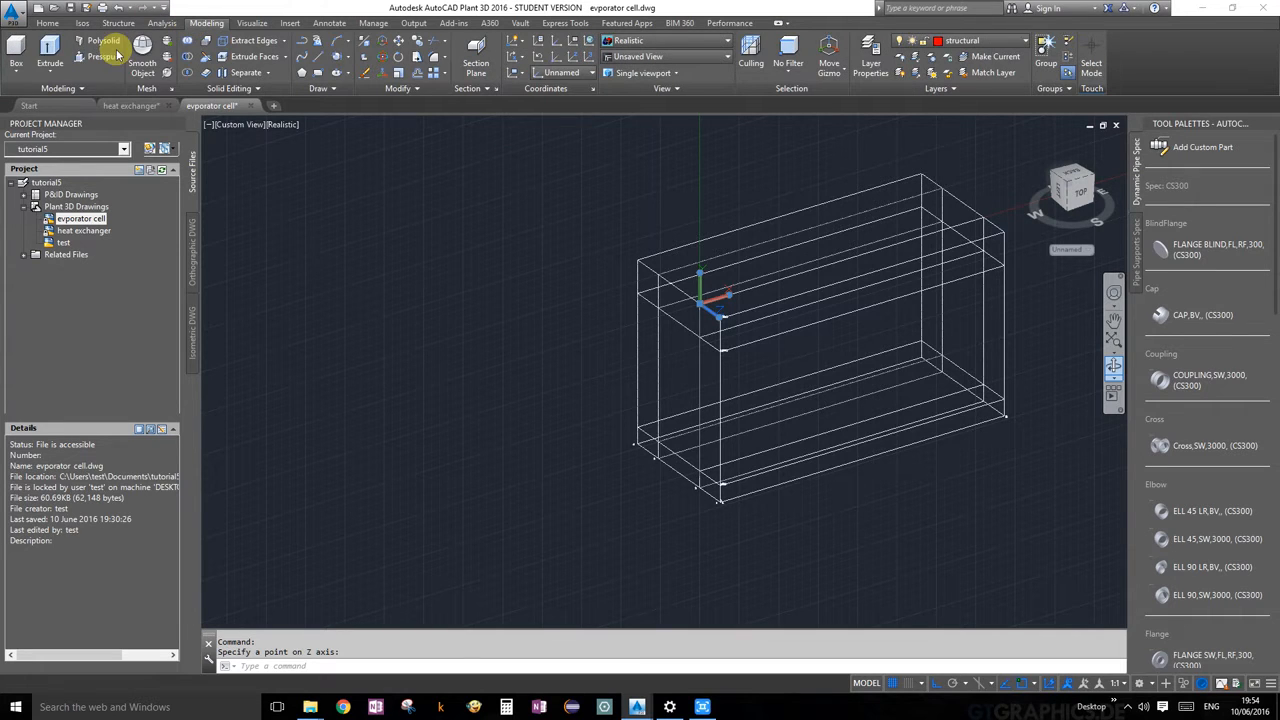
{"action": "left_click", "coordinate": [16, 52]}
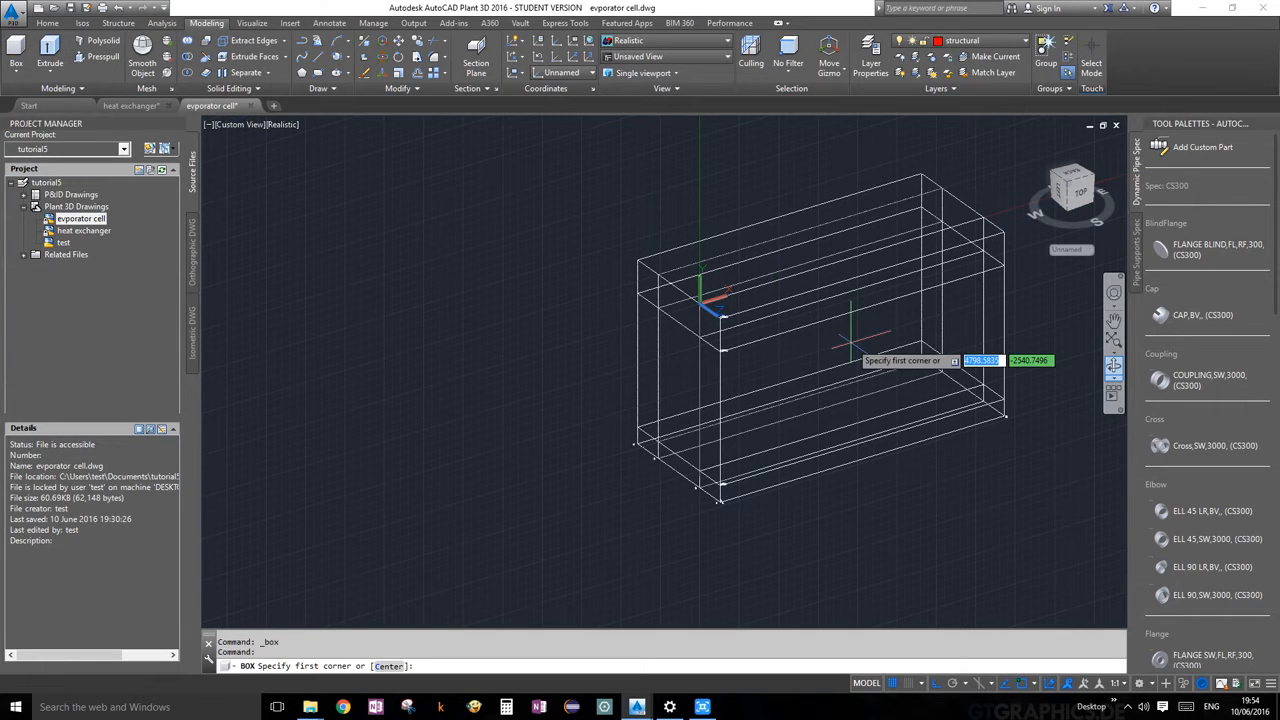
{"action": "scroll", "coordinate": [688, 290], "scroll_direction": "up", "scroll_amount": 3}
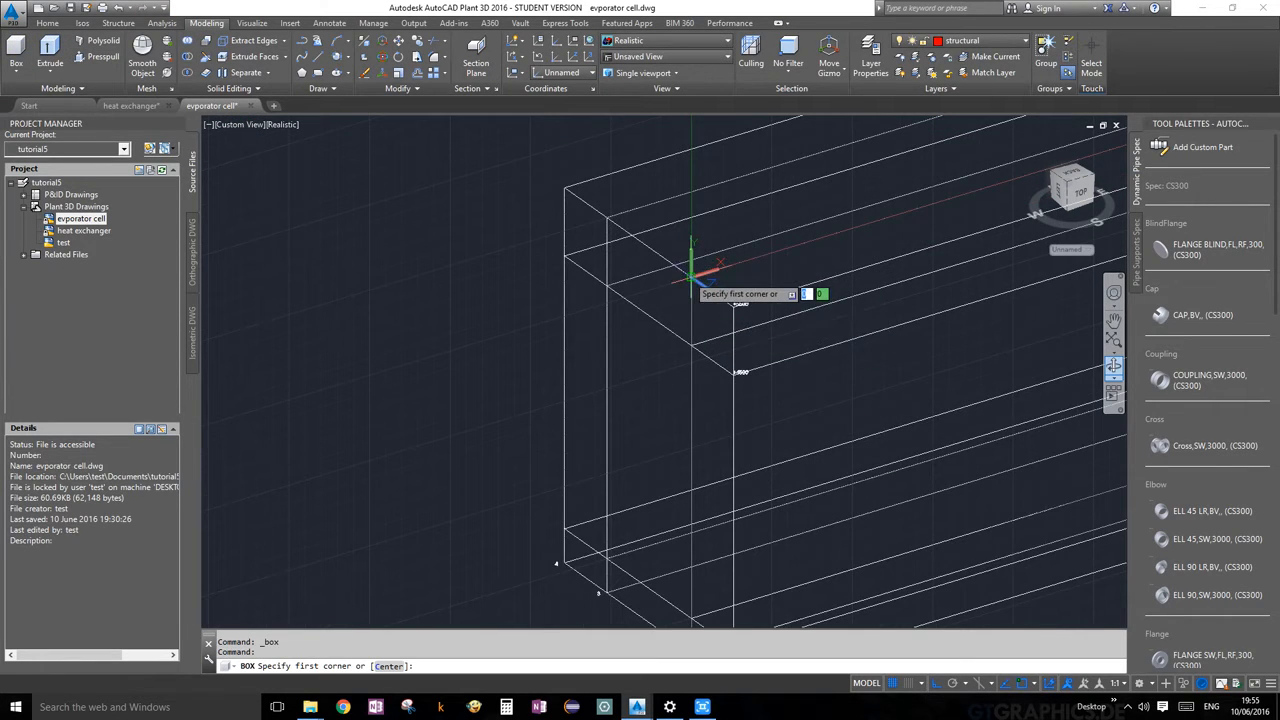
{"action": "left_click", "coordinate": [690, 277]}
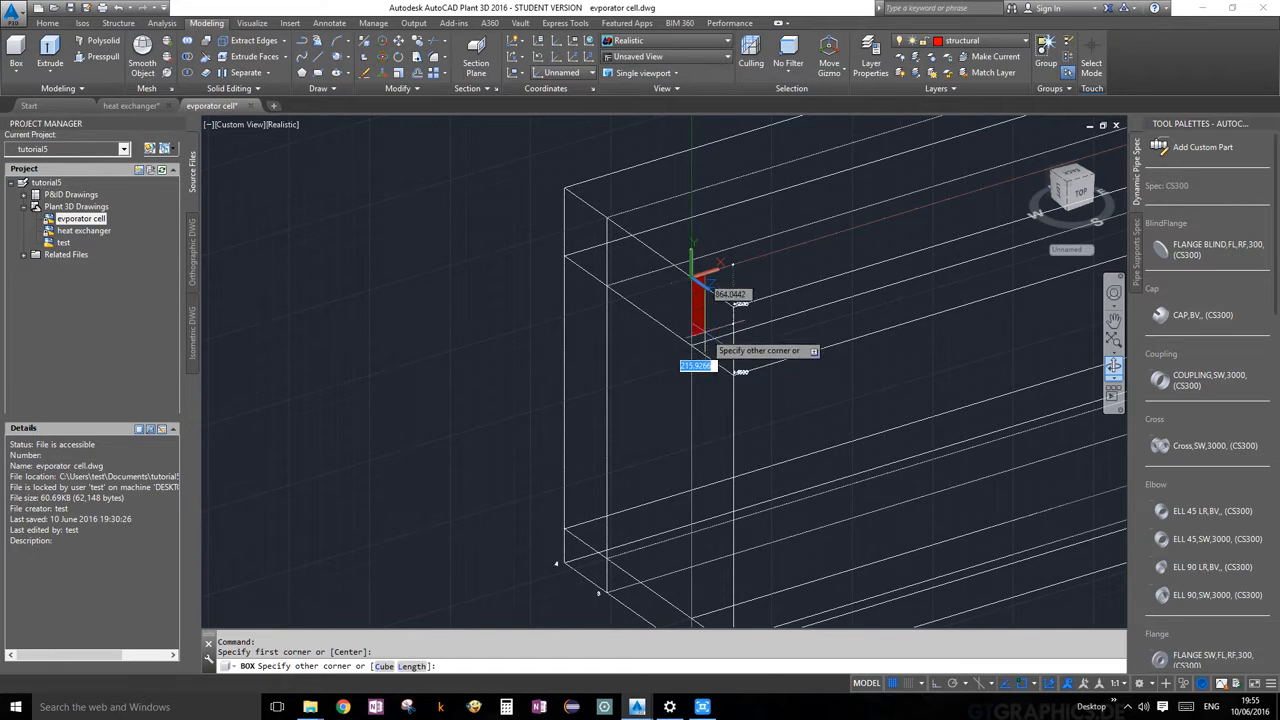
{"action": "scroll", "coordinate": [728, 345], "scroll_direction": "down", "scroll_amount": 5}
{"action": "scroll", "coordinate": [890, 385], "scroll_direction": "up", "scroll_amount": 4}
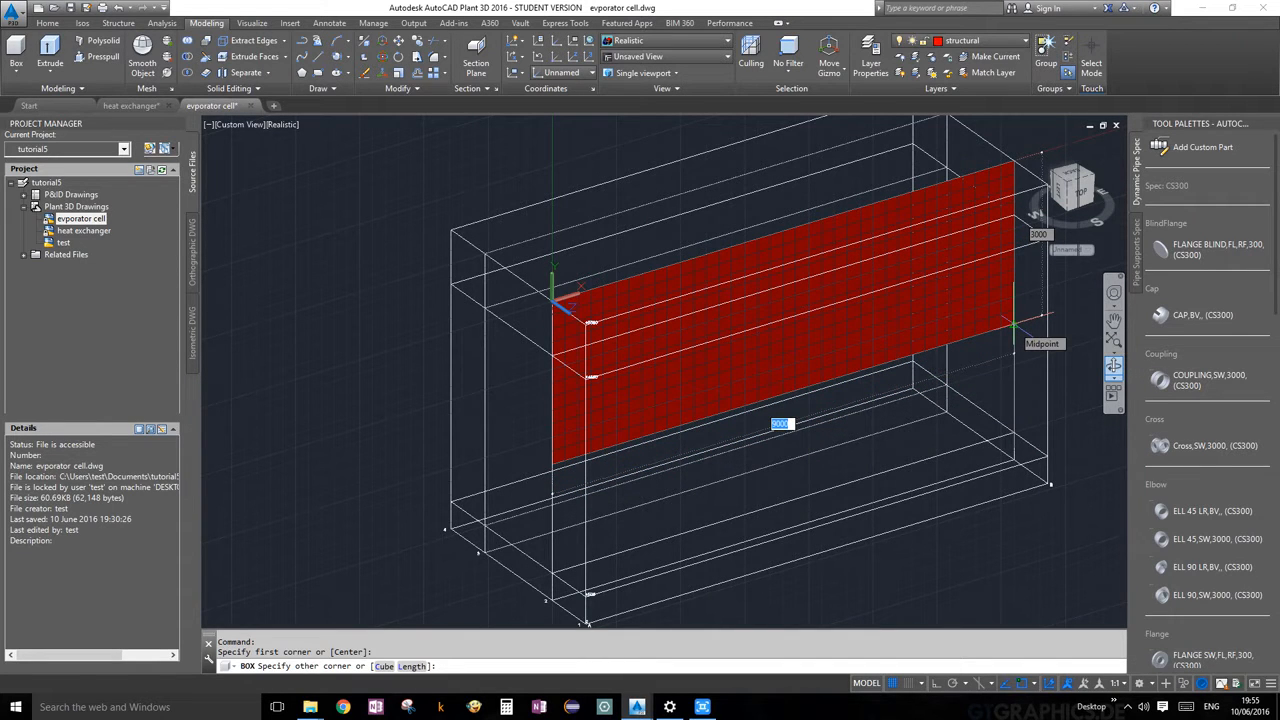
{"action": "left_click", "coordinate": [1013, 325]}
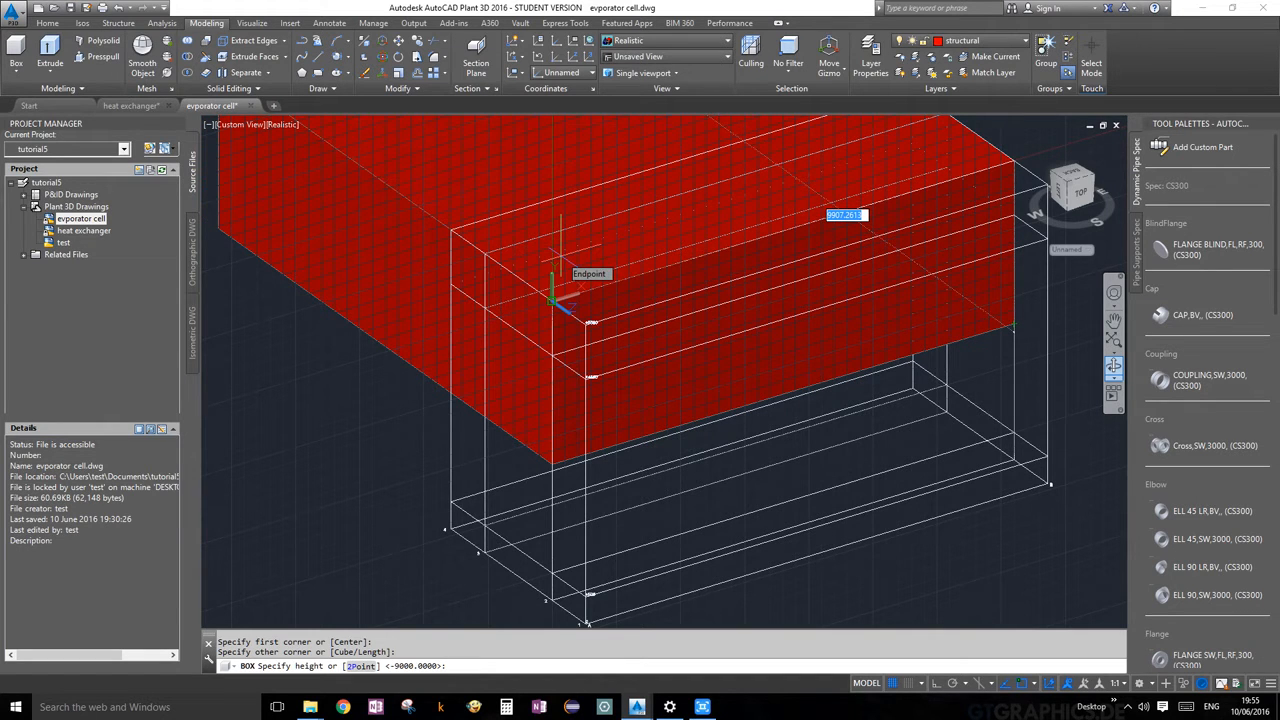
{"action": "type", "text": "0"}
{"action": "key", "text": "Return"}
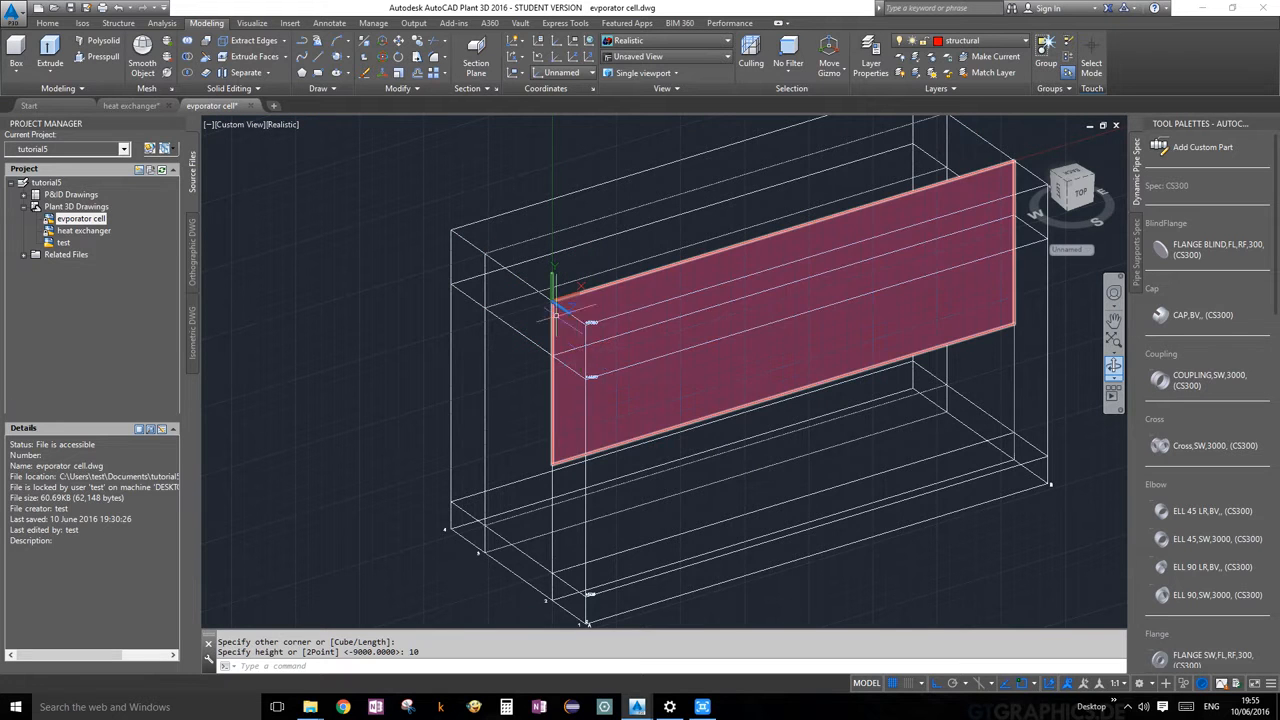
{"action": "scroll", "coordinate": [556, 314], "scroll_direction": "up", "scroll_amount": 3}
{"action": "scroll", "coordinate": [543, 278], "scroll_direction": "down", "scroll_amount": 5}
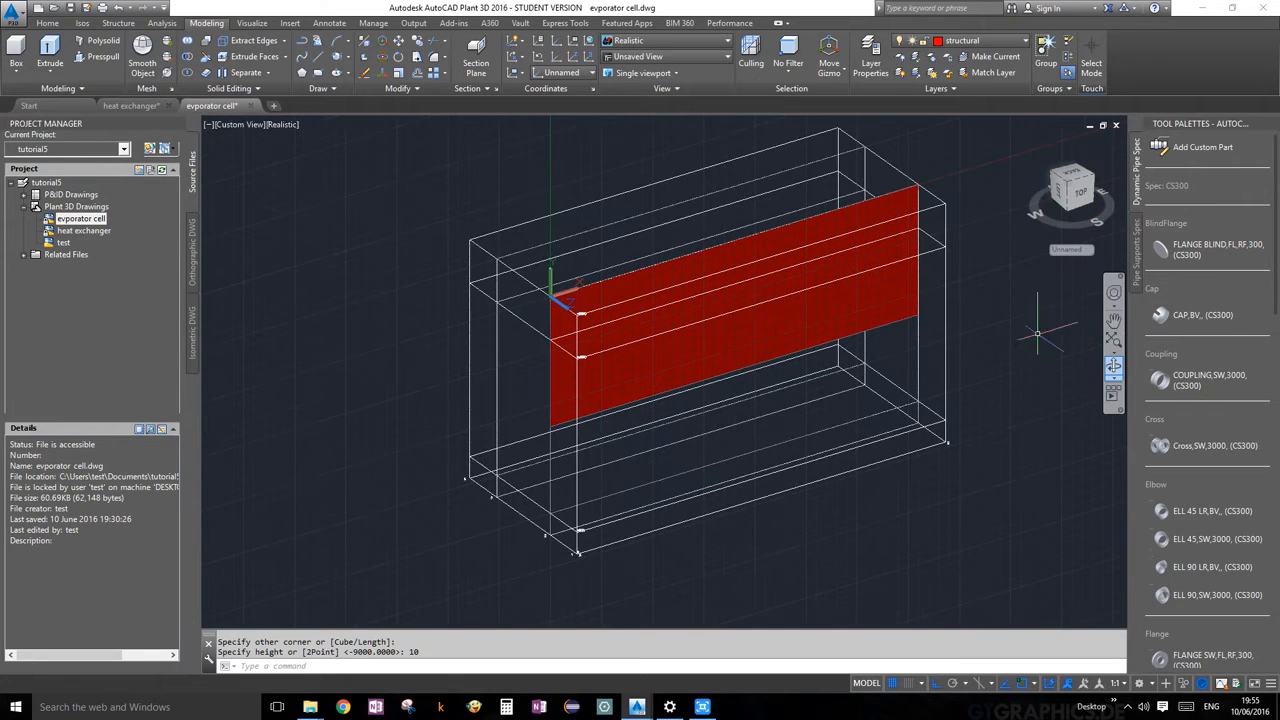
Draw a matching 9000 by 3000 box with height 10 along grid row 3, parallel to the first plate and extruded toward it.
{"action": "left_click", "coordinate": [1112, 362]}
{"action": "left_click_drag", "start_coordinate": [686, 357], "coordinate": [922, 373]}
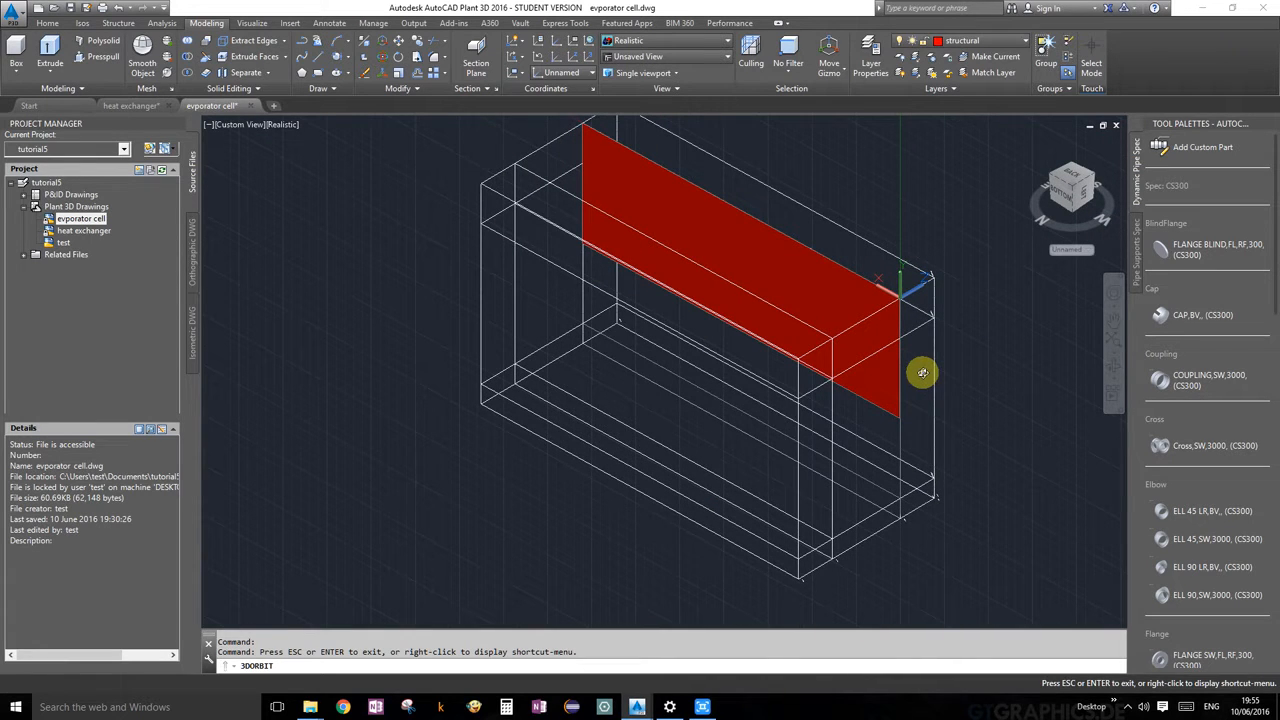
{"action": "left_click", "coordinate": [16, 55]}
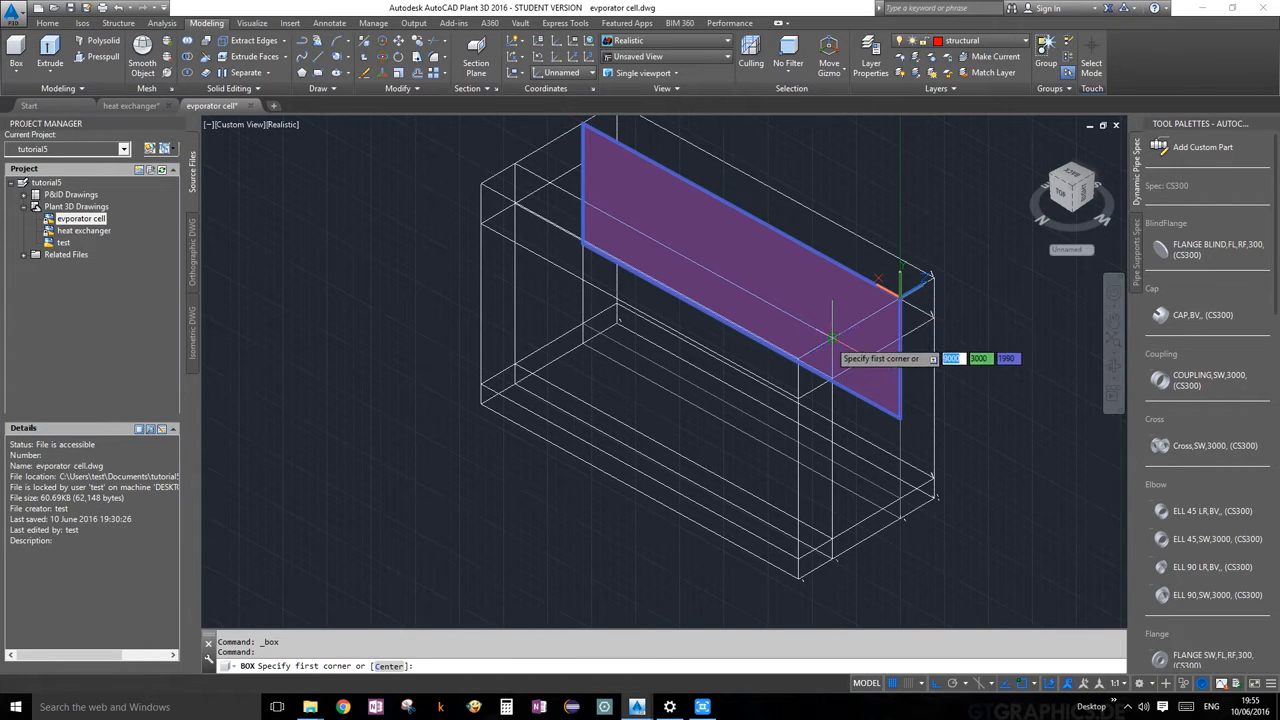
{"action": "left_click", "coordinate": [830, 342]}
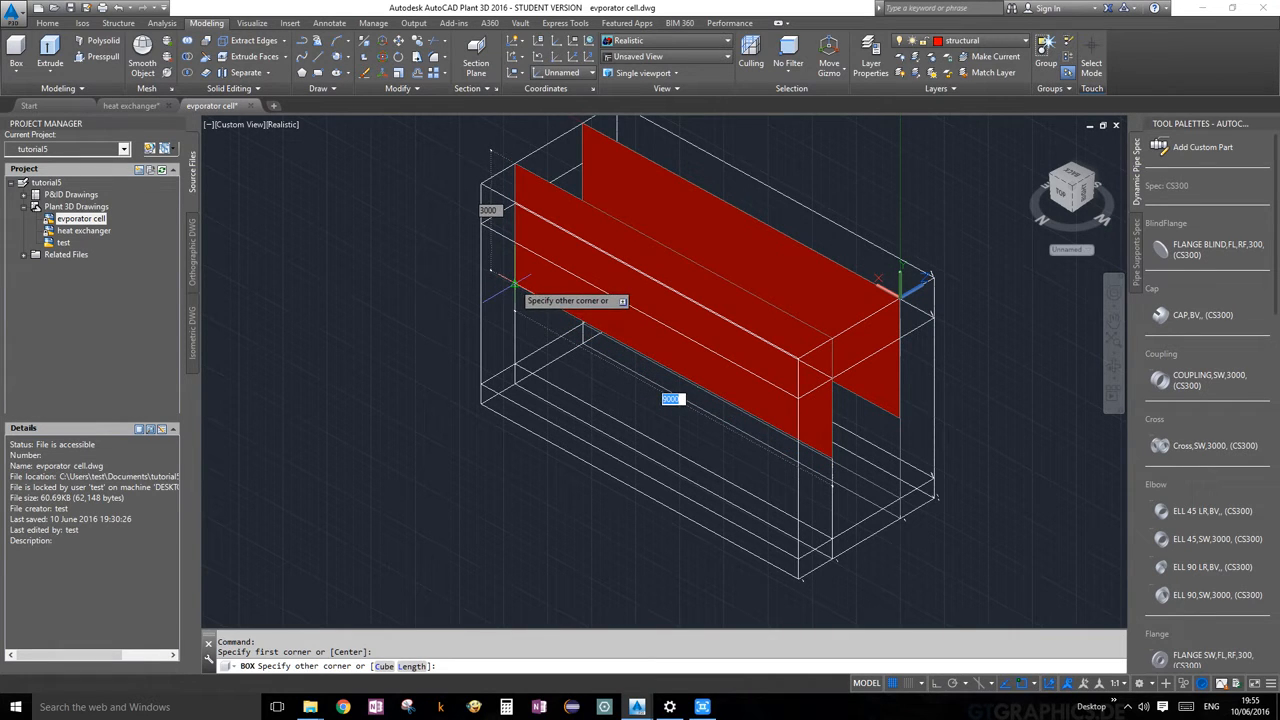
{"action": "left_click", "coordinate": [515, 285]}
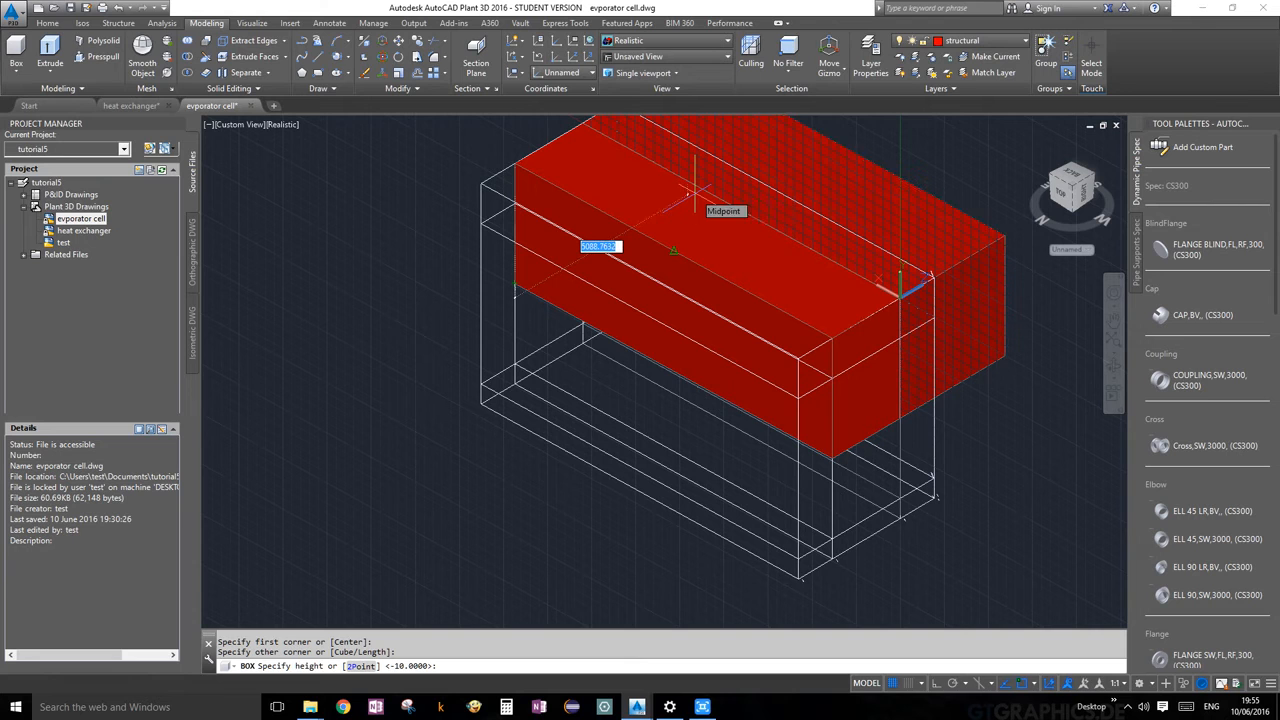
{"action": "type", "text": "1"}
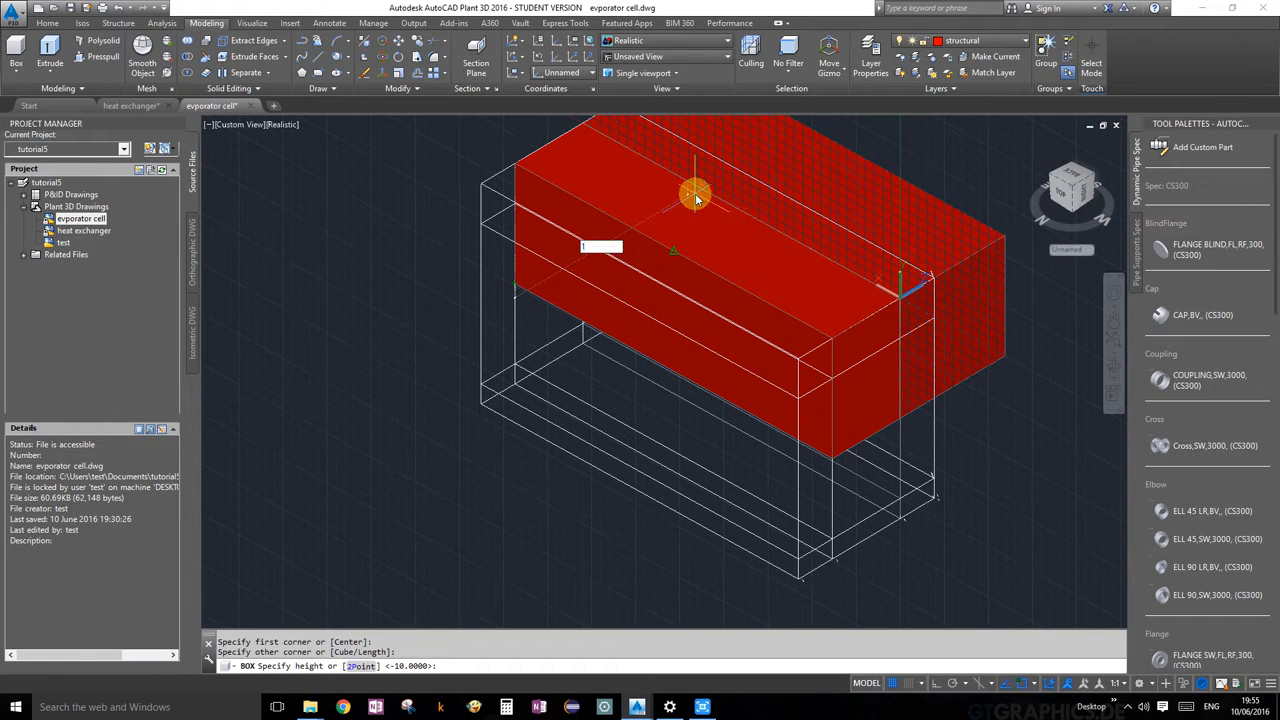
{"action": "type", "text": "0"}
{"action": "key", "text": "Return"}
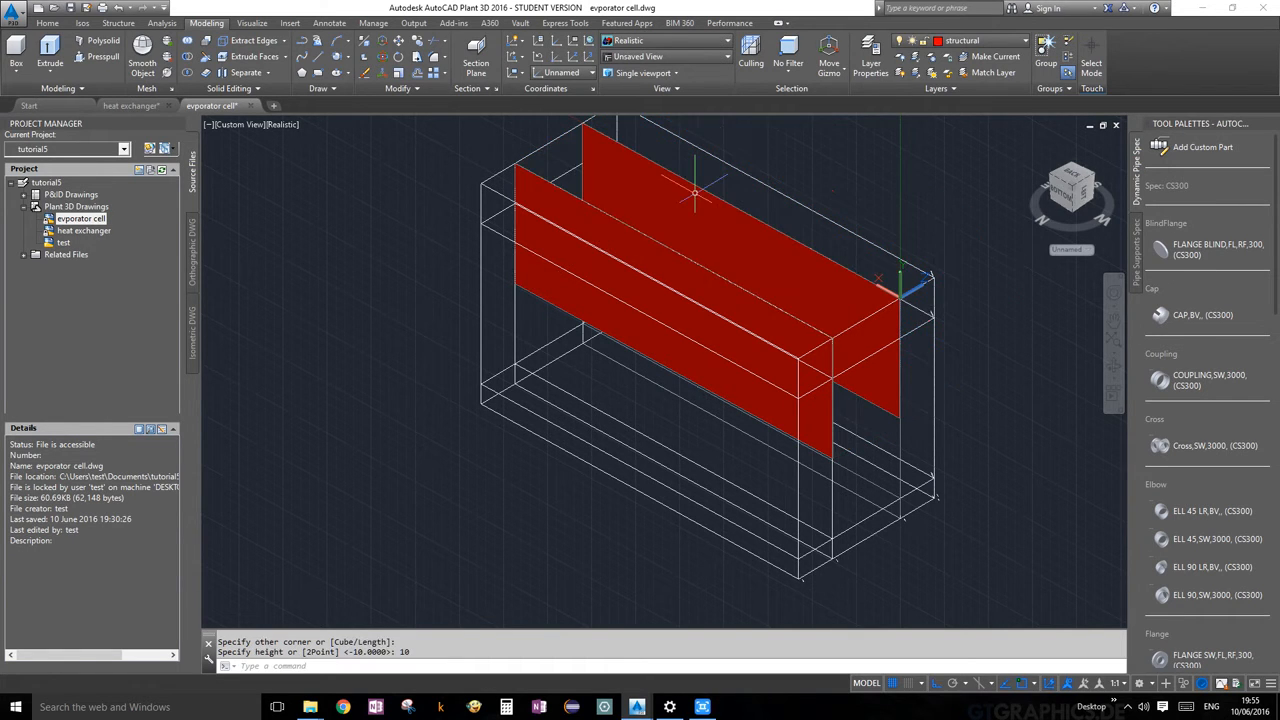
{"action": "scroll", "coordinate": [810, 320], "scroll_direction": "up", "scroll_amount": 3}
{"action": "scroll", "coordinate": [886, 337], "scroll_direction": "down", "scroll_amount": 5}
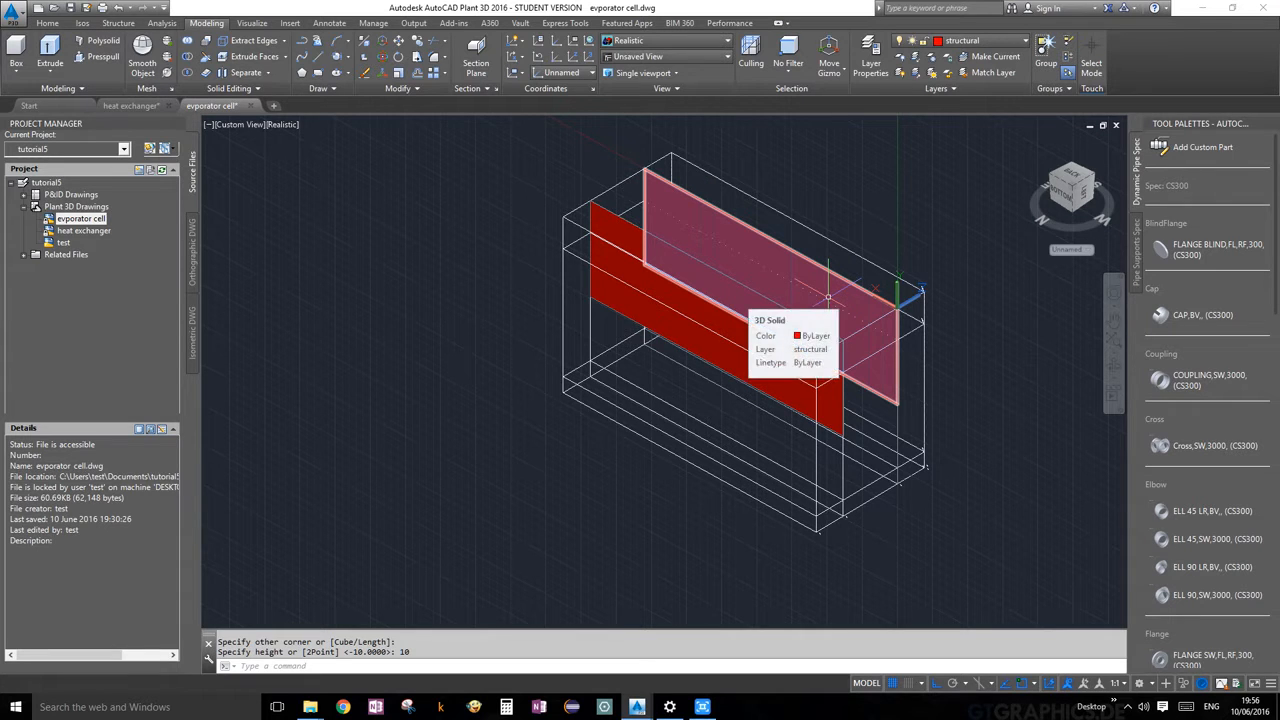
Redirect the UCS Z axis to point vertically upward from its current origin.
{"action": "scroll", "coordinate": [940, 320], "scroll_direction": "up", "scroll_amount": 2}
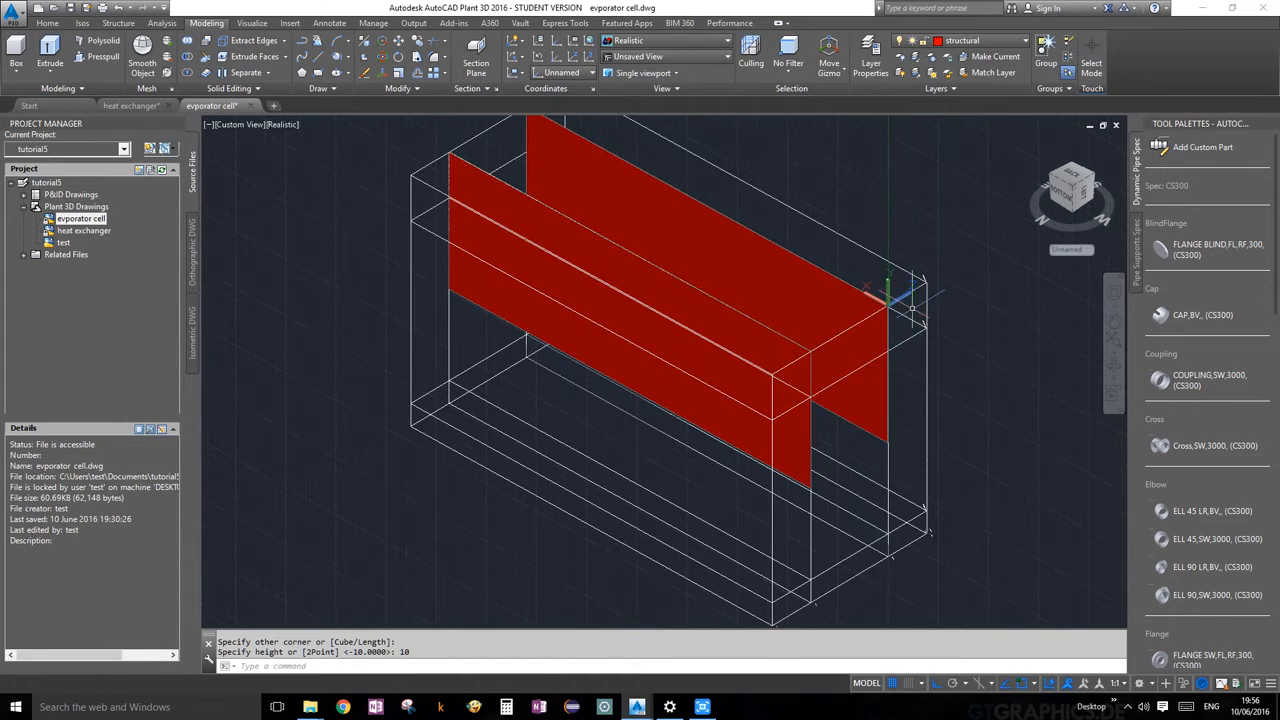
{"action": "scroll", "coordinate": [882, 272], "scroll_direction": "up", "scroll_amount": 4}
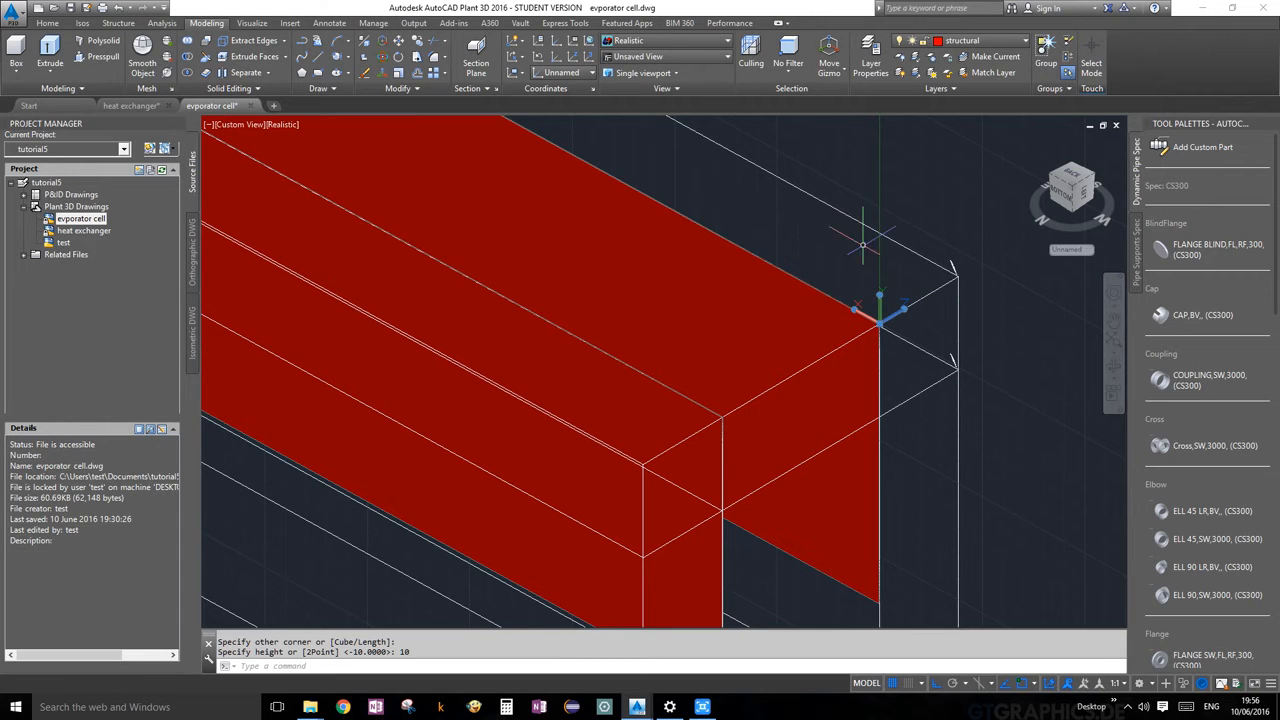
{"action": "left_click", "coordinate": [907, 310]}
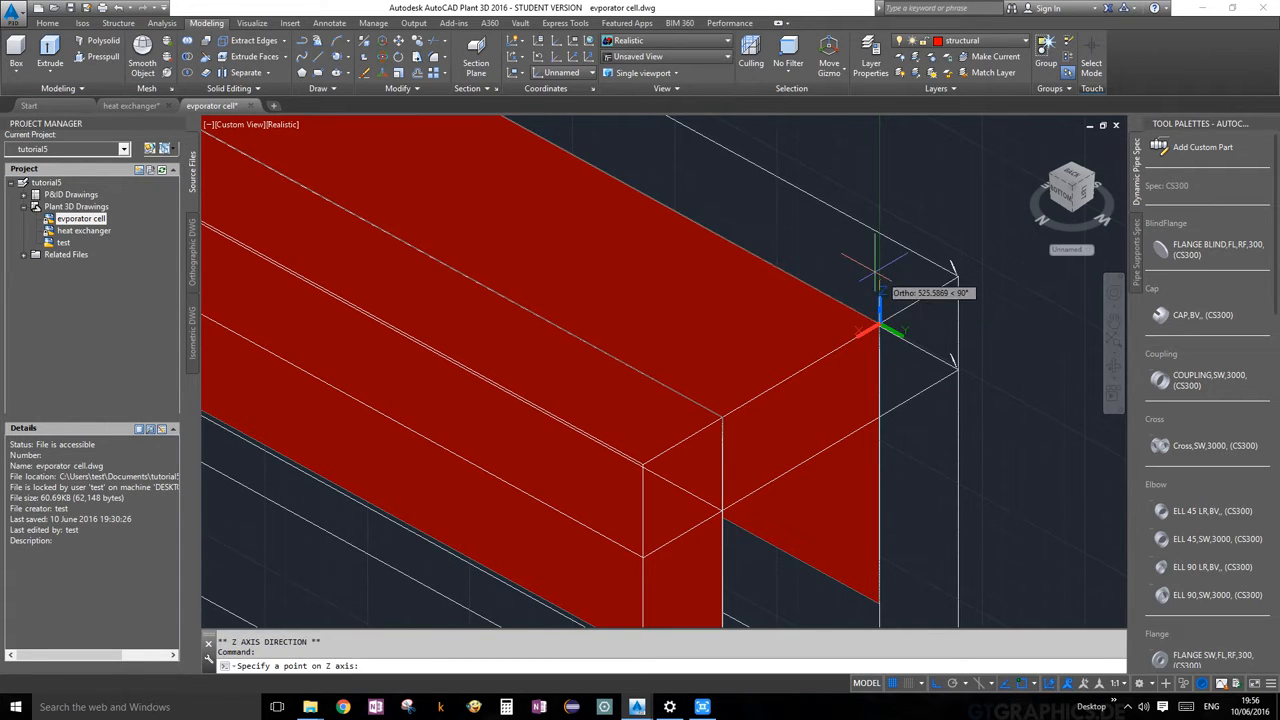
{"action": "scroll", "coordinate": [925, 371], "scroll_direction": "down", "scroll_amount": 3}
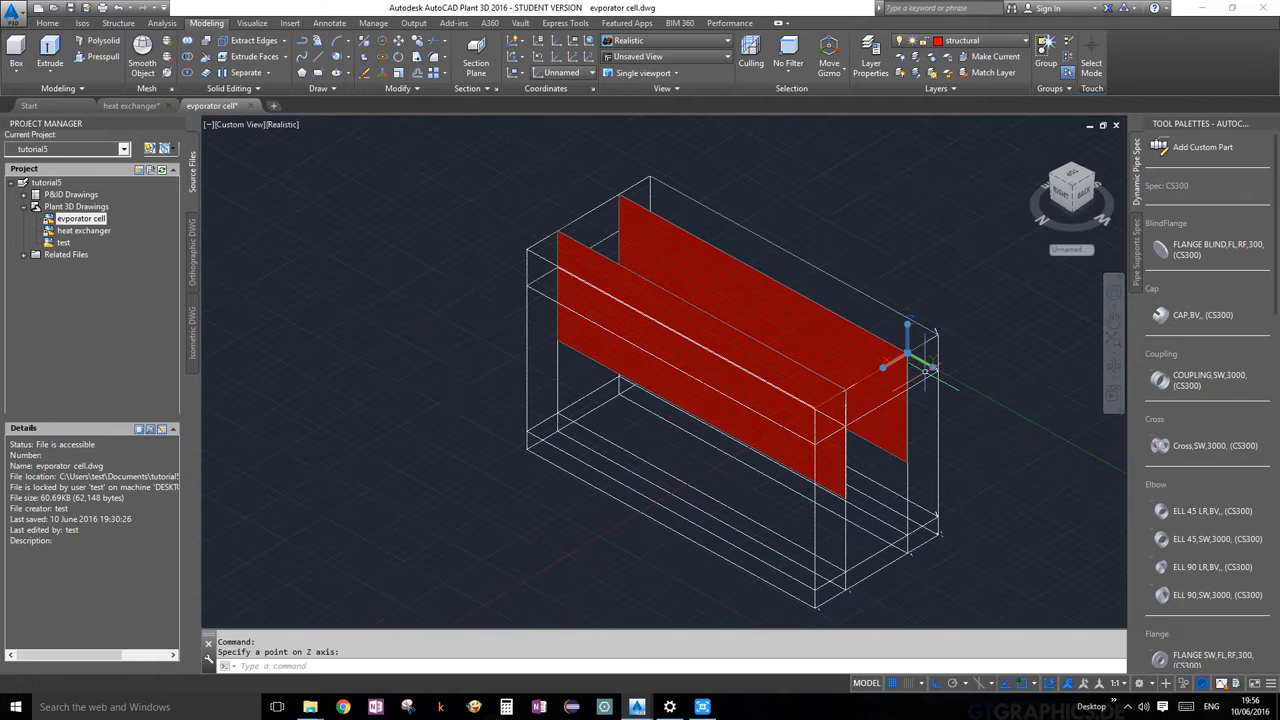
{"action": "left_click", "coordinate": [16, 50]}
{"action": "scroll", "coordinate": [710, 266], "scroll_direction": "up", "scroll_amount": 3}
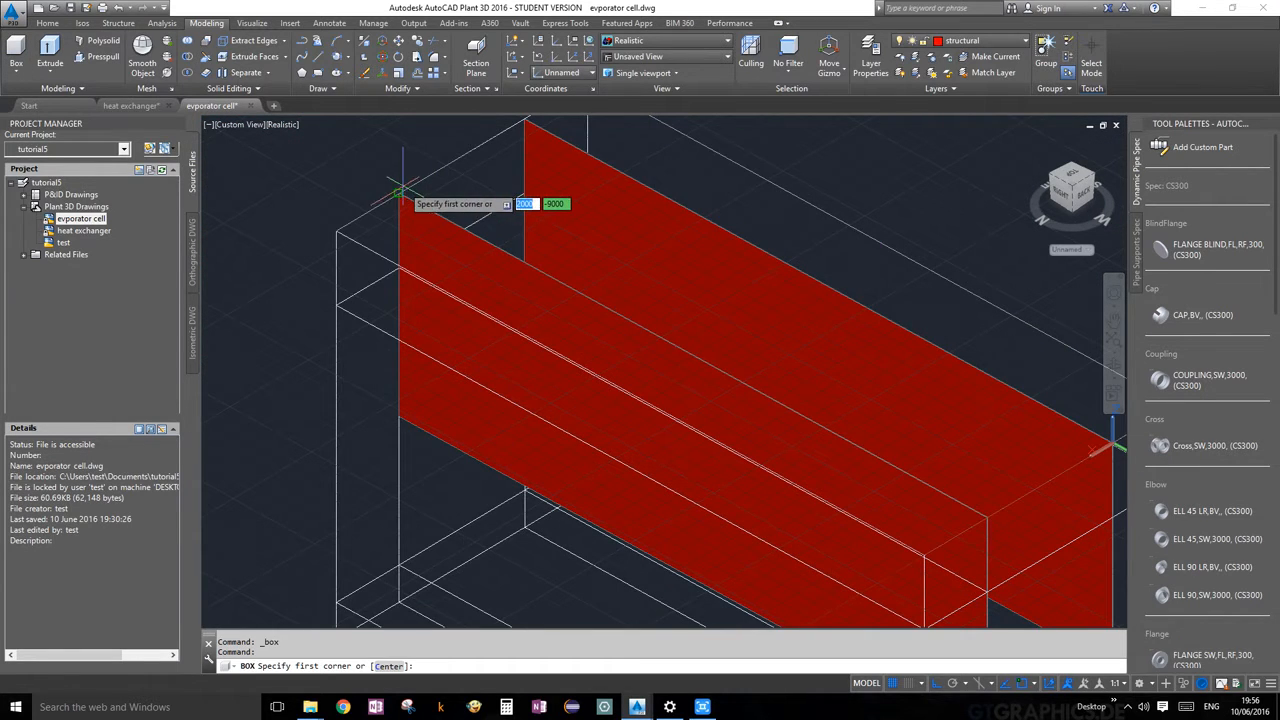
{"action": "scroll", "coordinate": [398, 192], "scroll_direction": "up", "scroll_amount": 2}
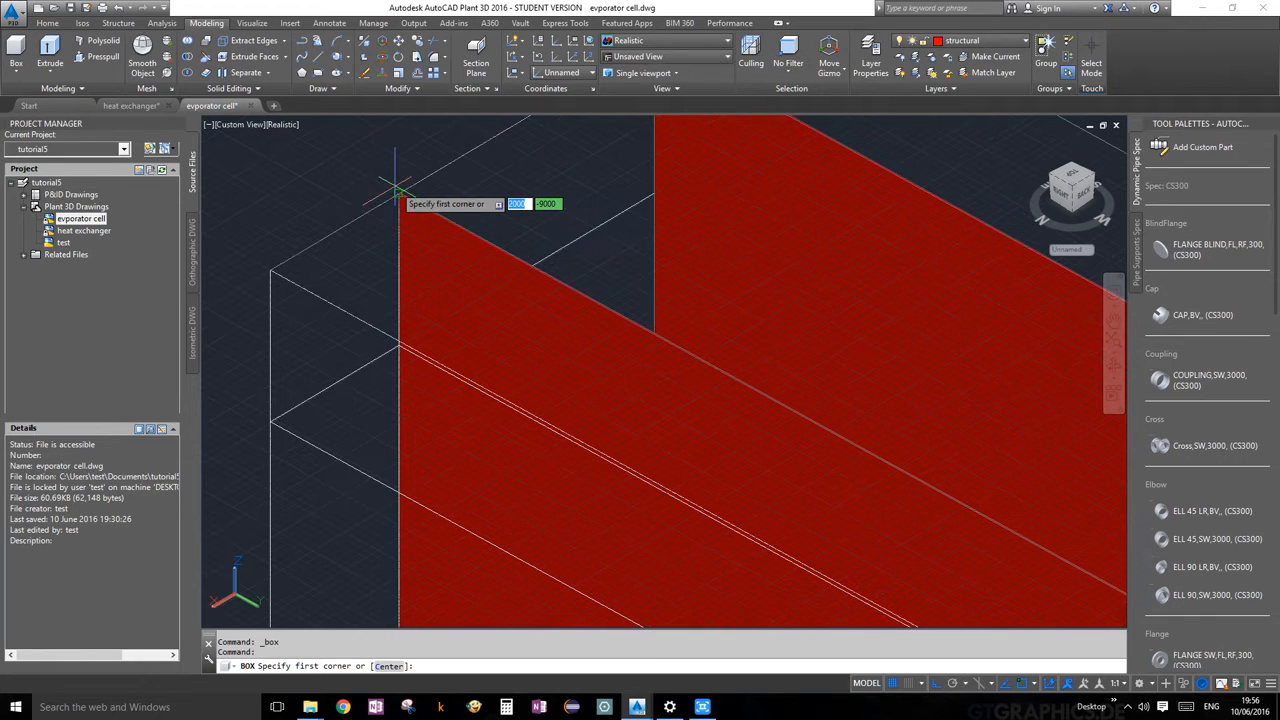
{"action": "left_click", "coordinate": [398, 192]}
{"action": "scroll", "coordinate": [398, 192], "scroll_direction": "down", "scroll_amount": 5}
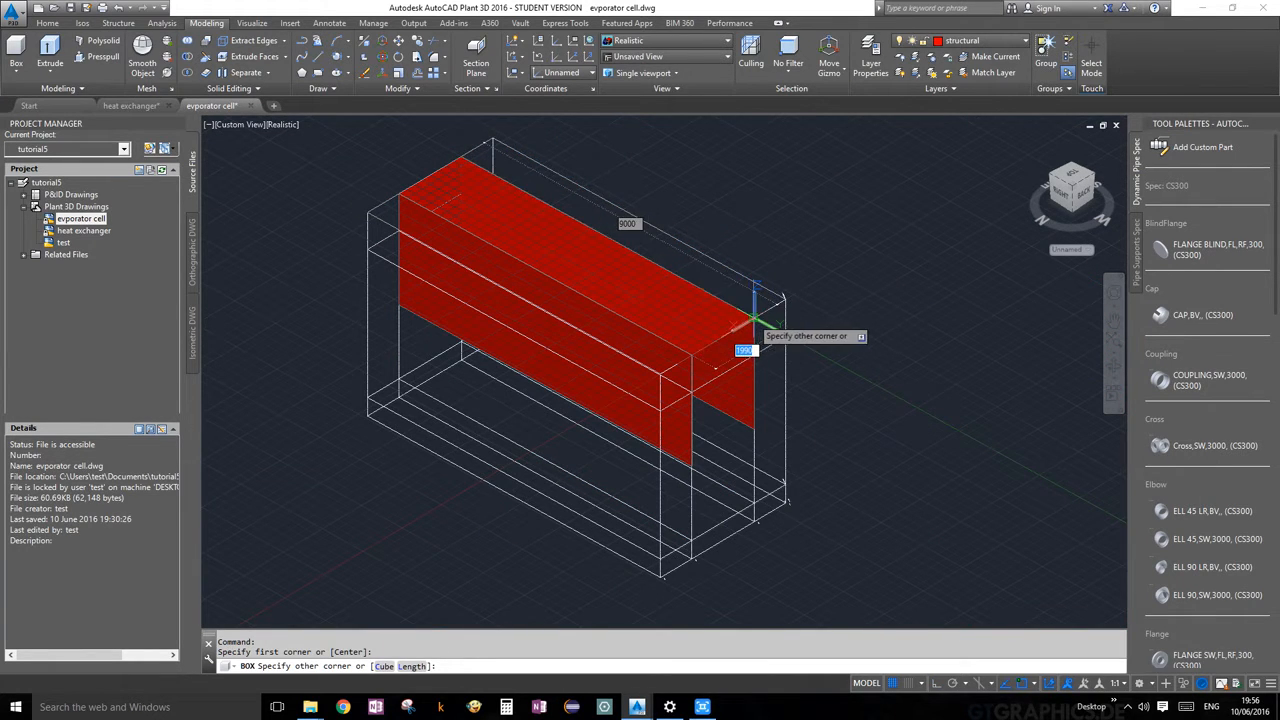
{"action": "left_click", "coordinate": [755, 320]}
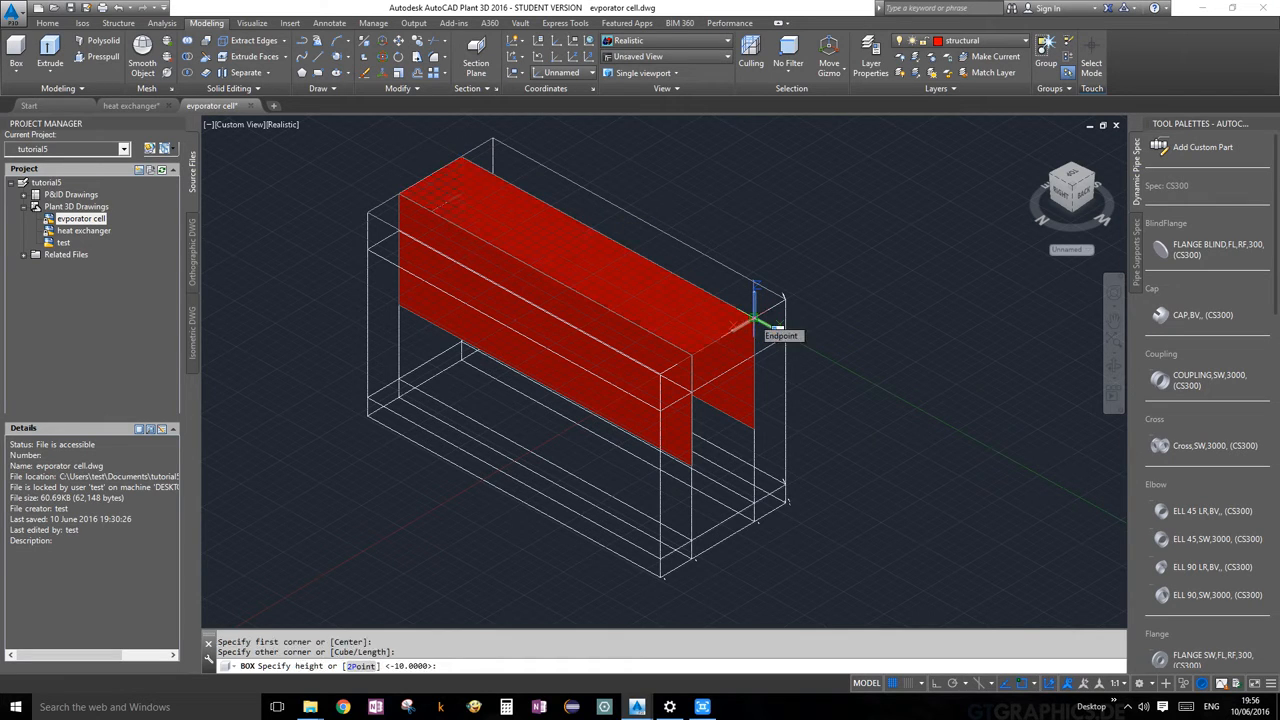
{"action": "key", "text": "Escape"}
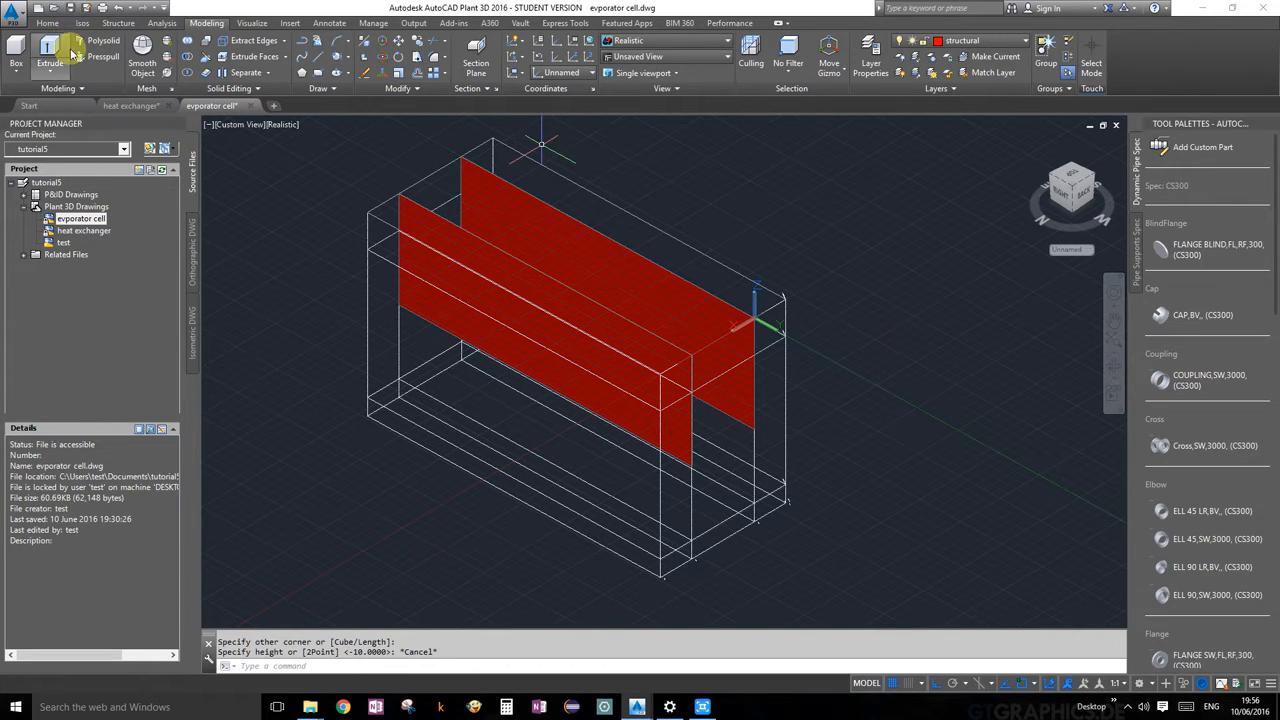
Draw a cover box with height 10 across the tops of both plates, from the far row 3 corner to the UCS origin, extruded downward.
{"action": "left_click", "coordinate": [15, 52]}
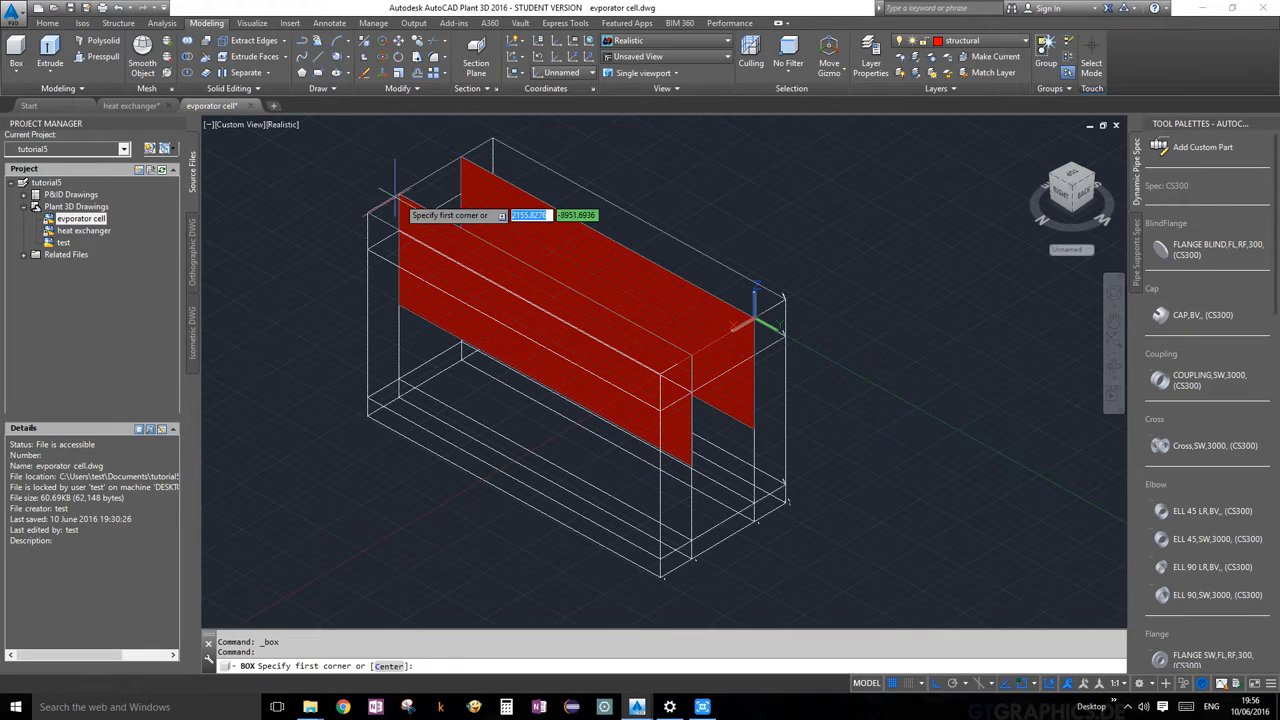
{"action": "left_click", "coordinate": [398, 193]}
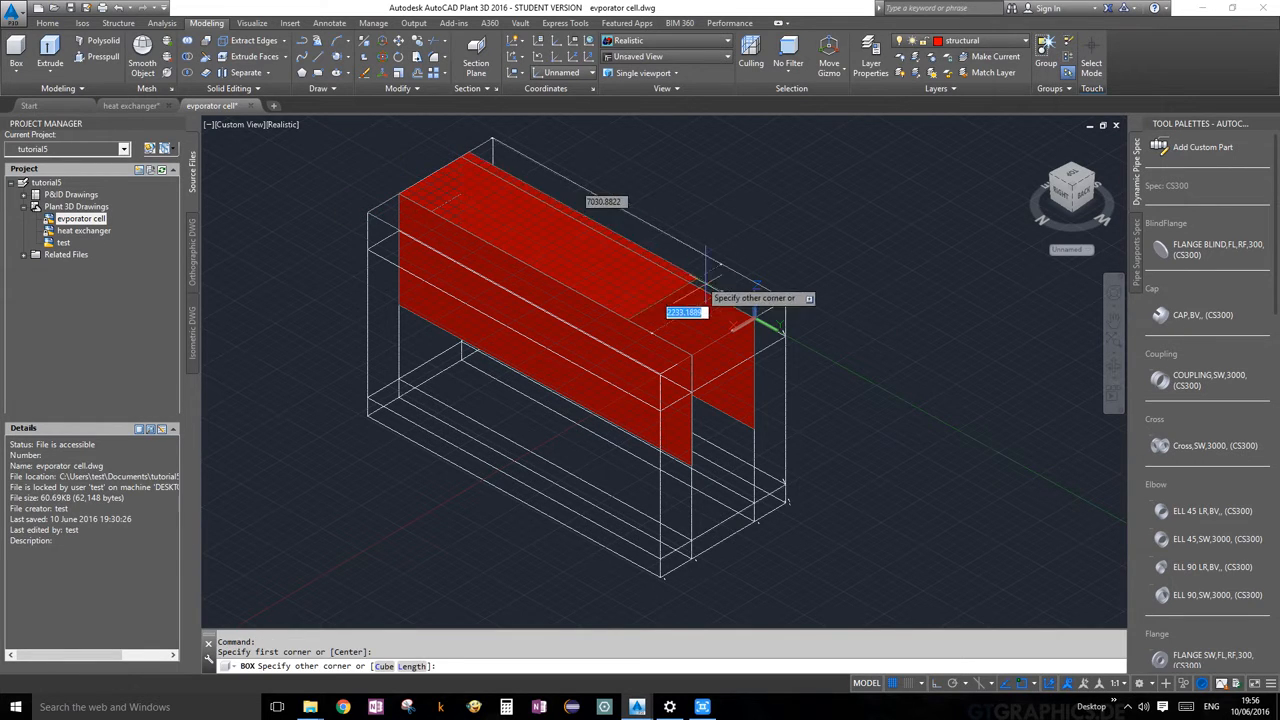
{"action": "left_click", "coordinate": [757, 322]}
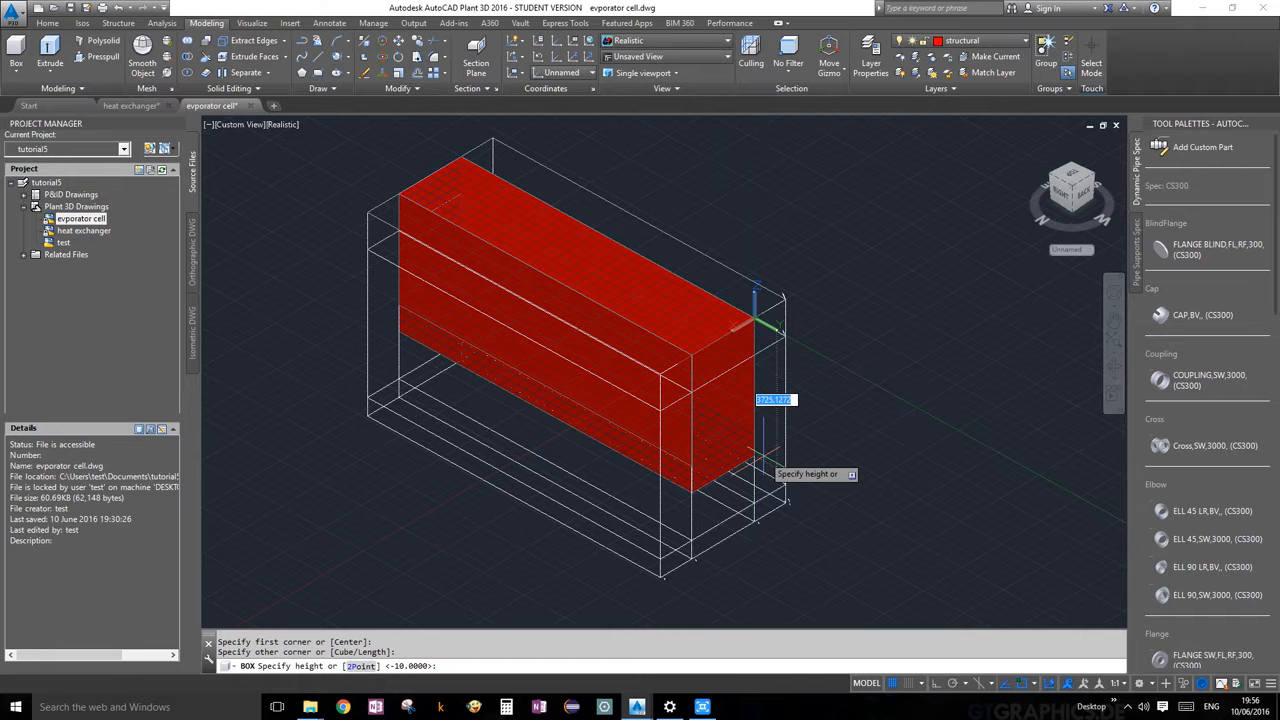
{"action": "type", "text": "10"}
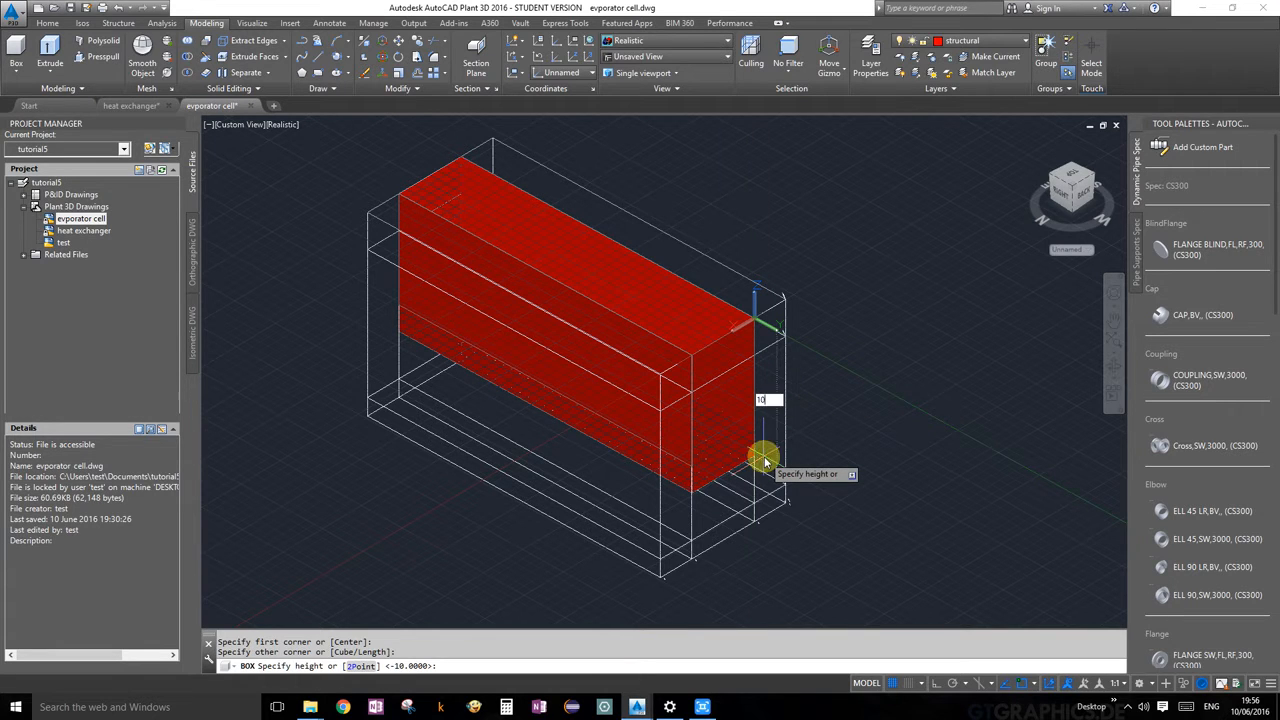
{"action": "key", "text": "Return"}
{"action": "scroll", "coordinate": [763, 455], "scroll_direction": "up", "scroll_amount": 3}
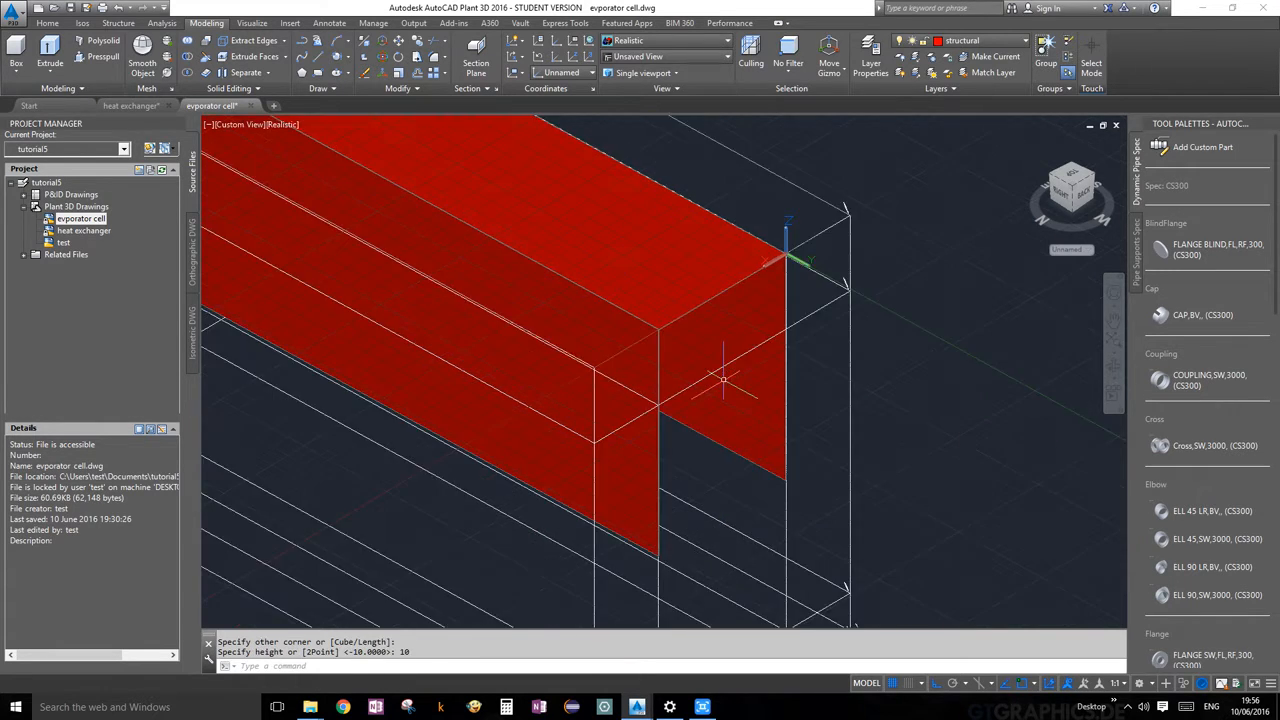
{"action": "scroll", "coordinate": [723, 366], "scroll_direction": "down", "scroll_amount": 4}
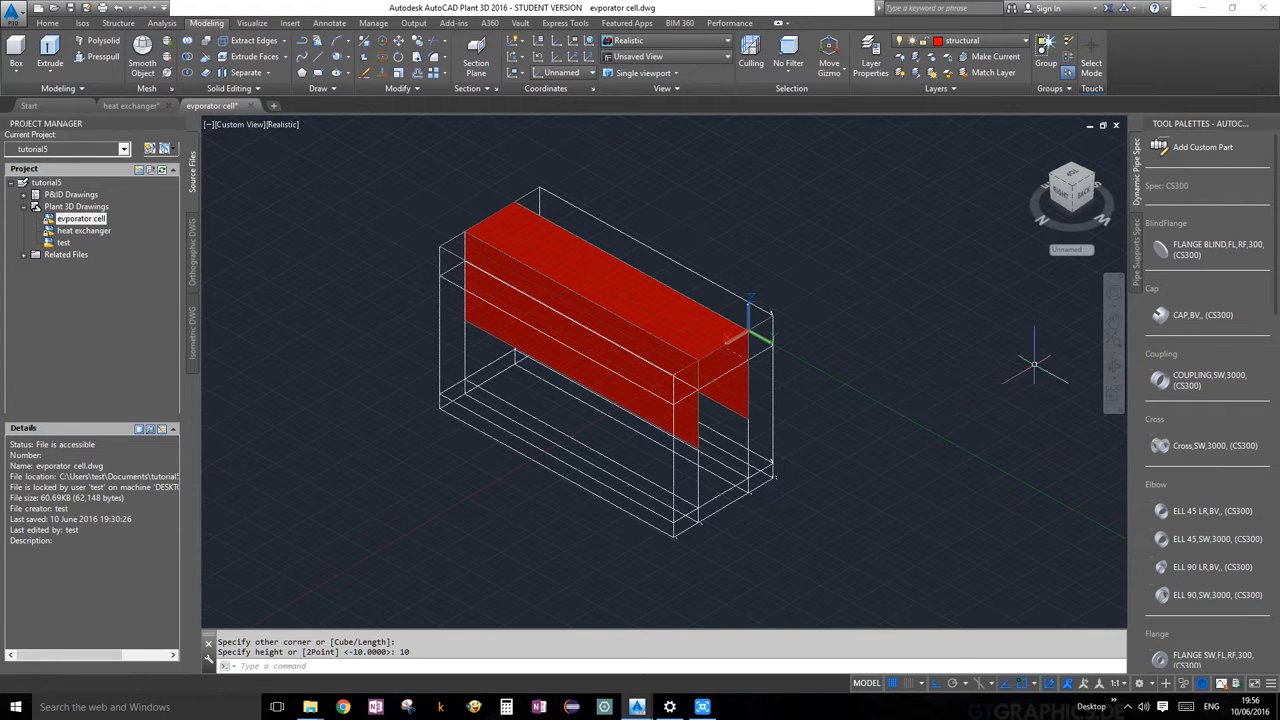
Orbit to the opposite side of the cell and show all hidden parts again.
{"action": "left_click", "coordinate": [1115, 370]}
{"action": "left_click_drag", "start_coordinate": [880, 365], "coordinate": [662, 388]}
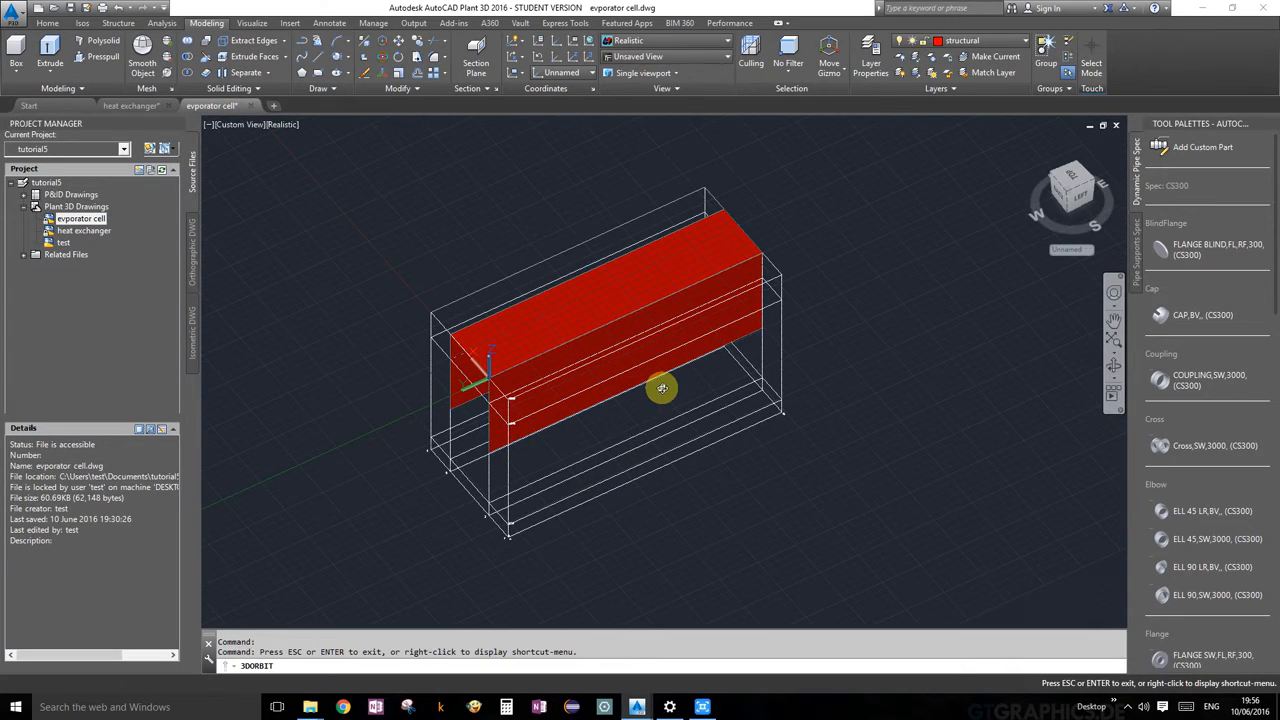
{"action": "key", "text": "Escape"}
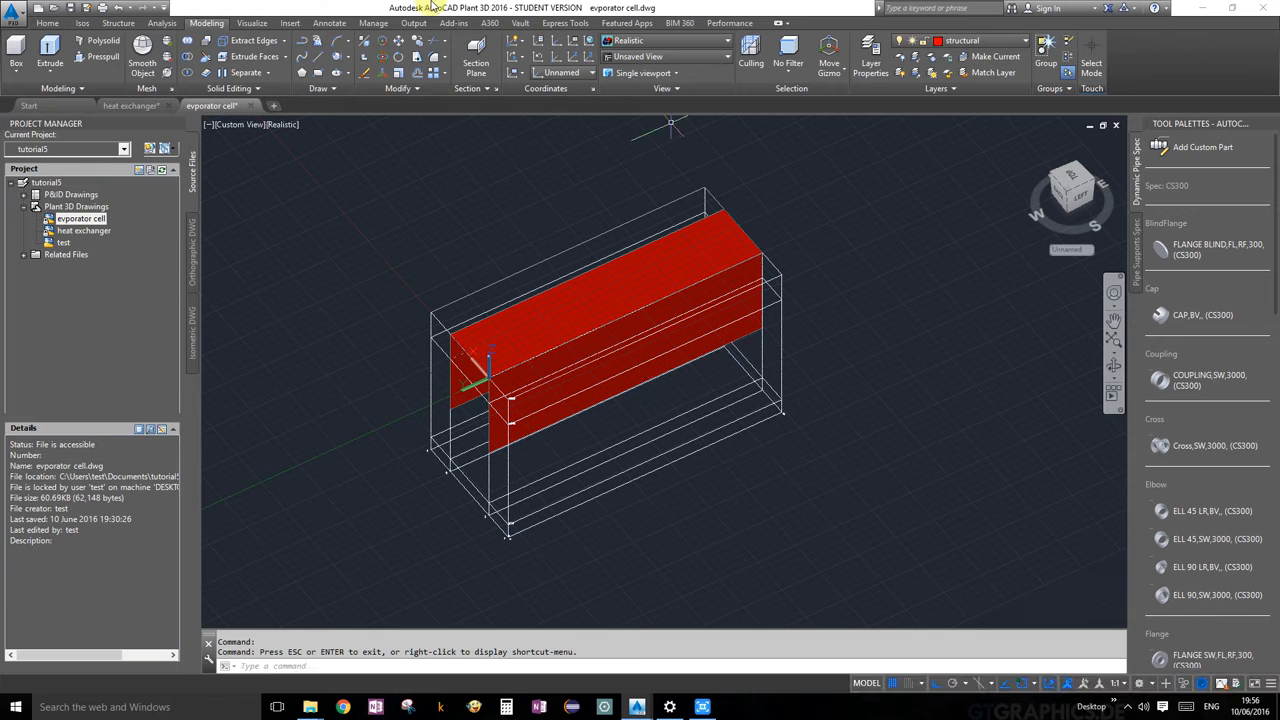
{"action": "left_click", "coordinate": [118, 23]}
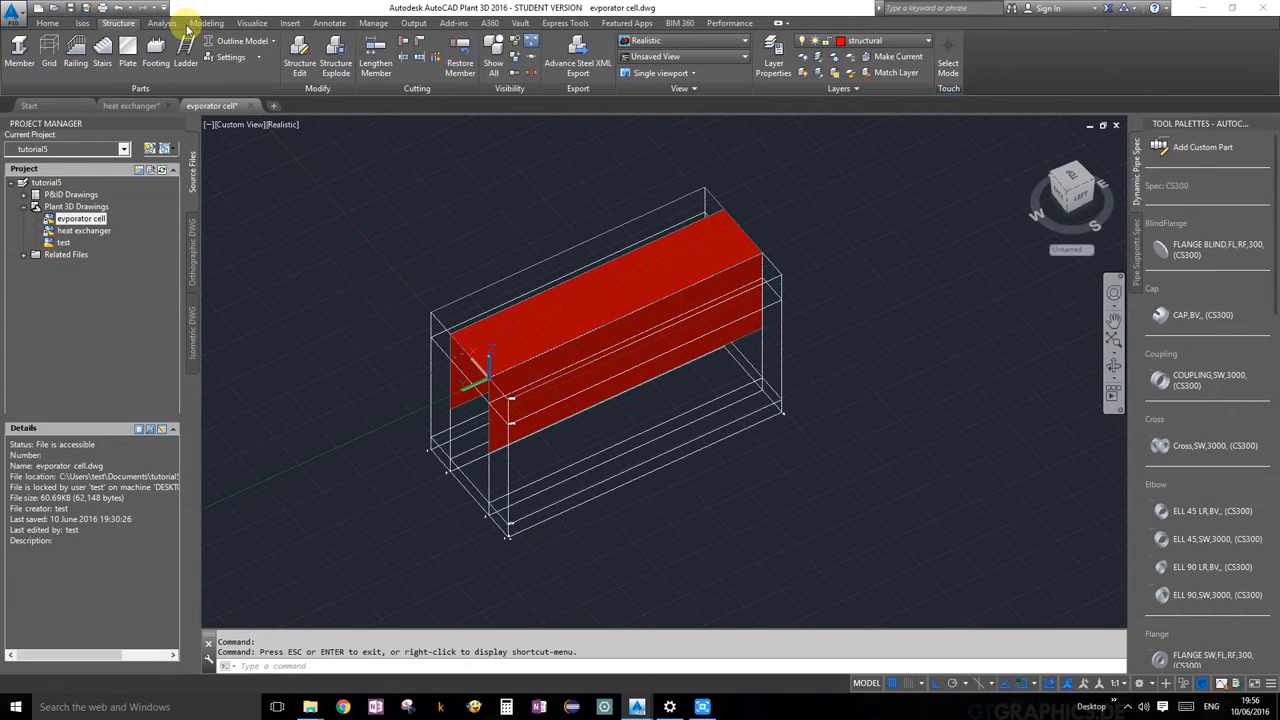
{"action": "left_click", "coordinate": [493, 52]}
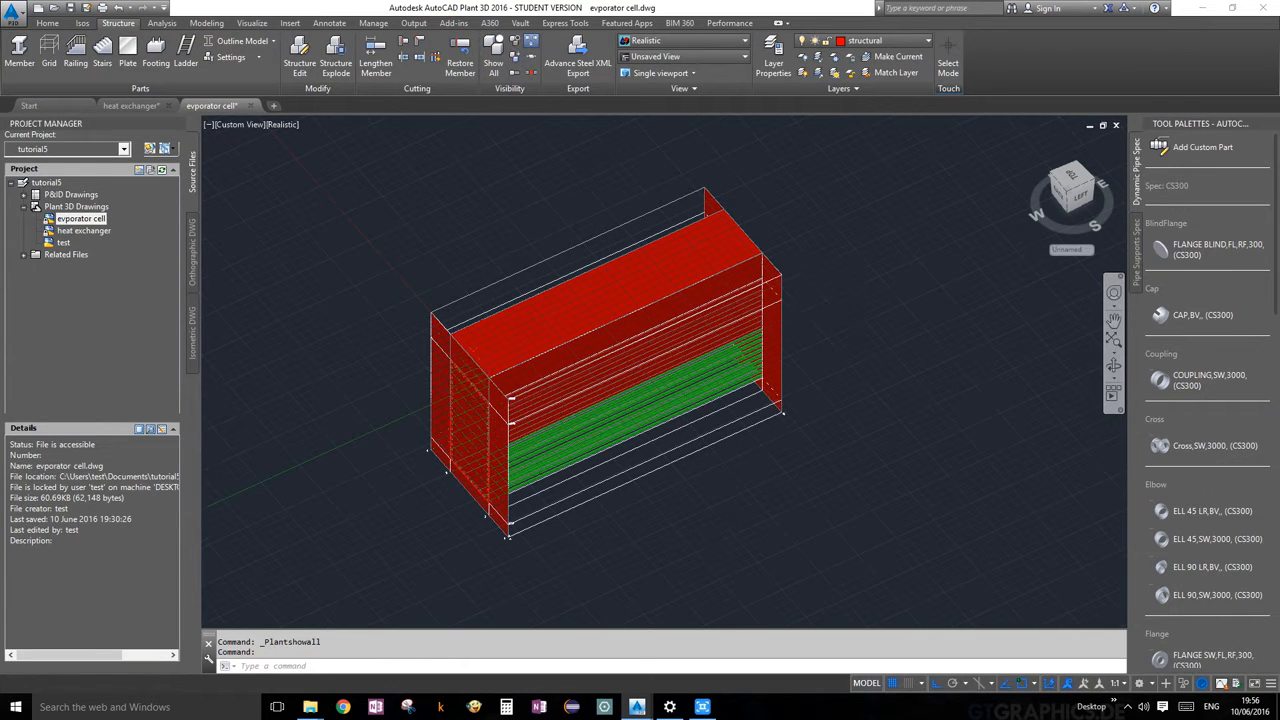
Isolate the structure grid so that the red plates and the pipe bundle are hidden.
{"action": "scroll", "coordinate": [1020, 425], "scroll_direction": "down", "scroll_amount": 3}
{"action": "left_click", "coordinate": [1115, 366]}
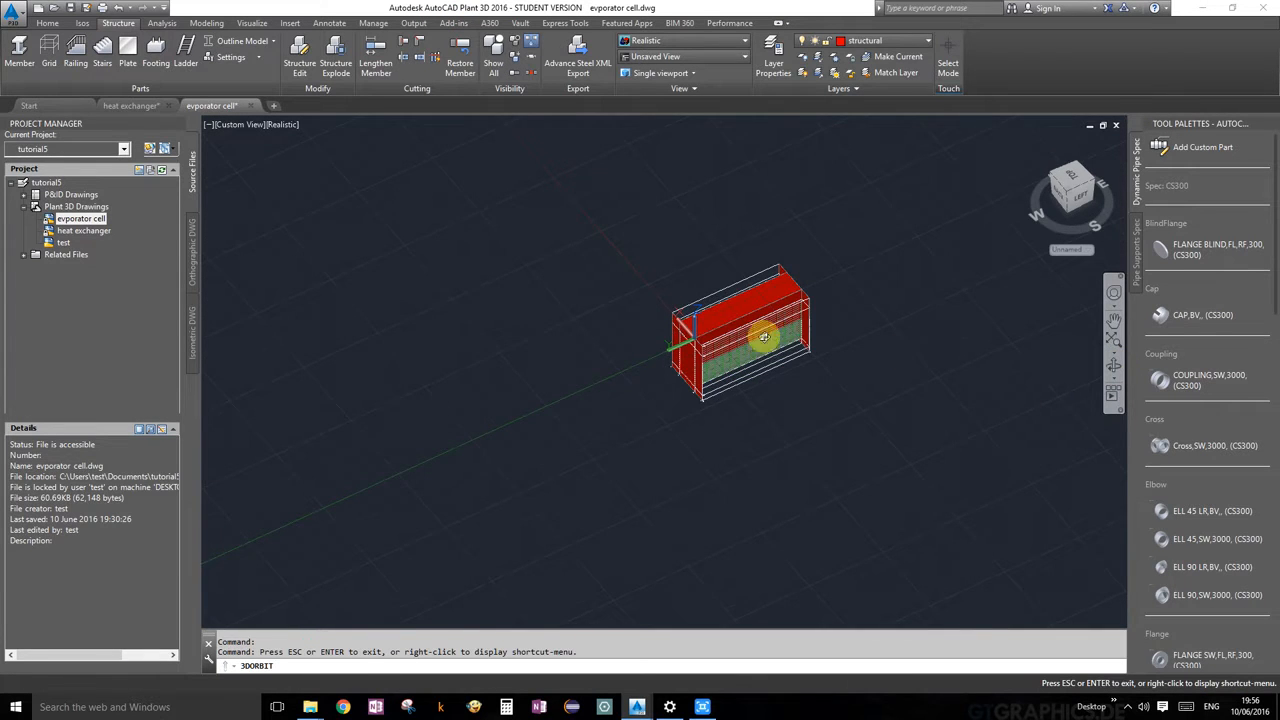
{"action": "left_click_drag", "start_coordinate": [763, 334], "coordinate": [840, 189]}
{"action": "scroll", "coordinate": [760, 317], "scroll_direction": "up", "scroll_amount": 4}
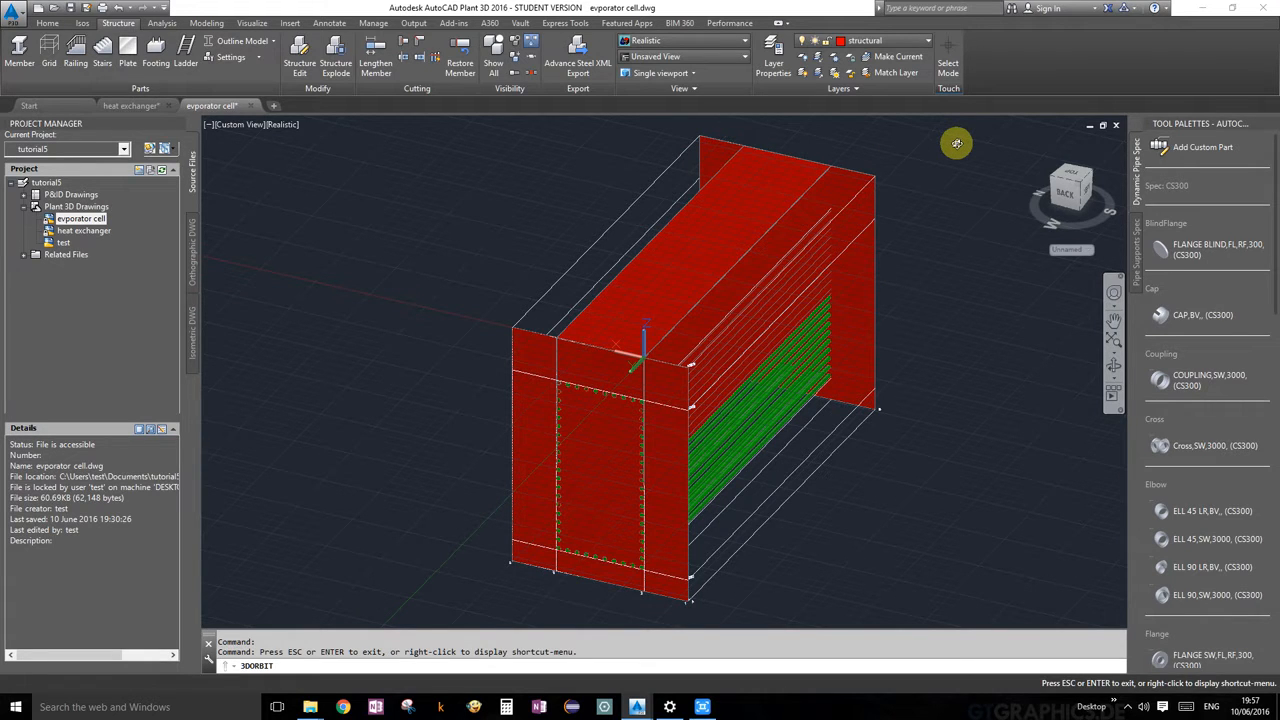
{"action": "key", "text": "Escape"}
{"action": "scroll", "coordinate": [923, 309], "scroll_direction": "down", "scroll_amount": 2}
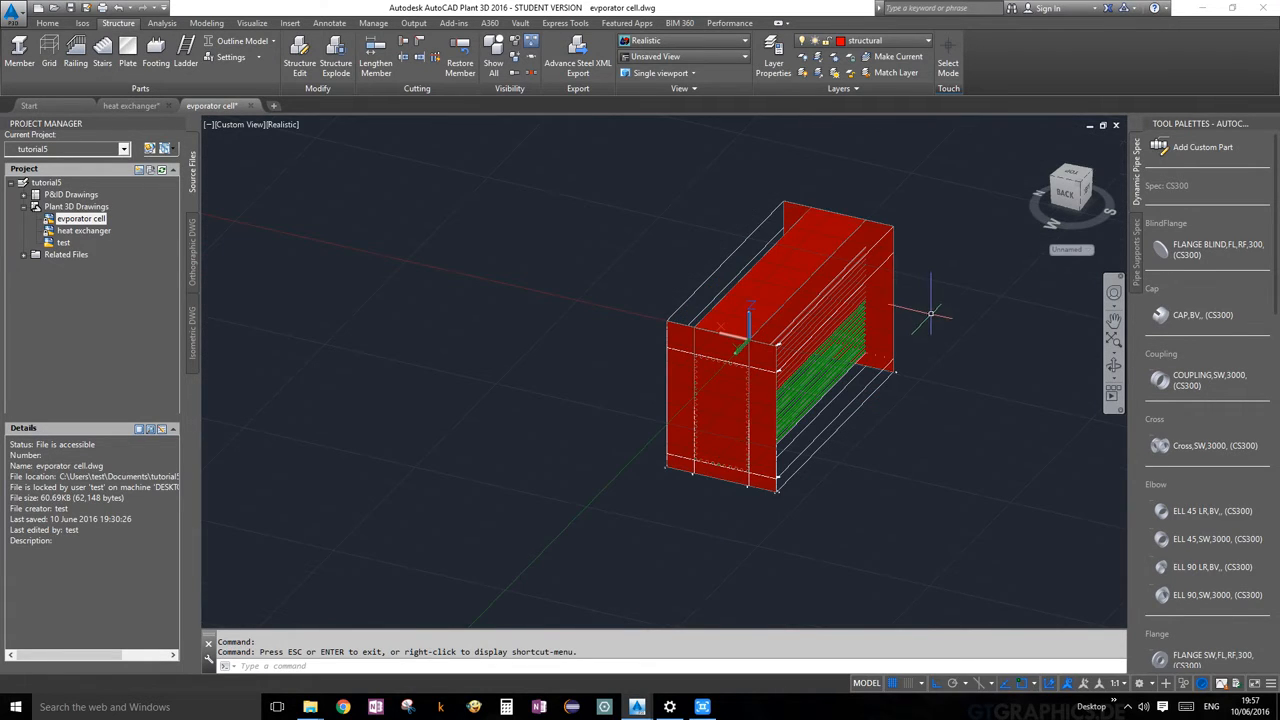
{"action": "scroll", "coordinate": [868, 244], "scroll_direction": "up", "scroll_amount": 3}
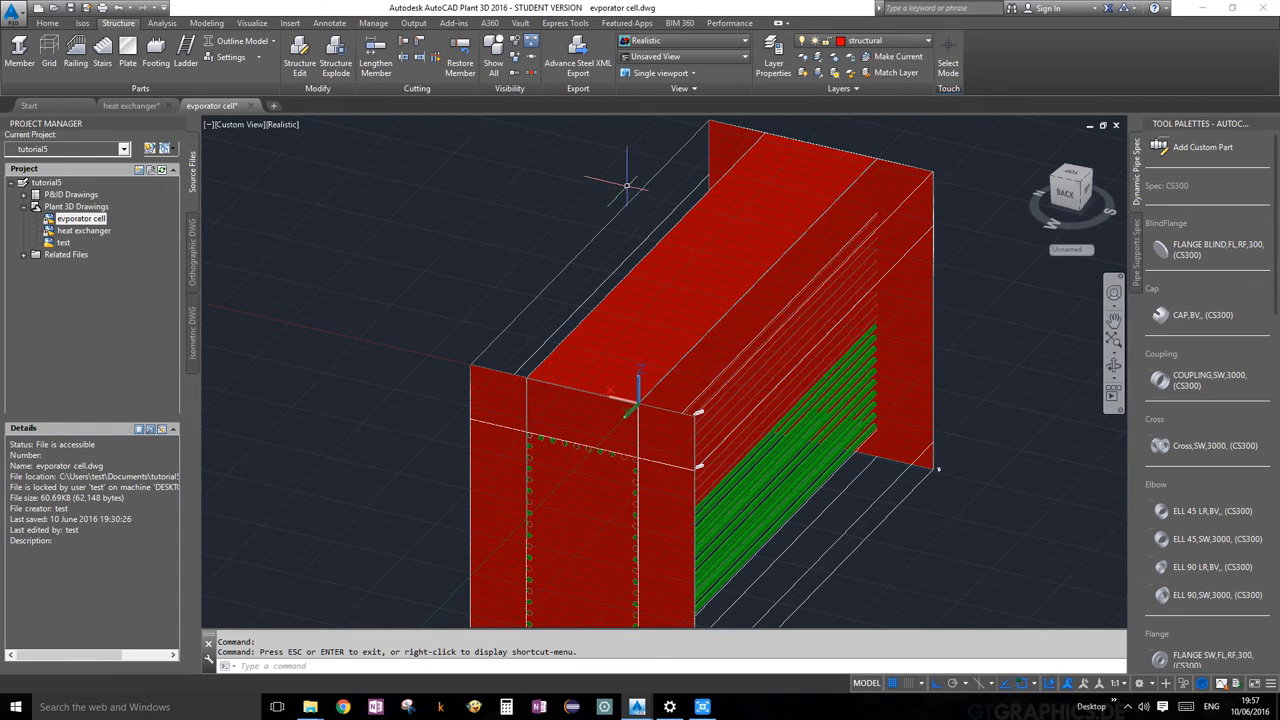
{"action": "key", "text": "ctrl+a"}
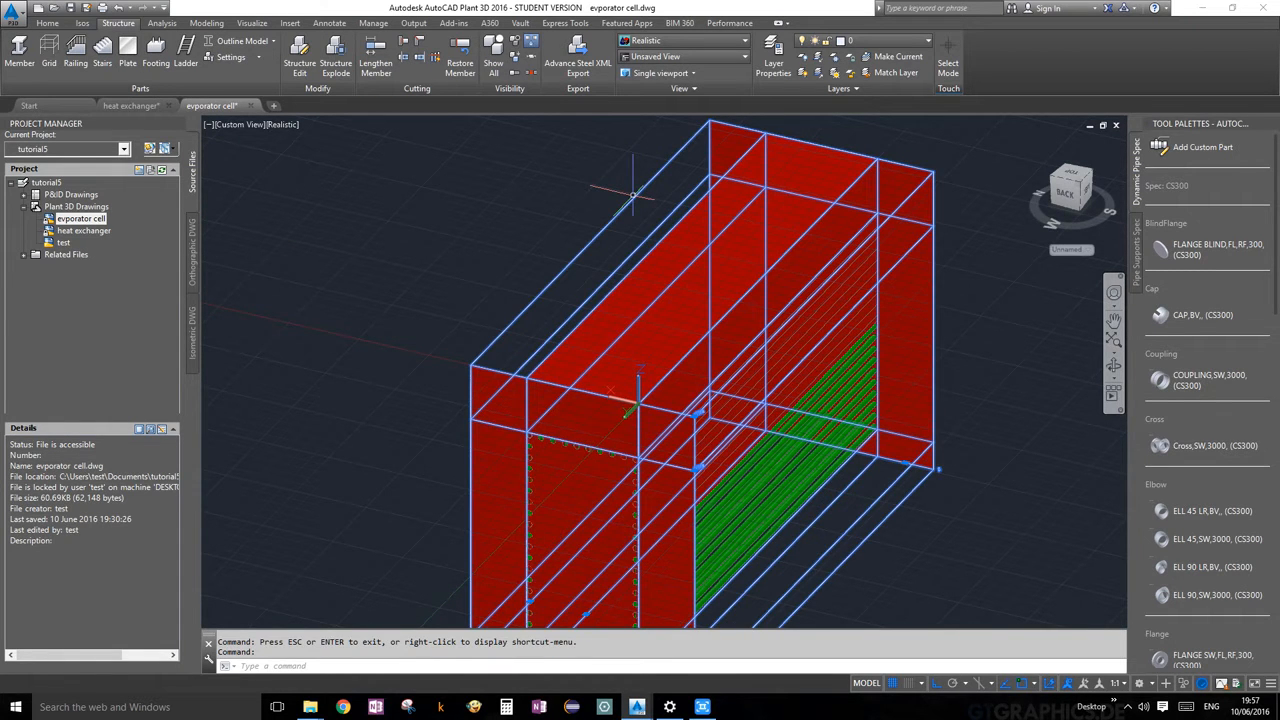
{"action": "left_click", "coordinate": [513, 57]}
{"action": "scroll", "coordinate": [855, 340], "scroll_direction": "down", "scroll_amount": 2}
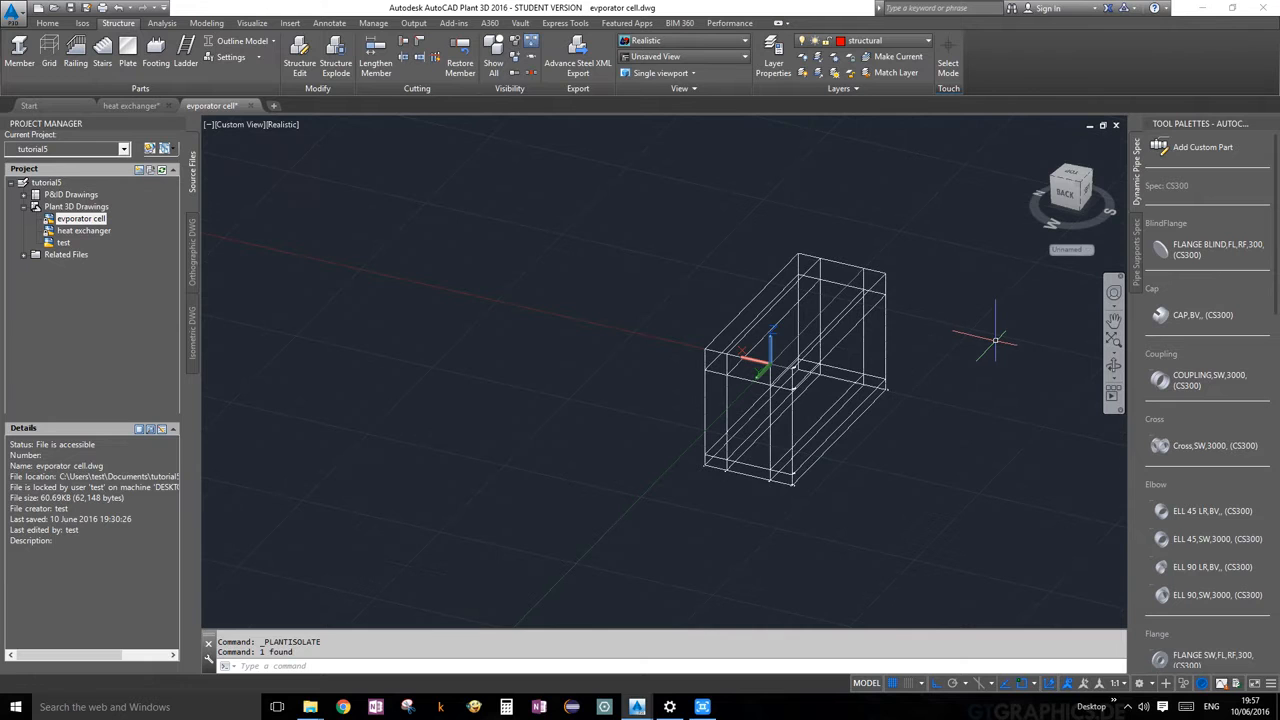
{"action": "scroll", "coordinate": [740, 370], "scroll_direction": "up", "scroll_amount": 3}
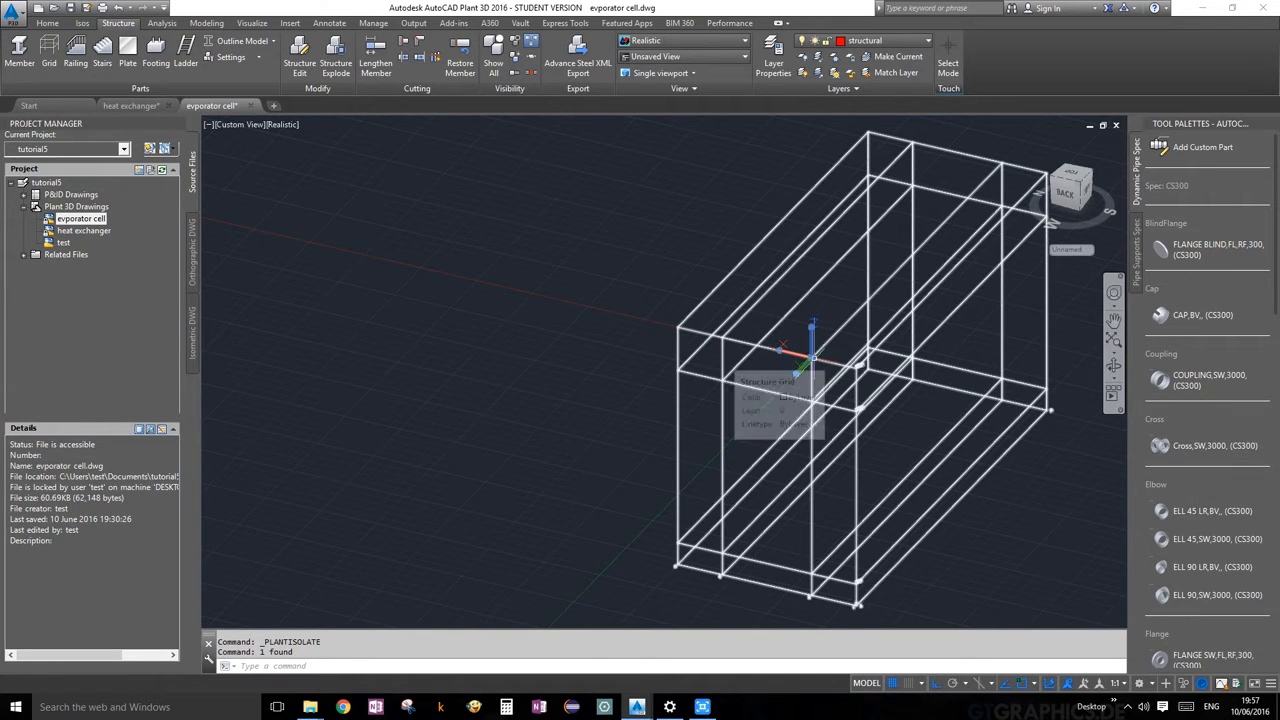
Move the UCS origin to the bottom corner of the grid at label B, at the far end of the cell.
{"action": "left_click", "coordinate": [811, 360]}
{"action": "scroll", "coordinate": [843, 391], "scroll_direction": "down", "scroll_amount": 1}
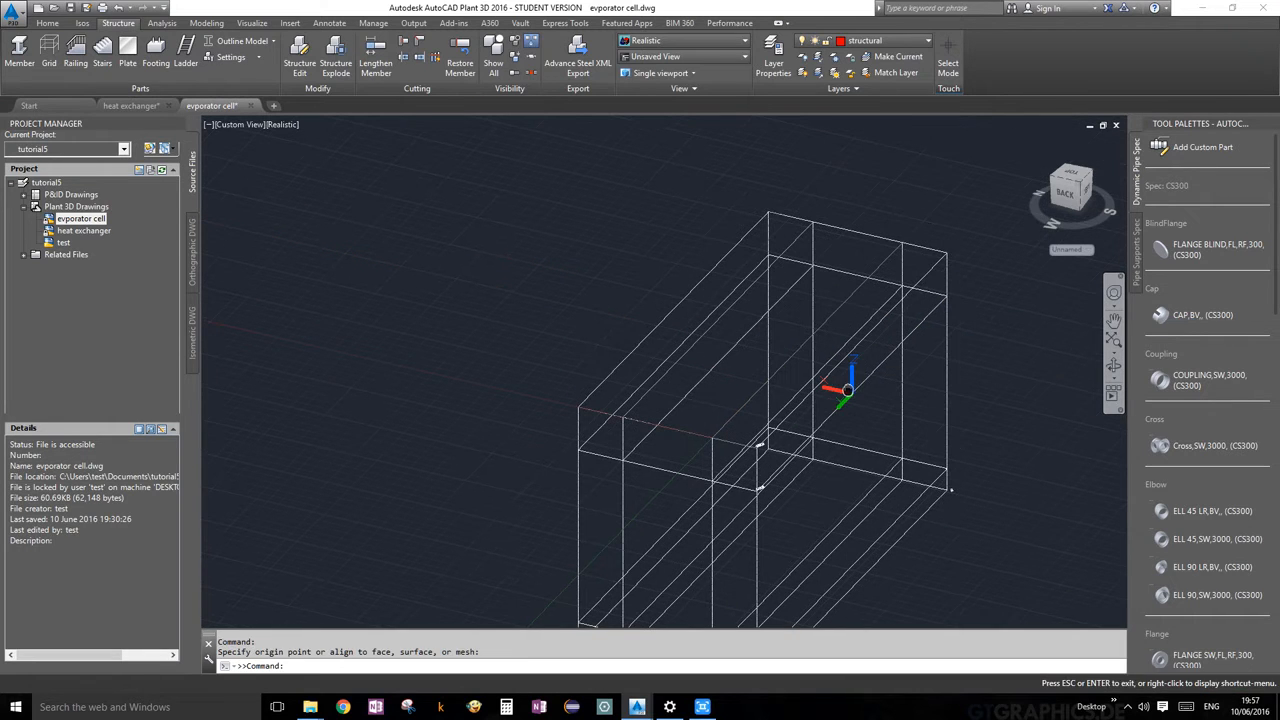
{"action": "scroll", "coordinate": [880, 480], "scroll_direction": "up", "scroll_amount": 3}
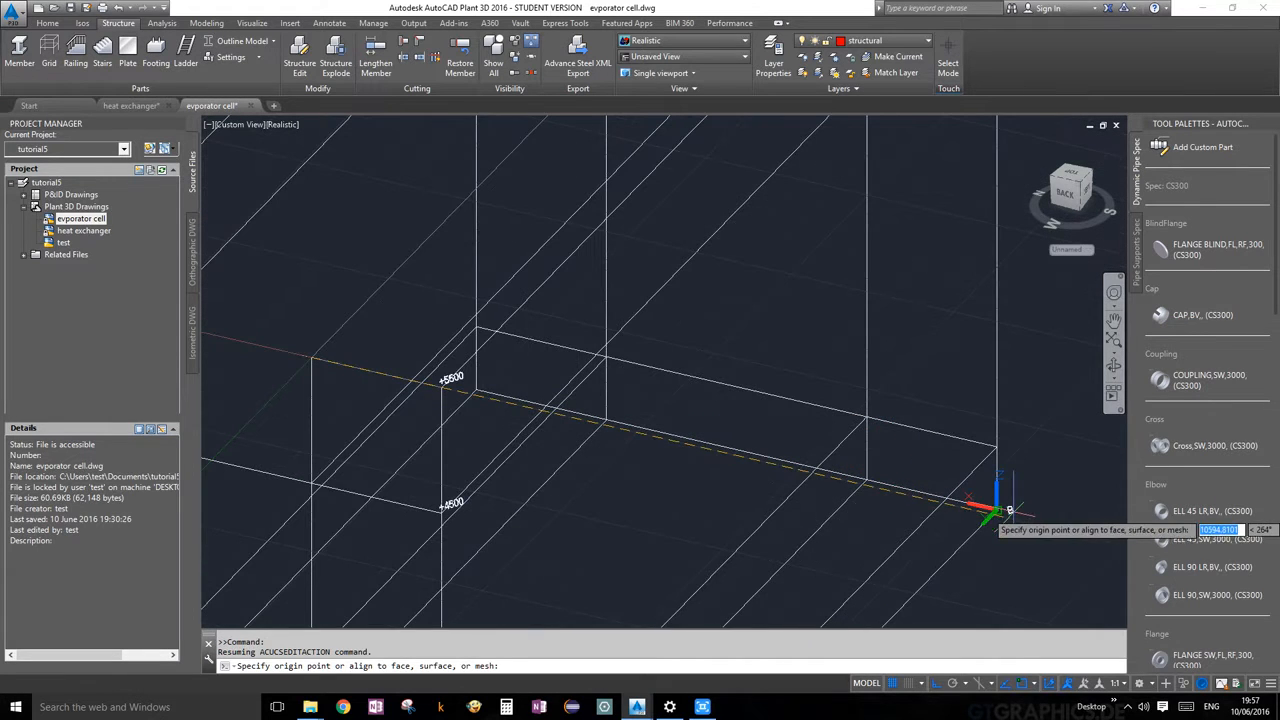
{"action": "key", "text": "Down"}
{"action": "left_click", "coordinate": [999, 507]}
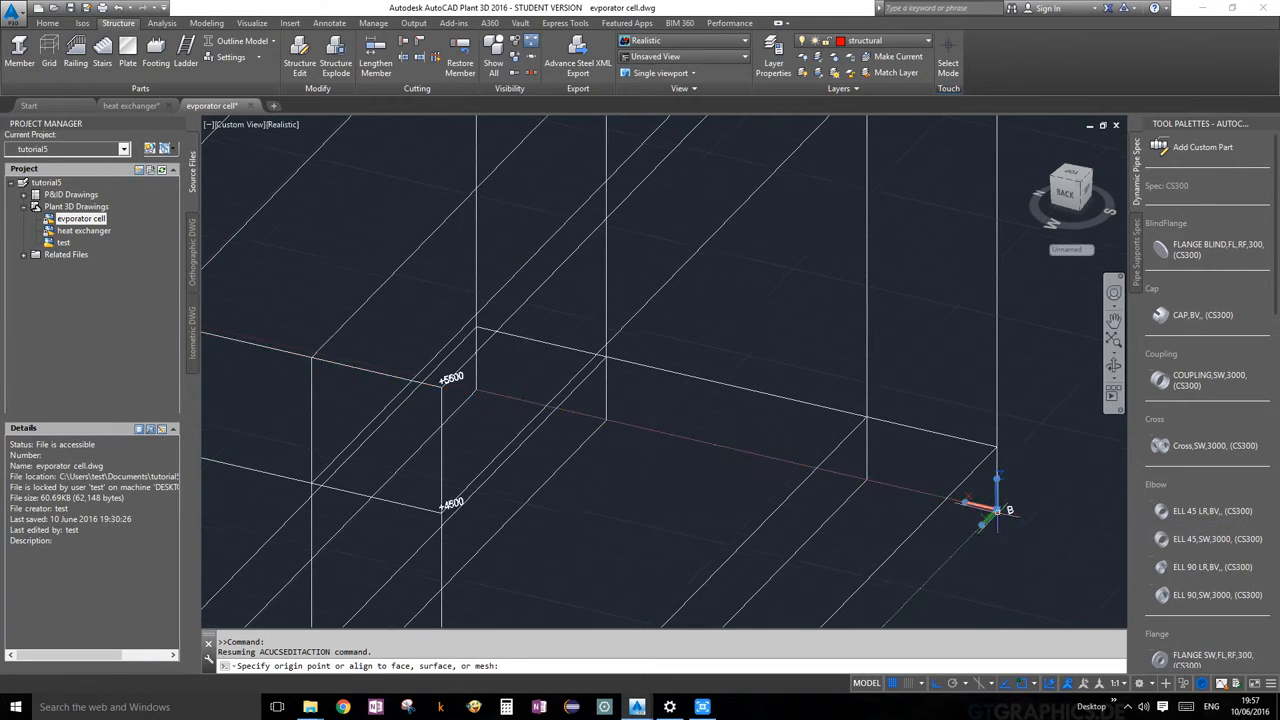
{"action": "scroll", "coordinate": [1024, 490], "scroll_direction": "down", "scroll_amount": 2}
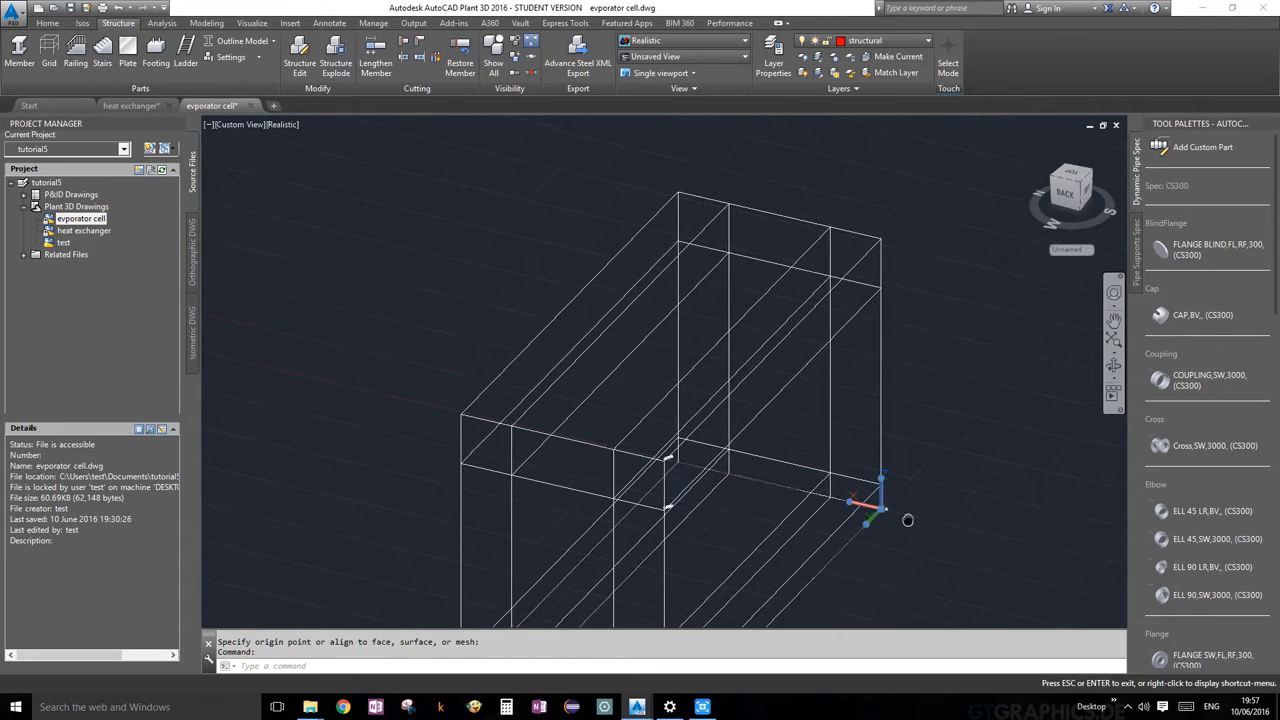
Redirect the UCS Z axis to point horizontally along the grid's long direction, away from the cell.
{"action": "left_click", "coordinate": [805, 495]}
{"action": "scroll", "coordinate": [814, 516], "scroll_direction": "up", "scroll_amount": 2}
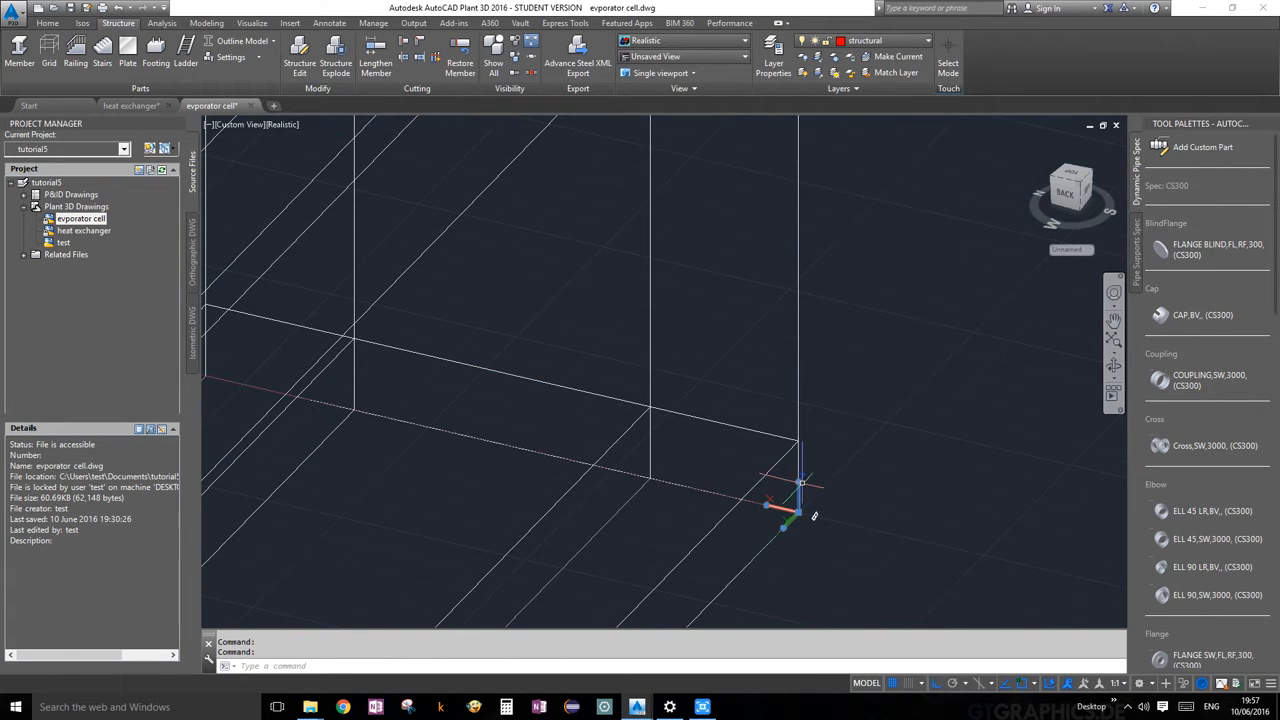
{"action": "mouse_move", "coordinate": [798, 483]}
{"action": "left_click", "coordinate": [850, 499]}
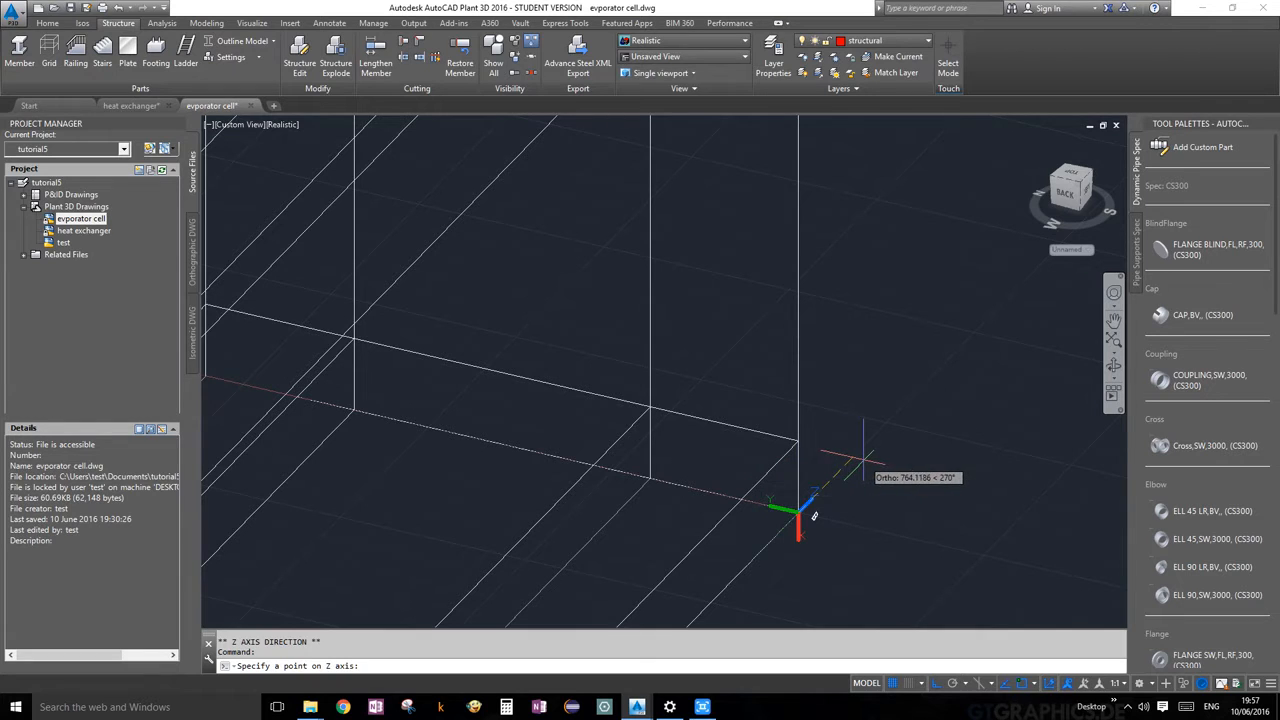
{"action": "scroll", "coordinate": [863, 449], "scroll_direction": "down", "scroll_amount": 4}
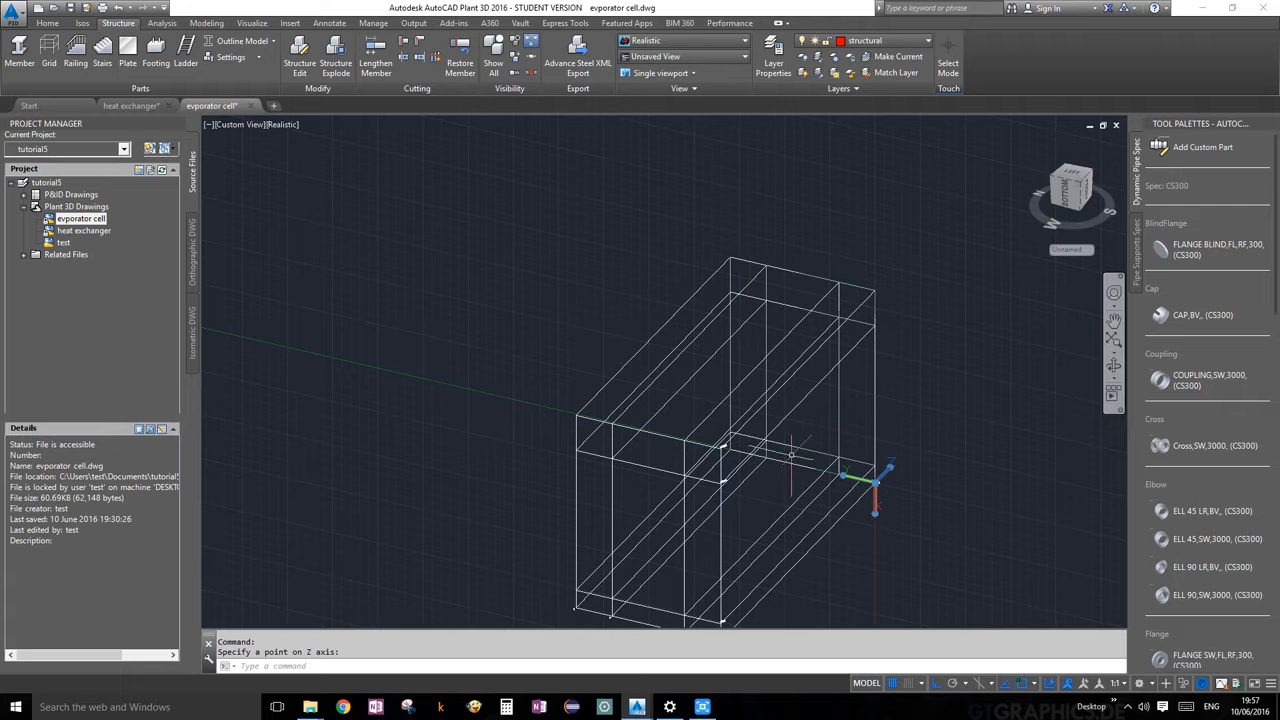
Set a view looking straight along the UCS Z axis at the grid's end face, framing its upper levels.
{"action": "left_click", "coordinate": [1113, 362]}
{"action": "left_click_drag", "start_coordinate": [940, 397], "coordinate": [660, 322]}
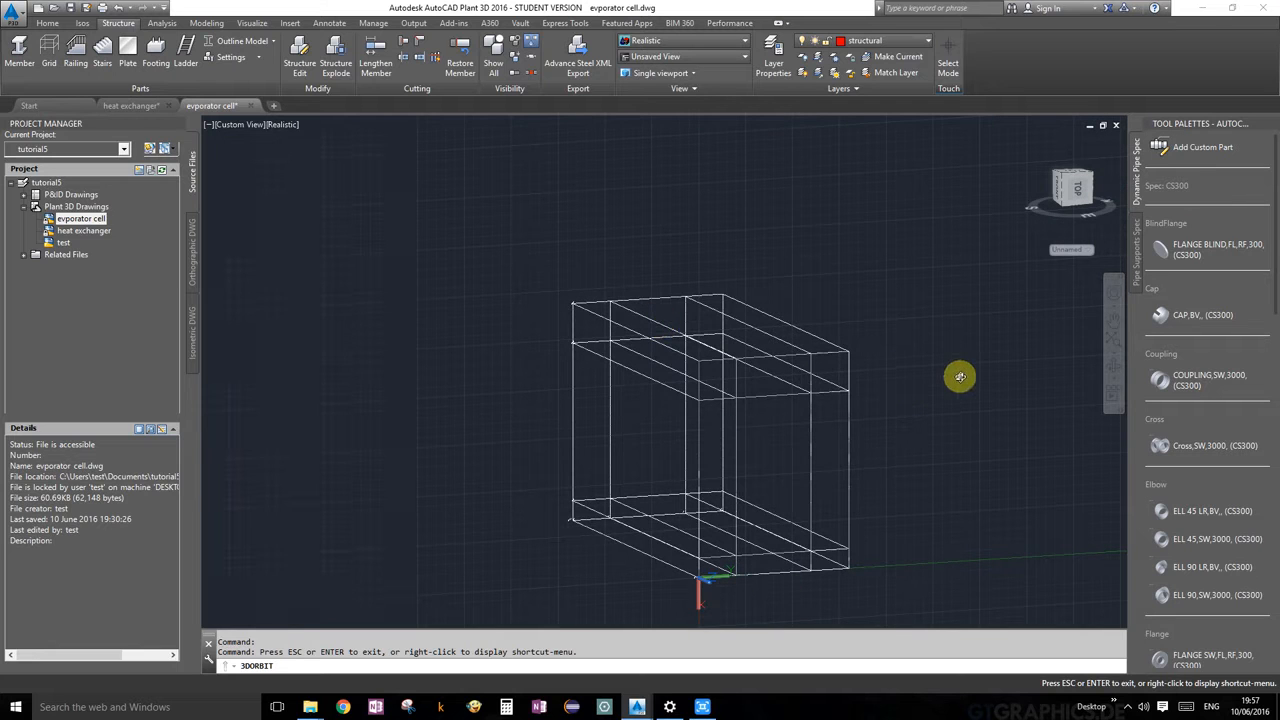
{"action": "key", "text": "Escape"}
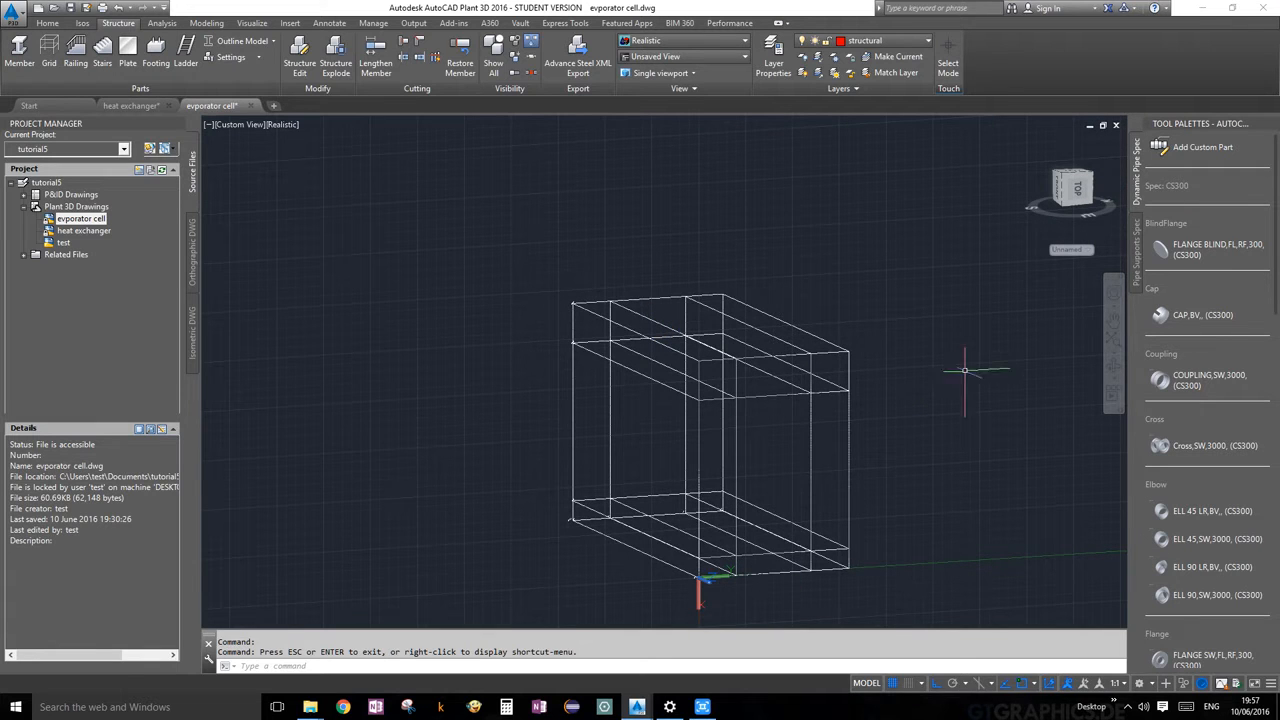
{"action": "left_click", "coordinate": [1077, 191]}
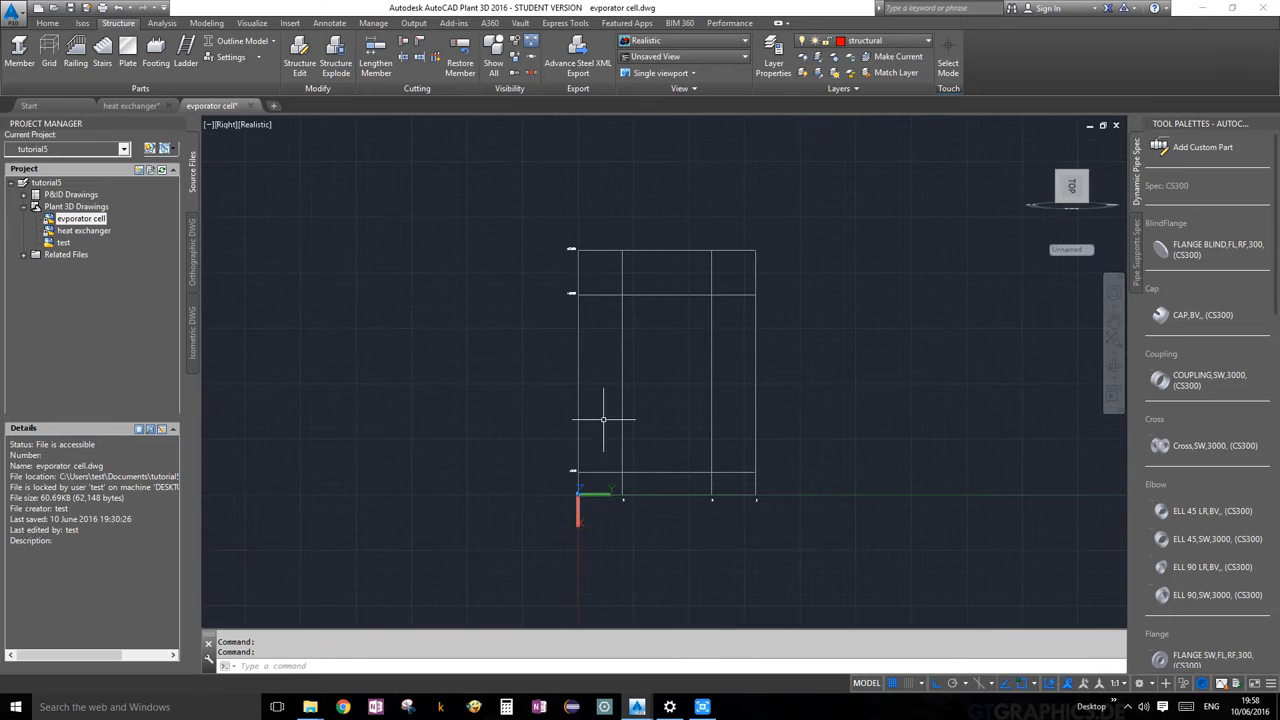
{"action": "scroll", "coordinate": [602, 418], "scroll_direction": "up", "scroll_amount": 2}
{"action": "scroll", "coordinate": [679, 445], "scroll_direction": "up", "scroll_amount": 2}
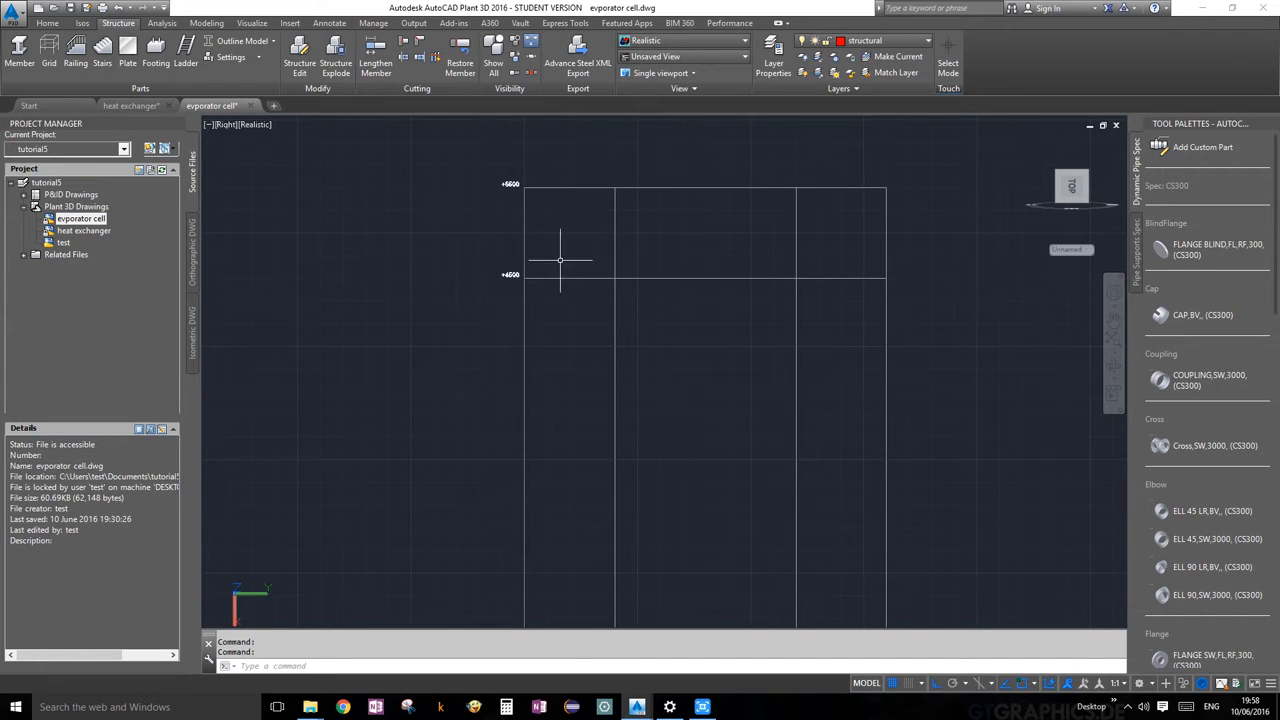
{"action": "left_click", "coordinate": [219, 21]}
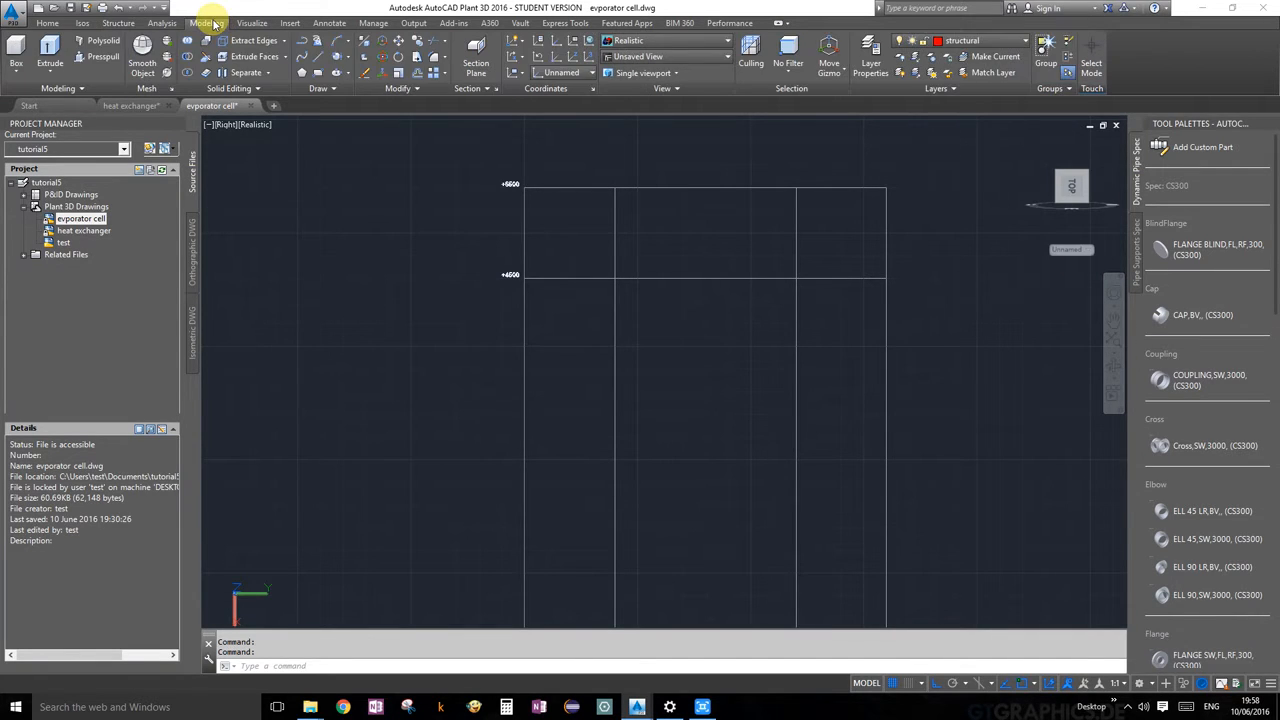
{"action": "left_click", "coordinate": [330, 60]}
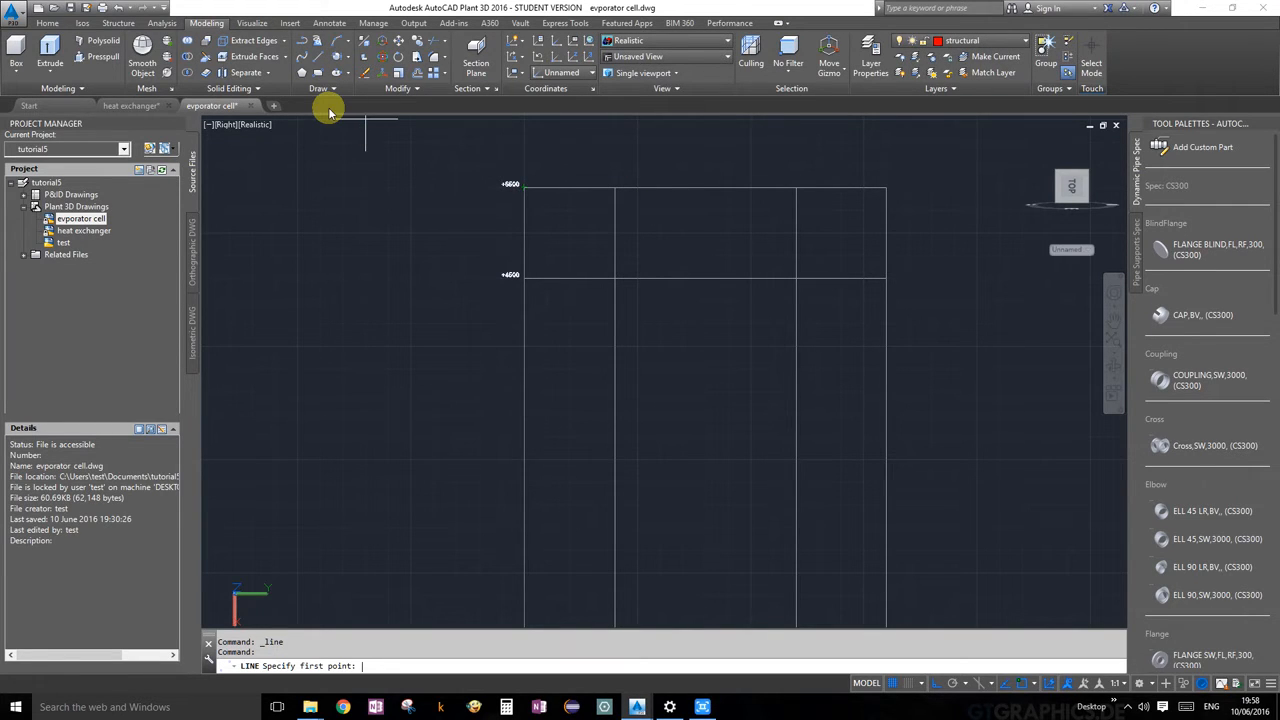
{"action": "key", "text": "Escape"}
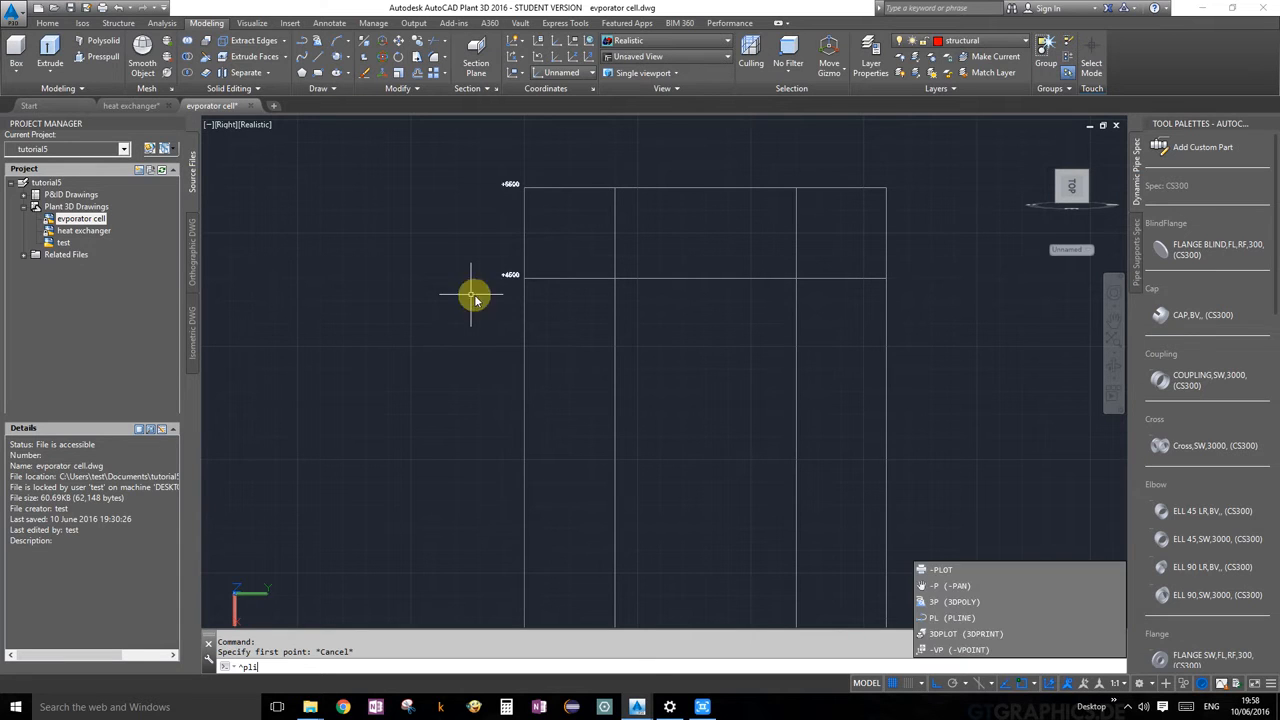
{"action": "key", "text": "Escape"}
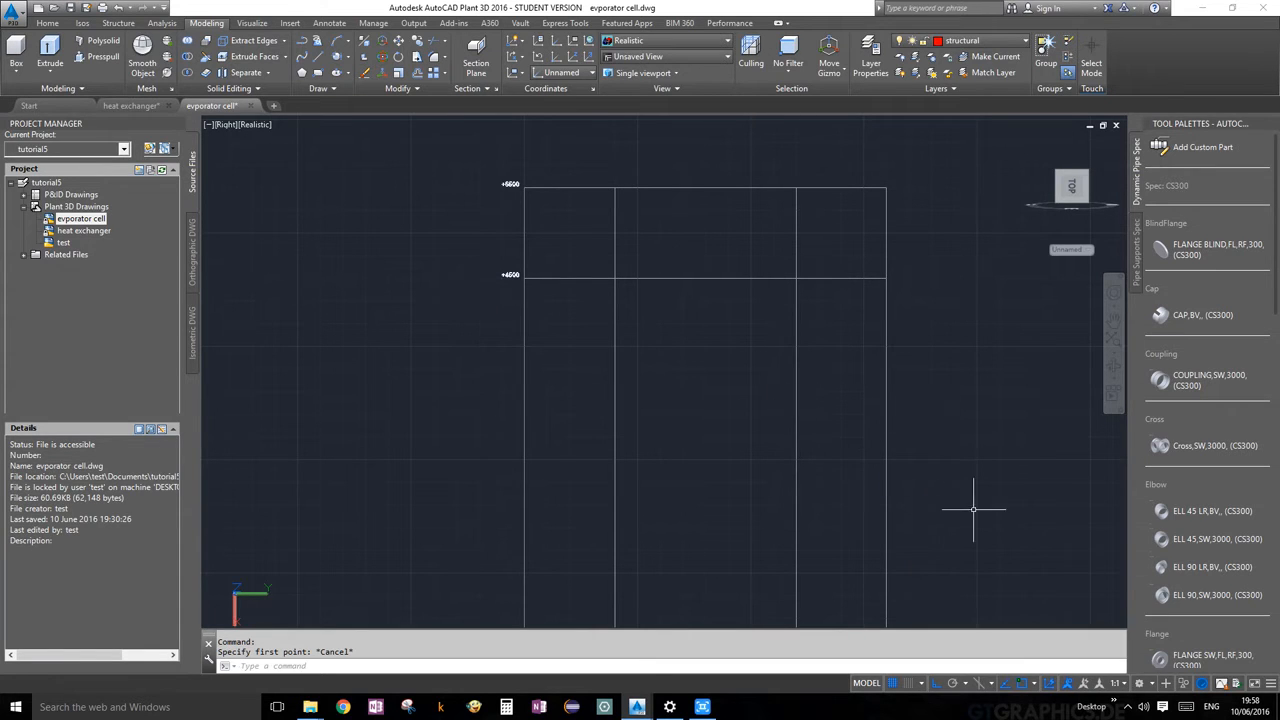
{"action": "left_click", "coordinate": [920, 504]}
{"action": "key", "text": "Escape"}
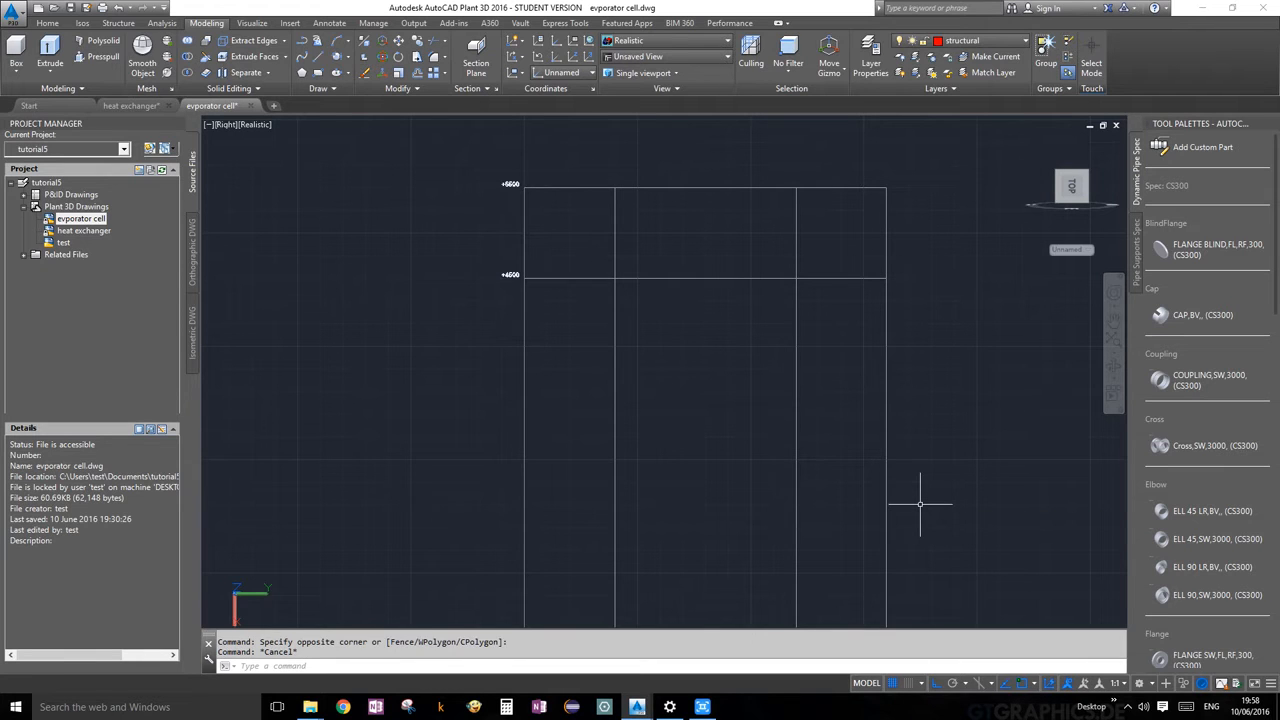
{"action": "key", "text": "Escape"}
{"action": "type", "text": "p"}
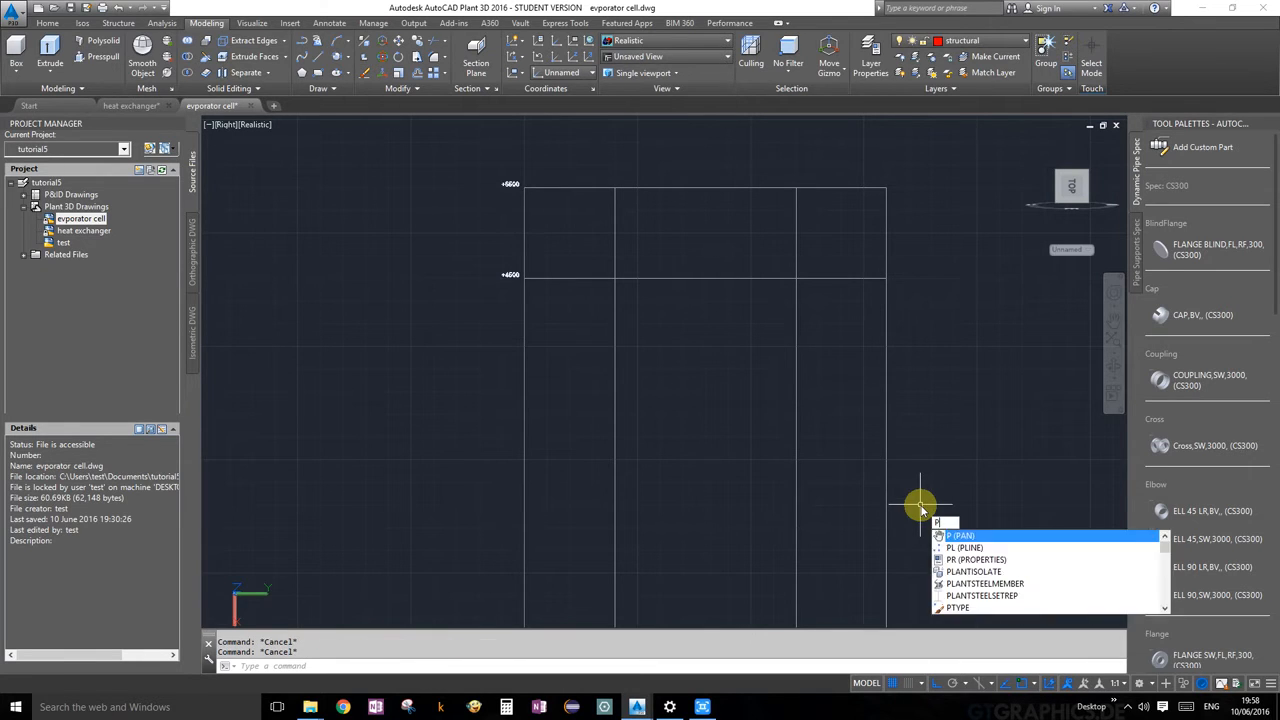
{"action": "type", "text": "li"}
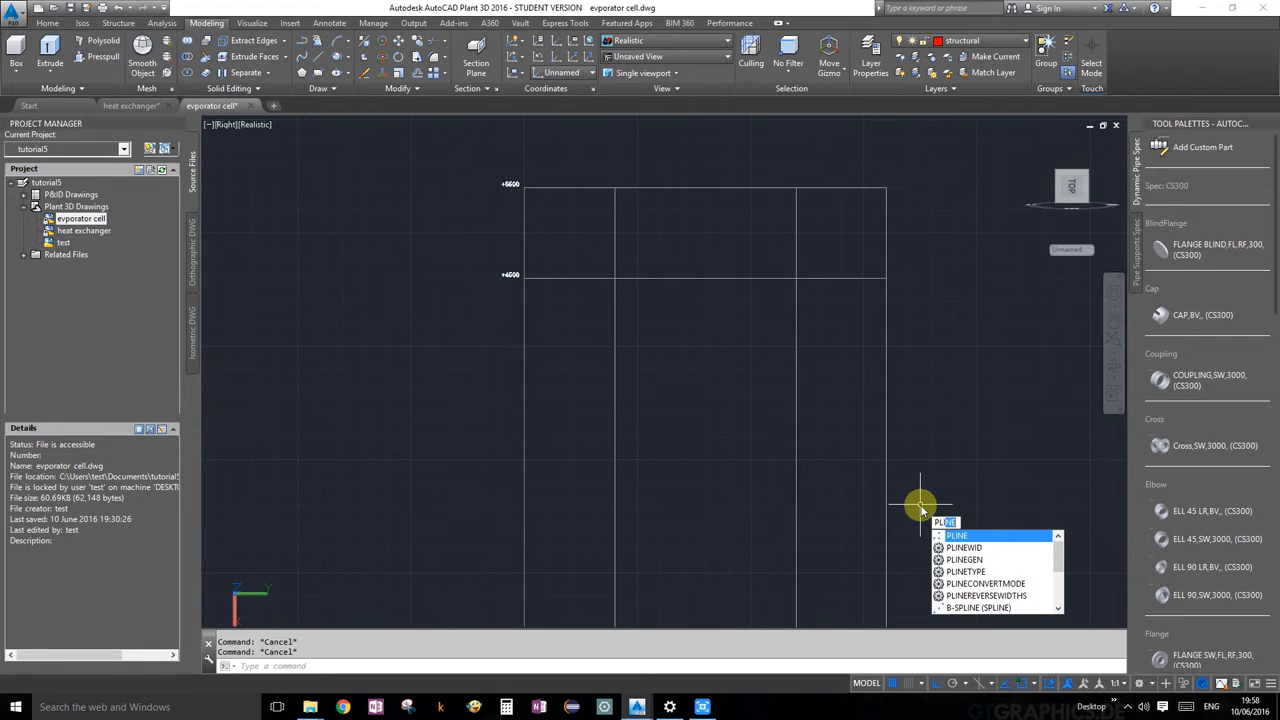
{"action": "left_click", "coordinate": [997, 540]}
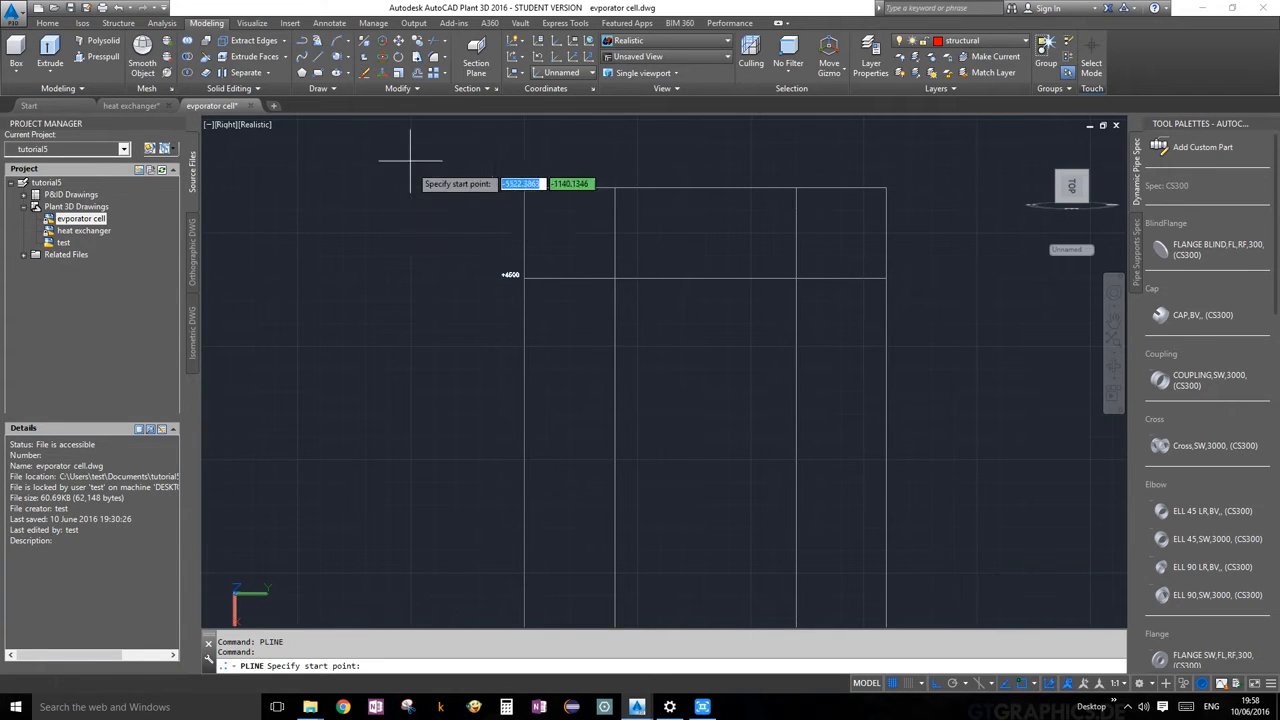
{"action": "left_click", "coordinate": [524, 187]}
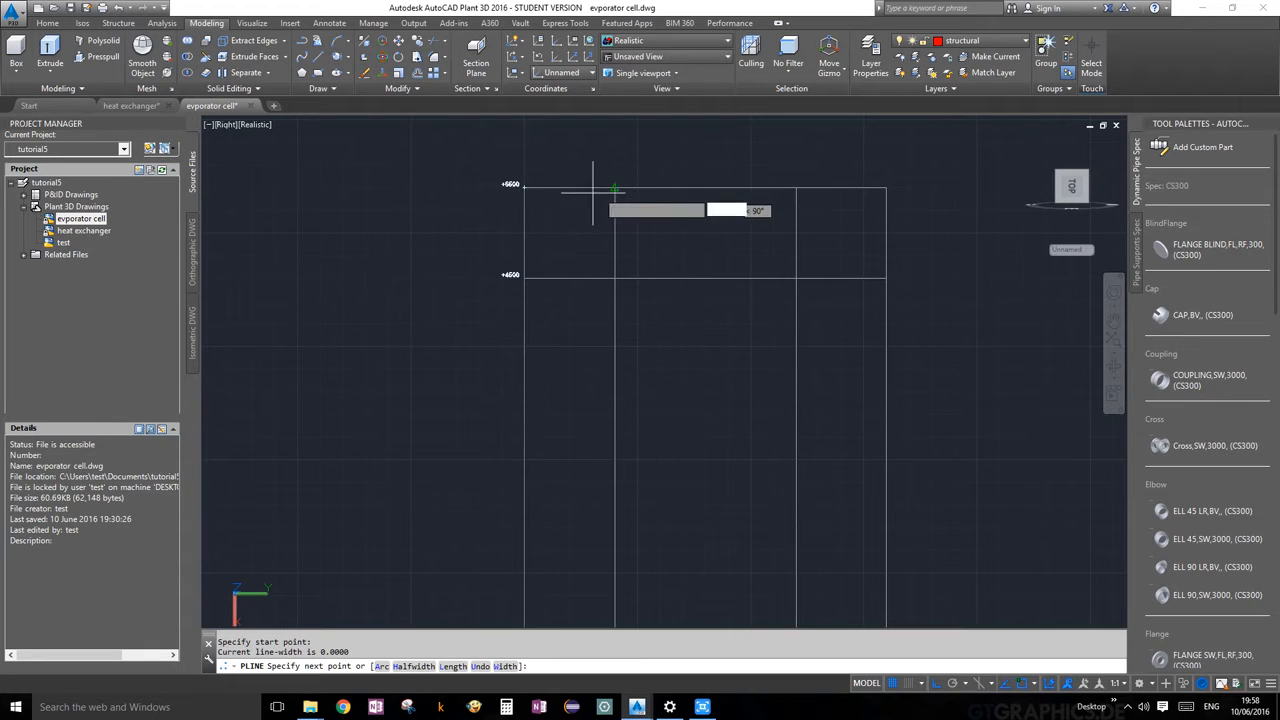
{"action": "key", "text": "Escape"}
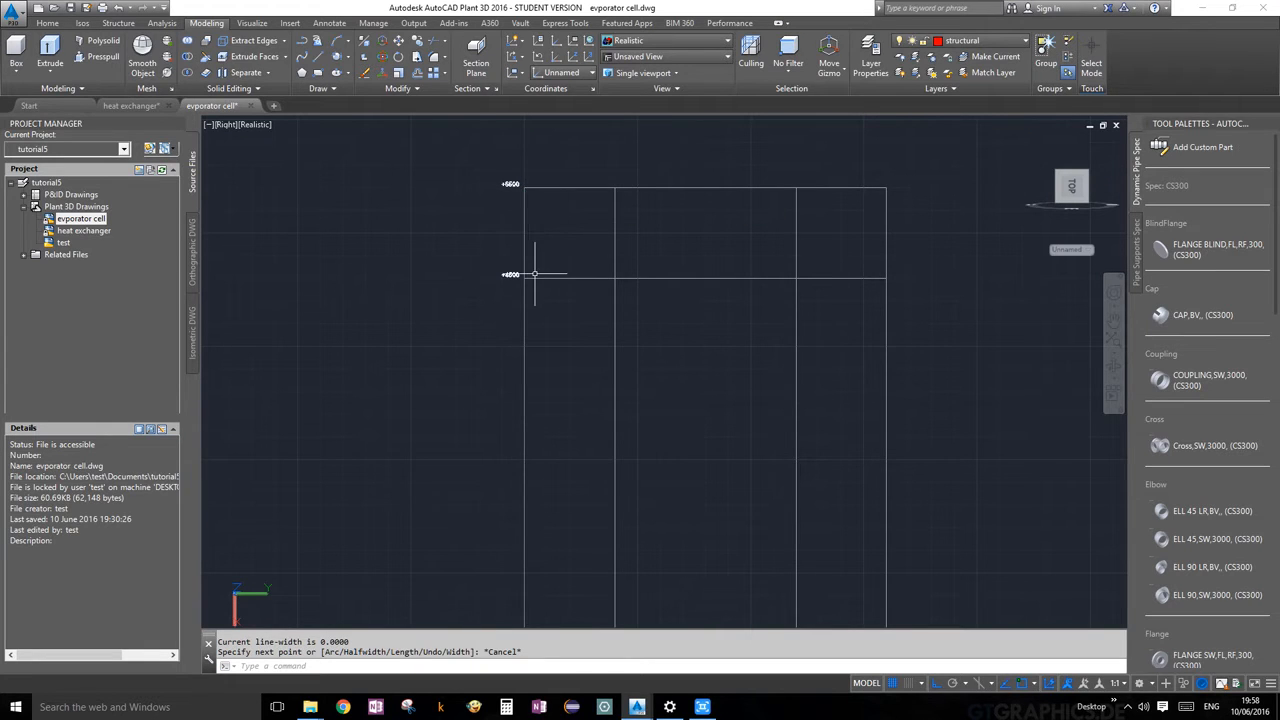
Draw a single polyline segment along the +4500 level from the grid's outer edge to the next column line.
{"action": "right_click", "coordinate": [535, 273]}
{"action": "left_click", "coordinate": [571, 287]}
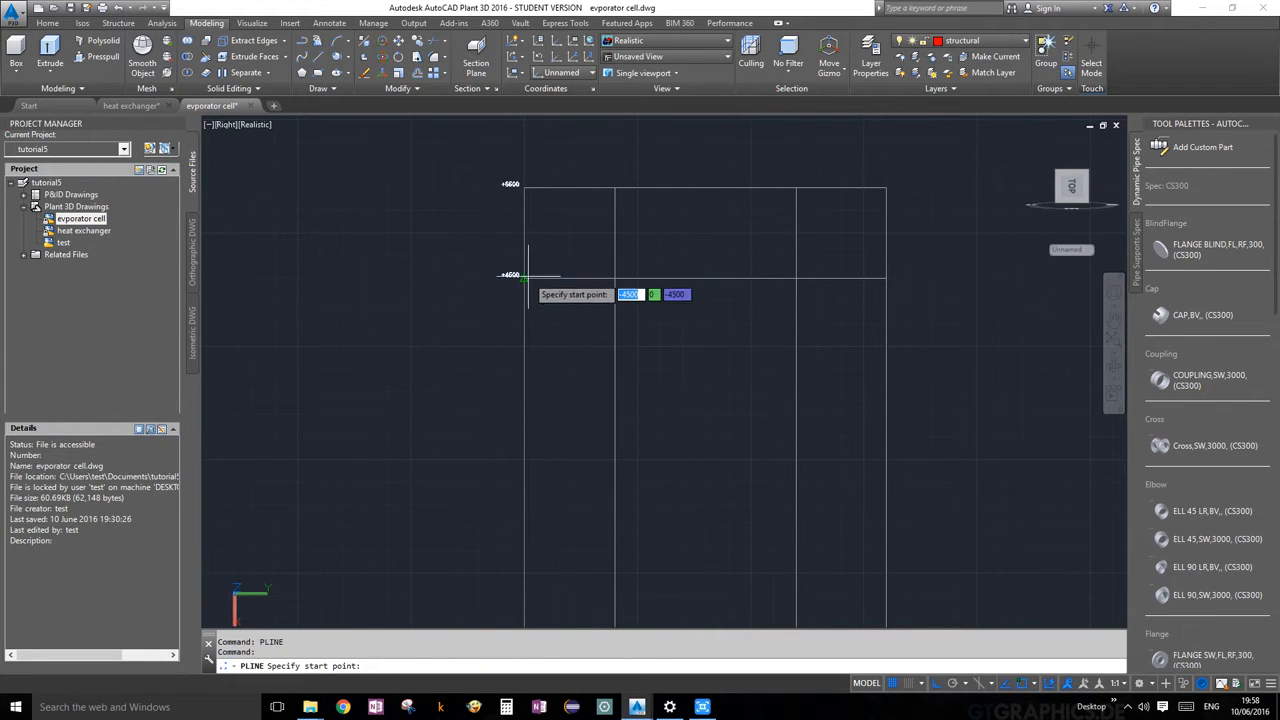
{"action": "left_click", "coordinate": [524, 277]}
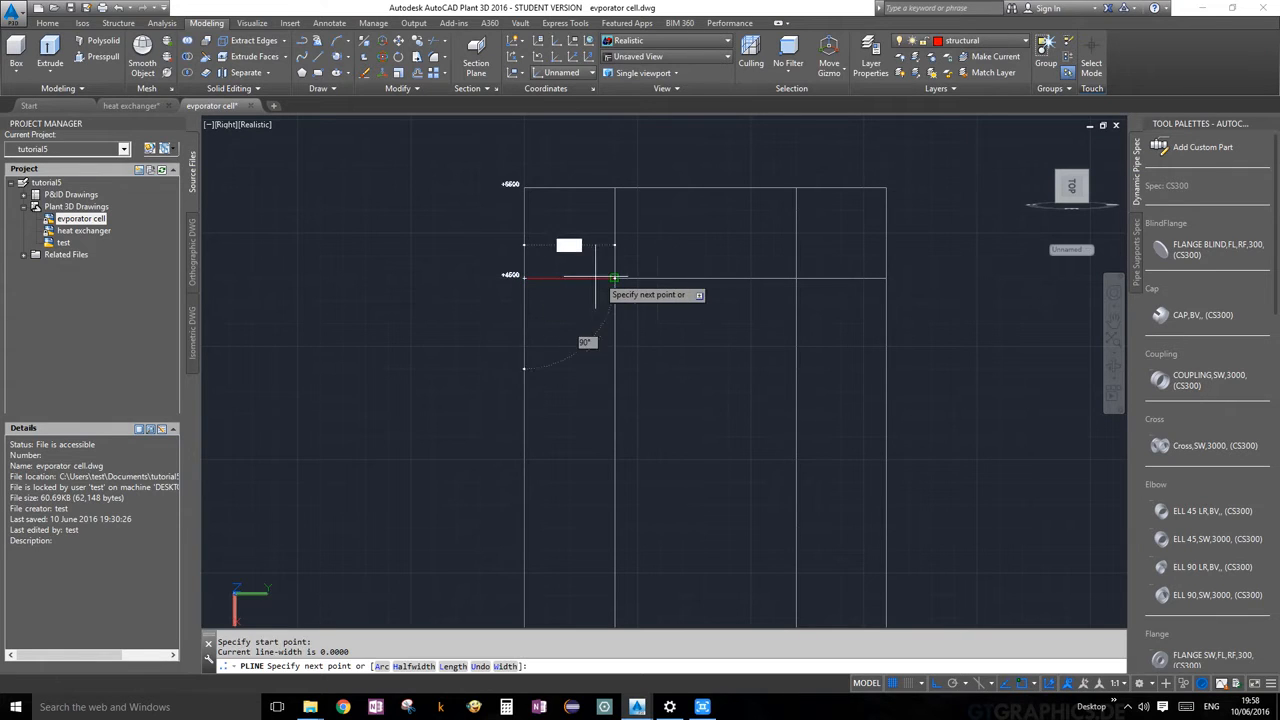
{"action": "left_click", "coordinate": [614, 277]}
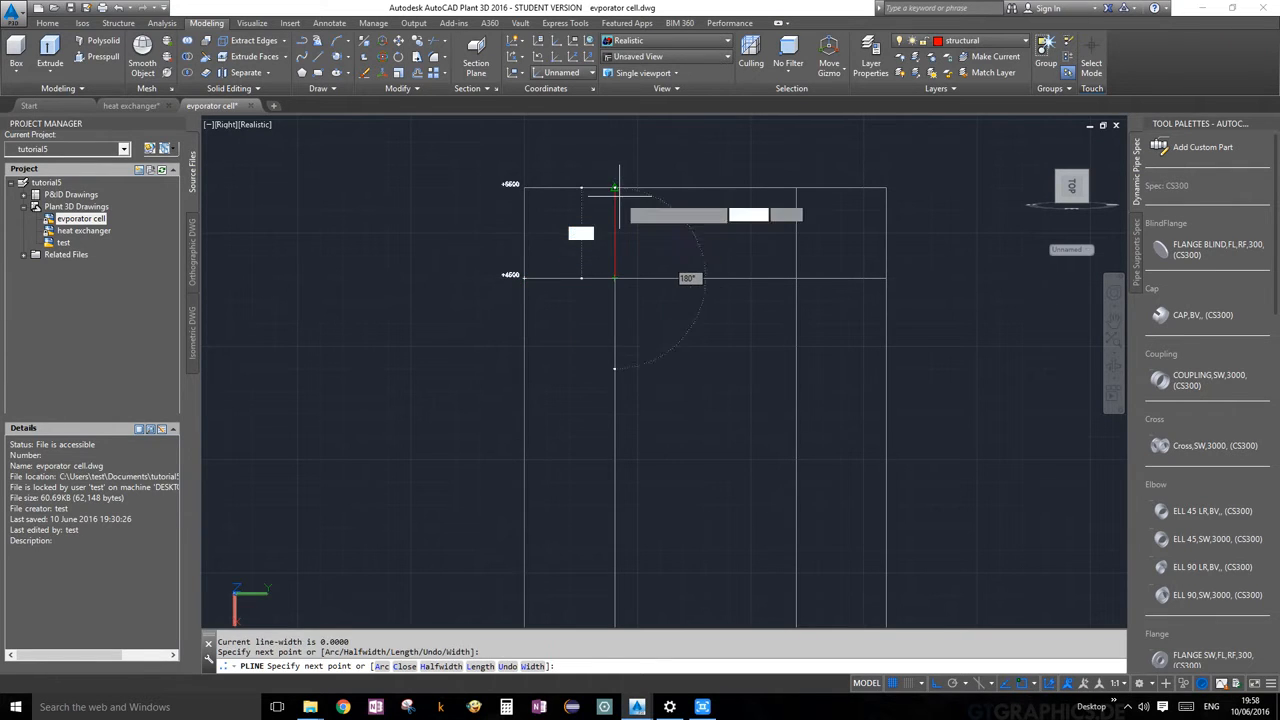
{"action": "key", "text": "Escape"}
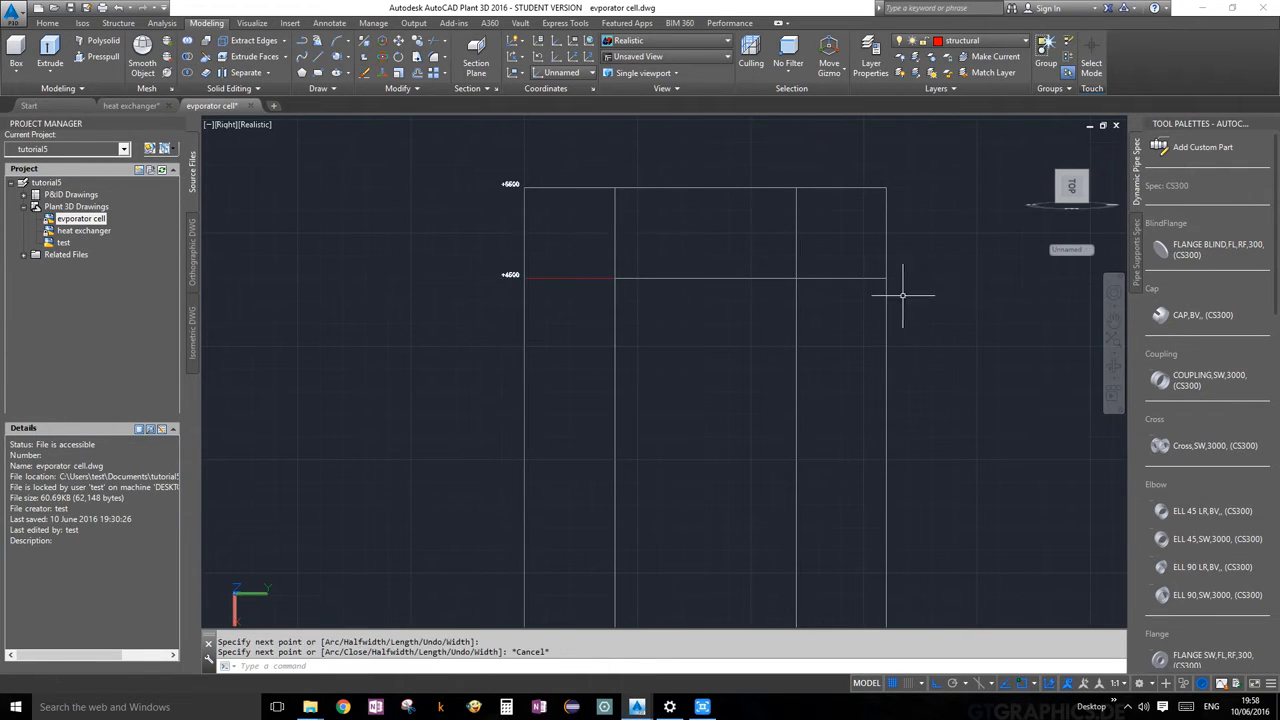
Orbit the grid to check where the polyline segment lies, and return to the straight view of the end face.
{"action": "left_click", "coordinate": [1113, 370]}
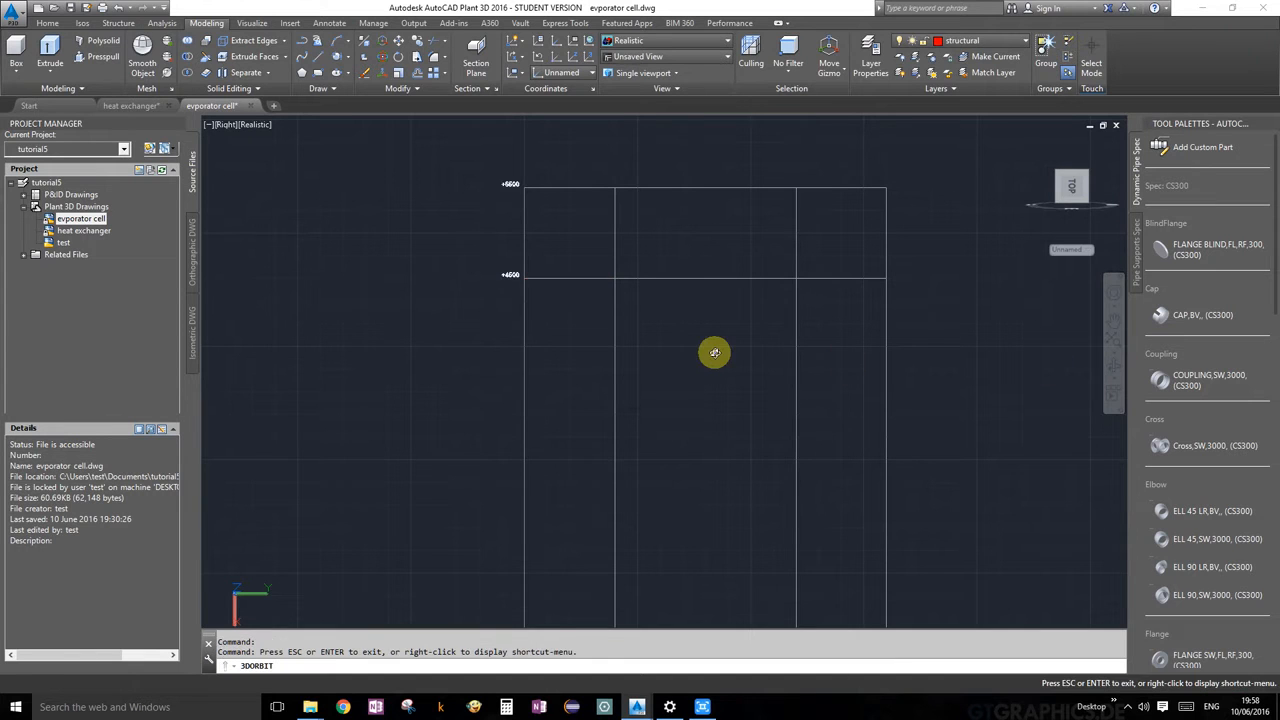
{"action": "left_click_drag", "start_coordinate": [711, 351], "coordinate": [789, 388]}
{"action": "key", "text": "Escape"}
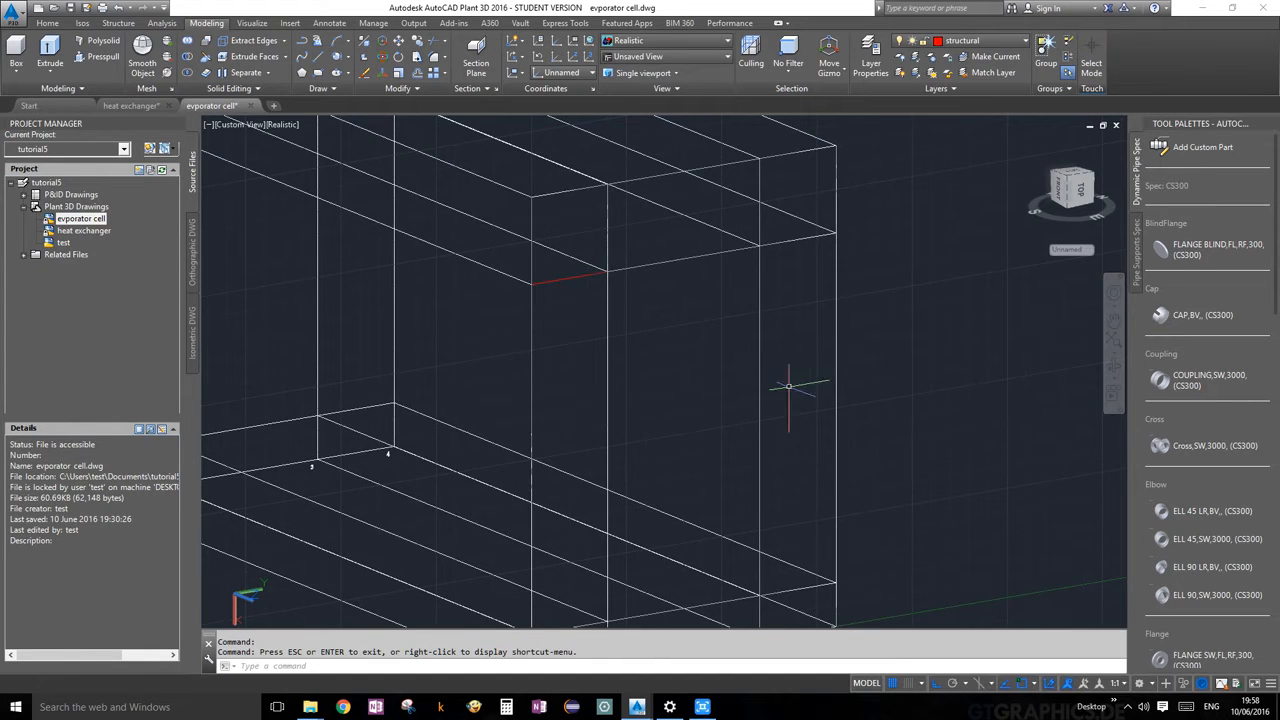
{"action": "left_click", "coordinate": [1087, 180]}
{"action": "left_click", "coordinate": [1083, 188]}
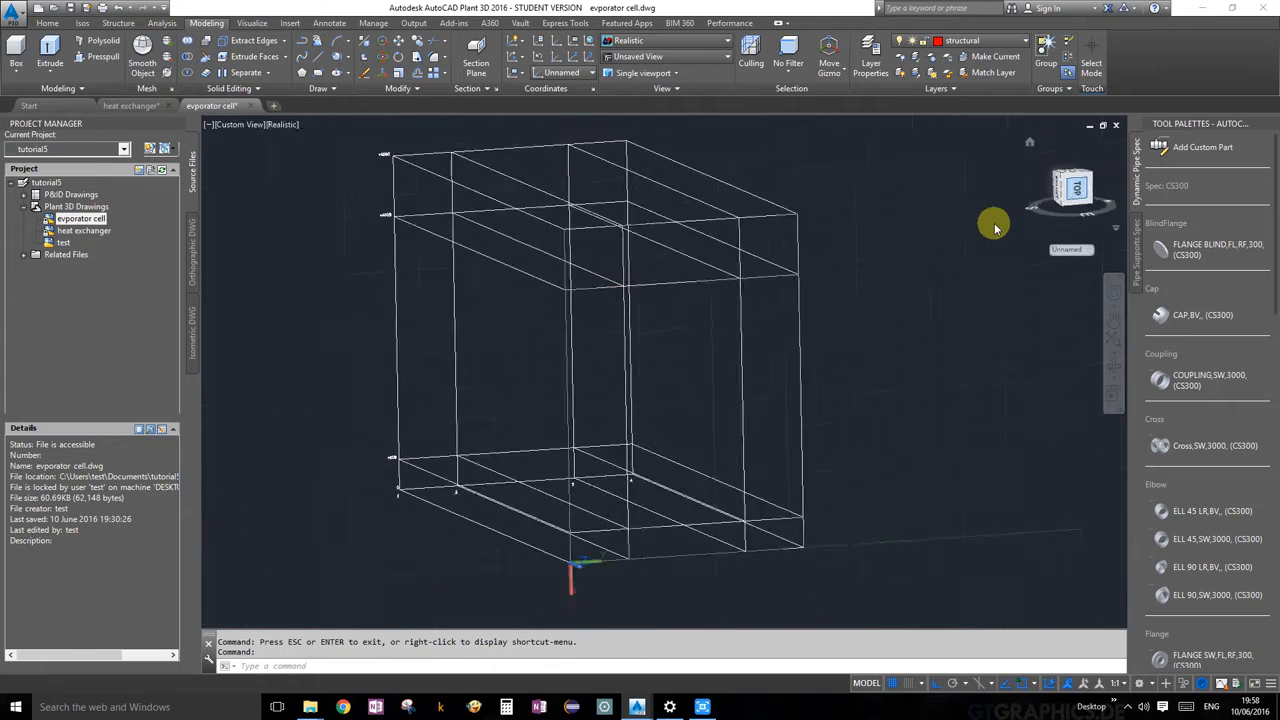
Erase the single polyline segment and draw a closed square polyline around the grid's outer bay between the +4500 and +5500 levels.
{"action": "scroll", "coordinate": [617, 291], "scroll_direction": "up", "scroll_amount": 3}
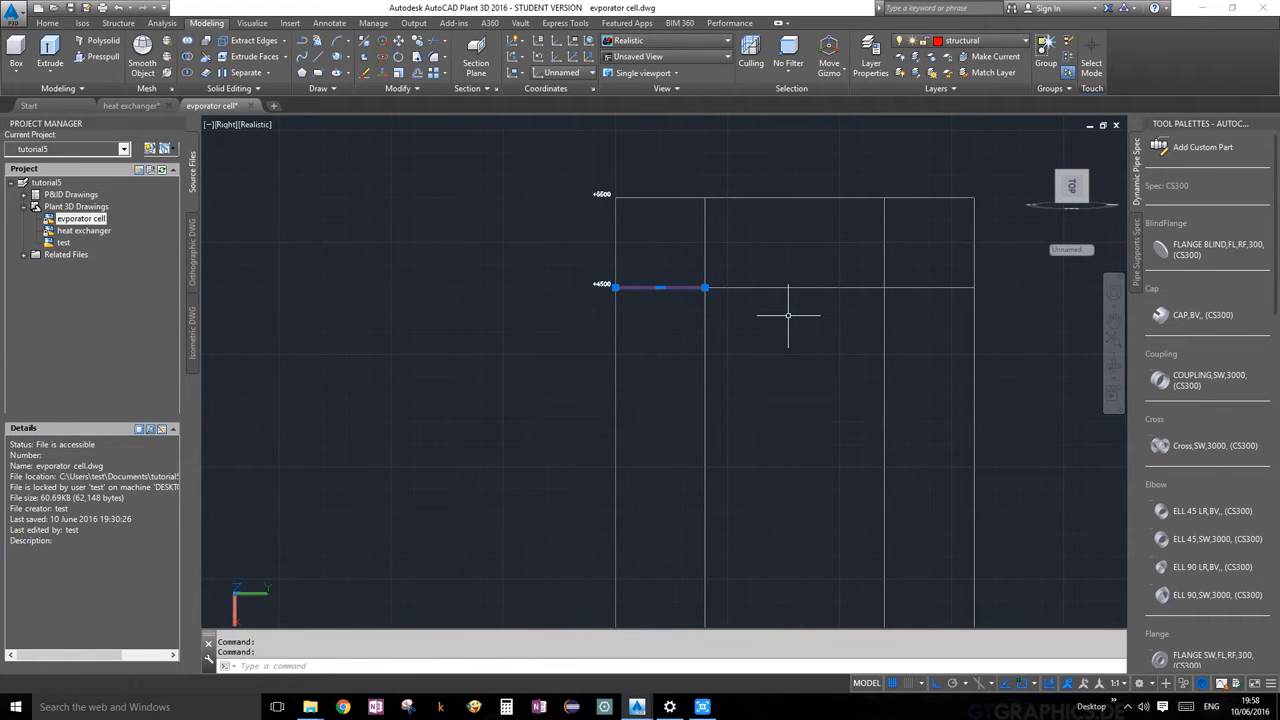
{"action": "type", "text": "PLINE"}
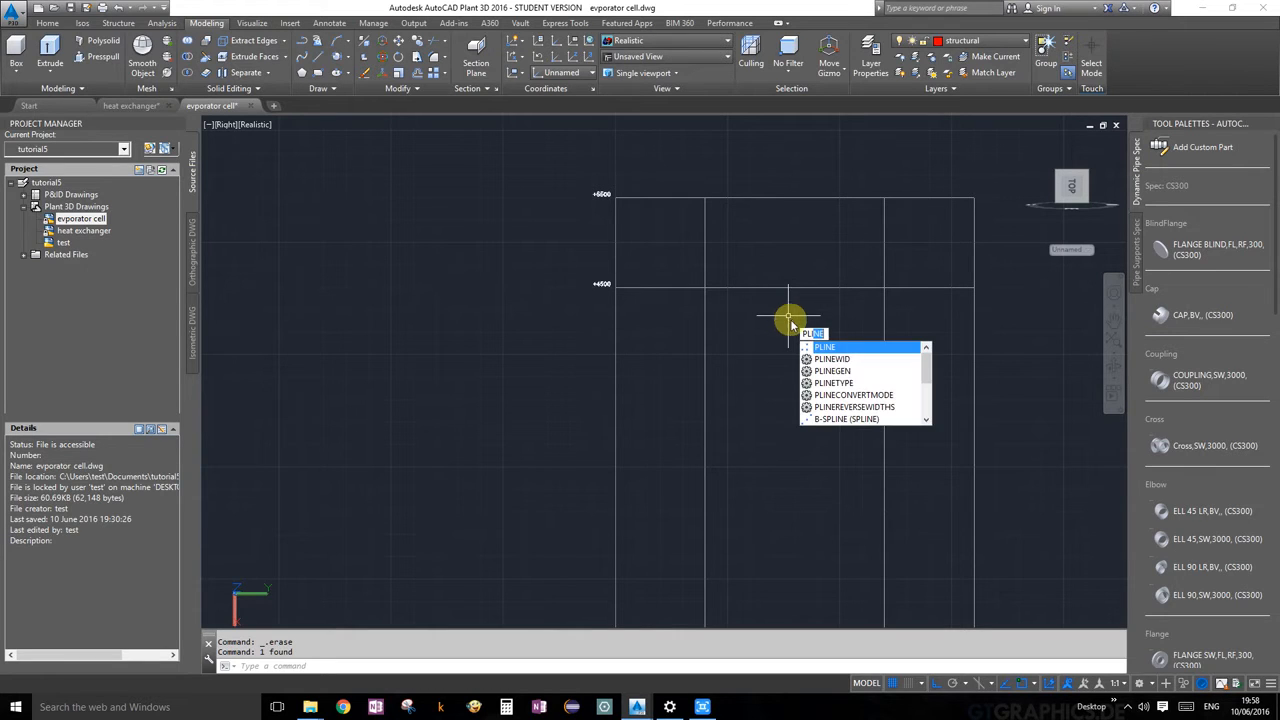
{"action": "key", "text": "Return"}
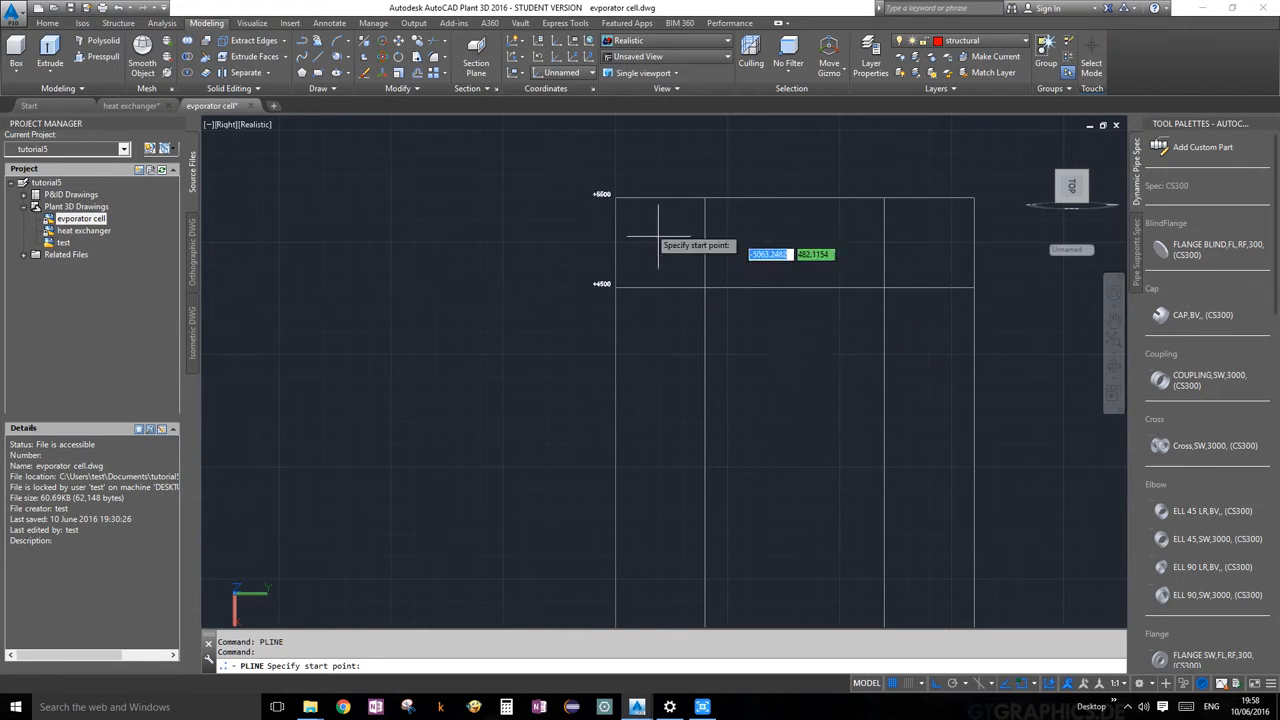
{"action": "left_click", "coordinate": [615, 196]}
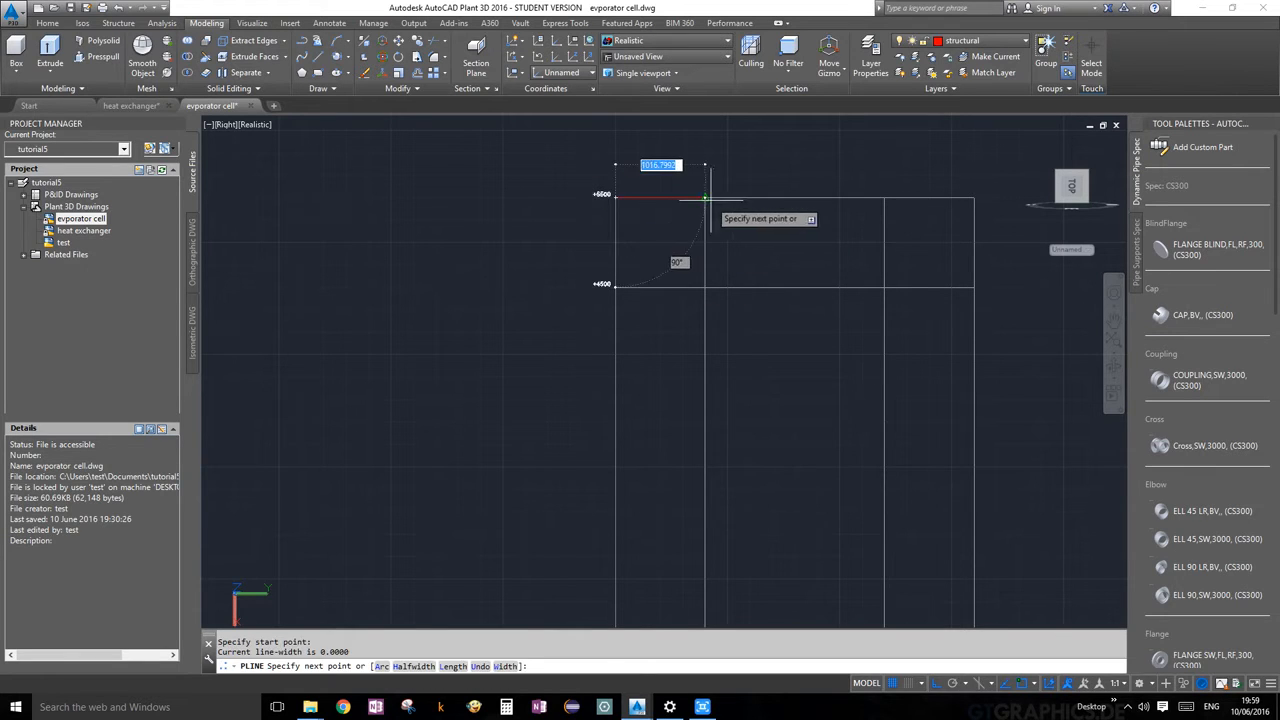
{"action": "left_click", "coordinate": [705, 196]}
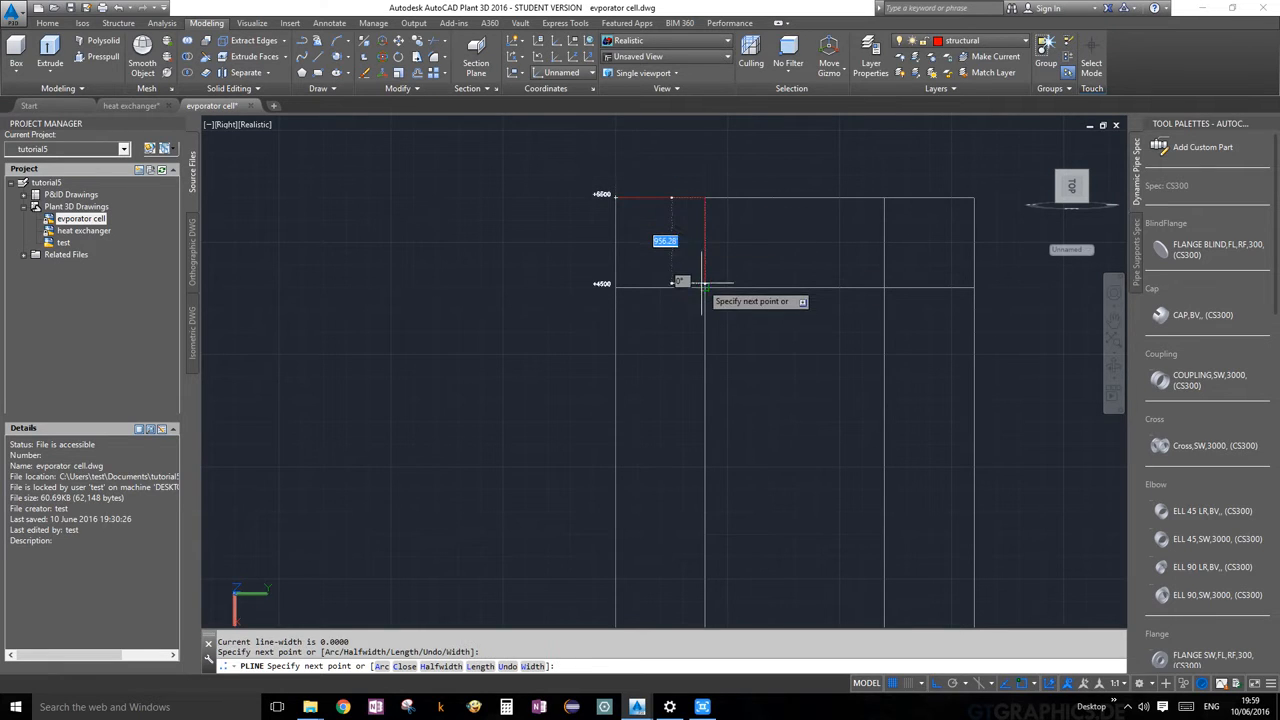
{"action": "left_click", "coordinate": [705, 287]}
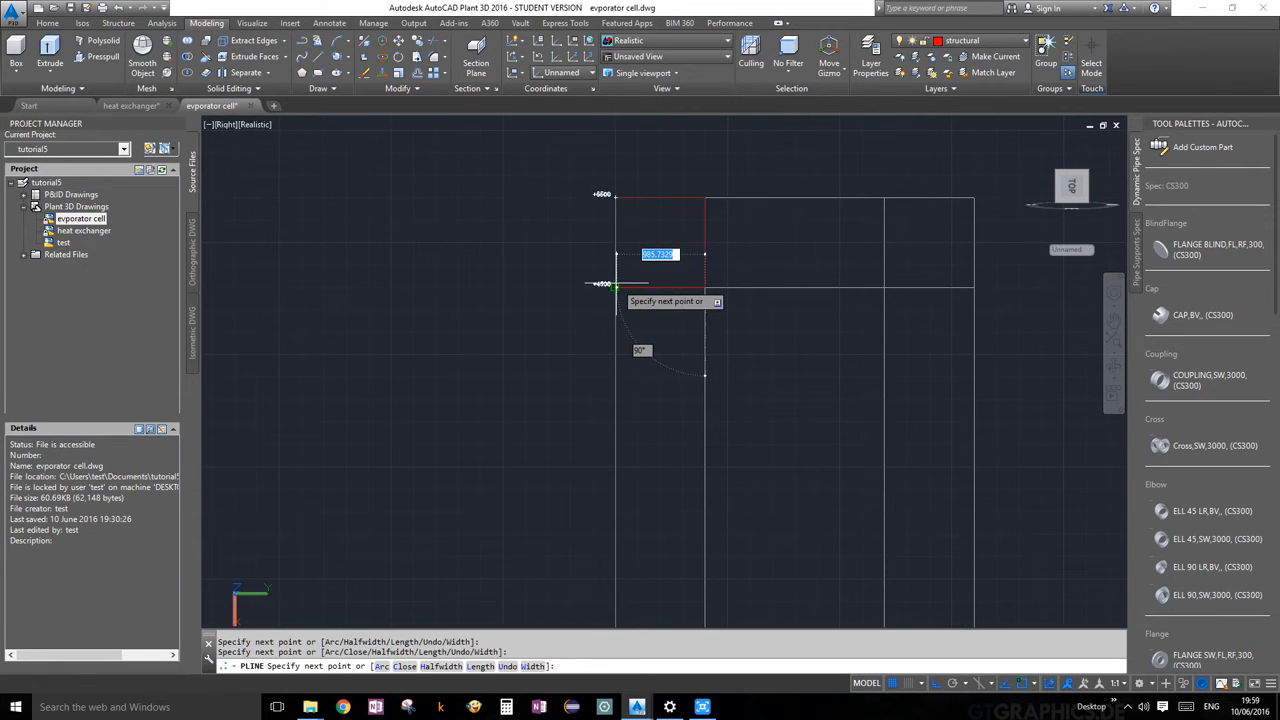
{"action": "left_click", "coordinate": [615, 287]}
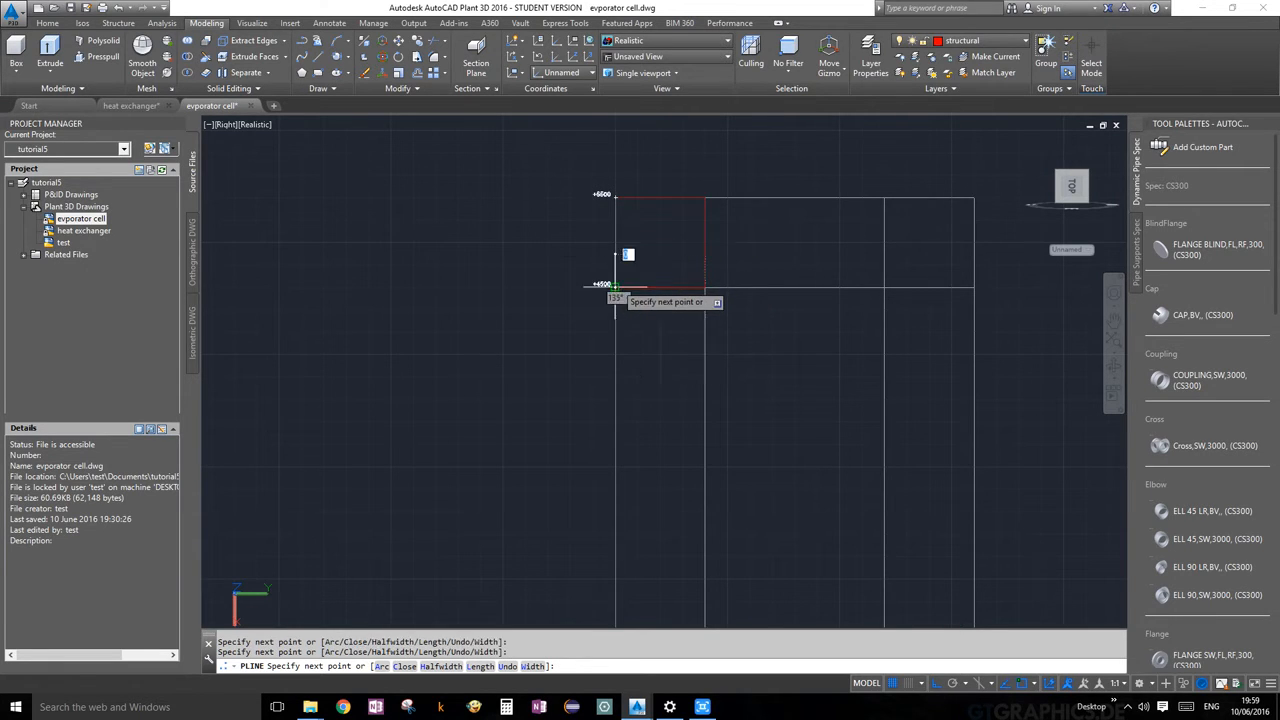
{"action": "left_click", "coordinate": [616, 197]}
{"action": "key", "text": "Escape"}
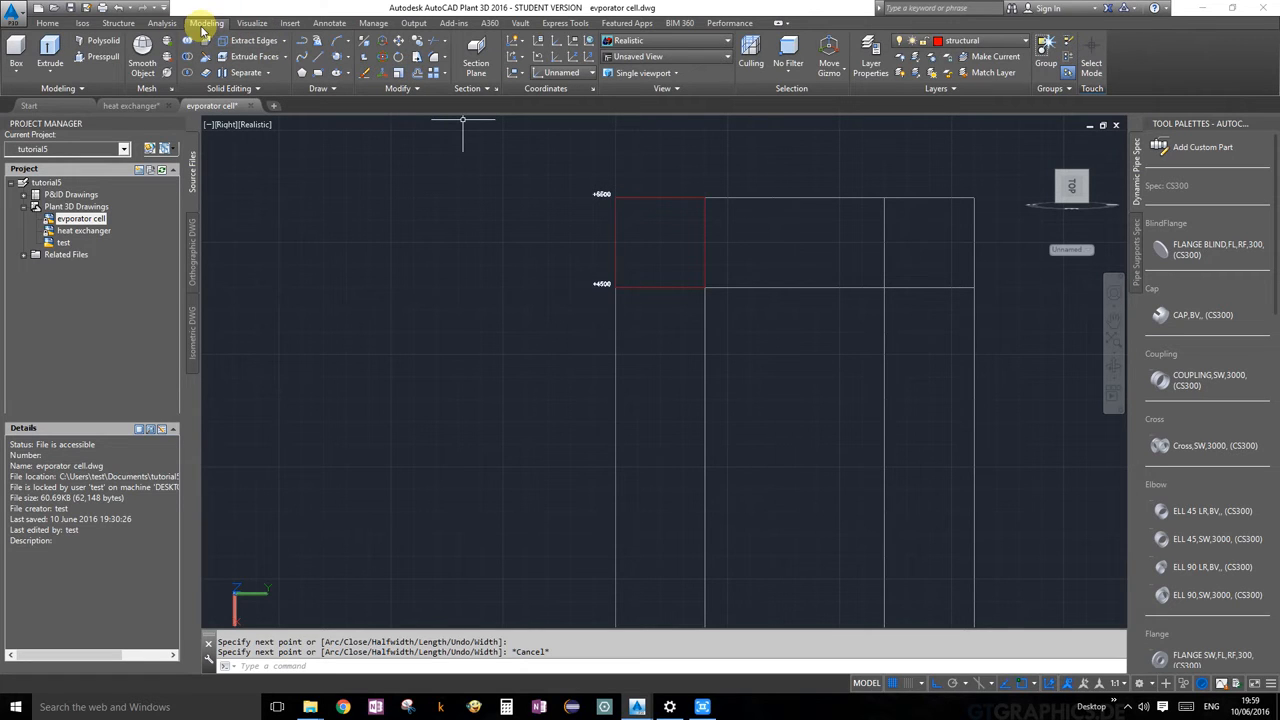
Set the Offset distance to 200 and try to offset the square polyline in the outer bay.
{"action": "left_click", "coordinate": [417, 75]}
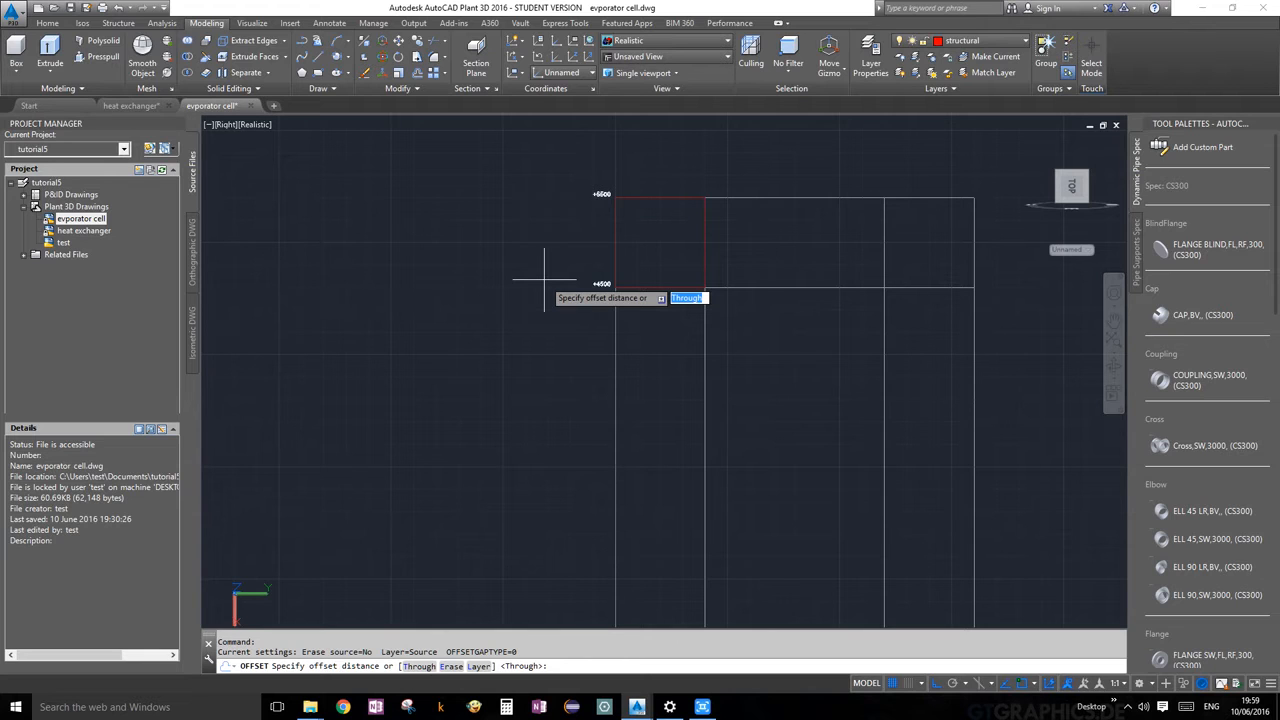
{"action": "type", "text": "2"}
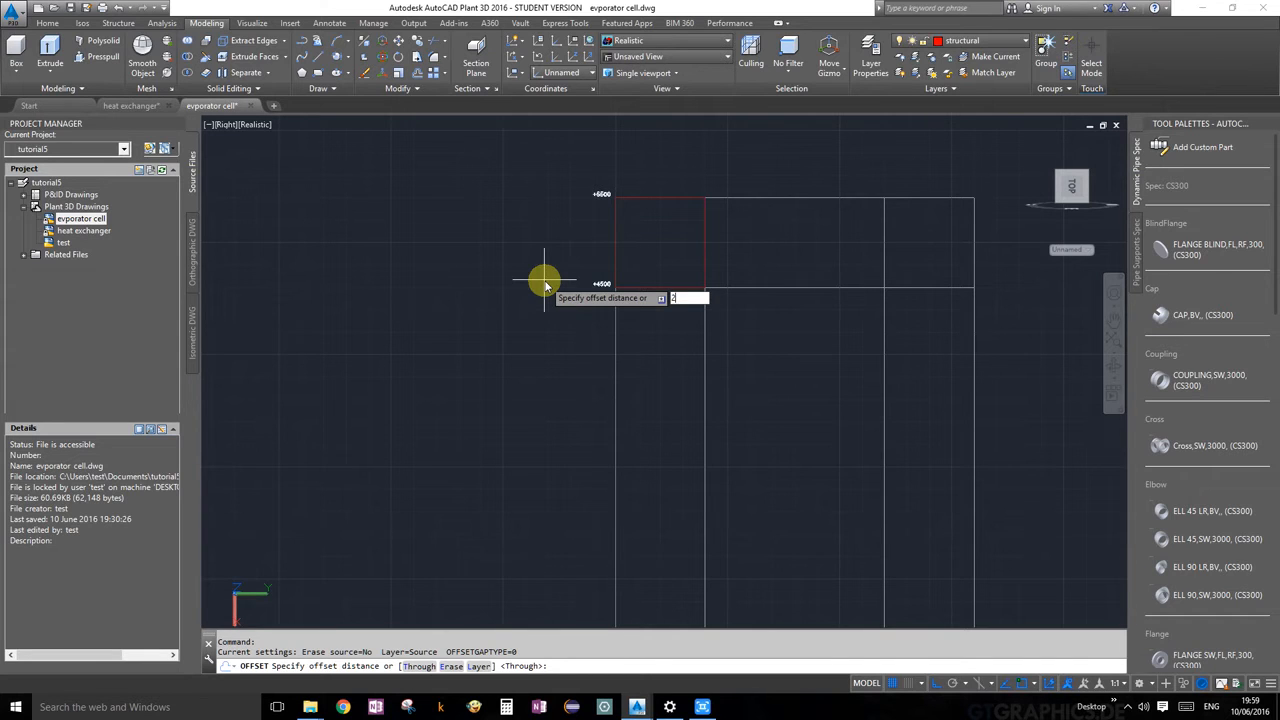
{"action": "type", "text": "00"}
{"action": "key", "text": "Return"}
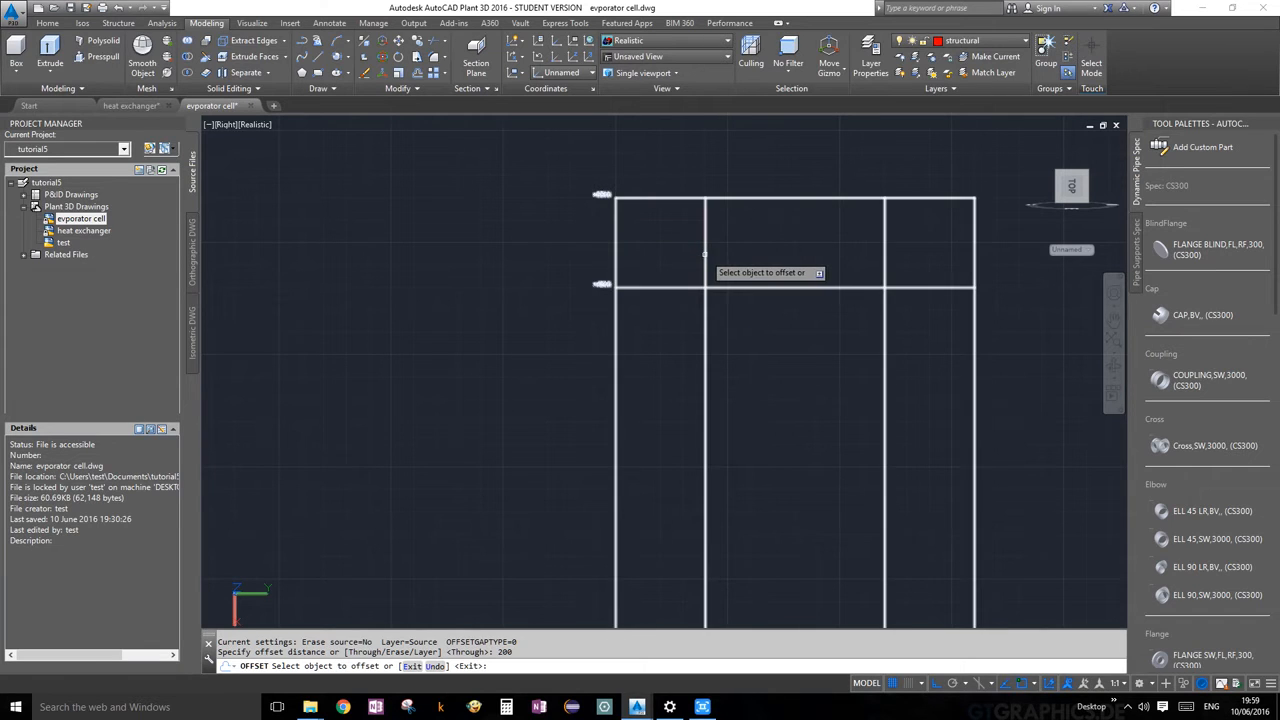
{"action": "left_click", "coordinate": [633, 272]}
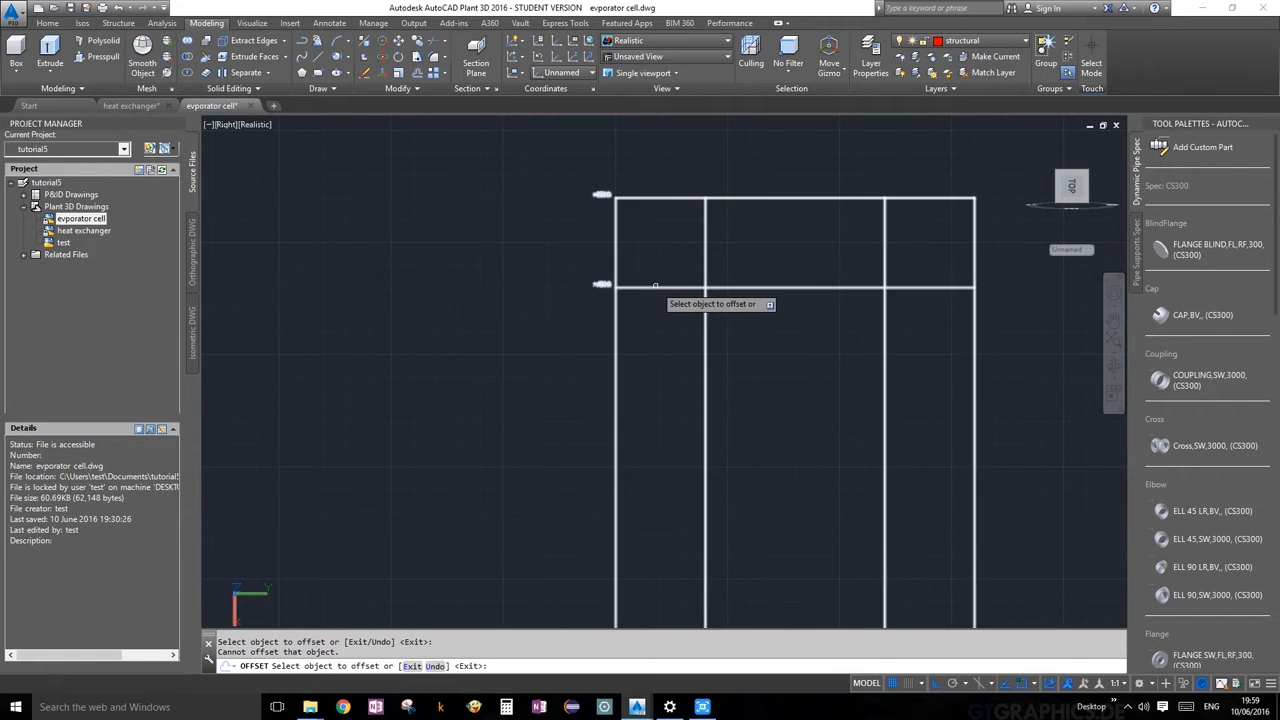
{"action": "key", "text": "Escape"}
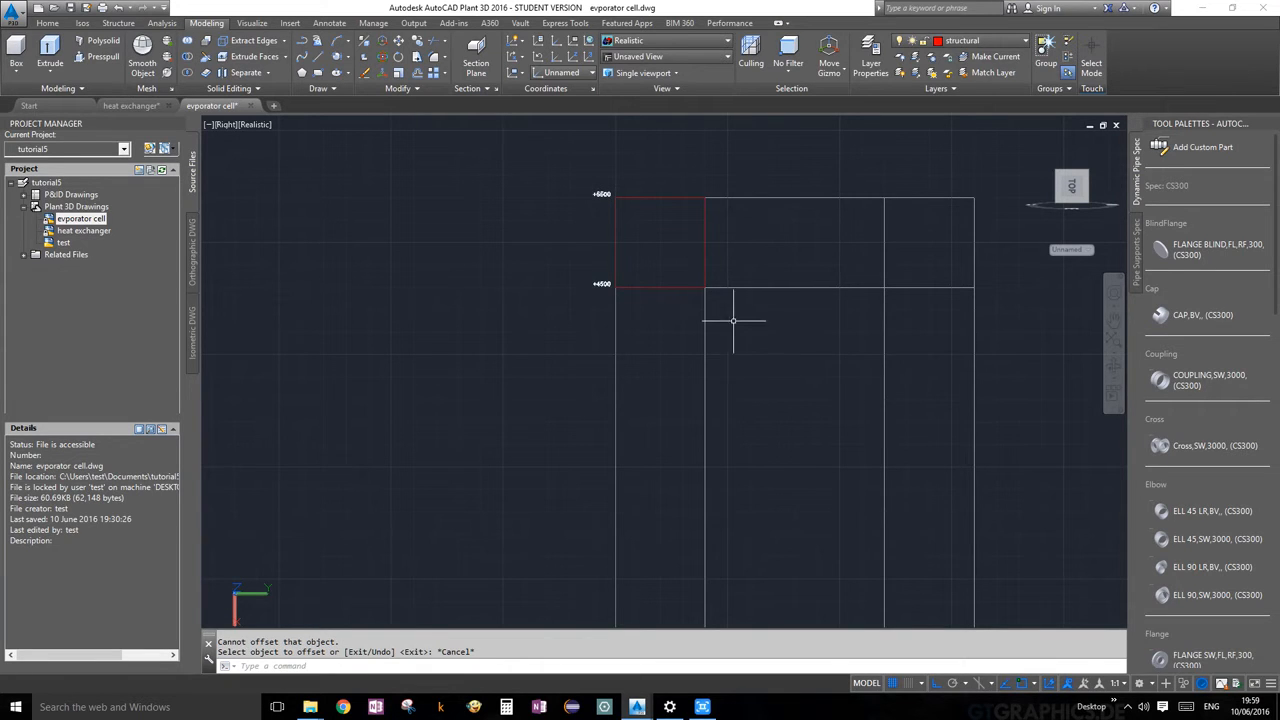
Select the square polyline without the structure grid and offset it inward by 200.
{"action": "mouse_move", "coordinate": [738, 322]}
{"action": "left_mouse_down"}
{"action": "mouse_move", "coordinate": [682, 286]}
{"action": "mouse_move", "coordinate": [677, 257]}
{"action": "mouse_move", "coordinate": [722, 238]}
{"action": "left_mouse_up"}
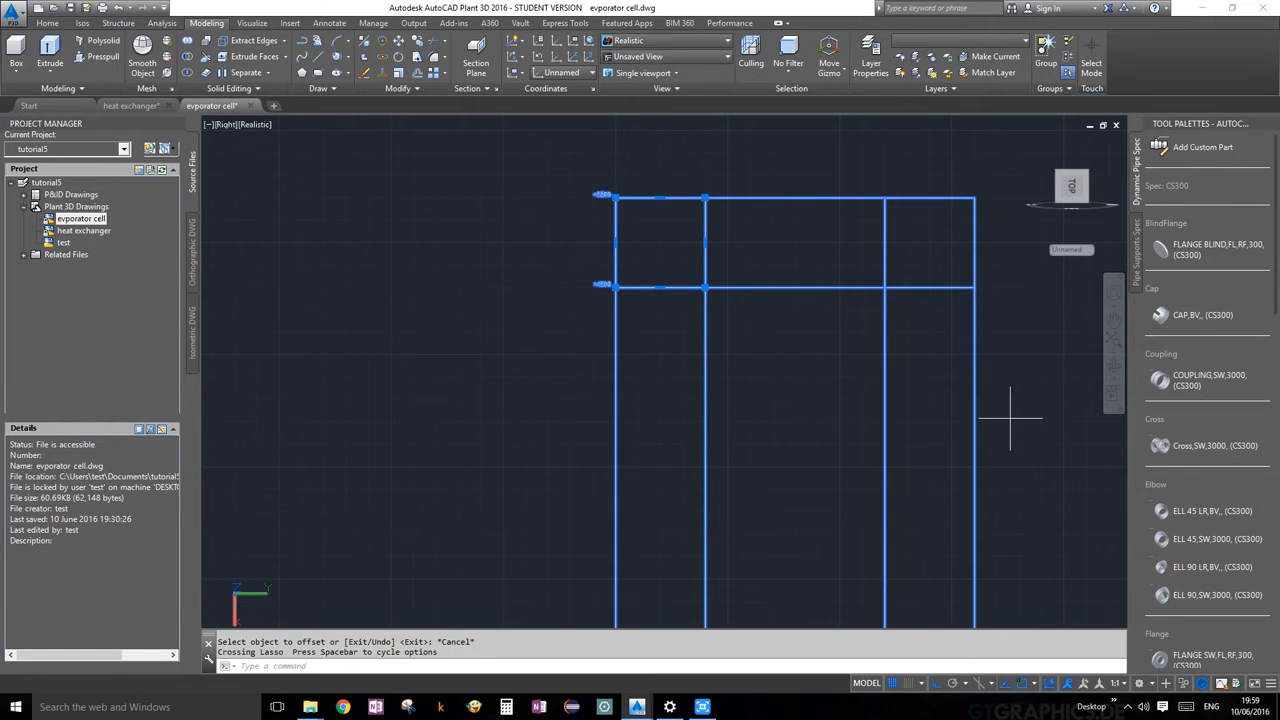
{"action": "mouse_move", "coordinate": [1010, 418]}
{"action": "left_mouse_down"}
{"action": "mouse_move", "coordinate": [929, 356]}
{"action": "mouse_move", "coordinate": [968, 286]}
{"action": "mouse_move", "coordinate": [1006, 279]}
{"action": "left_mouse_up"}
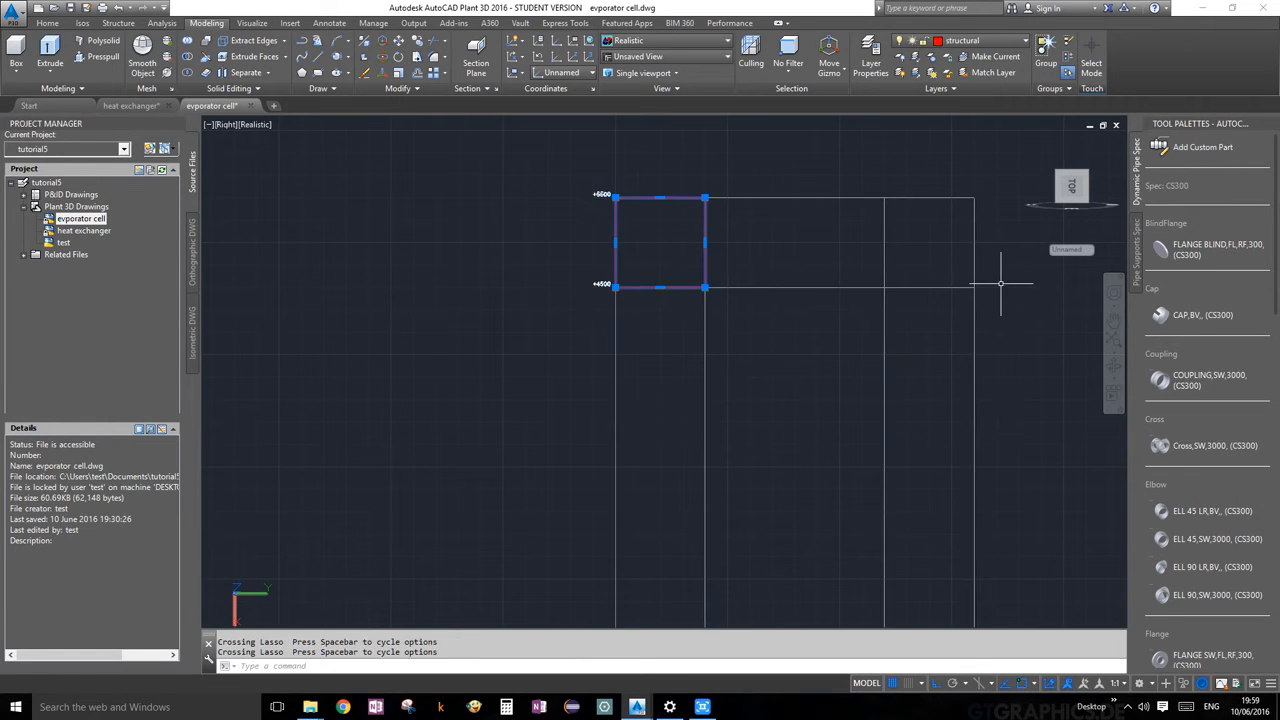
{"action": "left_click", "coordinate": [415, 73]}
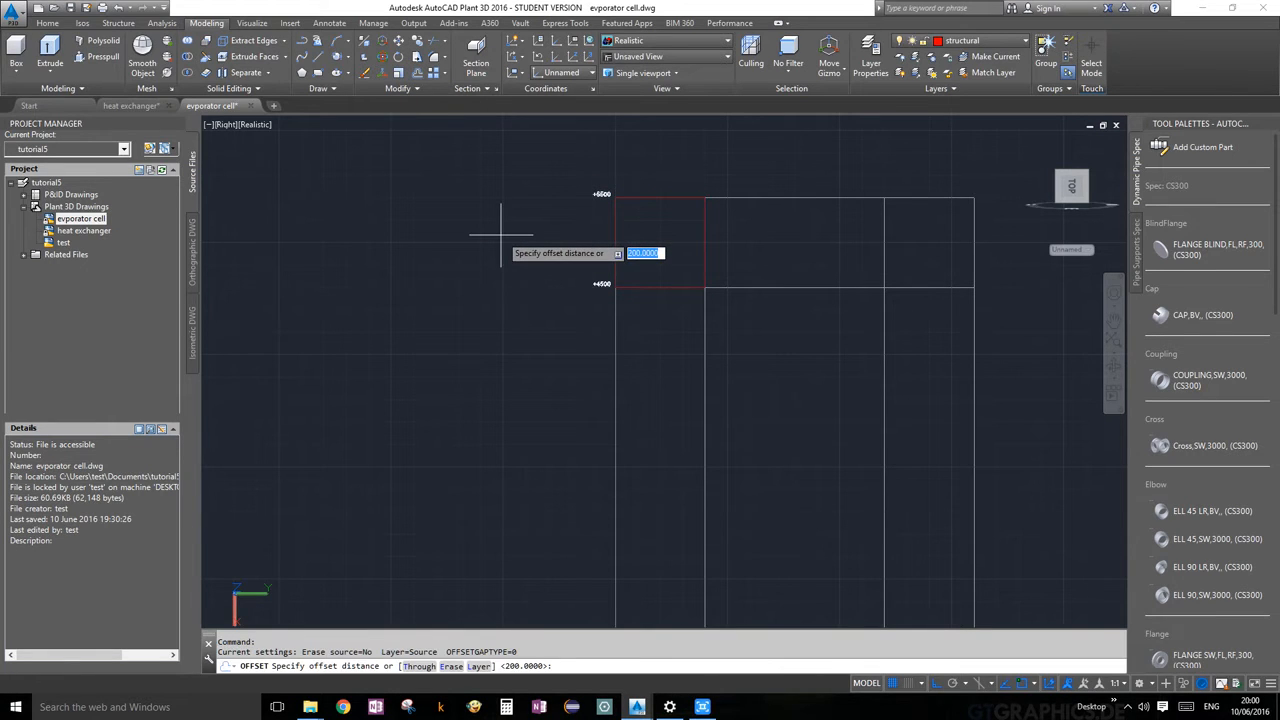
{"action": "key", "text": "Return"}
{"action": "left_click", "coordinate": [656, 284]}
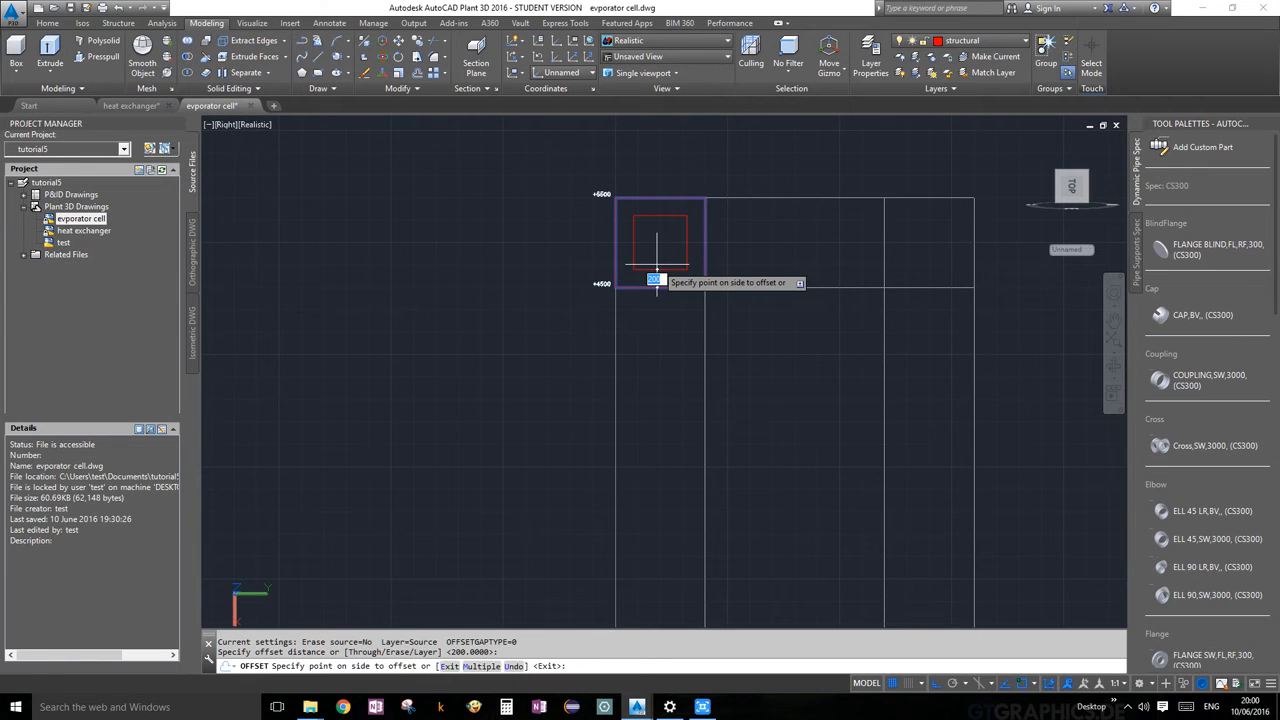
{"action": "left_click", "coordinate": [655, 279]}
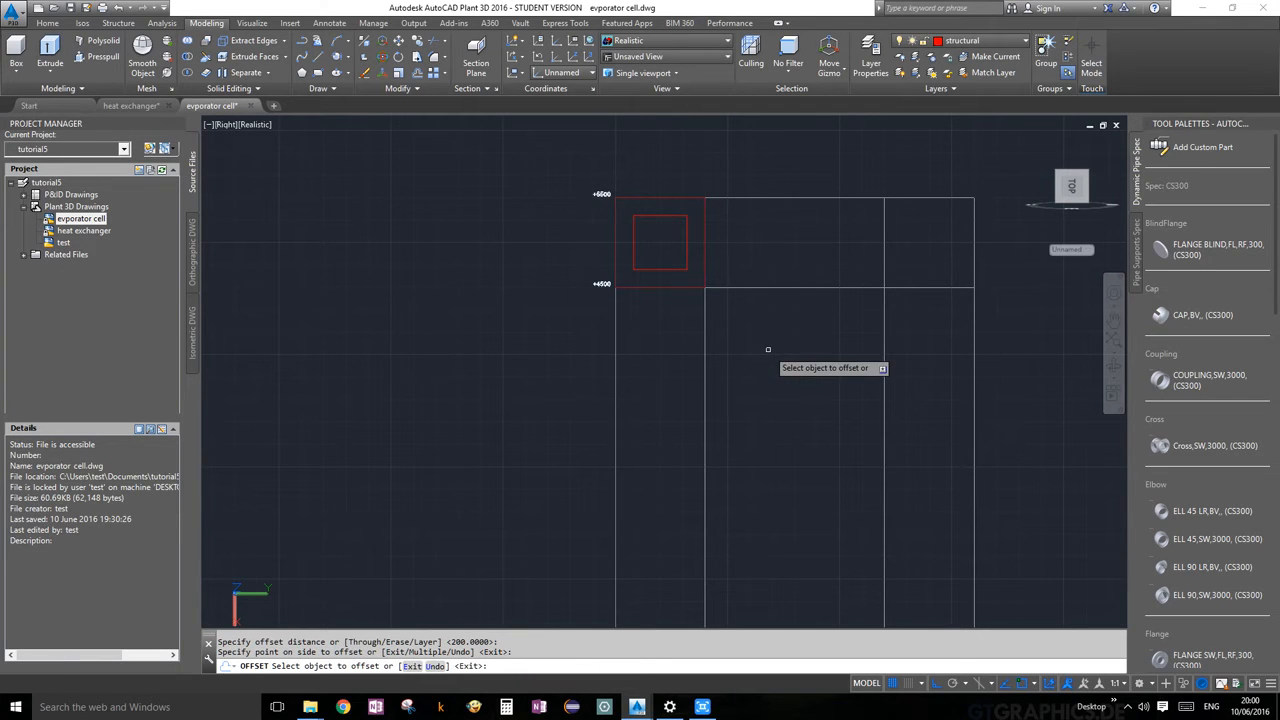
{"action": "key", "text": "Escape"}
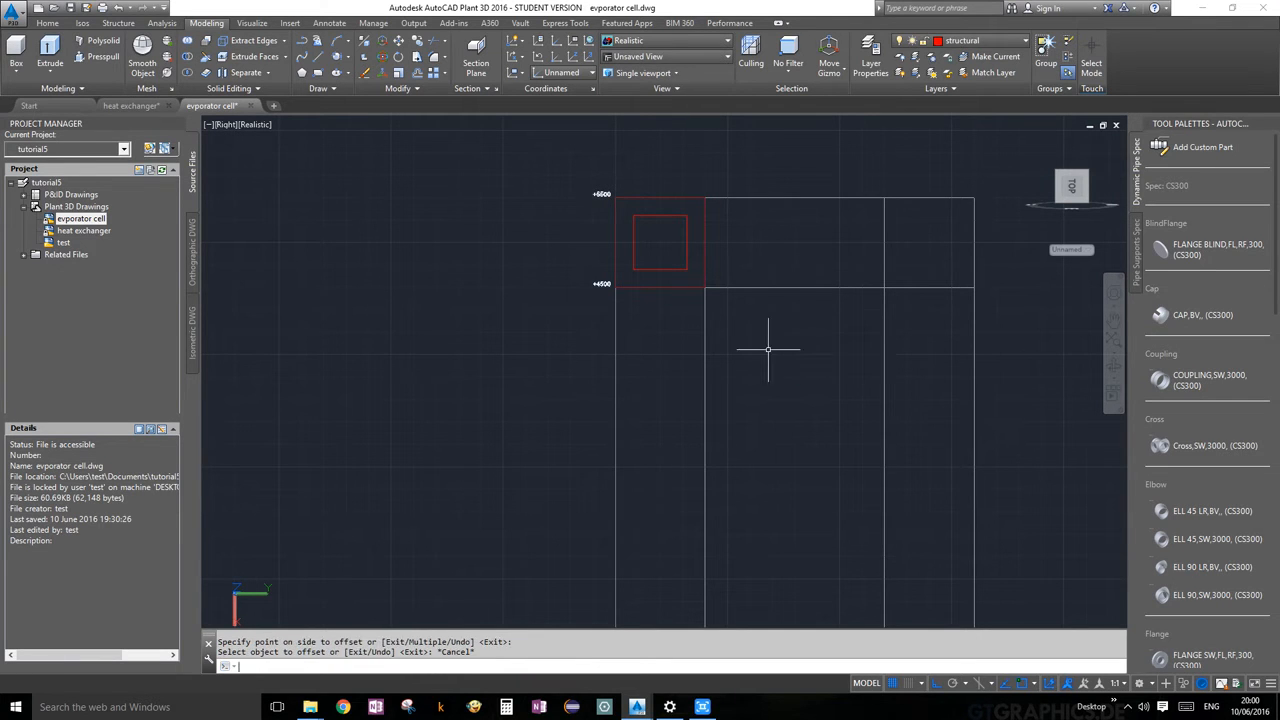
{"action": "left_click", "coordinate": [668, 288]}
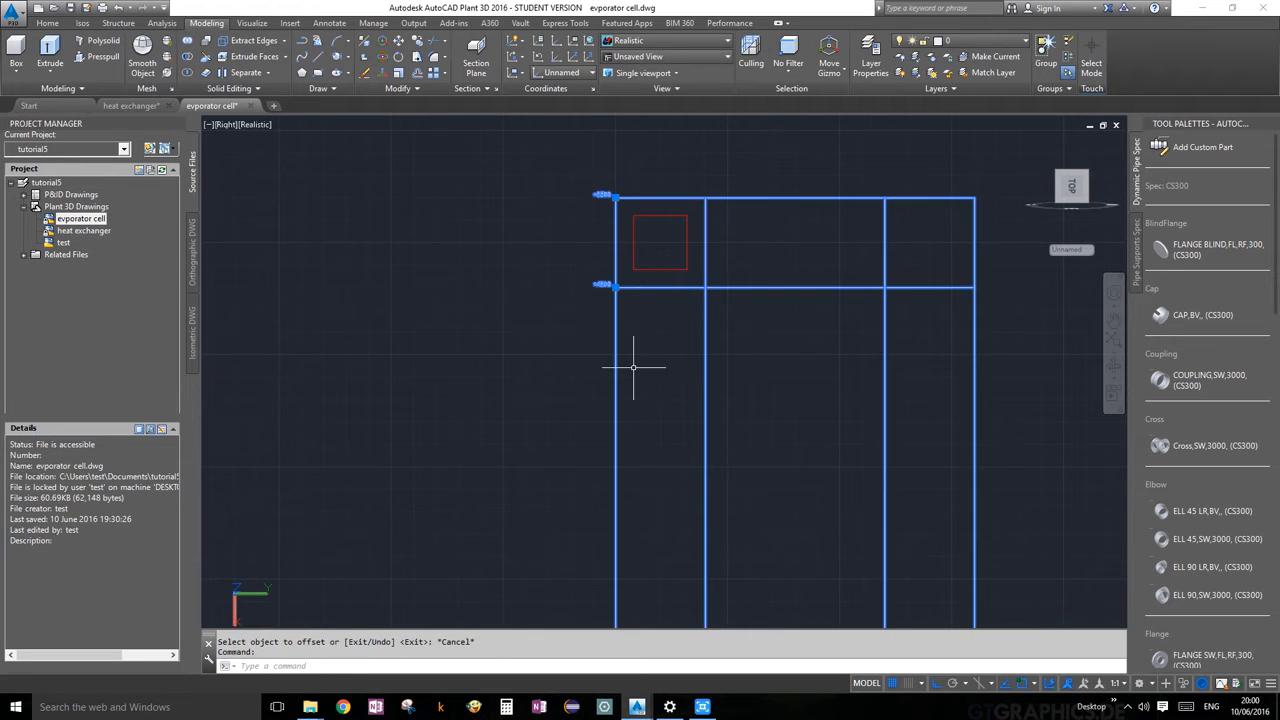
{"action": "key", "text": "Escape"}
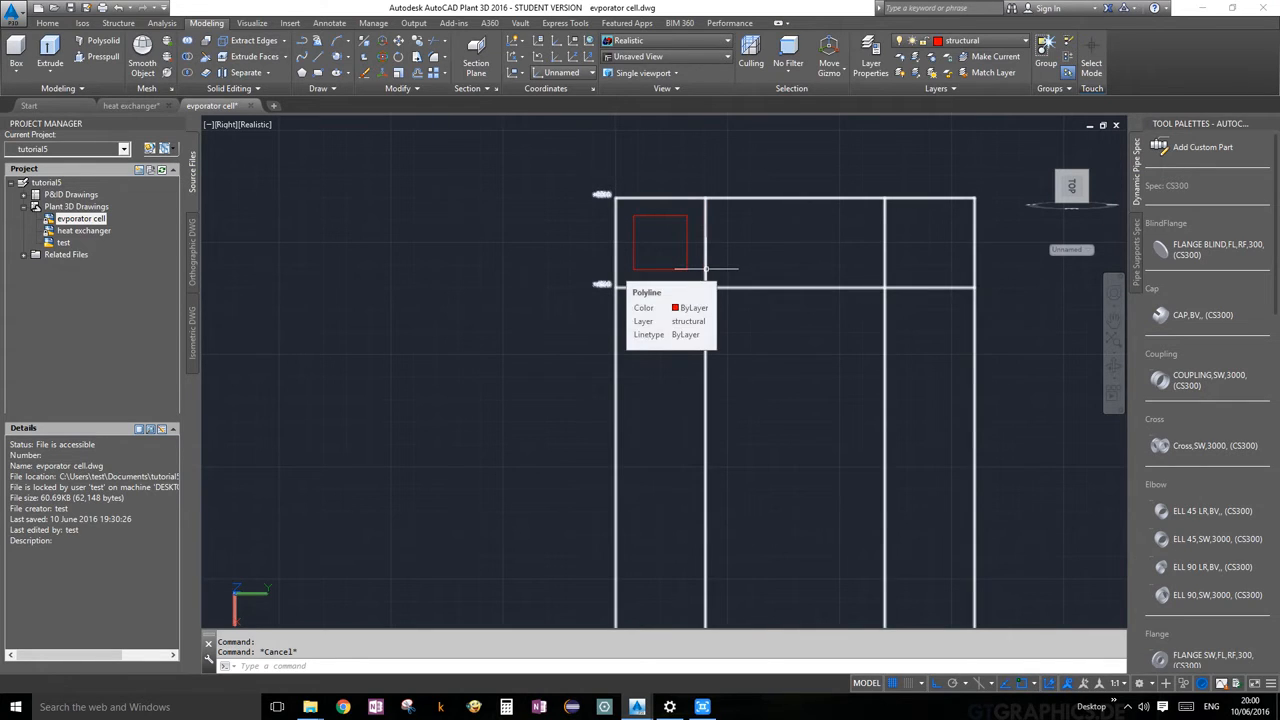
{"action": "left_click", "coordinate": [707, 267]}
{"action": "key", "text": "Escape"}
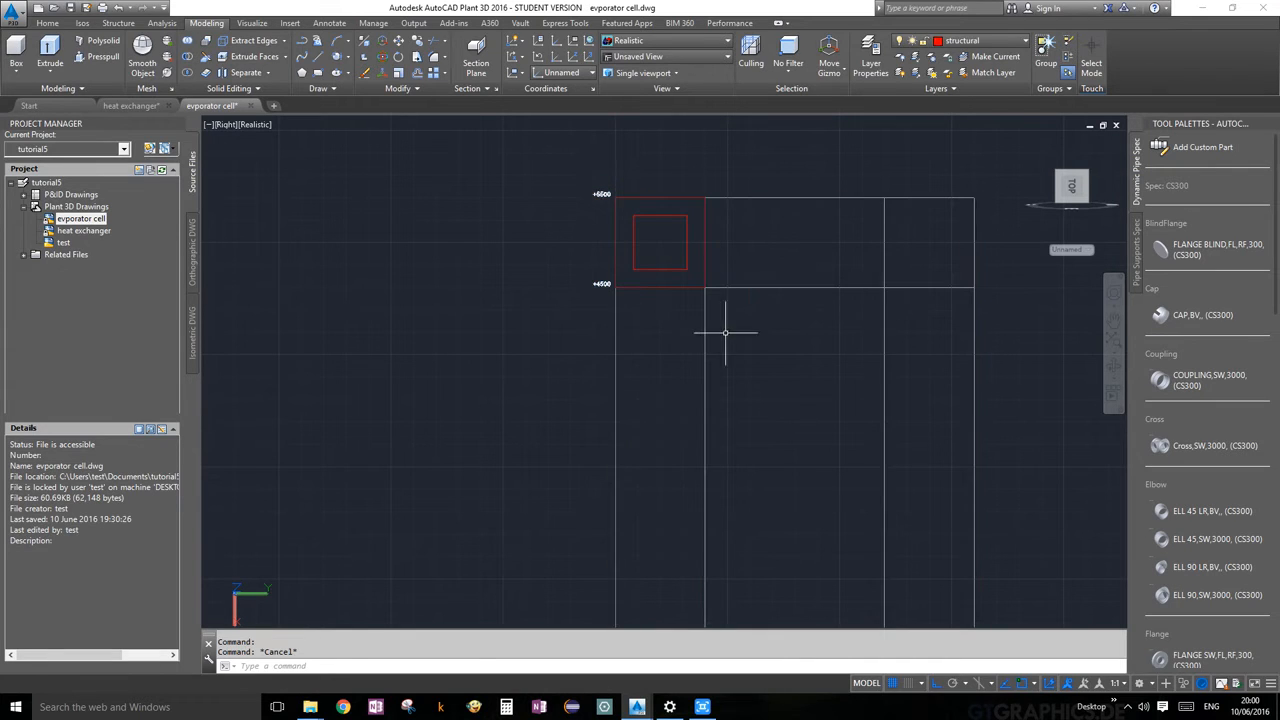
Delete the outer square polyline, excluding the structure grid from the selection and keeping the inner offset square.
{"action": "mouse_move", "coordinate": [632, 320]}
{"action": "left_mouse_down"}
{"action": "mouse_move", "coordinate": [626, 290]}
{"action": "mouse_move", "coordinate": [654, 280]}
{"action": "mouse_move", "coordinate": [666, 297]}
{"action": "mouse_move", "coordinate": [655, 284]}
{"action": "mouse_move", "coordinate": [671, 281]}
{"action": "left_mouse_up"}
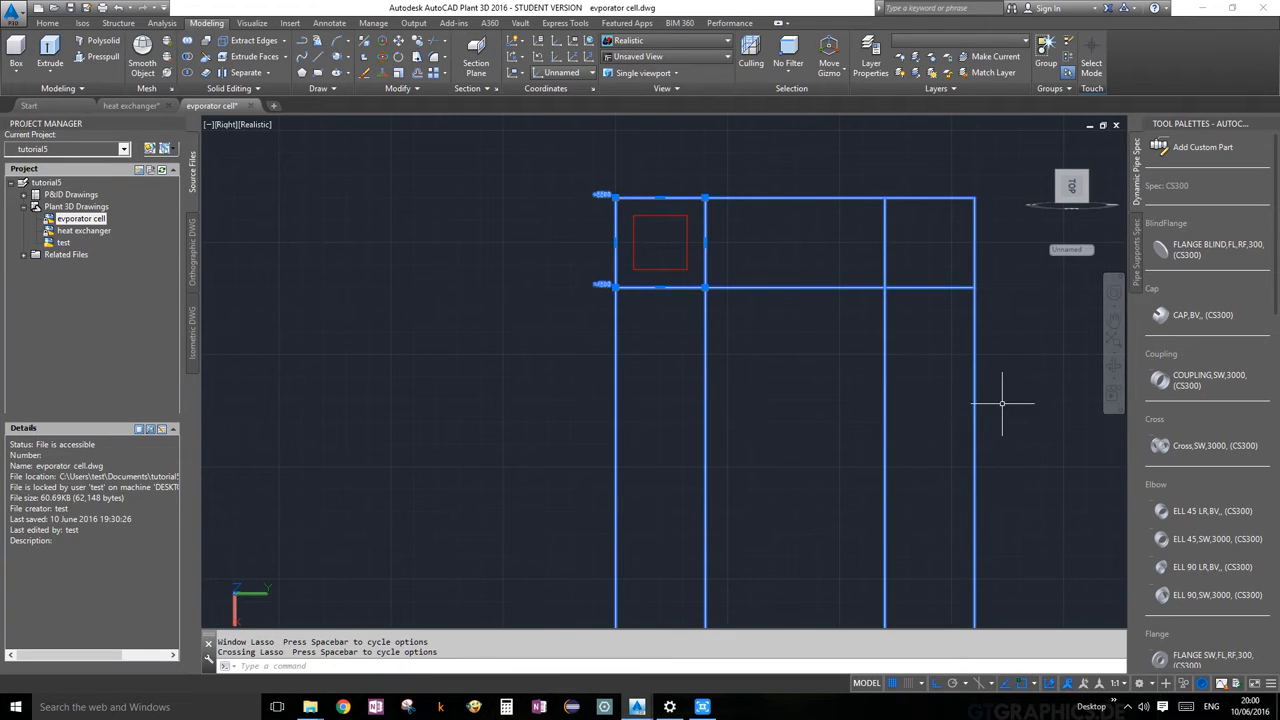
{"action": "mouse_move", "coordinate": [1002, 403]}
{"action": "left_mouse_down", "text": "shift"}
{"action": "mouse_move", "coordinate": [949, 361]}
{"action": "mouse_move", "coordinate": [984, 315]}
{"action": "left_mouse_up", "text": "shift"}
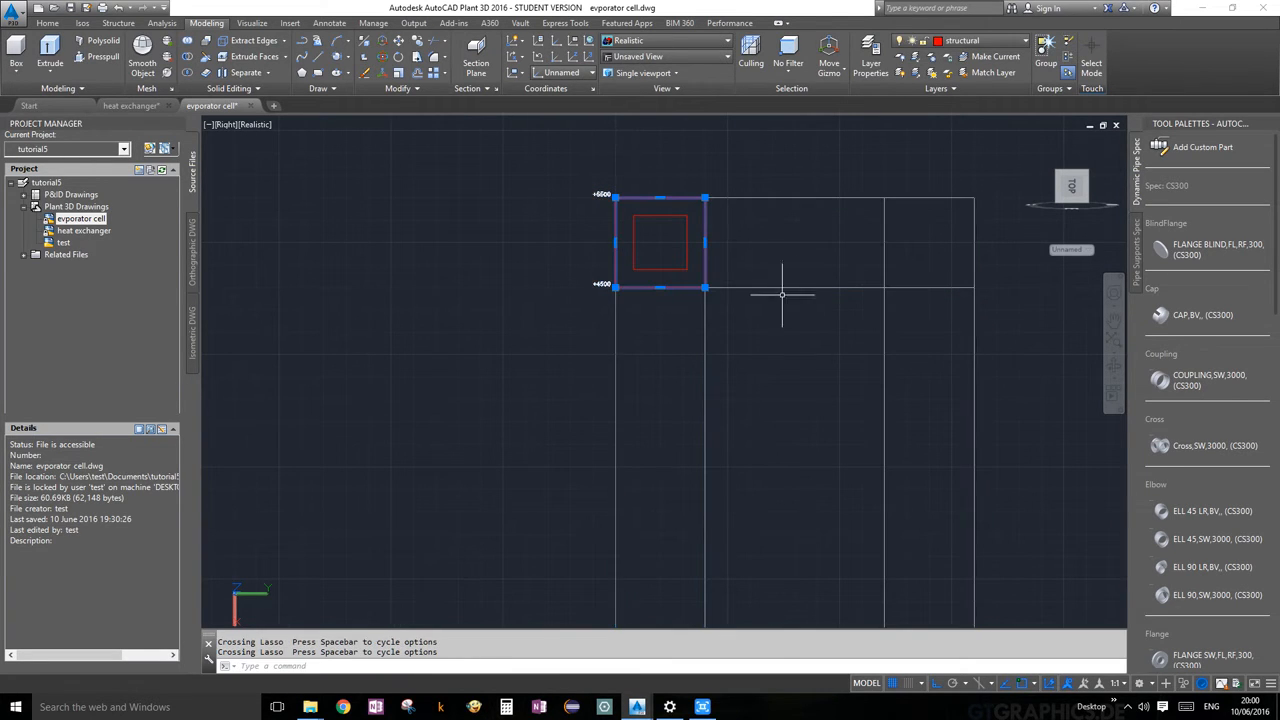
{"action": "key", "text": "Delete"}
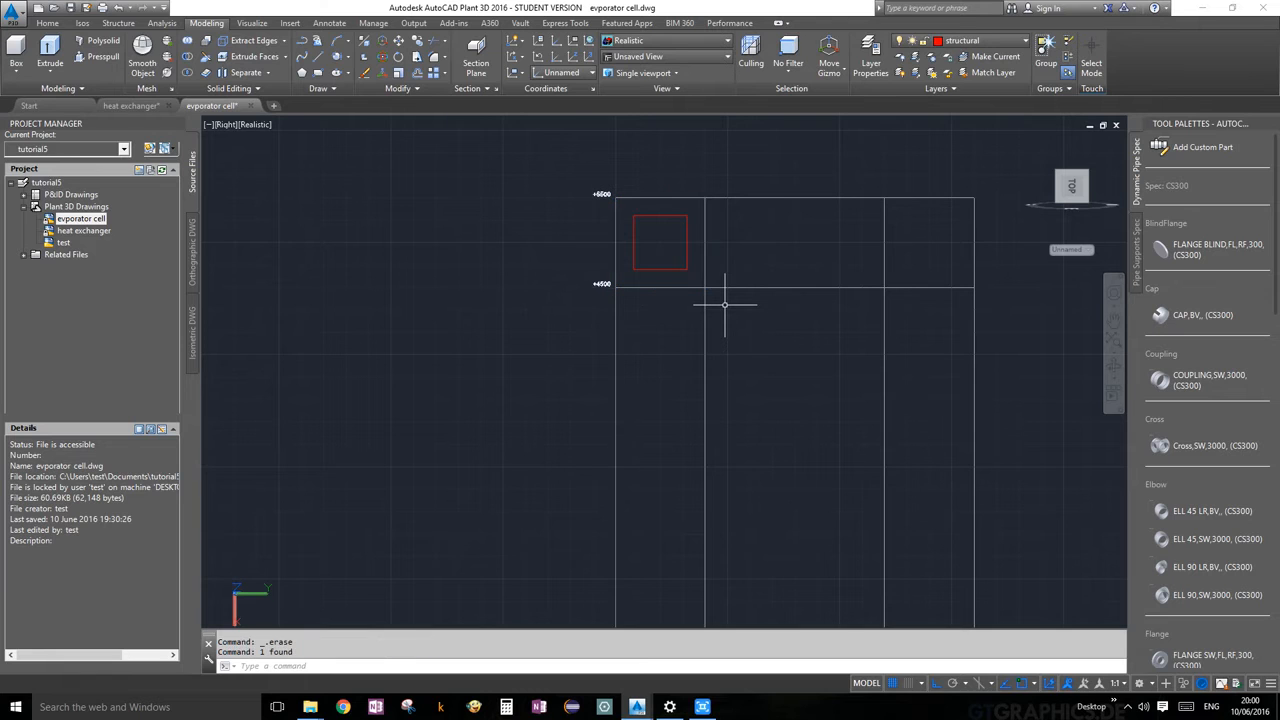
Mirror the inner square about the vertical centre line of the grid's end face into the opposite bay, keeping the source object.
{"action": "left_click", "coordinate": [660, 269]}
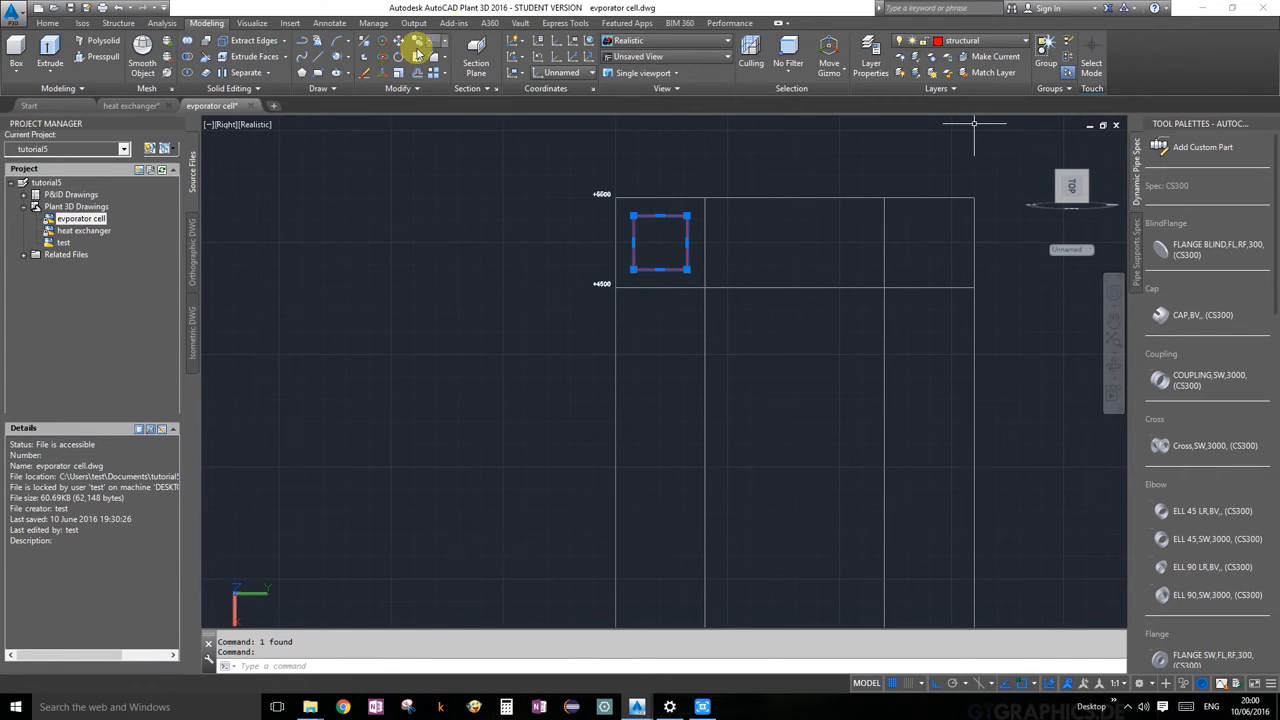
{"action": "left_click", "coordinate": [407, 91]}
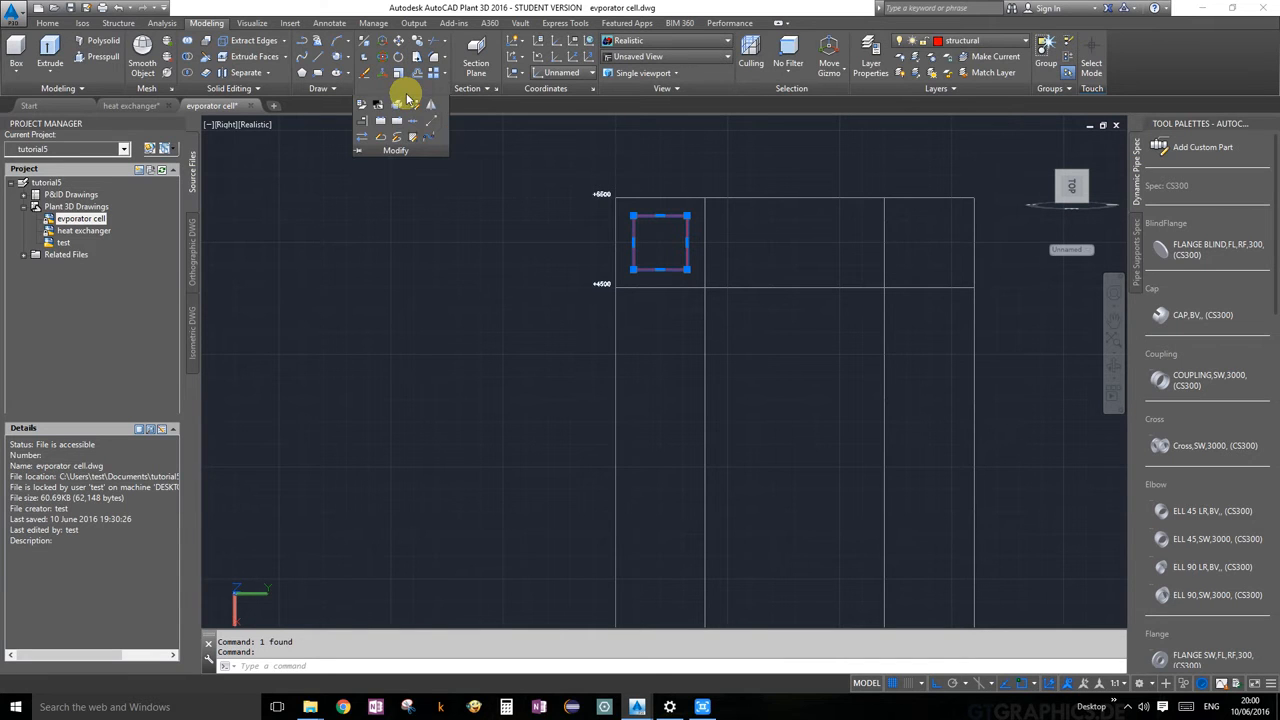
{"action": "left_click", "coordinate": [423, 100]}
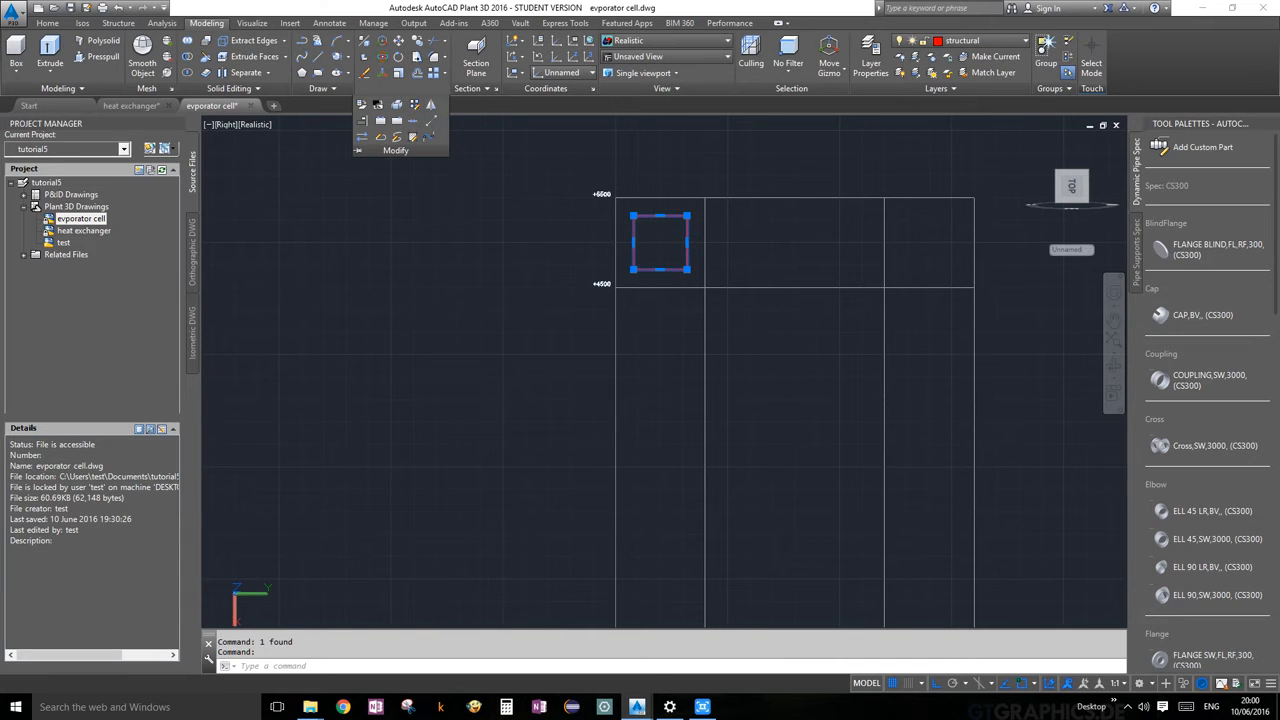
{"action": "left_click", "coordinate": [793, 197]}
{"action": "left_click", "coordinate": [803, 330]}
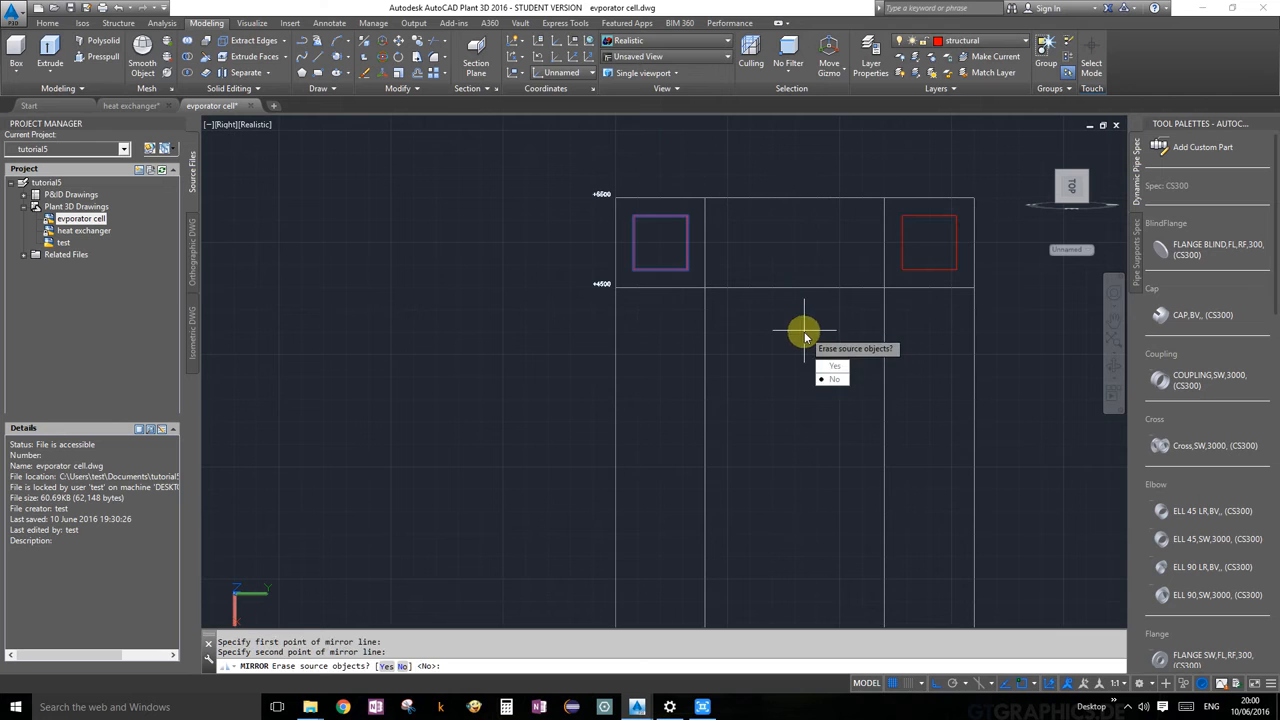
{"action": "left_click", "coordinate": [845, 384]}
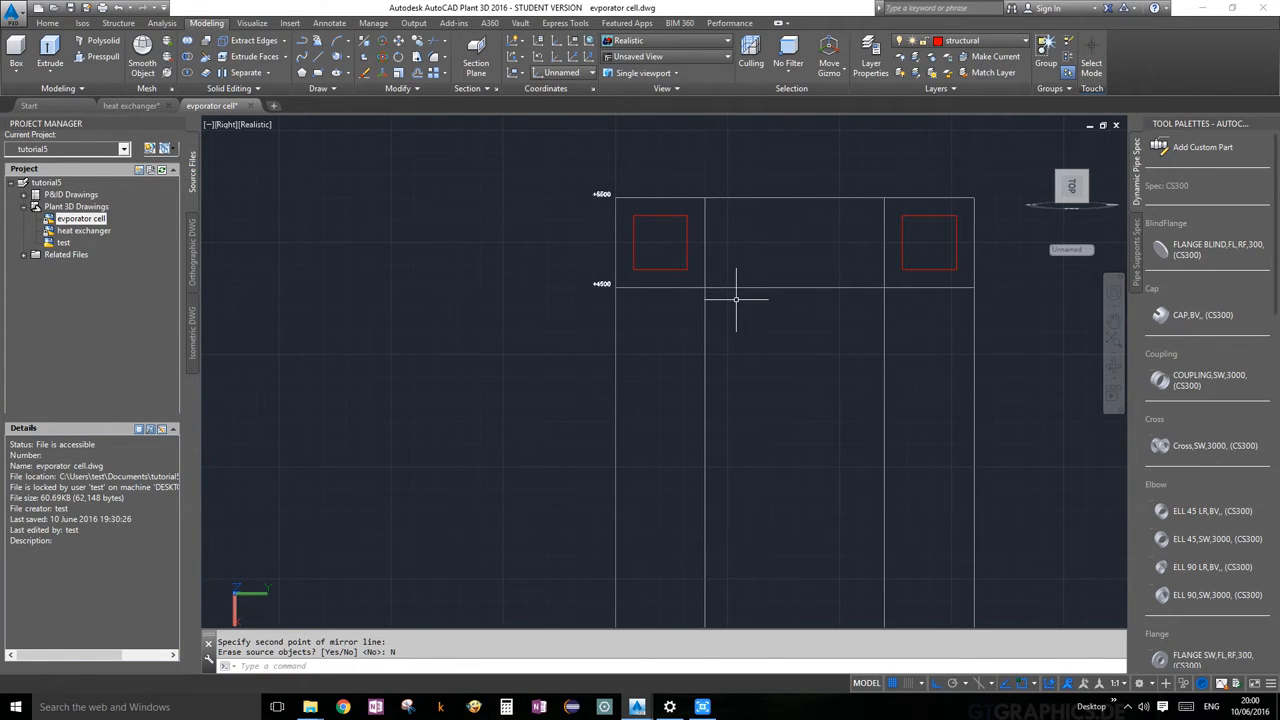
Draw a 600 by 600 box on the nearer square outline, extending about 652 outward from the grid's end face.
{"action": "scroll", "coordinate": [736, 298], "scroll_direction": "down", "scroll_amount": 2}
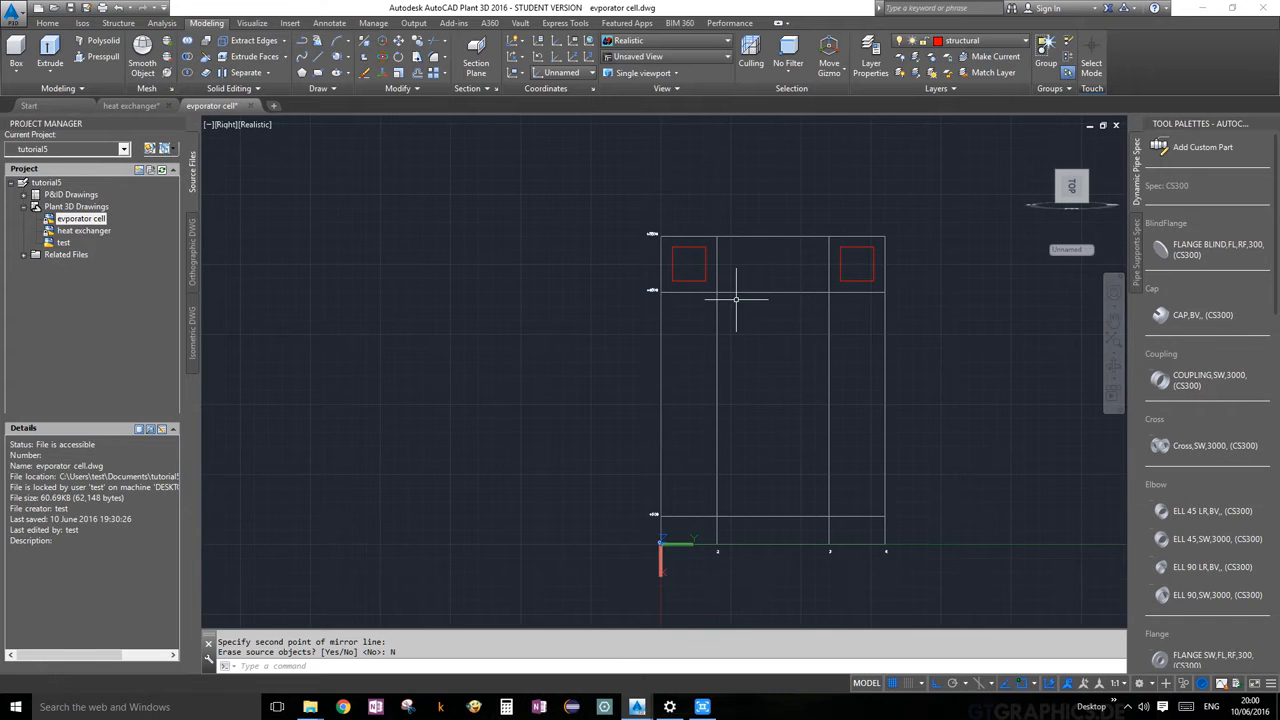
{"action": "left_click", "coordinate": [1111, 357]}
{"action": "left_click_drag", "start_coordinate": [831, 357], "coordinate": [932, 378]}
{"action": "scroll", "coordinate": [909, 333], "scroll_direction": "up", "scroll_amount": 5}
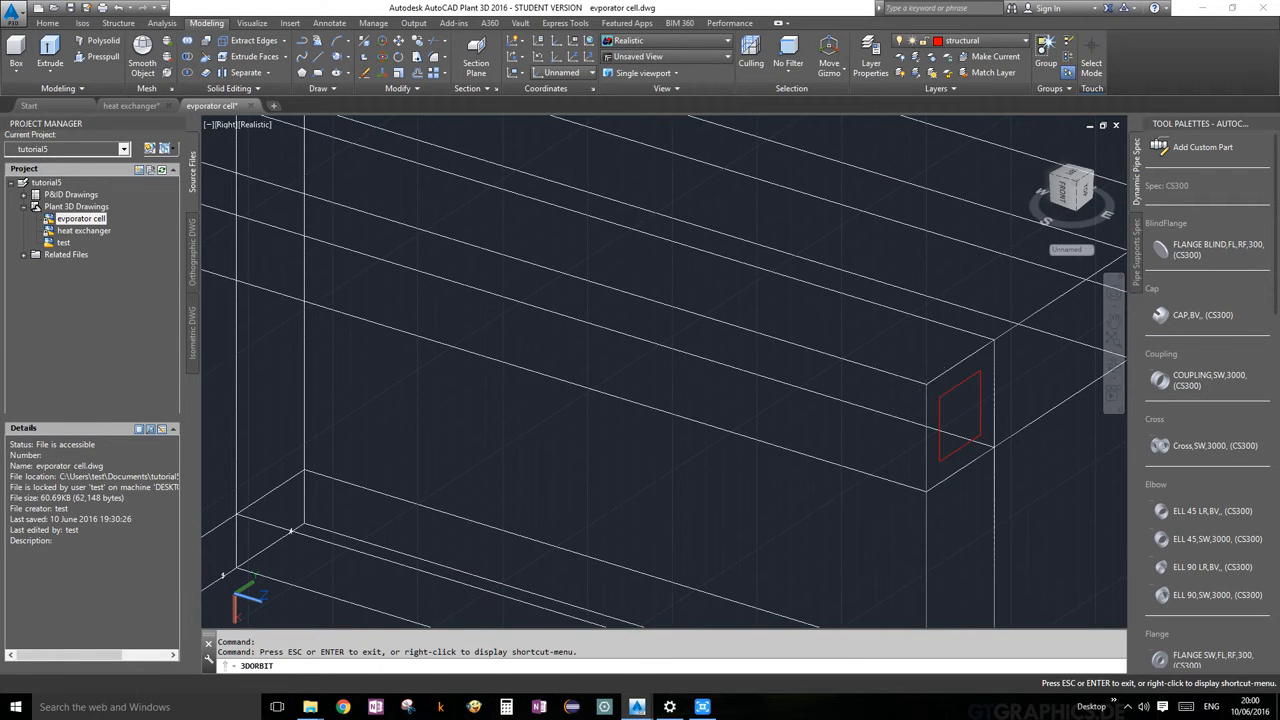
{"action": "key", "text": "Escape"}
{"action": "middle_click_drag", "start_coordinate": [1005, 416], "coordinate": [732, 395]}
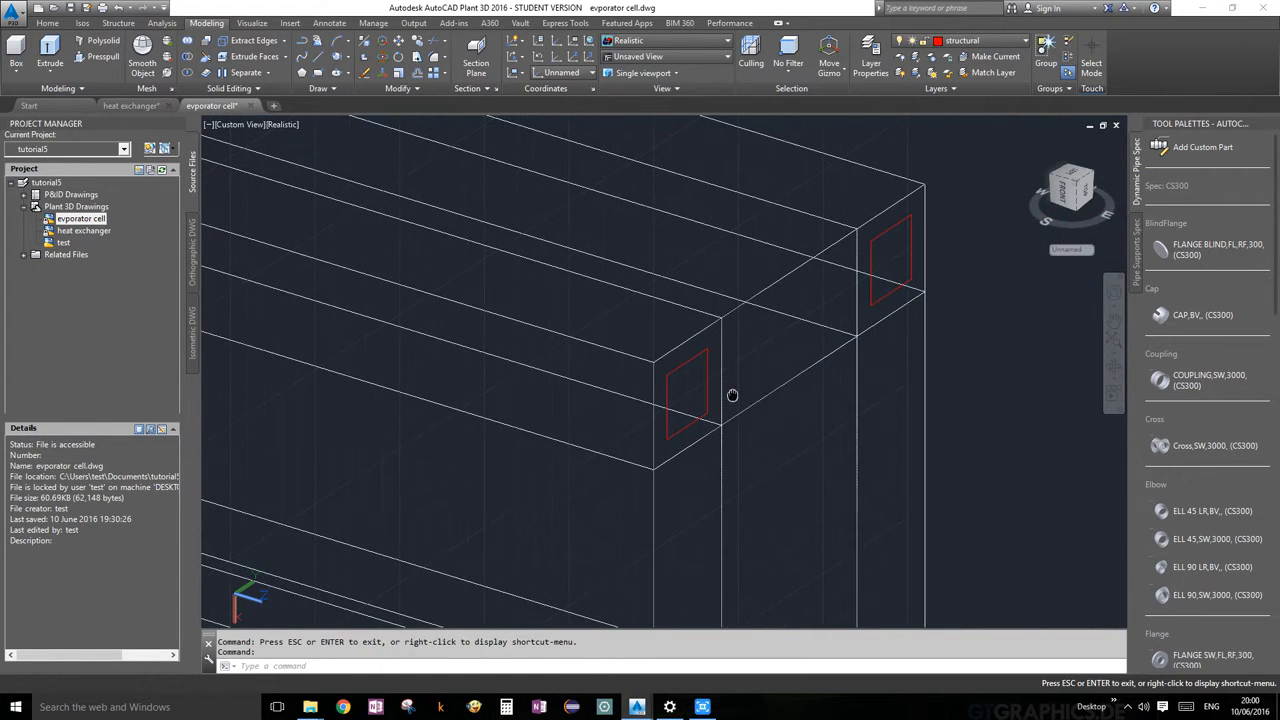
{"action": "left_click", "coordinate": [14, 57]}
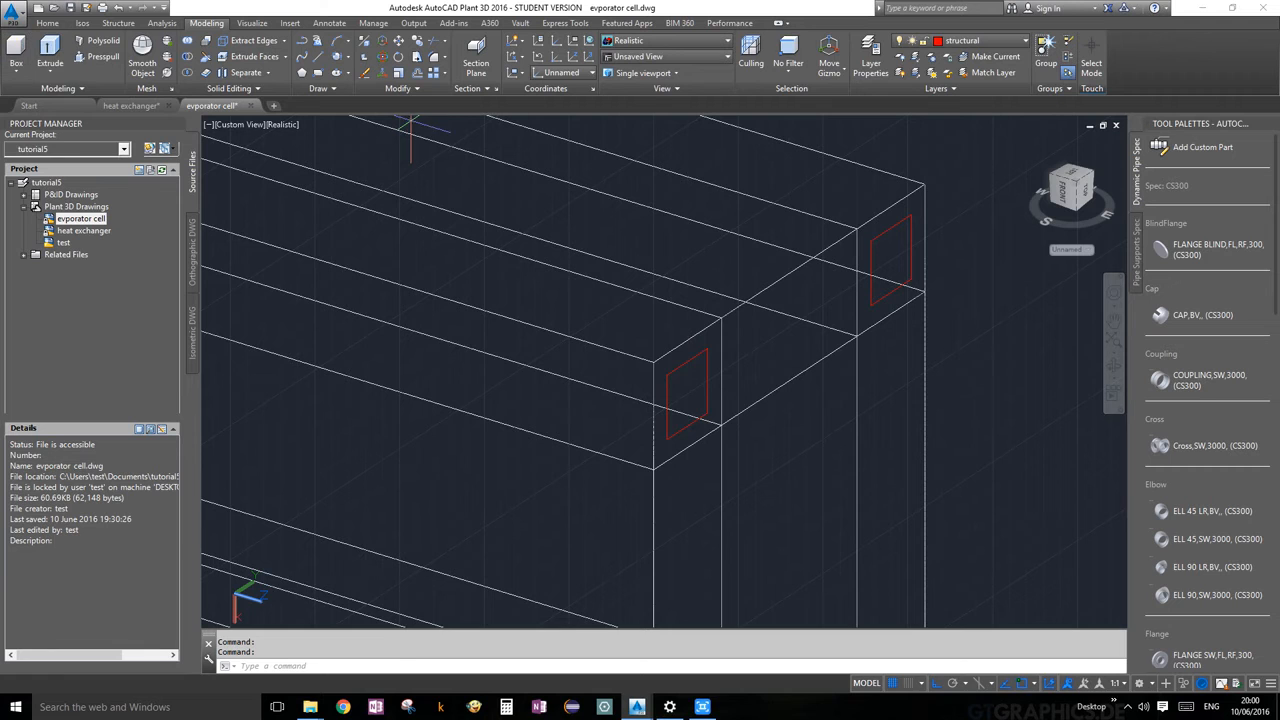
{"action": "left_click", "coordinate": [667, 375]}
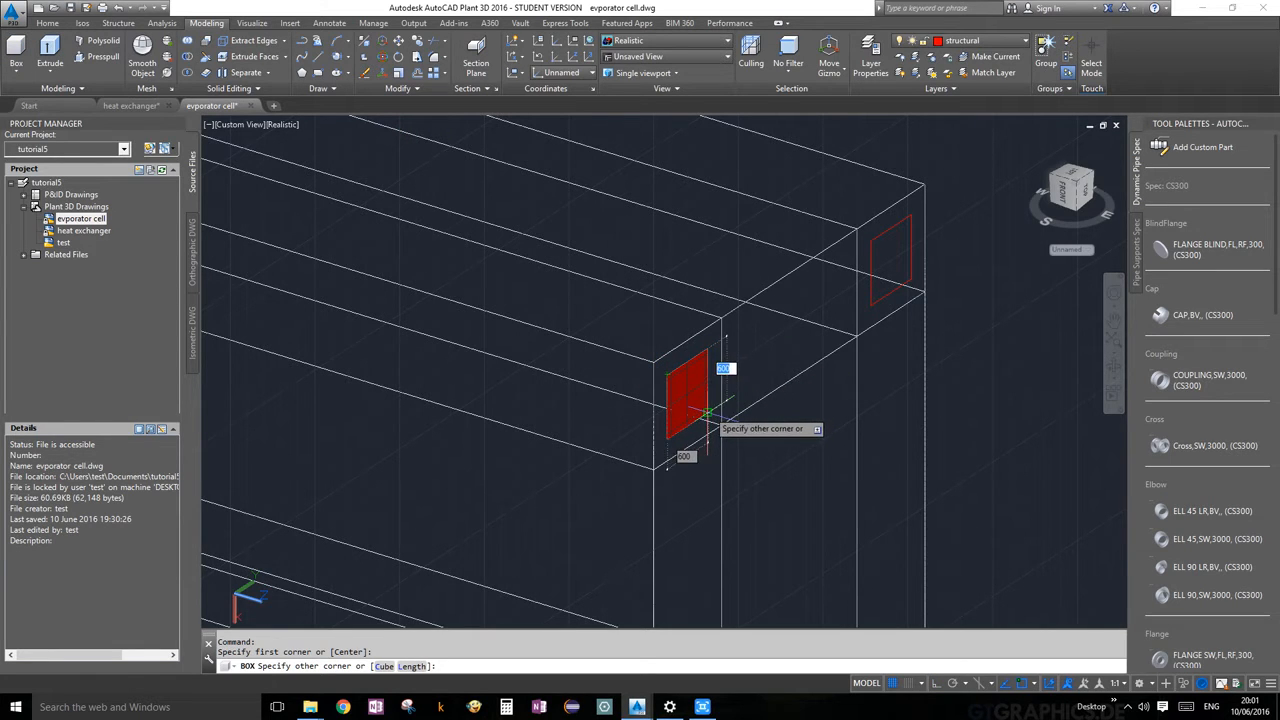
{"action": "left_click", "coordinate": [706, 413]}
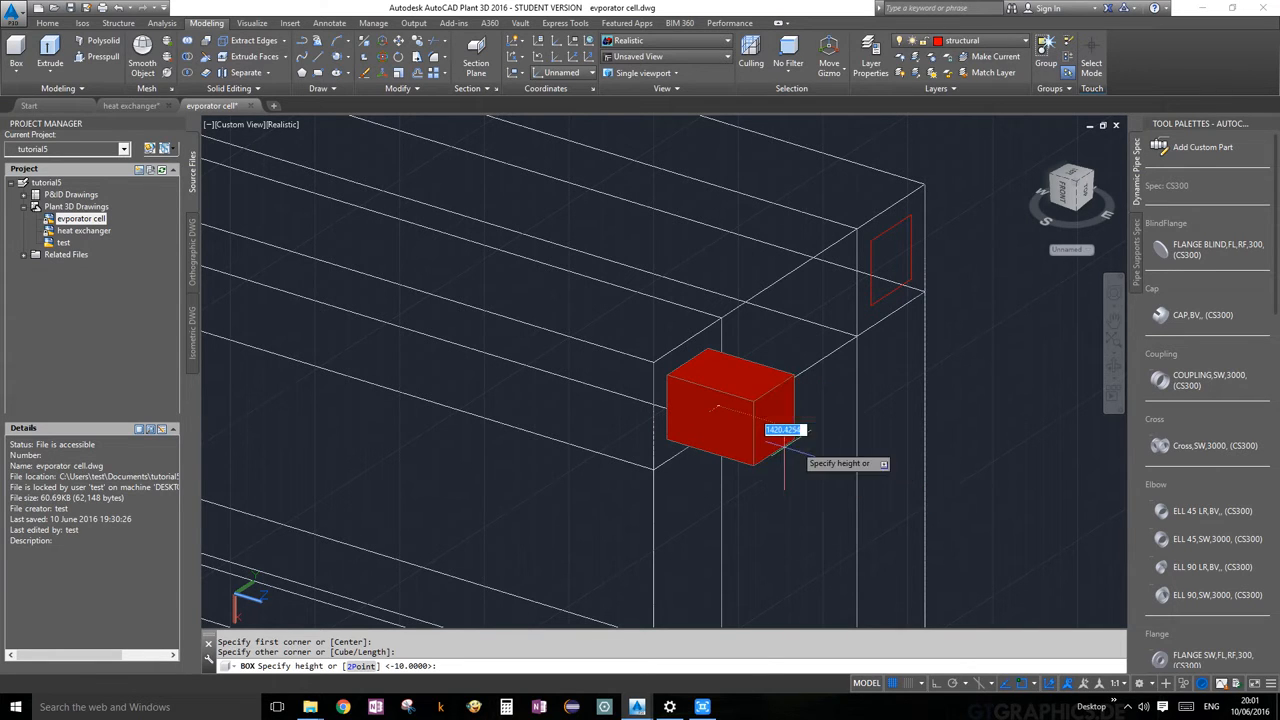
{"action": "left_click", "coordinate": [766, 437]}
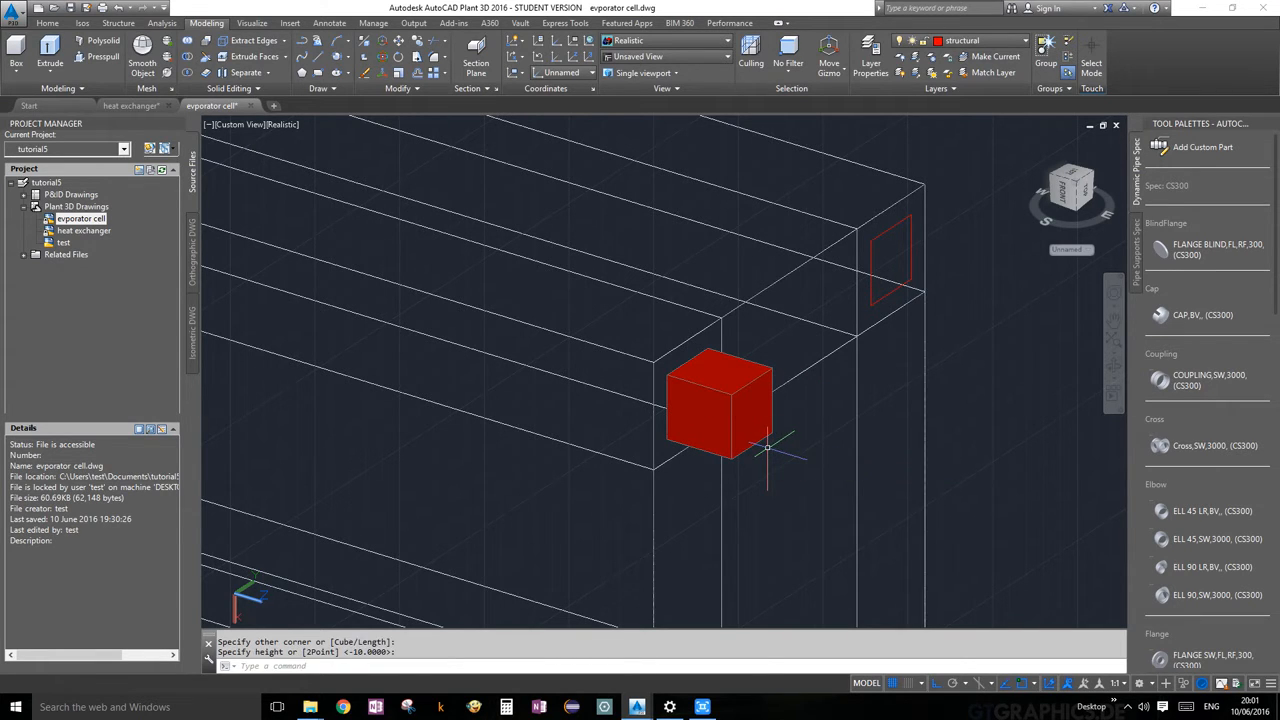
Draw a second box on the farther square outline, extending outward from the end face about as far as the first.
{"action": "left_click", "coordinate": [16, 52]}
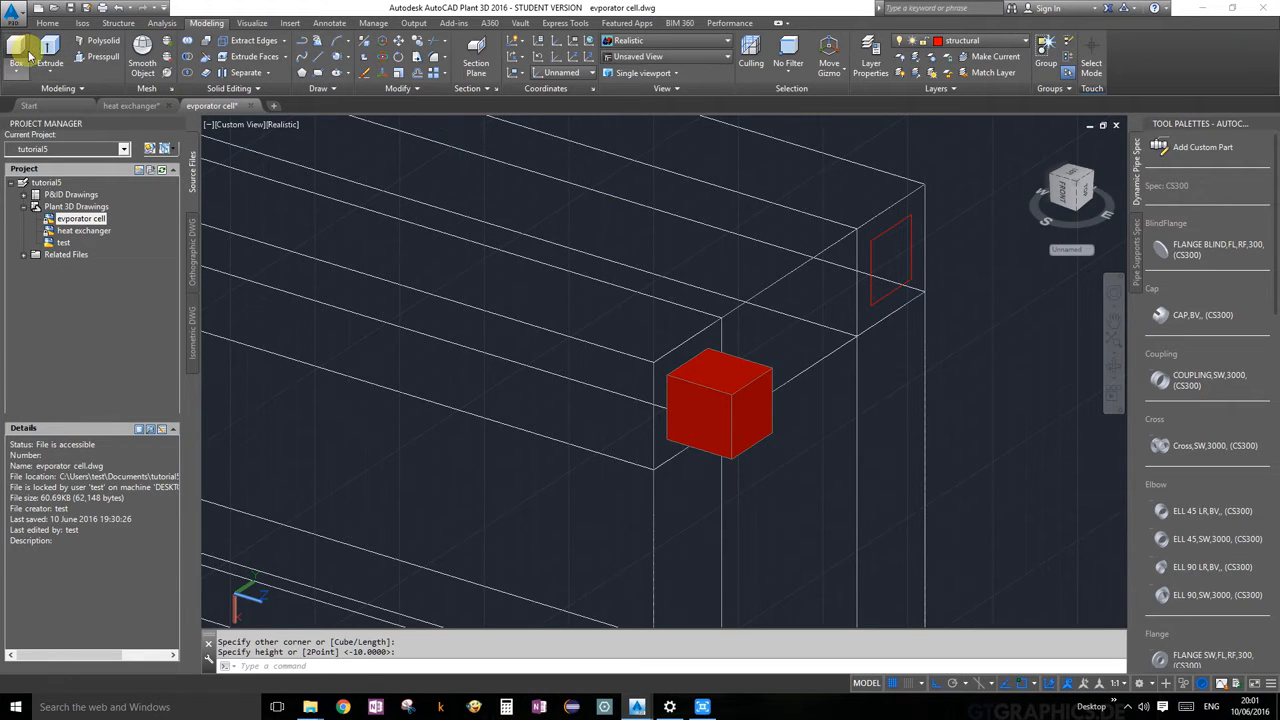
{"action": "left_click", "coordinate": [870, 240]}
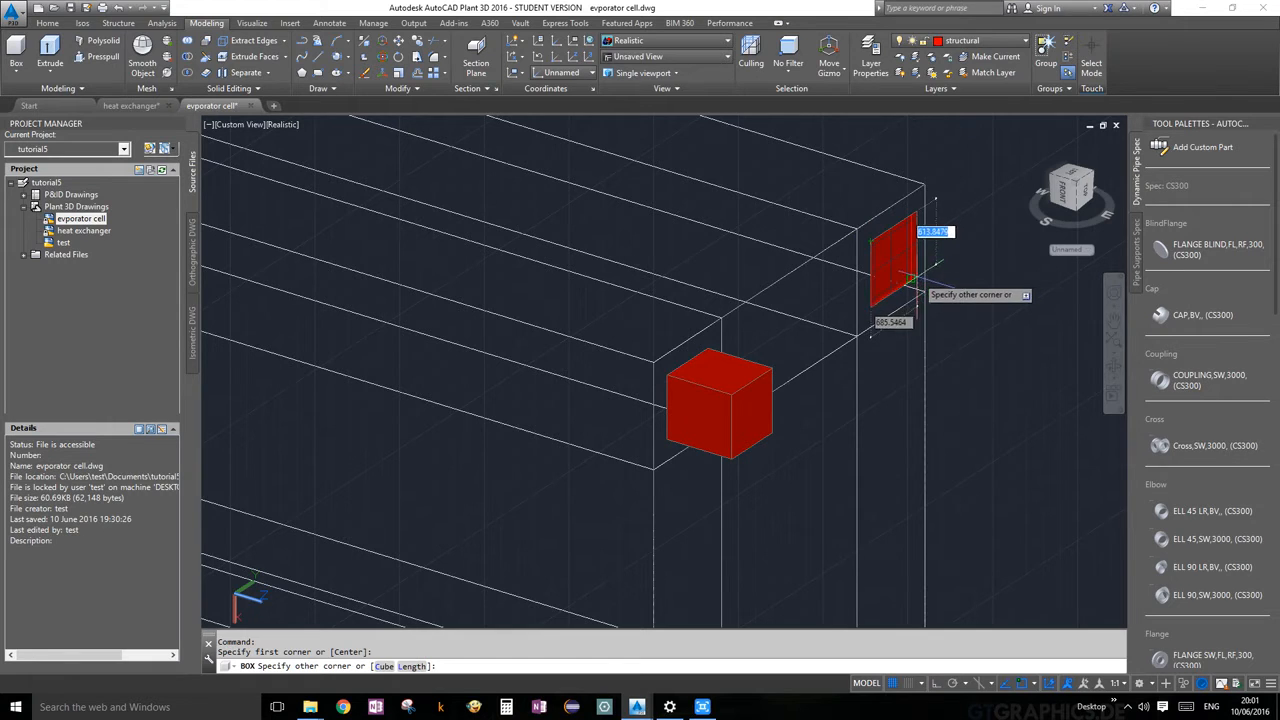
{"action": "left_click", "coordinate": [924, 320]}
{"action": "left_click", "coordinate": [967, 300]}
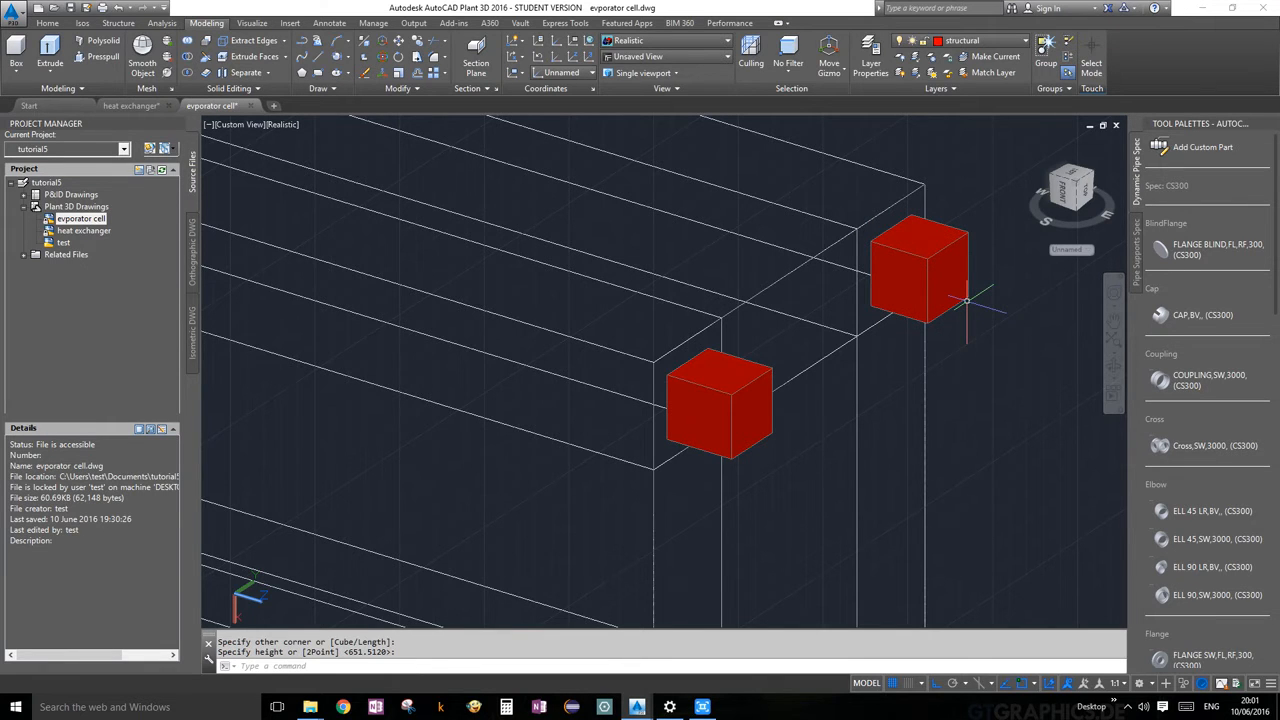
{"action": "key", "text": "Escape"}
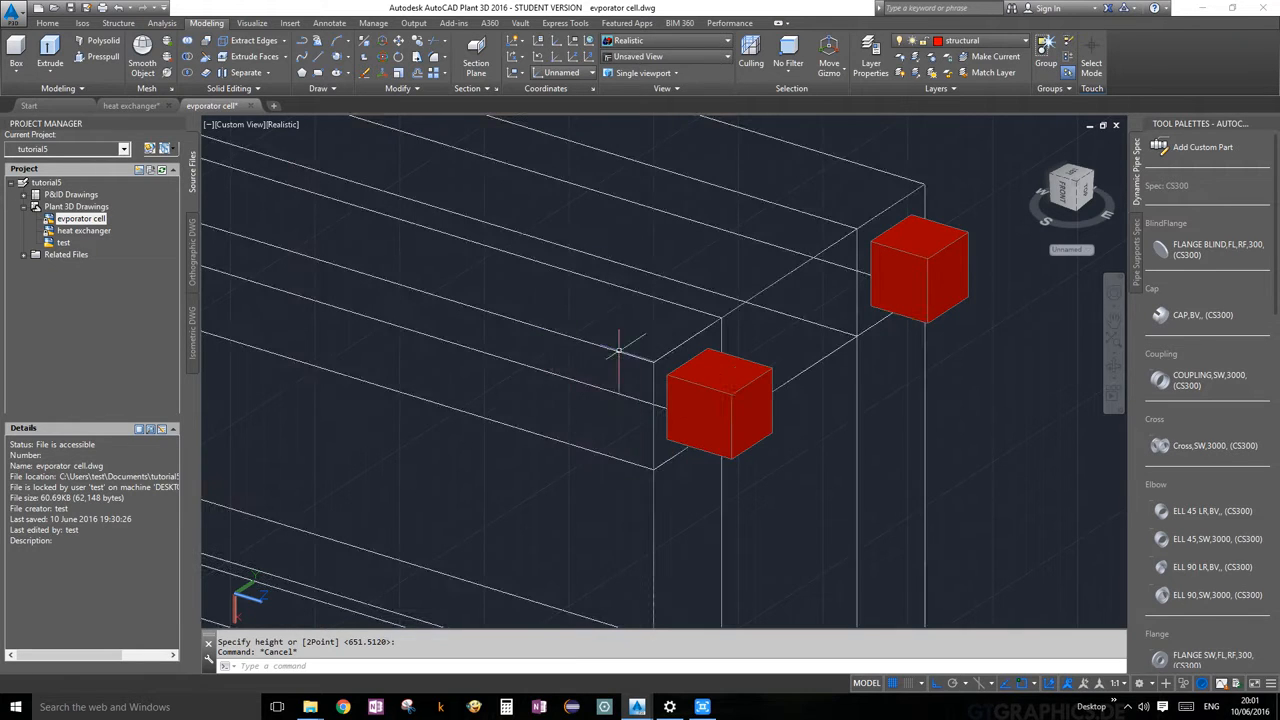
Stretch the nearer box's back face inward past the grid's end face so the box passes through it.
{"action": "left_click", "coordinate": [709, 385]}
{"action": "scroll", "coordinate": [709, 385], "scroll_direction": "up", "scroll_amount": 3}
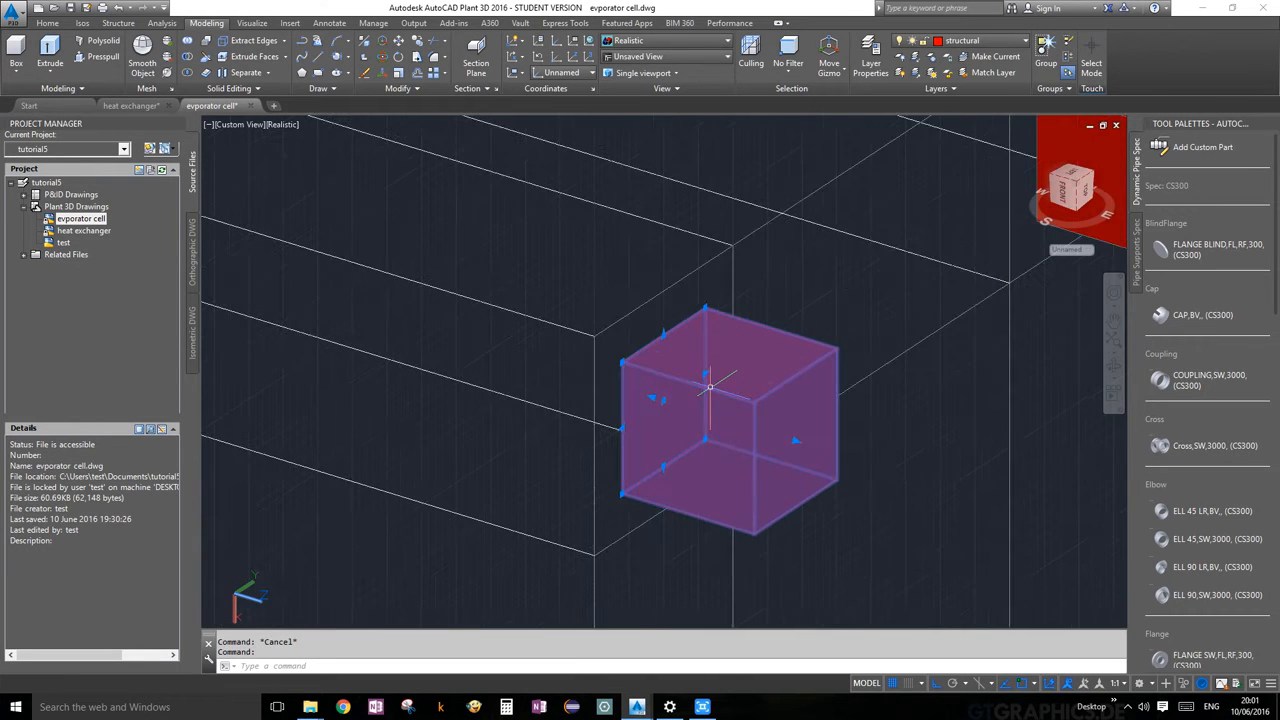
{"action": "scroll", "coordinate": [722, 352], "scroll_direction": "down", "scroll_amount": 2}
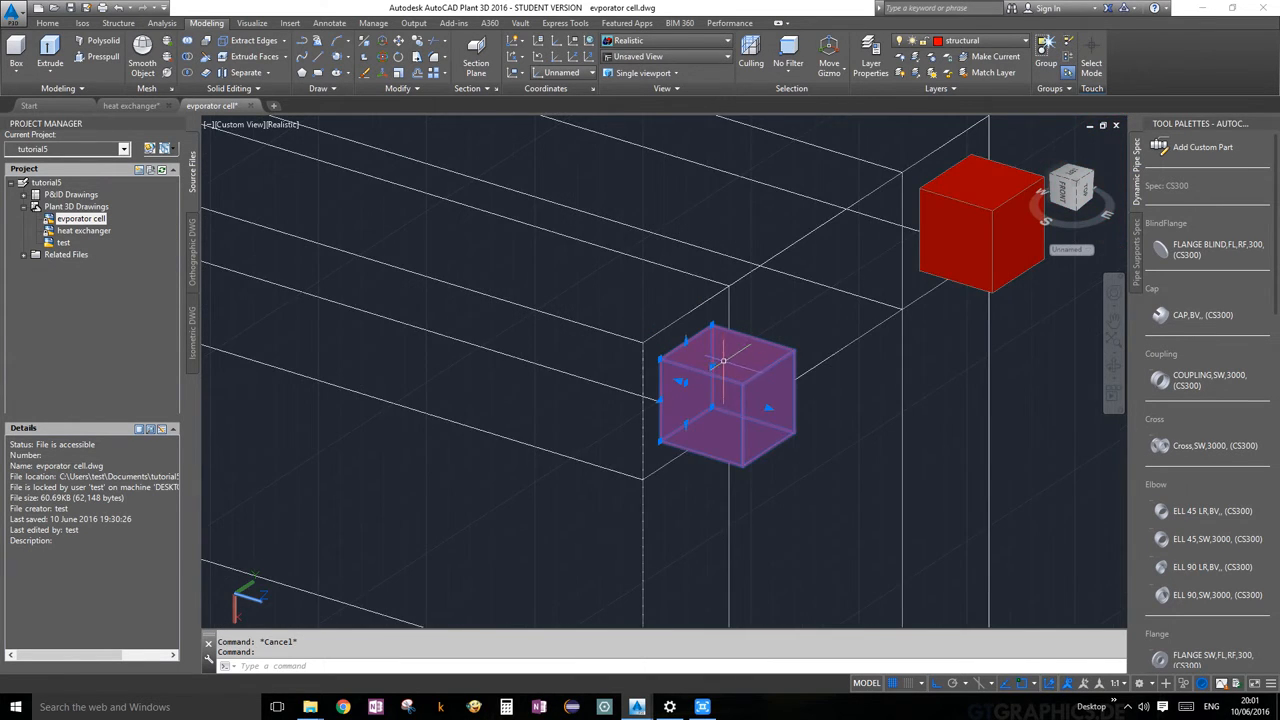
{"action": "scroll", "coordinate": [705, 371], "scroll_direction": "up", "scroll_amount": 2}
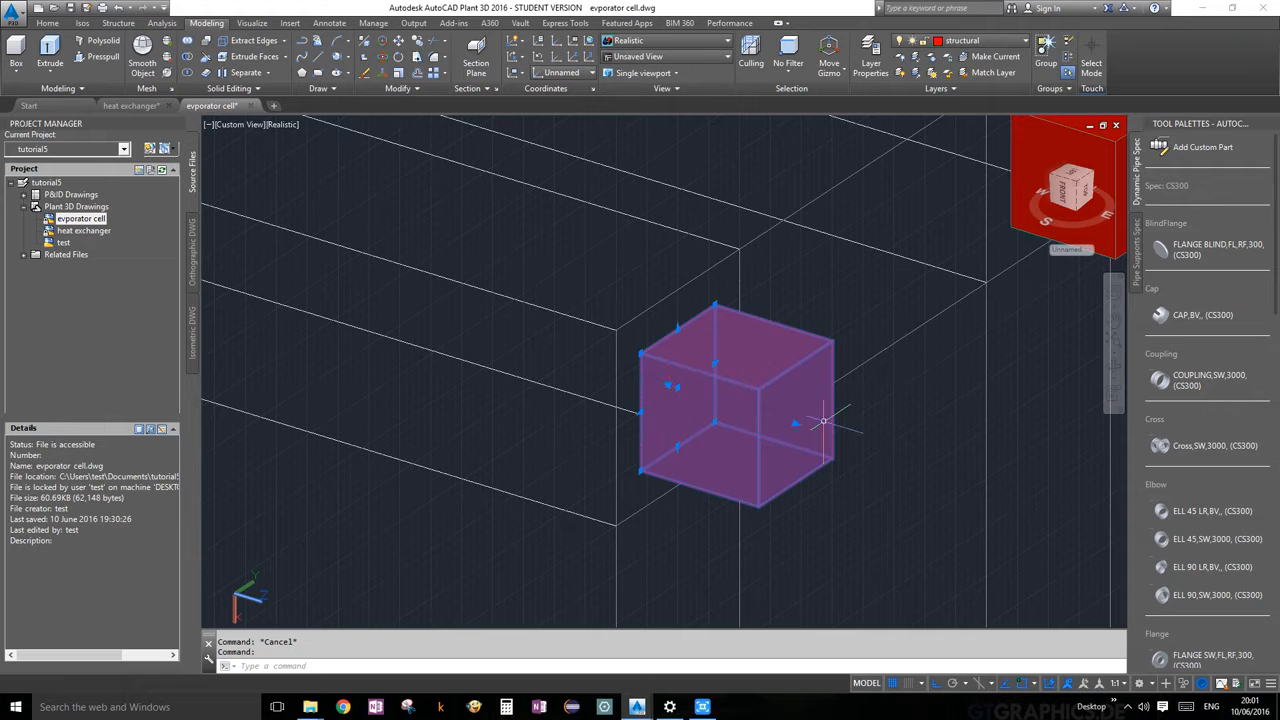
{"action": "left_click", "coordinate": [794, 424]}
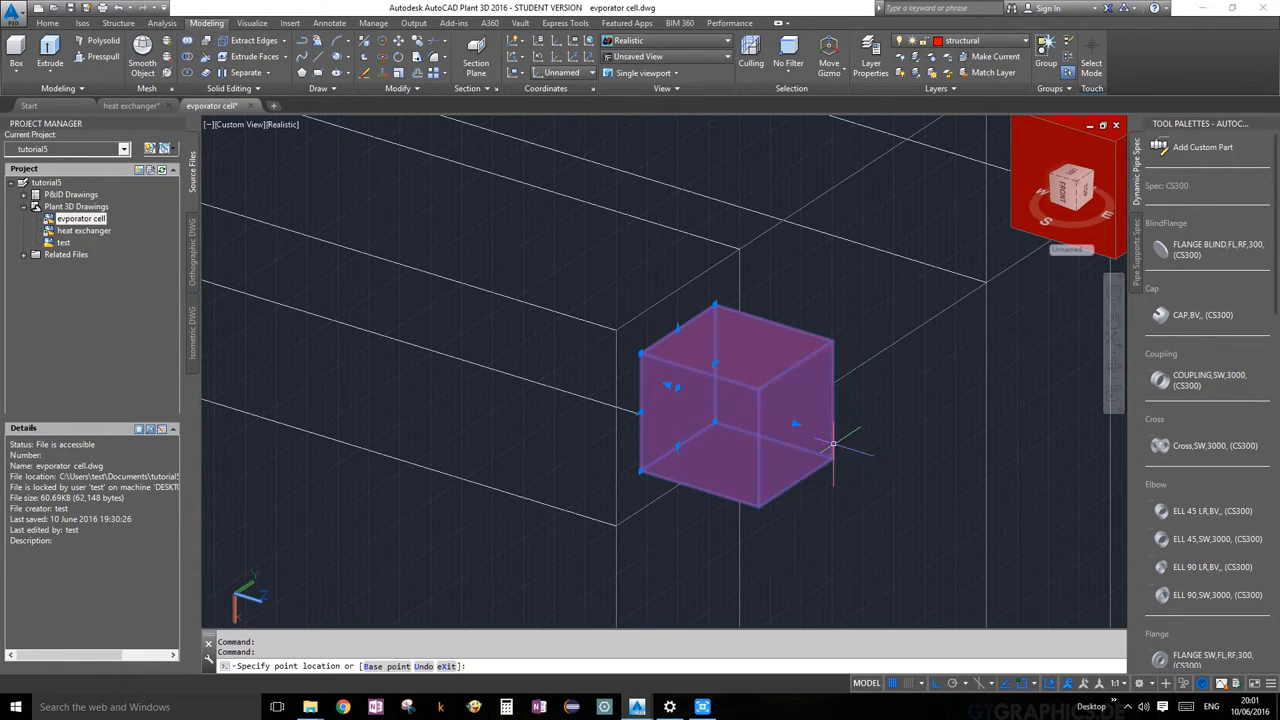
{"action": "key", "text": "Escape"}
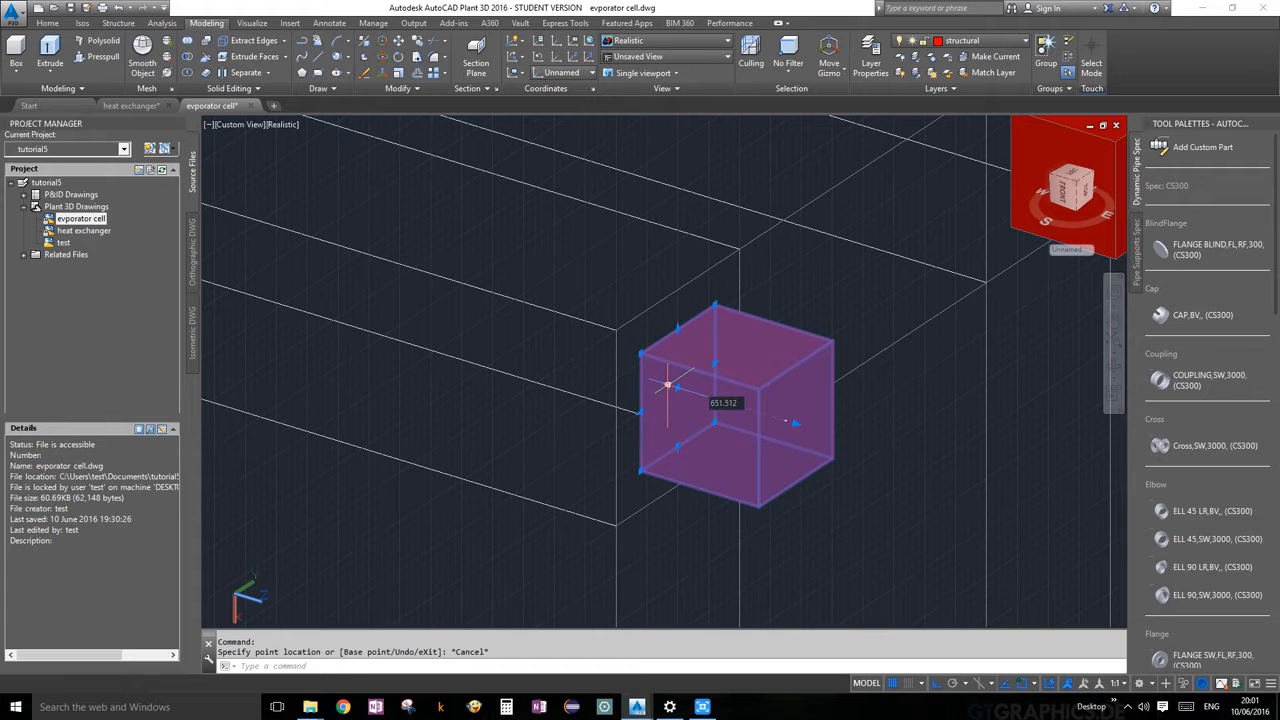
{"action": "left_click", "coordinate": [670, 386]}
{"action": "left_click", "coordinate": [562, 347]}
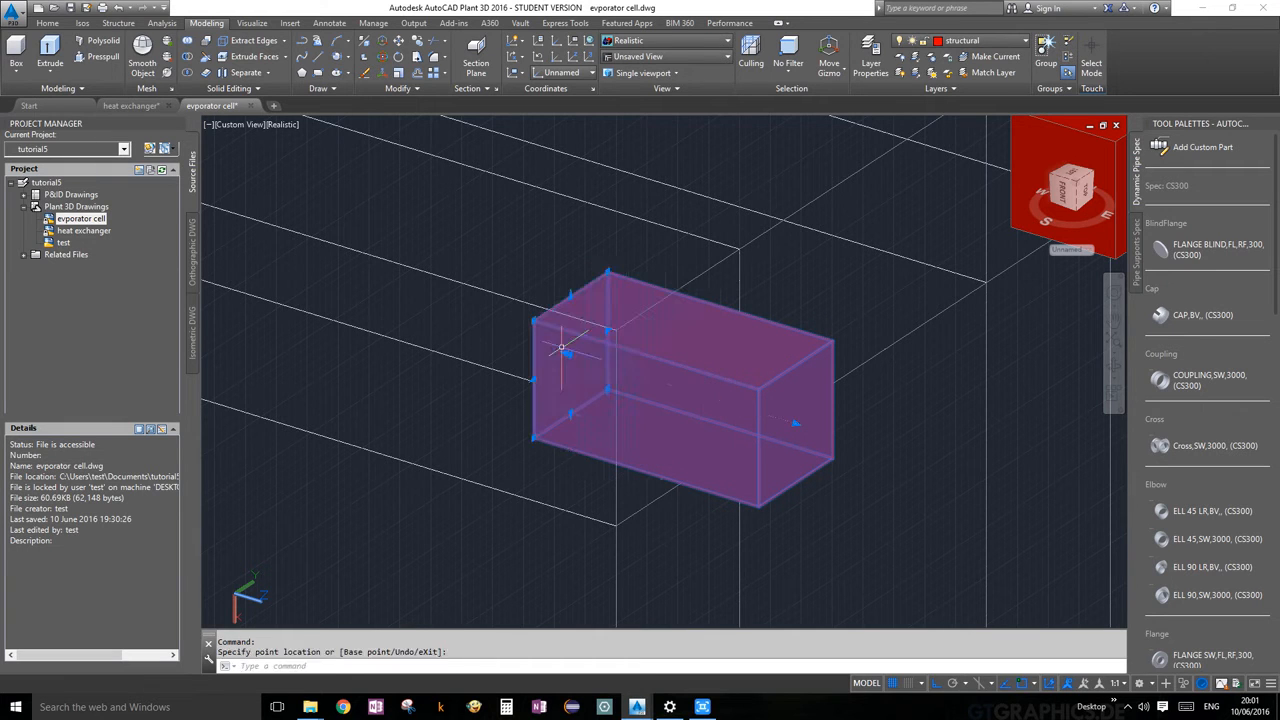
{"action": "key", "text": "Escape"}
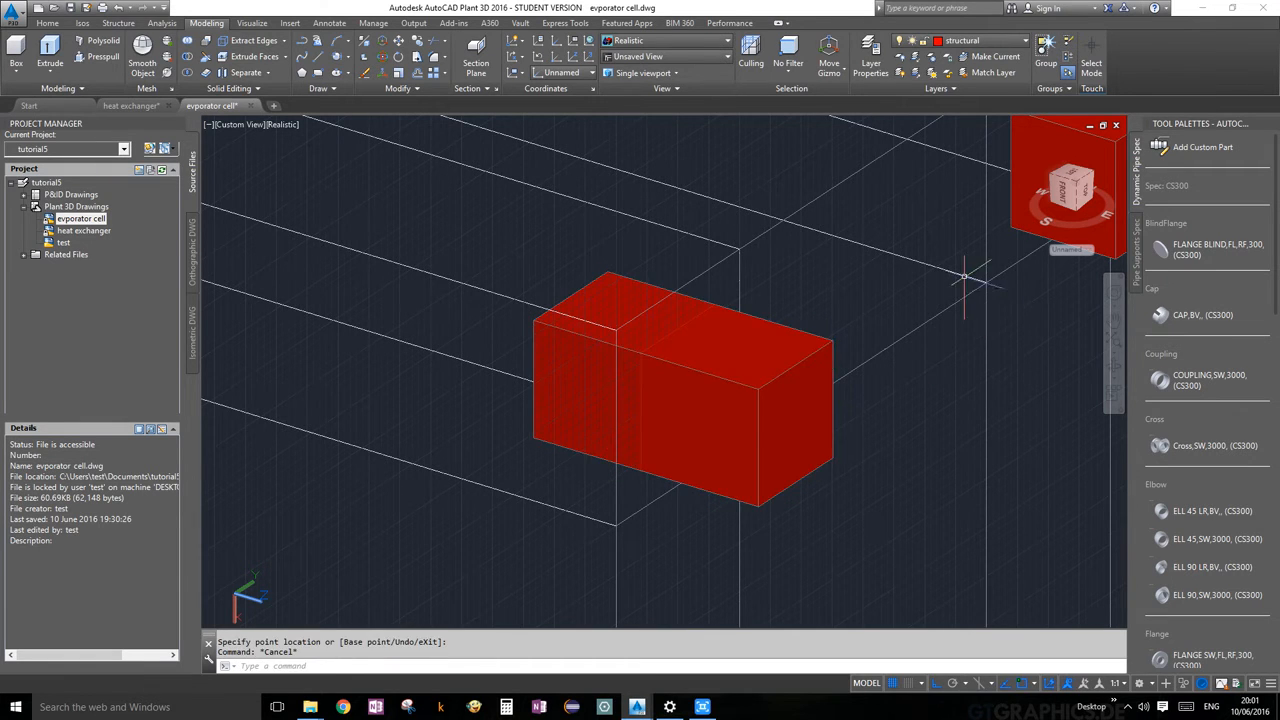
Stretch the farther box's back face inward past the end face, about as far as the nearer box.
{"action": "middle_click_drag", "start_coordinate": [965, 277], "coordinate": [967, 331], "text": "shift"}
{"action": "scroll", "coordinate": [1012, 277], "scroll_direction": "up", "scroll_amount": 2}
{"action": "left_click", "coordinate": [1012, 274]}
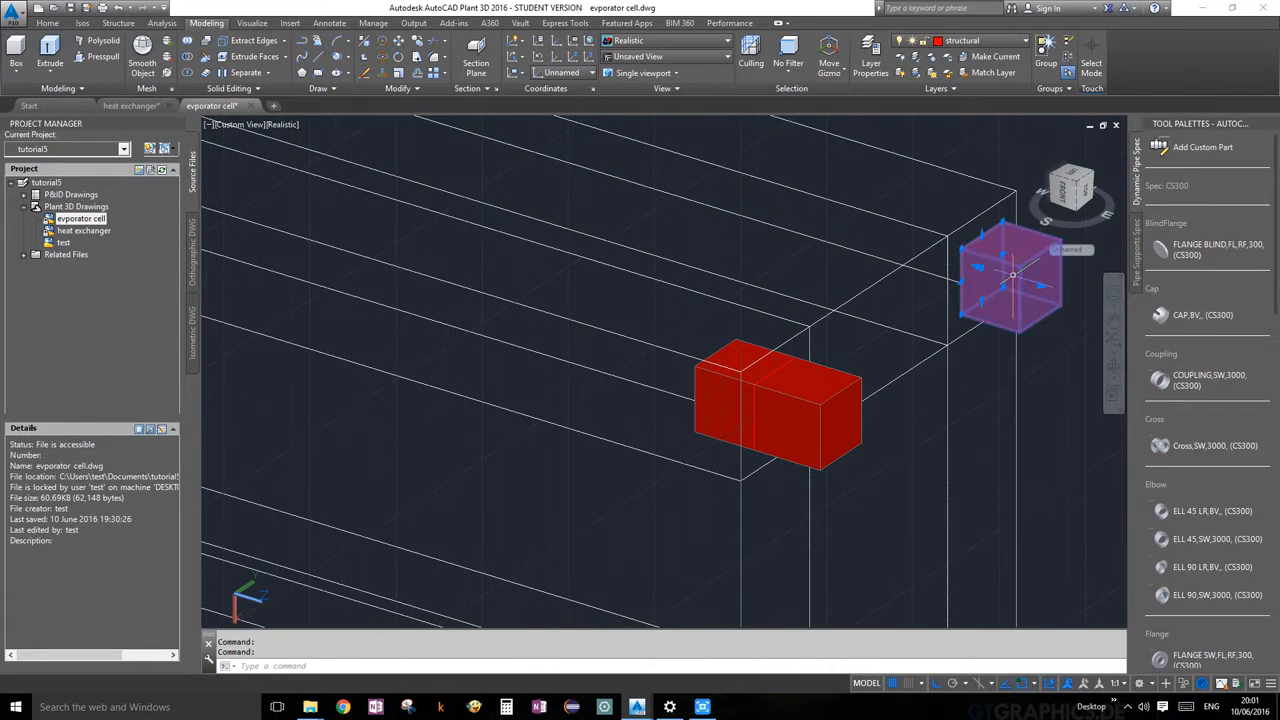
{"action": "left_click", "coordinate": [978, 266]}
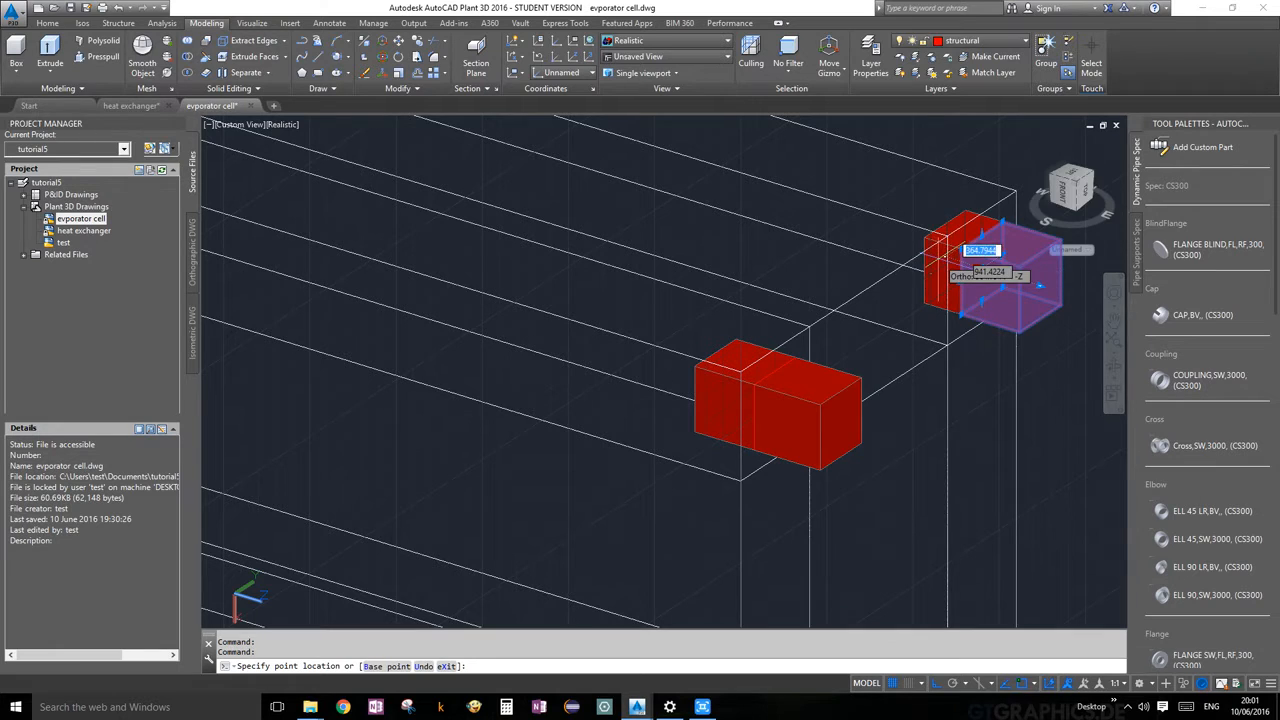
{"action": "key", "text": "Escape"}
{"action": "key", "text": "Escape"}
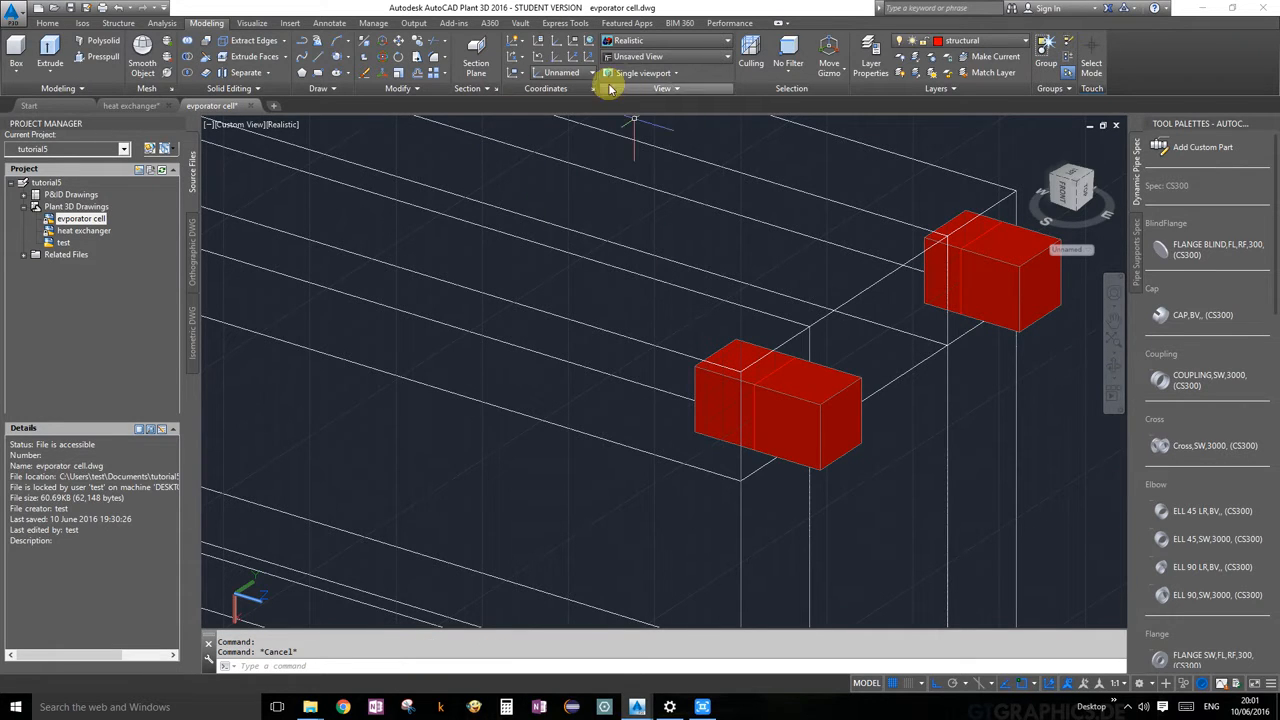
Show all hidden objects, then isolate the end plate, the two boxes and the structure grid.
{"action": "left_click", "coordinate": [125, 22]}
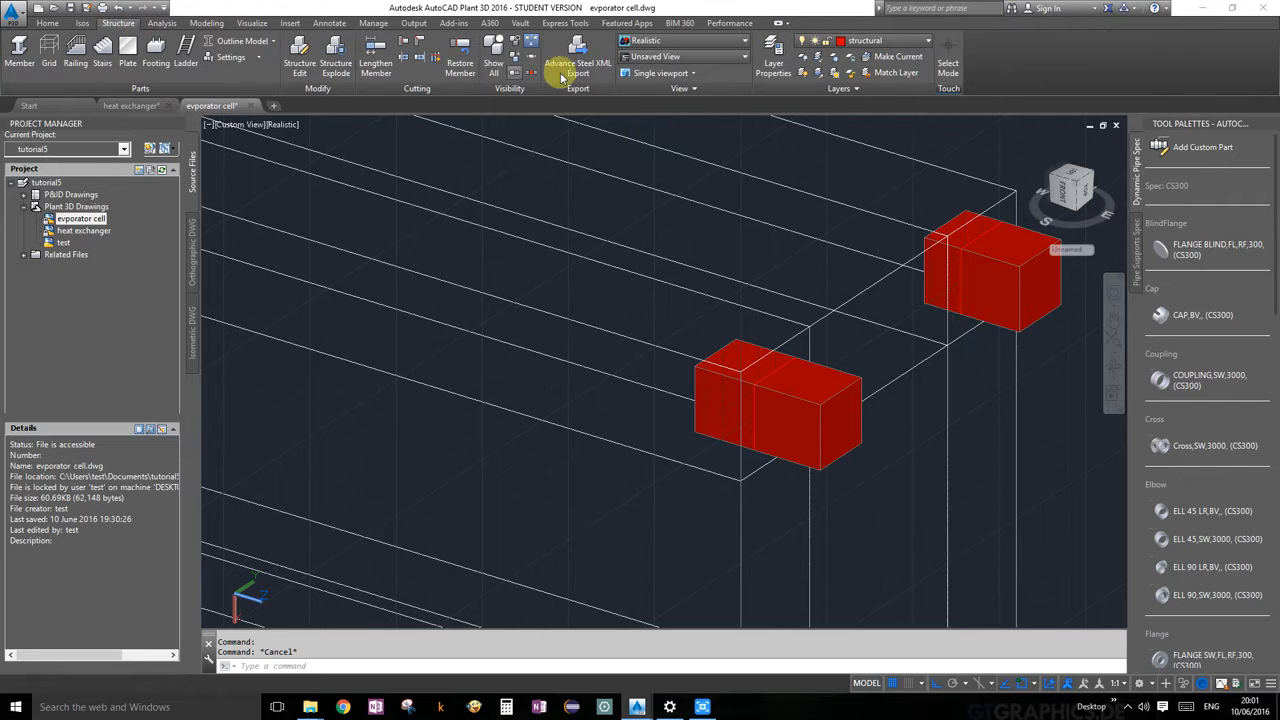
{"action": "left_click", "coordinate": [492, 46]}
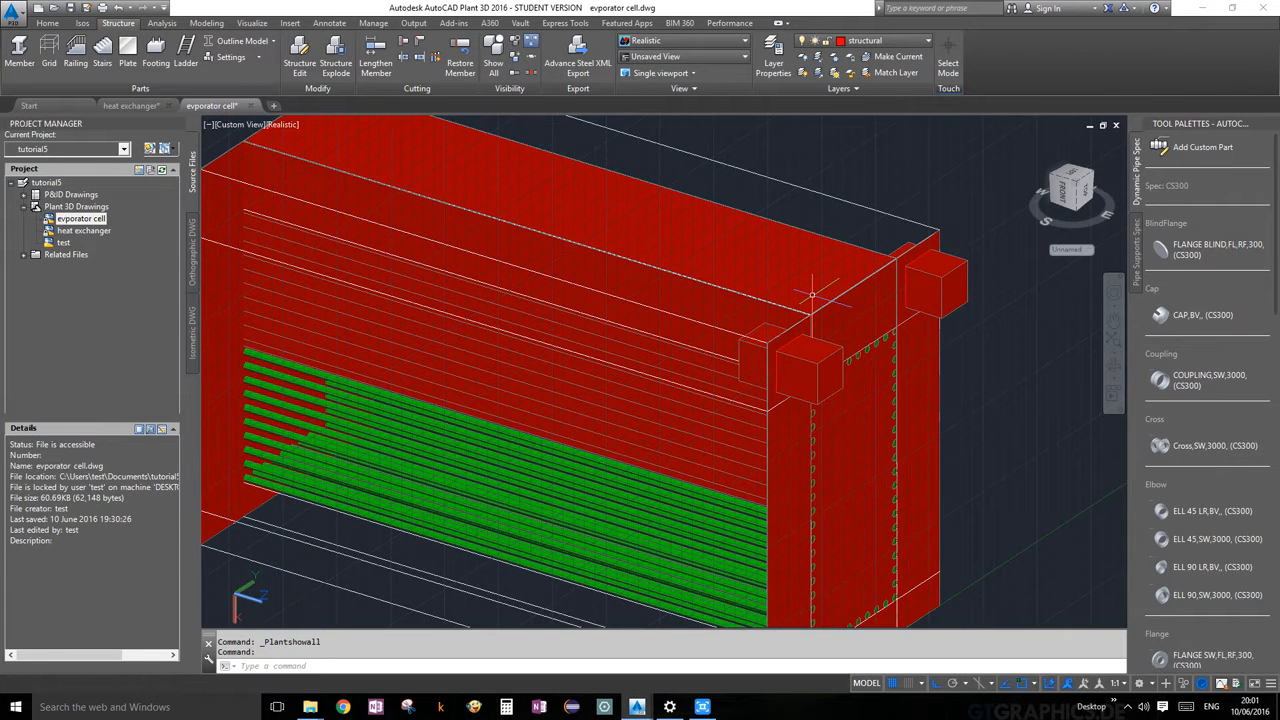
{"action": "left_click", "coordinate": [866, 302]}
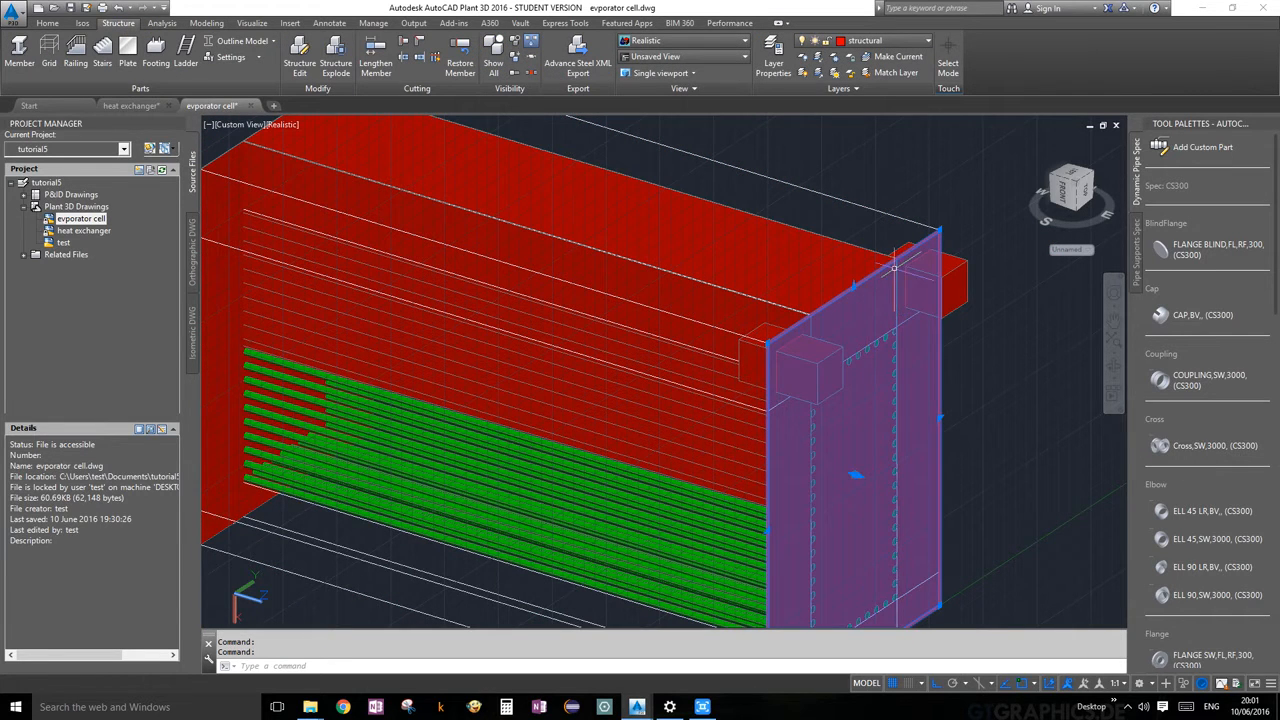
{"action": "left_click", "coordinate": [822, 356]}
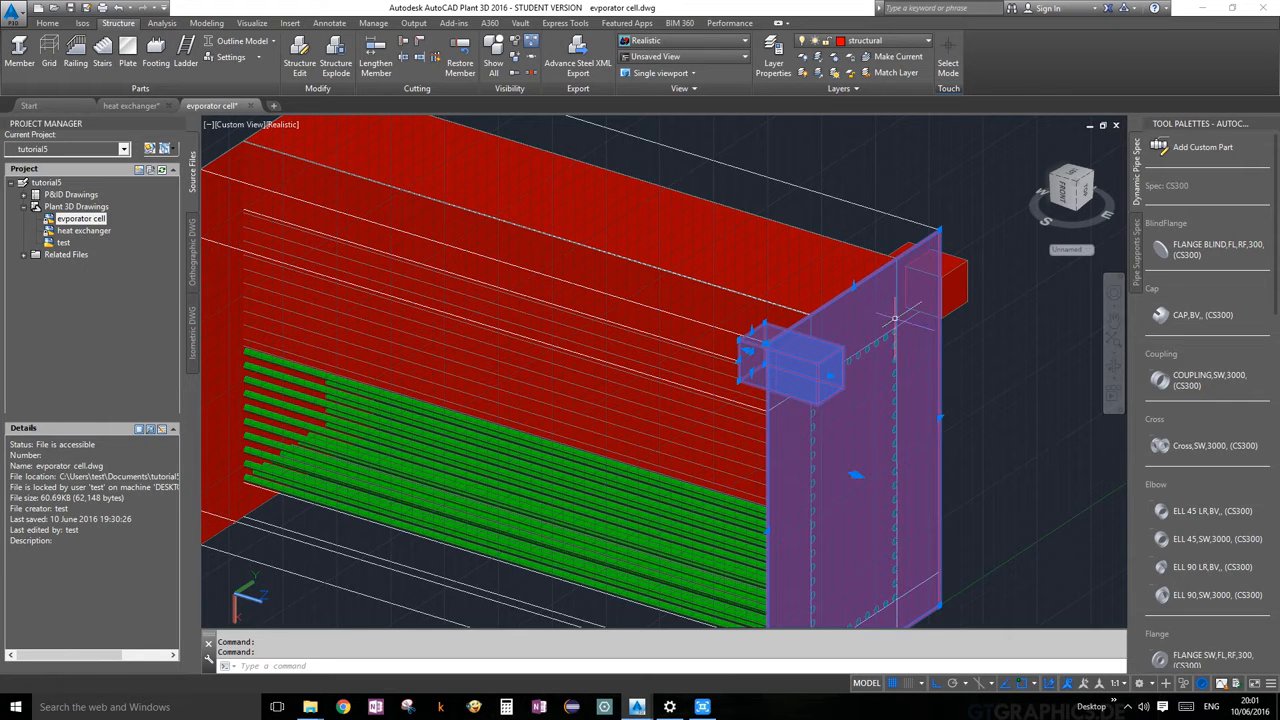
{"action": "left_click", "coordinate": [942, 277]}
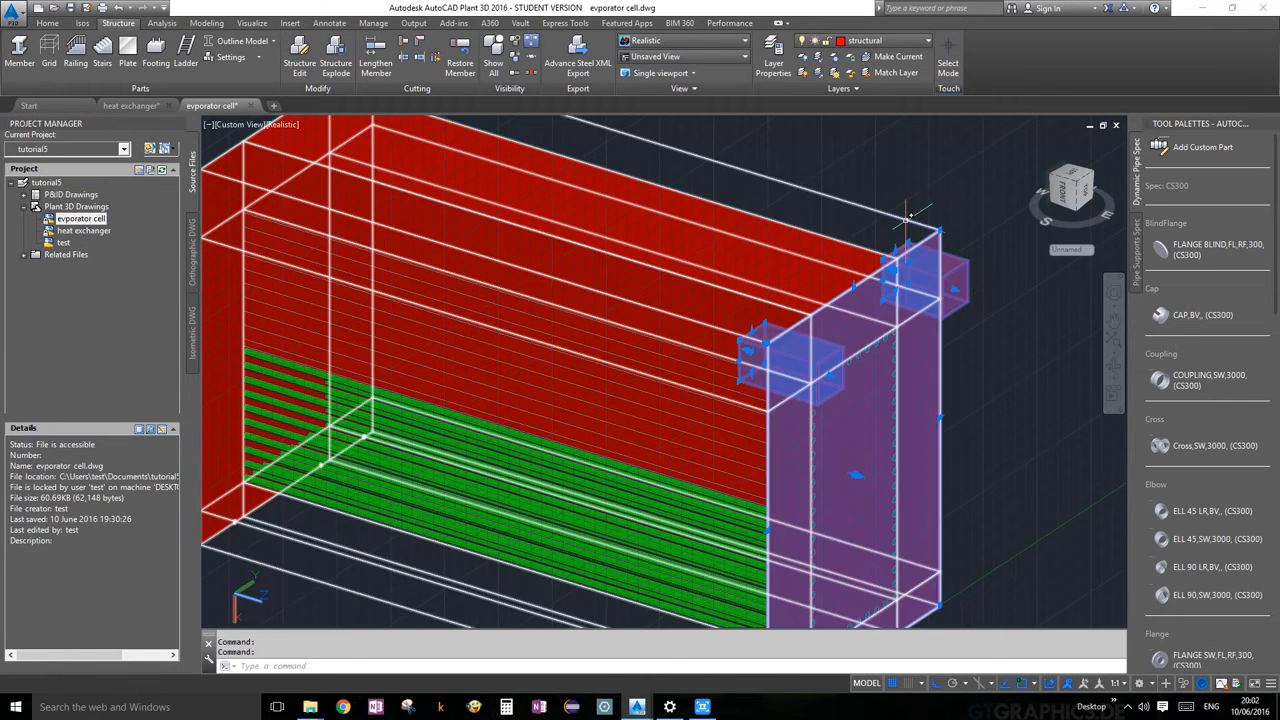
{"action": "left_click", "coordinate": [905, 222]}
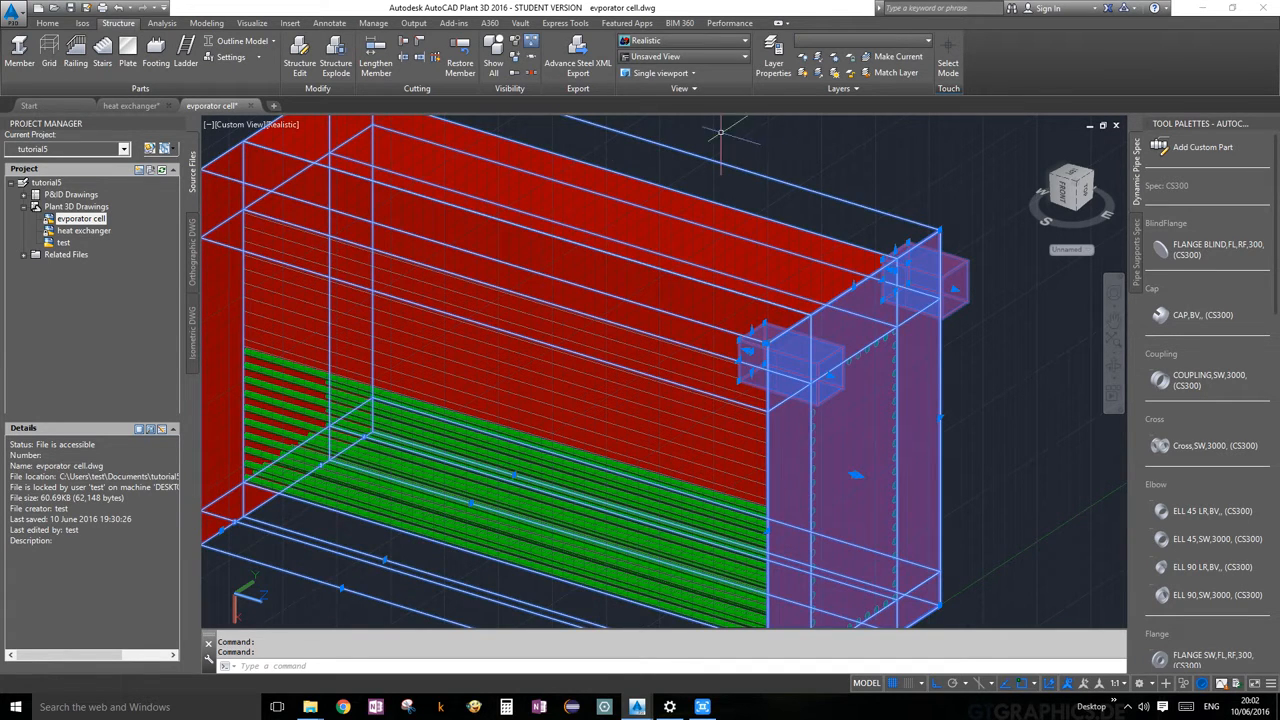
{"action": "left_click", "coordinate": [511, 41]}
{"action": "scroll", "coordinate": [1022, 310], "scroll_direction": "down", "scroll_amount": 5}
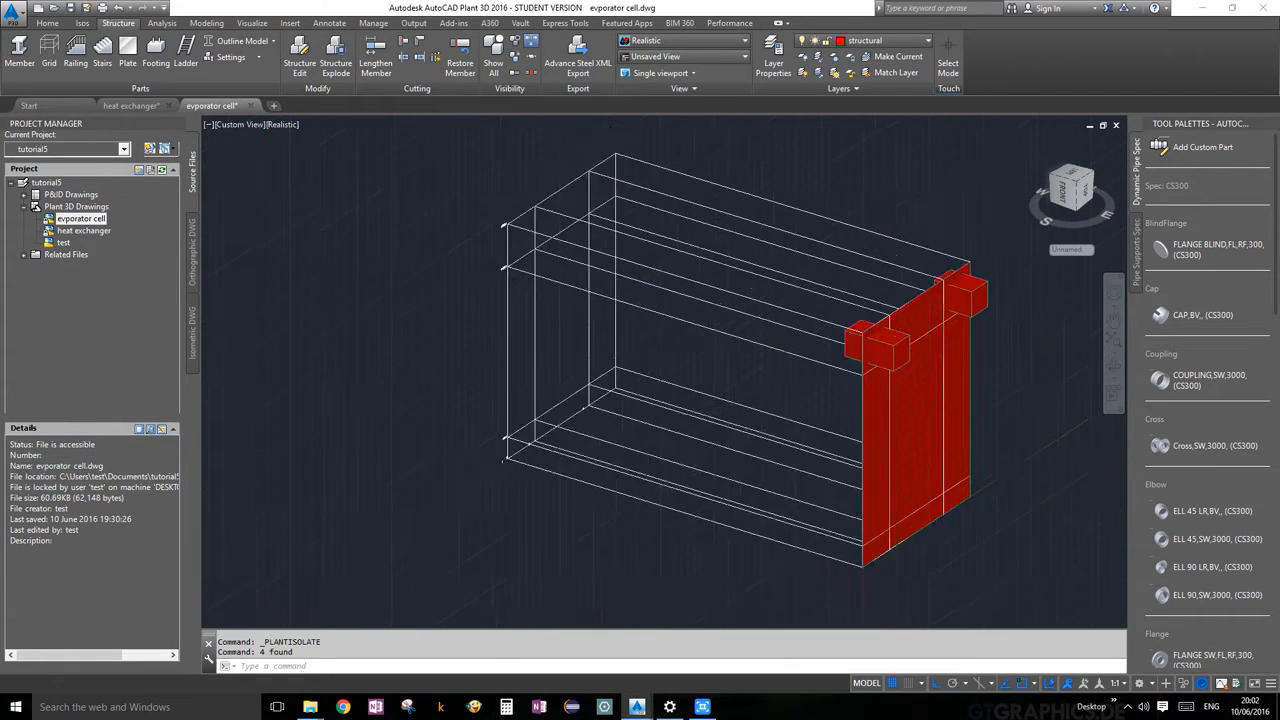
Subtract the two boxes from the end plate to cut the square openings near its upper corners.
{"action": "left_click", "coordinate": [1113, 365]}
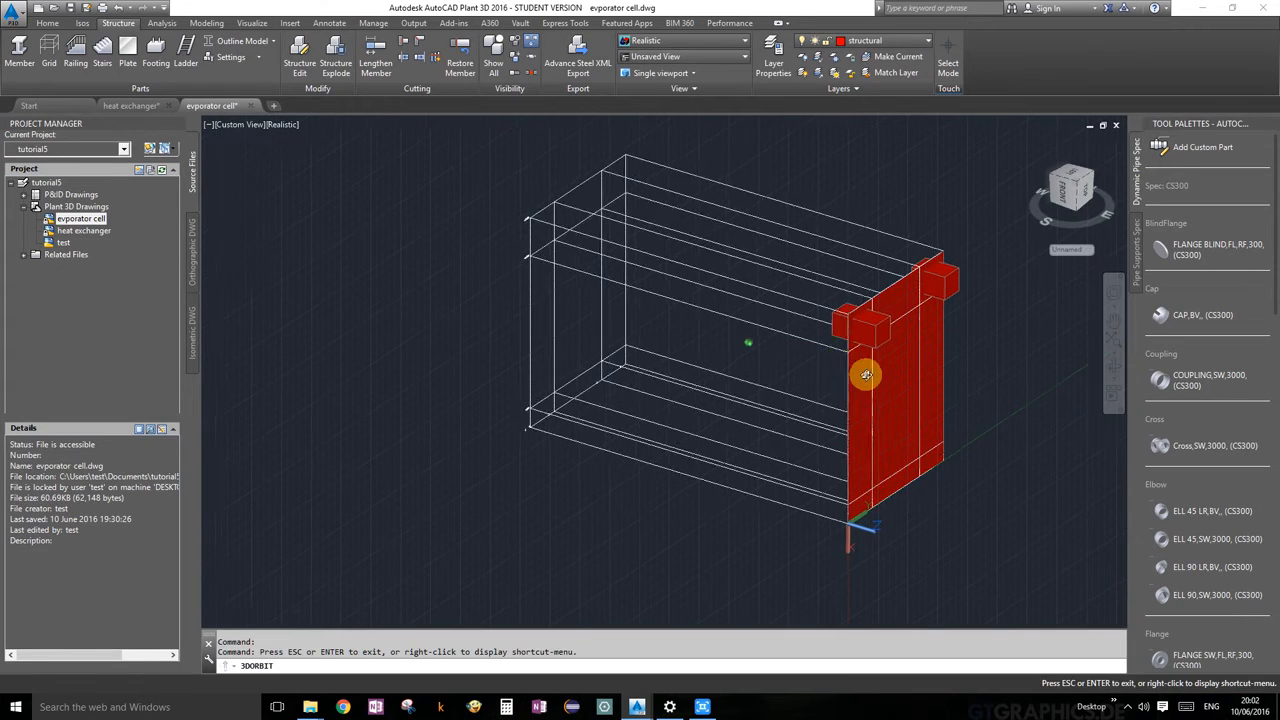
{"action": "left_click_drag", "start_coordinate": [869, 371], "coordinate": [931, 270]}
{"action": "left_click_drag", "start_coordinate": [931, 270], "coordinate": [899, 297]}
{"action": "middle_click_drag", "start_coordinate": [889, 254], "coordinate": [889, 403]}
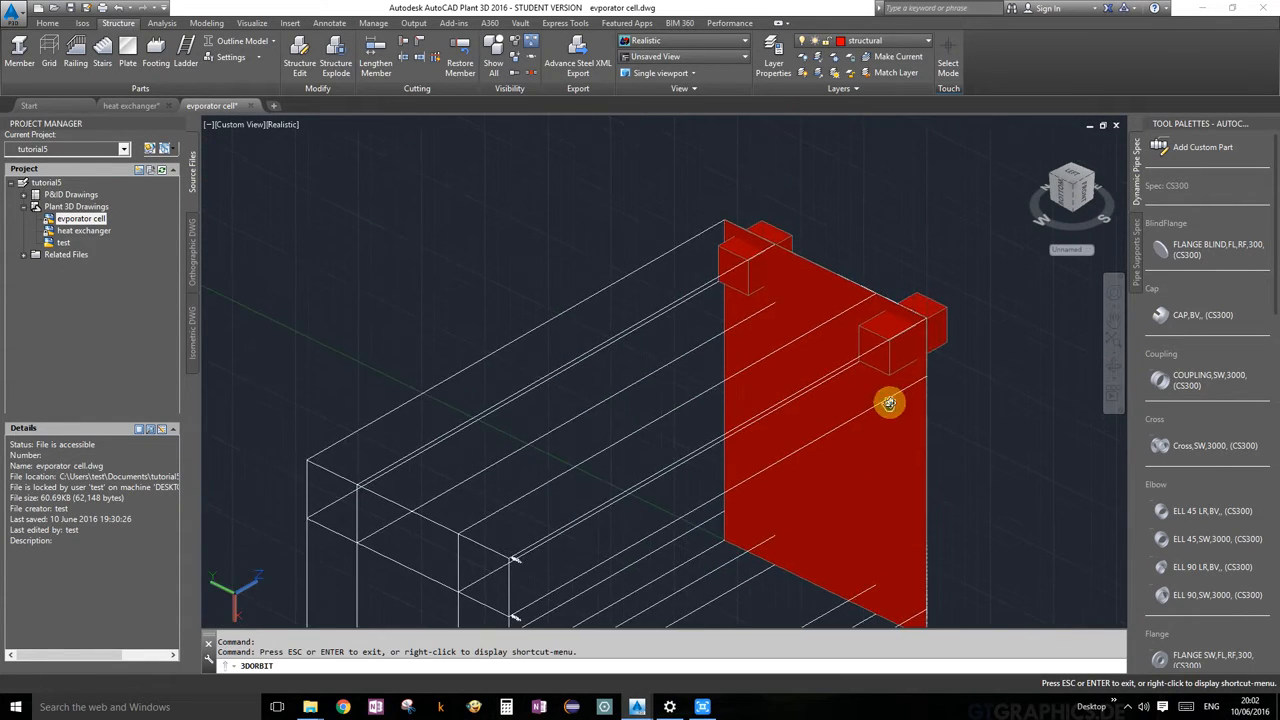
{"action": "key", "text": "Escape"}
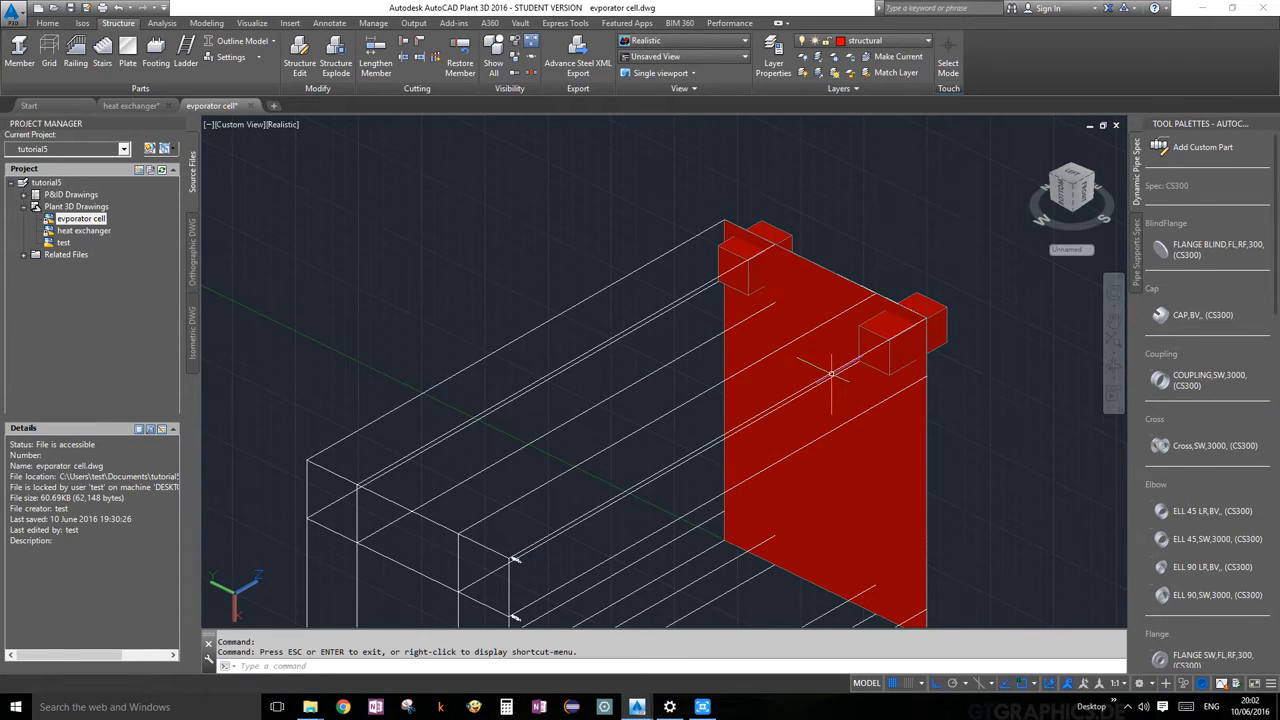
{"action": "scroll", "coordinate": [811, 350], "scroll_direction": "up", "scroll_amount": 2}
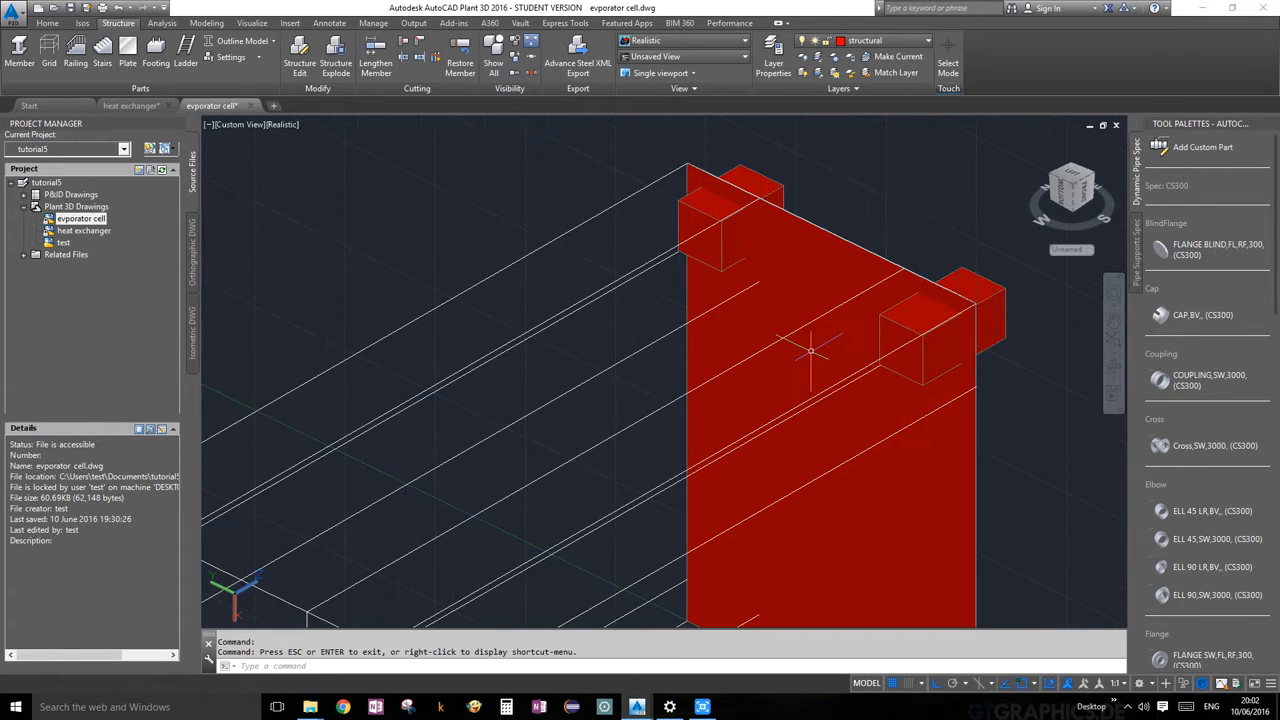
{"action": "left_click", "coordinate": [206, 23]}
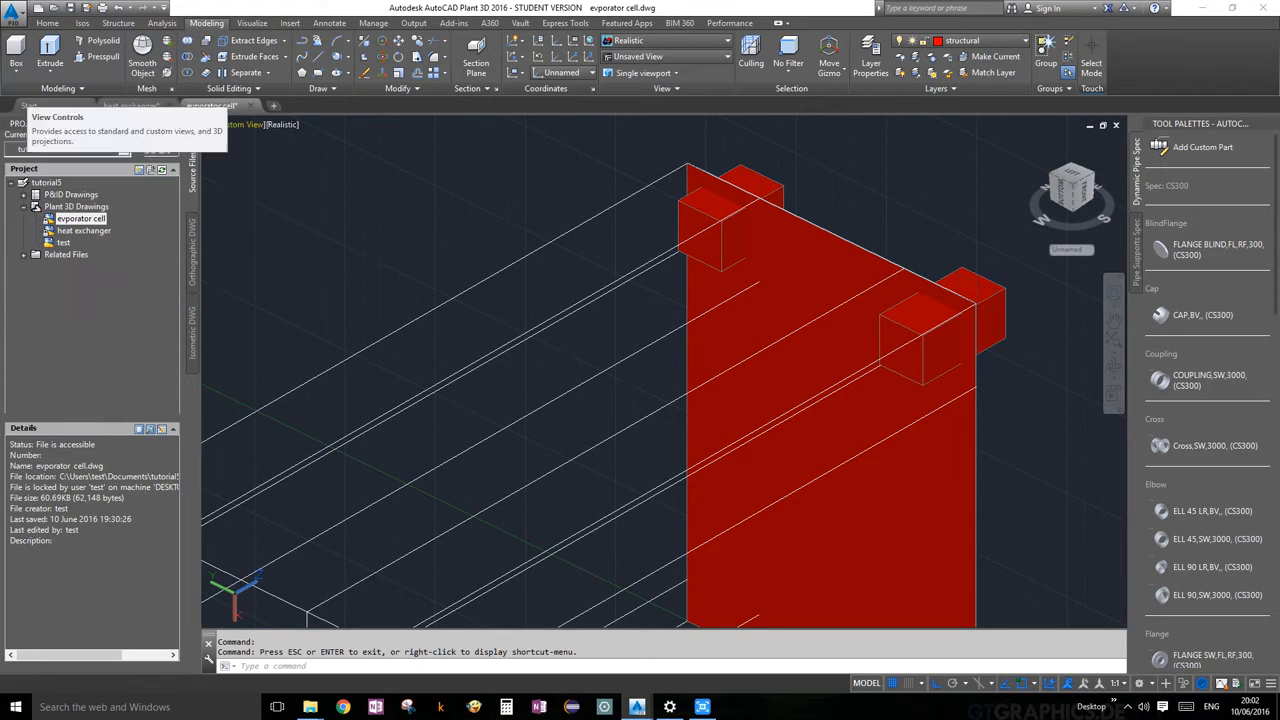
{"action": "left_click", "coordinate": [187, 56]}
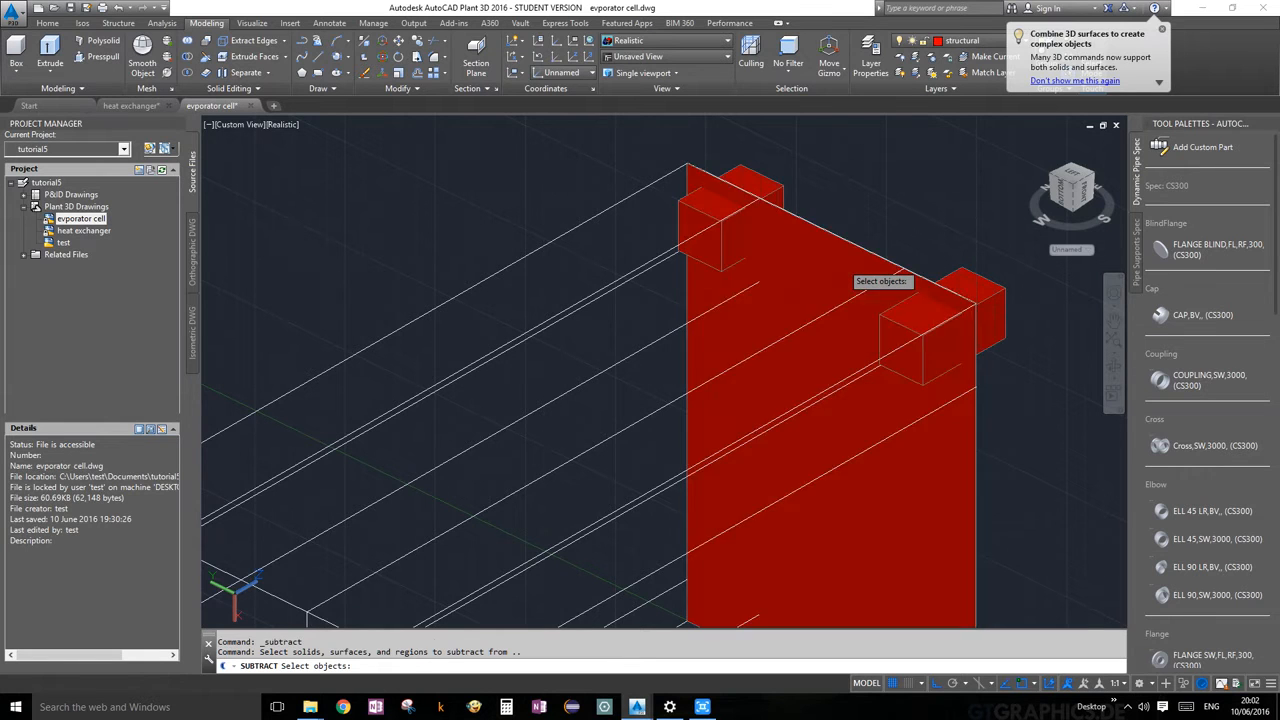
{"action": "left_click", "coordinate": [842, 263]}
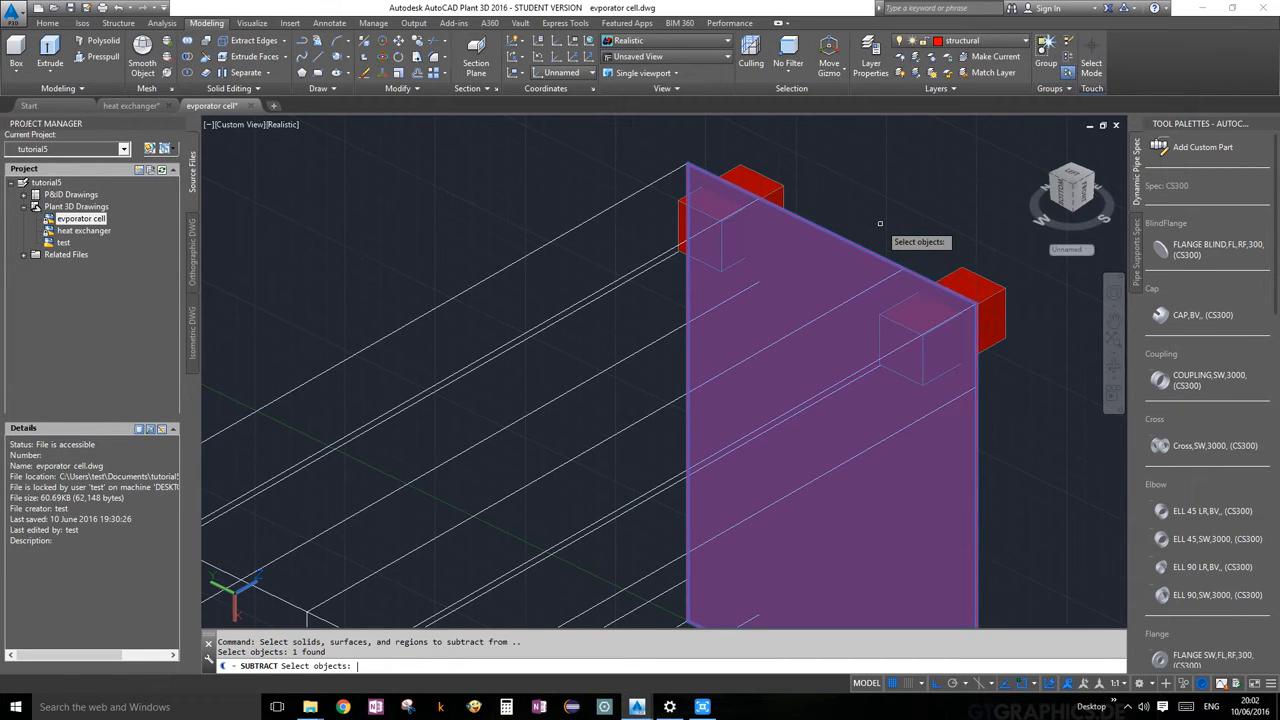
{"action": "key", "text": "Return"}
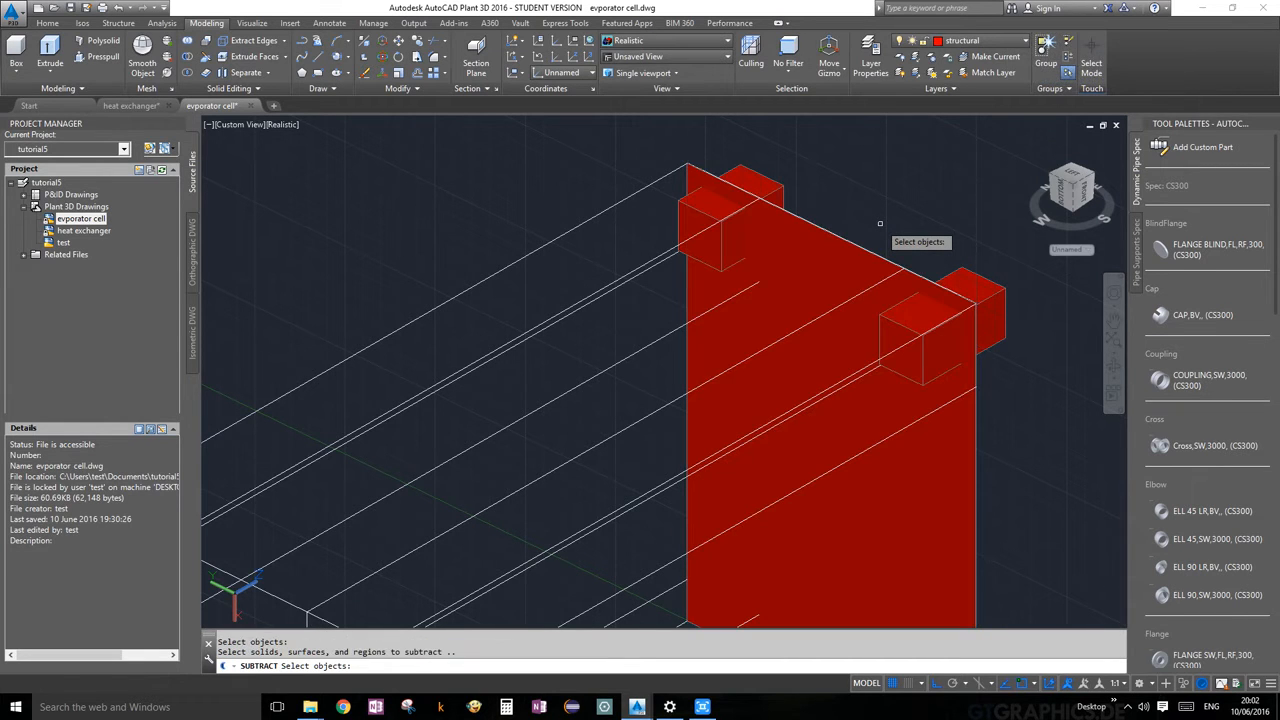
{"action": "left_click", "coordinate": [767, 182]}
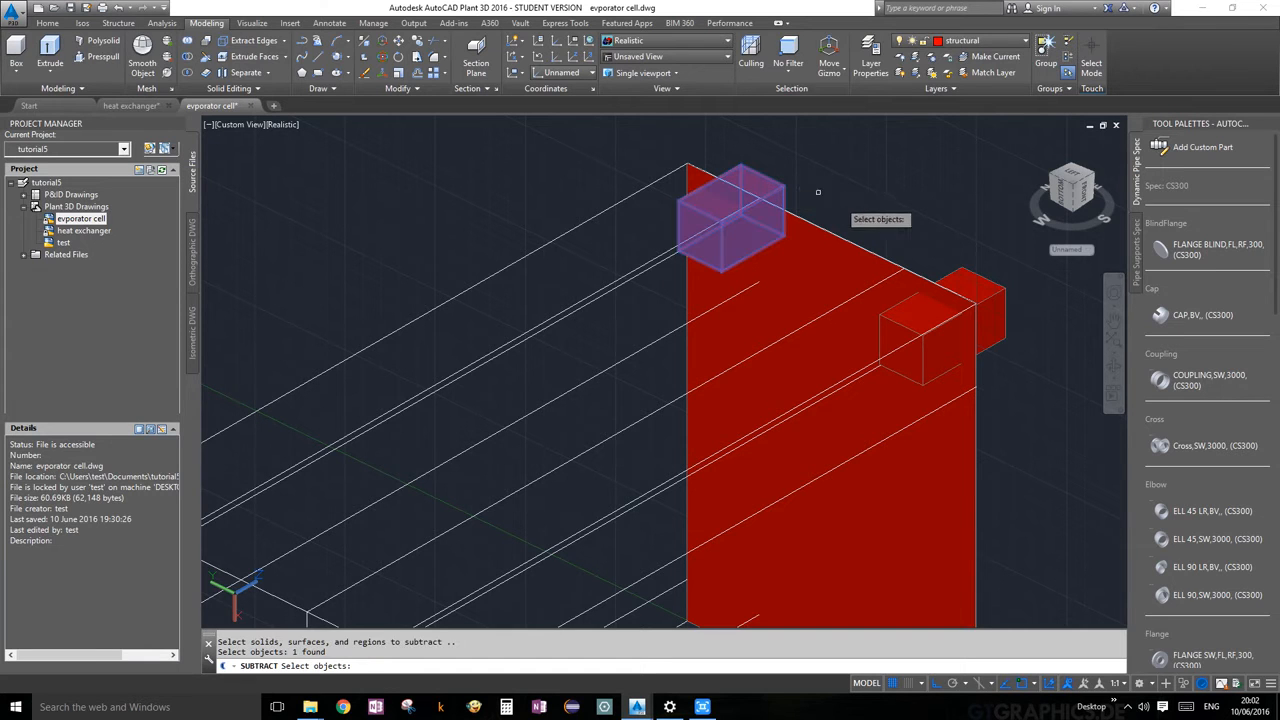
{"action": "left_click", "coordinate": [977, 280]}
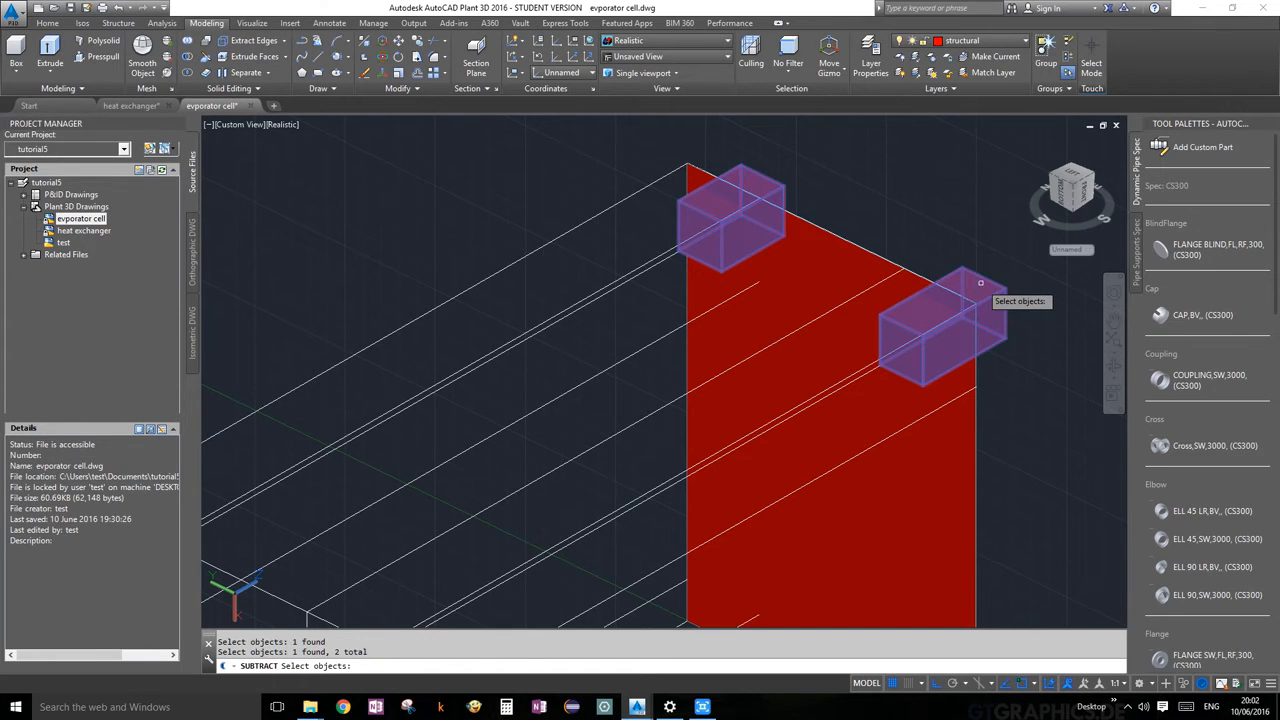
{"action": "key", "text": "Return"}
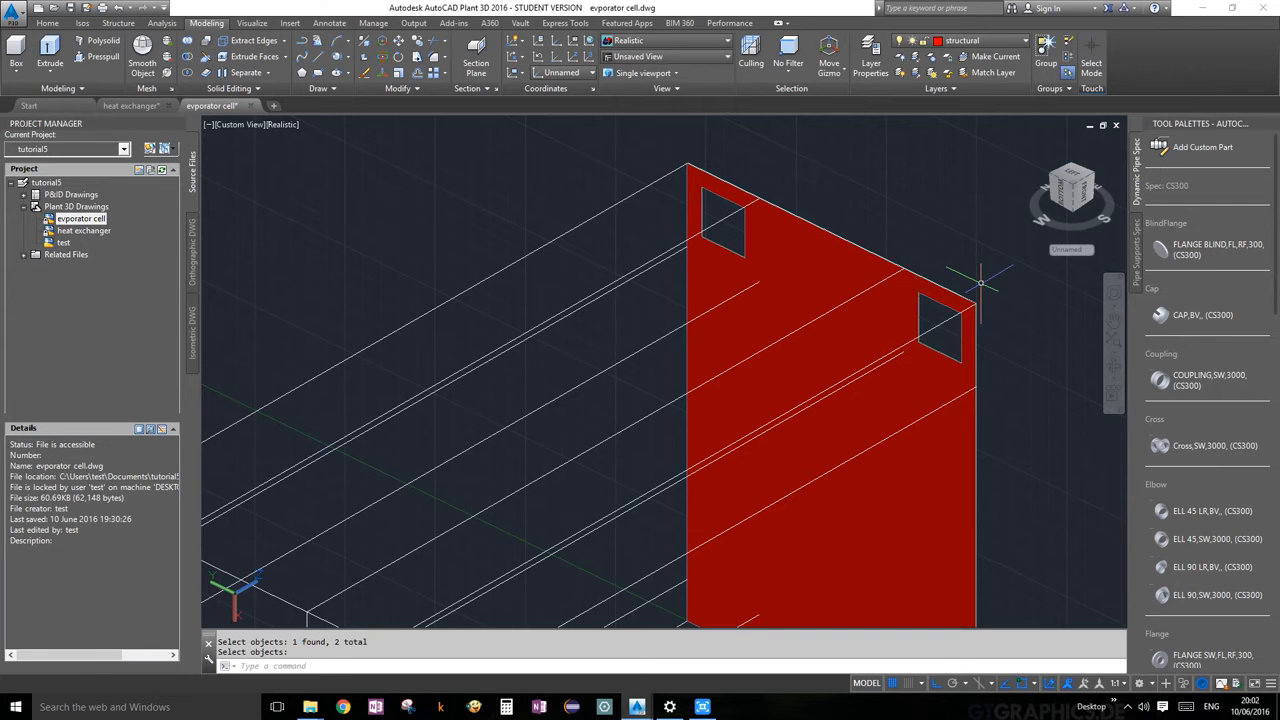
Show all hidden objects of the evaporator cell.
{"action": "left_click", "coordinate": [1116, 365]}
{"action": "left_click_drag", "start_coordinate": [1020, 363], "coordinate": [953, 365]}
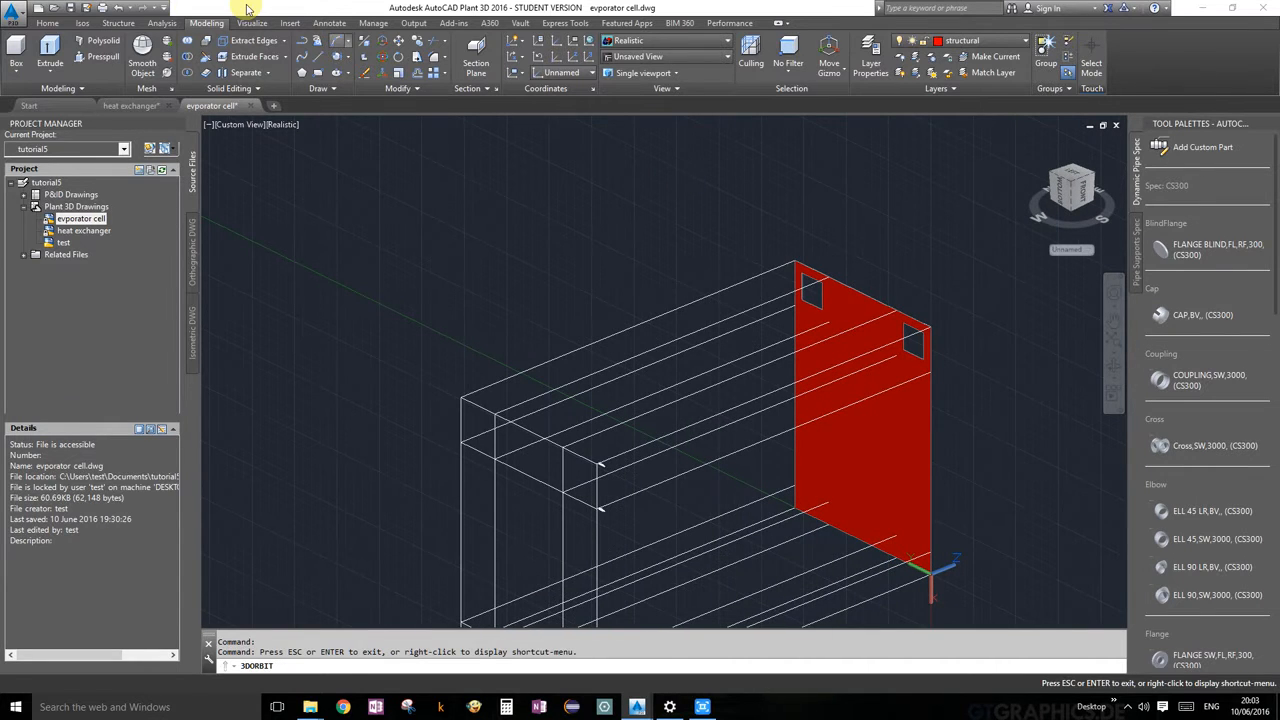
{"action": "left_click", "coordinate": [47, 22]}
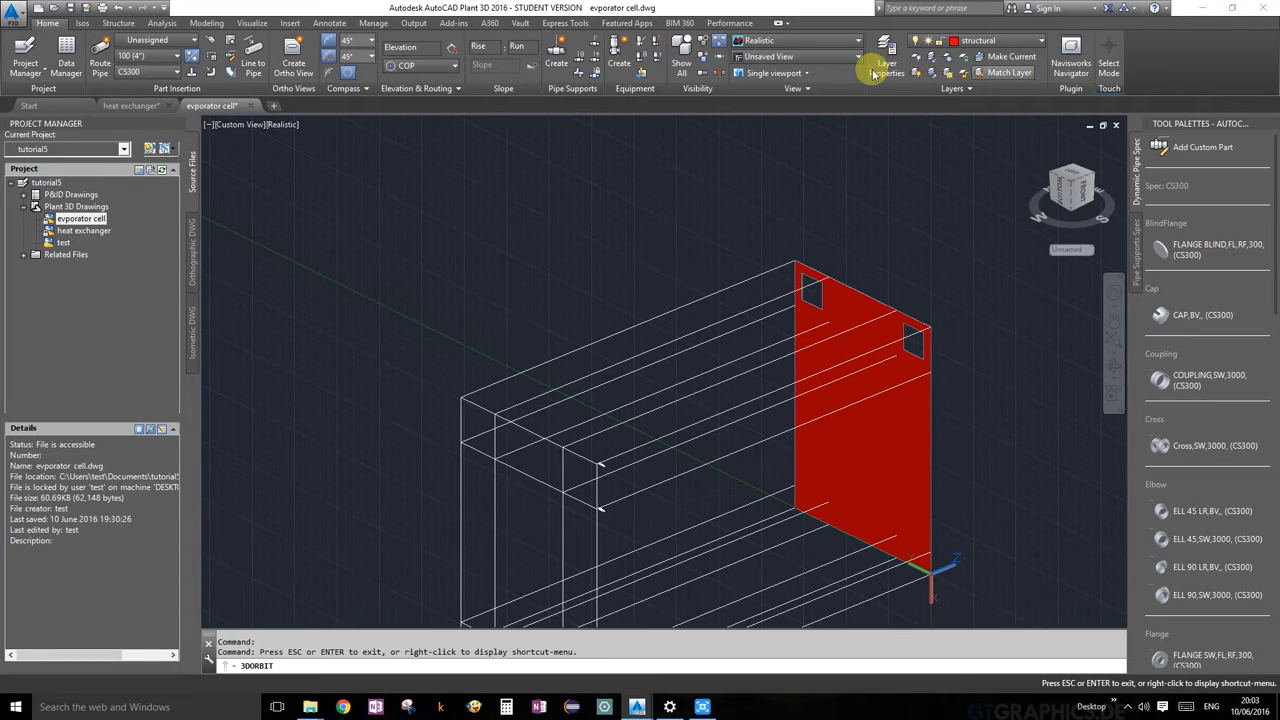
{"action": "left_click", "coordinate": [681, 52]}
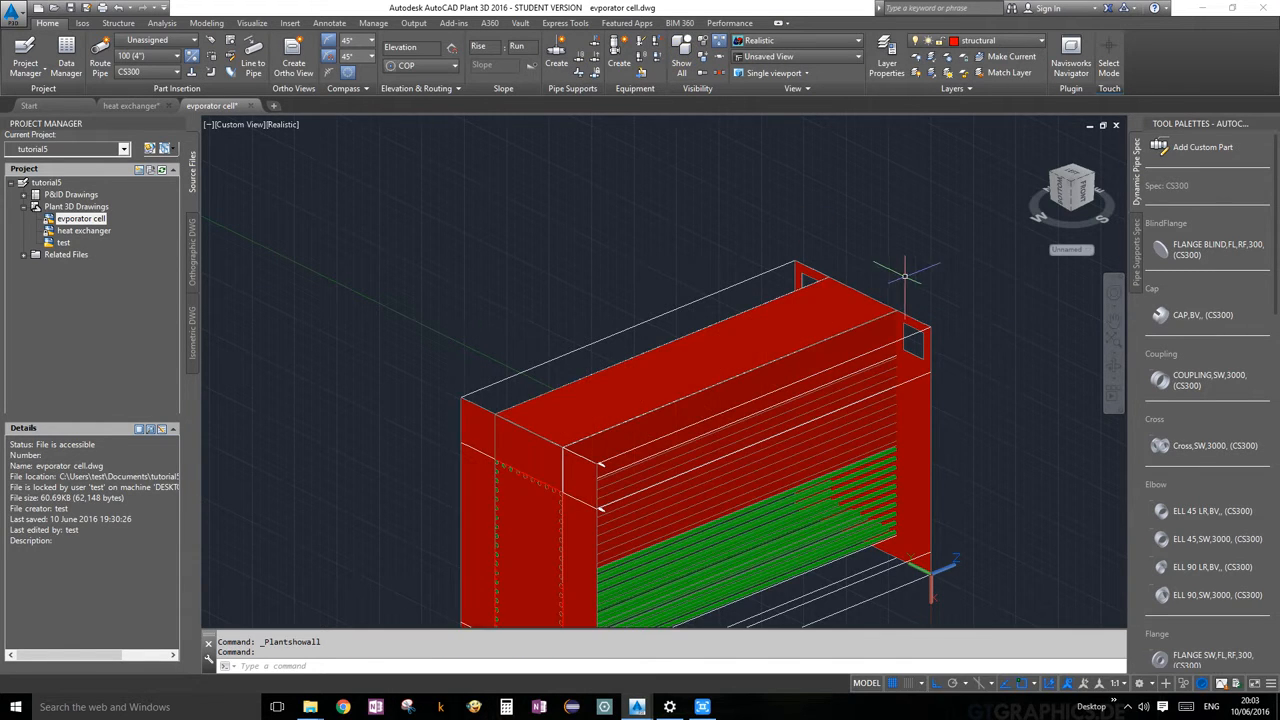
Examine the complete evaporator cell from several sides, including the tube bundle, the end plates and the two square openings.
{"action": "scroll", "coordinate": [905, 275], "scroll_direction": "down", "scroll_amount": 4}
{"action": "left_click", "coordinate": [1113, 363]}
{"action": "left_click_drag", "start_coordinate": [908, 366], "coordinate": [704, 404]}
{"action": "scroll", "coordinate": [810, 348], "scroll_direction": "up", "scroll_amount": 3}
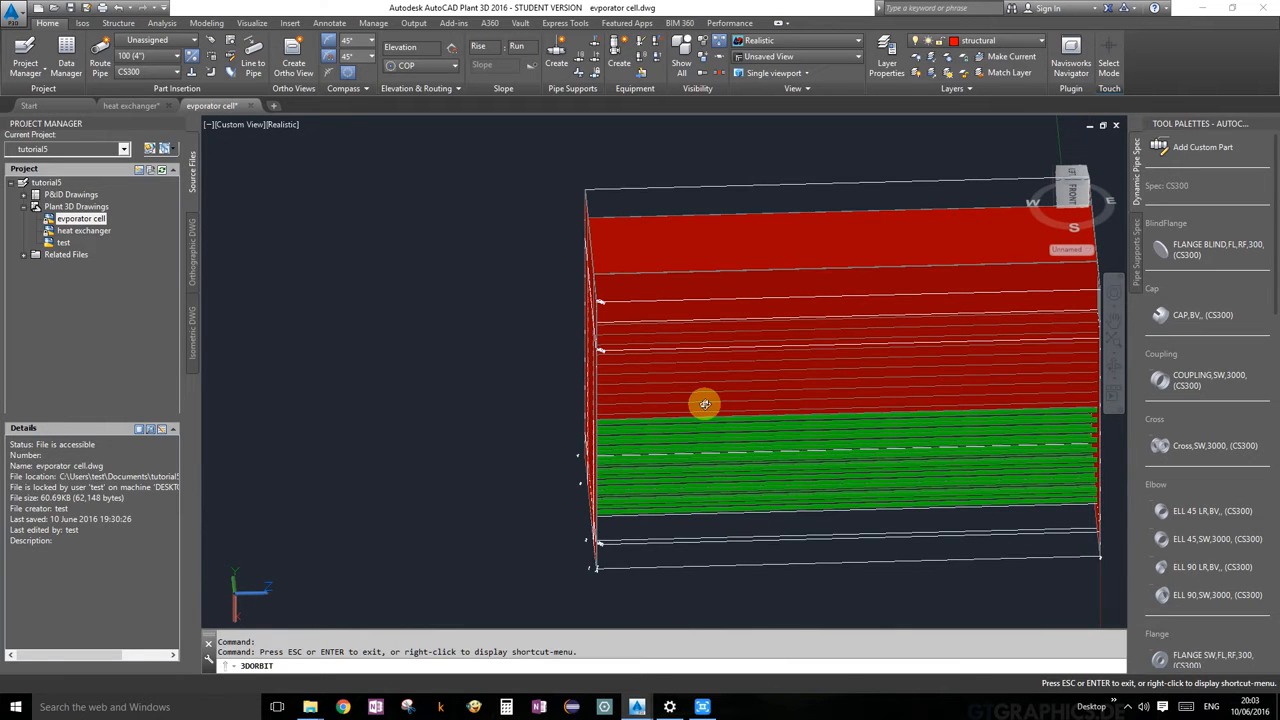
{"action": "key", "text": "Escape"}
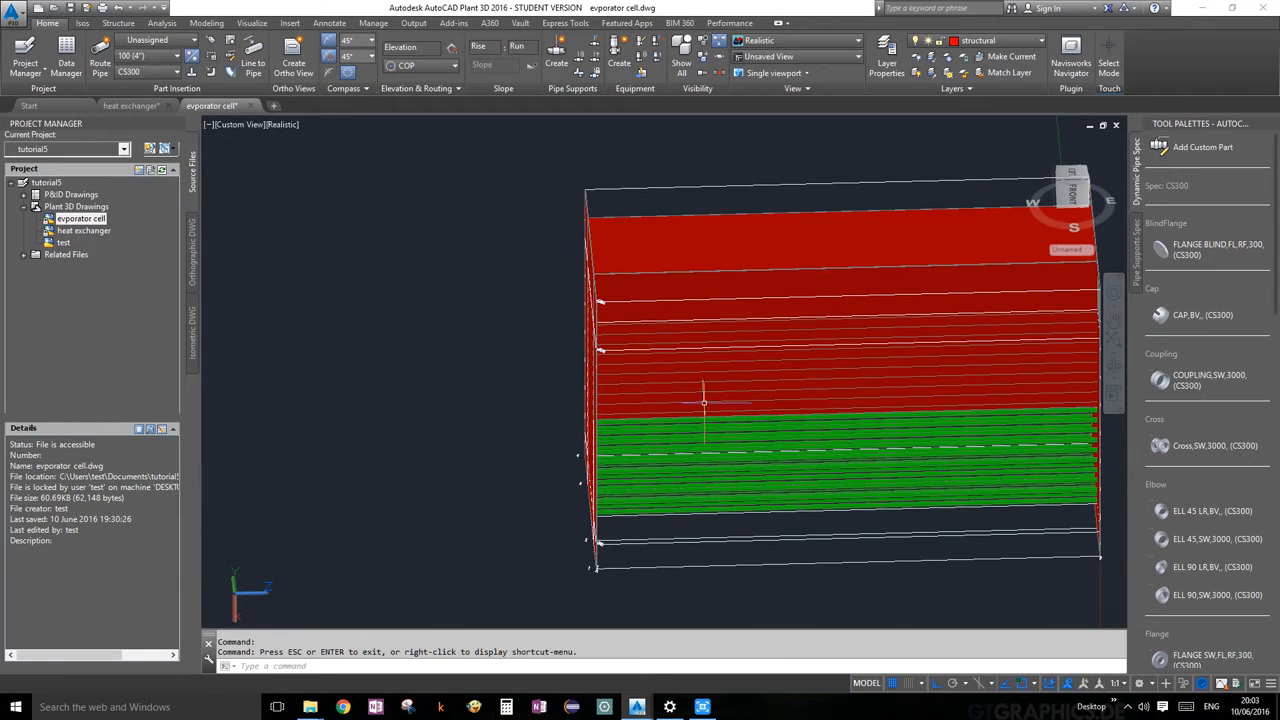
{"action": "left_click", "coordinate": [1113, 358]}
{"action": "left_click_drag", "start_coordinate": [906, 366], "coordinate": [992, 385]}
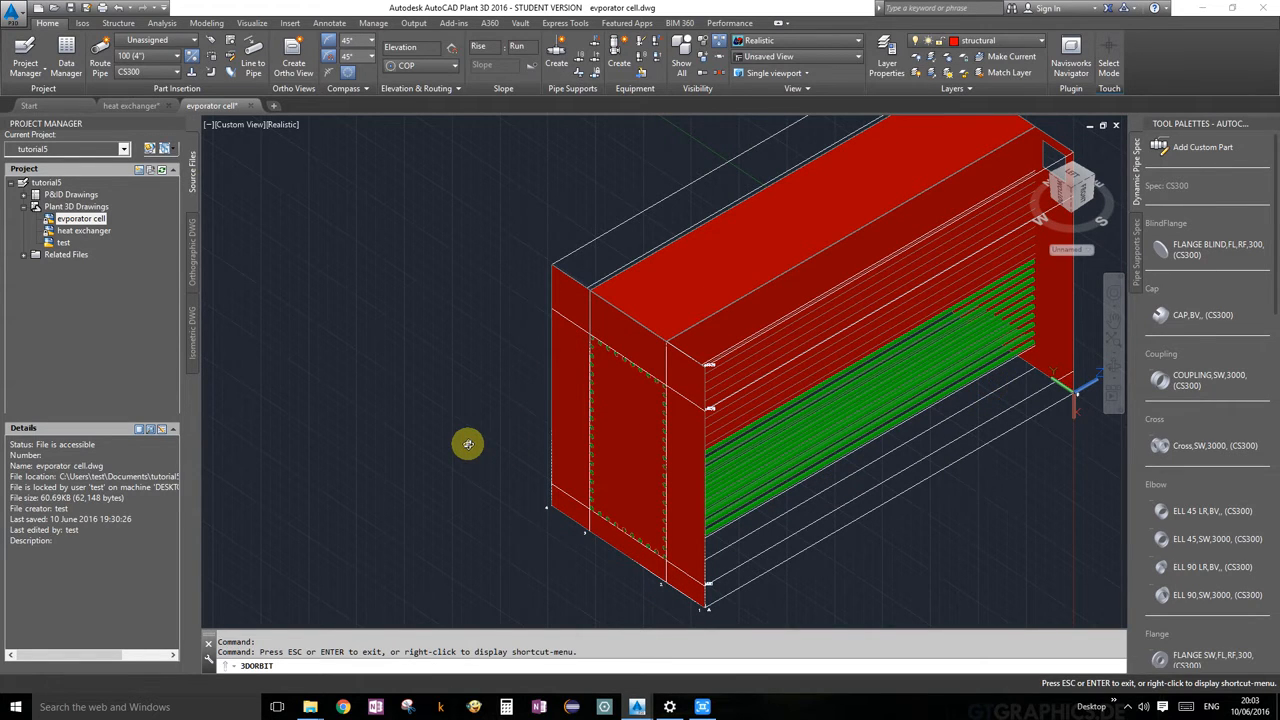
{"action": "key", "text": "Escape"}
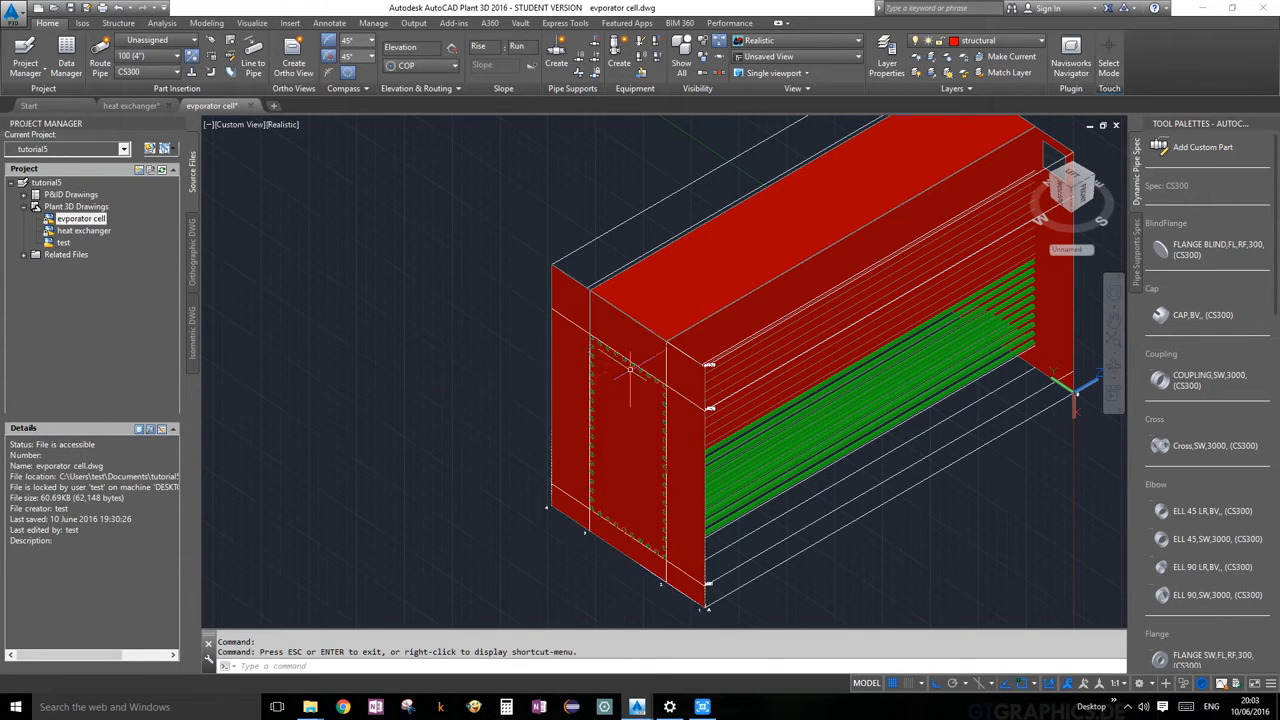
{"action": "left_click", "coordinate": [986, 208]}
{"action": "left_click", "coordinate": [257, 628]}
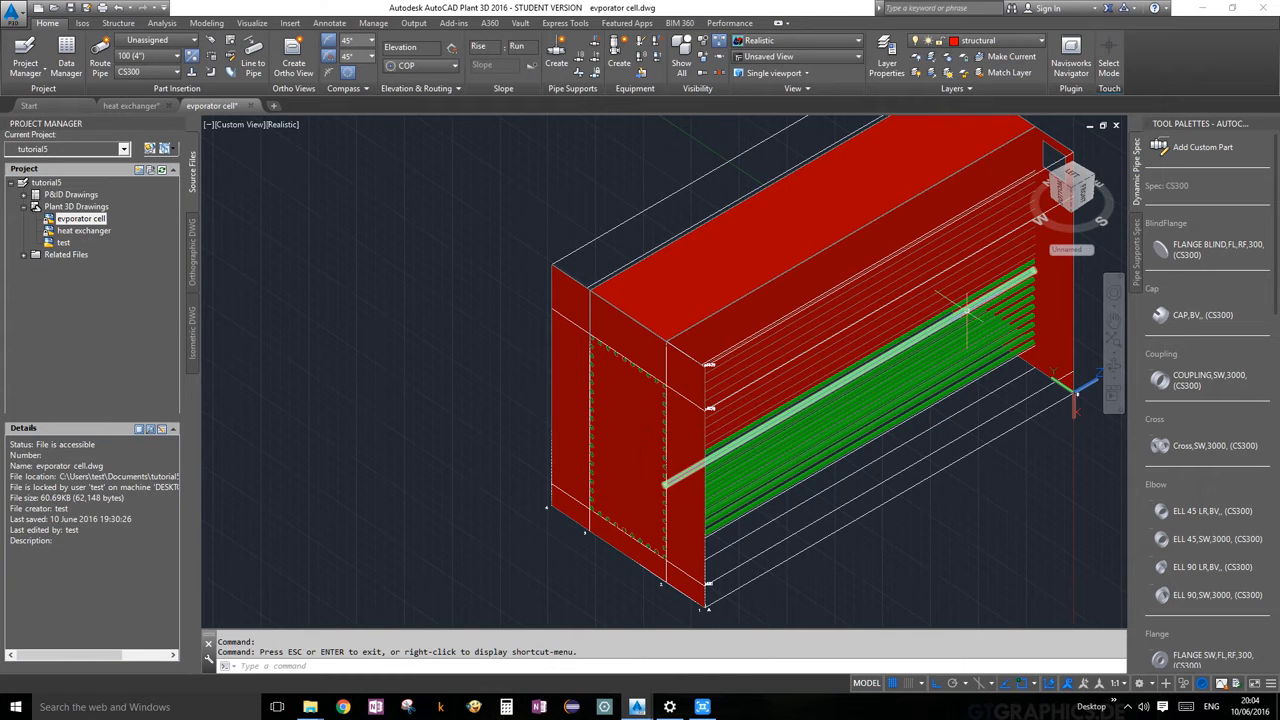
{"action": "left_click", "coordinate": [1060, 162]}
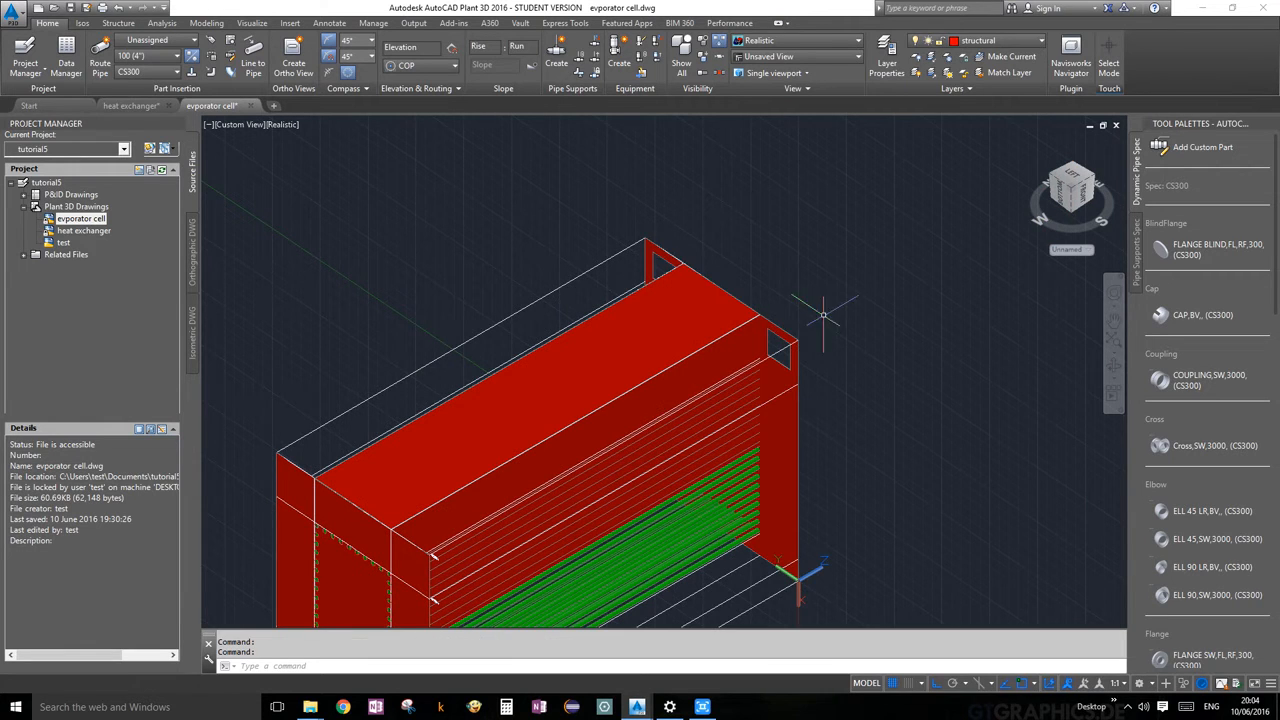
{"action": "scroll", "coordinate": [925, 281], "scroll_direction": "down", "scroll_amount": 2}
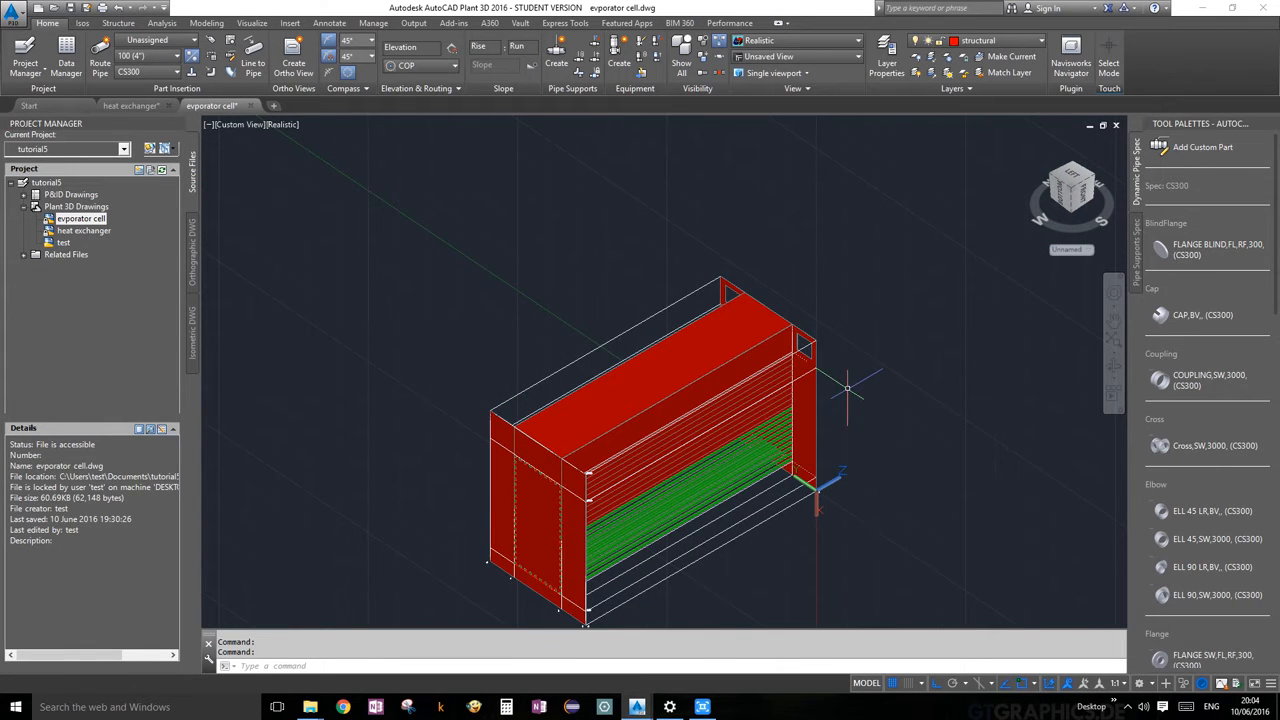
{"action": "scroll", "coordinate": [847, 388], "scroll_direction": "up", "scroll_amount": 2}
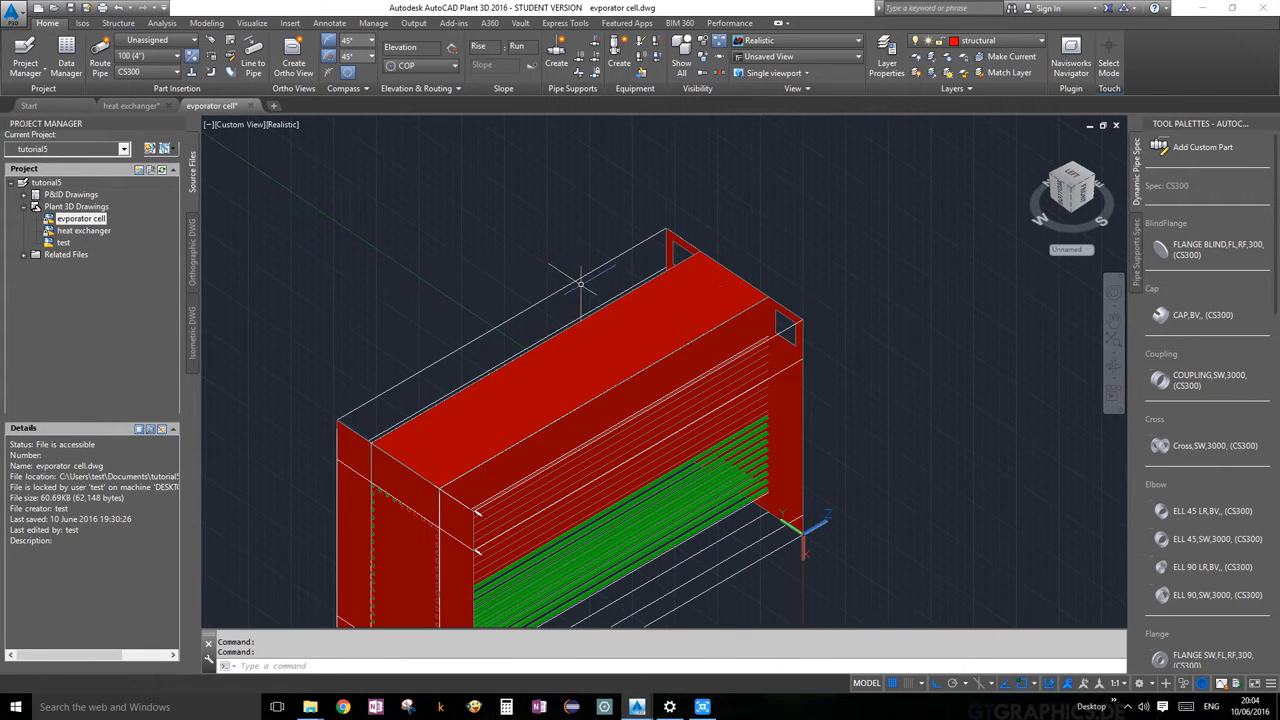
Isolate the structure grid so that the plates and tubes are hidden.
{"action": "middle_click_drag", "start_coordinate": [580, 283], "coordinate": [580, 160]}
{"action": "key", "text": "ctrl+a"}
{"action": "scroll", "coordinate": [962, 313], "scroll_direction": "down", "scroll_amount": 2}
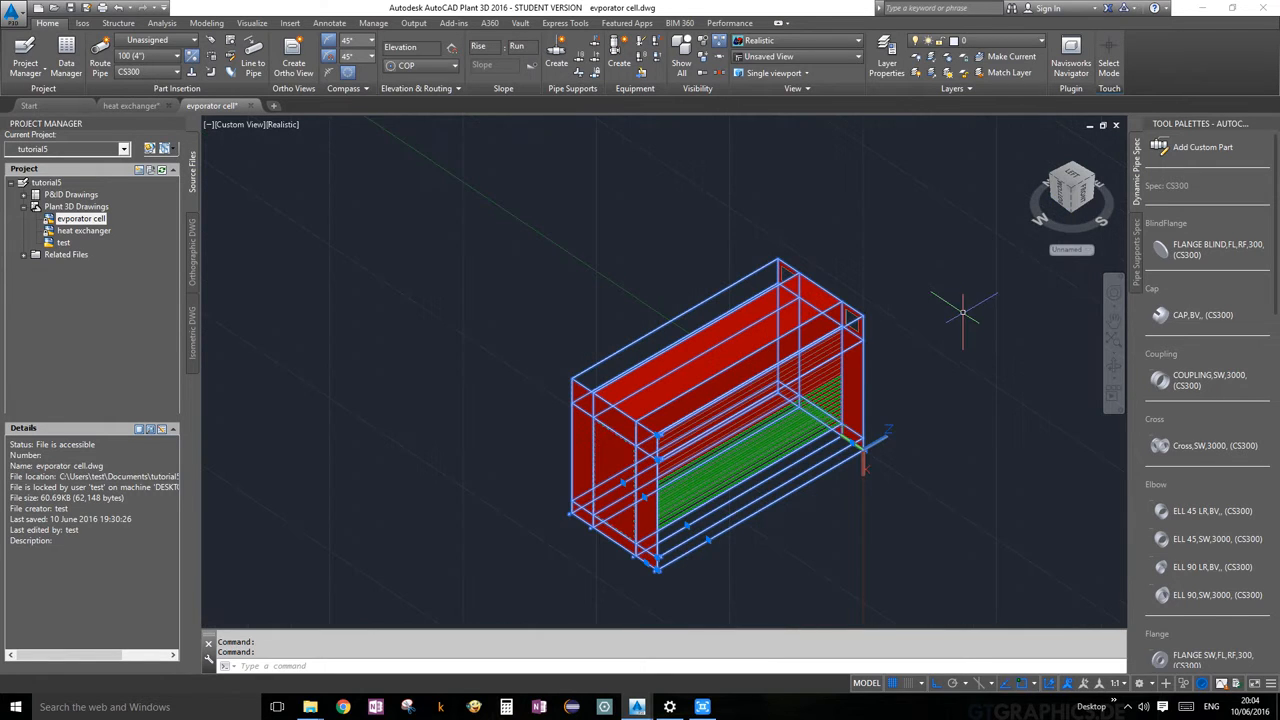
{"action": "middle_click_drag", "start_coordinate": [962, 313], "coordinate": [945, 226]}
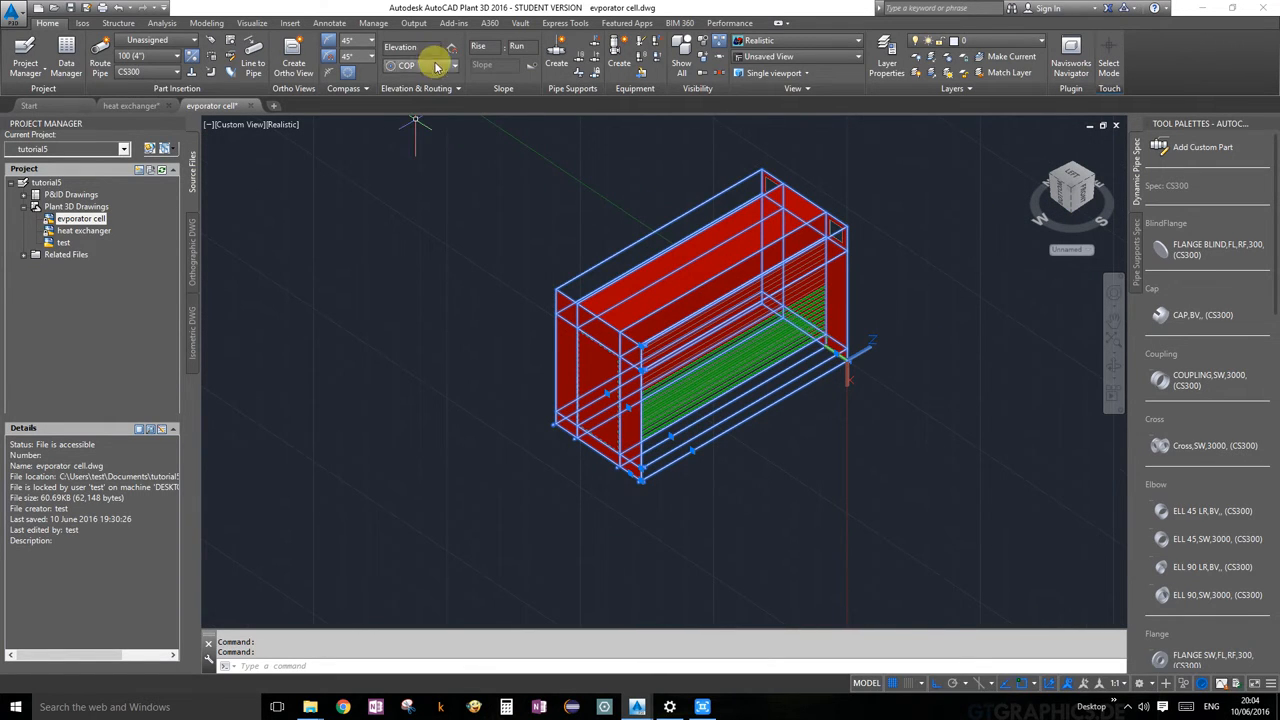
{"action": "left_click", "coordinate": [700, 42]}
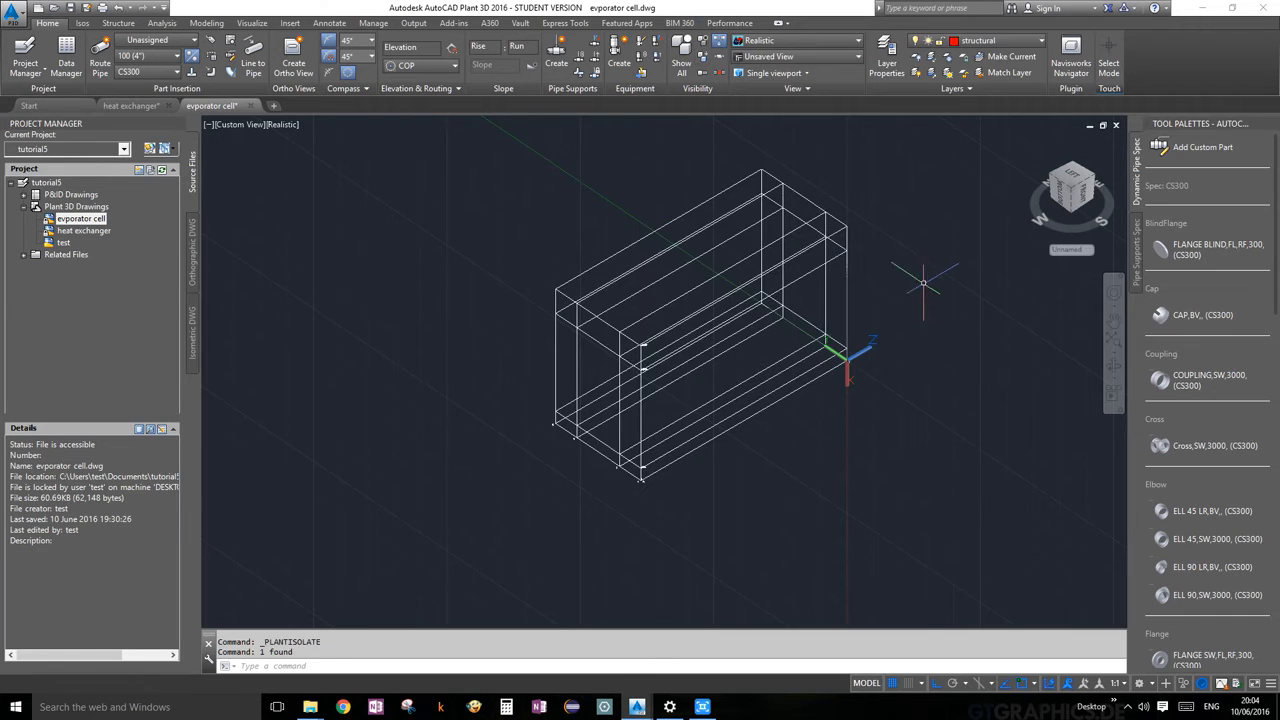
Make the demister layer the current layer.
{"action": "scroll", "coordinate": [896, 293], "scroll_direction": "up", "scroll_amount": 2}
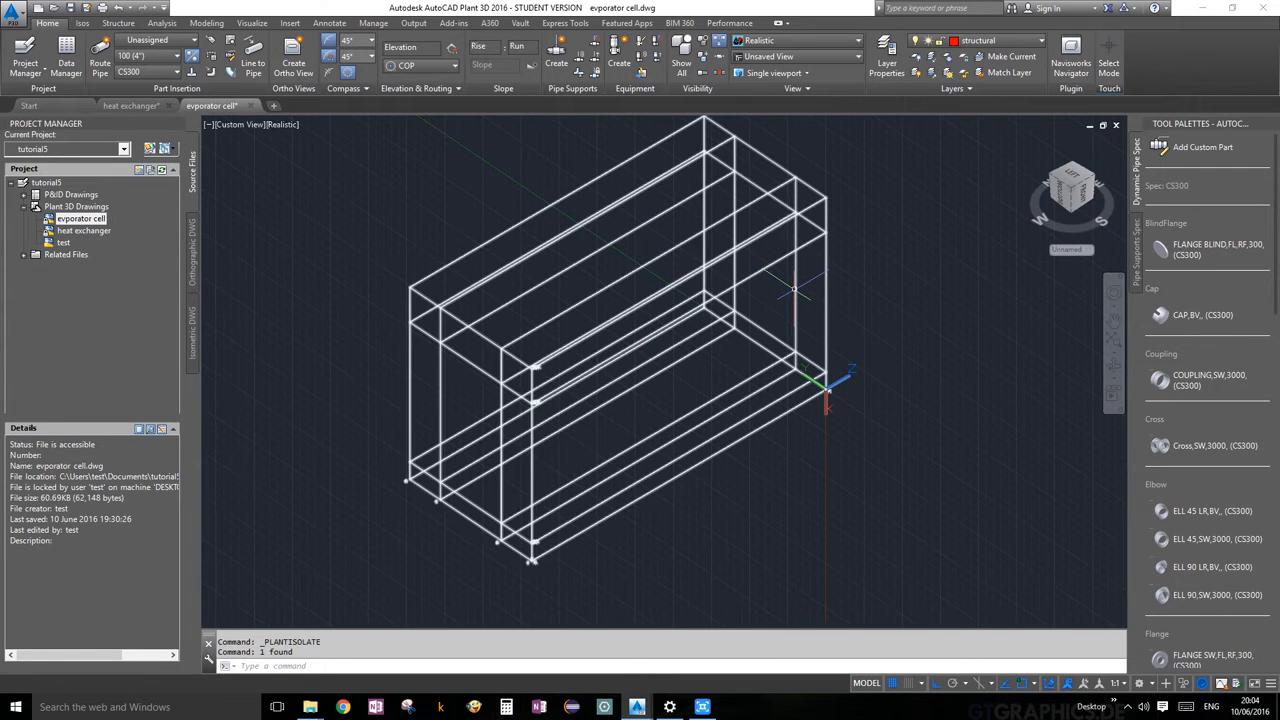
{"action": "left_click", "coordinate": [1114, 365]}
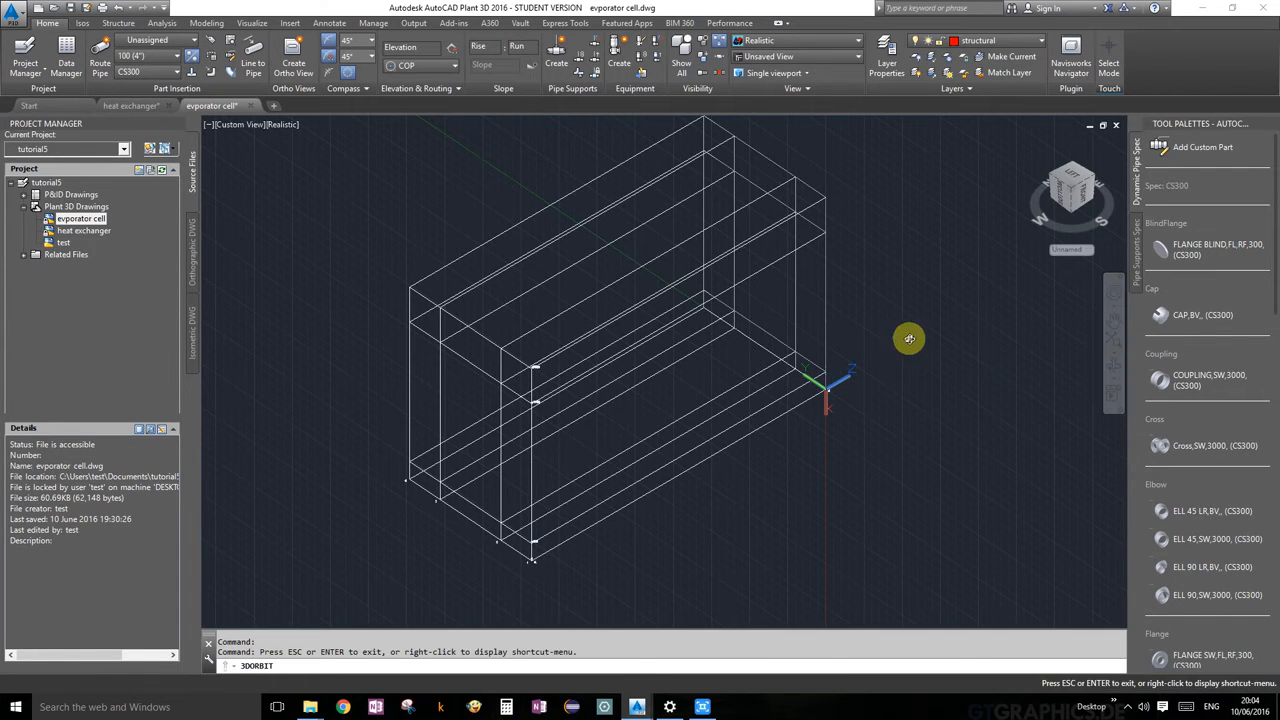
{"action": "mouse_move", "coordinate": [950, 313]}
{"action": "left_mouse_down"}
{"action": "mouse_move", "coordinate": [966, 294]}
{"action": "mouse_move", "coordinate": [941, 296]}
{"action": "left_mouse_up"}
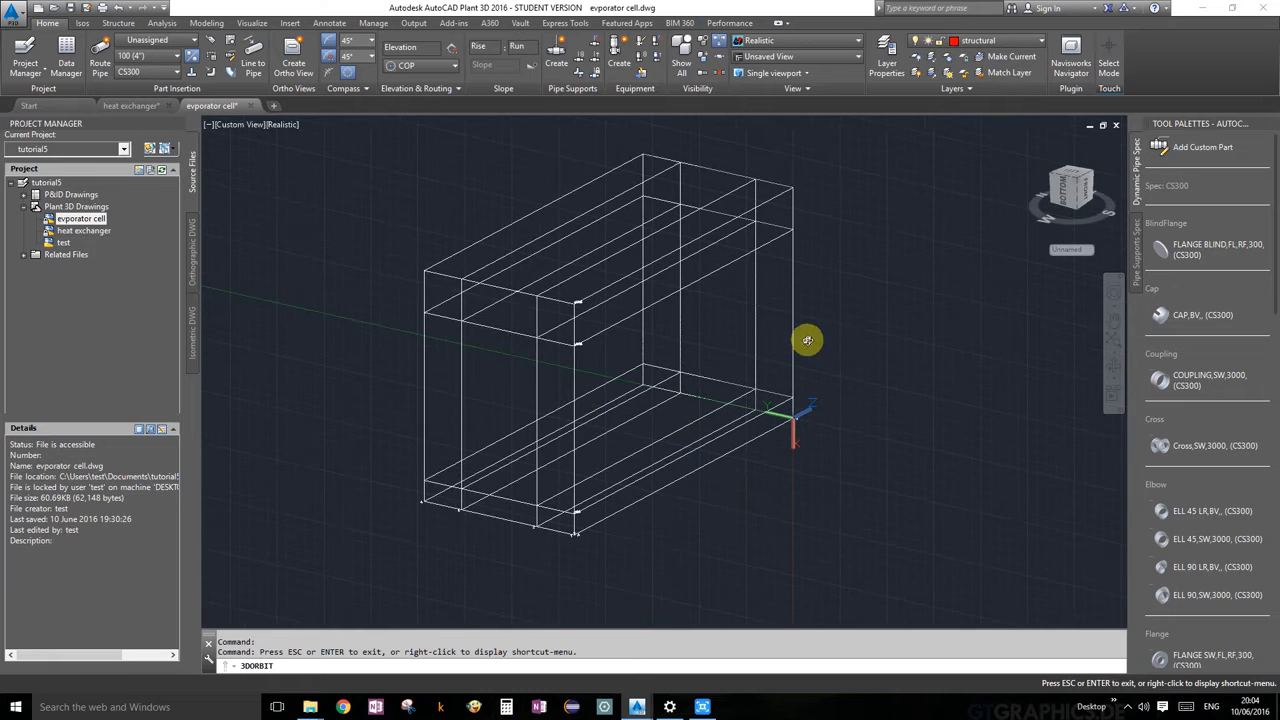
{"action": "key", "text": "Escape"}
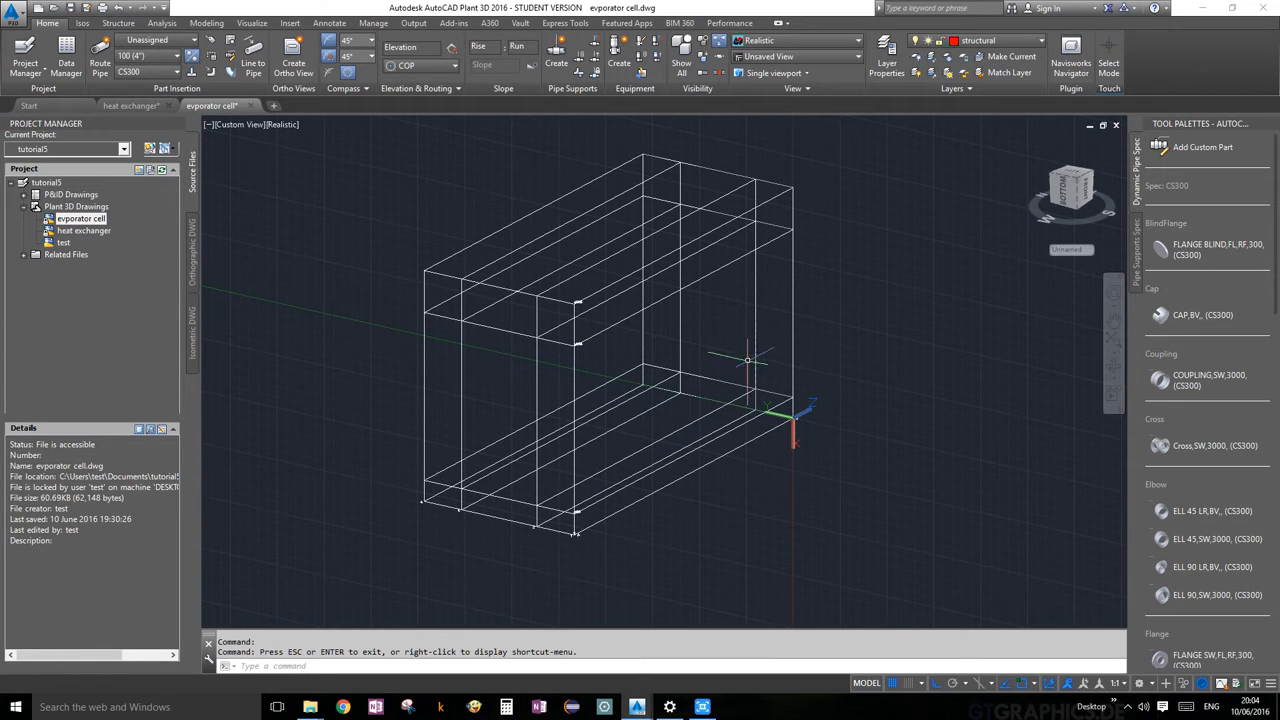
{"action": "left_click", "coordinate": [1042, 44]}
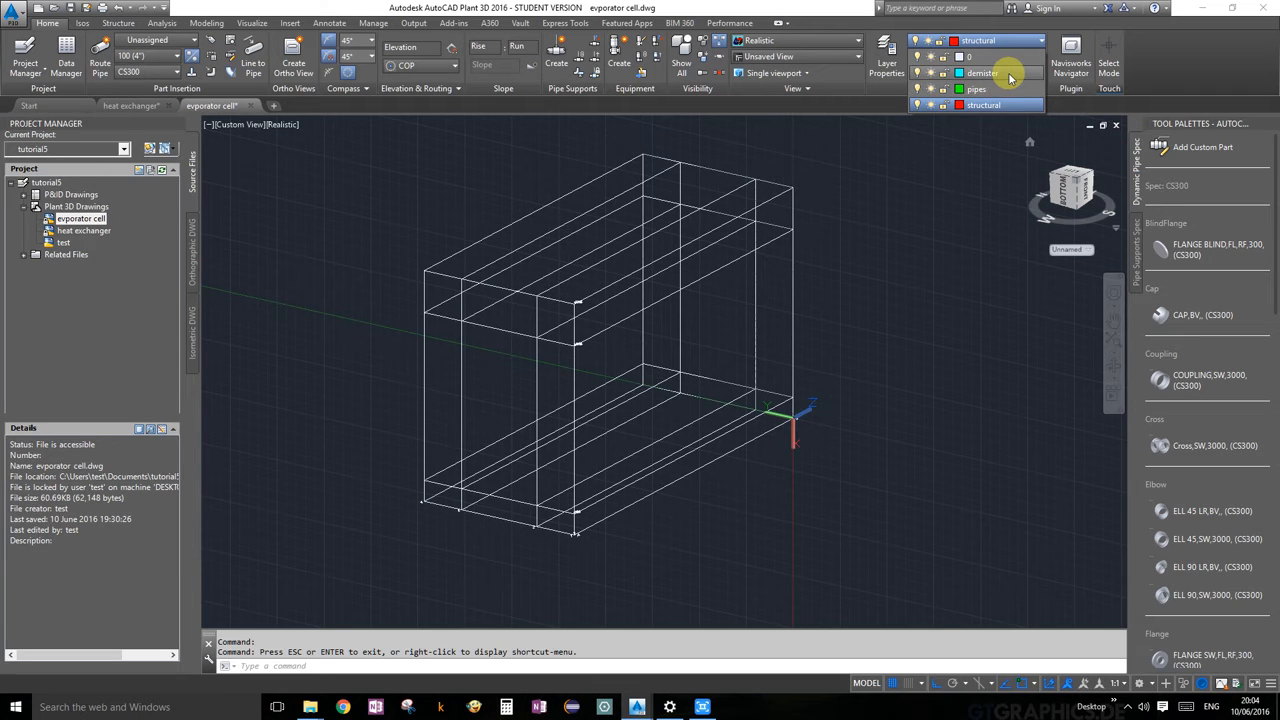
{"action": "left_click", "coordinate": [1010, 74]}
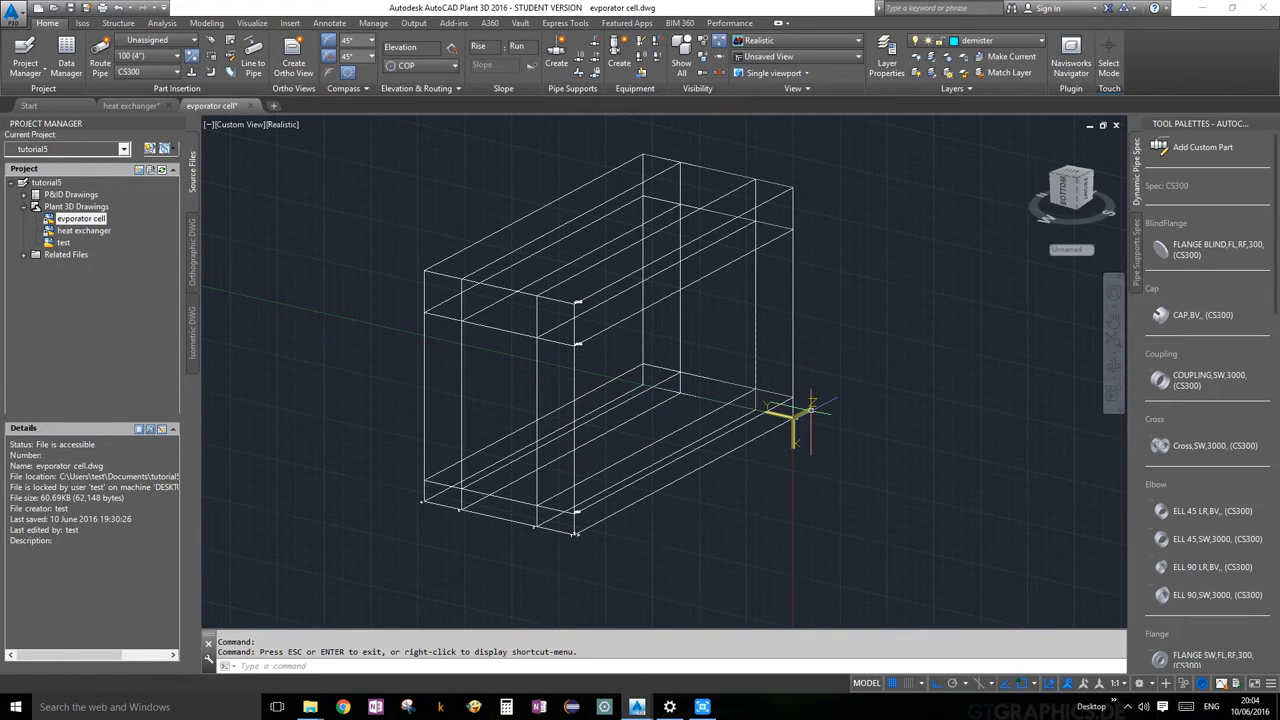
Redirect the UCS Z axis upward along the vertical grid line at the origin corner.
{"action": "mouse_move", "coordinate": [812, 408]}
{"action": "left_click", "coordinate": [860, 427]}
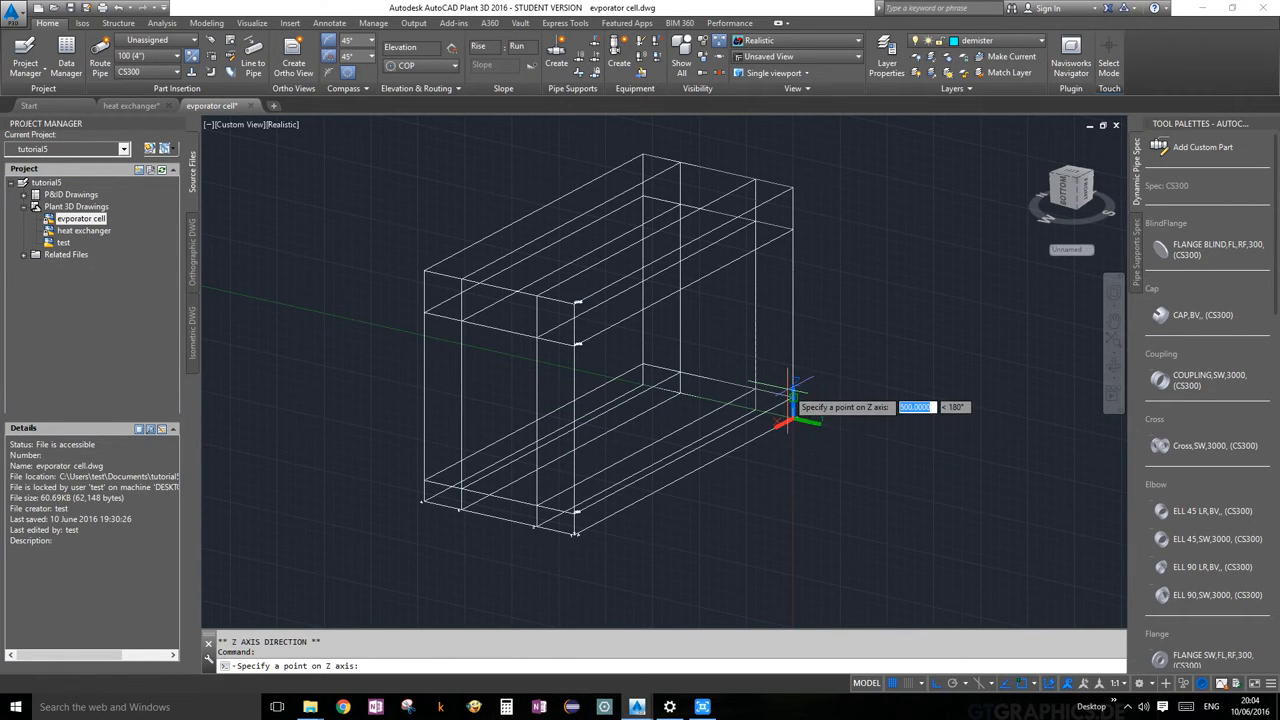
{"action": "left_click", "coordinate": [790, 378]}
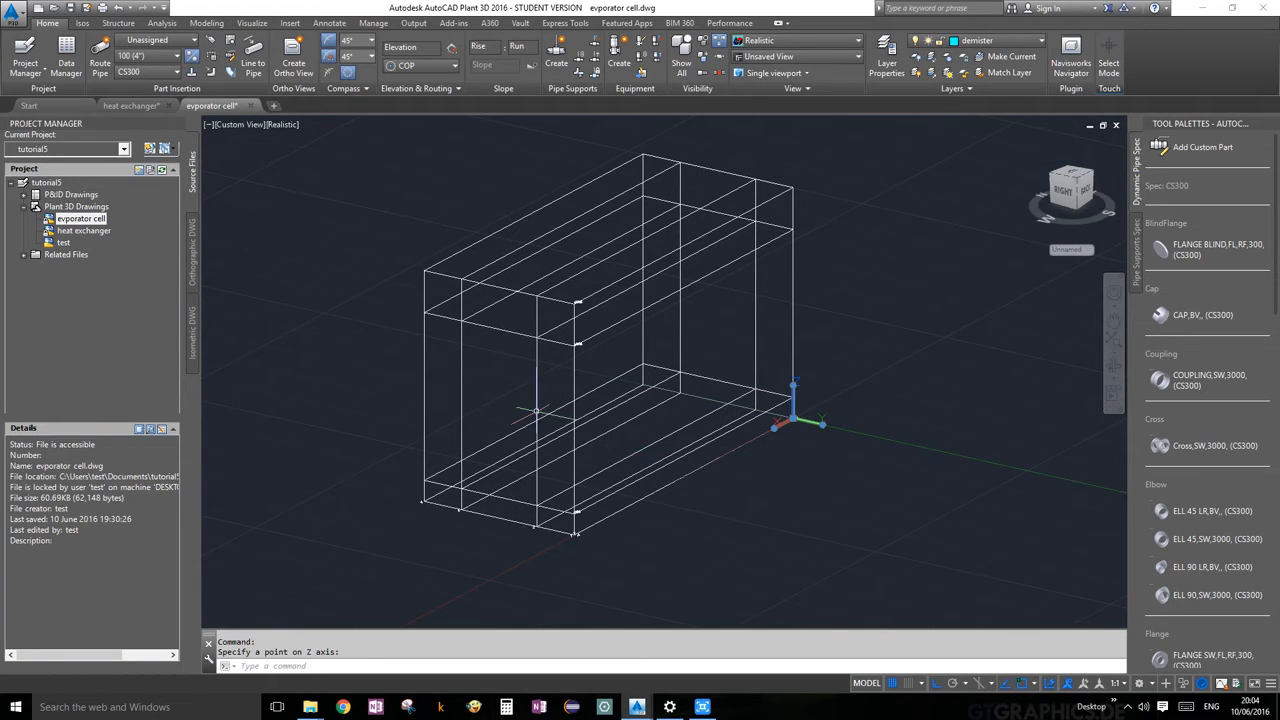
Draw a demister box 200 high along the cell's outer grid bay, from the vertical grid line's midpoint to the inner line's midpoint at the opposite end.
{"action": "left_click", "coordinate": [203, 23]}
{"action": "left_click", "coordinate": [16, 52]}
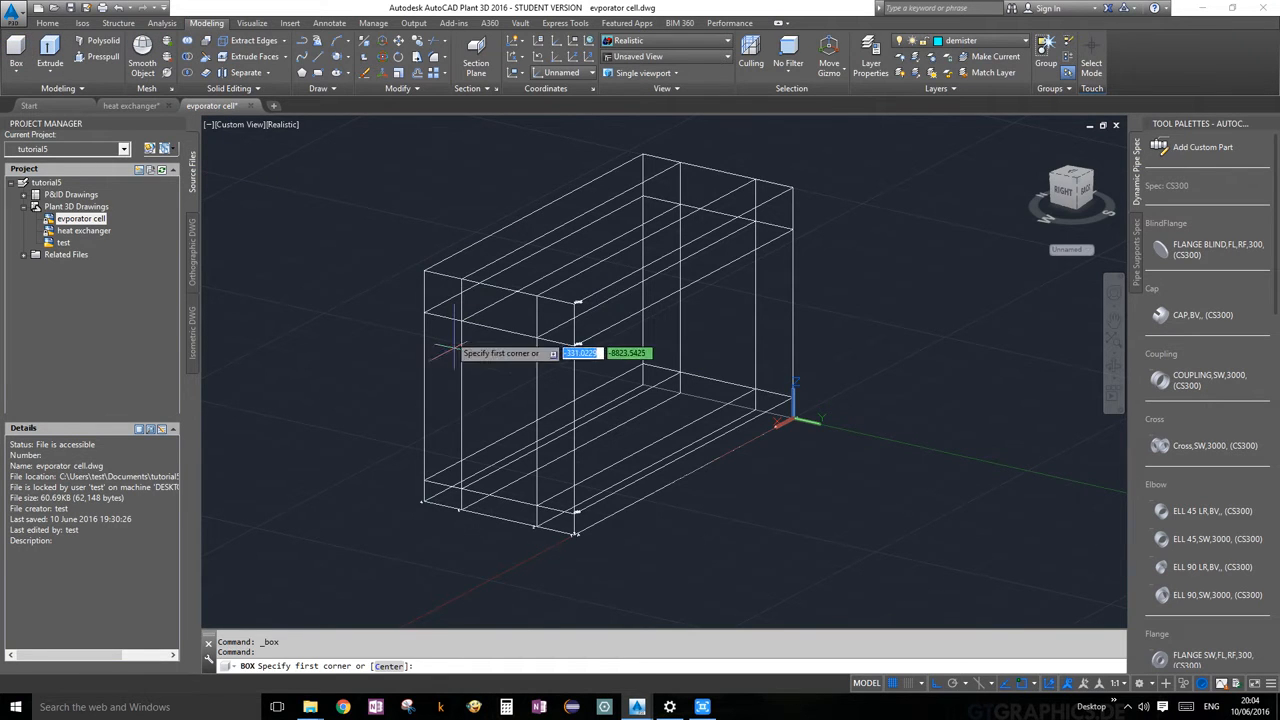
{"action": "scroll", "coordinate": [560, 438], "scroll_direction": "up", "scroll_amount": 4}
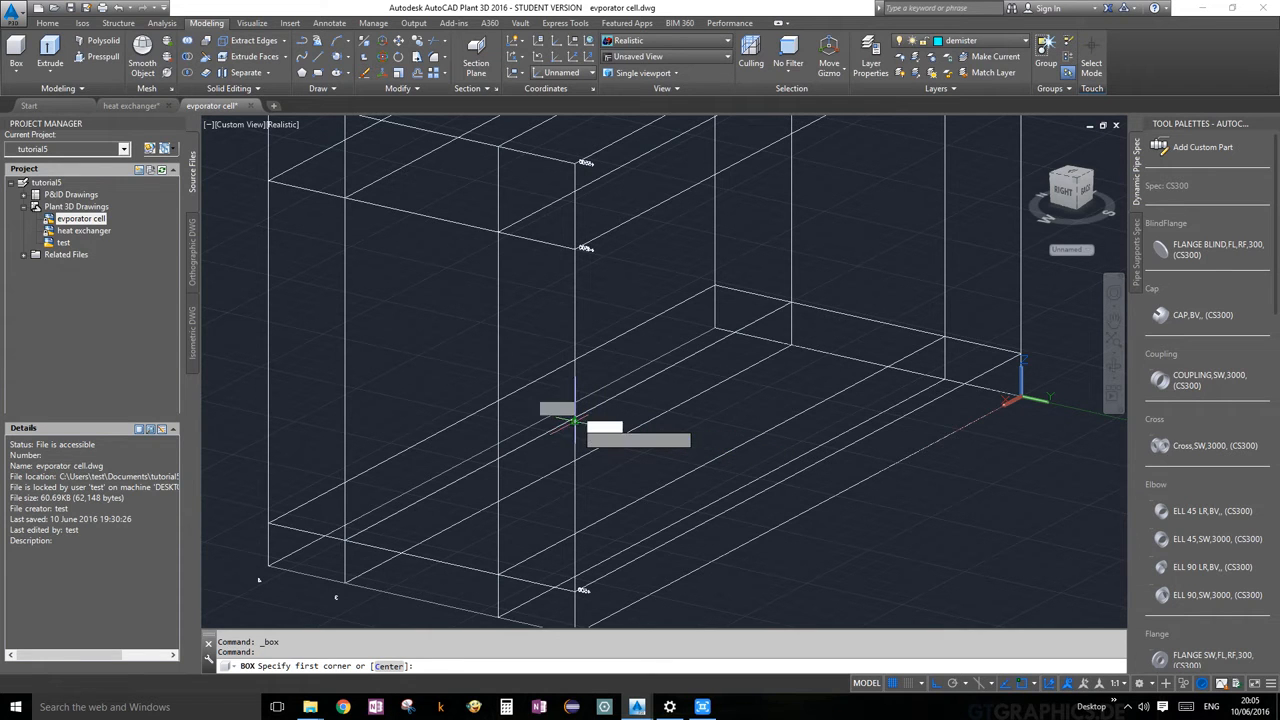
{"action": "left_click", "coordinate": [574, 420]}
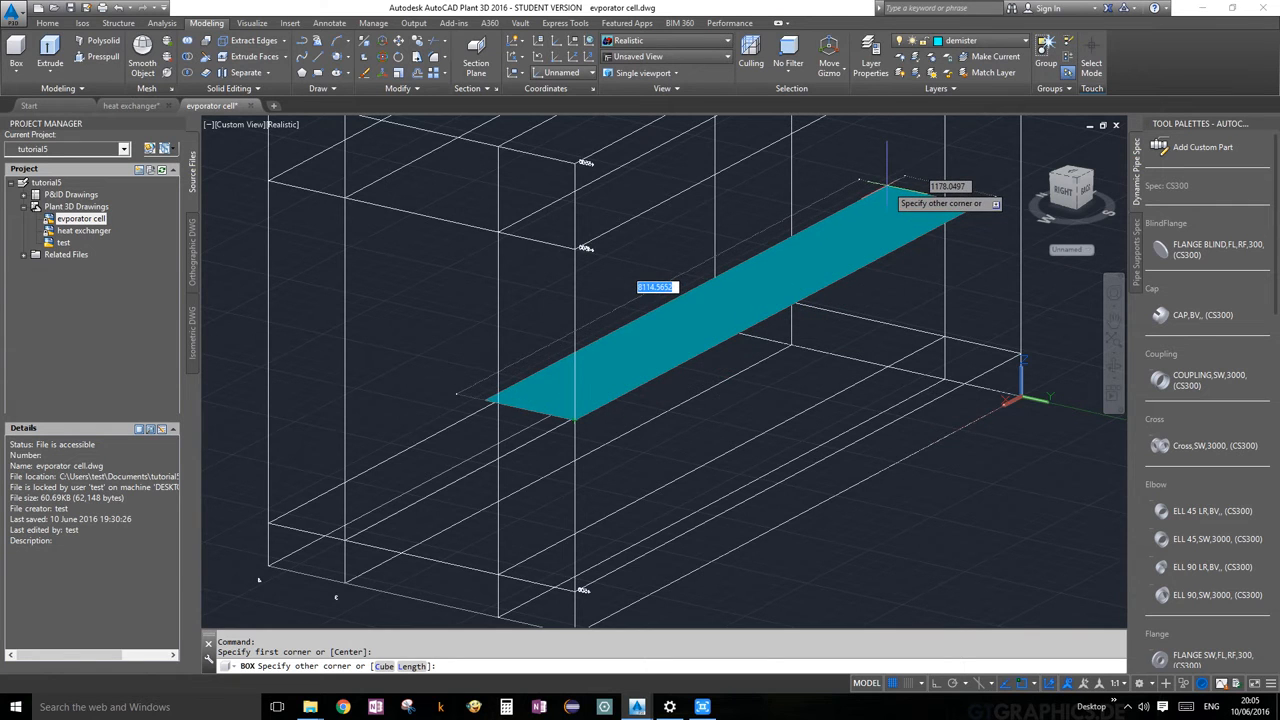
{"action": "scroll", "coordinate": [895, 195], "scroll_direction": "down", "scroll_amount": 3}
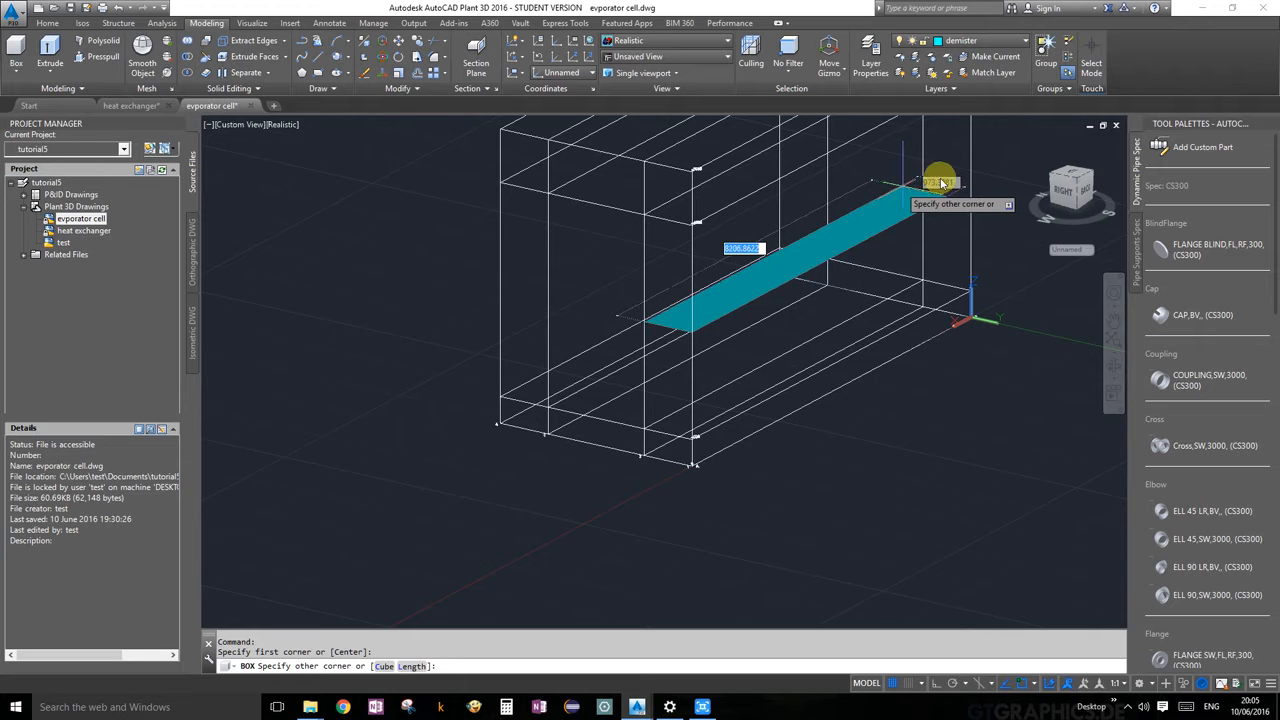
{"action": "scroll", "coordinate": [928, 175], "scroll_direction": "up", "scroll_amount": 2}
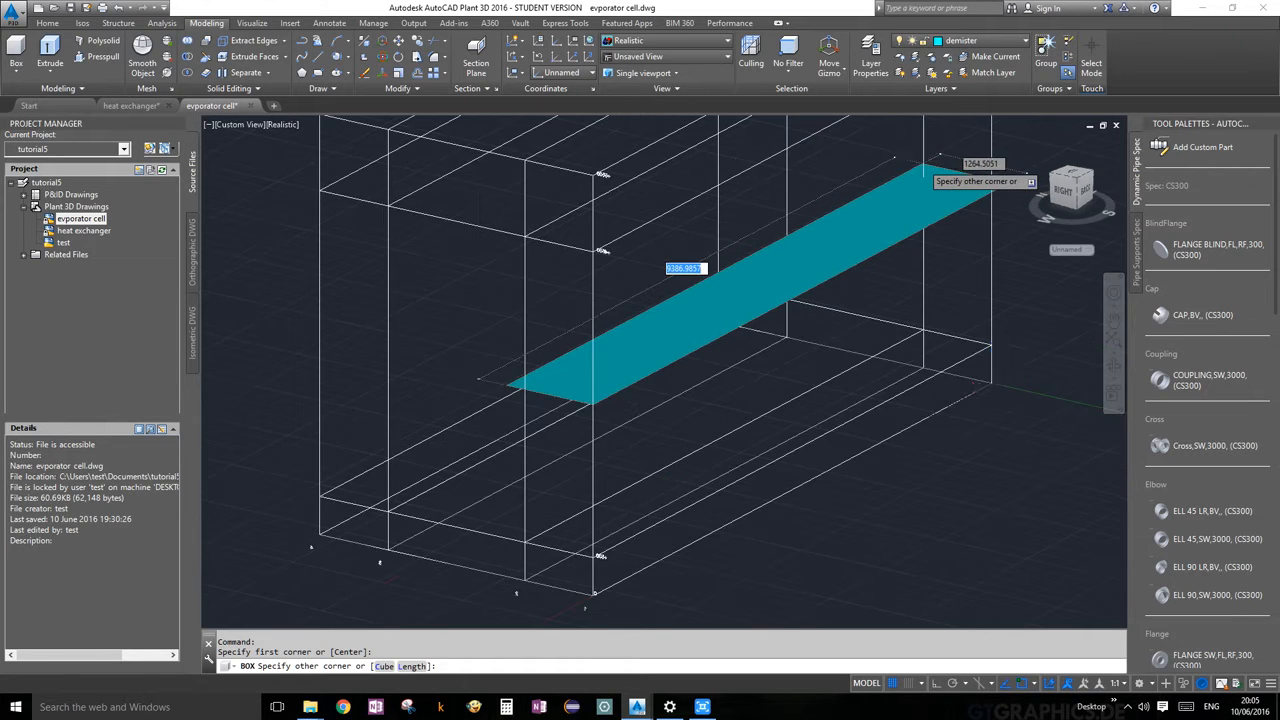
{"action": "scroll", "coordinate": [923, 164], "scroll_direction": "up", "scroll_amount": 2}
{"action": "middle_click_drag", "start_coordinate": [923, 164], "coordinate": [902, 362]}
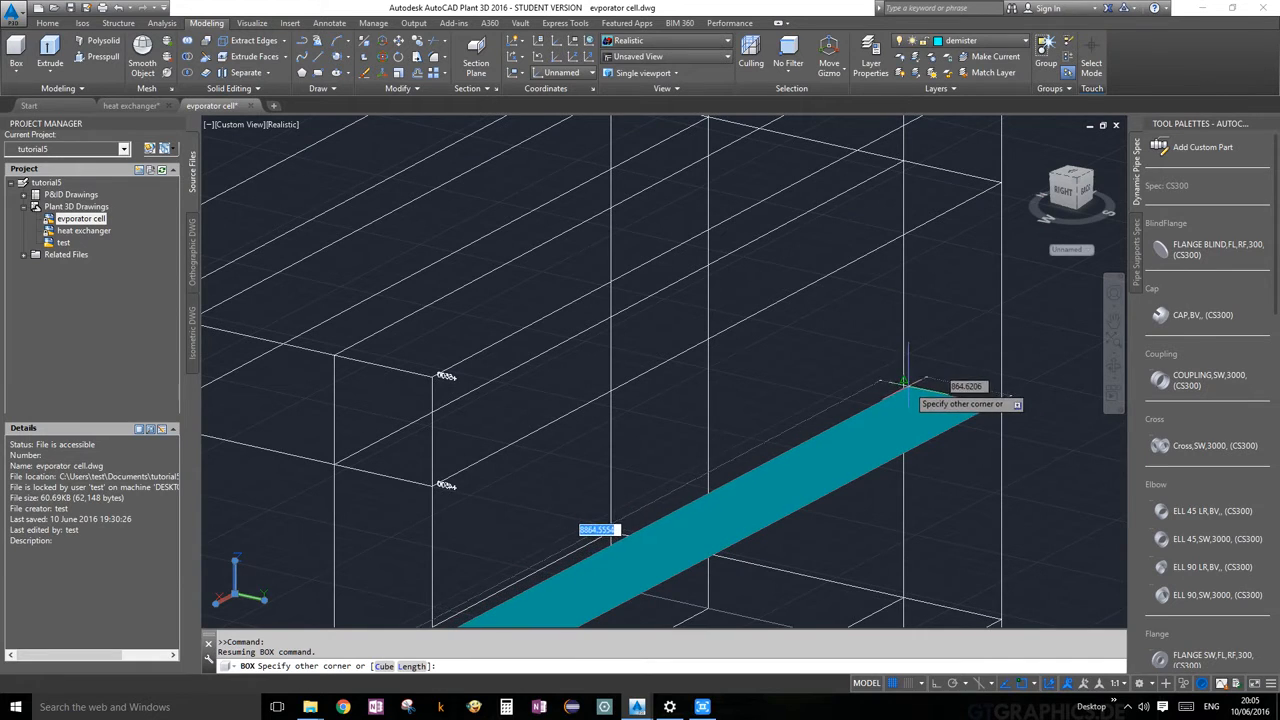
{"action": "left_click", "coordinate": [903, 381]}
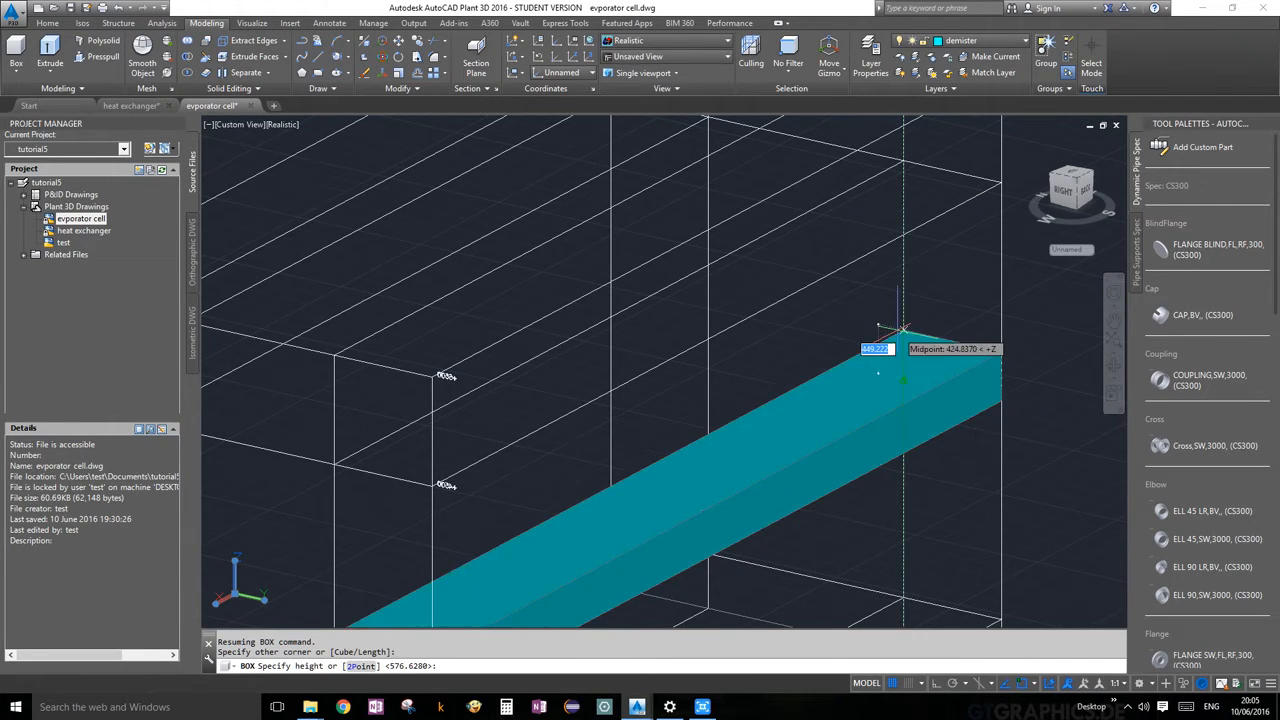
{"action": "scroll", "coordinate": [885, 312], "scroll_direction": "down", "scroll_amount": 2}
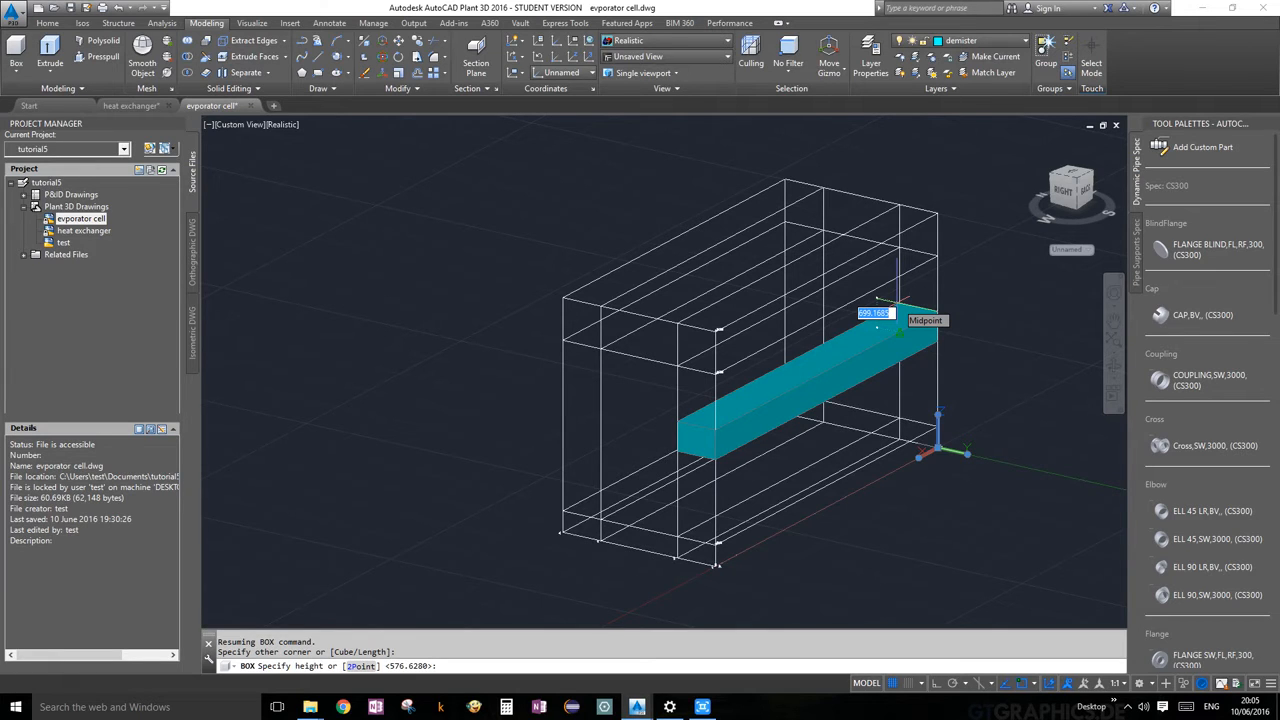
{"action": "type", "text": "200"}
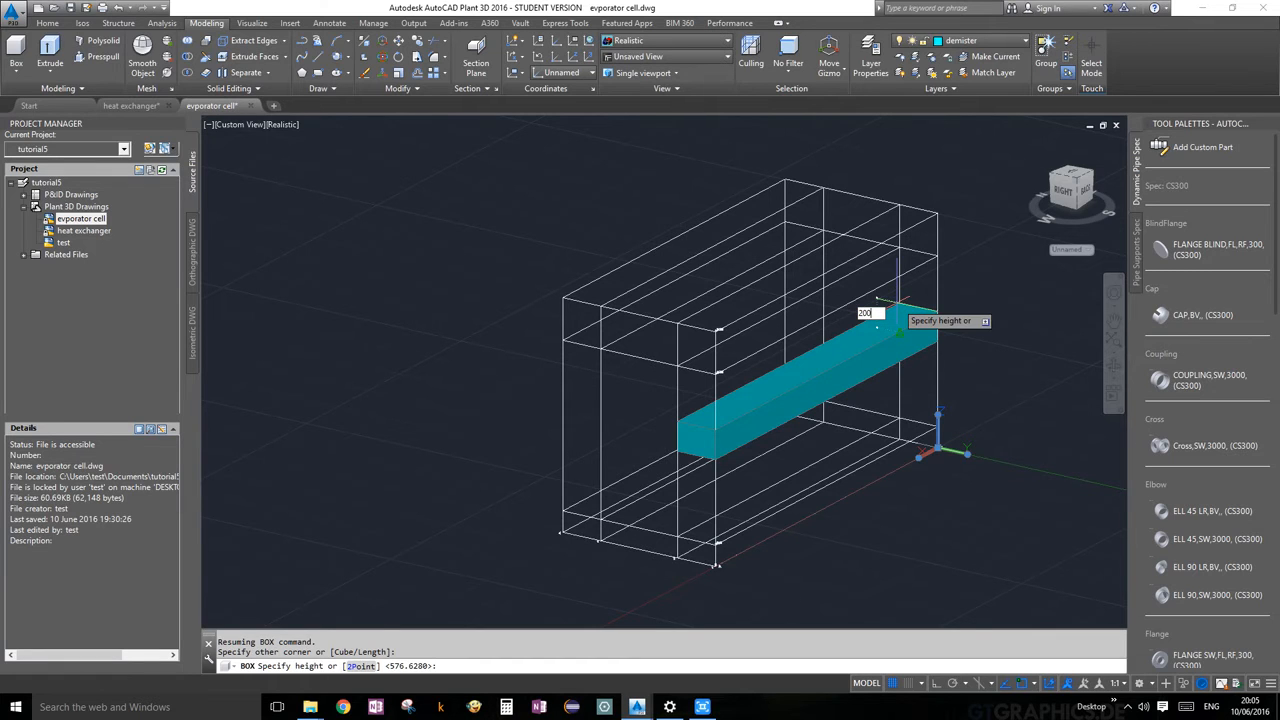
{"action": "key", "text": "Return"}
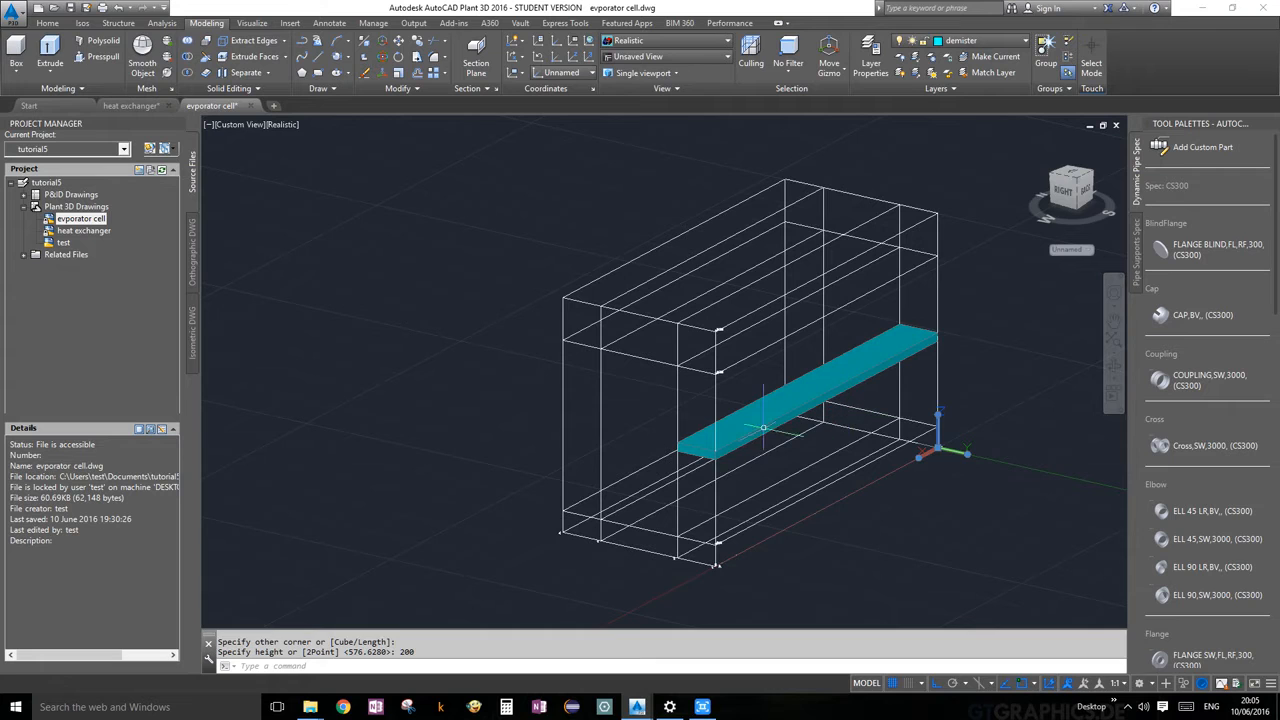
Mirror the demister box across the lengthwise centre line of the grid, keeping the original.
{"action": "key", "text": "Return"}
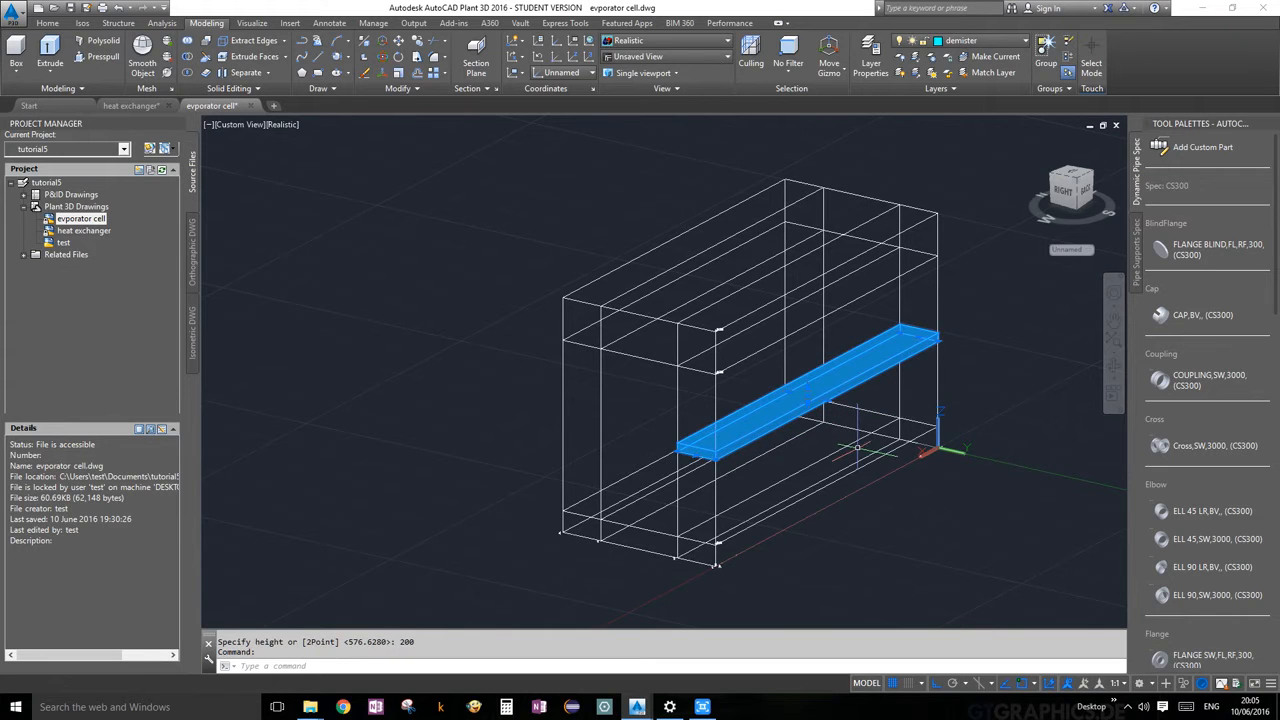
{"action": "left_click", "coordinate": [392, 88]}
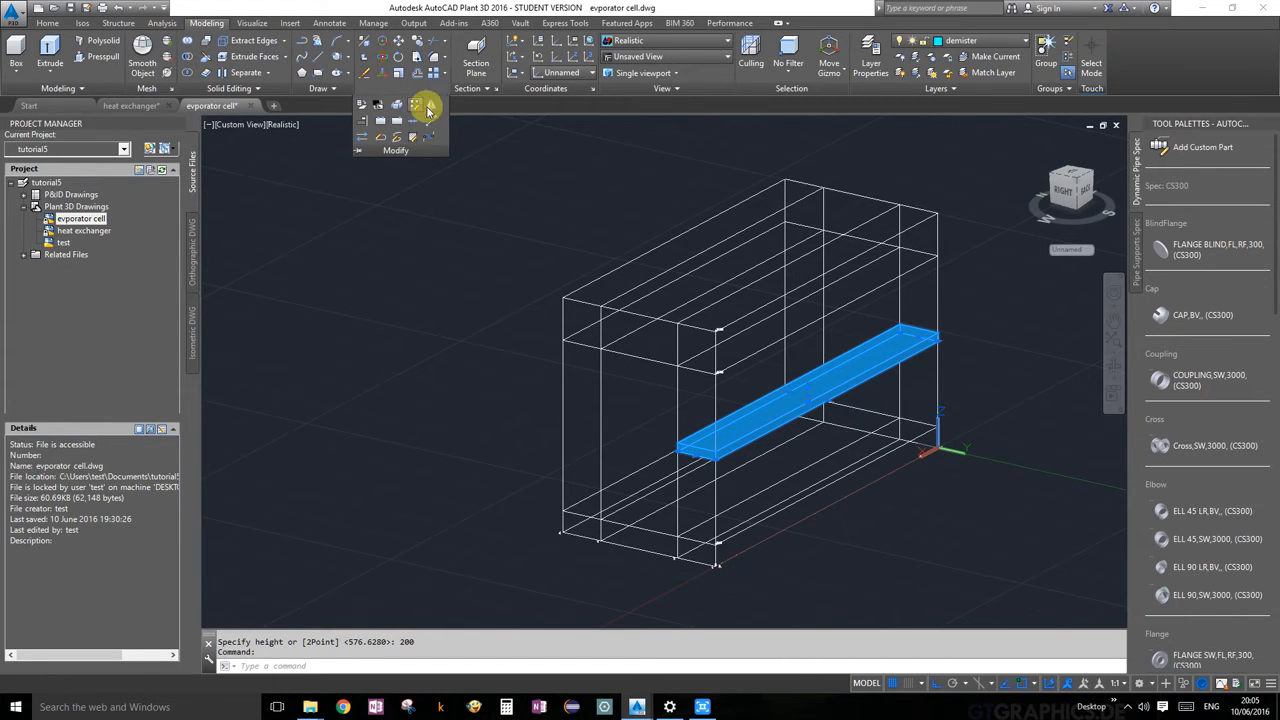
{"action": "left_click", "coordinate": [431, 108]}
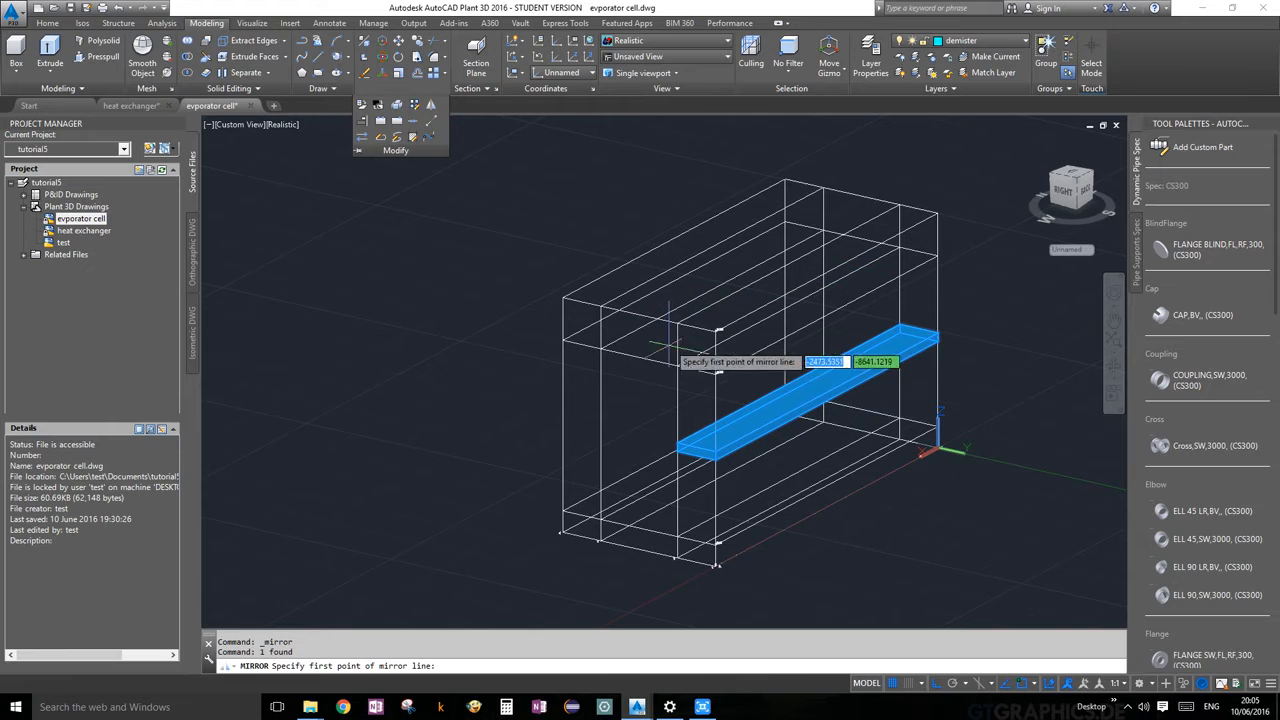
{"action": "left_click", "coordinate": [640, 548]}
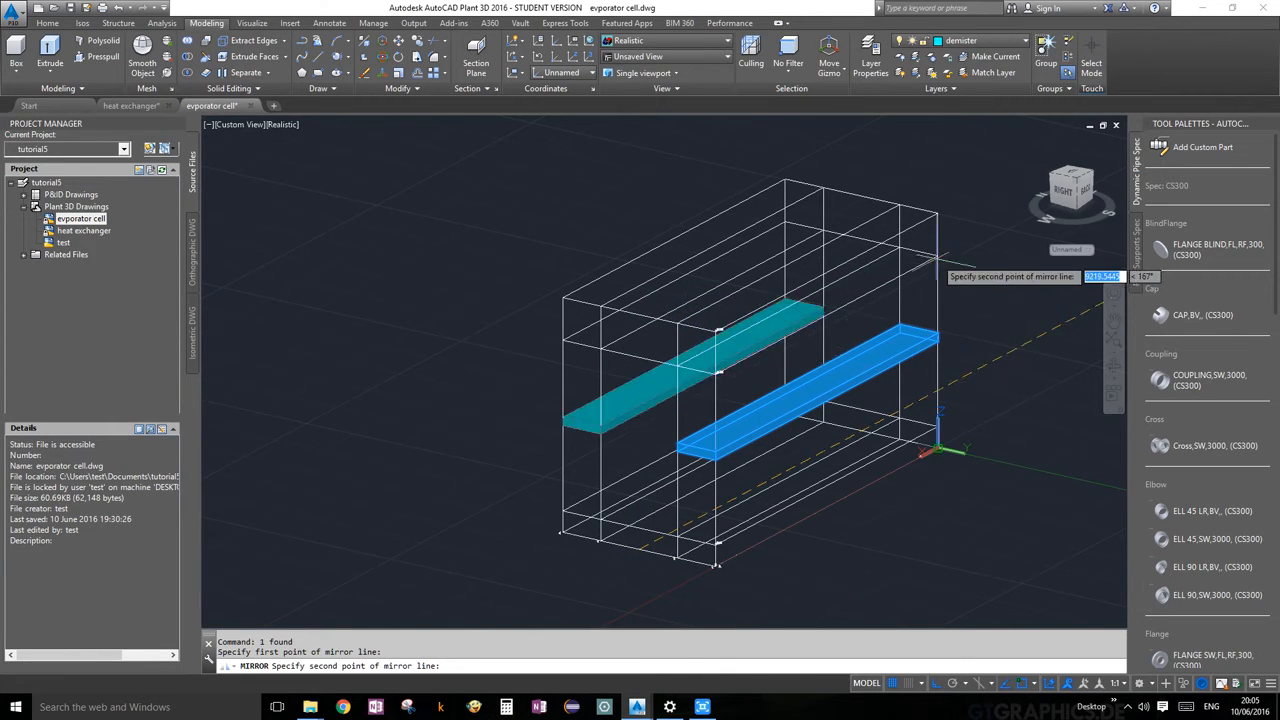
{"action": "left_click", "coordinate": [975, 231]}
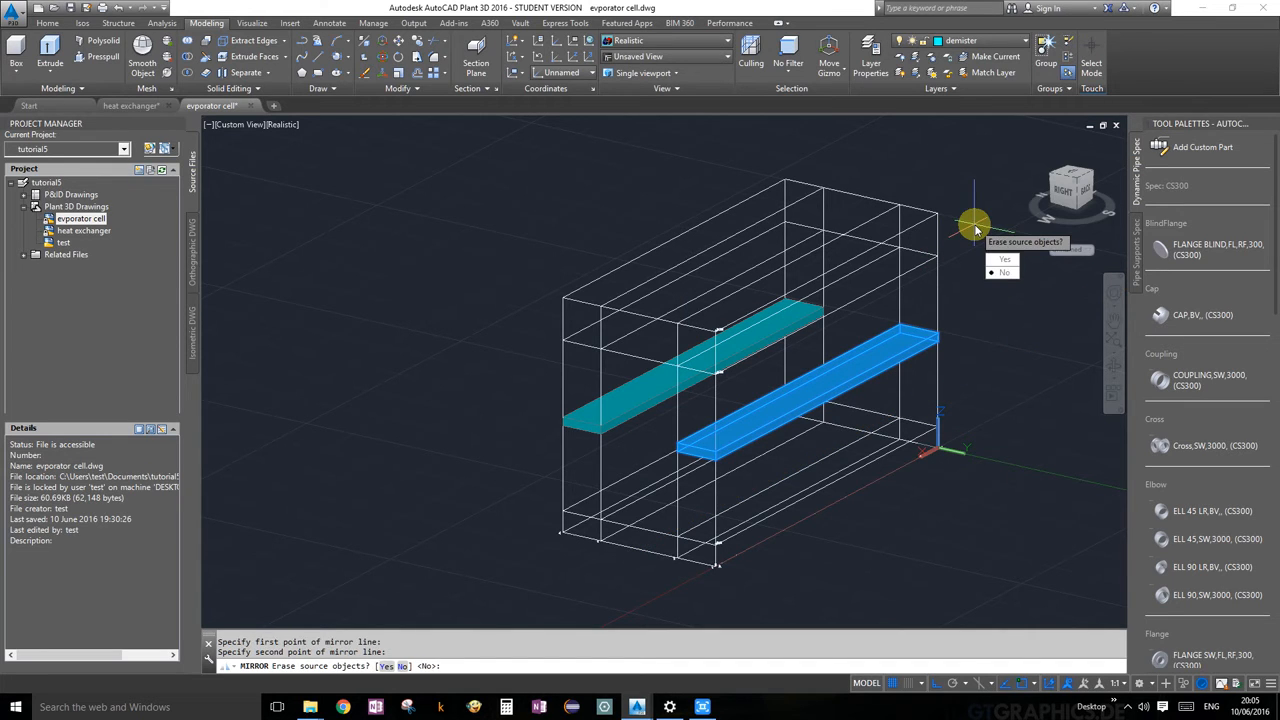
{"action": "left_click", "coordinate": [1003, 272]}
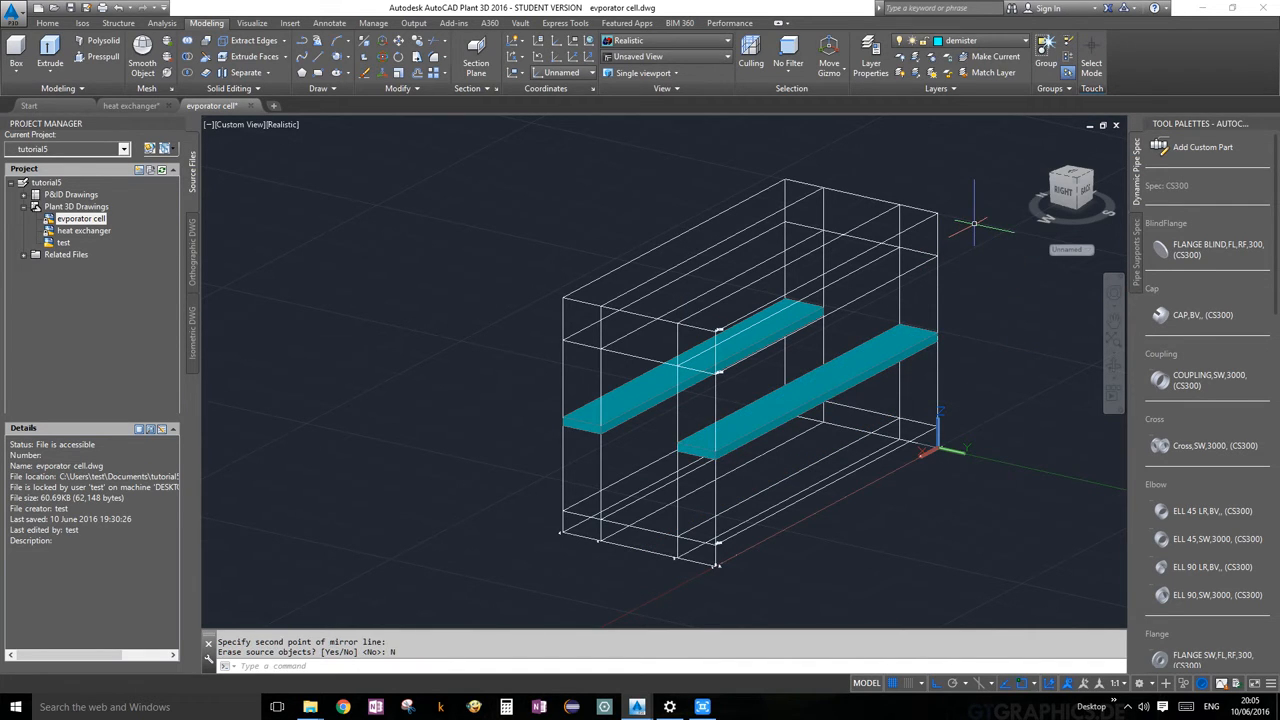
Show all the hidden plates and tubes of the evaporator cell again.
{"action": "scroll", "coordinate": [955, 372], "scroll_direction": "down", "scroll_amount": 4}
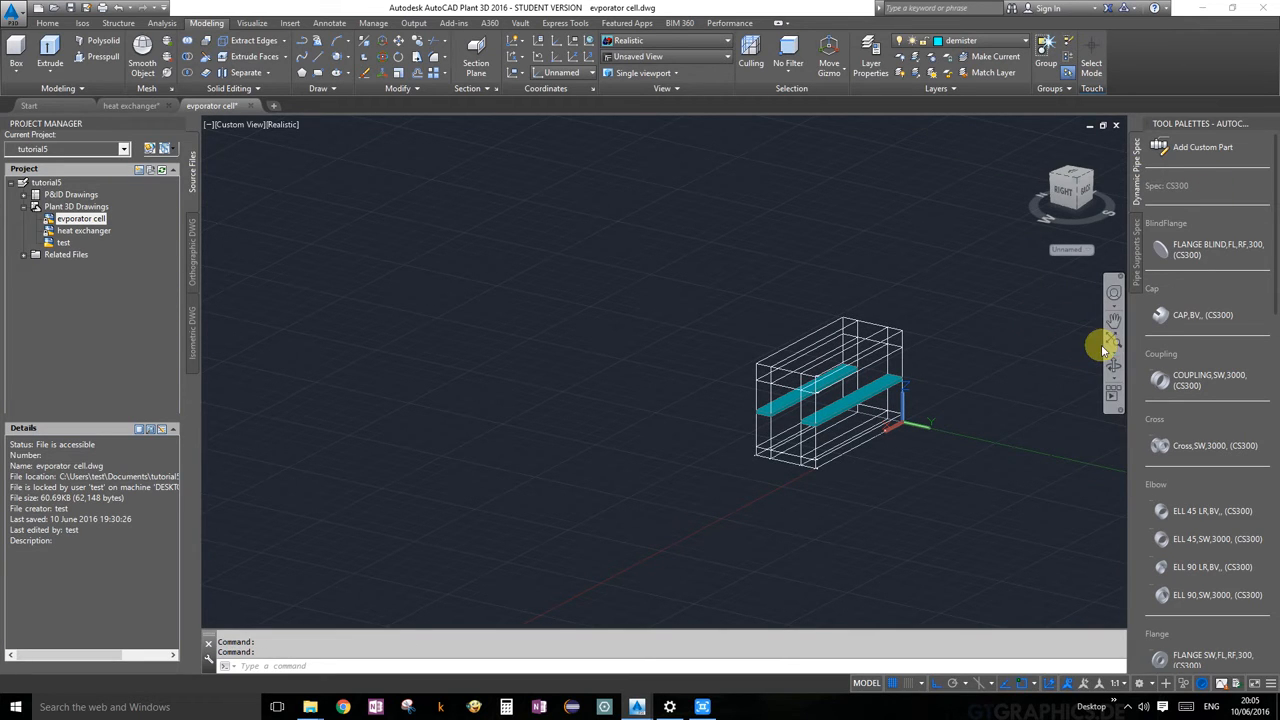
{"action": "left_click", "coordinate": [1113, 350]}
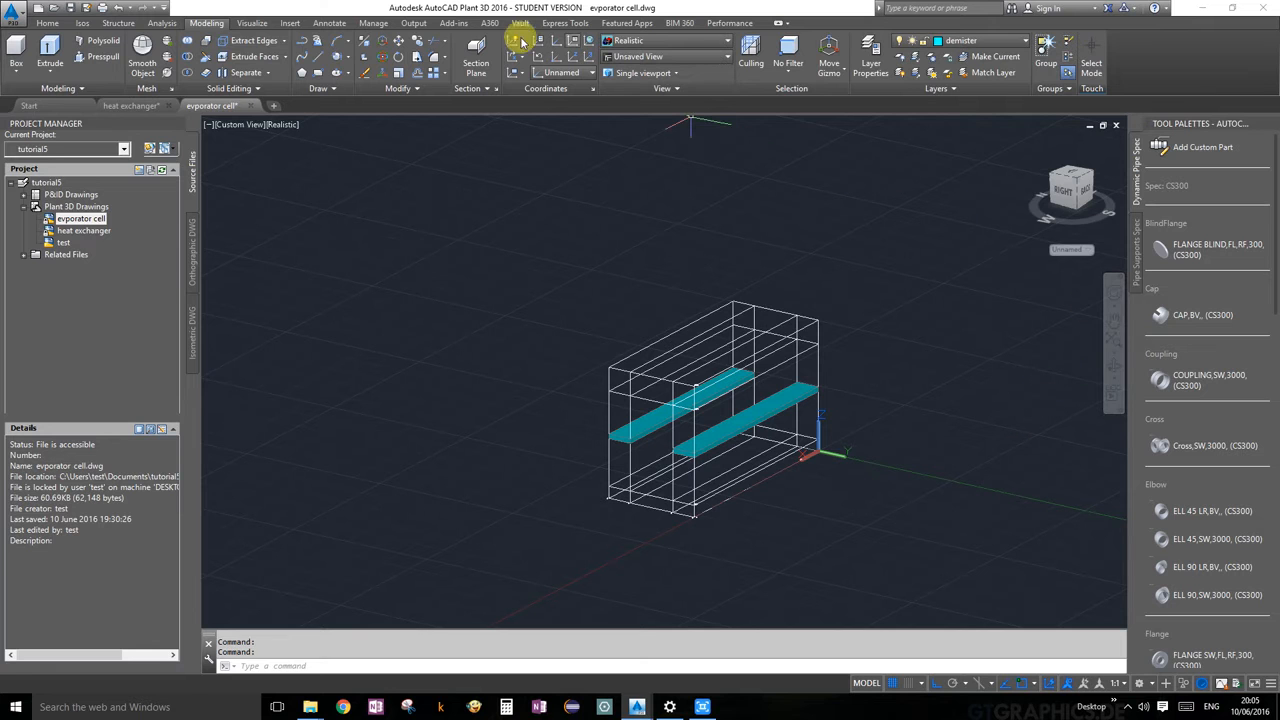
{"action": "left_click", "coordinate": [118, 22]}
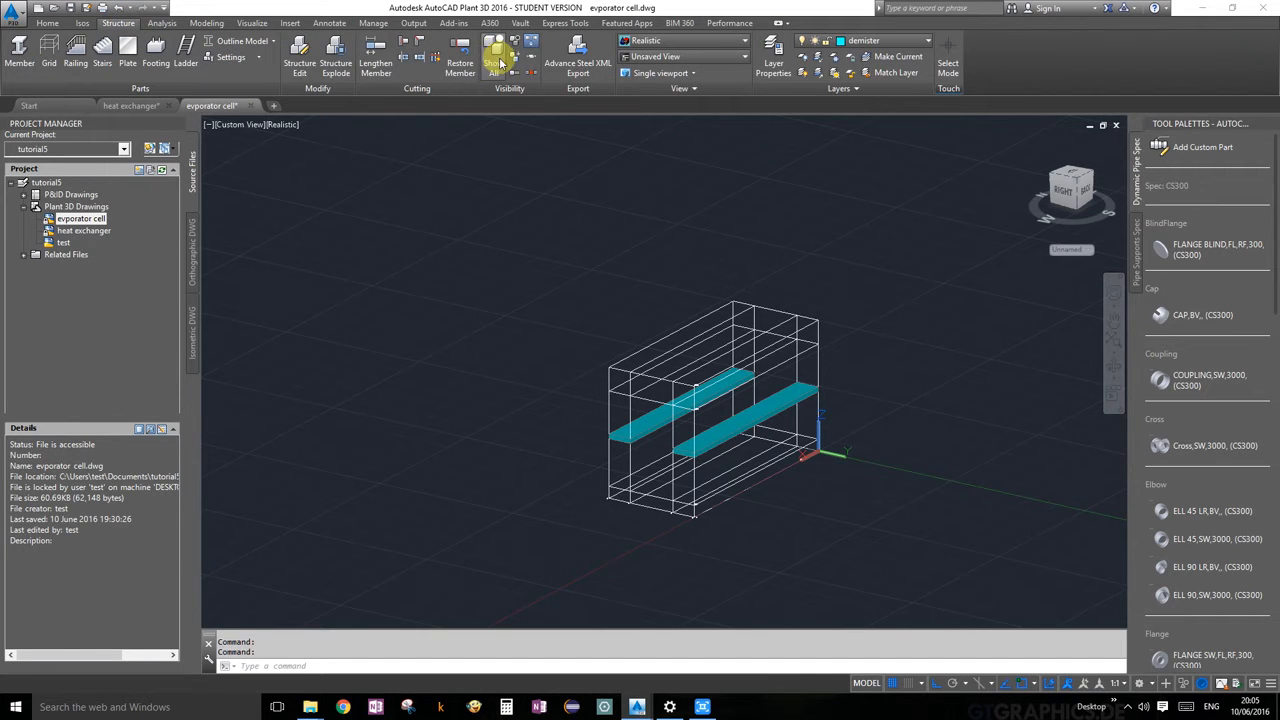
{"action": "left_click", "coordinate": [494, 55]}
{"action": "scroll", "coordinate": [737, 452], "scroll_direction": "up", "scroll_amount": 5}
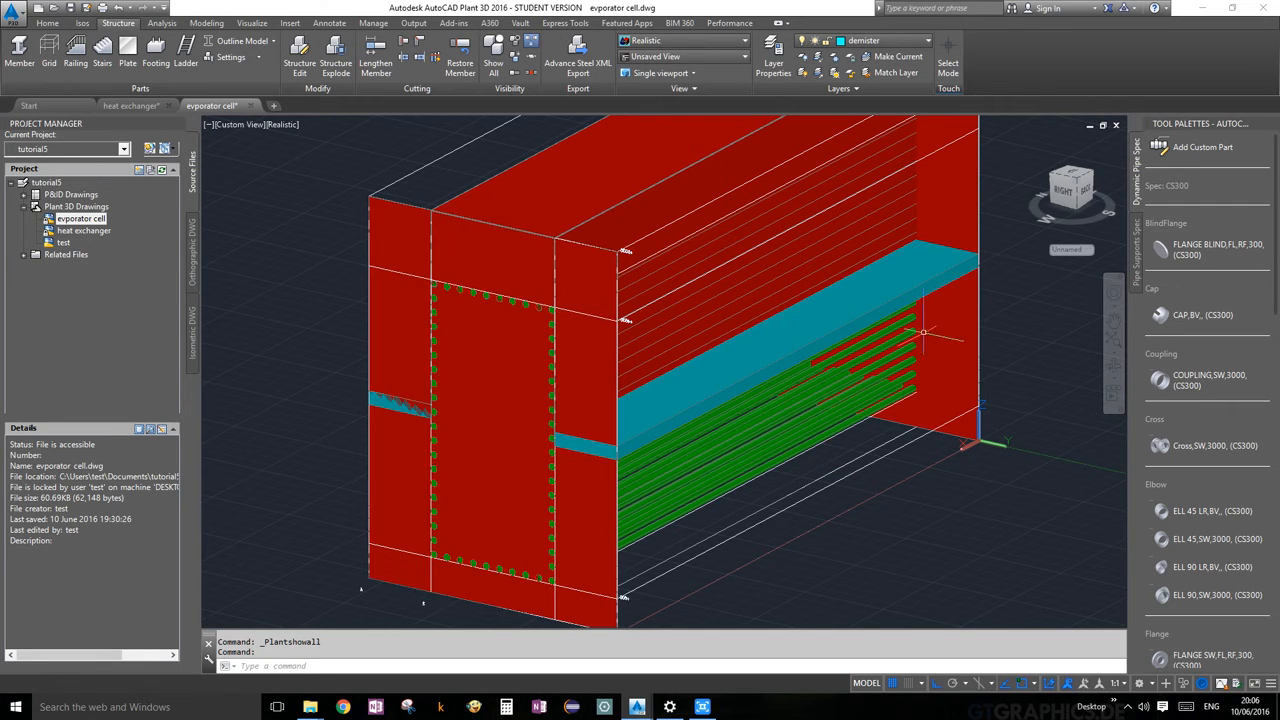
Shorten the original demister box by 10 at its end on the plate without square openings.
{"action": "left_click", "coordinate": [951, 268]}
{"action": "scroll", "coordinate": [595, 445], "scroll_direction": "up", "scroll_amount": 6}
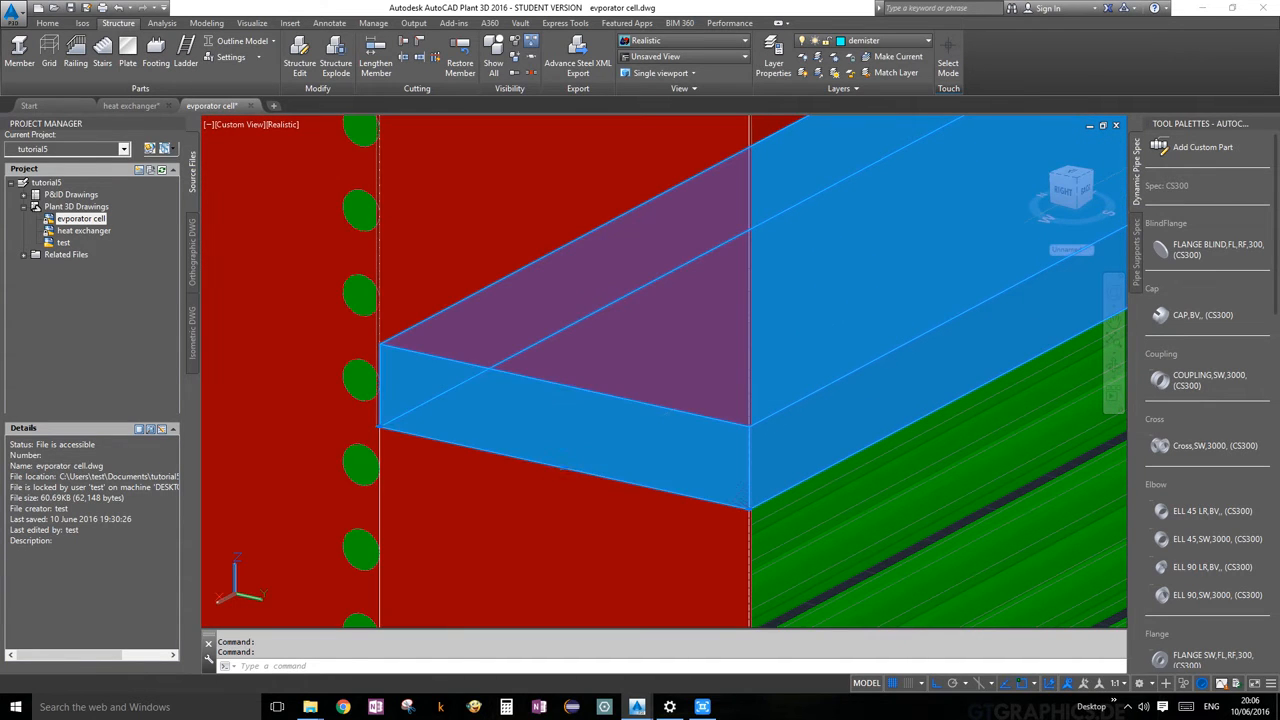
{"action": "left_click", "coordinate": [566, 466]}
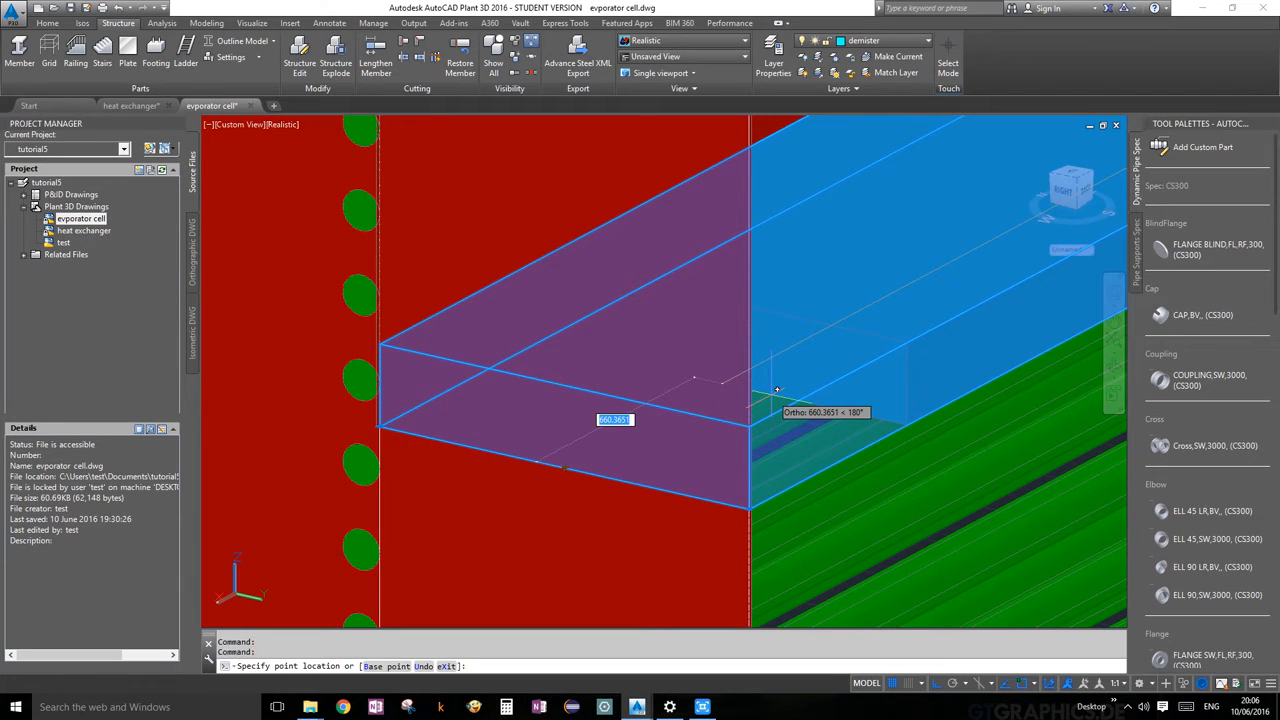
{"action": "type", "text": "10"}
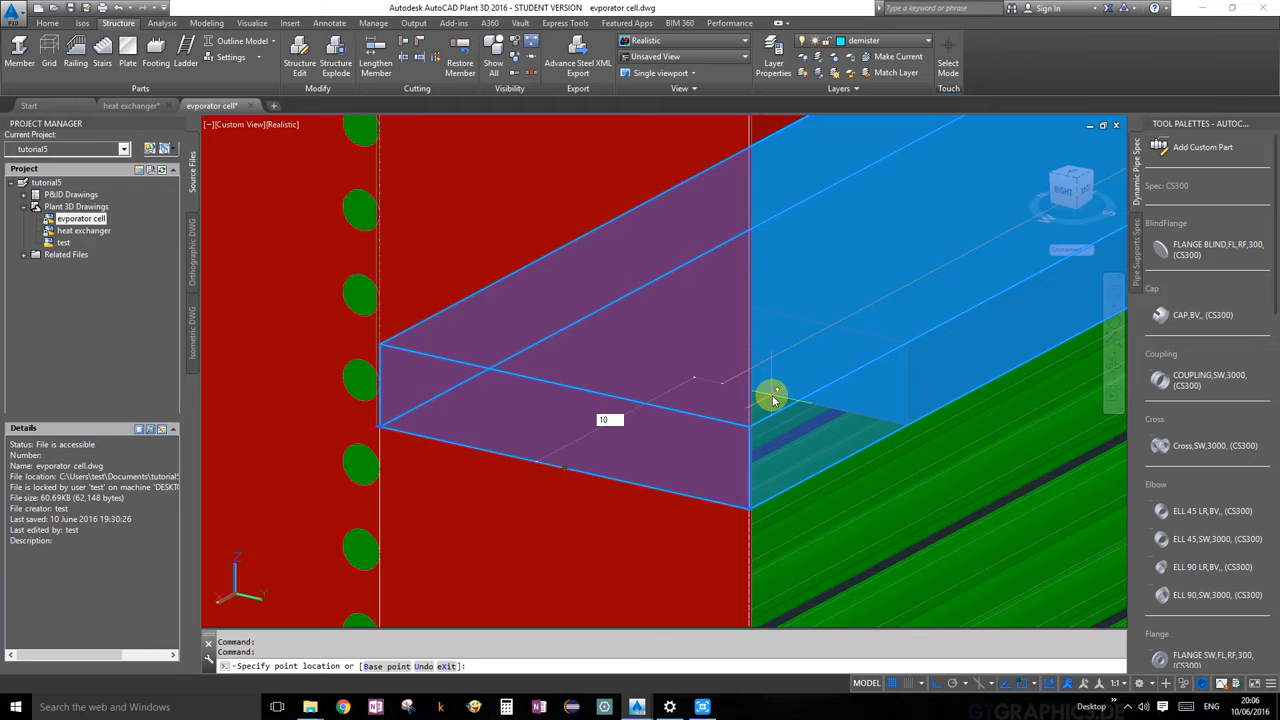
{"action": "key", "text": "Return"}
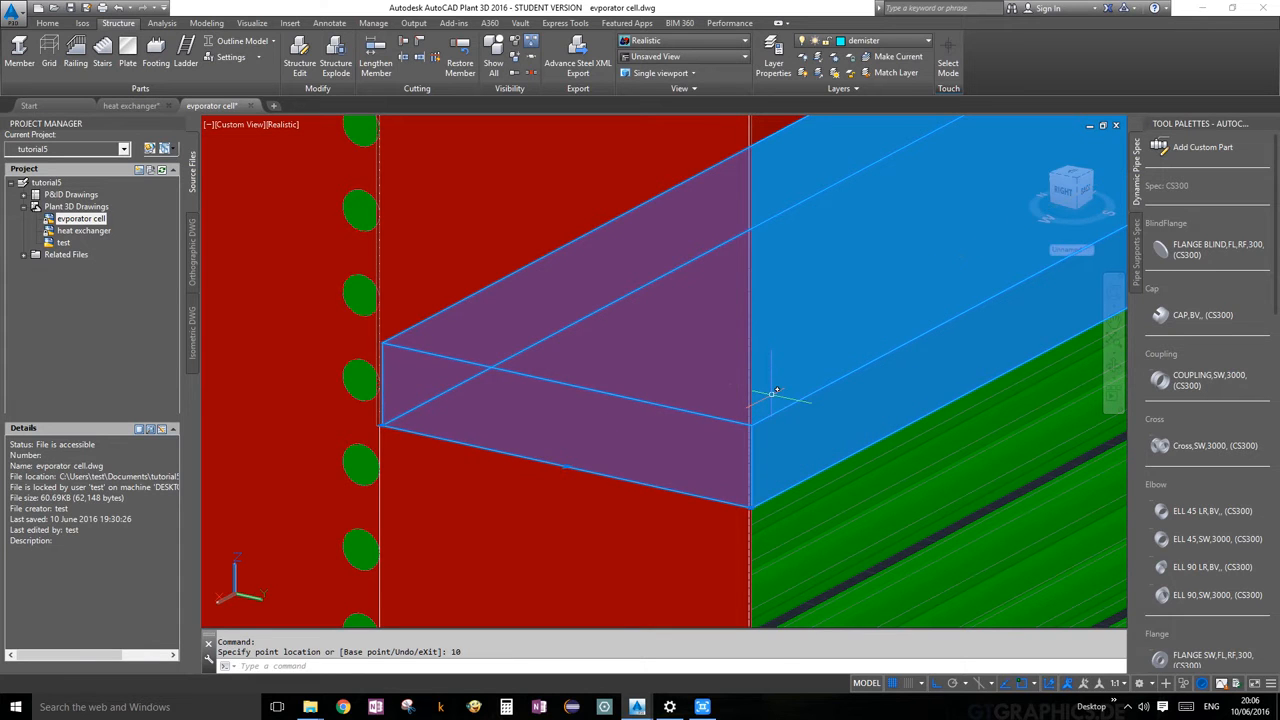
Shorten the original demister box by 10 at the end plate with the square openings.
{"action": "scroll", "coordinate": [896, 432], "scroll_direction": "down", "scroll_amount": 6}
{"action": "scroll", "coordinate": [825, 415], "scroll_direction": "up", "scroll_amount": 8}
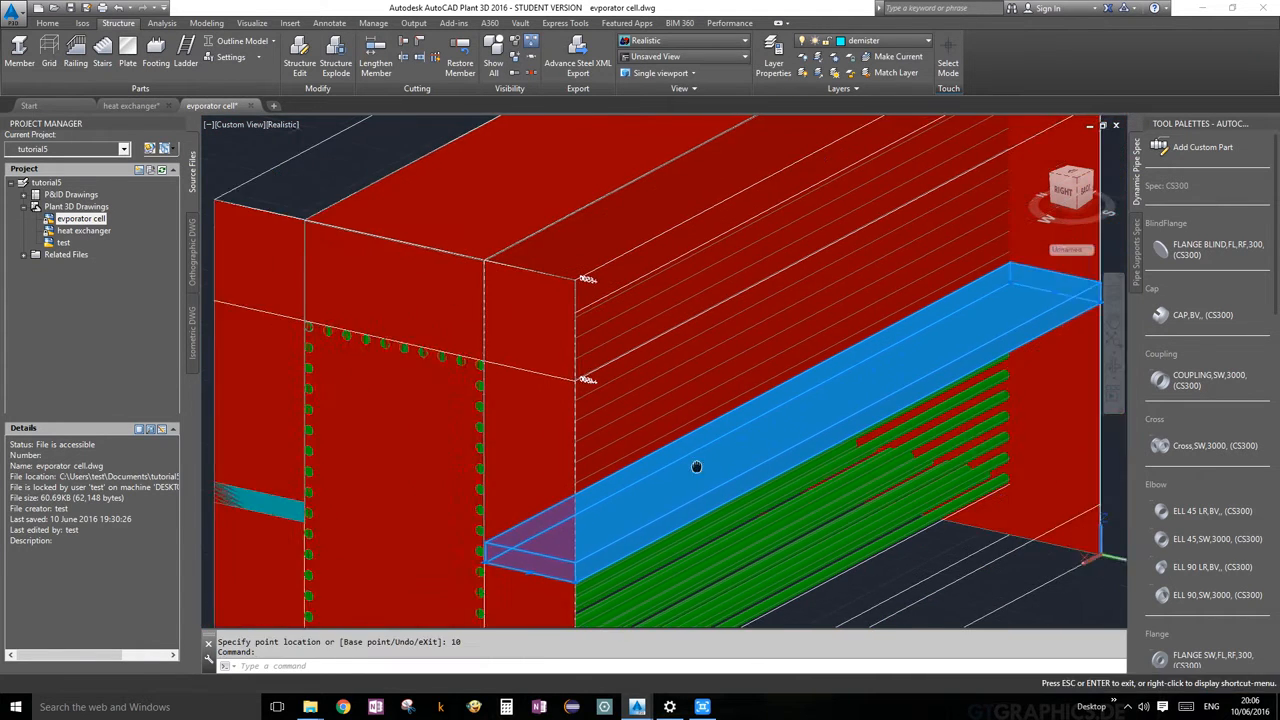
{"action": "left_click", "coordinate": [985, 332]}
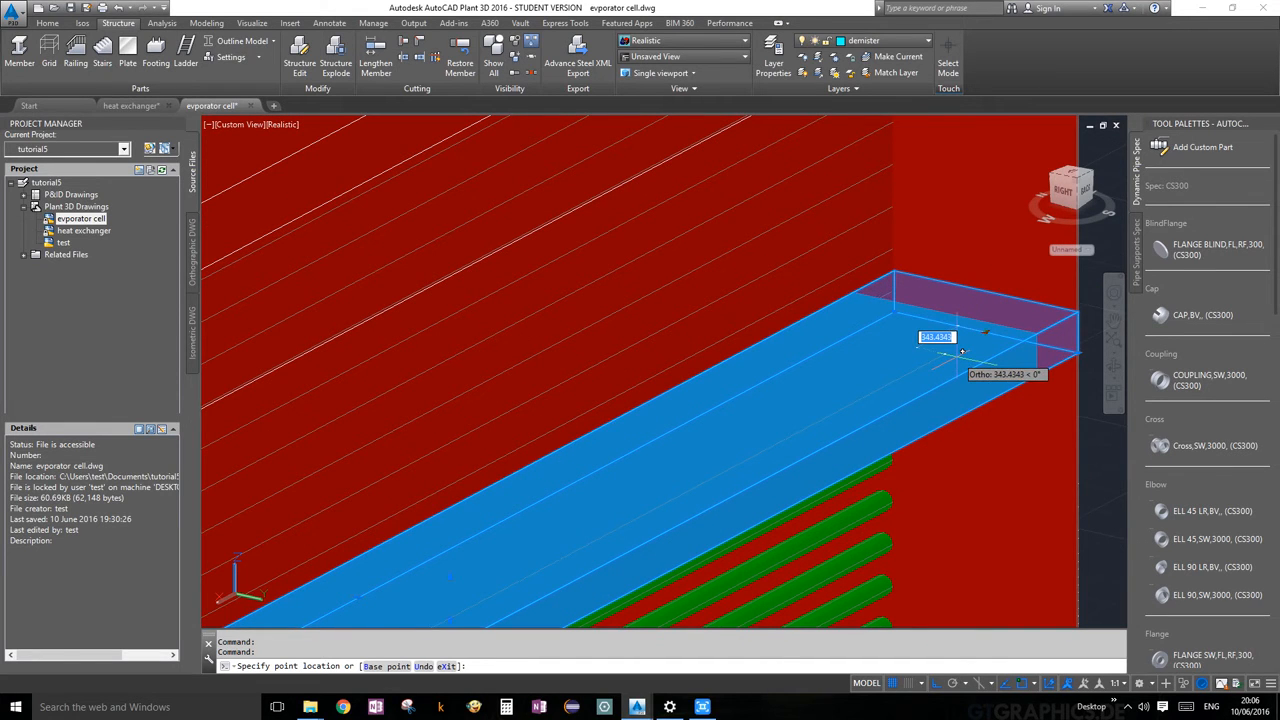
{"action": "type", "text": "10"}
{"action": "key", "text": "Return"}
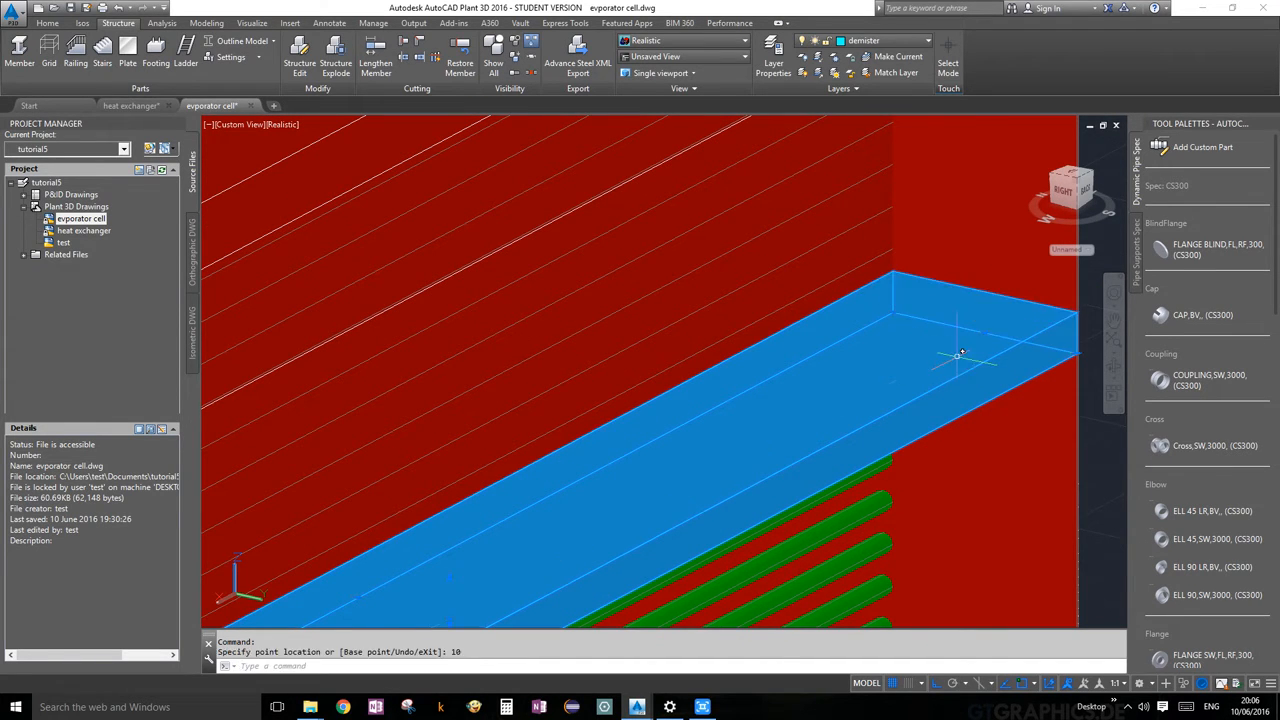
Shorten the mirrored demister box by 10 at the end plate with the square openings.
{"action": "scroll", "coordinate": [958, 355], "scroll_direction": "down", "scroll_amount": 3}
{"action": "scroll", "coordinate": [517, 452], "scroll_direction": "up", "scroll_amount": 3}
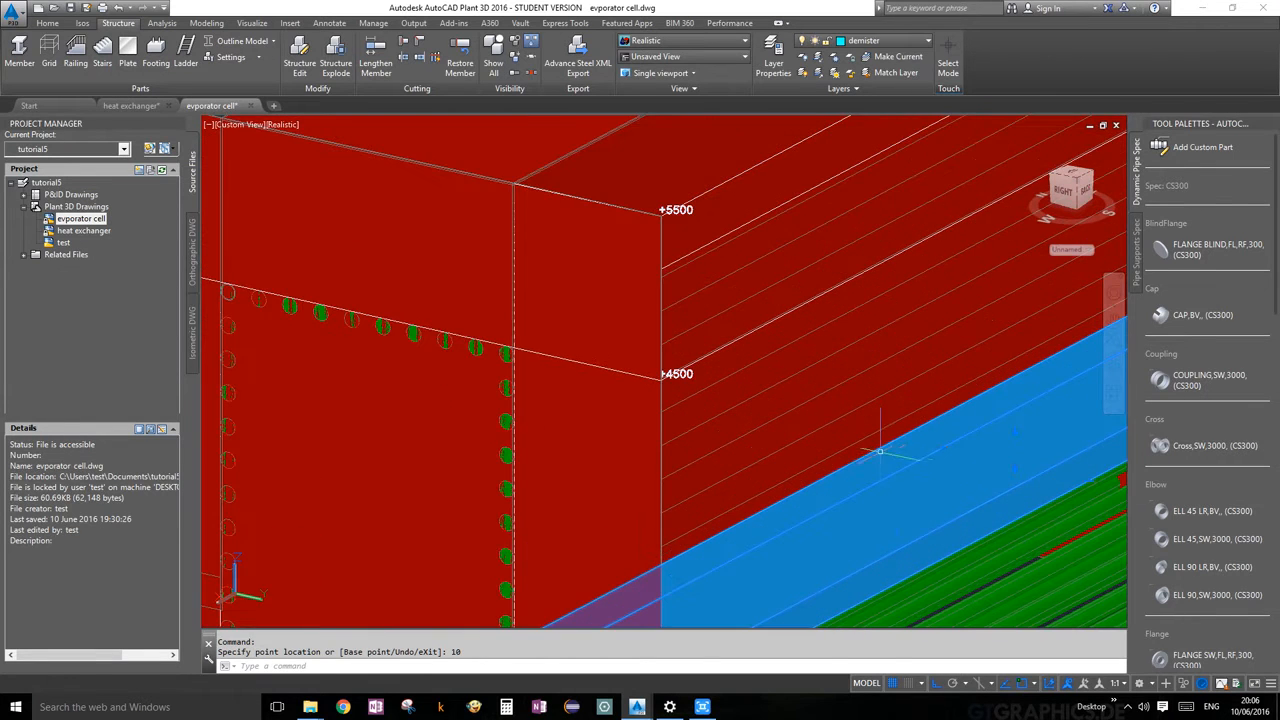
{"action": "scroll", "coordinate": [893, 446], "scroll_direction": "down", "scroll_amount": 6}
{"action": "left_click", "coordinate": [1113, 365]}
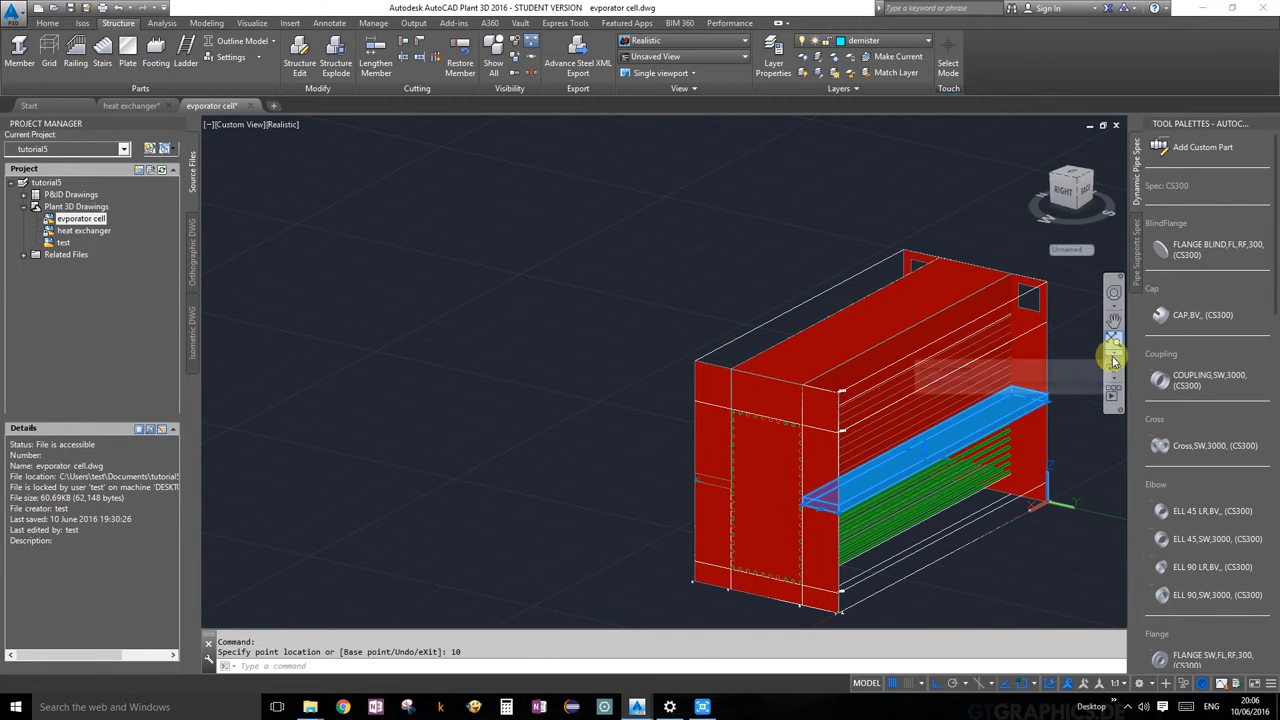
{"action": "left_click_drag", "start_coordinate": [945, 420], "coordinate": [1057, 409]}
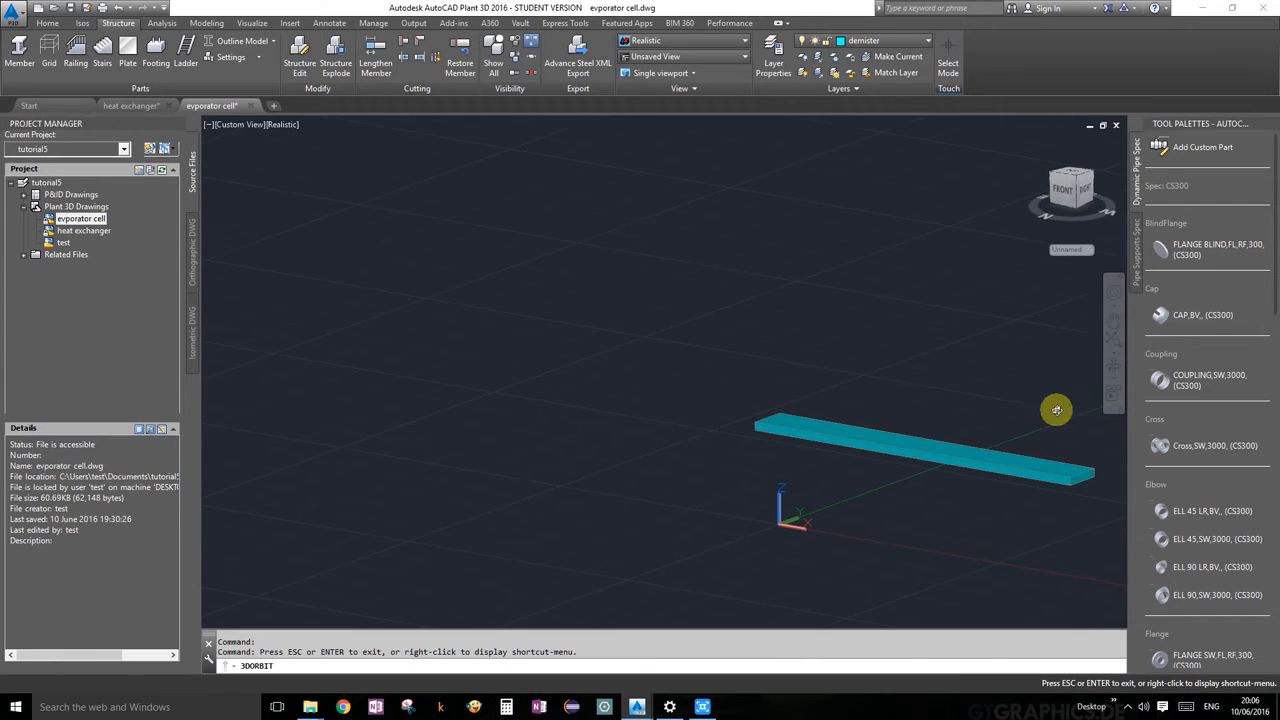
{"action": "key", "text": "Escape"}
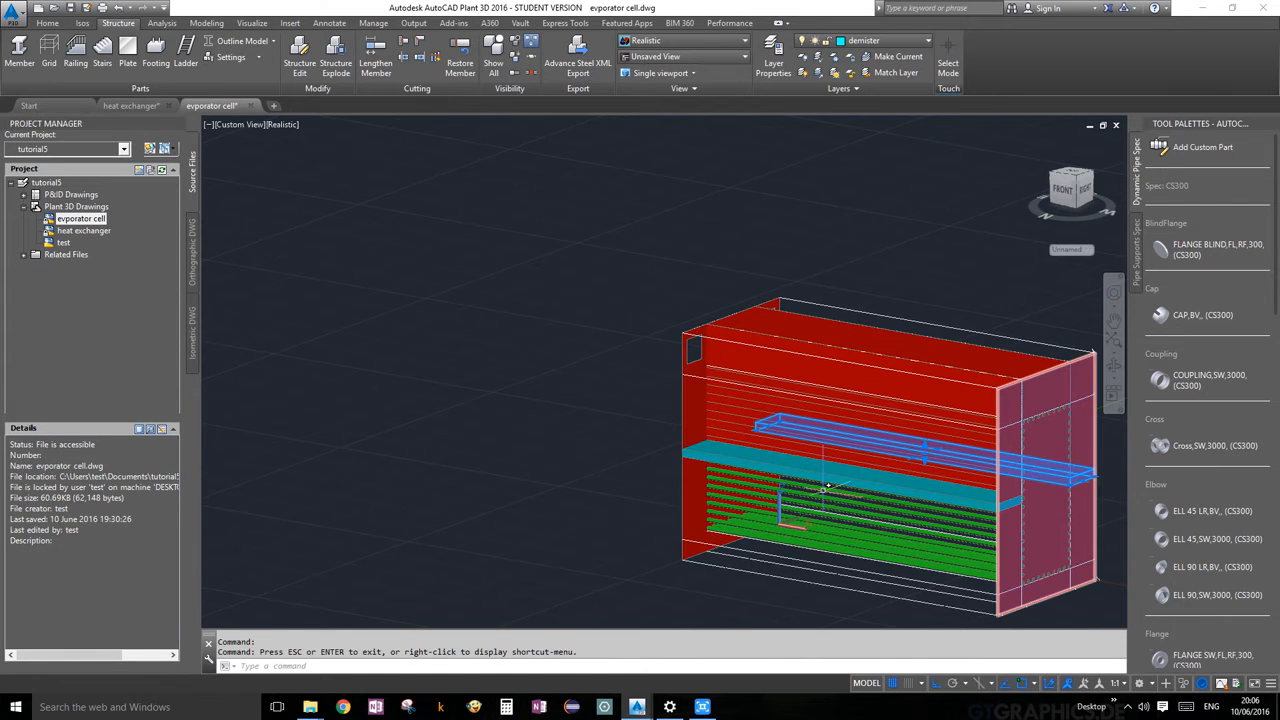
{"action": "scroll", "coordinate": [835, 453], "scroll_direction": "up", "scroll_amount": 3}
{"action": "scroll", "coordinate": [520, 410], "scroll_direction": "up", "scroll_amount": 5}
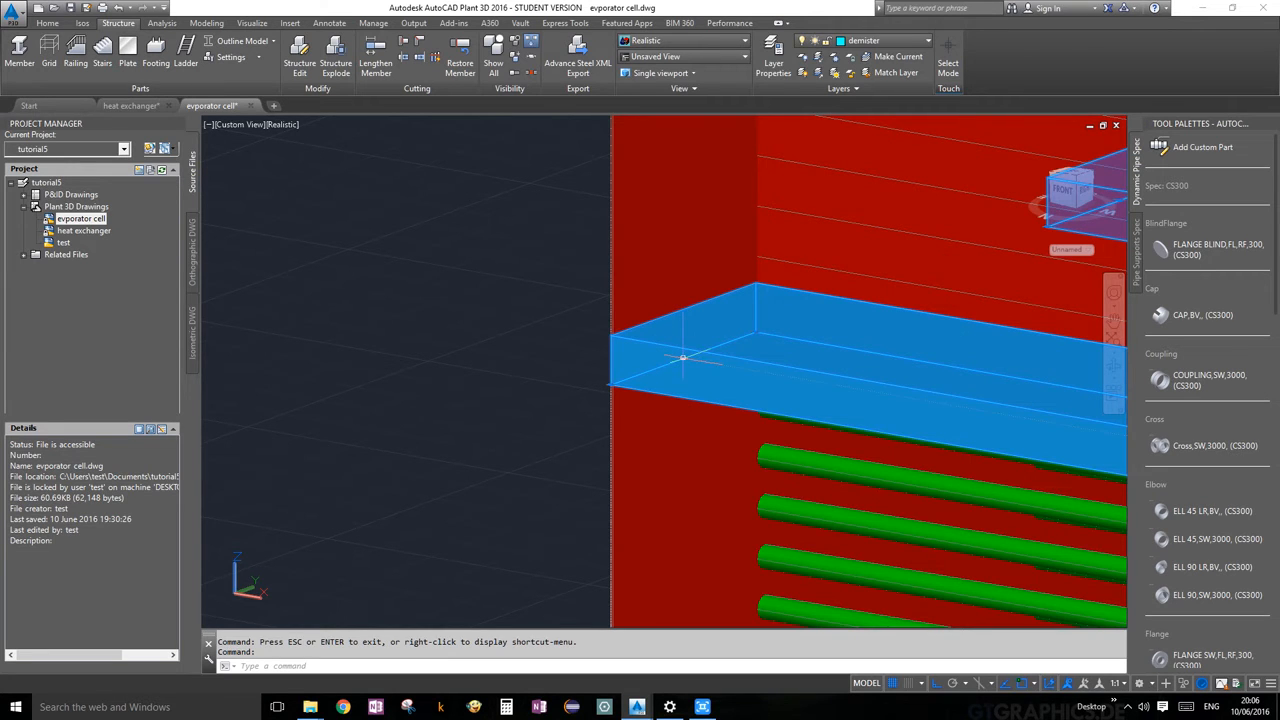
{"action": "left_click", "coordinate": [1113, 364]}
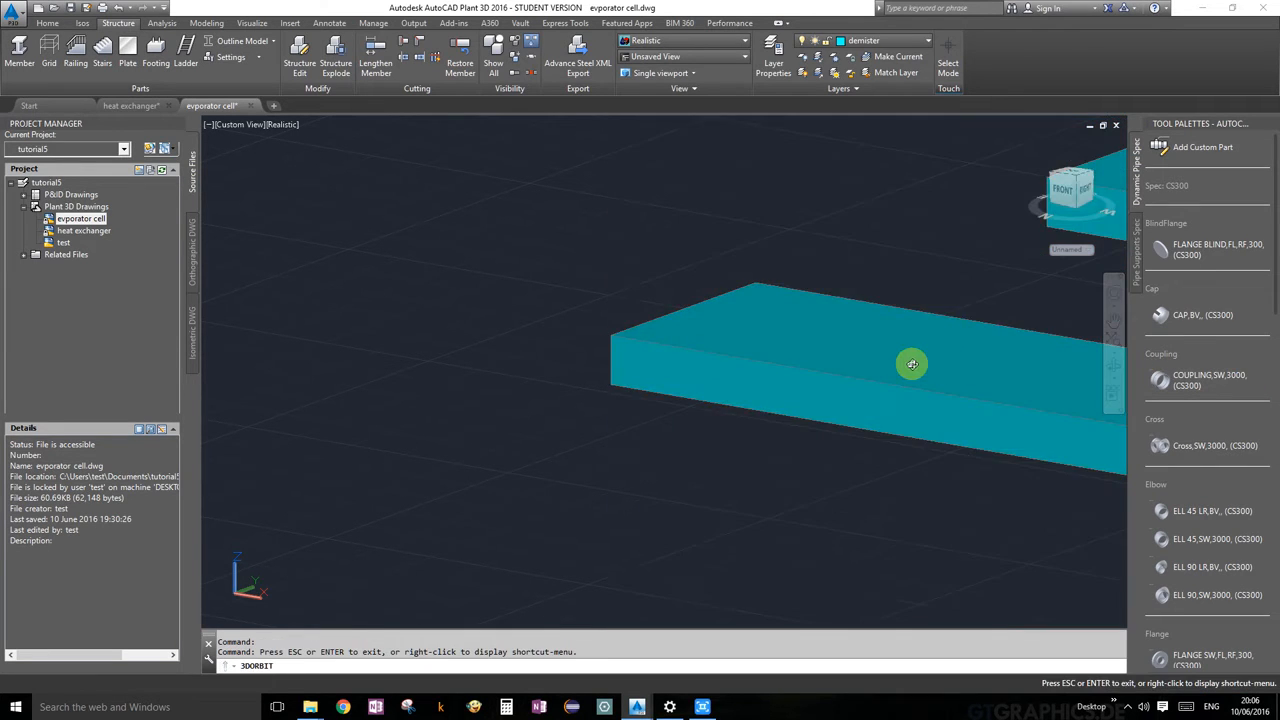
{"action": "left_click_drag", "start_coordinate": [912, 364], "coordinate": [900, 386]}
{"action": "right_click", "coordinate": [950, 382]}
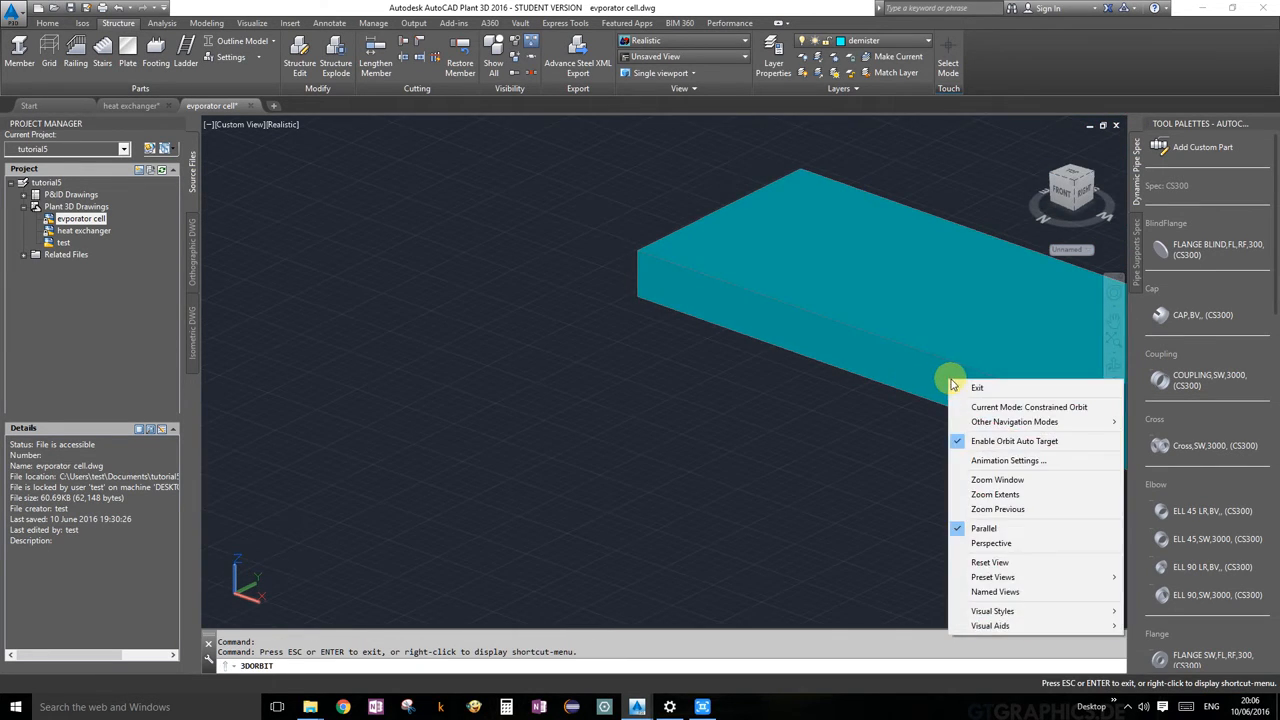
{"action": "left_click", "coordinate": [955, 387]}
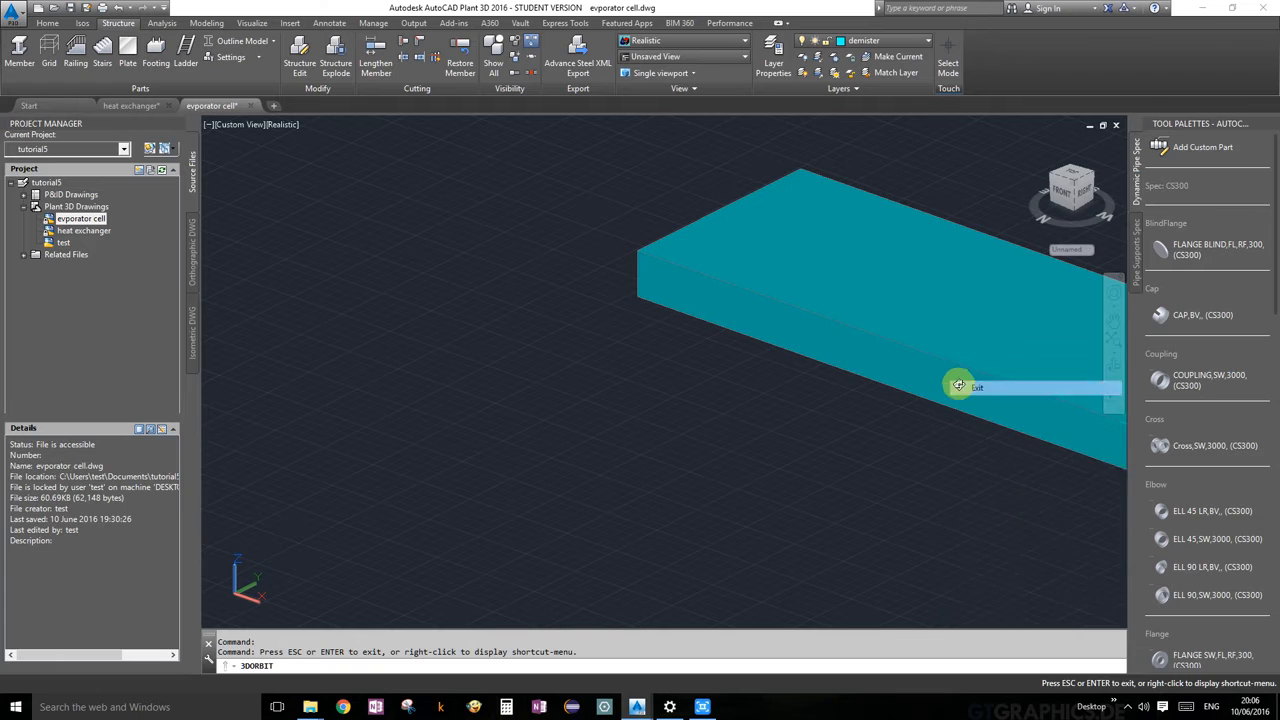
{"action": "left_click", "coordinate": [718, 256]}
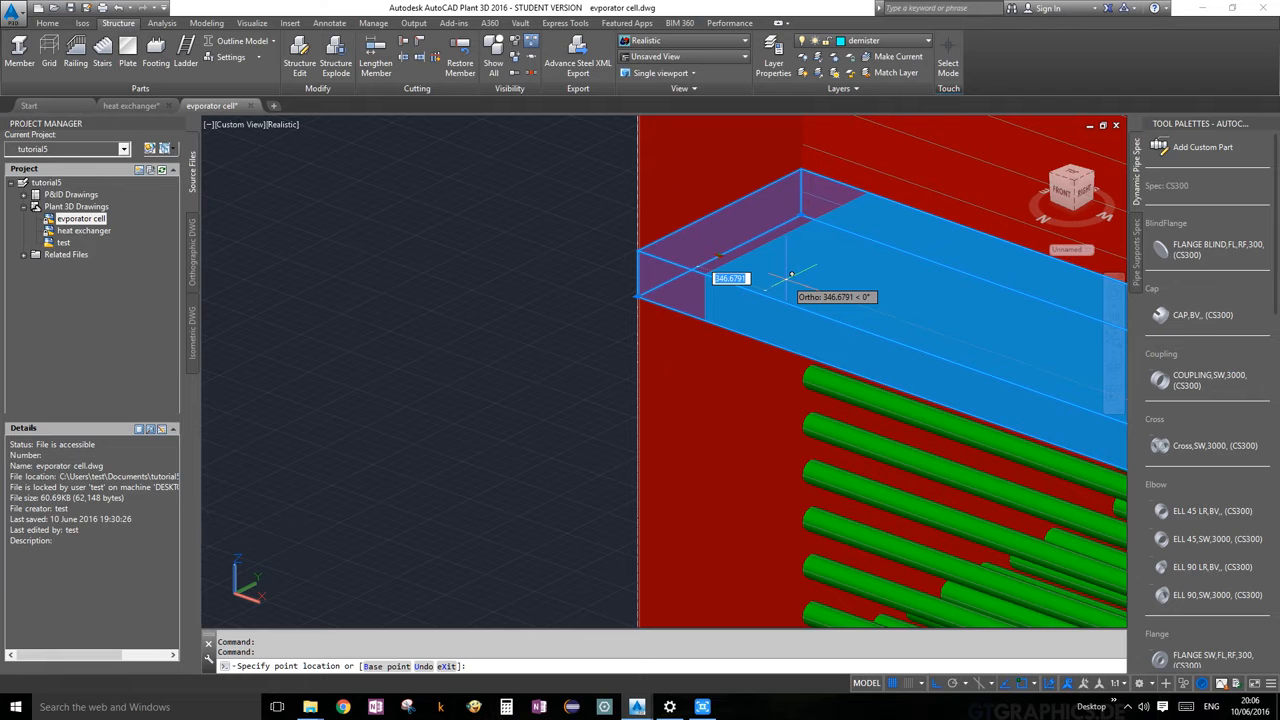
{"action": "type", "text": "10"}
{"action": "key", "text": "Return"}
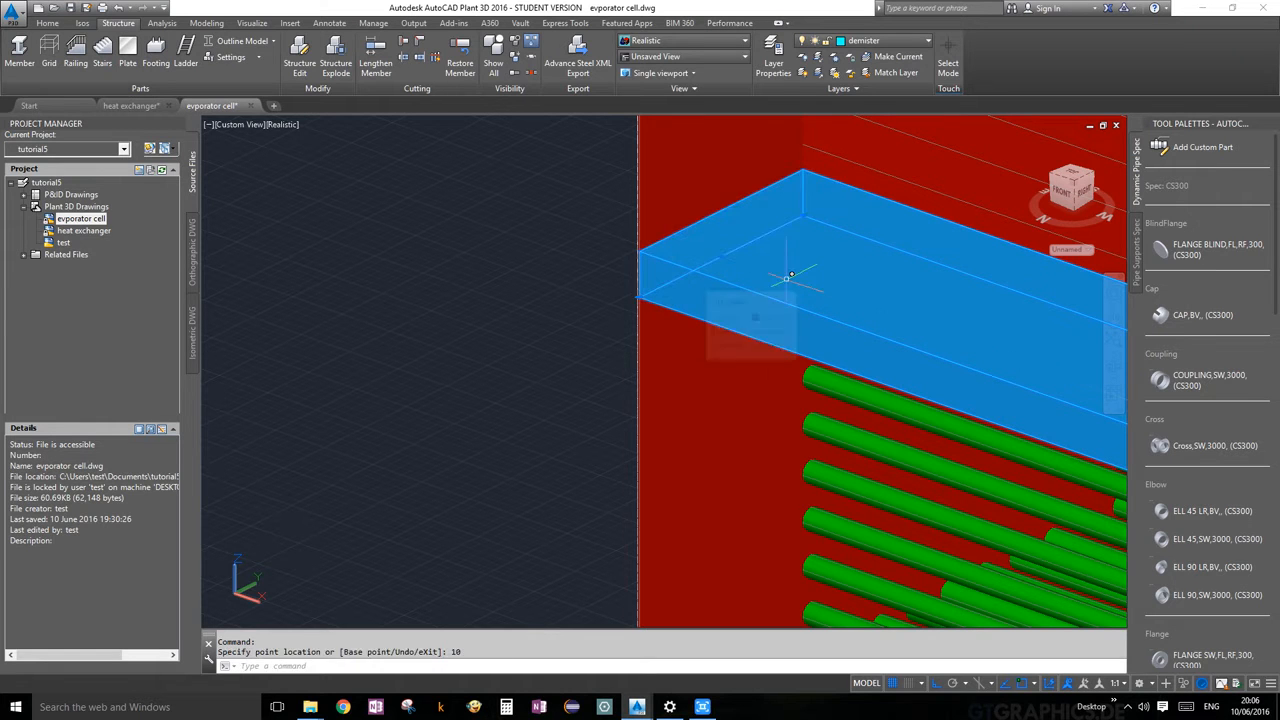
Shorten the mirrored demister box by 10 at its opposite end, on the plate without square openings.
{"action": "scroll", "coordinate": [823, 352], "scroll_direction": "down", "scroll_amount": 2}
{"action": "scroll", "coordinate": [823, 352], "scroll_direction": "up", "scroll_amount": 5}
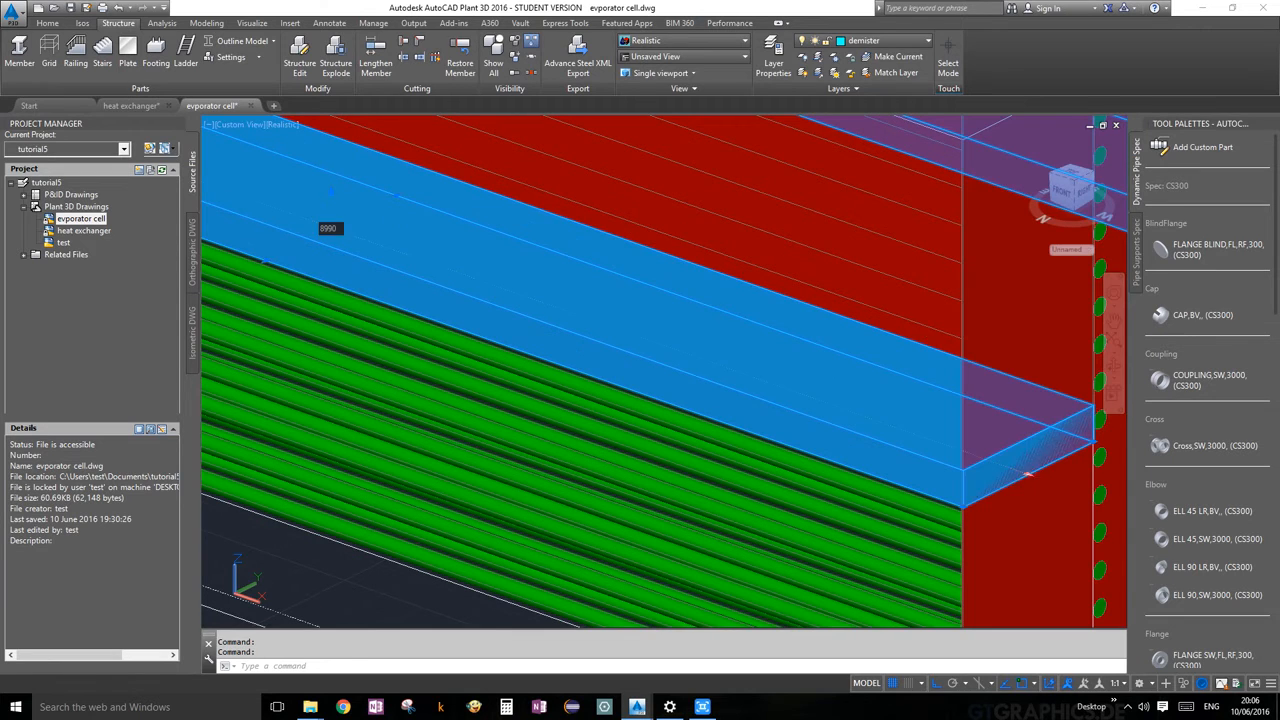
{"action": "left_click", "coordinate": [1030, 470]}
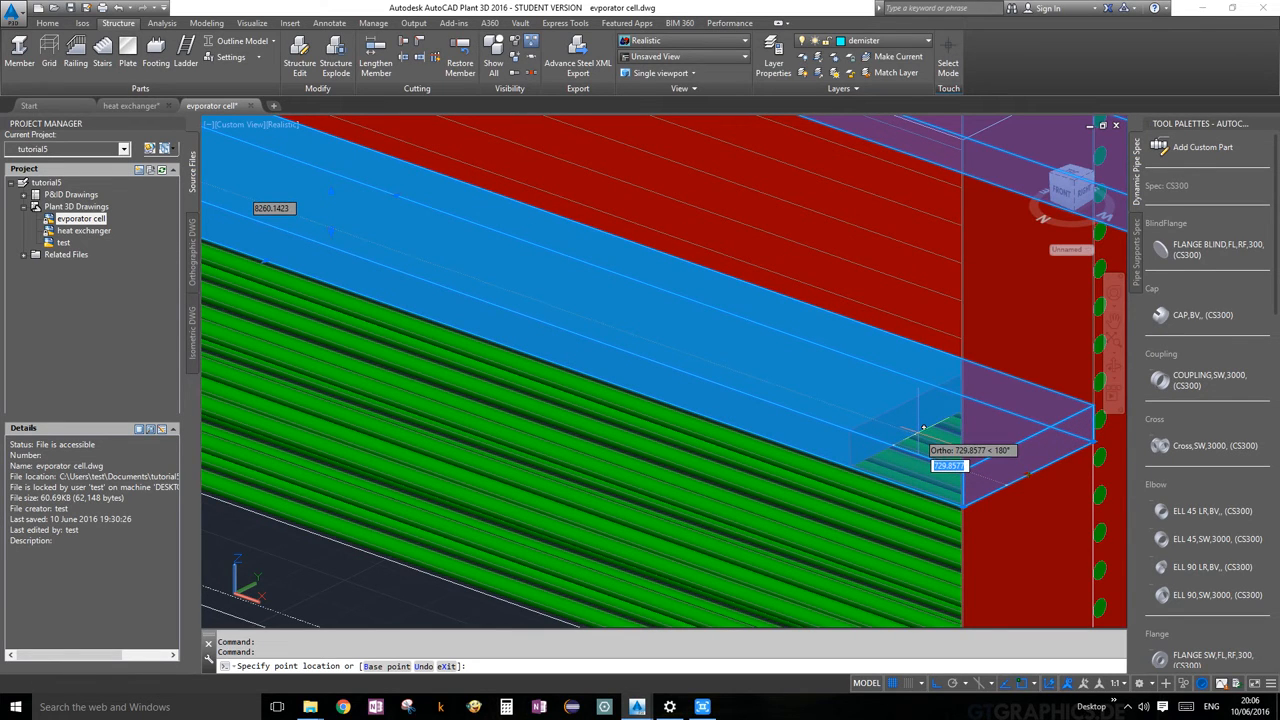
{"action": "type", "text": "10"}
{"action": "key", "text": "Return"}
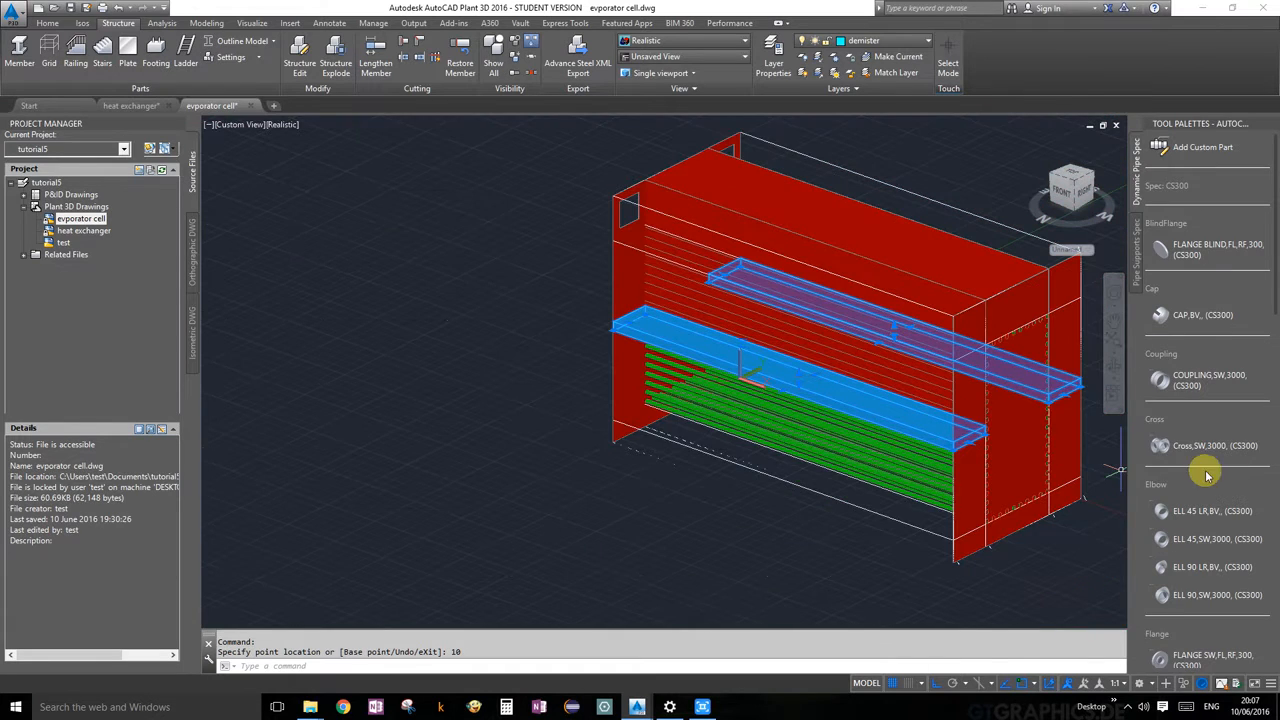
Clear the selection and examine the evaporator cell and its two demister boxes from several angles.
{"action": "left_click", "coordinate": [1114, 368]}
{"action": "left_click_drag", "start_coordinate": [980, 443], "coordinate": [938, 451]}
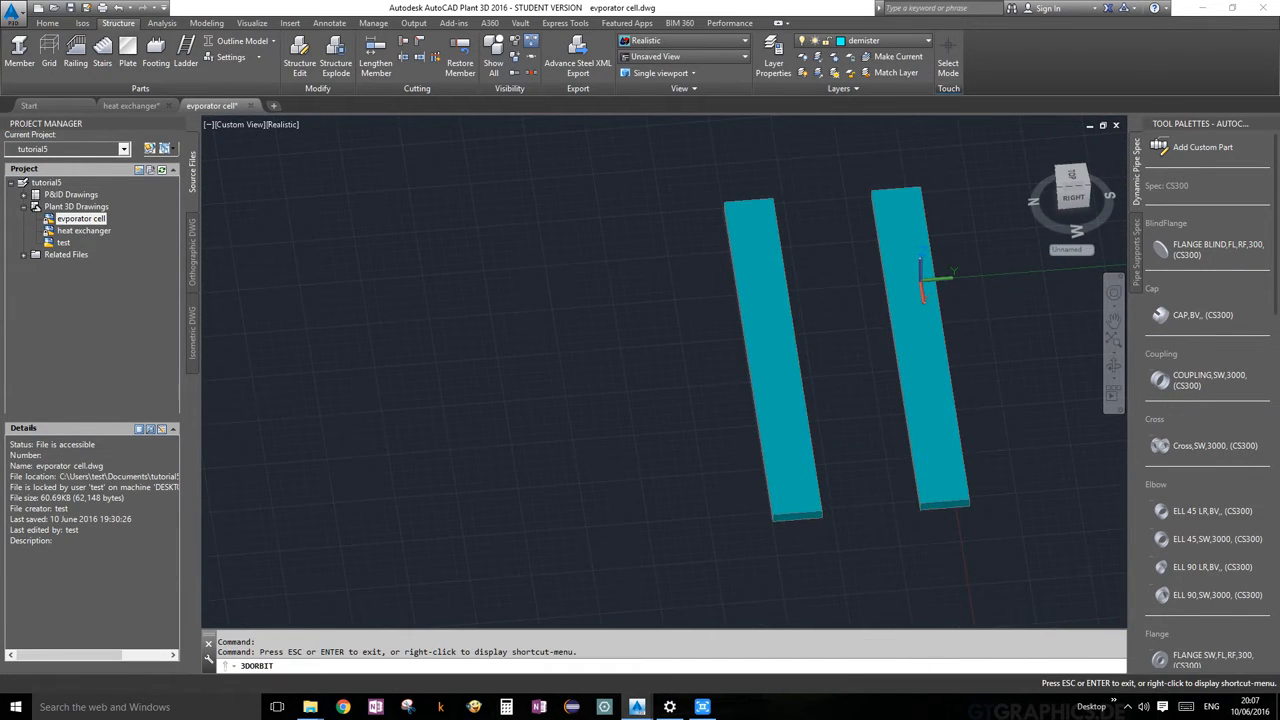
{"action": "key", "text": "Escape"}
{"action": "left_click", "coordinate": [1114, 360]}
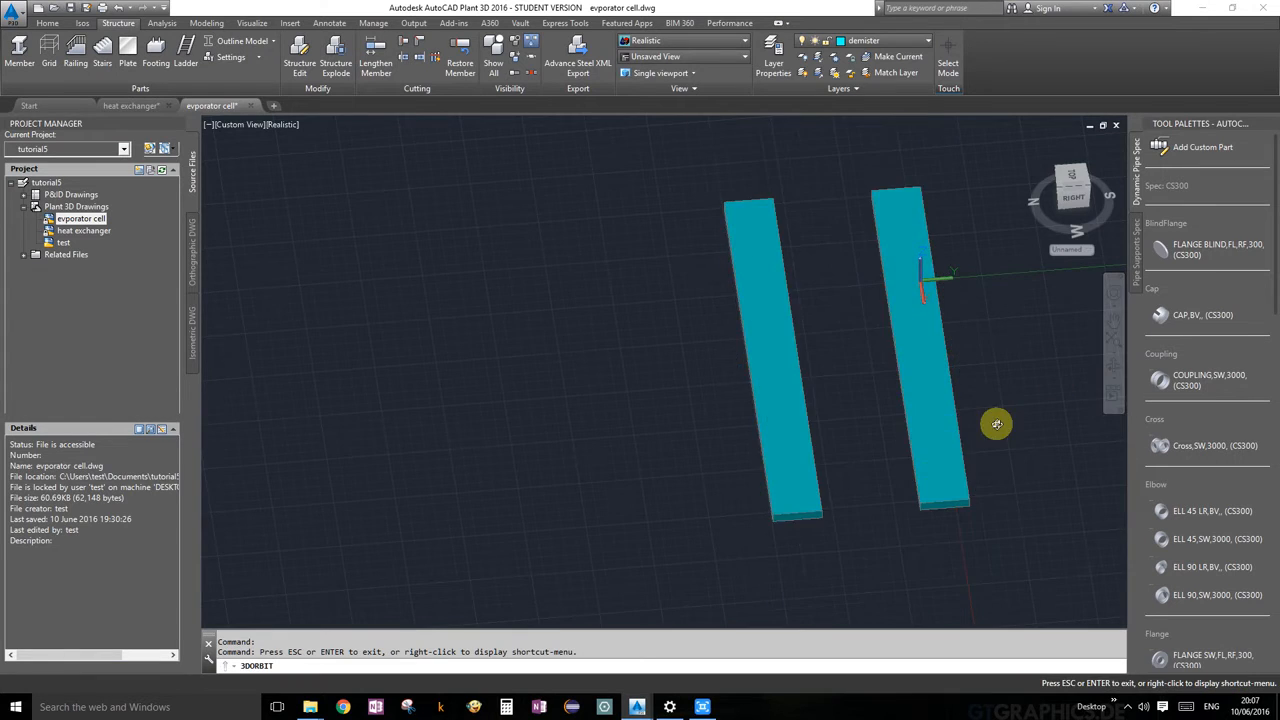
{"action": "left_click_drag", "start_coordinate": [997, 424], "coordinate": [856, 363]}
{"action": "key", "text": "Escape"}
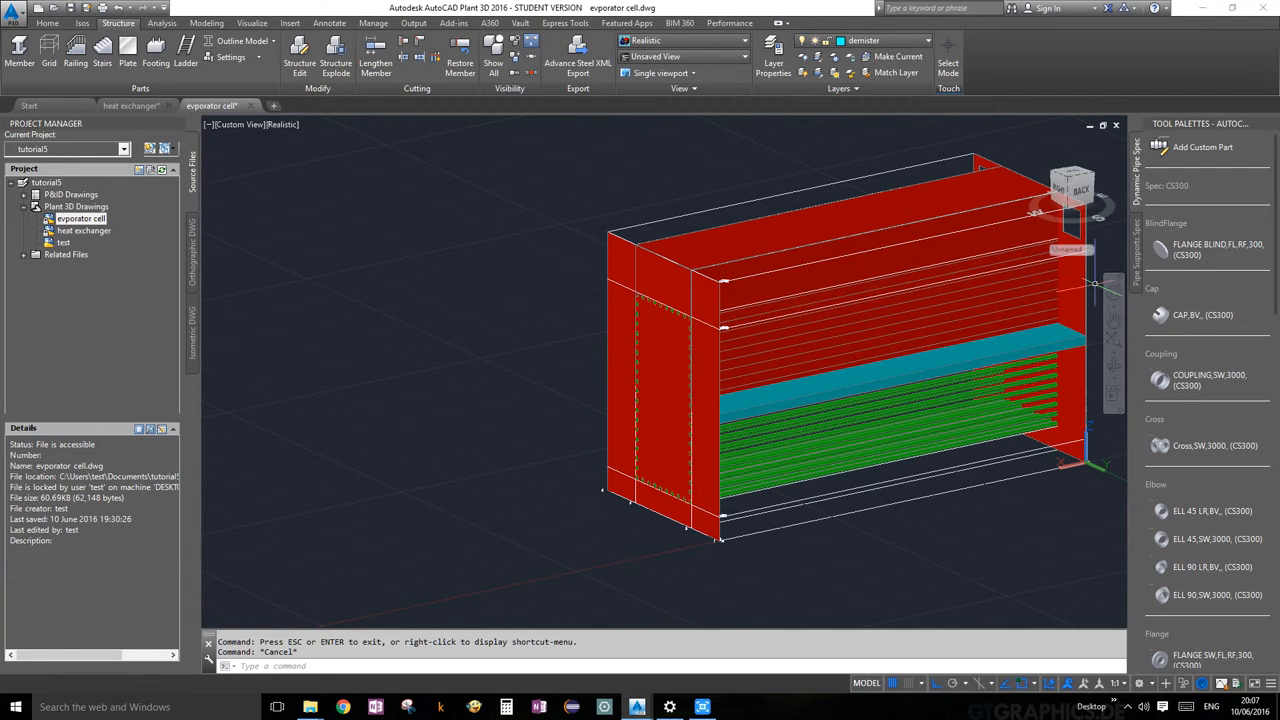
{"action": "scroll", "coordinate": [983, 386], "scroll_direction": "down", "scroll_amount": 2}
{"action": "middle_click_drag", "start_coordinate": [983, 386], "coordinate": [857, 432]}
{"action": "scroll", "coordinate": [803, 443], "scroll_direction": "up", "scroll_amount": 2}
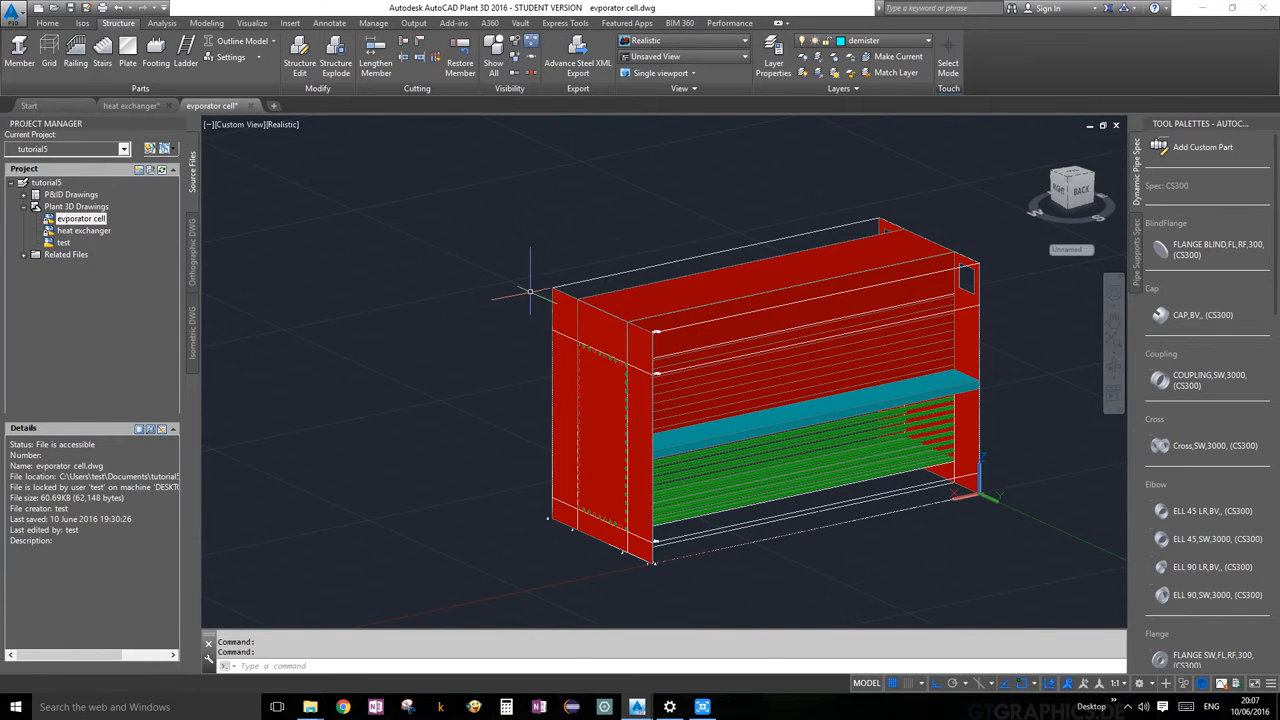
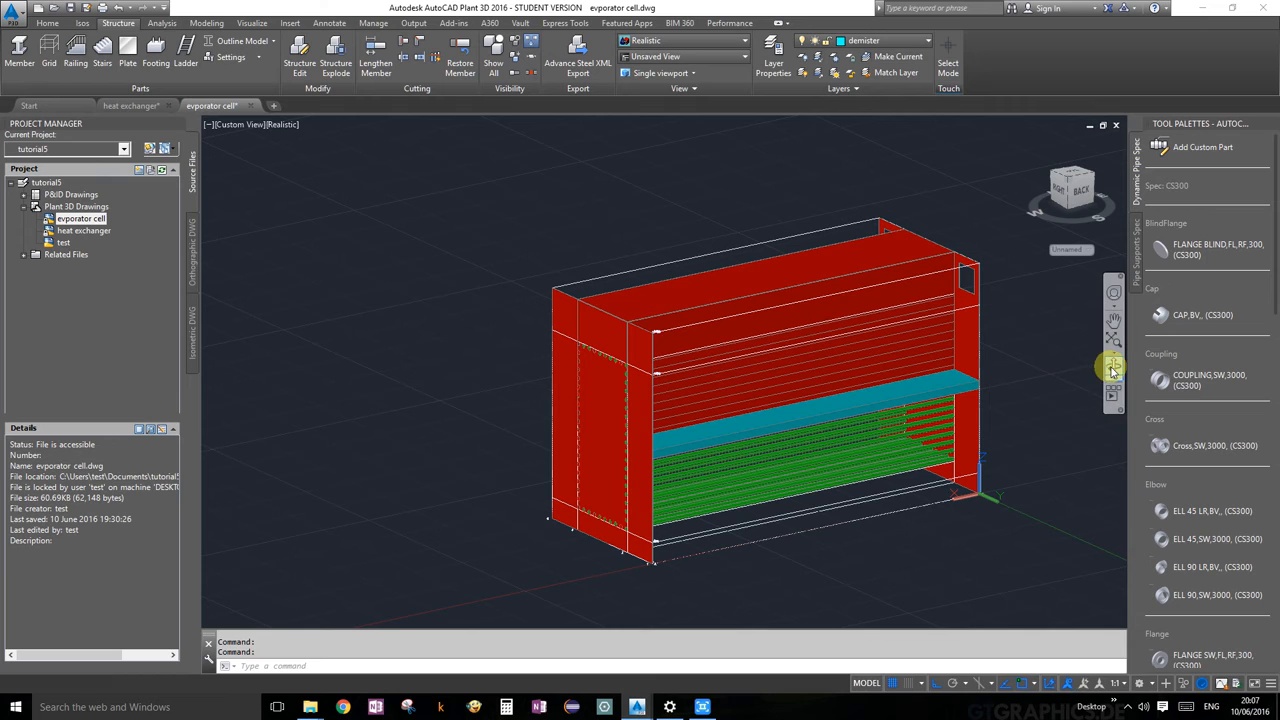
{"action": "left_click", "coordinate": [1113, 366]}
{"action": "left_click_drag", "start_coordinate": [1014, 400], "coordinate": [984, 434]}
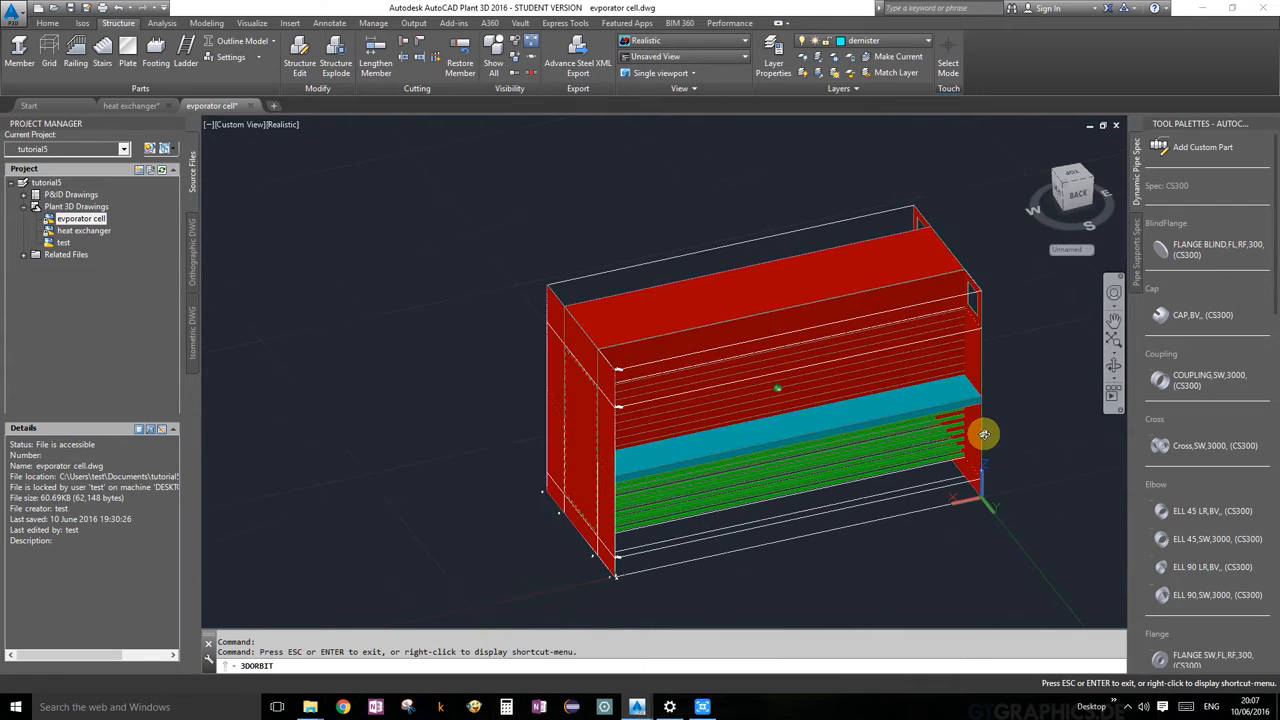
{"action": "key", "text": "Escape"}
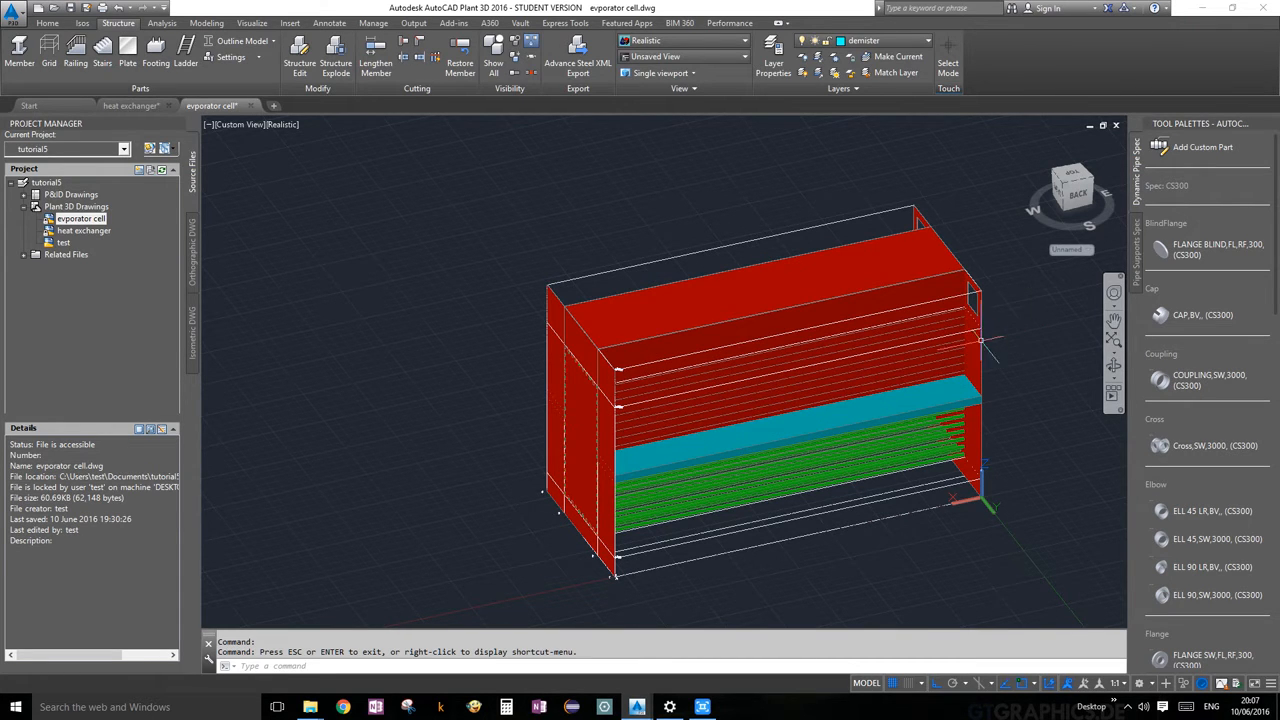
Isolate the structural grid, hiding the plates, tubes and demister boxes.
{"action": "left_click", "coordinate": [845, 218]}
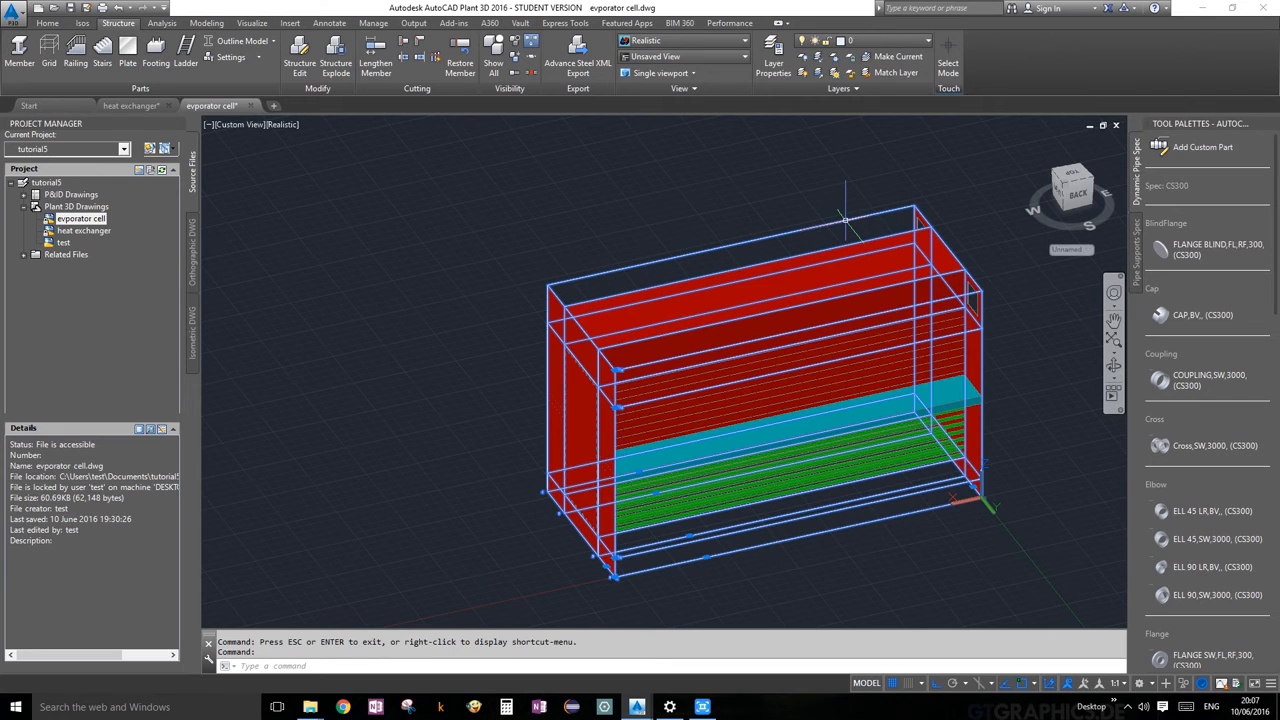
{"action": "left_click", "coordinate": [514, 43]}
{"action": "scroll", "coordinate": [1100, 458], "scroll_direction": "up", "scroll_amount": 8}
{"action": "scroll", "coordinate": [1022, 413], "scroll_direction": "down", "scroll_amount": 6}
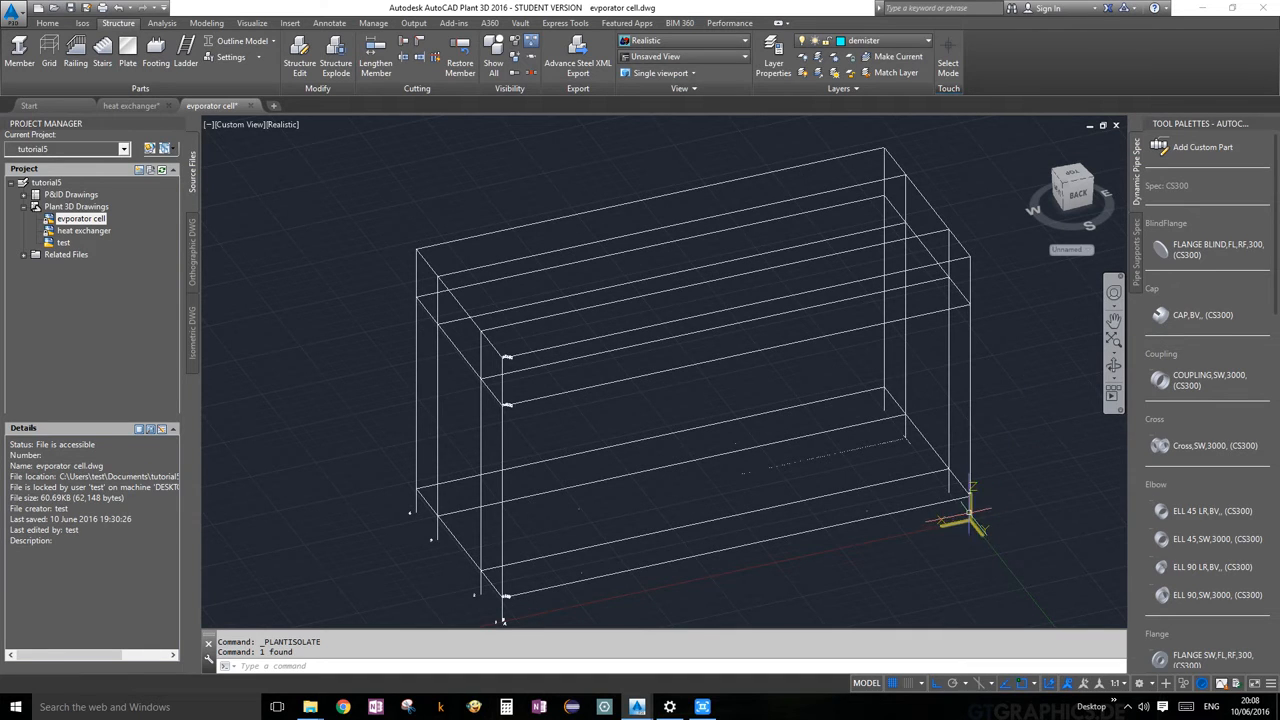
Reorient the UCS at the grid's origin corner so its Z axis points outward along the cell's length.
{"action": "mouse_move", "coordinate": [970, 491]}
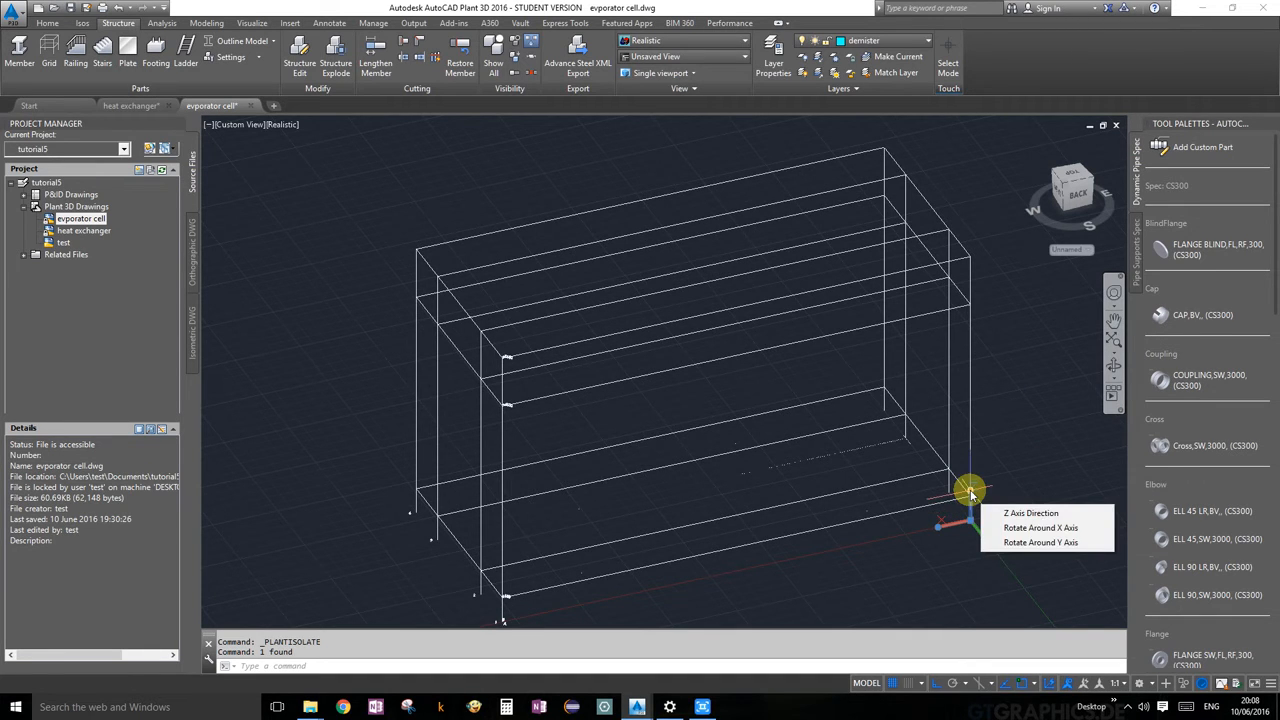
{"action": "left_click", "coordinate": [1030, 513]}
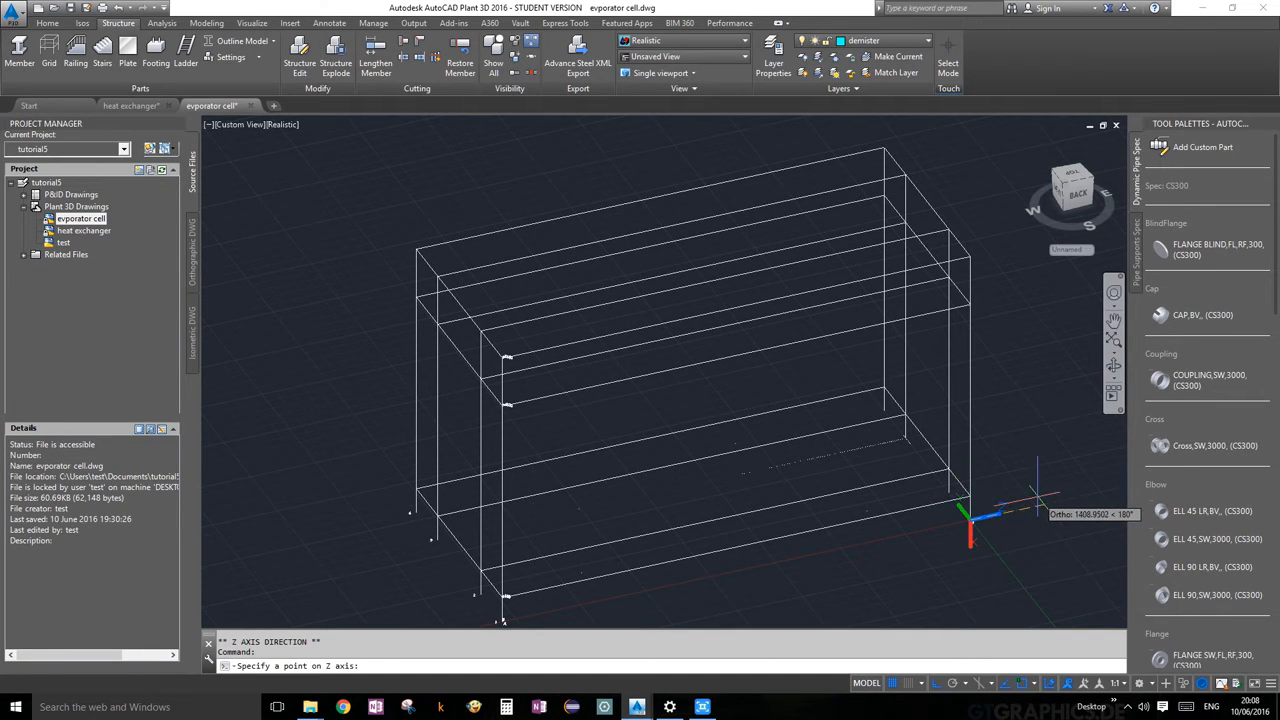
{"action": "left_click", "coordinate": [1038, 497]}
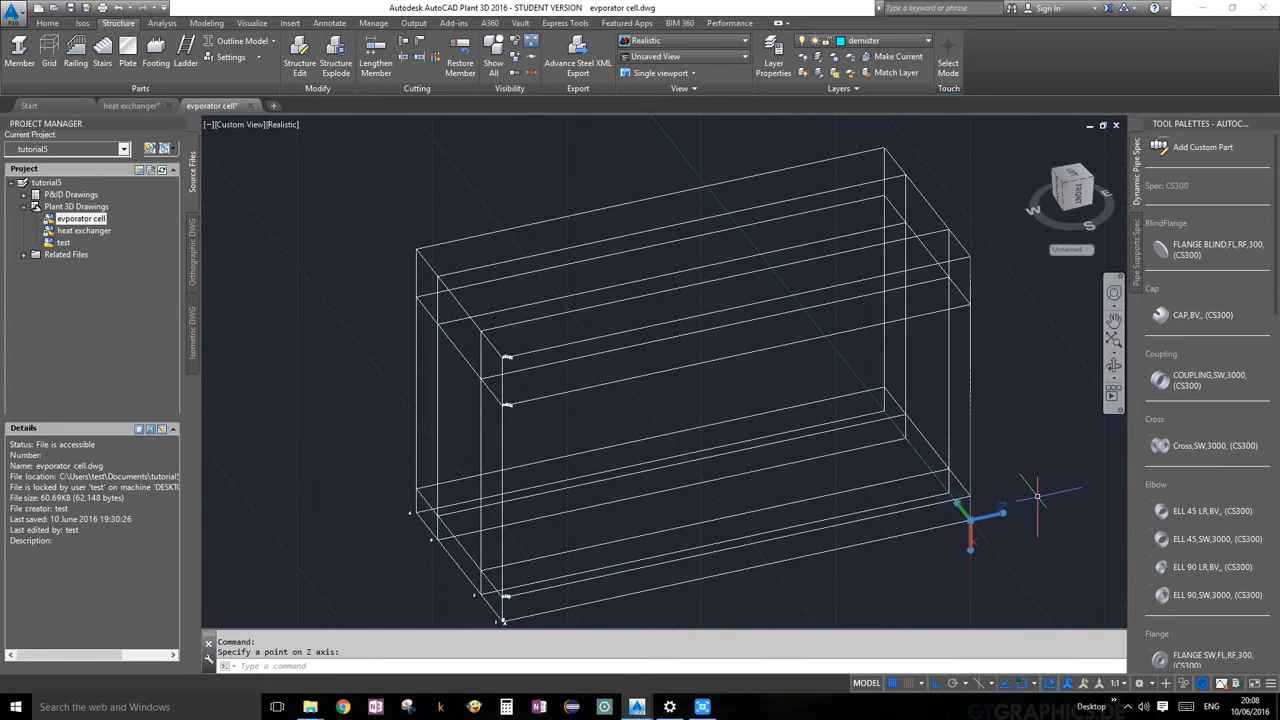
Set the view square to the grid's end face using the UCS top view, rotated so the grid stands upright.
{"action": "left_click", "coordinate": [1113, 365]}
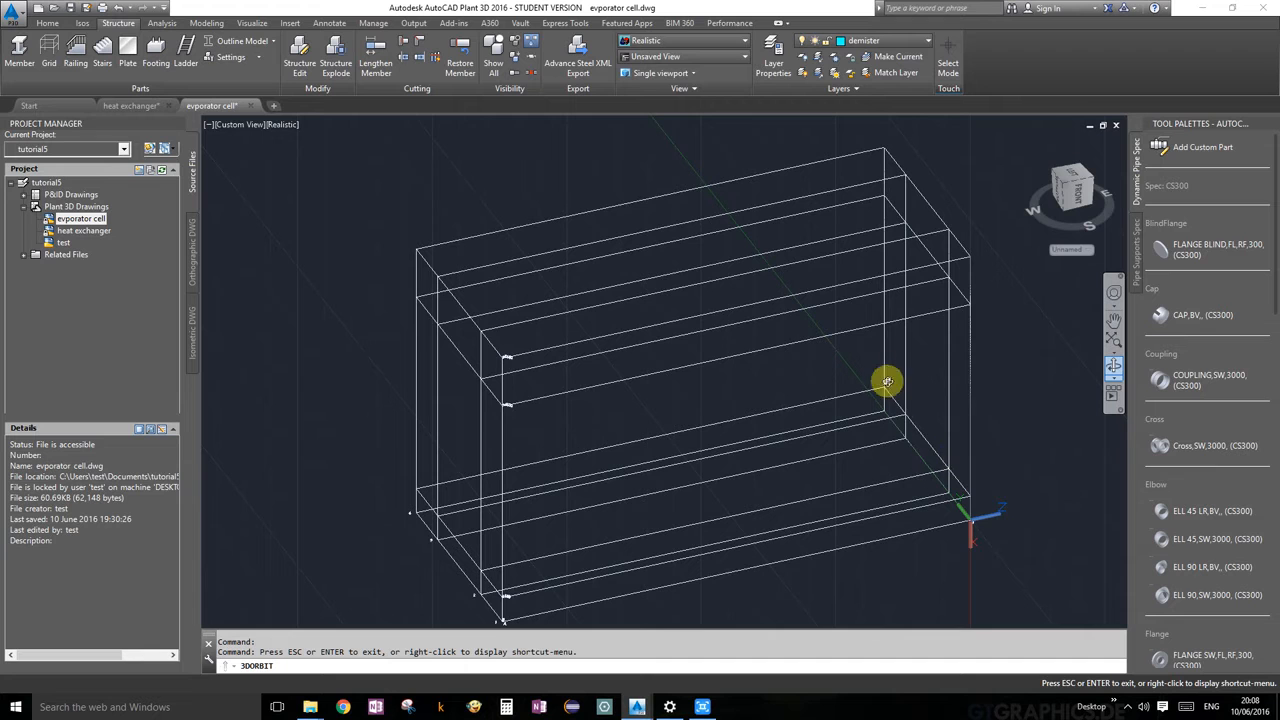
{"action": "left_click_drag", "start_coordinate": [1072, 331], "coordinate": [886, 380]}
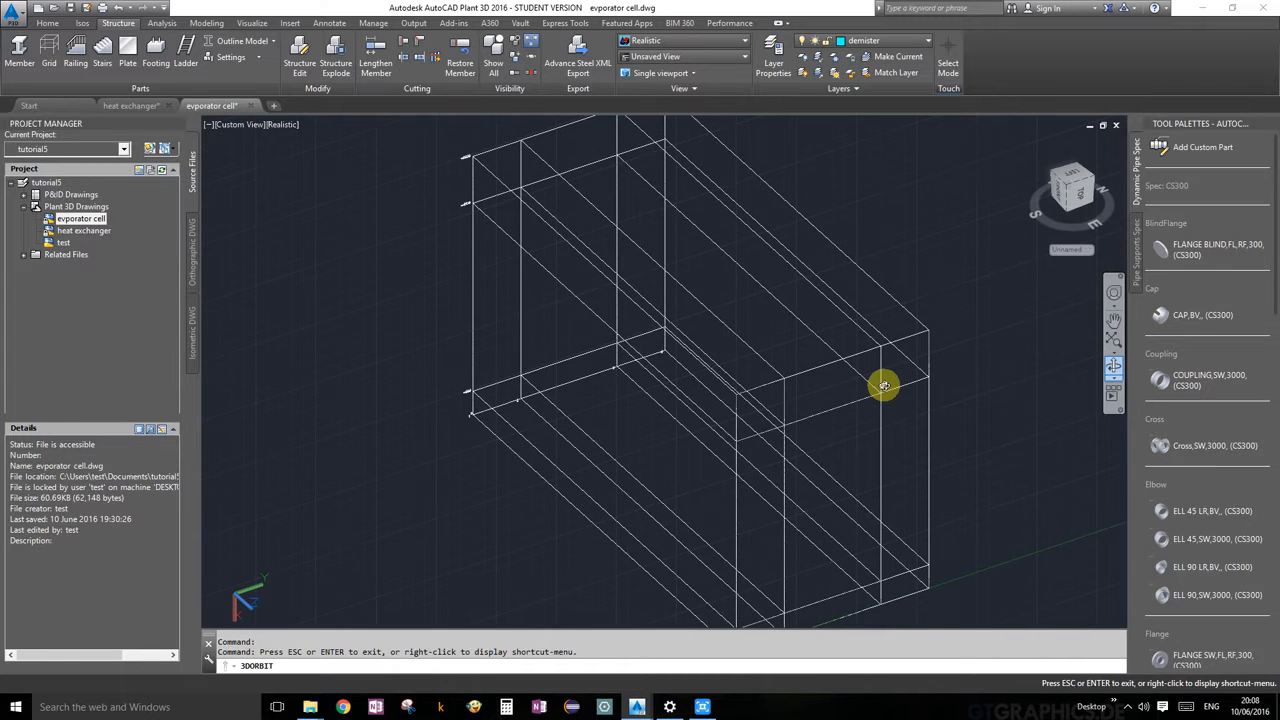
{"action": "key", "text": "Escape"}
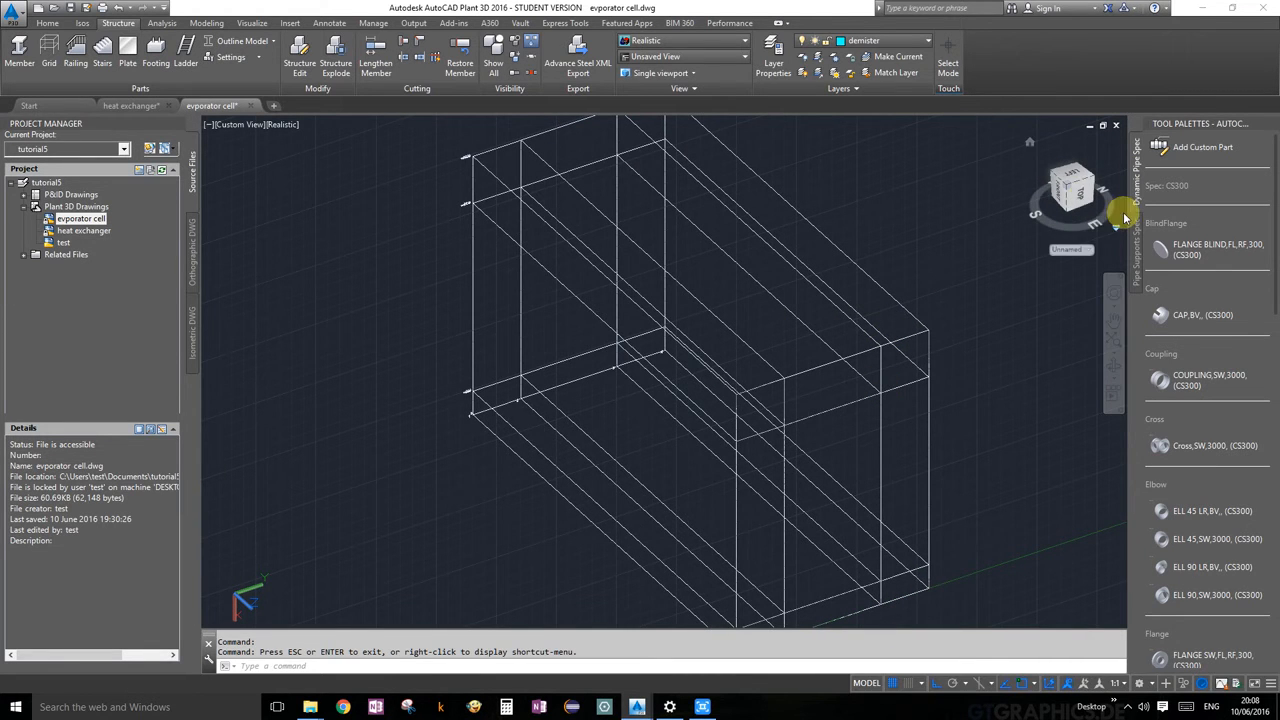
{"action": "left_click", "coordinate": [1086, 198]}
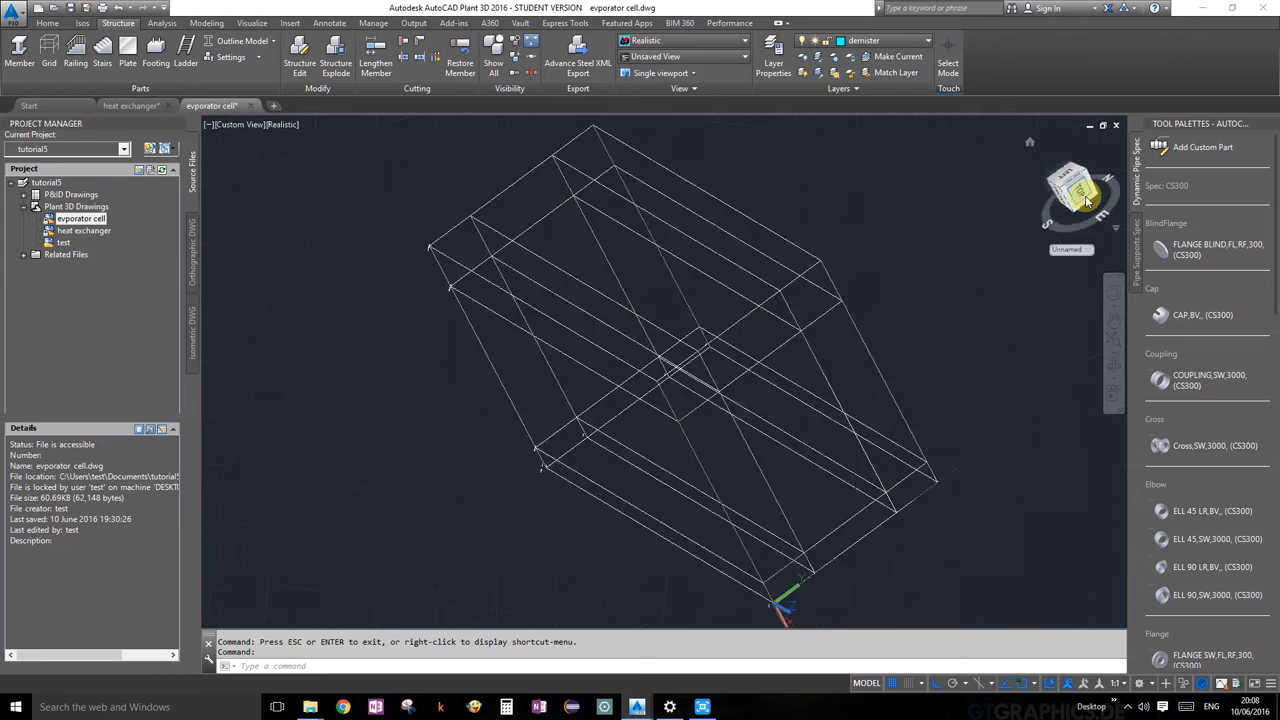
{"action": "left_click", "coordinate": [1118, 149]}
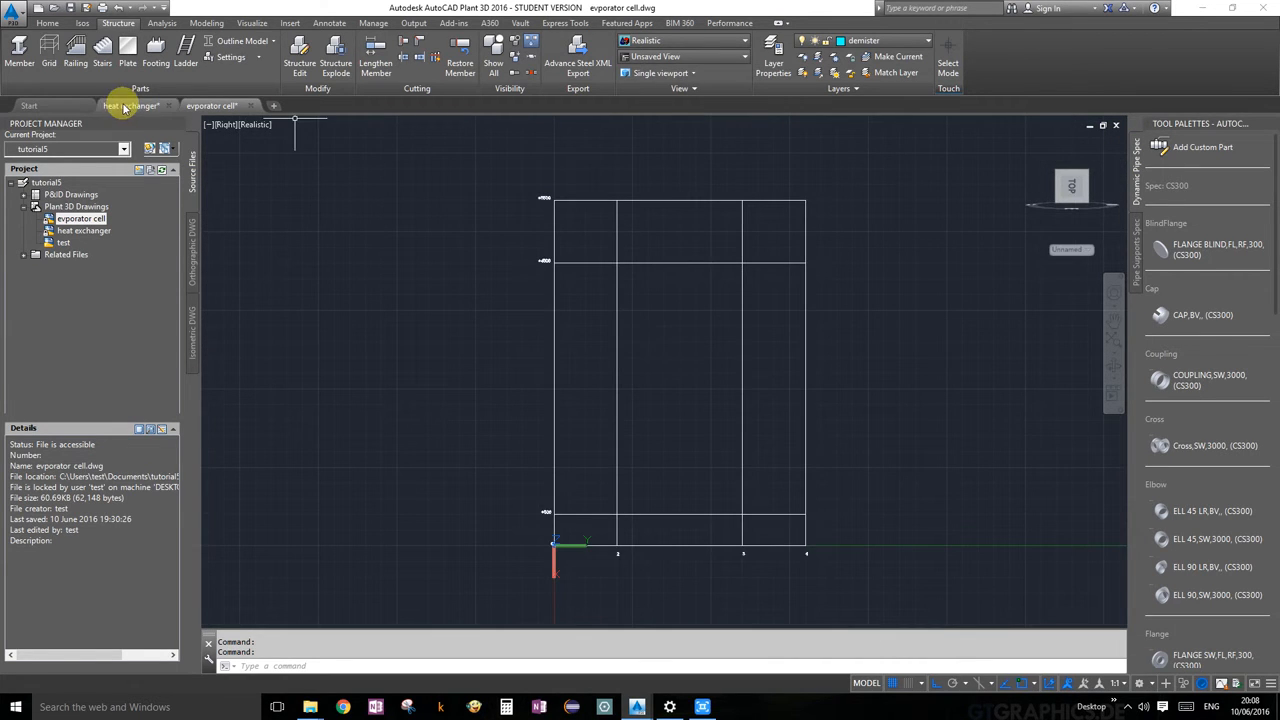
Make the structural layer the current layer.
{"action": "left_click", "coordinate": [237, 87]}
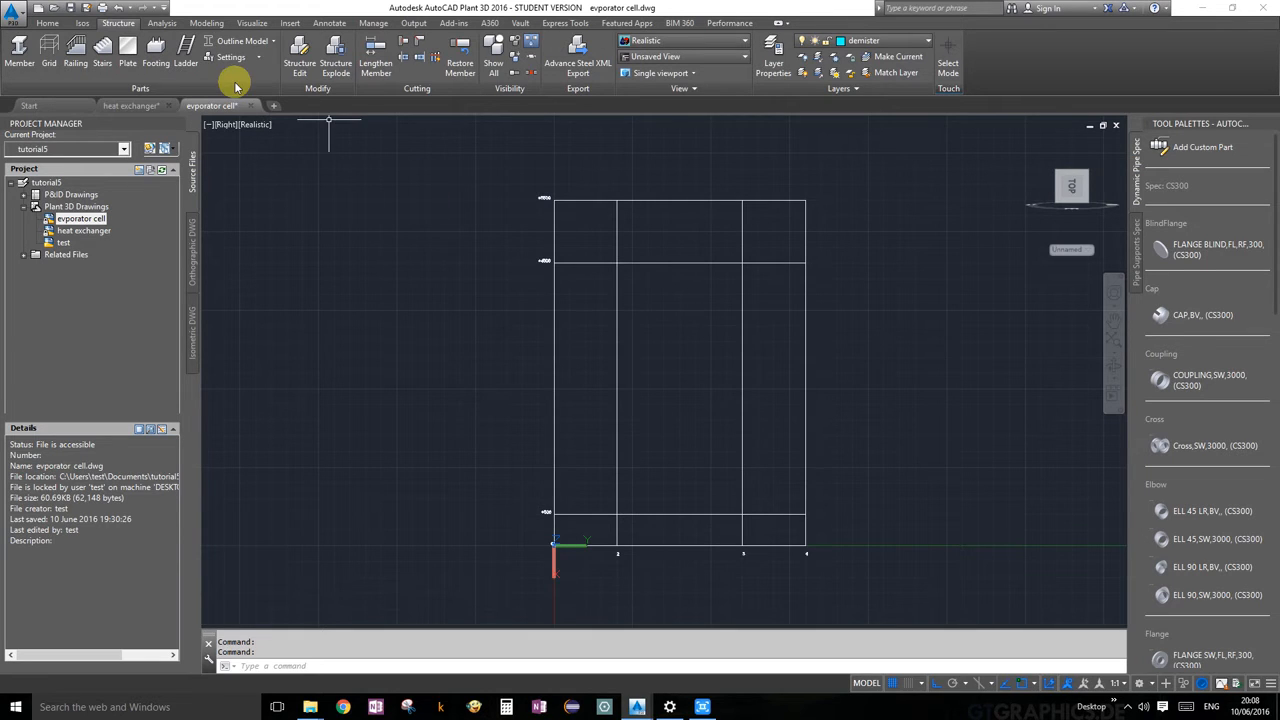
{"action": "left_click", "coordinate": [930, 42]}
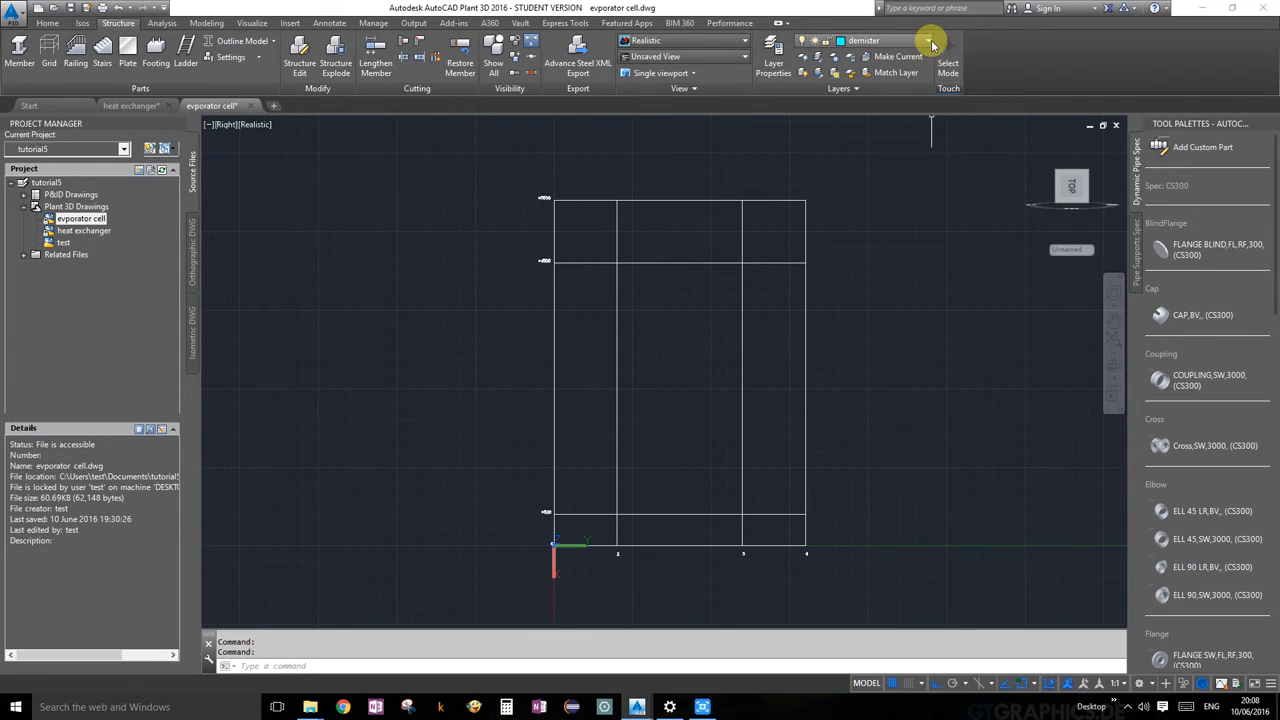
{"action": "left_click", "coordinate": [891, 107]}
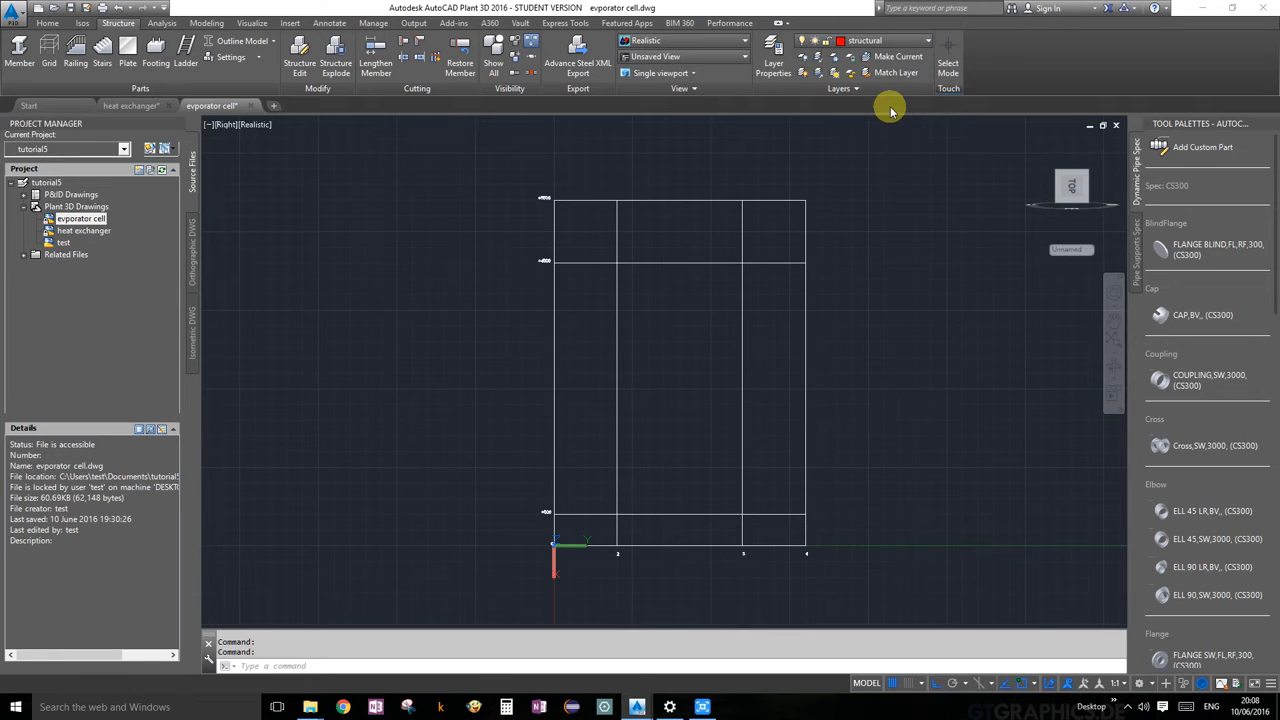
{"action": "left_click", "coordinate": [462, 70]}
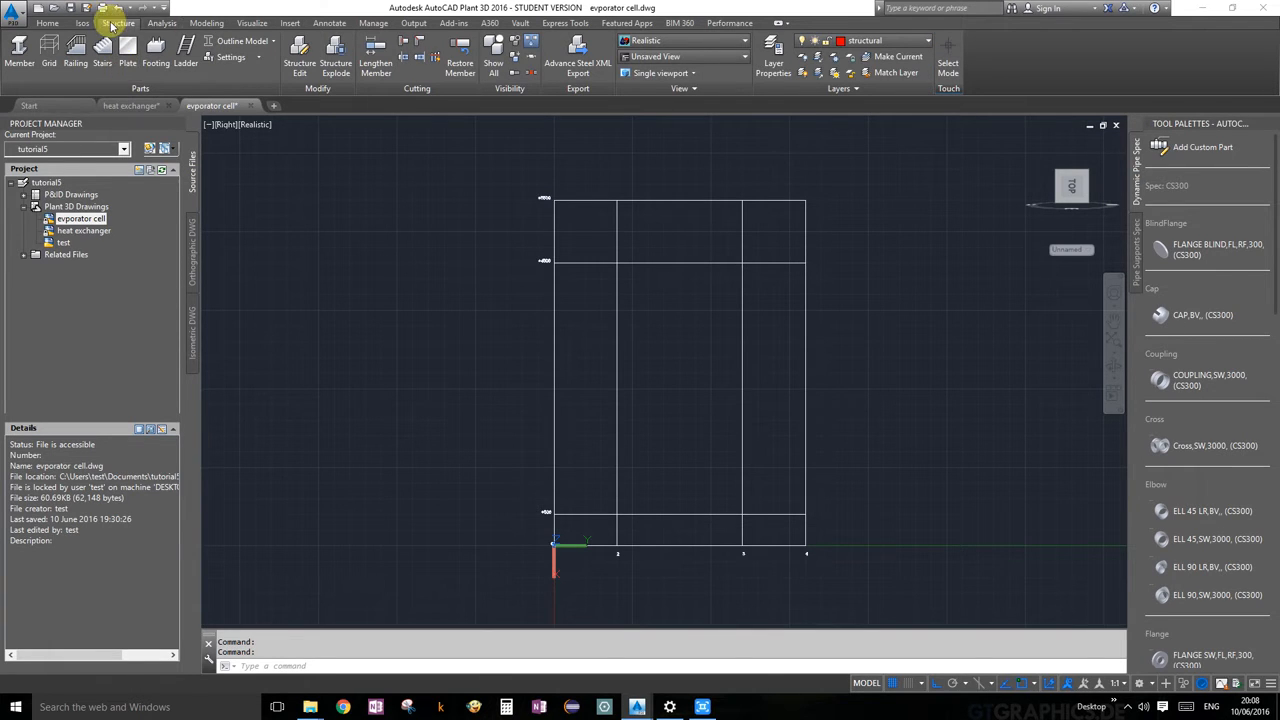
Draw a 2000-long polyline along the lower inner grid line between the two inner vertical grid lines.
{"action": "left_click", "coordinate": [215, 28]}
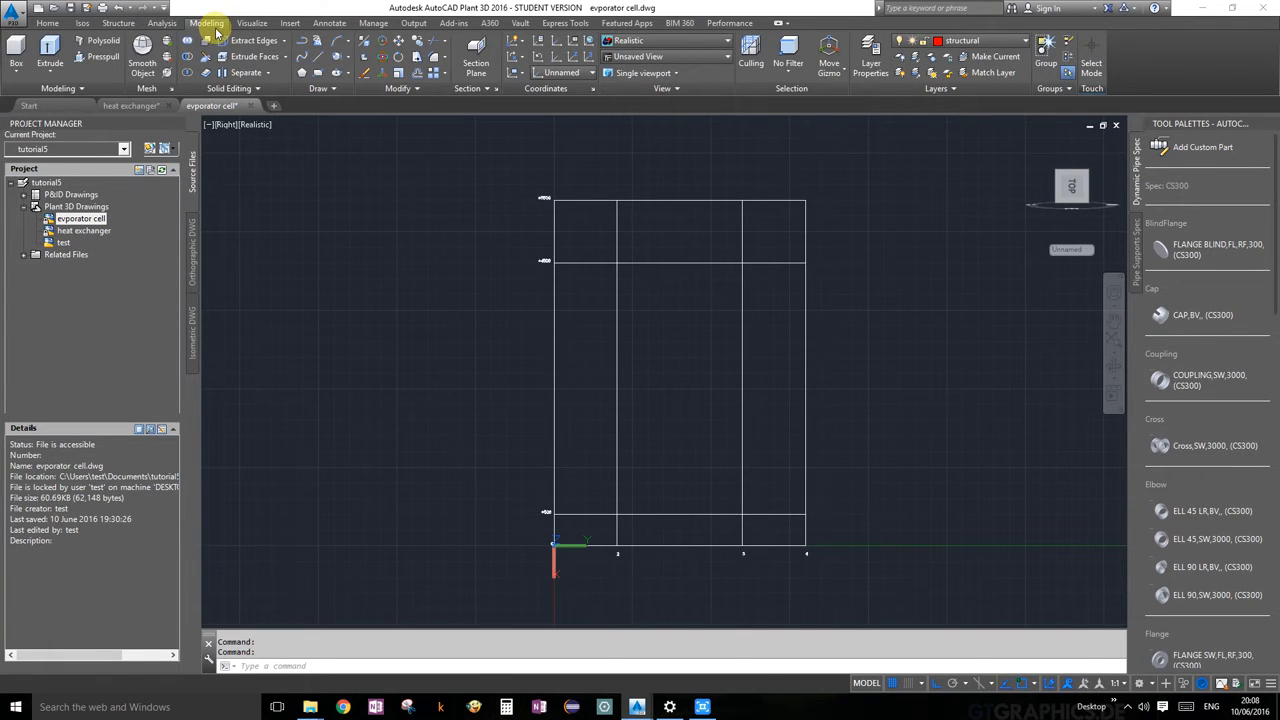
{"action": "type", "text": "plin"}
{"action": "left_click", "coordinate": [352, 277]}
{"action": "type", "text": "e"}
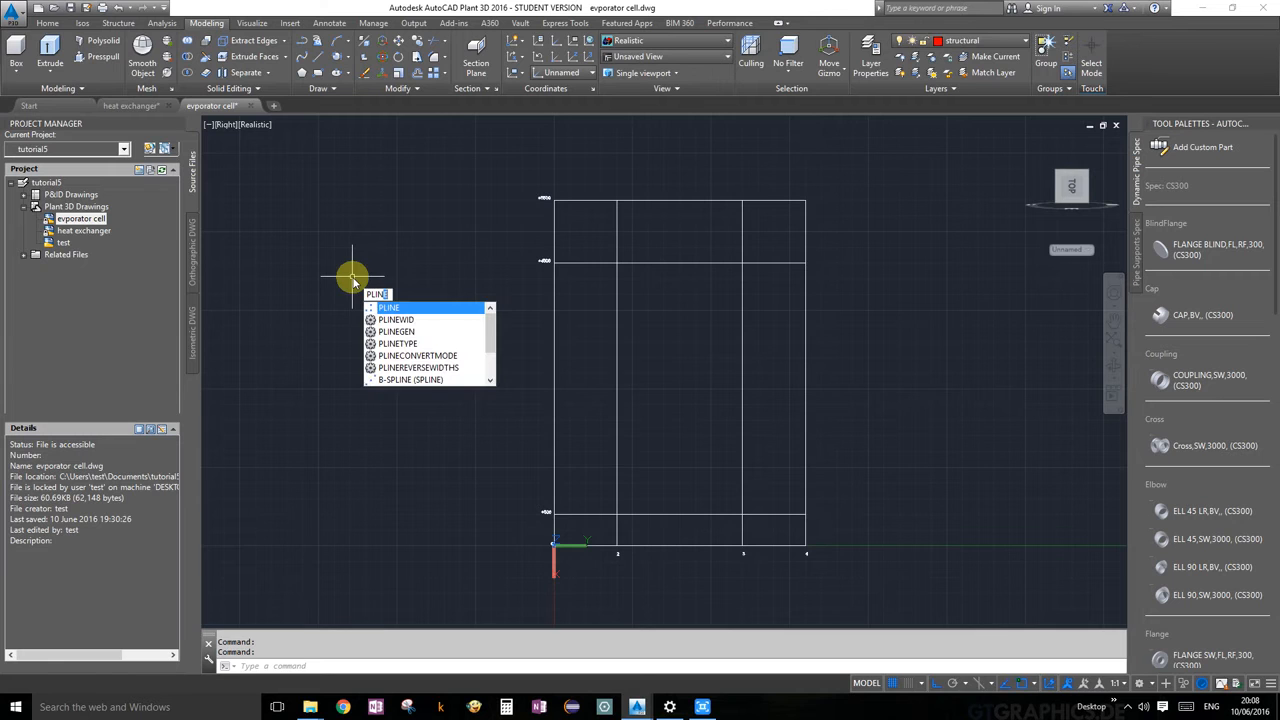
{"action": "key", "text": "Return"}
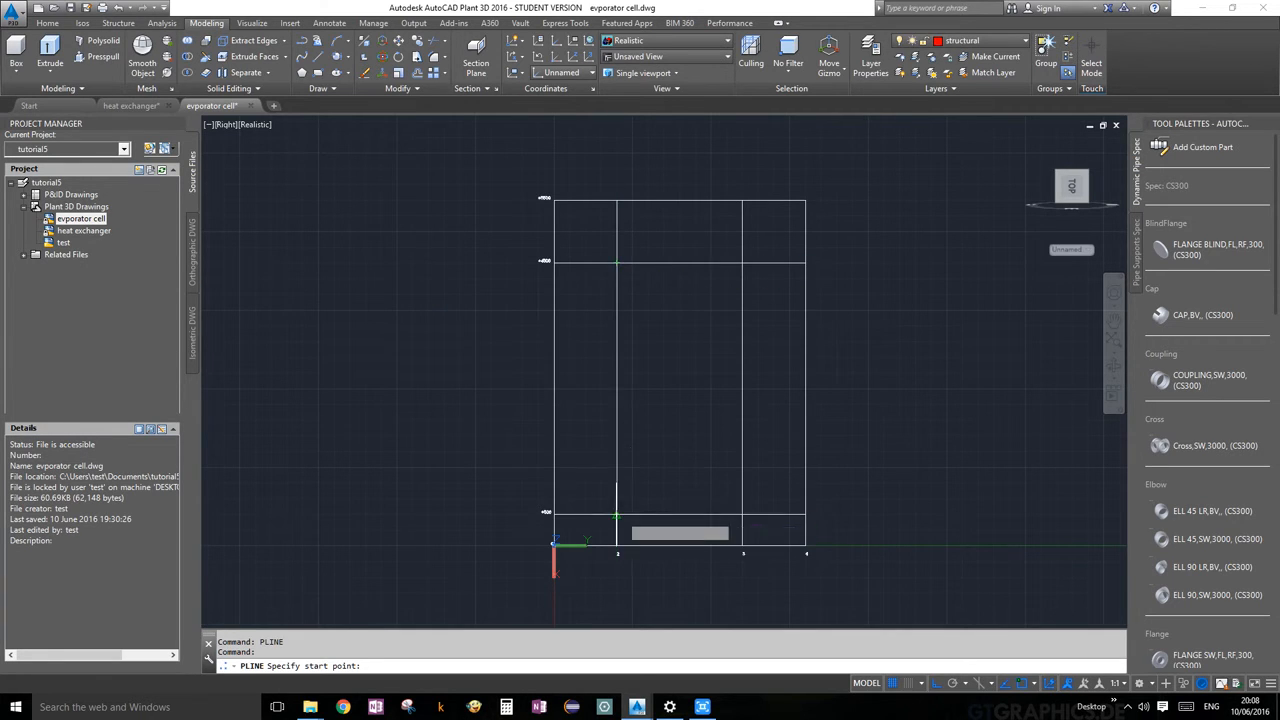
{"action": "left_click", "coordinate": [617, 514]}
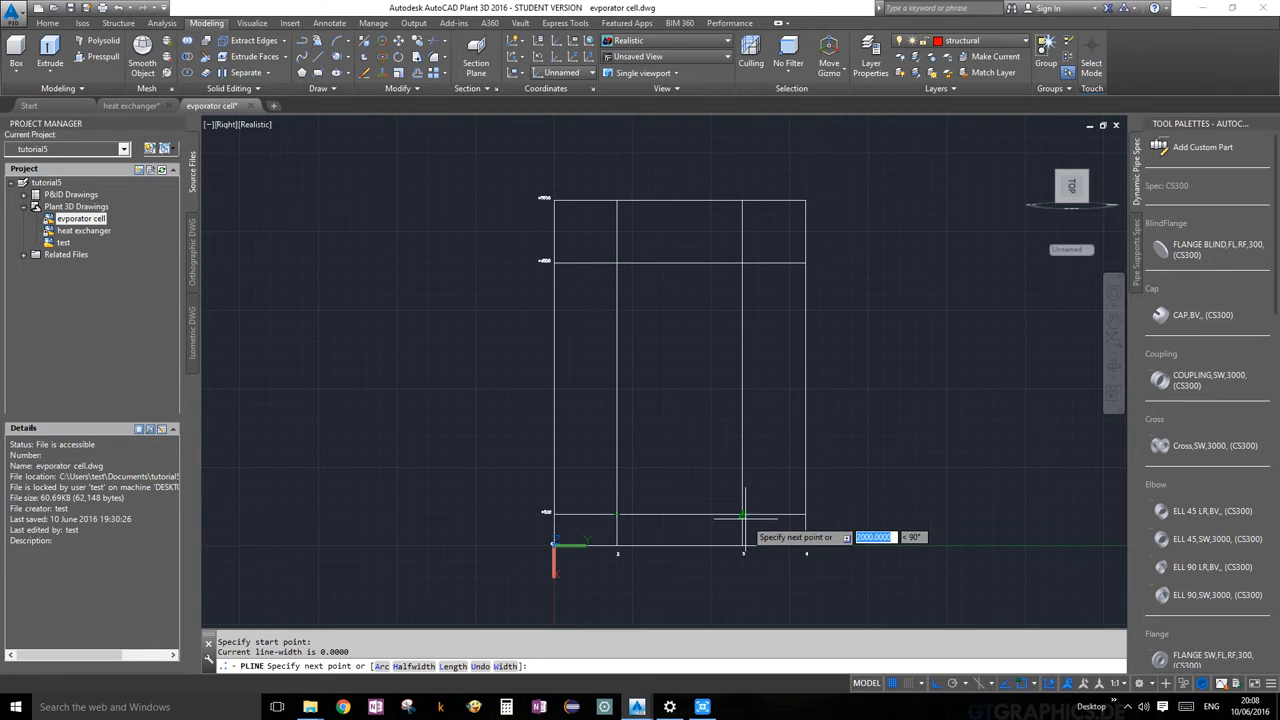
{"action": "left_click", "coordinate": [743, 514]}
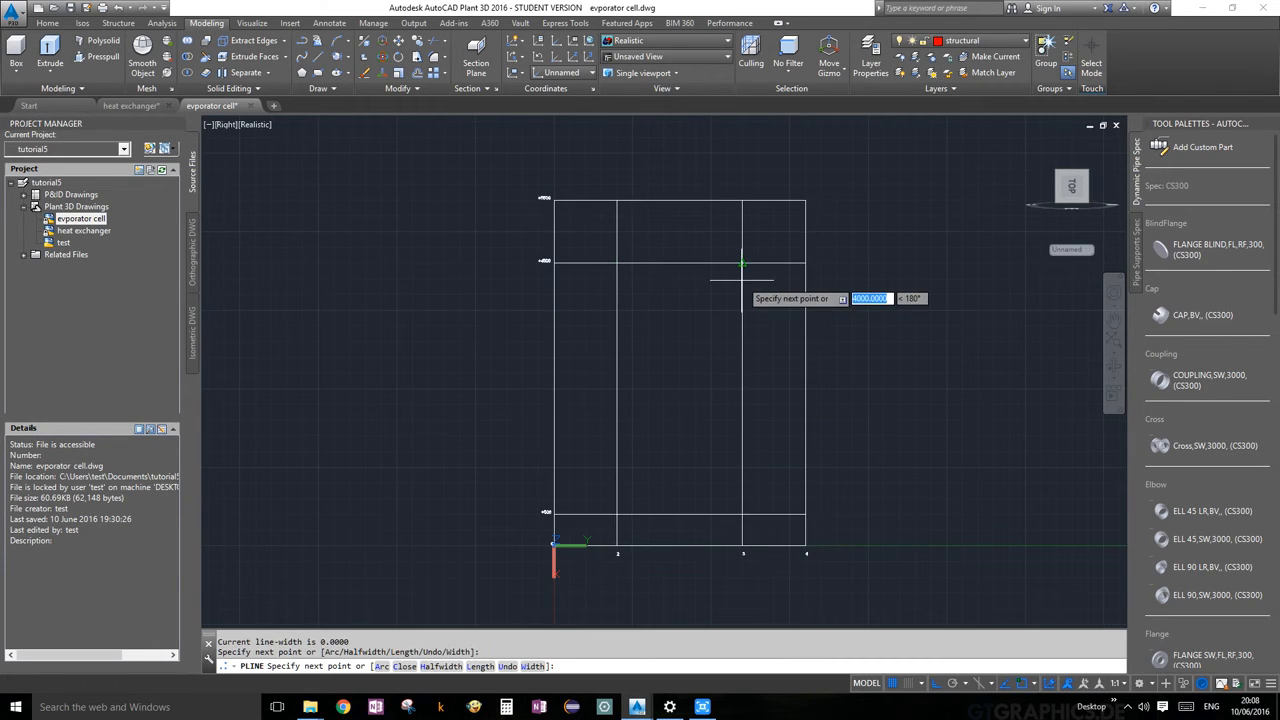
{"action": "key", "text": "Escape"}
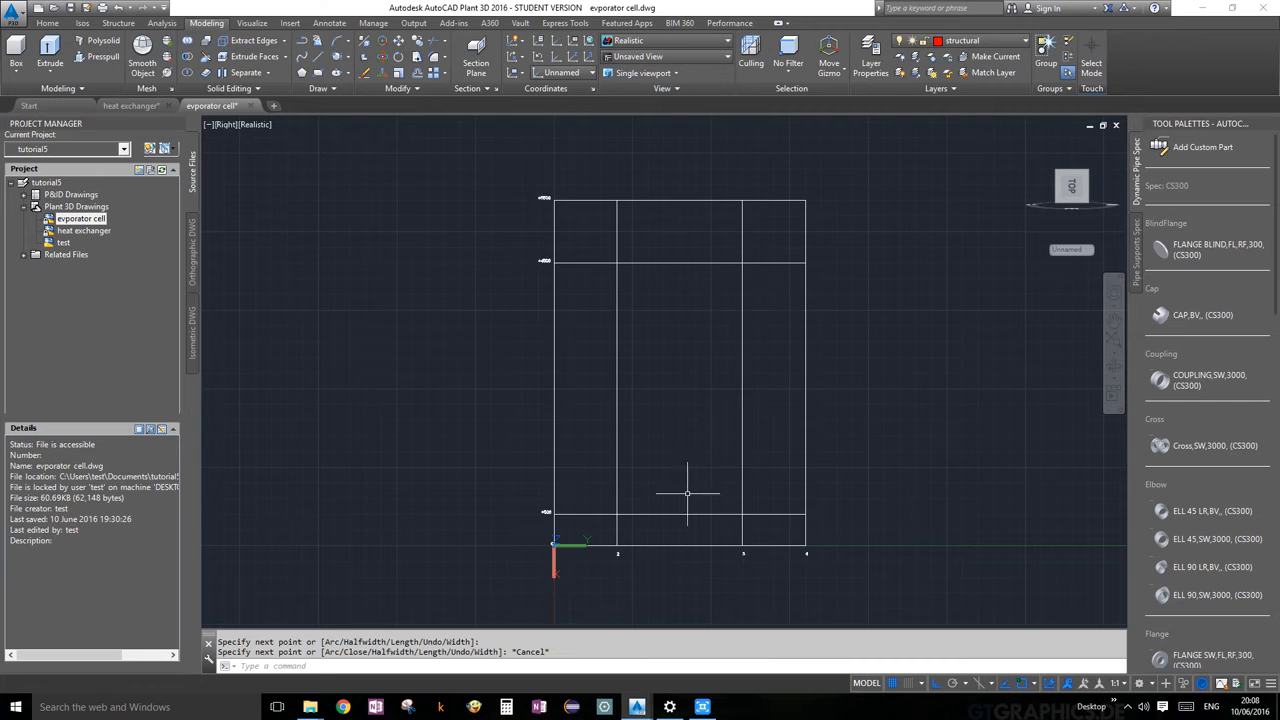
{"action": "left_click", "coordinate": [687, 515]}
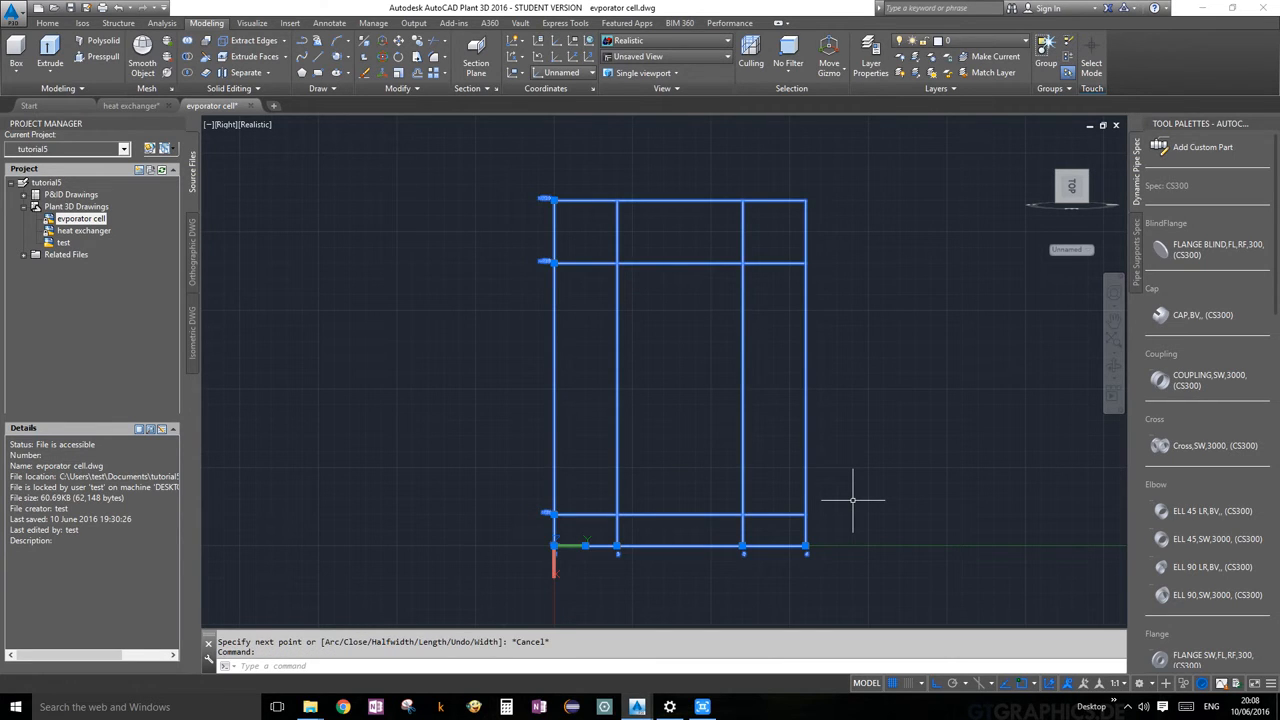
{"action": "key", "text": "Escape"}
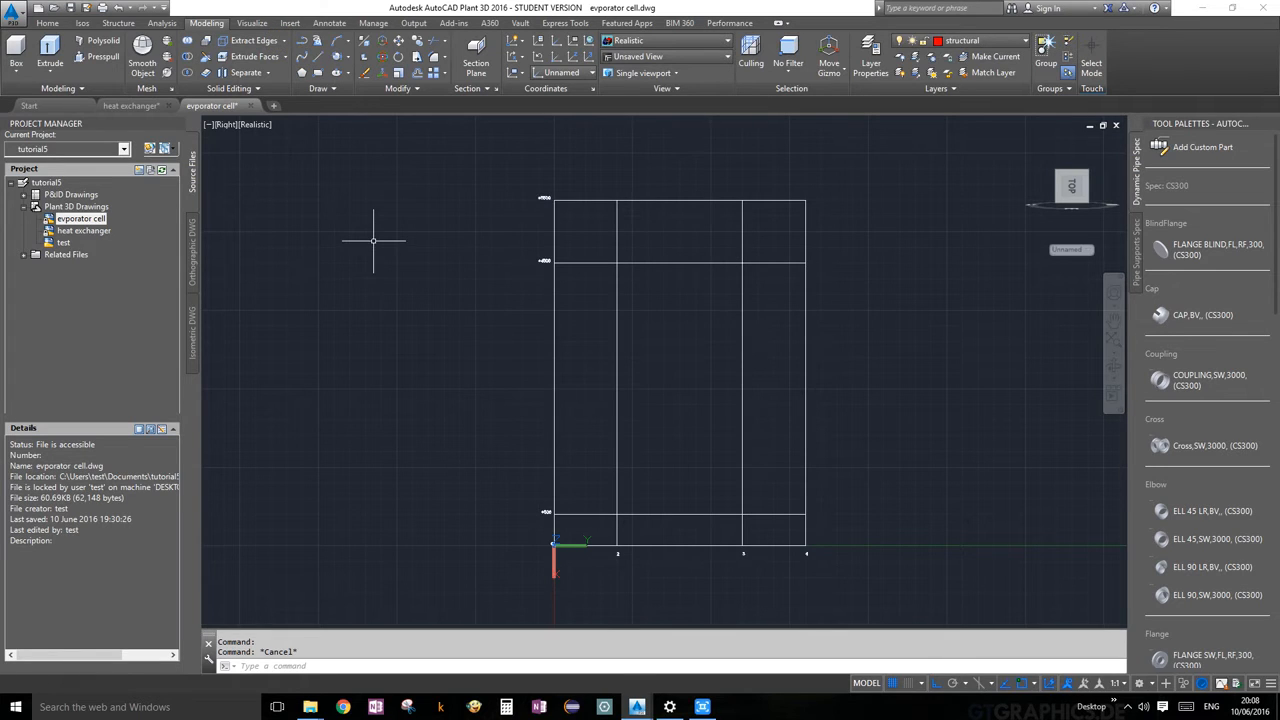
Draw a 2000 by 4000 polyline rectangle through the four inner grid intersections, starting at the upper intersection of the first inner vertical line.
{"action": "type", "text": "p"}
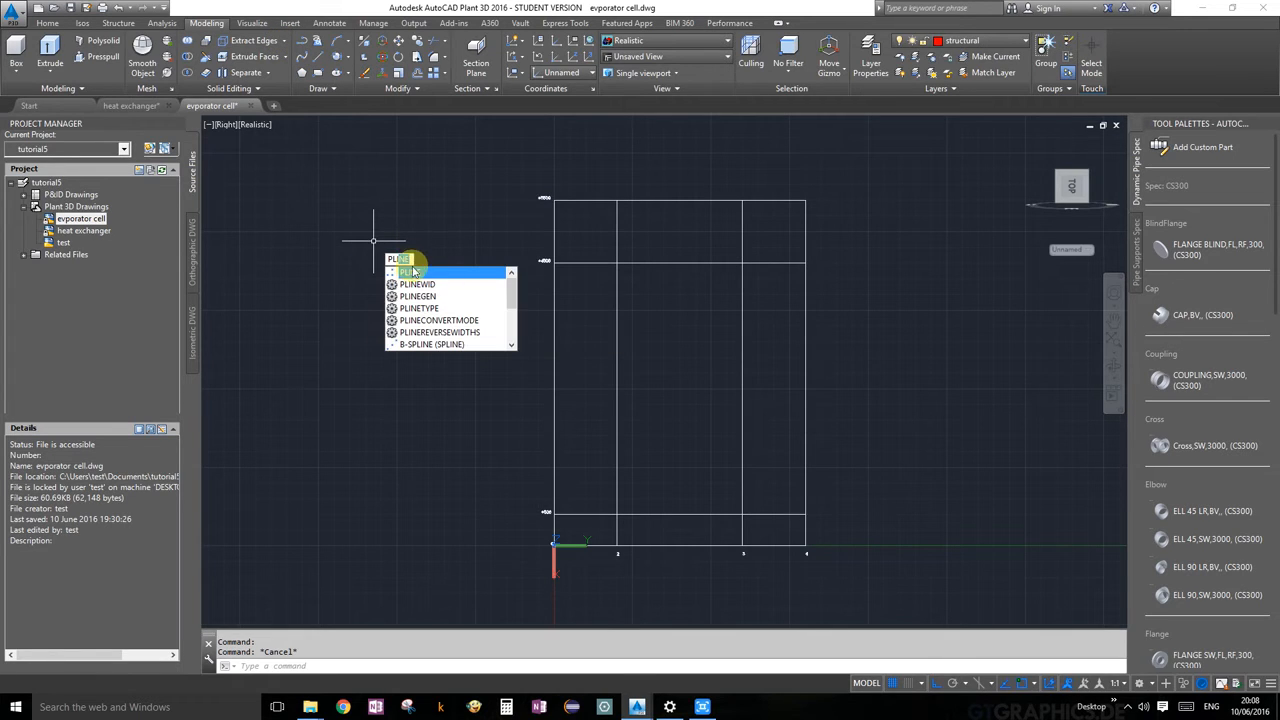
{"action": "key", "text": "Return"}
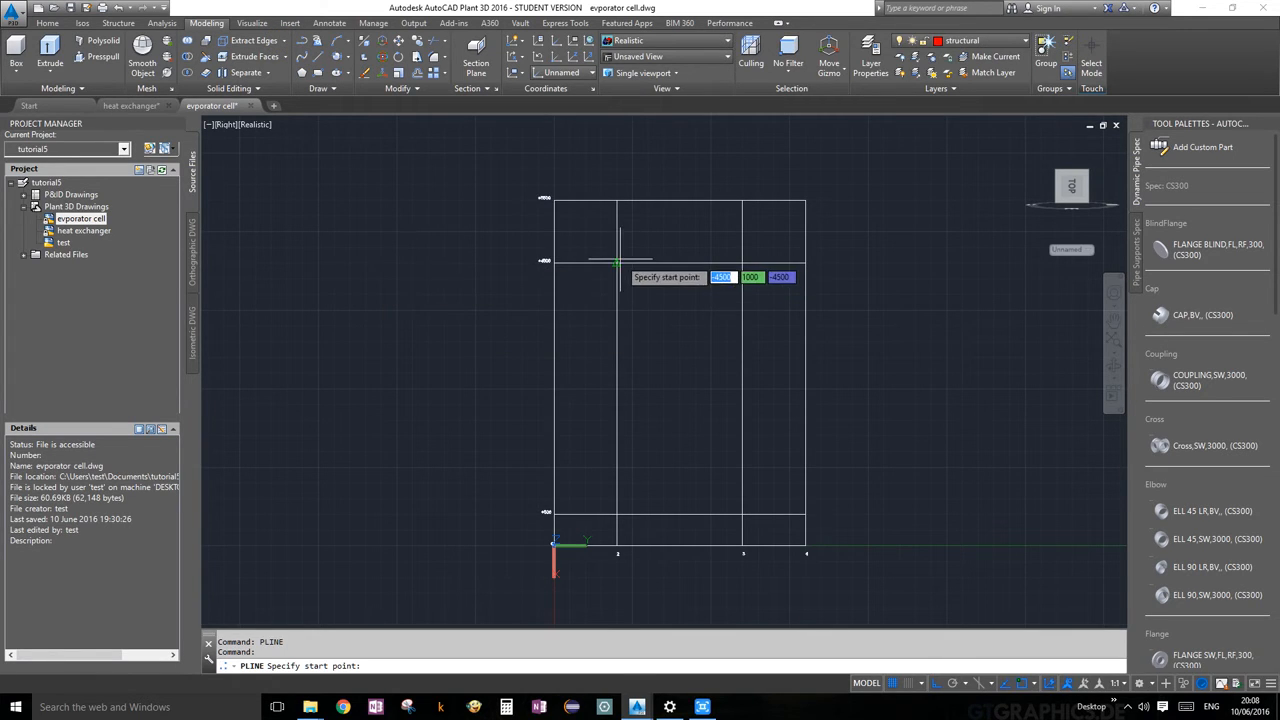
{"action": "left_click", "coordinate": [617, 263]}
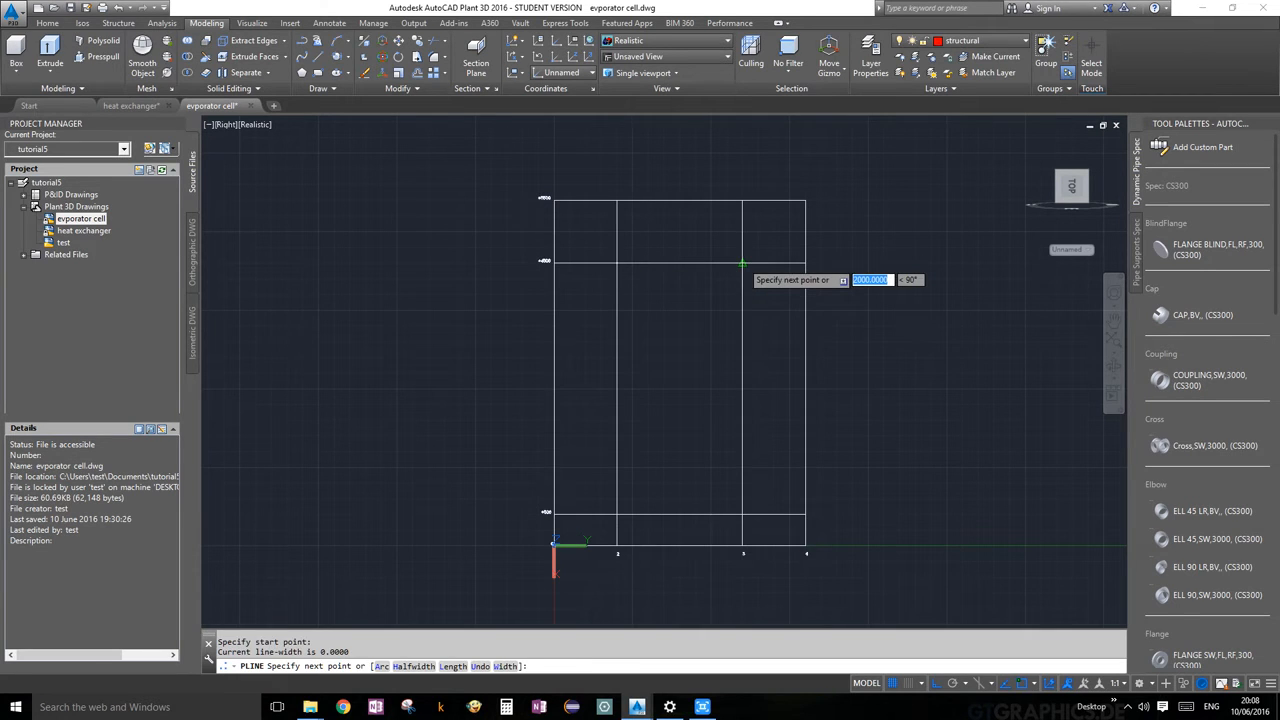
{"action": "left_click", "coordinate": [742, 263]}
{"action": "left_click", "coordinate": [742, 516]}
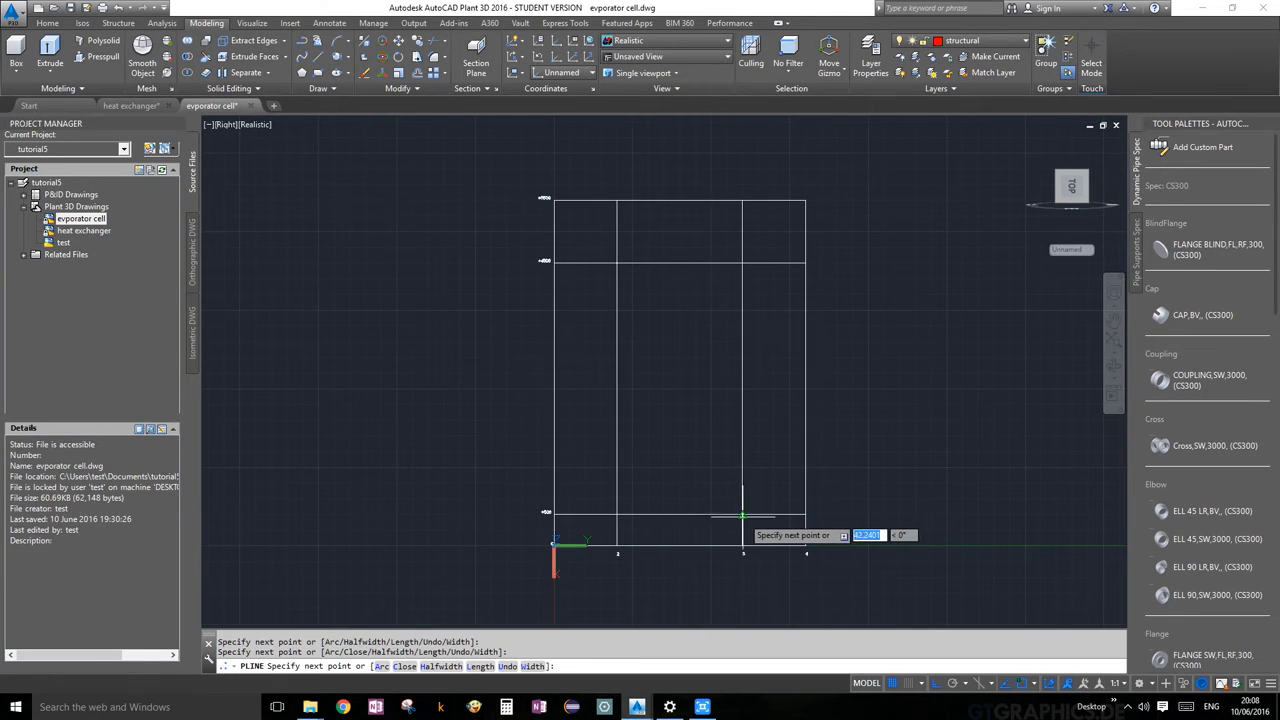
{"action": "left_click", "coordinate": [616, 515]}
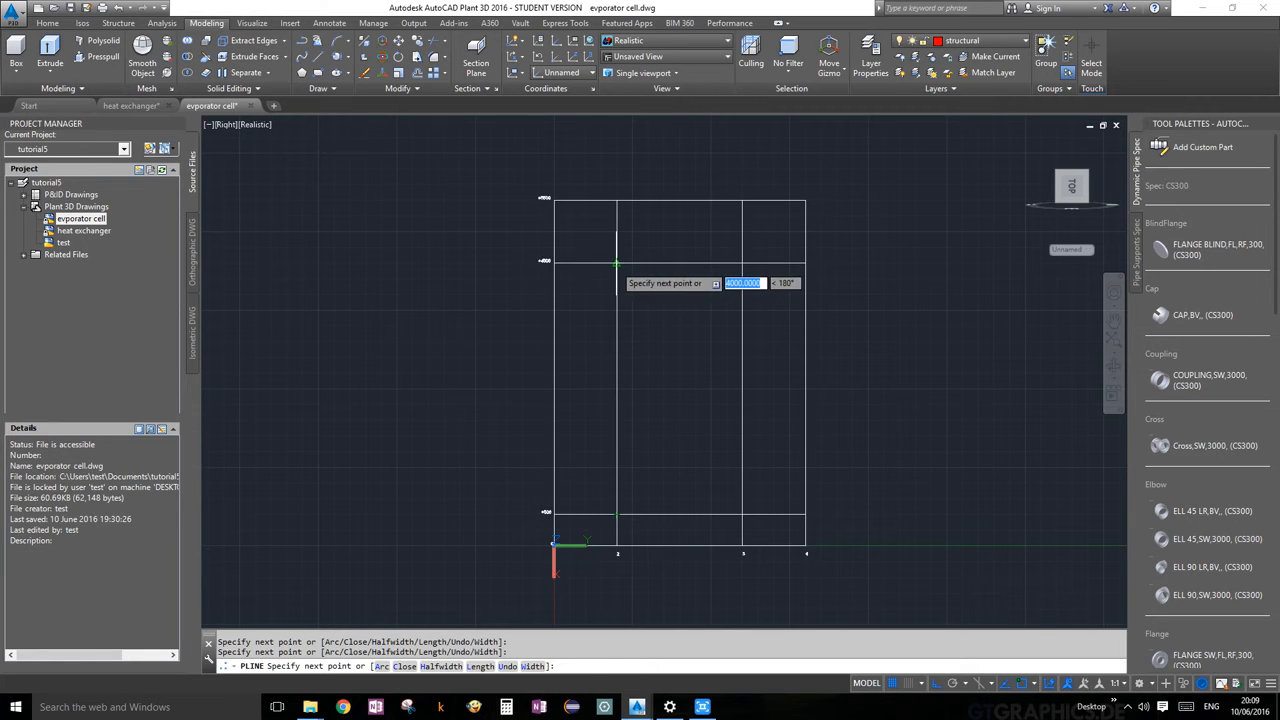
{"action": "key", "text": "Escape"}
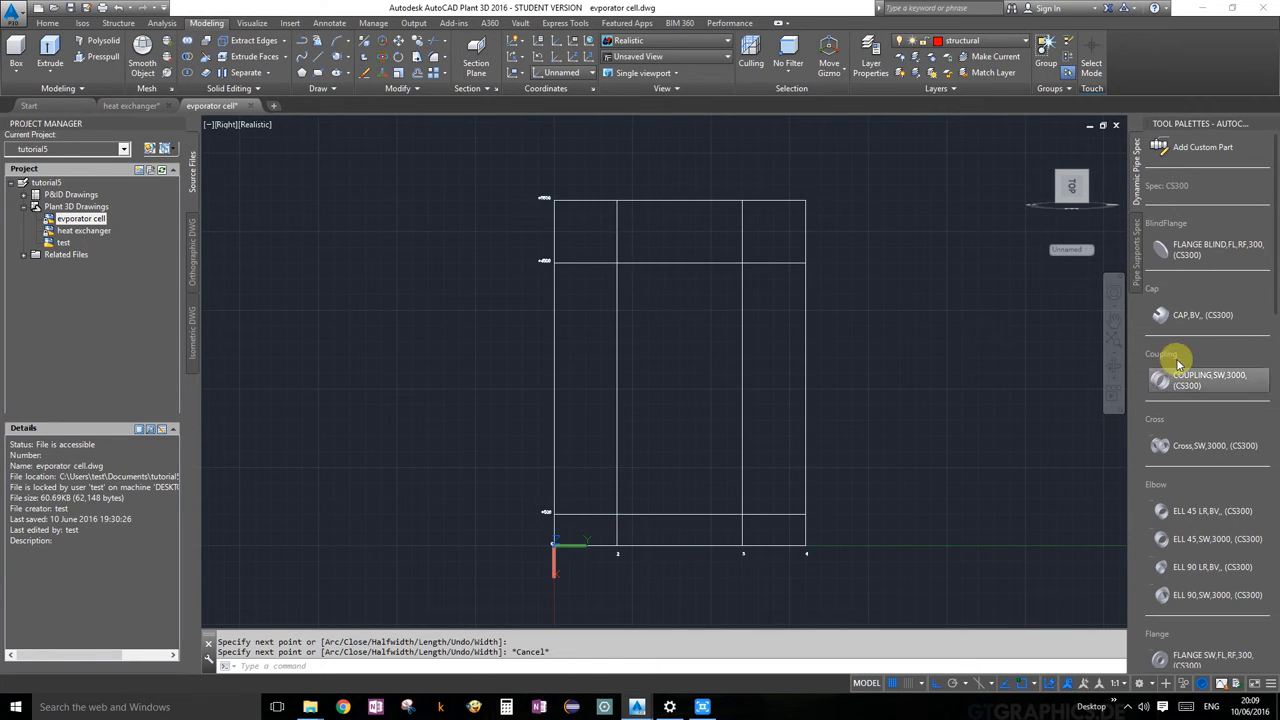
Move the polyline rectangle by its upper corner from mid-grid onto the matching inner intersection of the grid's end frame near the origin.
{"action": "left_click", "coordinate": [1110, 368]}
{"action": "left_click_drag", "start_coordinate": [757, 374], "coordinate": [614, 446]}
{"action": "key", "text": "Escape"}
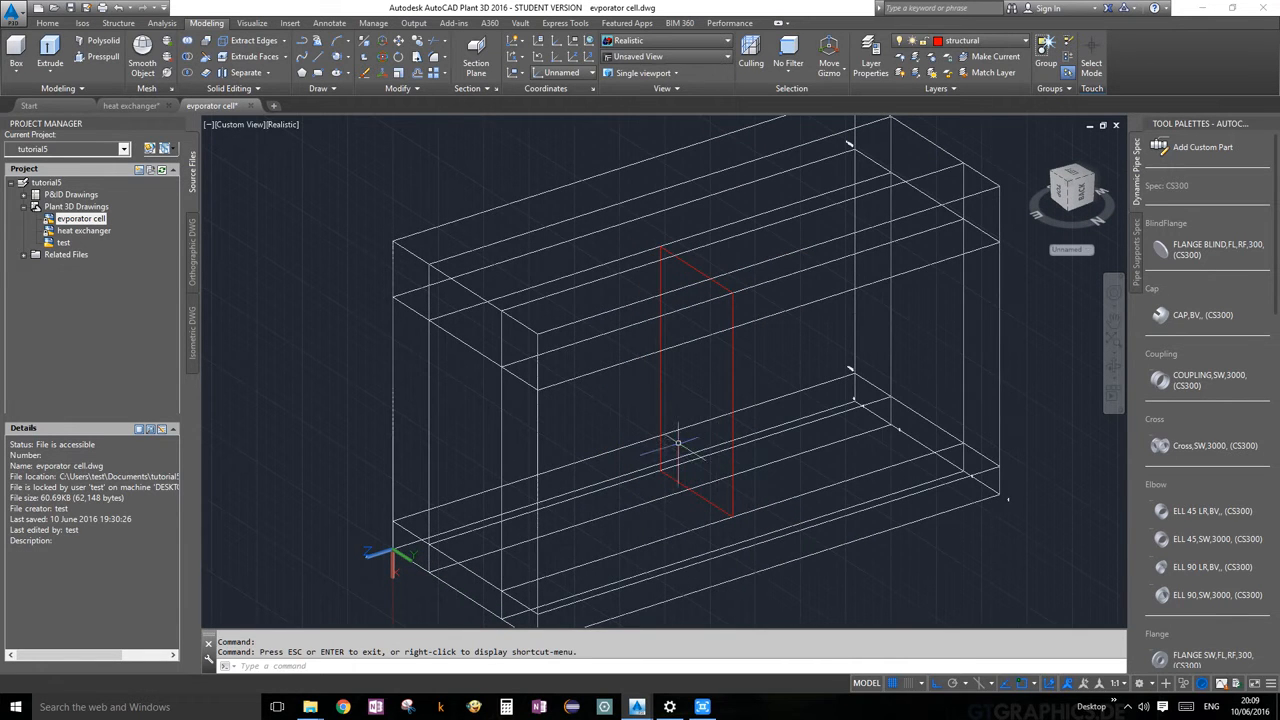
{"action": "left_click", "coordinate": [733, 404]}
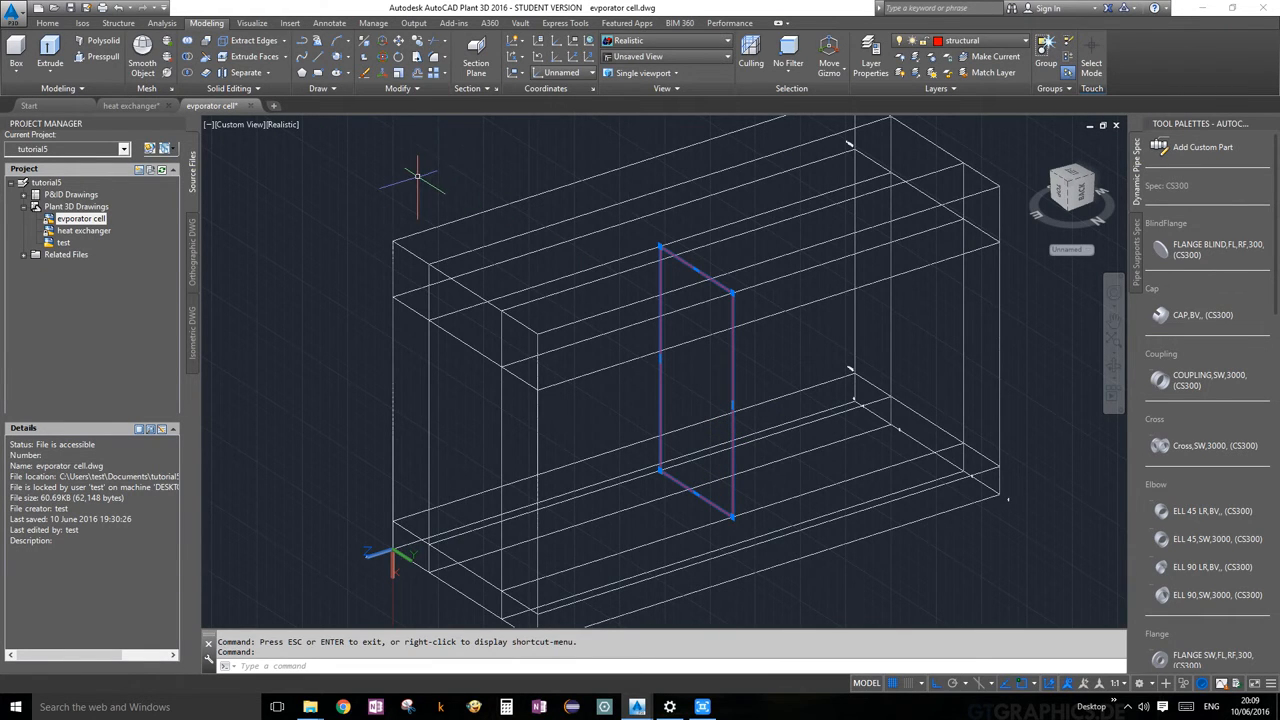
{"action": "type", "text": "MOVE"}
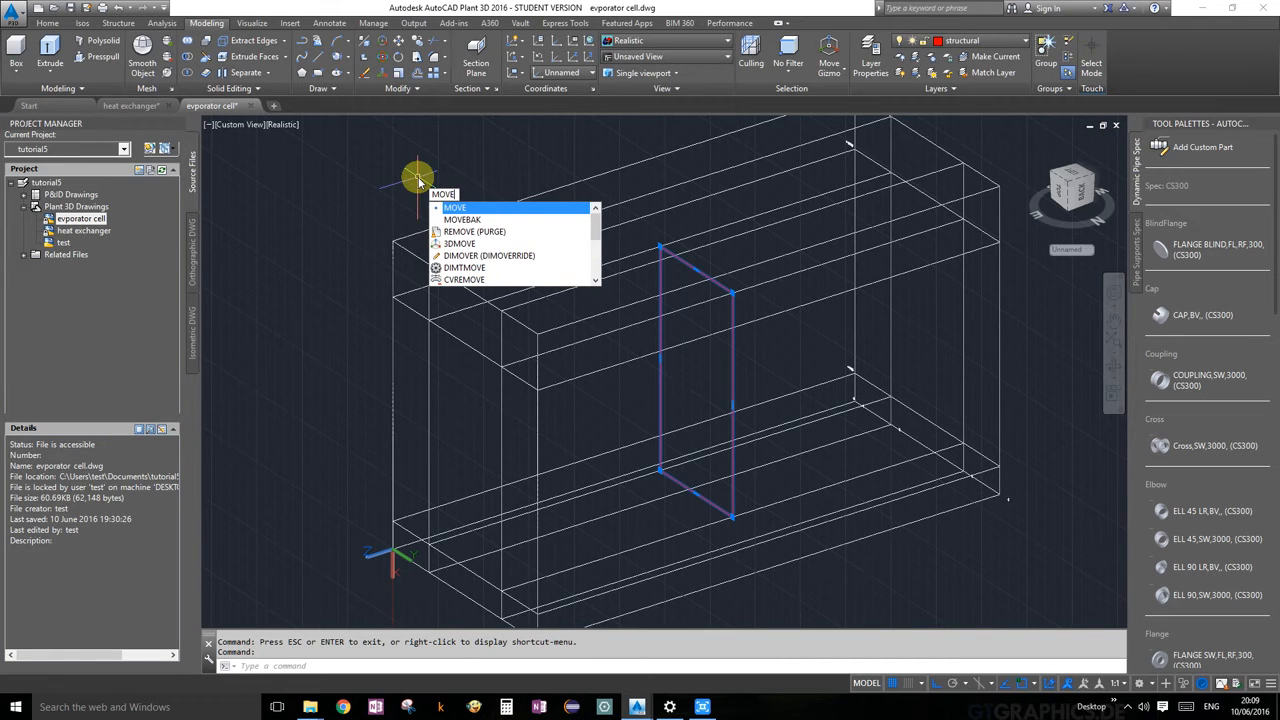
{"action": "key", "text": "Return"}
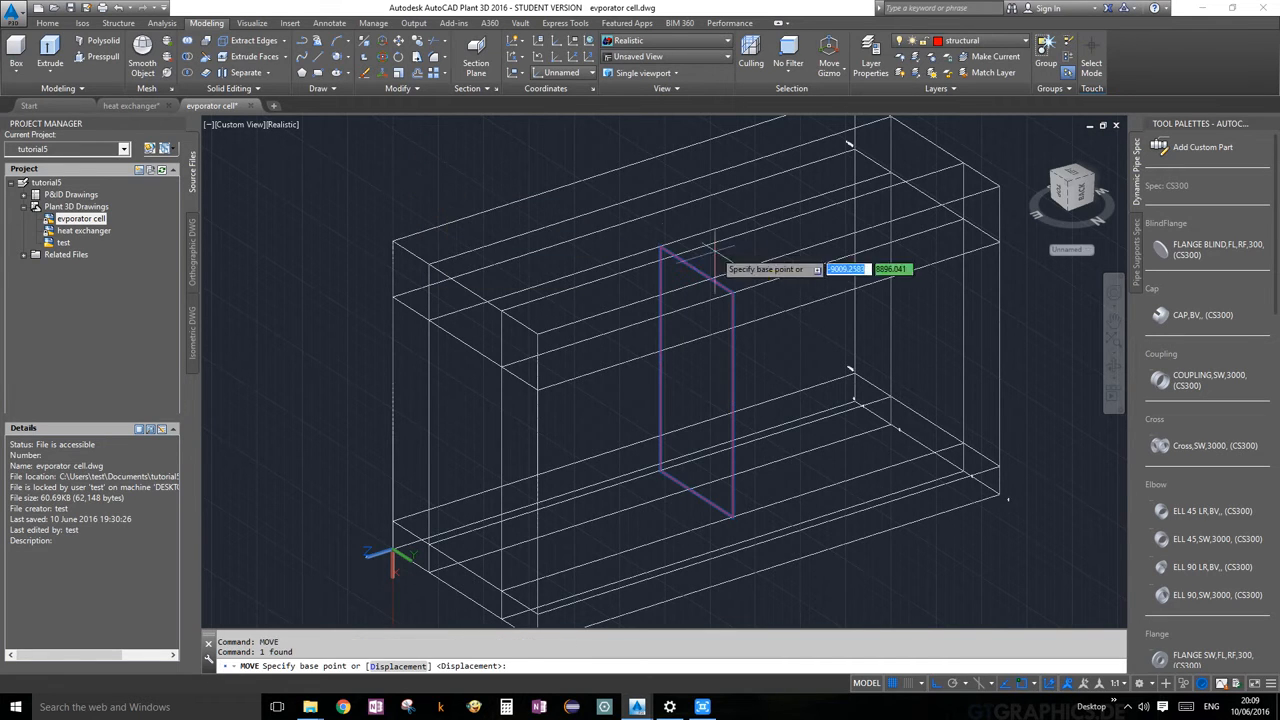
{"action": "left_click", "coordinate": [734, 293]}
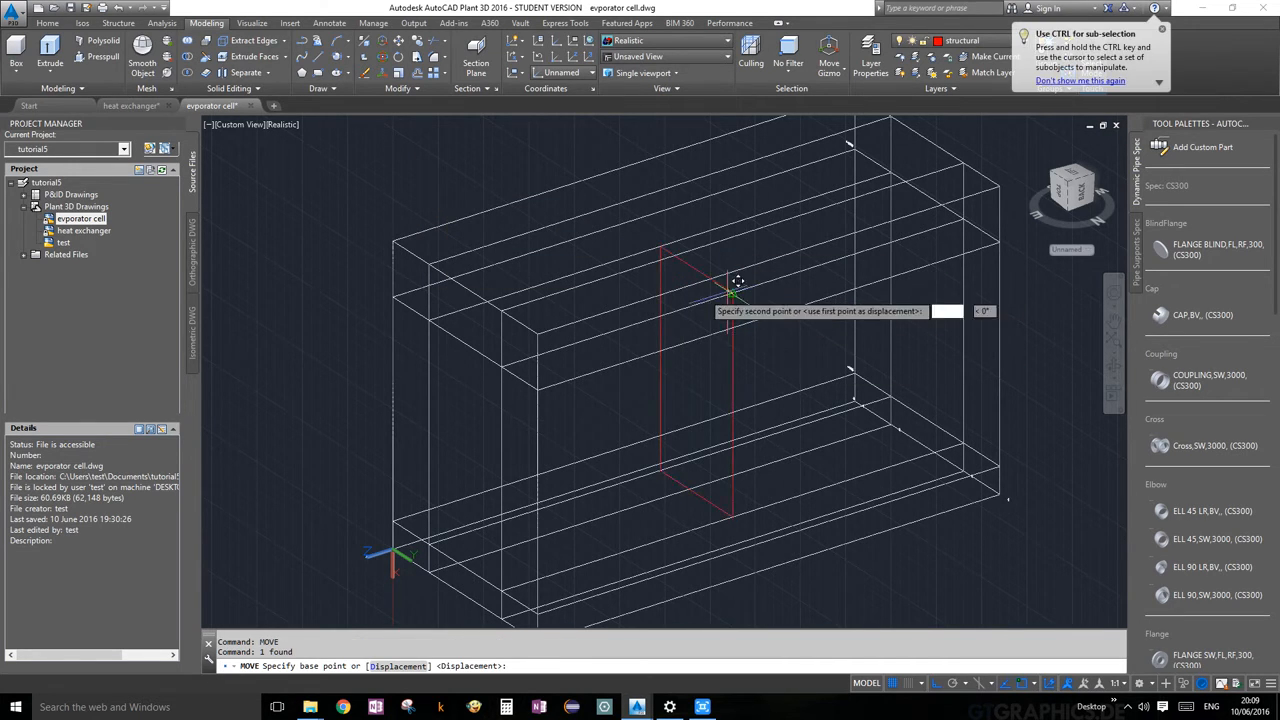
{"action": "left_click", "coordinate": [501, 366]}
{"action": "key", "text": "Escape"}
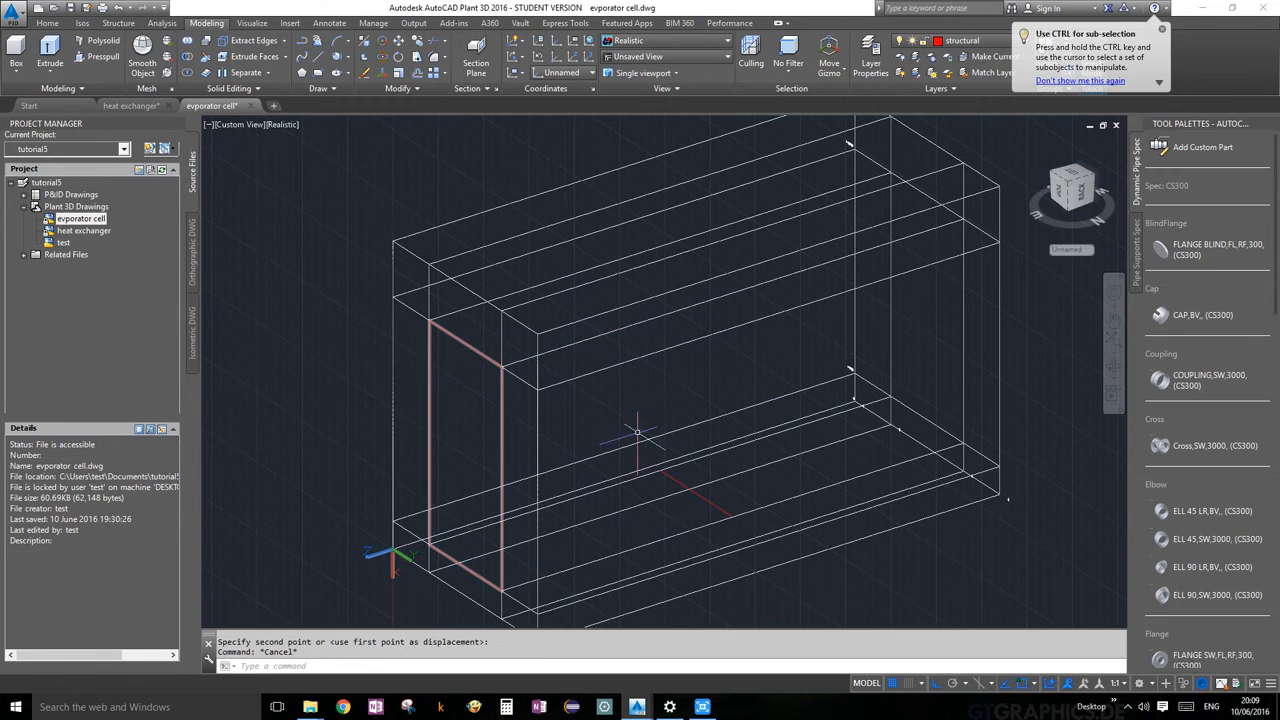
Erase the leftover red base line at mid-grid, and undo both that erase and the rectangle's move.
{"action": "left_click", "coordinate": [695, 497]}
{"action": "key", "text": "Delete"}
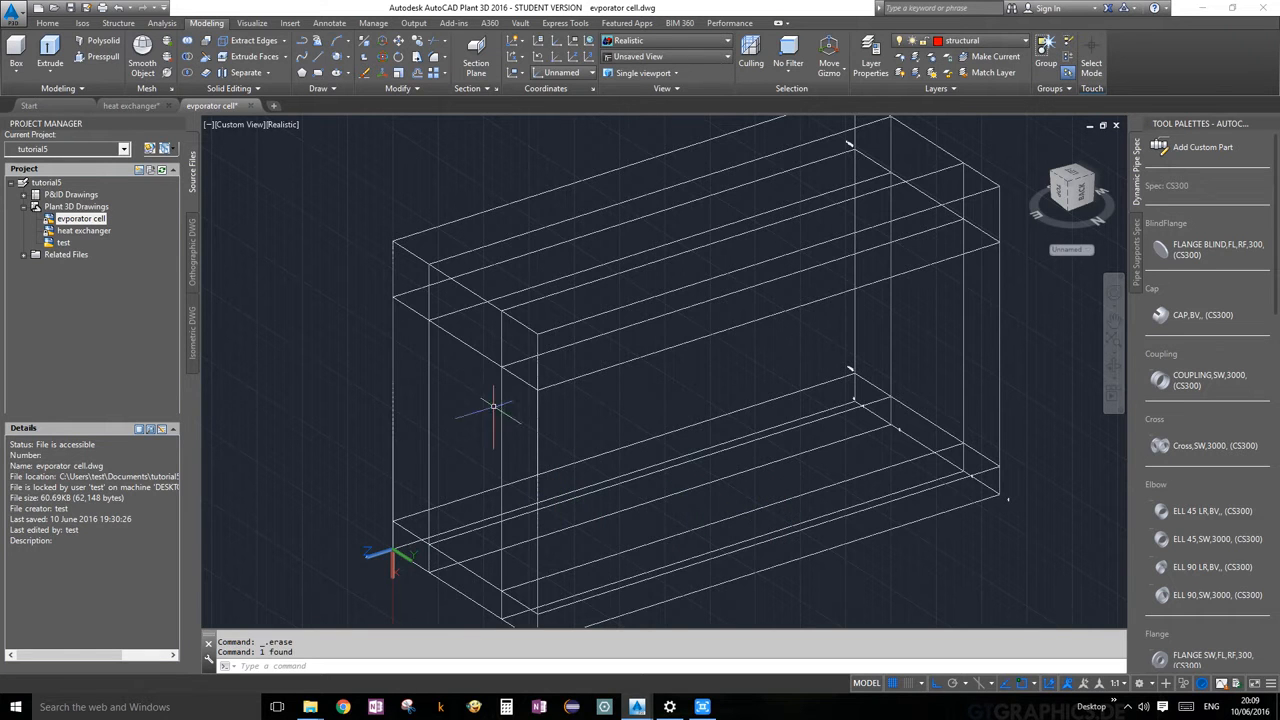
{"action": "key", "text": "ctrl+a"}
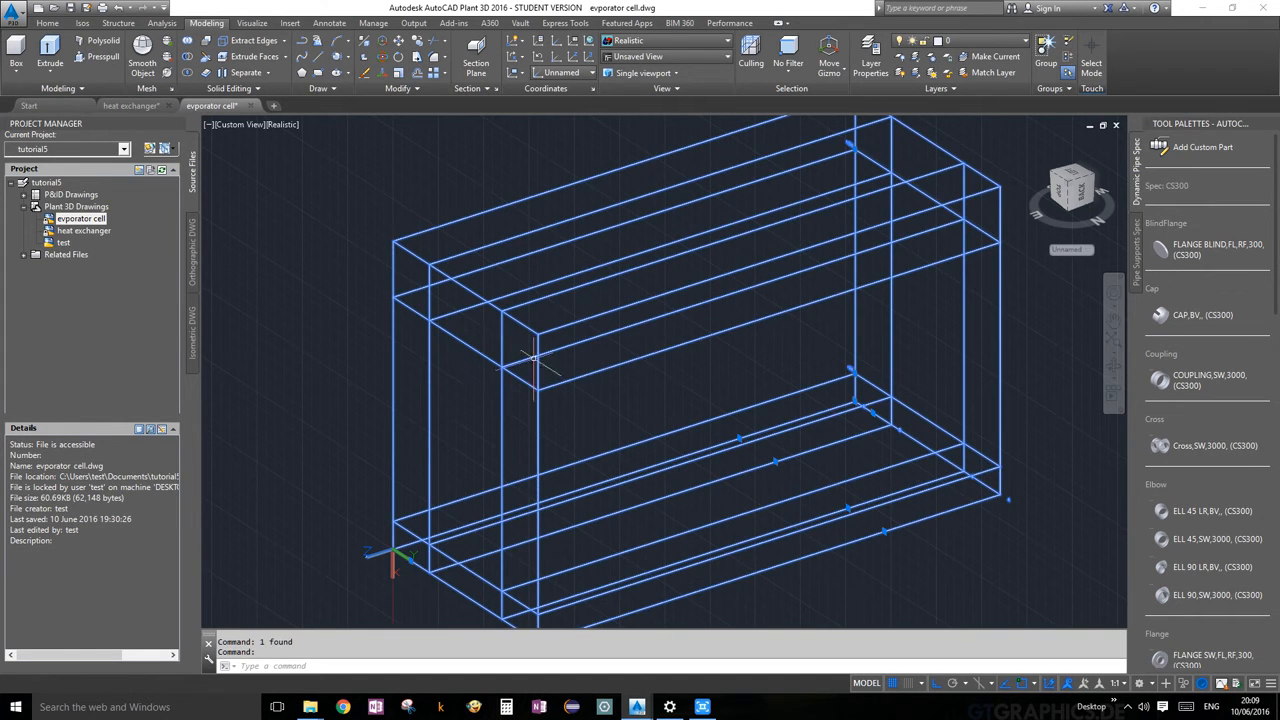
{"action": "left_click", "coordinate": [118, 12]}
{"action": "left_click", "coordinate": [118, 12]}
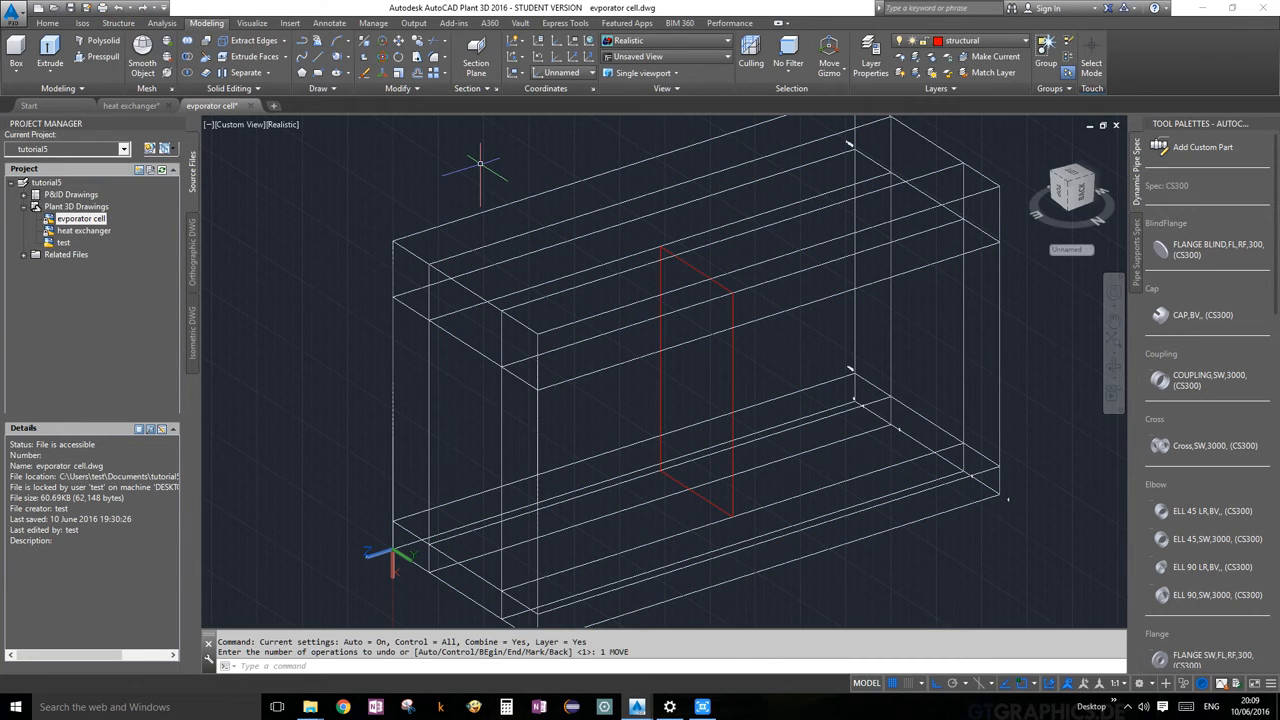
Move the rectangle 4500 along the grid, from its upper corner to the matching intersection of the end frame near the origin.
{"action": "left_click", "coordinate": [734, 358]}
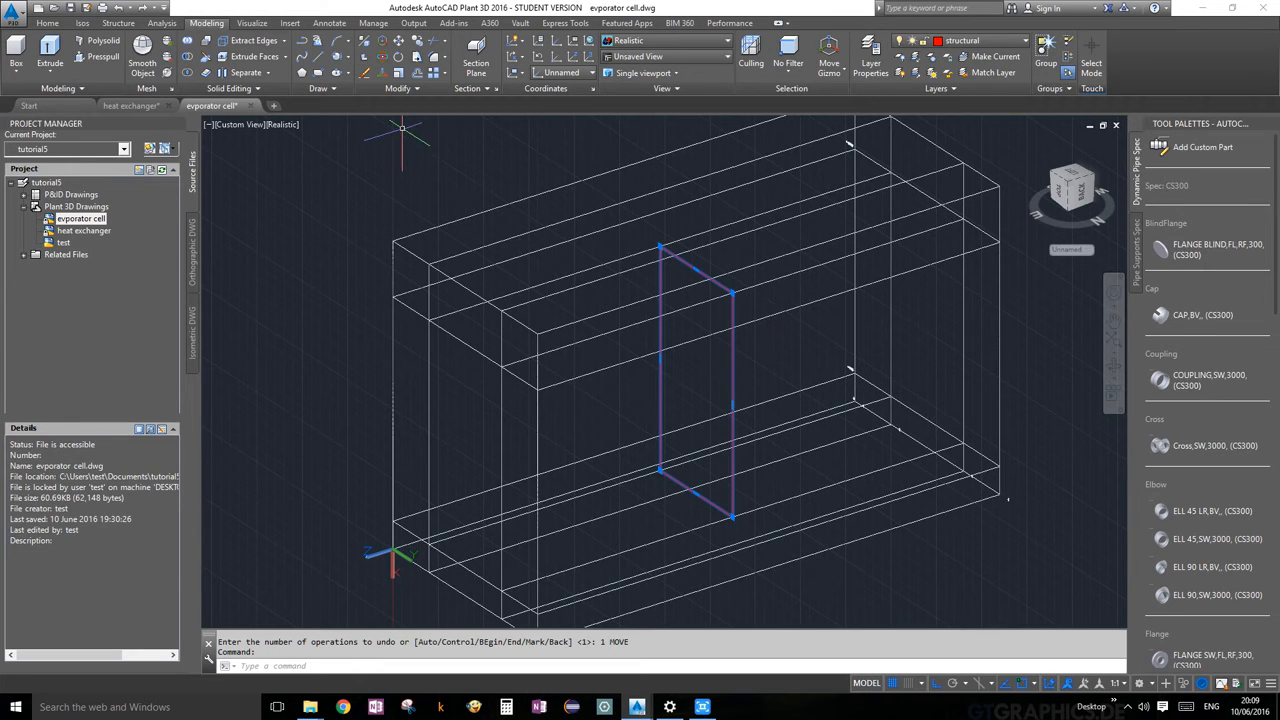
{"action": "type", "text": "MO"}
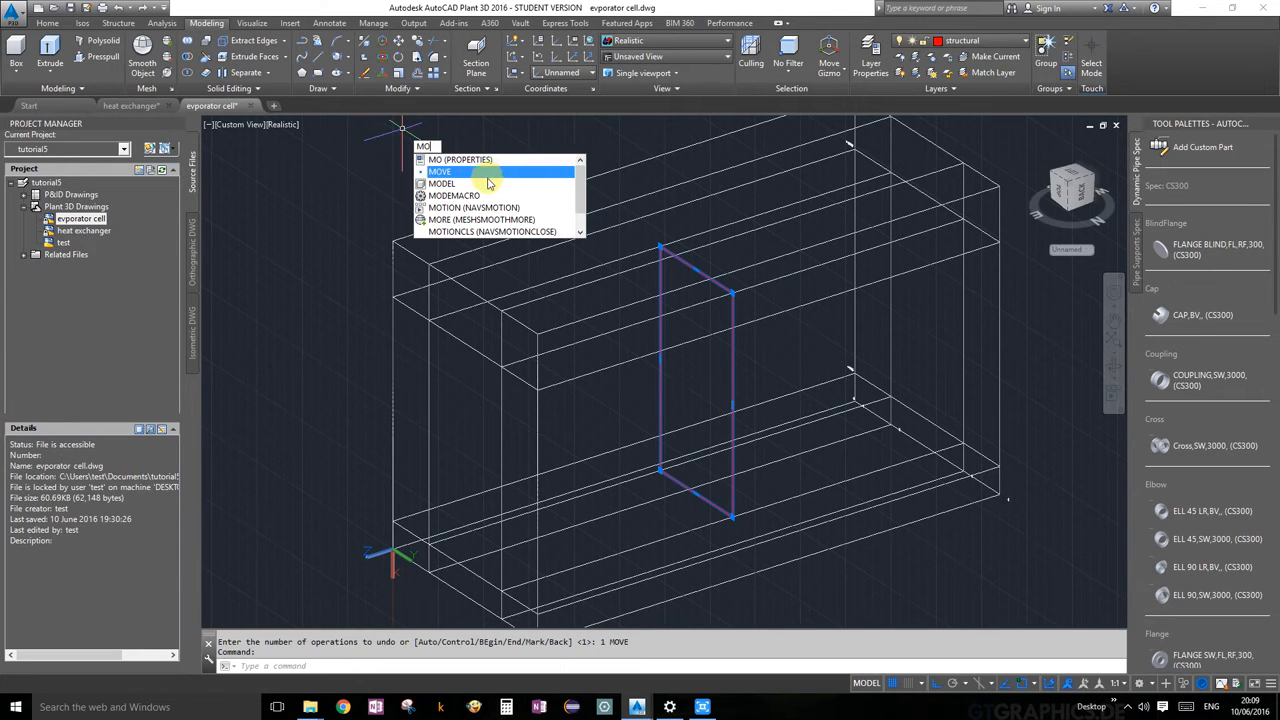
{"action": "left_click", "coordinate": [487, 173]}
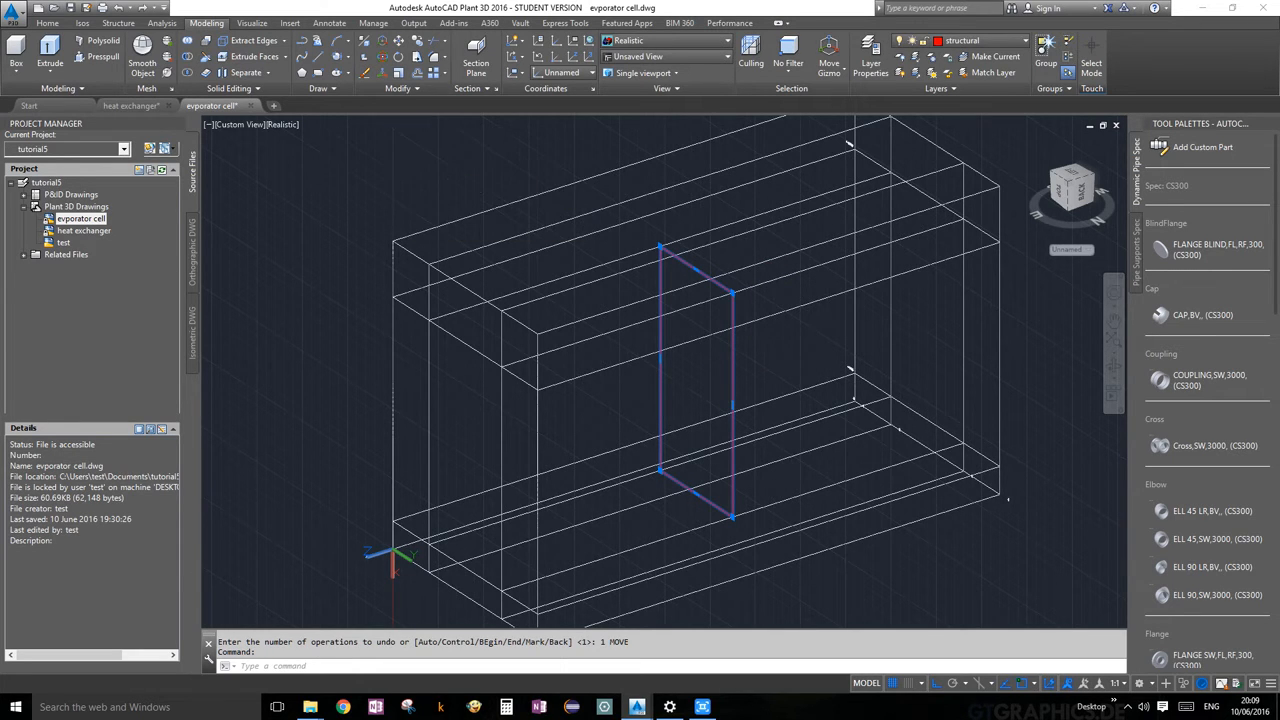
{"action": "left_click", "coordinate": [732, 292]}
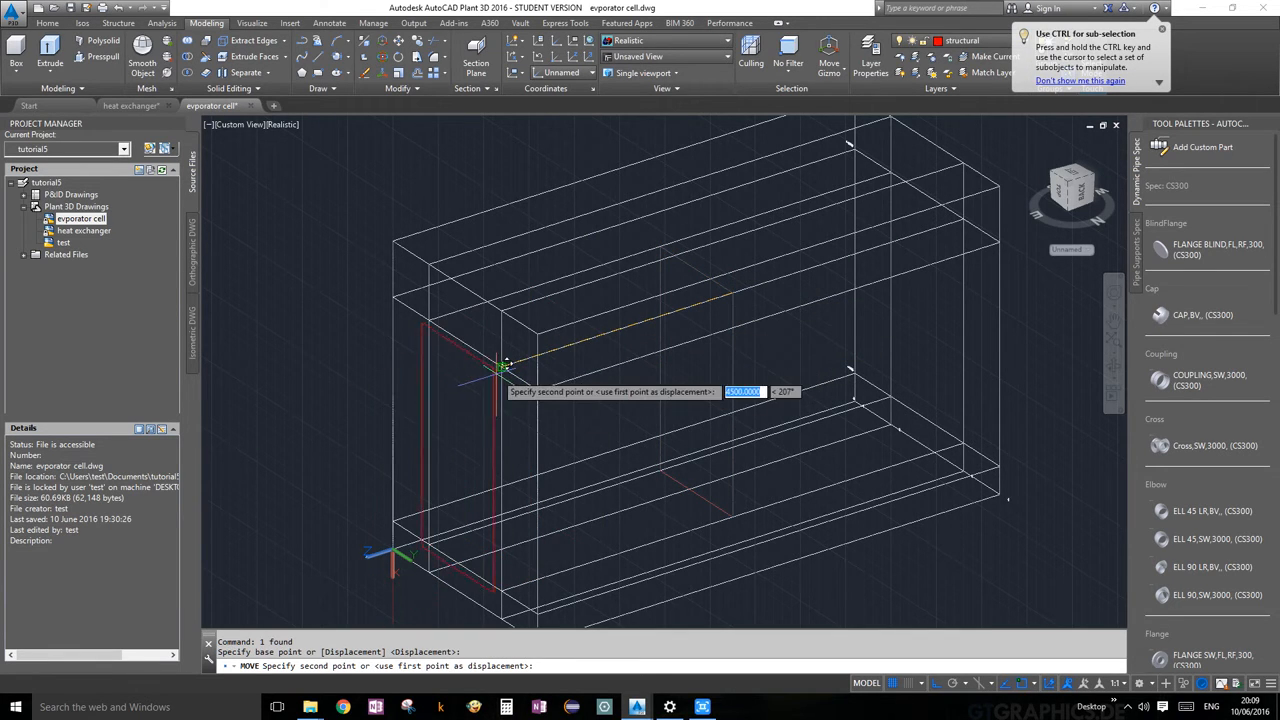
{"action": "left_click", "coordinate": [511, 356]}
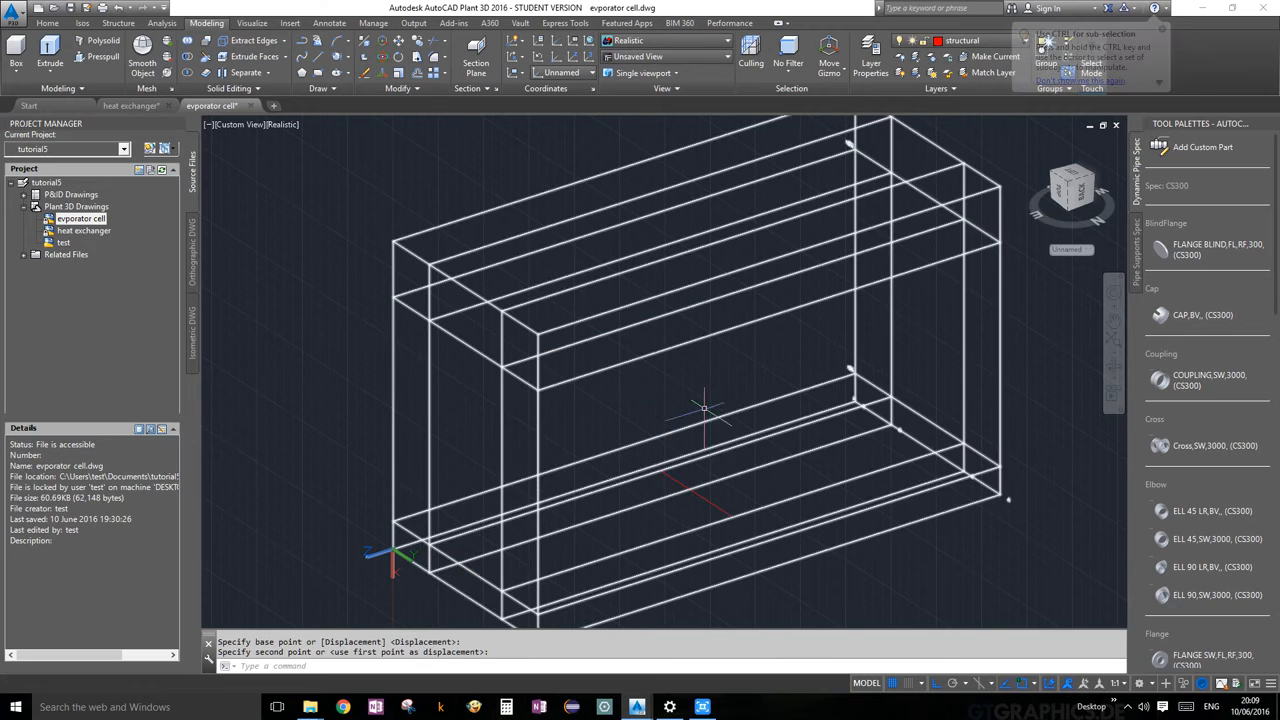
Erase the leftover base line at mid-grid and the polyline rectangle on the grid's end frame.
{"action": "key", "text": "Escape"}
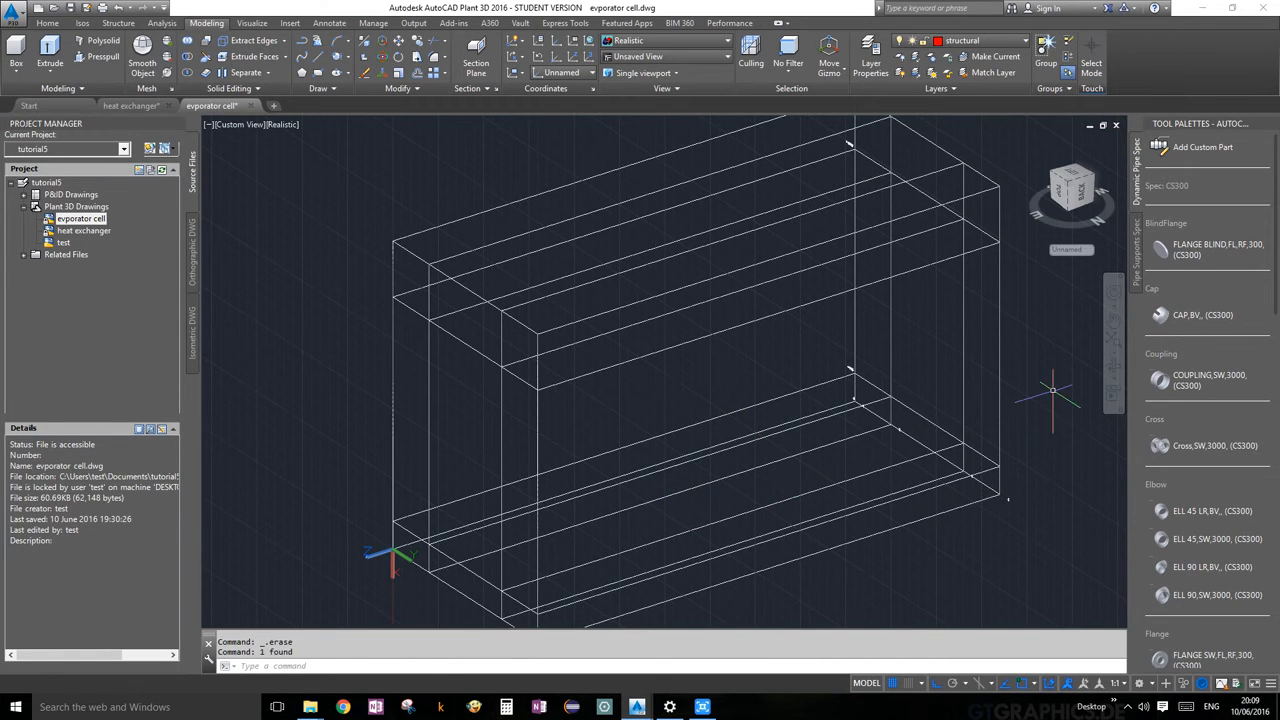
{"action": "left_click", "coordinate": [502, 427]}
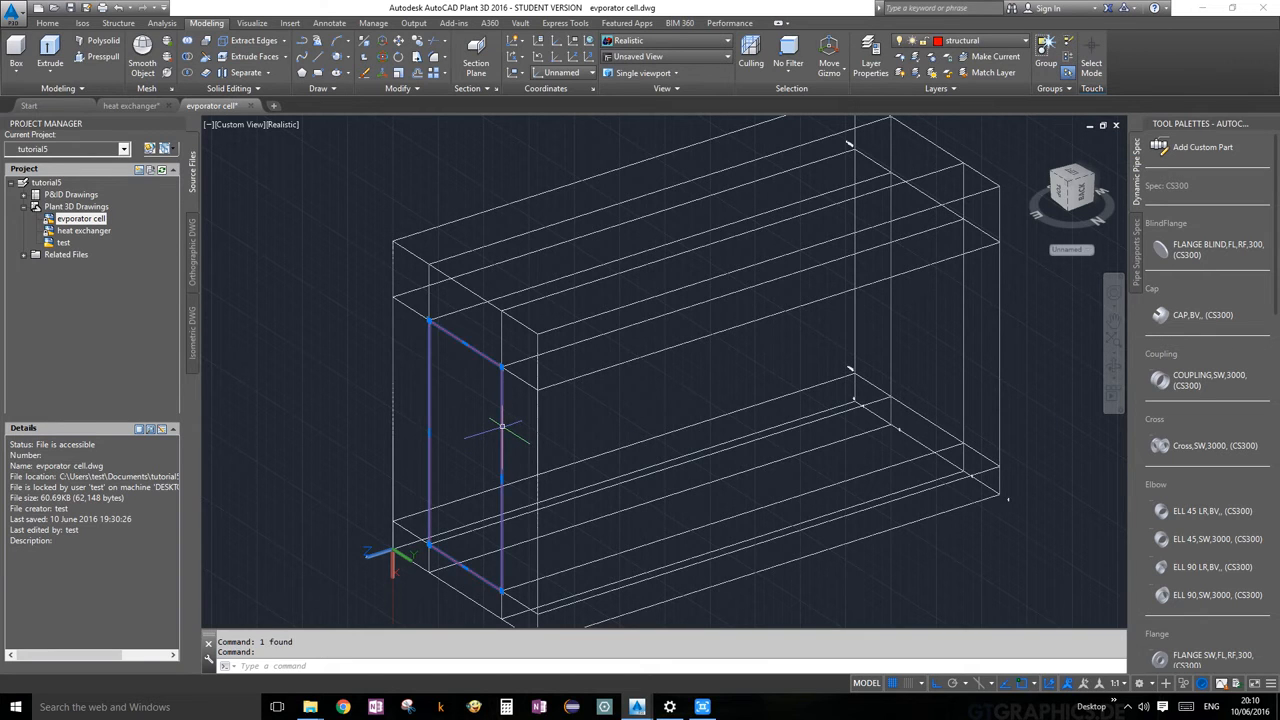
{"action": "key", "text": "Delete"}
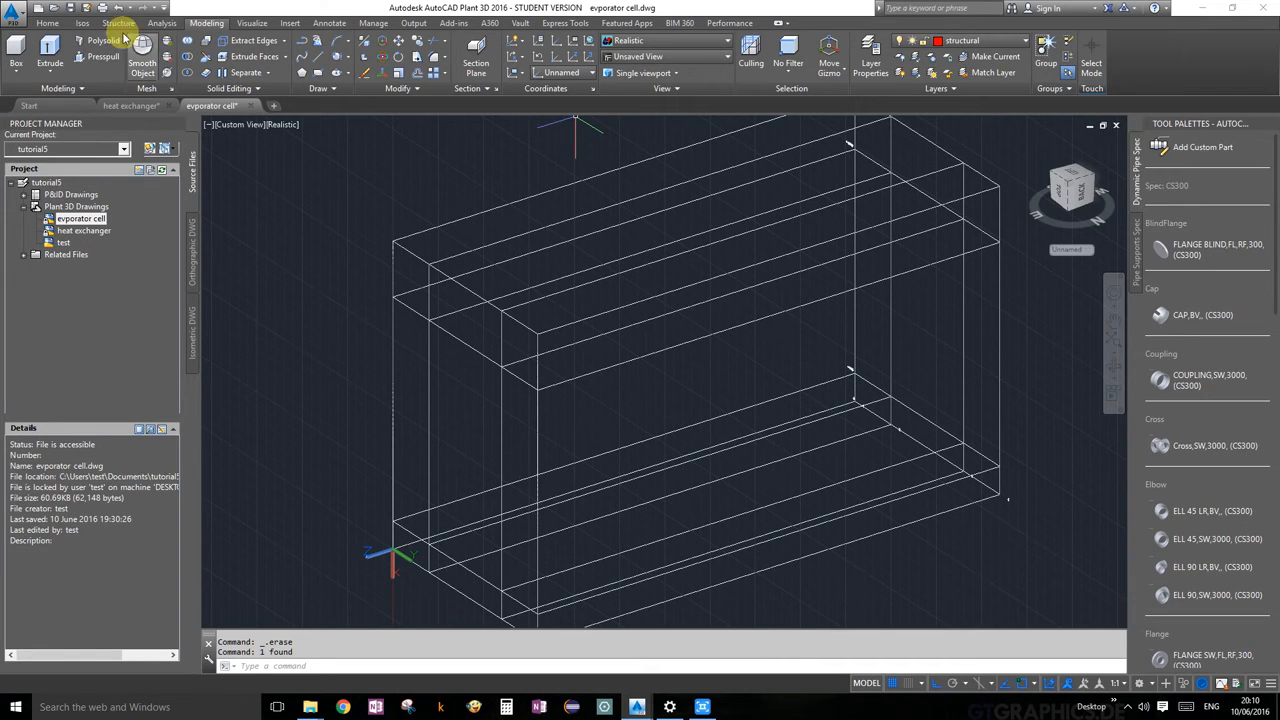
Model a 400 high box on the grid's end frame near the origin, between opposite corners of the frame's inner central rectangle.
{"action": "left_click", "coordinate": [17, 47]}
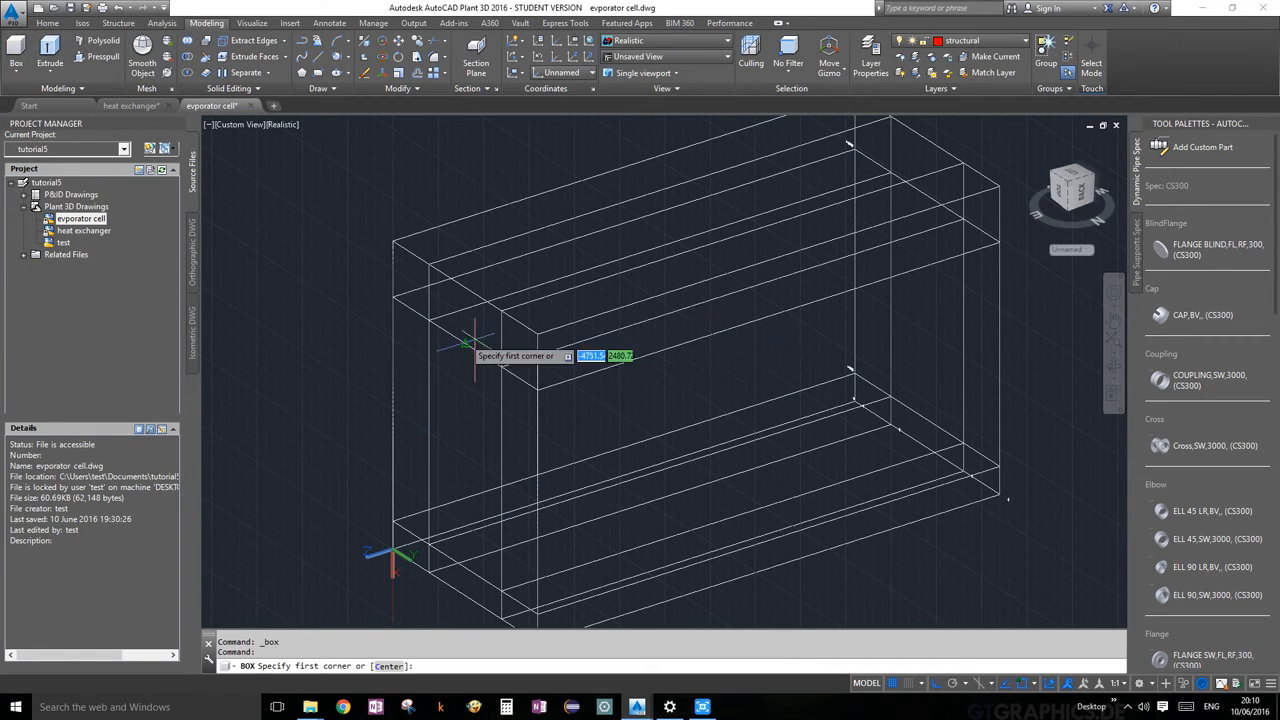
{"action": "left_click", "coordinate": [428, 320]}
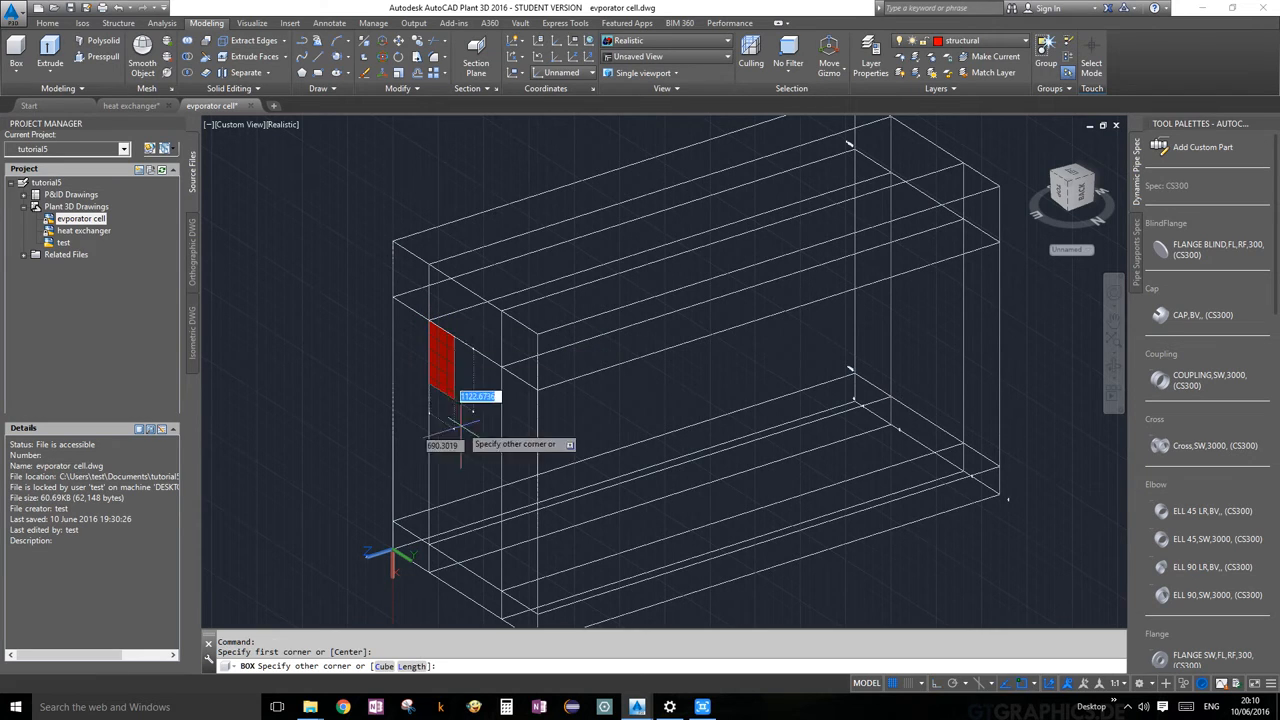
{"action": "left_click", "coordinate": [501, 590]}
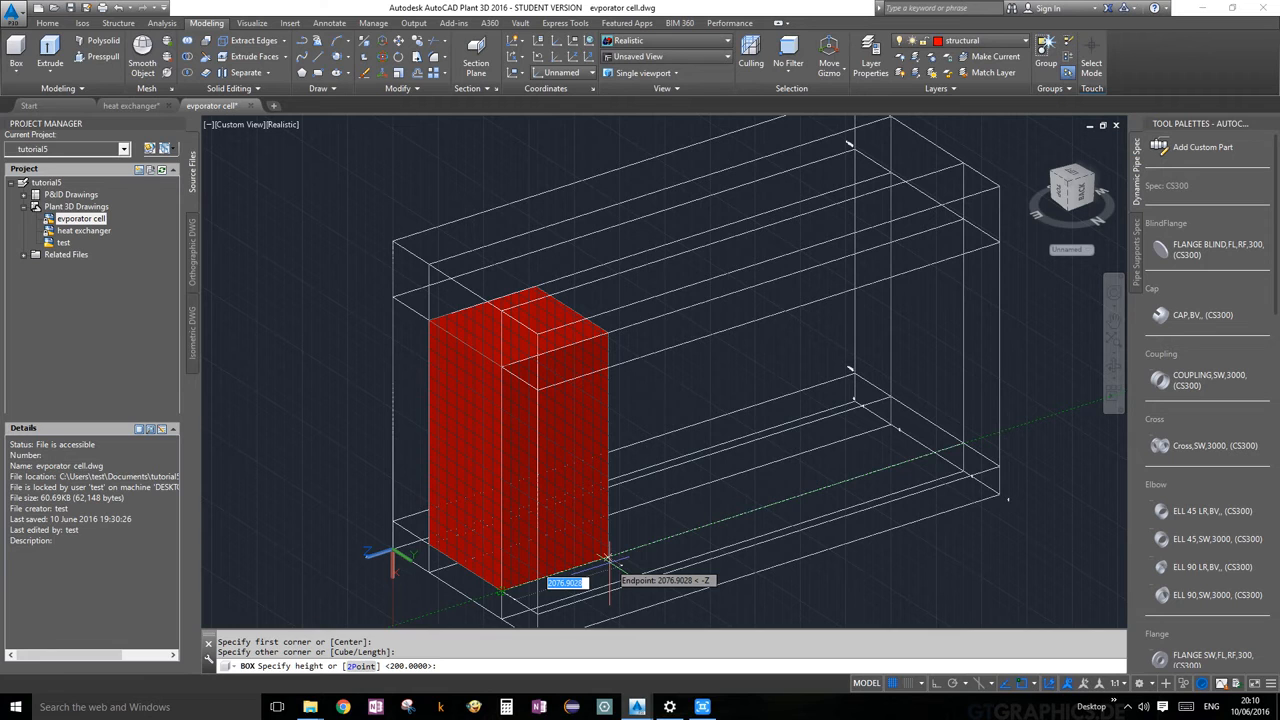
{"action": "type", "text": "400"}
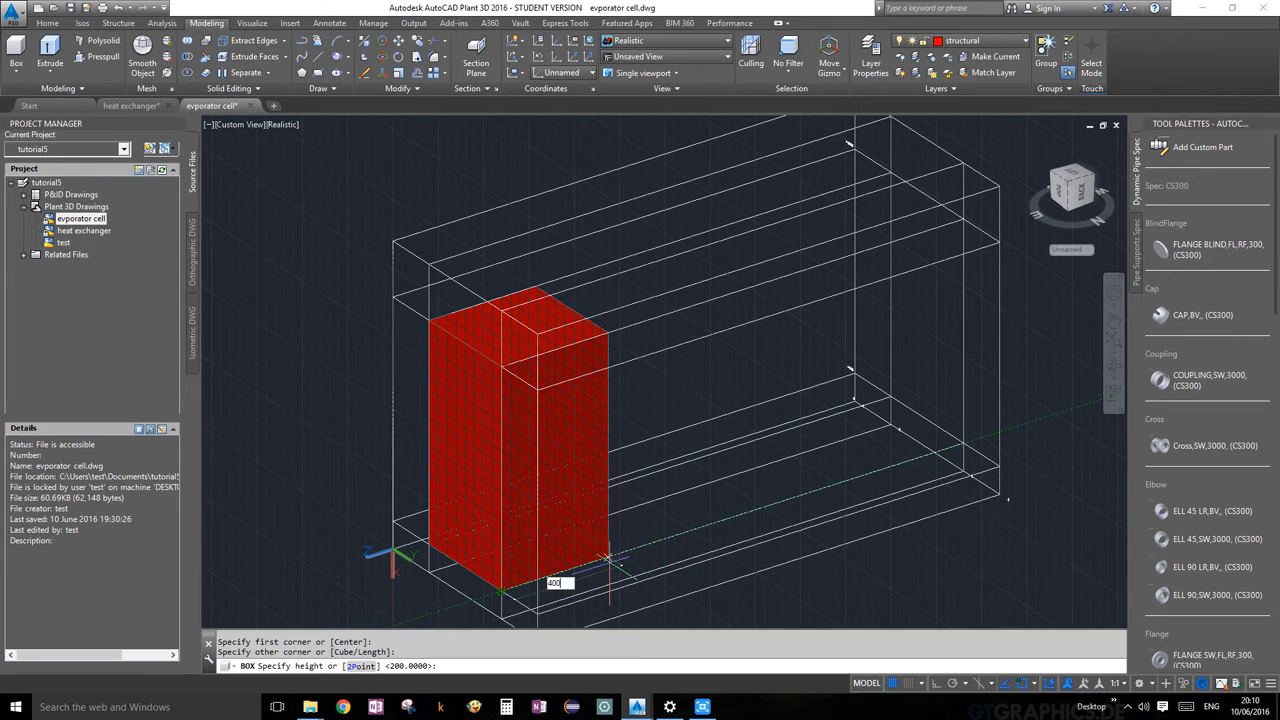
{"action": "key", "text": "Return"}
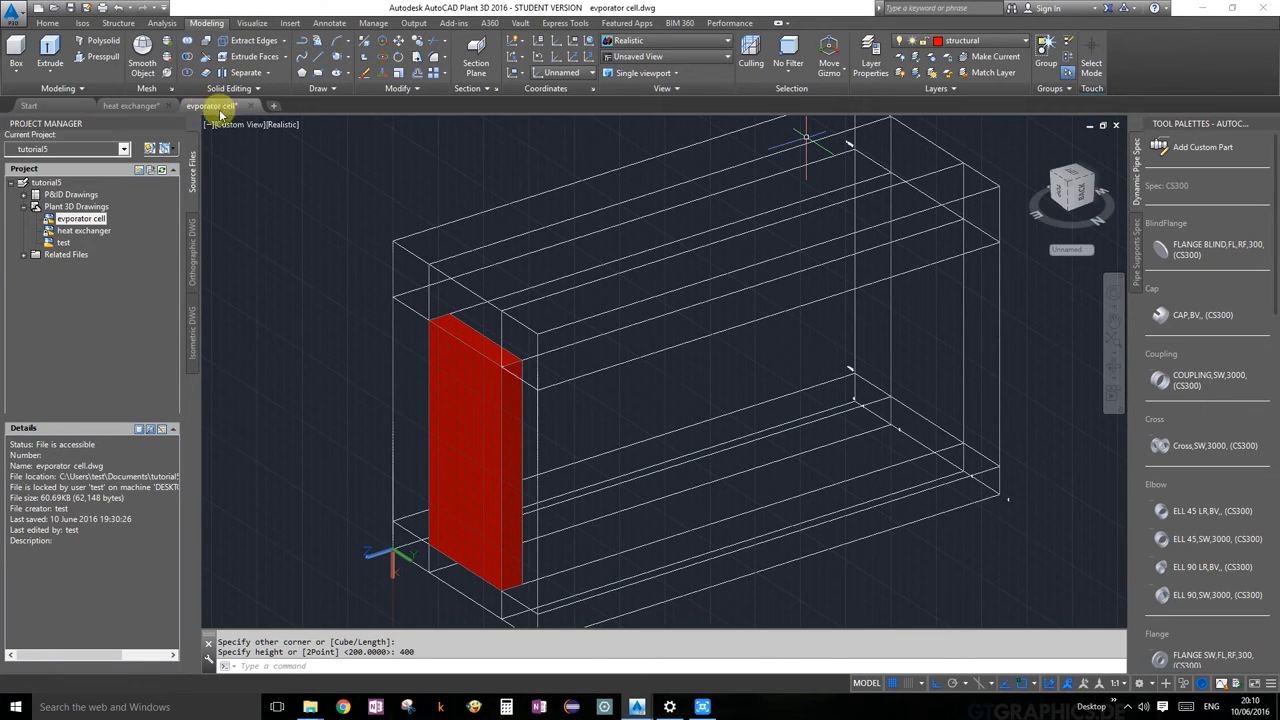
Show all hidden parts of the evaporator cell again.
{"action": "left_click", "coordinate": [117, 23]}
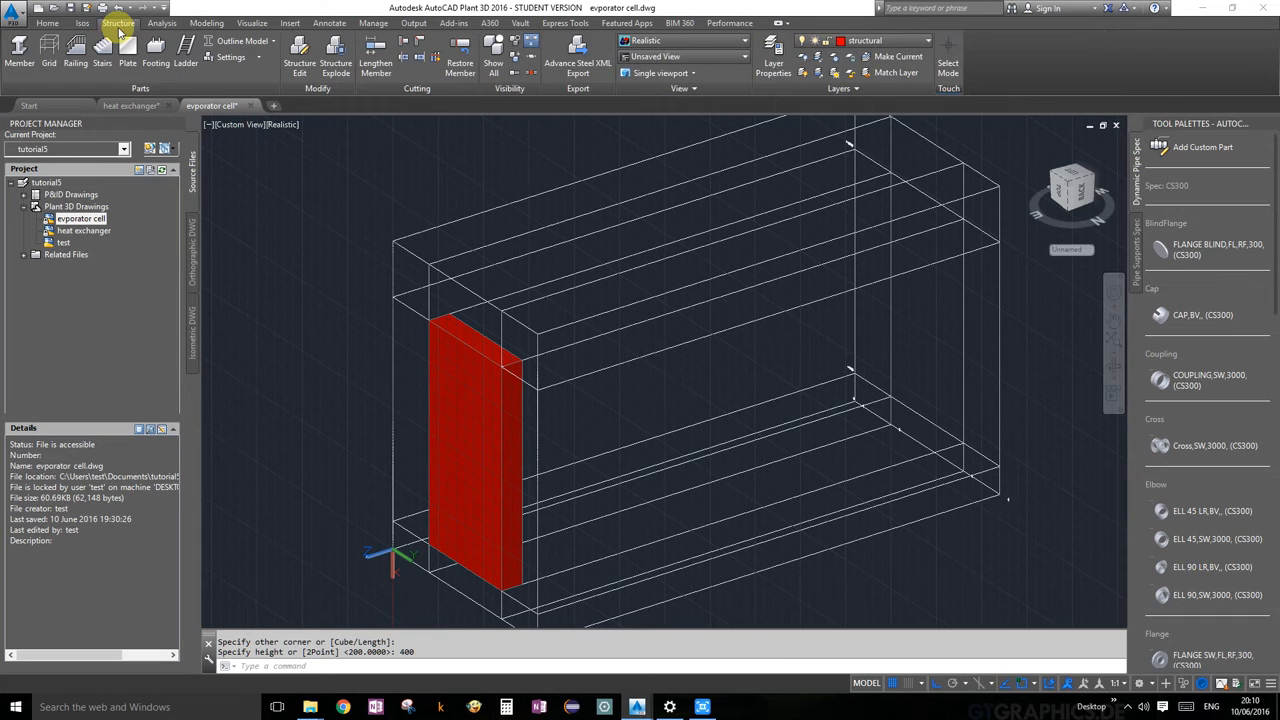
{"action": "left_click", "coordinate": [493, 55]}
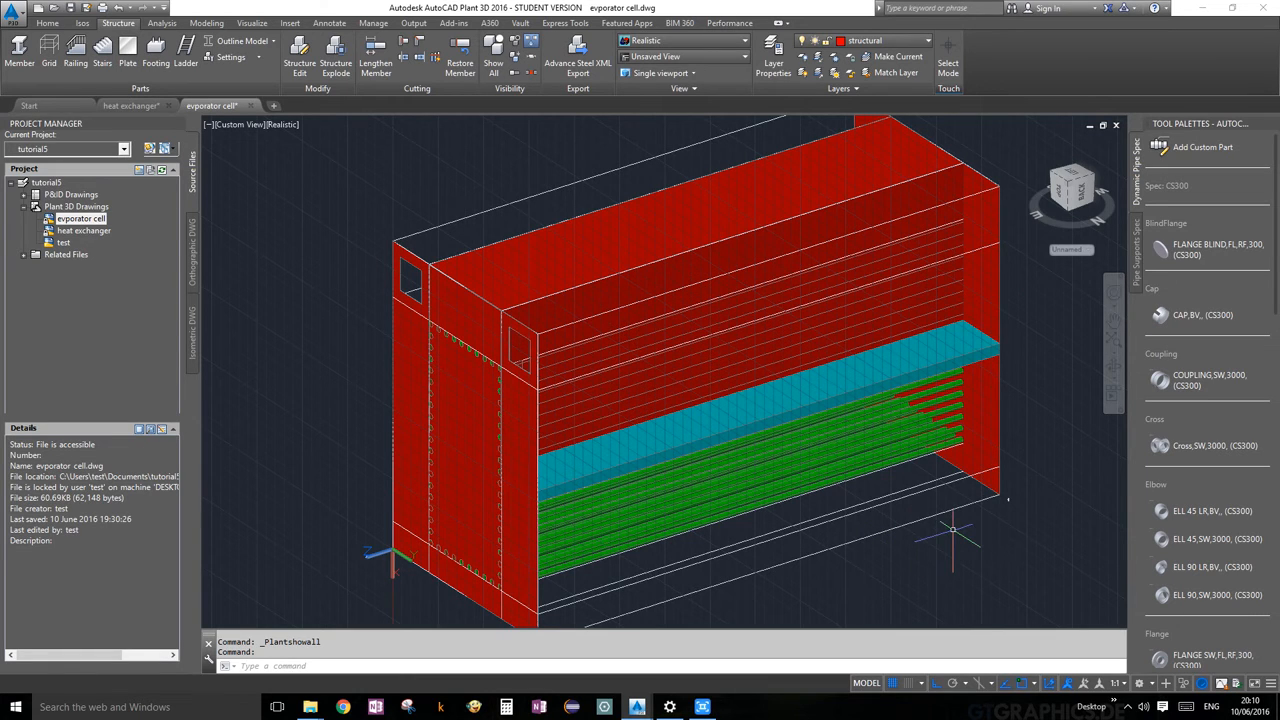
{"action": "scroll", "coordinate": [975, 537], "scroll_direction": "down", "scroll_amount": 2}
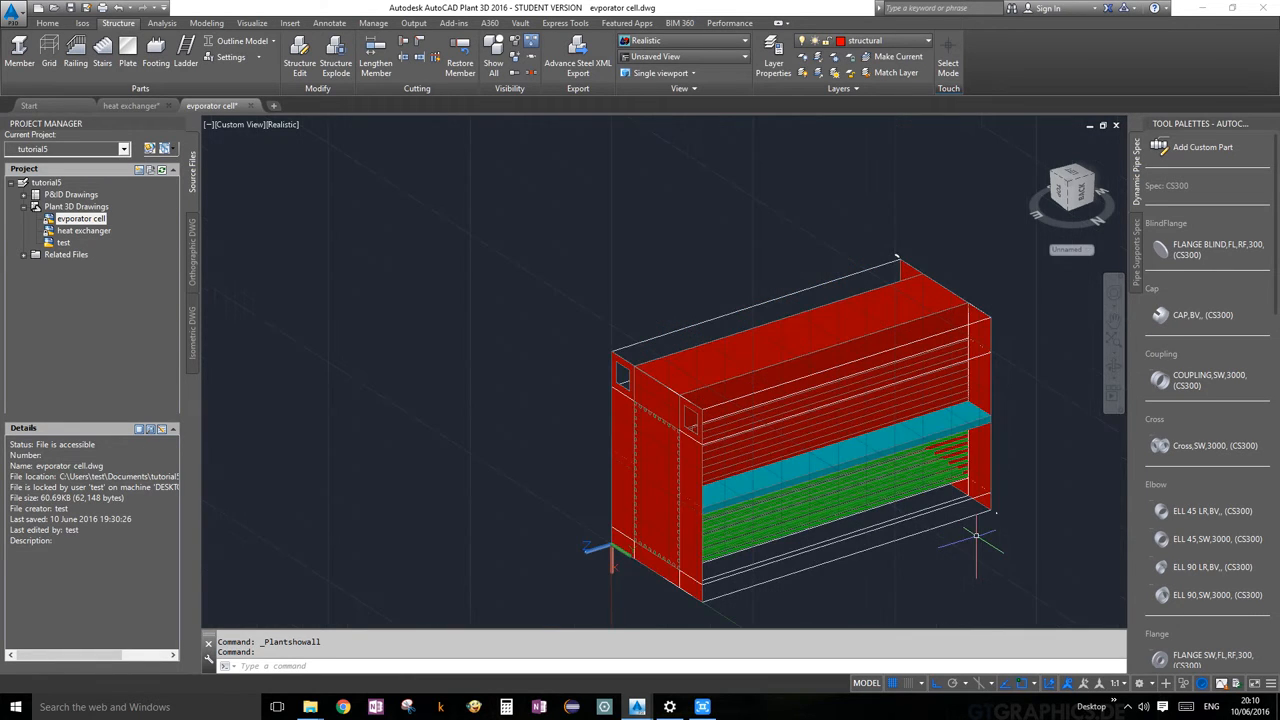
{"action": "scroll", "coordinate": [975, 537], "scroll_direction": "up", "scroll_amount": 2}
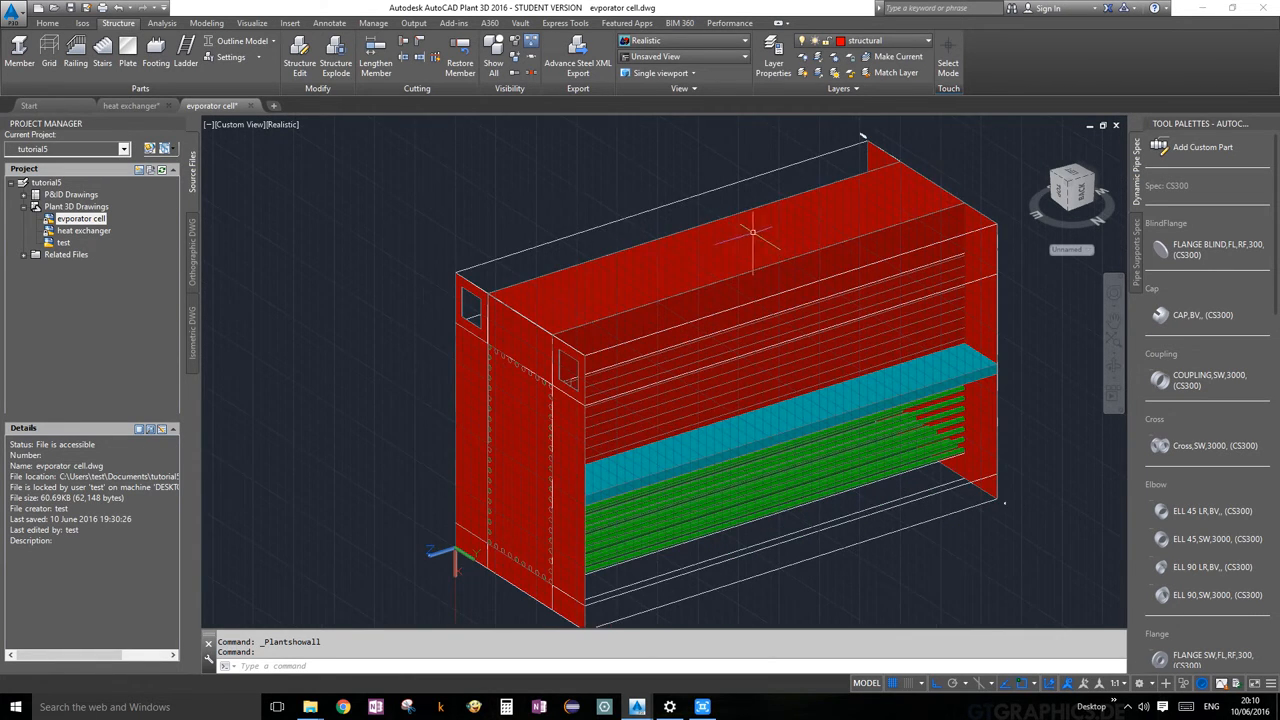
Hide the top plate, the long upper side plate facing the view, both end plates and the structure grid.
{"action": "left_click", "coordinate": [789, 262]}
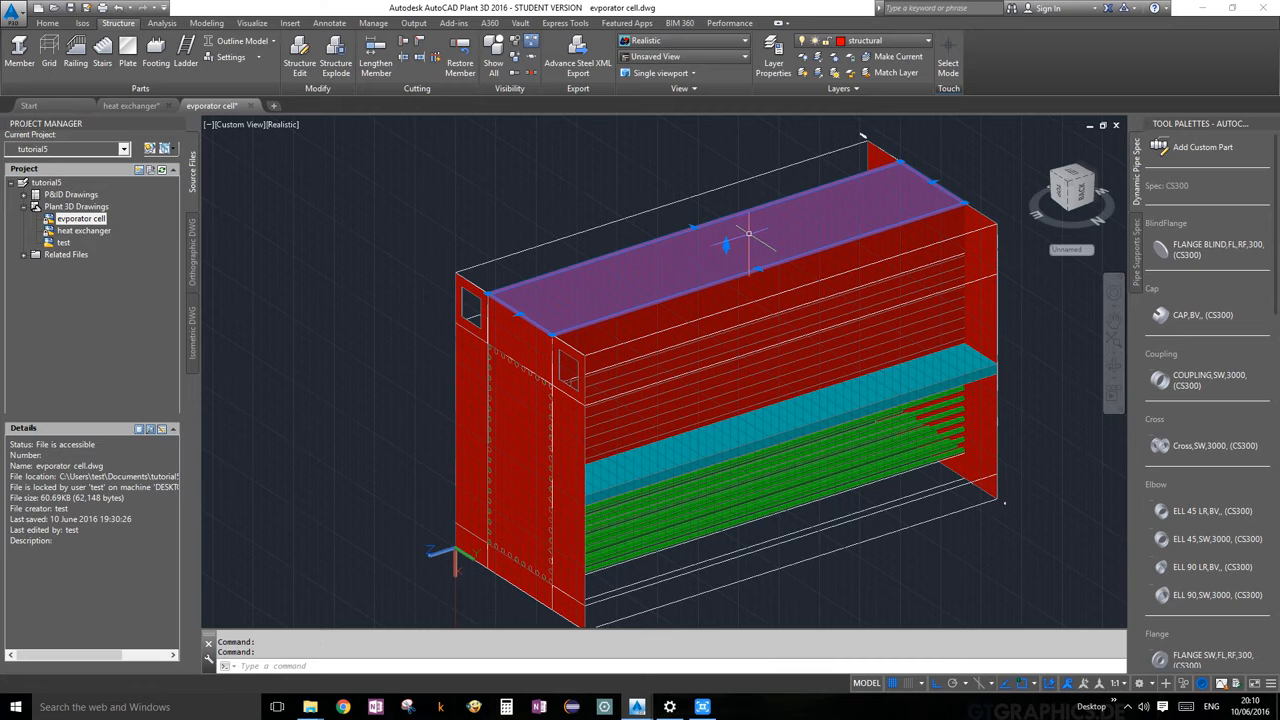
{"action": "left_click", "coordinate": [575, 456]}
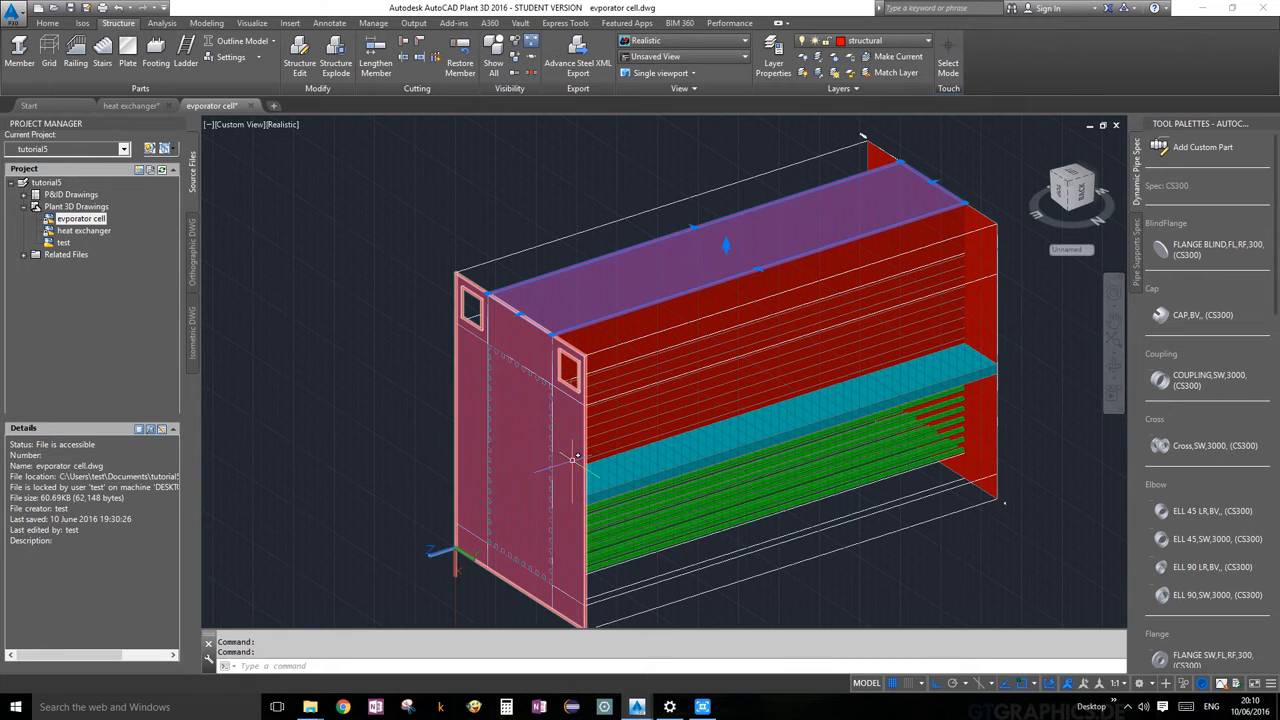
{"action": "left_click", "coordinate": [737, 300]}
{"action": "left_click", "coordinate": [993, 262]}
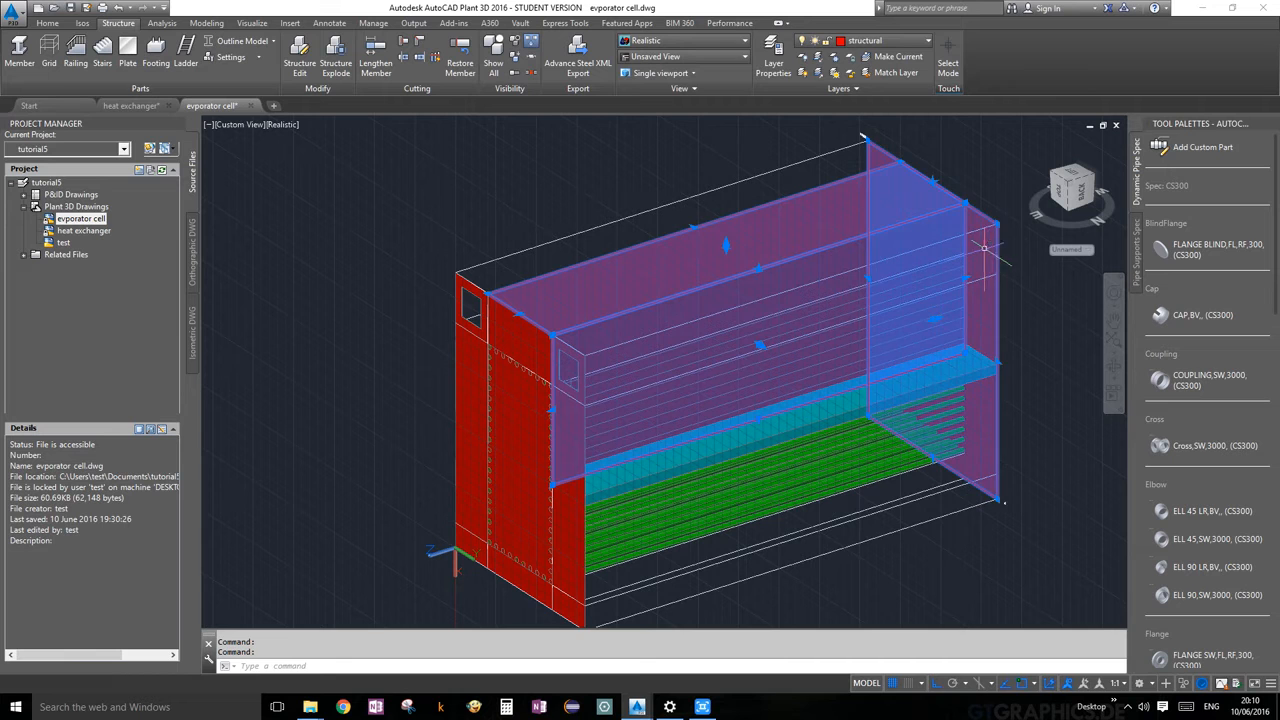
{"action": "left_click", "coordinate": [521, 340]}
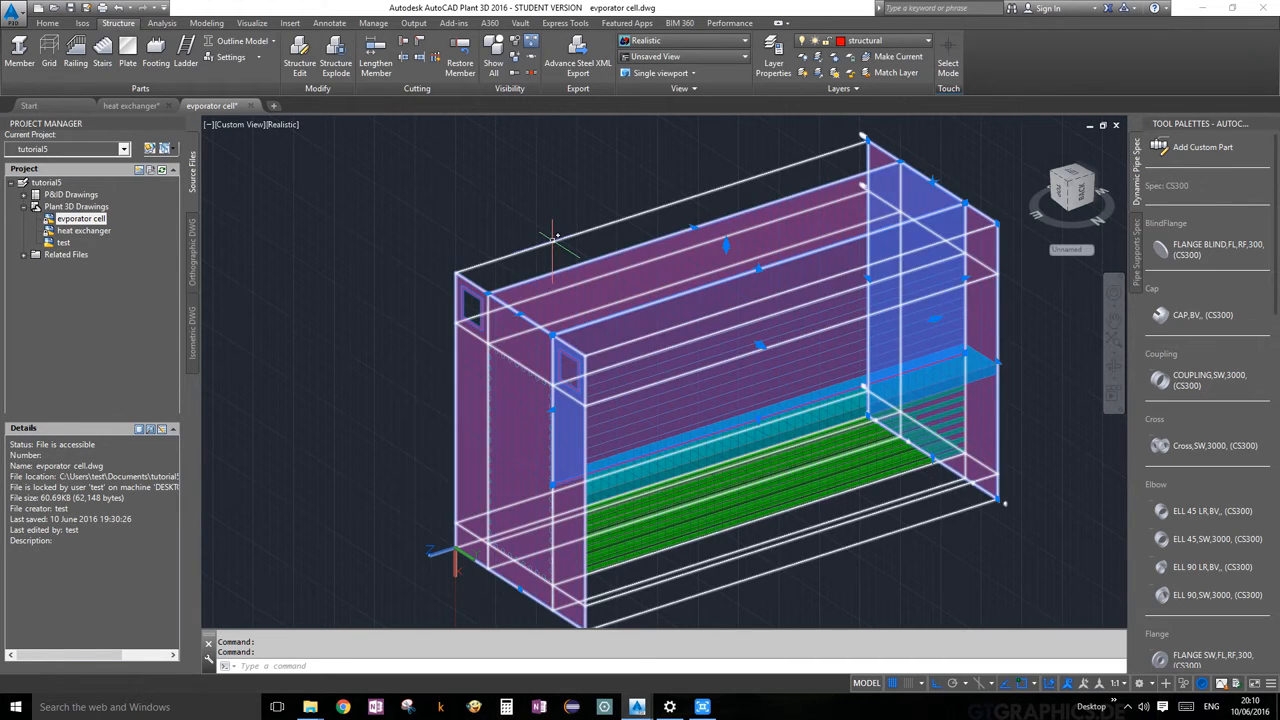
{"action": "left_click", "coordinate": [550, 240]}
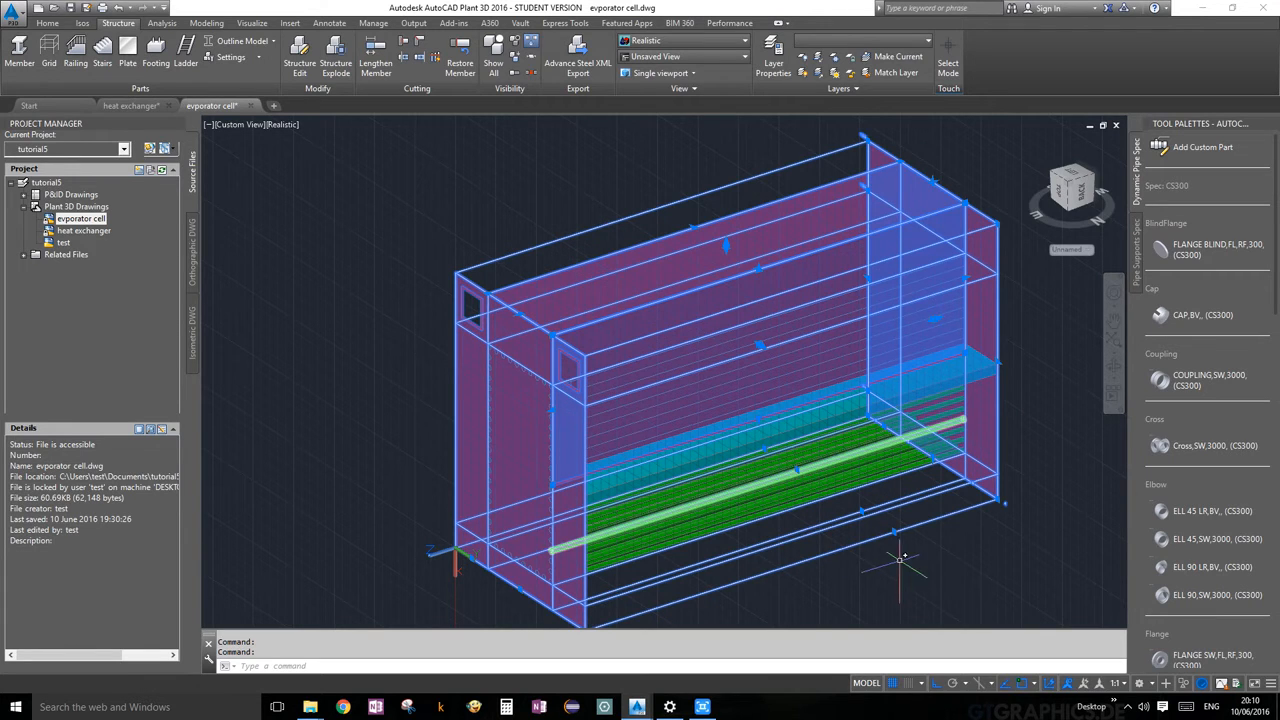
{"action": "left_click", "coordinate": [515, 50]}
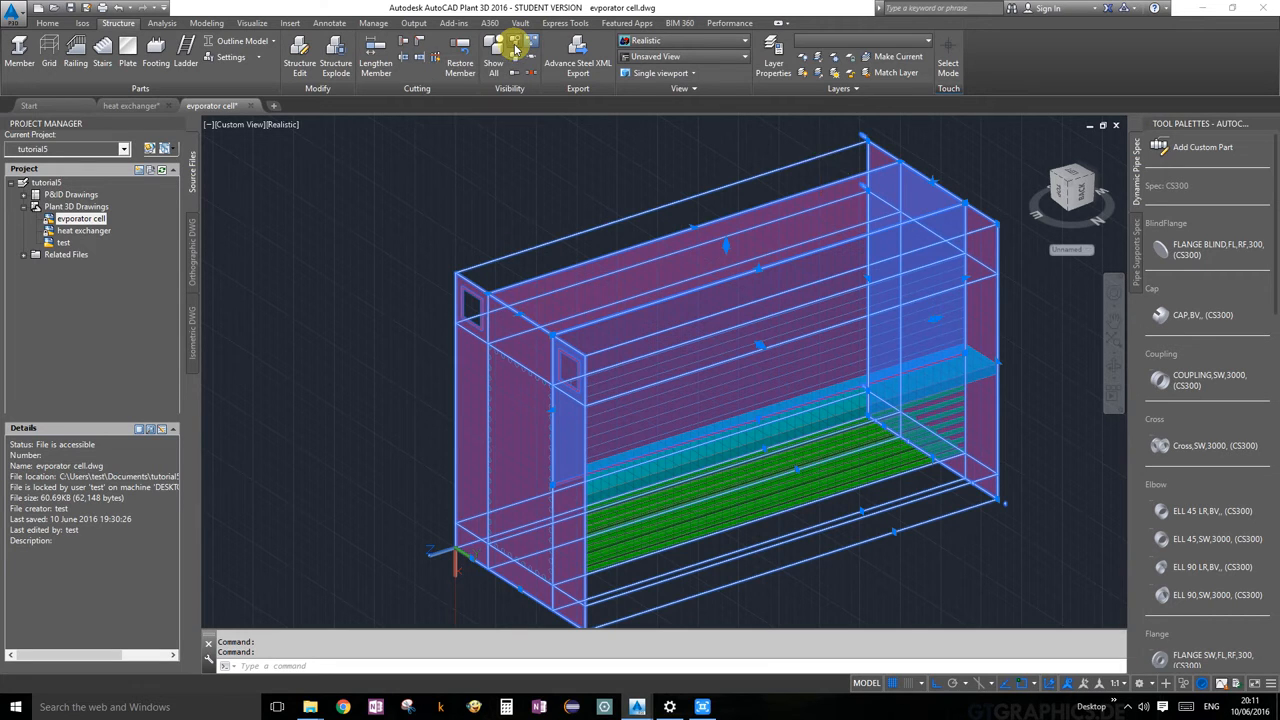
Hide the two cyan demister trays and the remaining long red side plate.
{"action": "scroll", "coordinate": [912, 313], "scroll_direction": "down", "scroll_amount": 3}
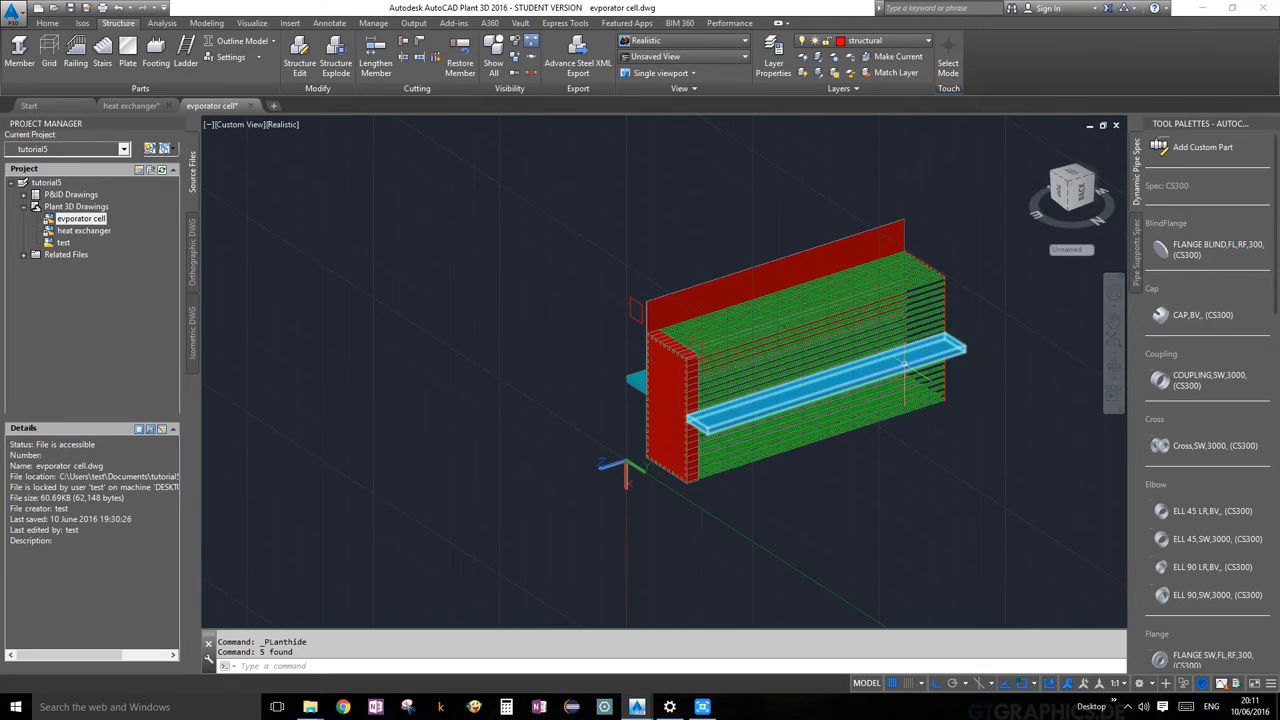
{"action": "left_click", "coordinate": [860, 372]}
{"action": "left_click", "coordinate": [630, 380]}
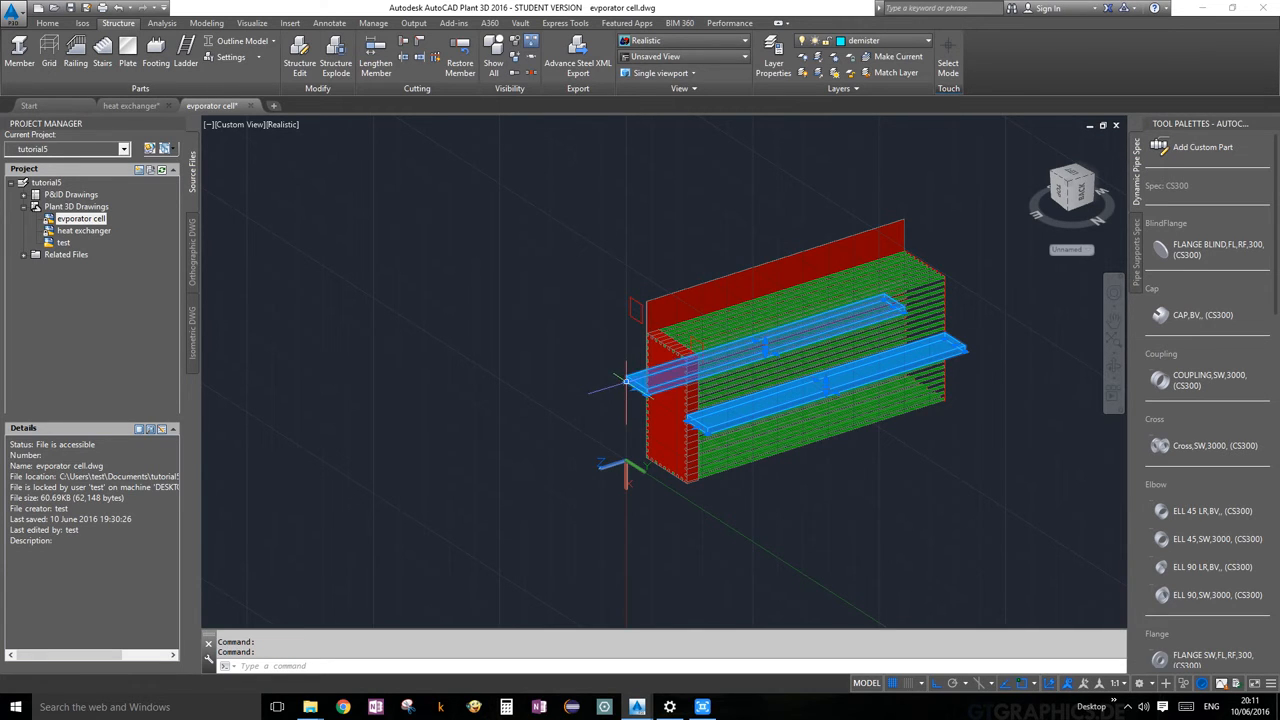
{"action": "left_click", "coordinate": [662, 306]}
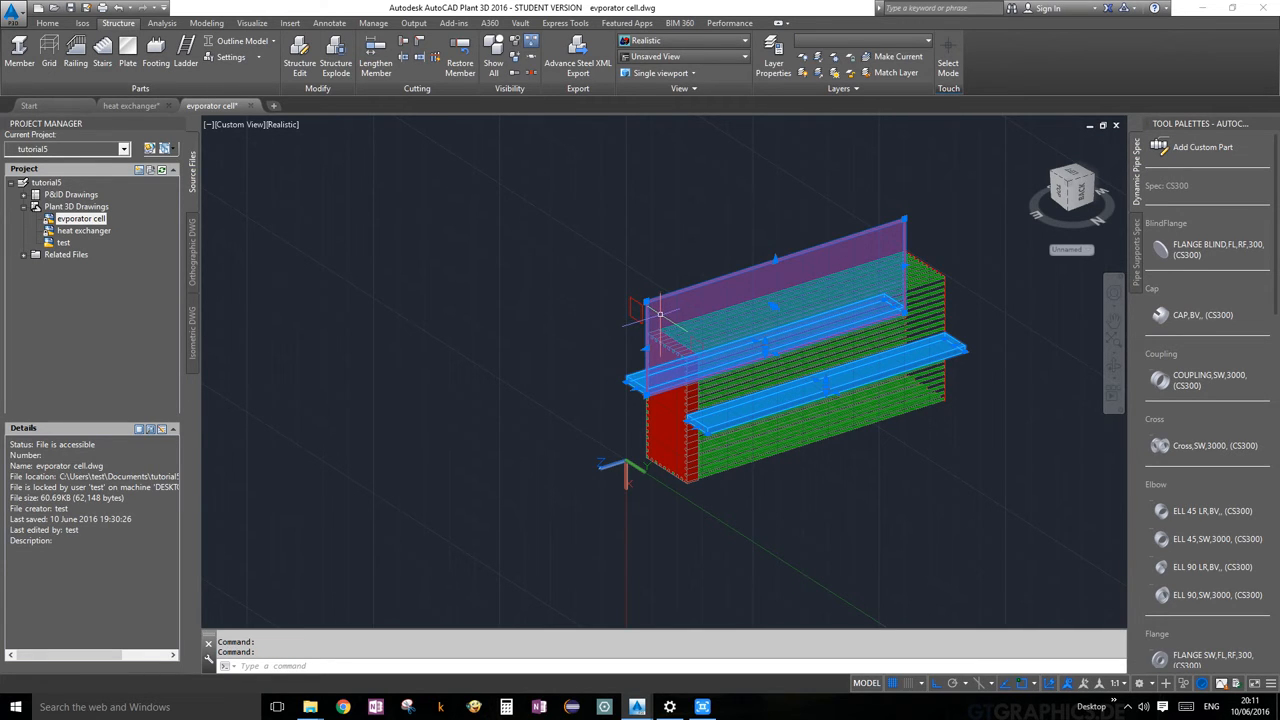
{"action": "left_click", "coordinate": [519, 45]}
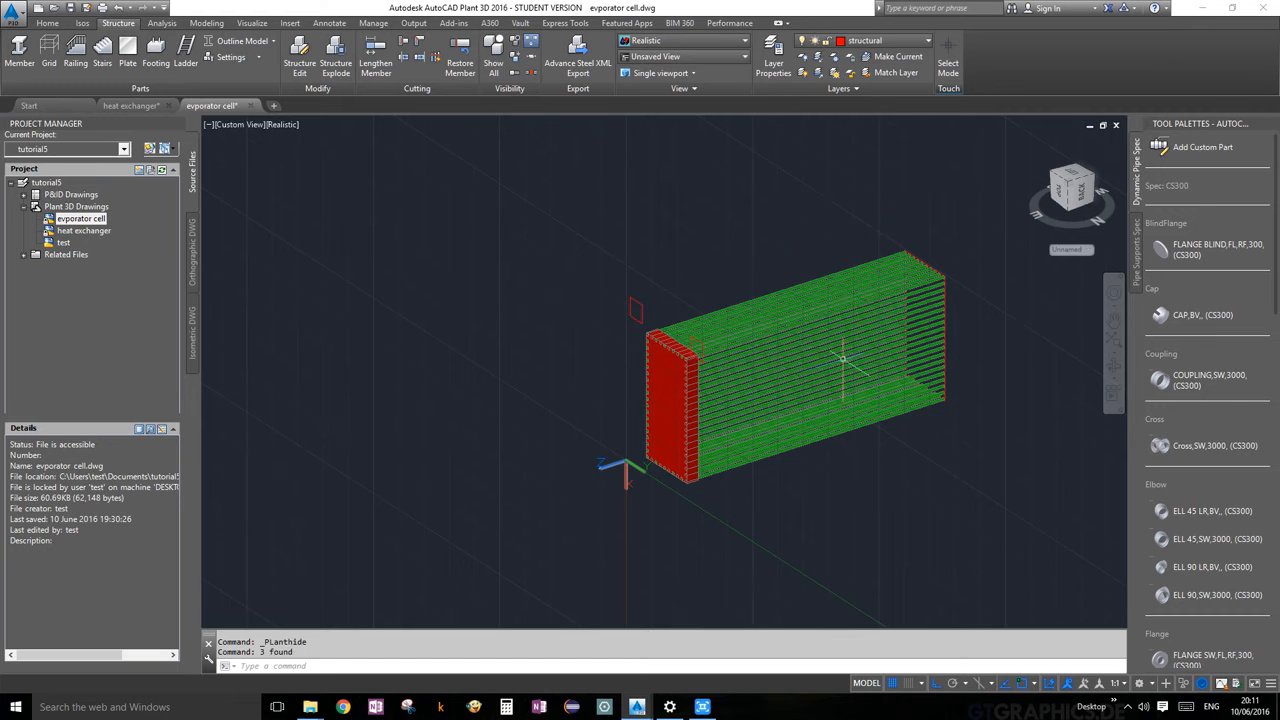
Erase the two small red rectangle outlines left near the upper corners of the box.
{"action": "scroll", "coordinate": [700, 350], "scroll_direction": "up", "scroll_amount": 3}
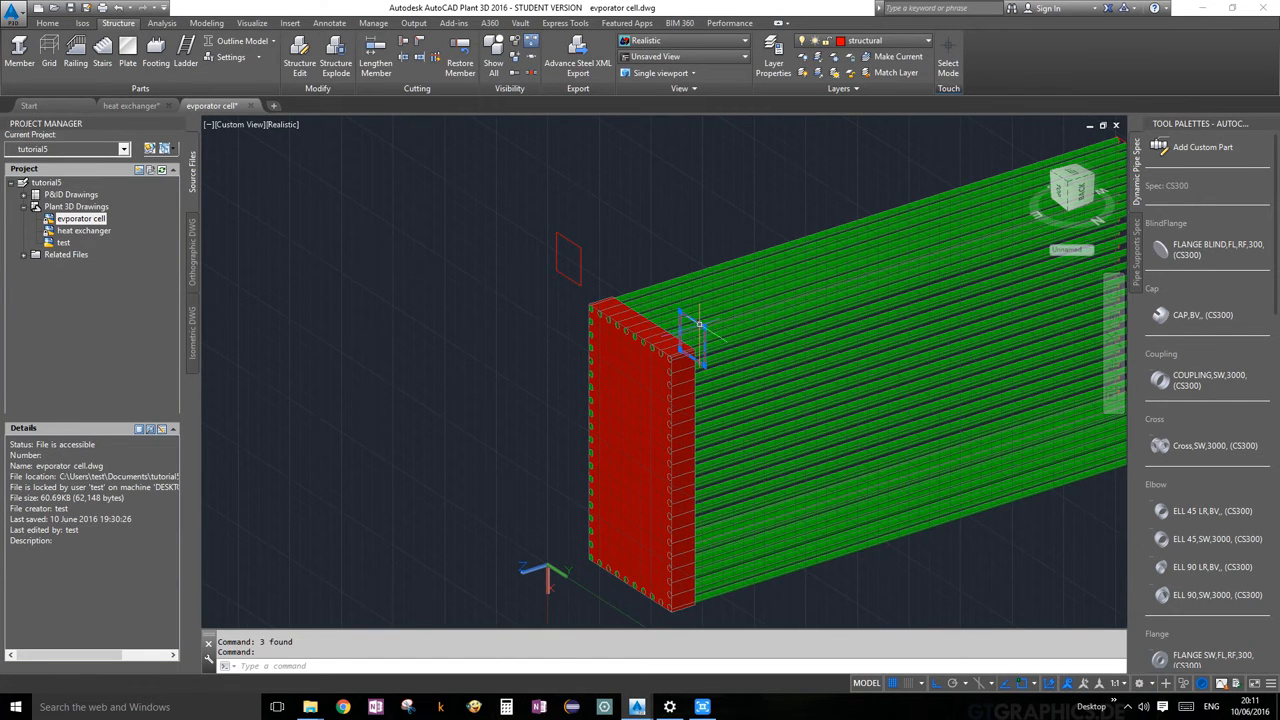
{"action": "left_click", "coordinate": [873, 407]}
{"action": "key", "text": "Delete"}
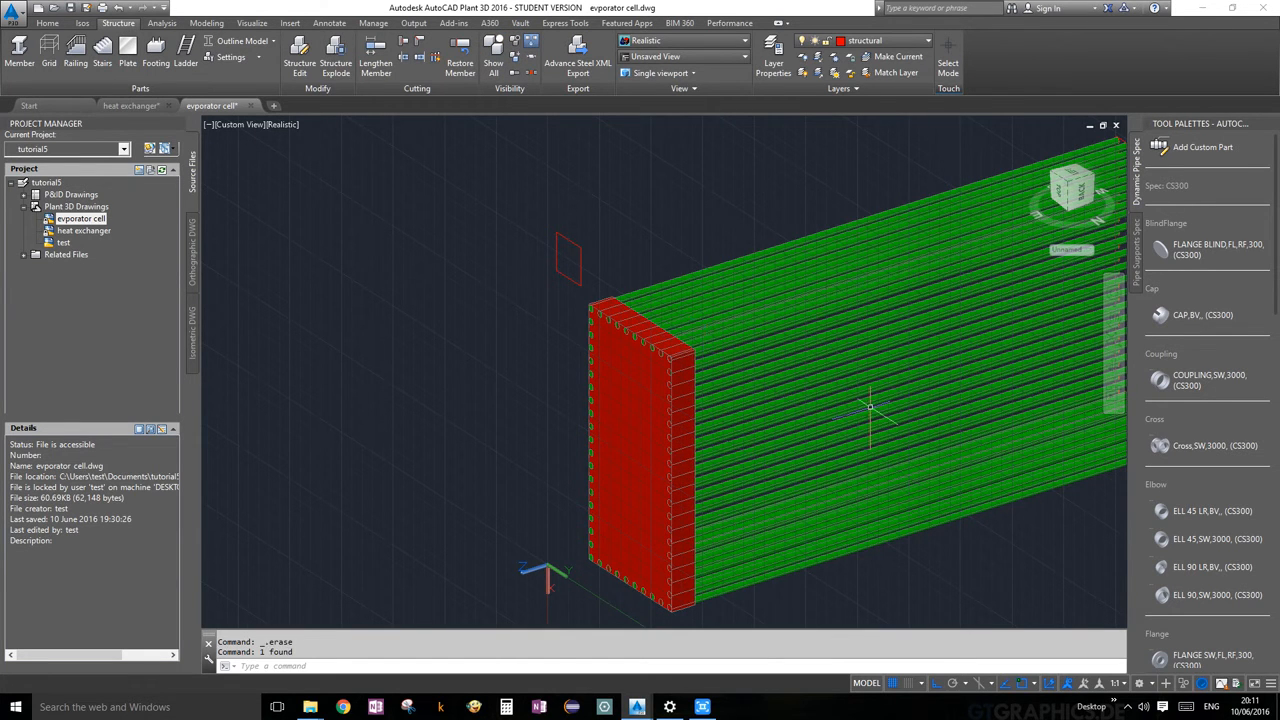
{"action": "left_click", "coordinate": [580, 252]}
{"action": "mouse_move", "coordinate": [583, 253]}
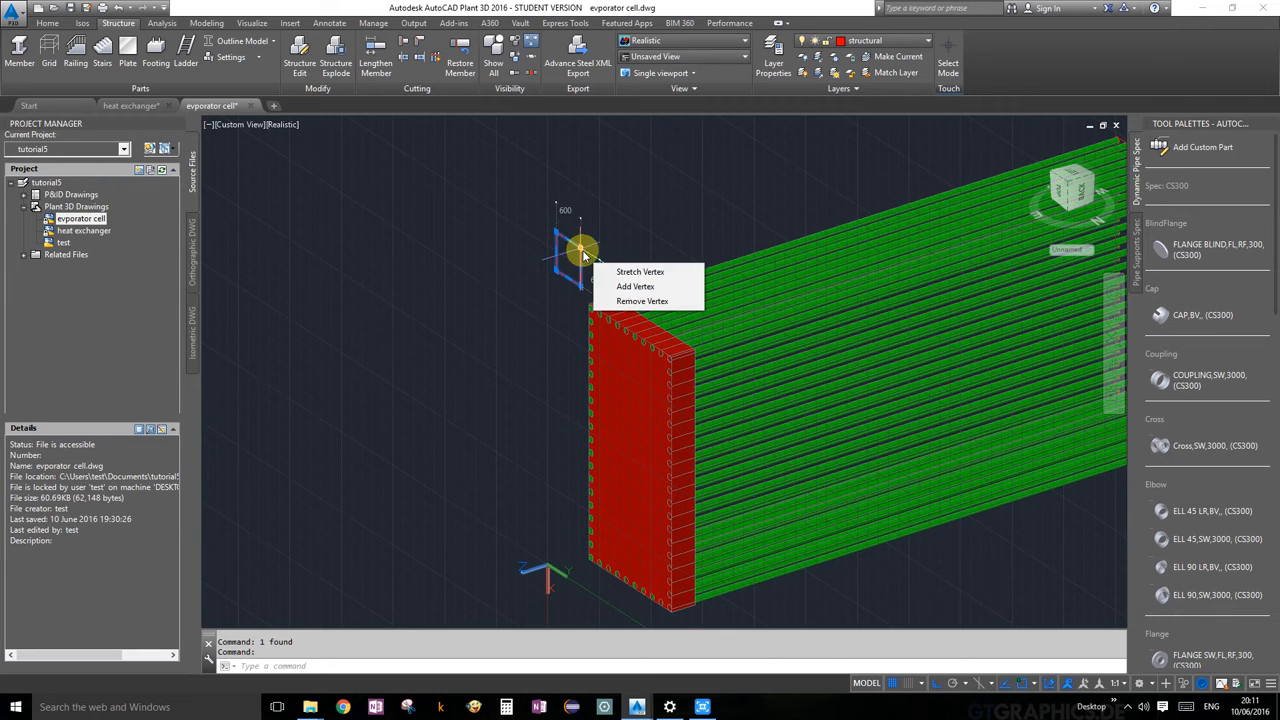
{"action": "key", "text": "Delete"}
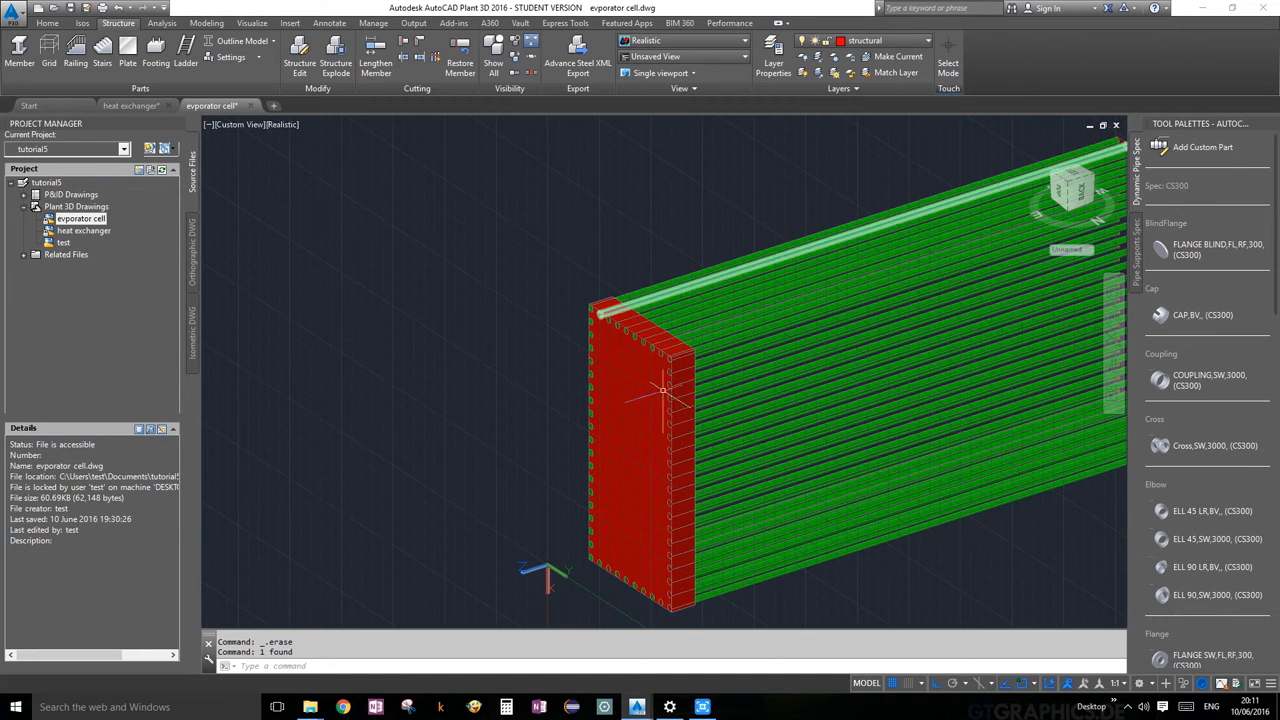
Erase the red rectangle outline at the far end of the green tube bundle.
{"action": "middle_click_drag", "start_coordinate": [663, 392], "coordinate": [700, 425], "text": "shift"}
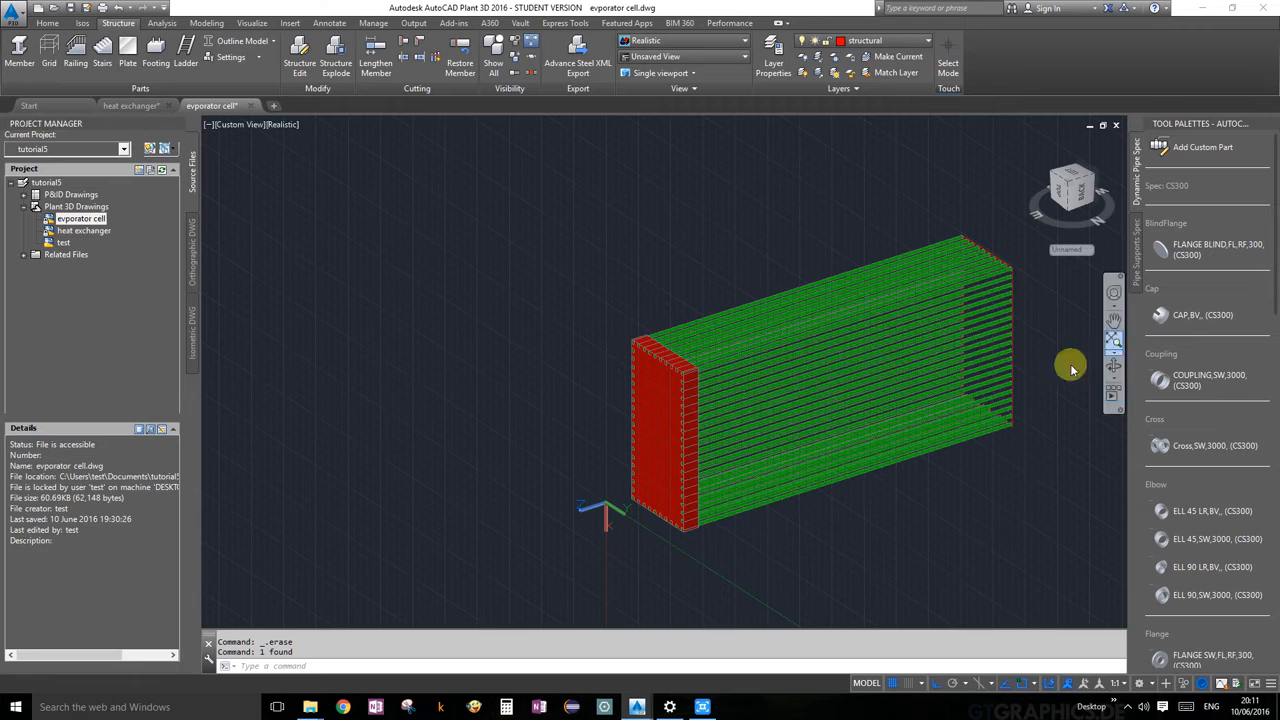
{"action": "scroll", "coordinate": [1040, 362], "scroll_direction": "up", "scroll_amount": 5}
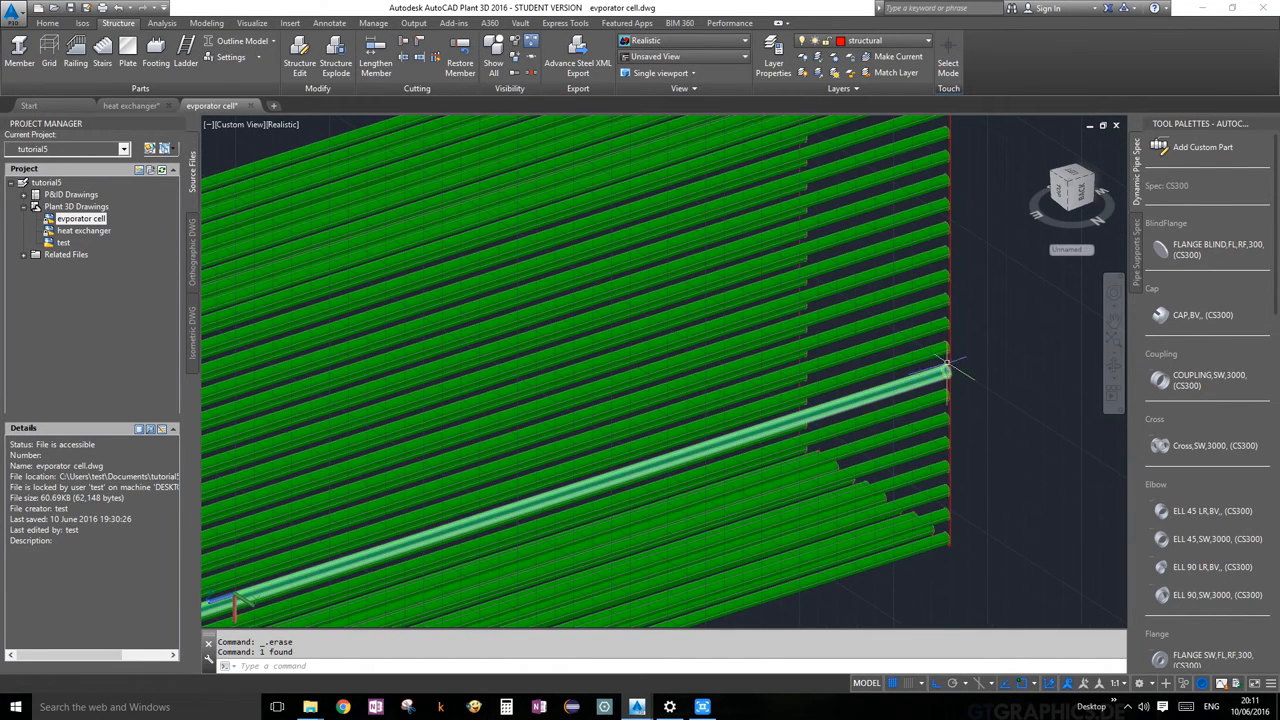
{"action": "left_click", "coordinate": [948, 356]}
{"action": "left_click", "coordinate": [948, 357]}
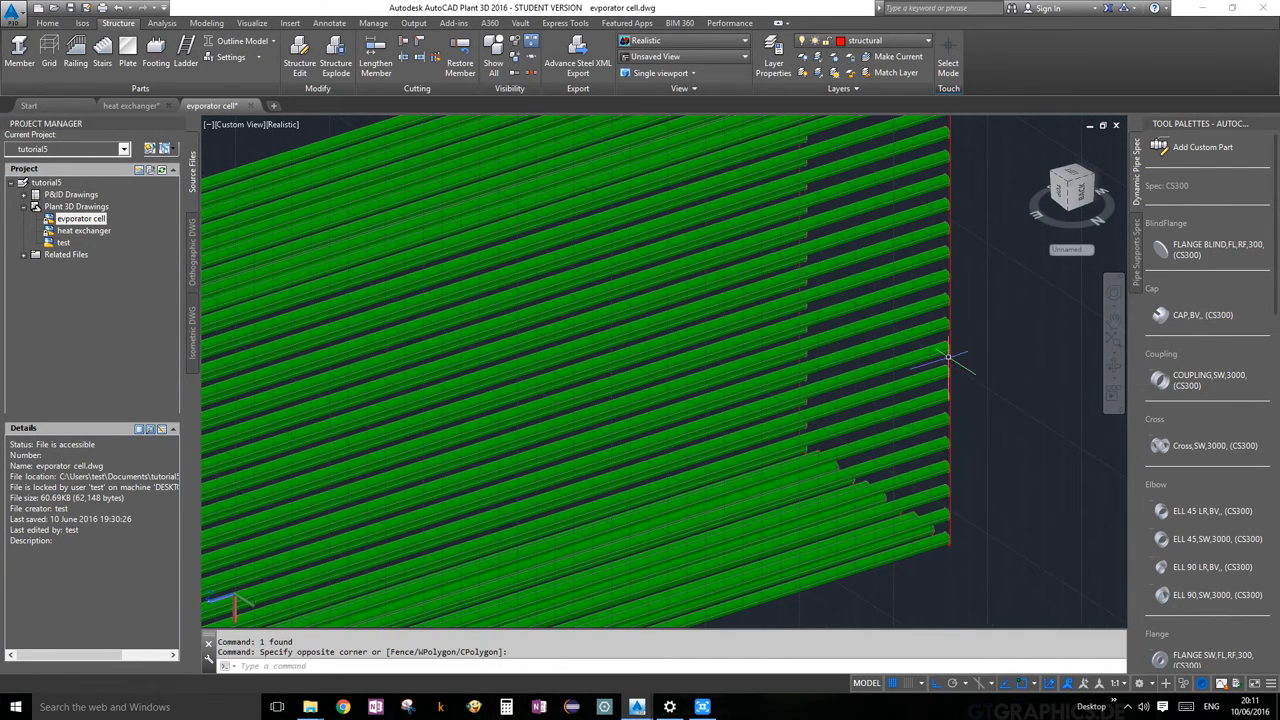
{"action": "left_click", "coordinate": [948, 357]}
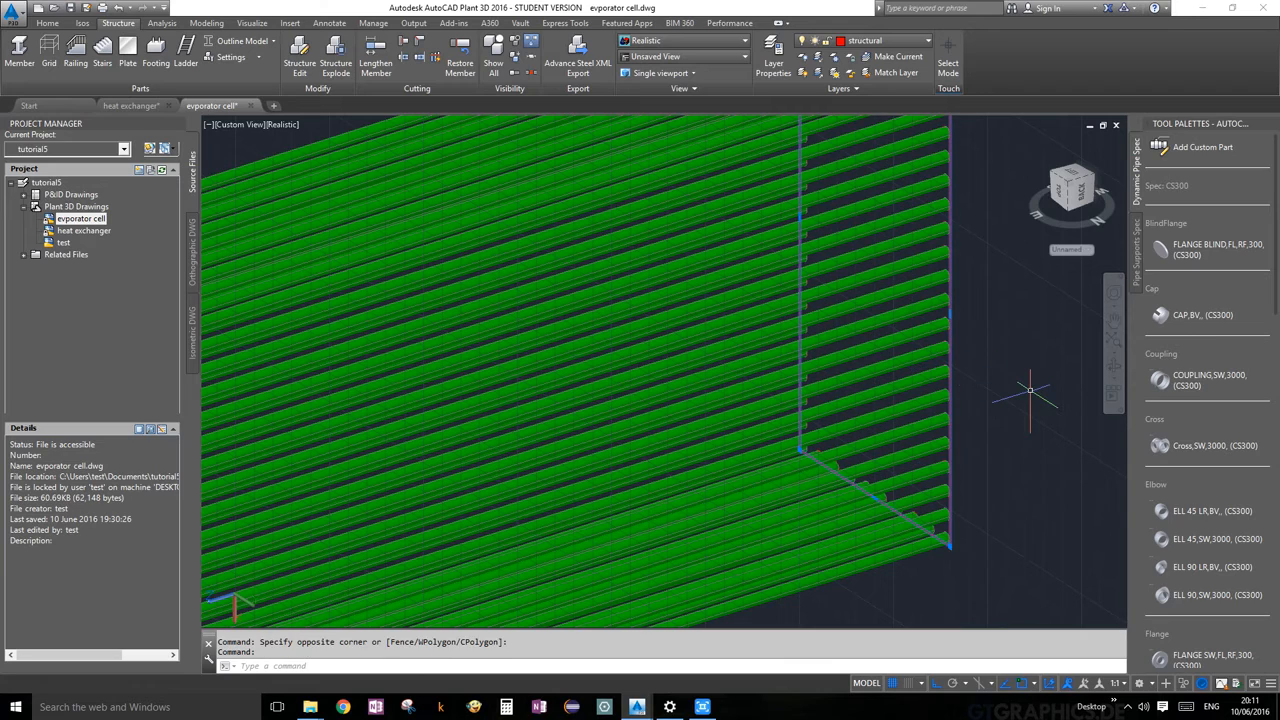
{"action": "key", "text": "Delete"}
Examine the red box and the tube ends passing into it from the front and from the tube side.
{"action": "scroll", "coordinate": [1020, 386], "scroll_direction": "down", "scroll_amount": 6}
{"action": "scroll", "coordinate": [767, 415], "scroll_direction": "up", "scroll_amount": 3}
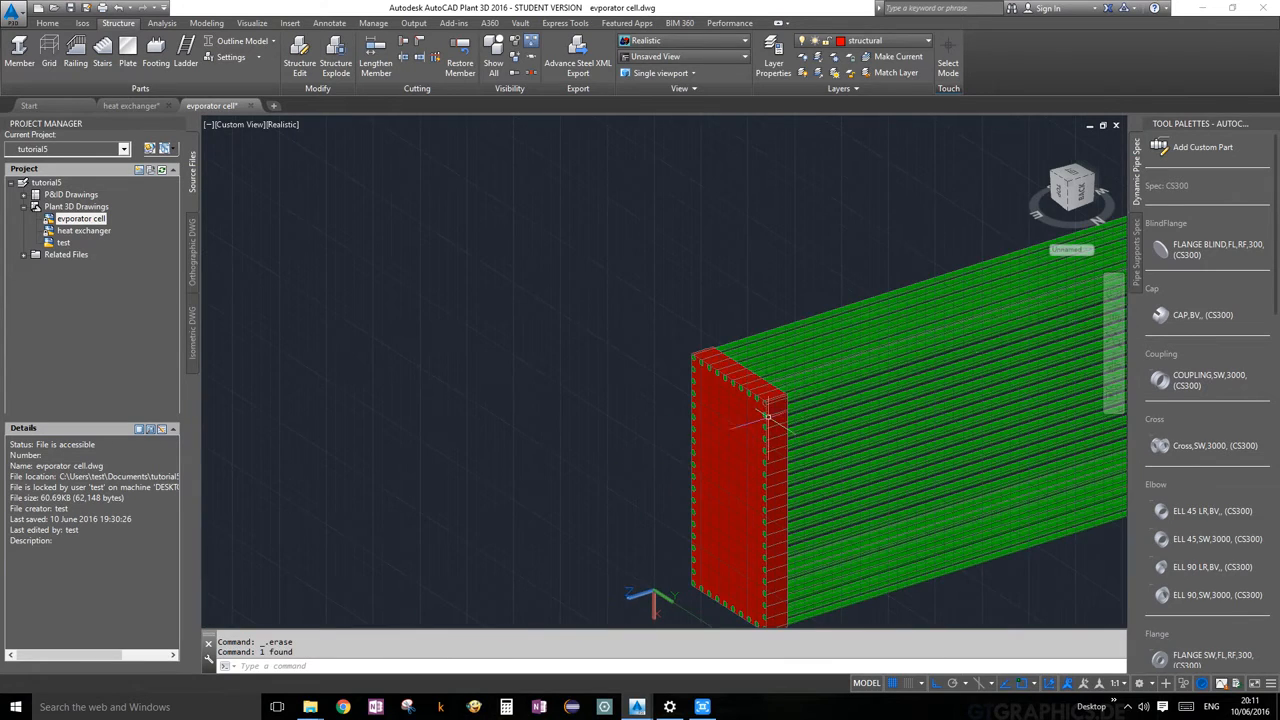
{"action": "scroll", "coordinate": [829, 405], "scroll_direction": "up", "scroll_amount": 3}
{"action": "scroll", "coordinate": [830, 400], "scroll_direction": "down", "scroll_amount": 2}
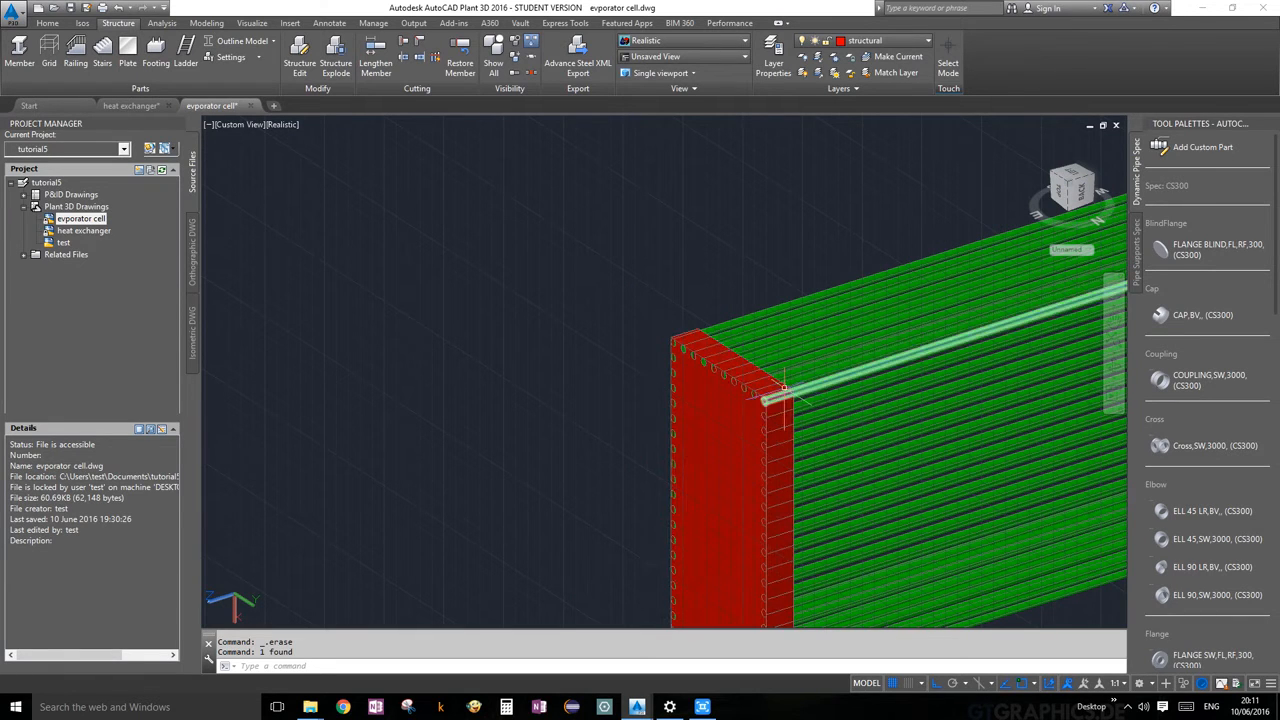
{"action": "scroll", "coordinate": [750, 434], "scroll_direction": "down", "scroll_amount": 3}
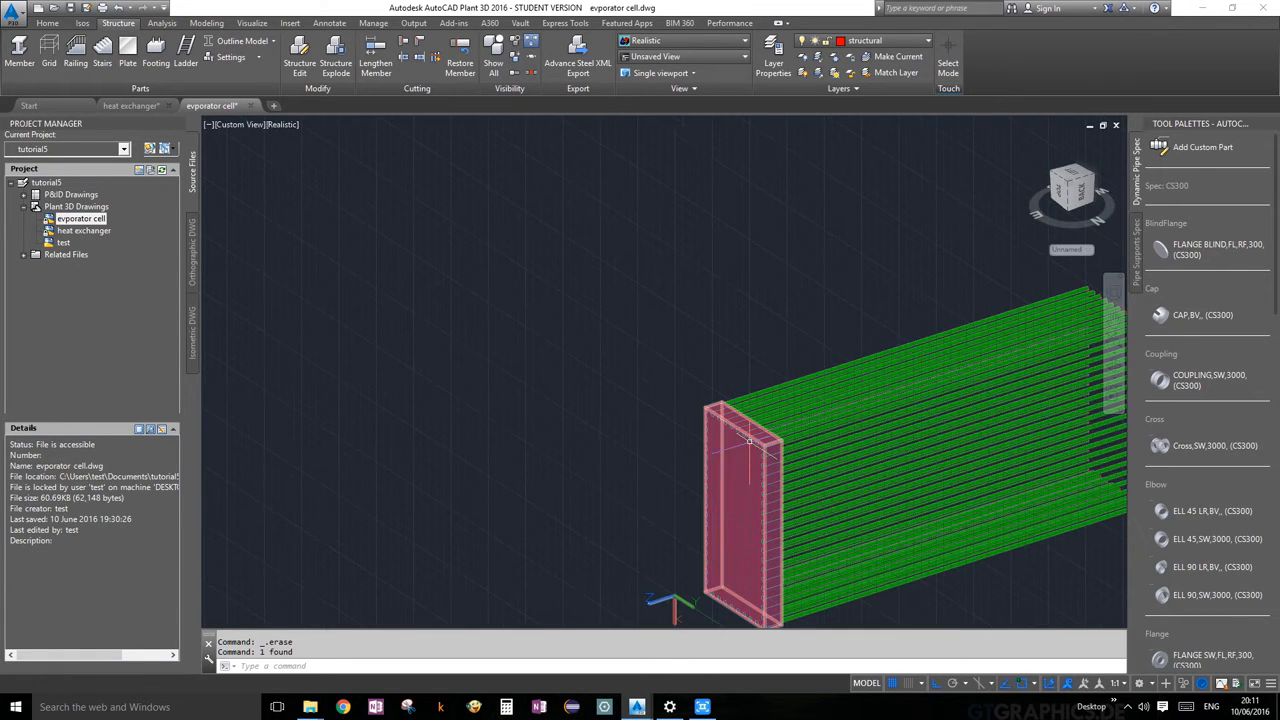
{"action": "scroll", "coordinate": [800, 416], "scroll_direction": "up", "scroll_amount": 3}
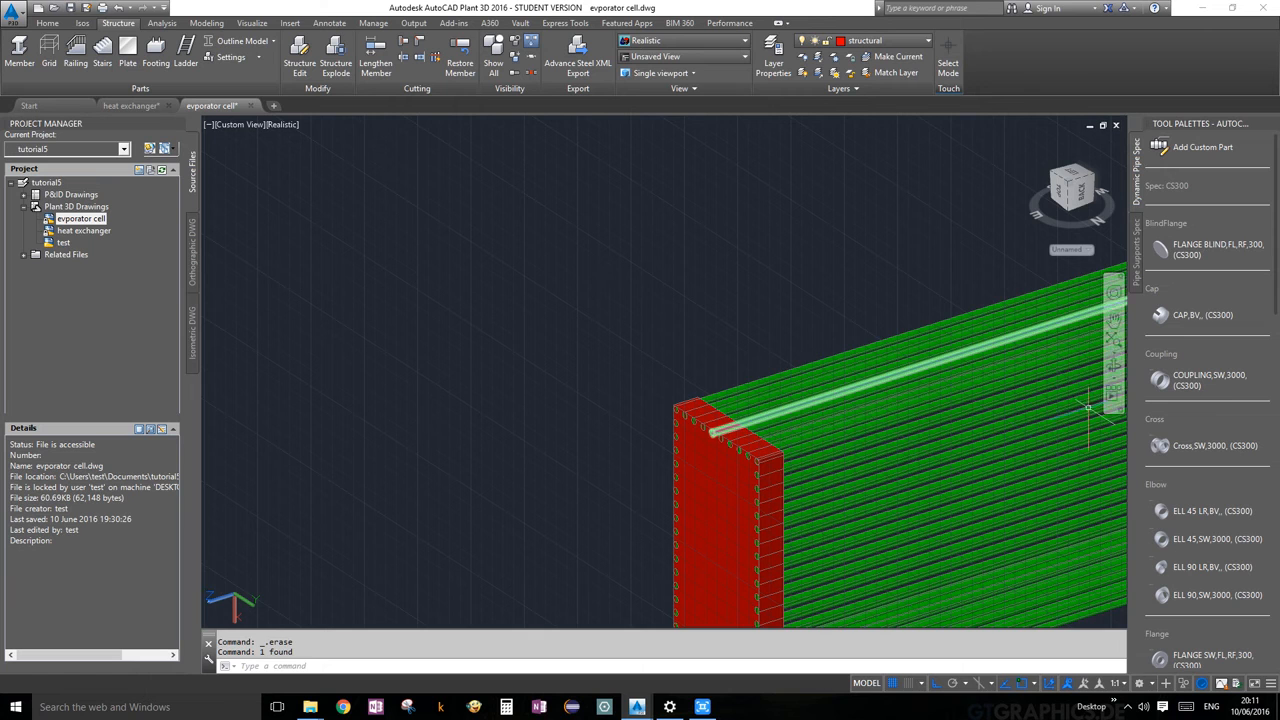
{"action": "scroll", "coordinate": [962, 430], "scroll_direction": "down", "scroll_amount": 2}
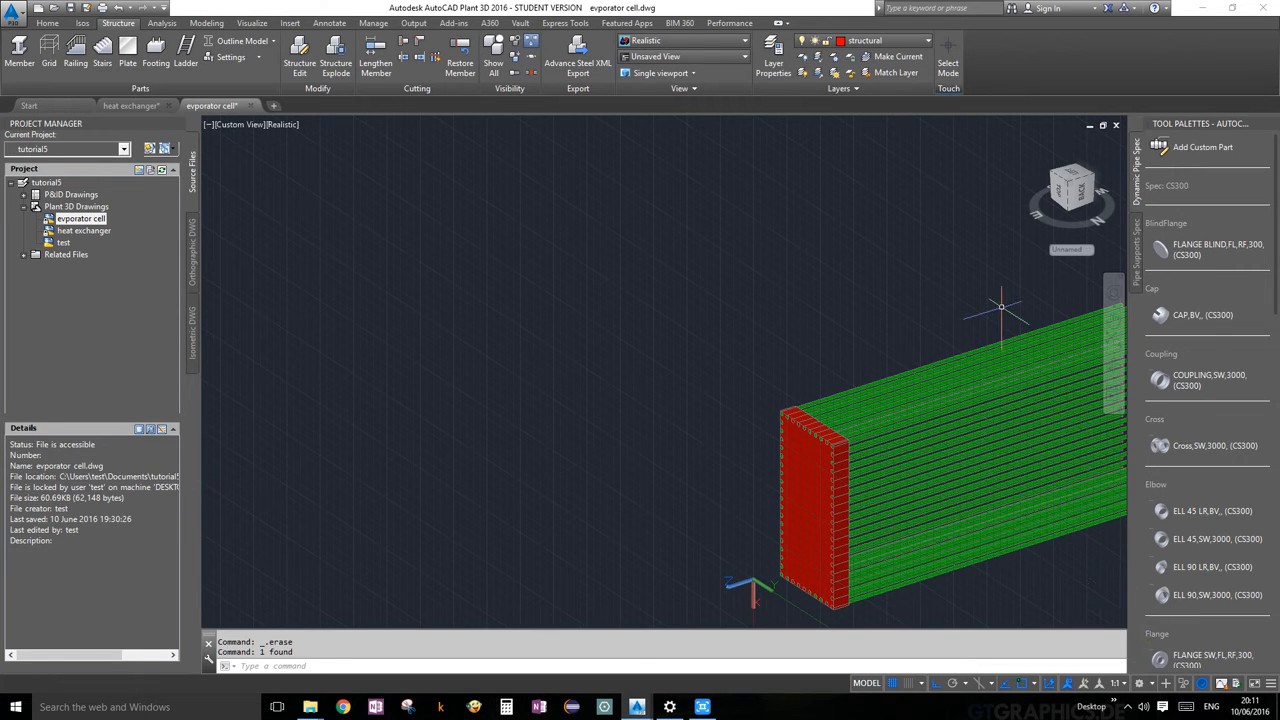
{"action": "left_click", "coordinate": [1113, 365]}
{"action": "left_click_drag", "start_coordinate": [1105, 372], "coordinate": [740, 363]}
{"action": "left_click_drag", "start_coordinate": [831, 349], "coordinate": [940, 389]}
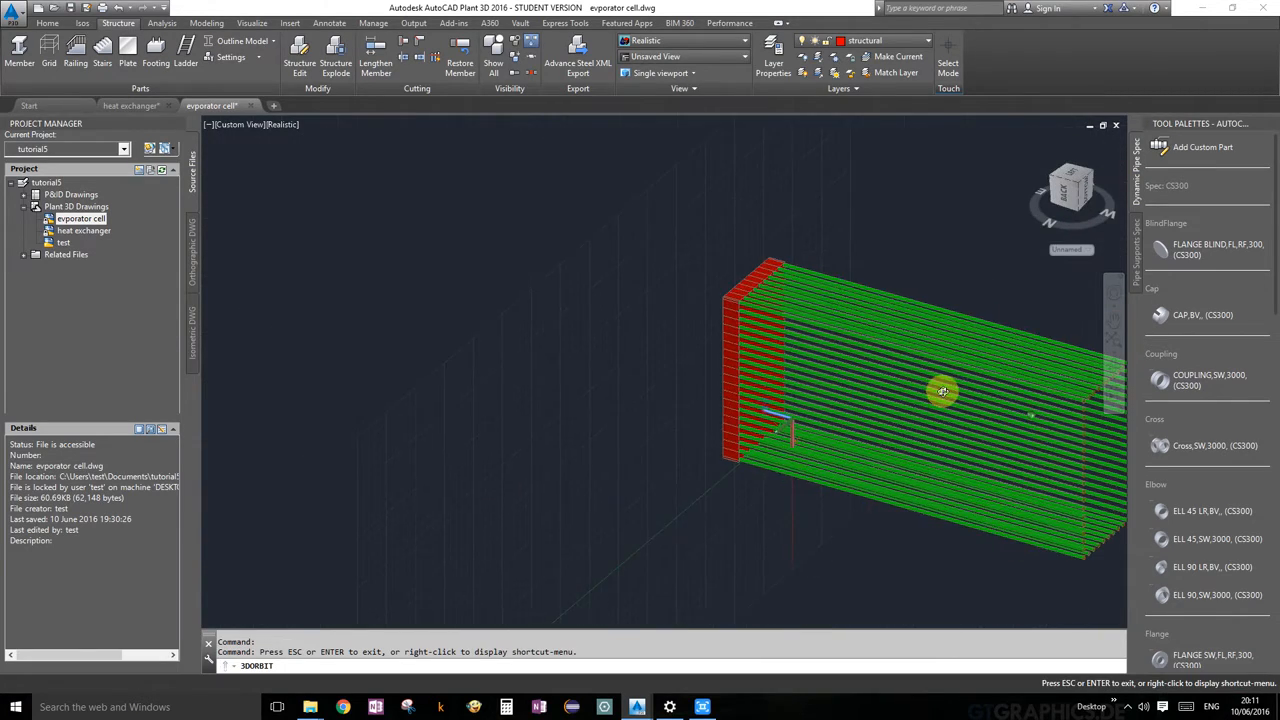
{"action": "left_click_drag", "start_coordinate": [830, 370], "coordinate": [760, 314]}
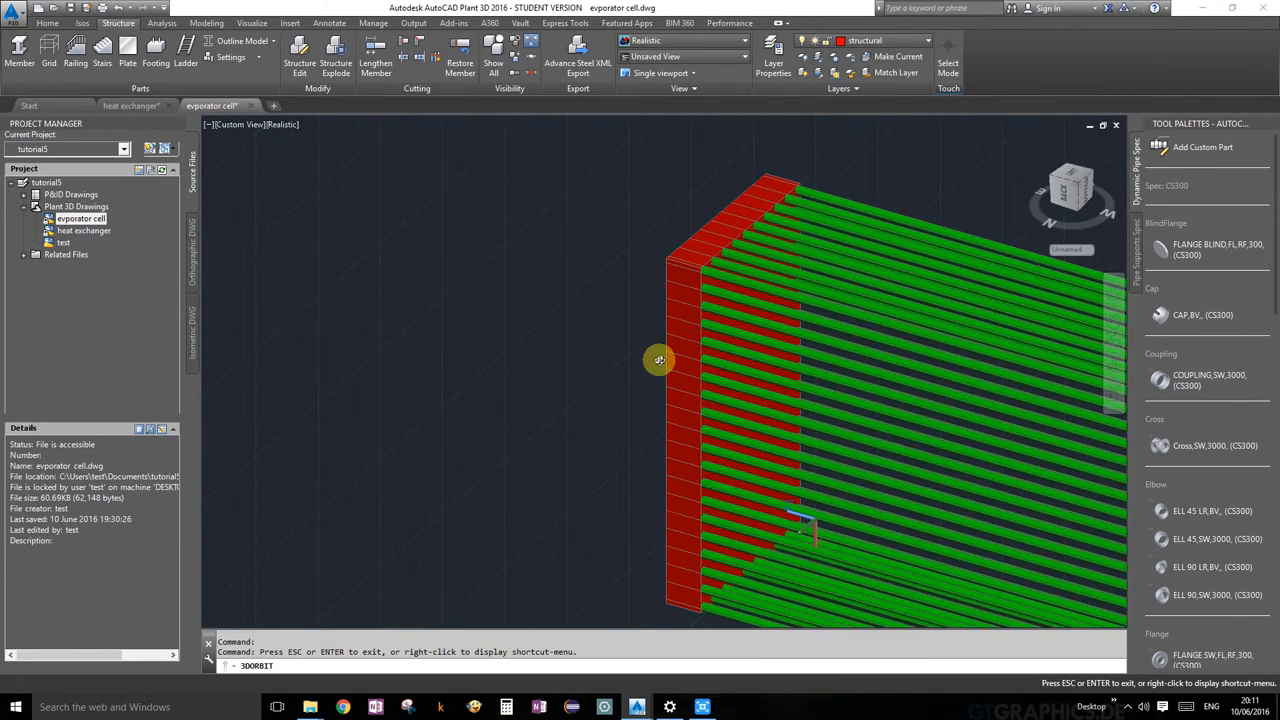
{"action": "key", "text": "Escape"}
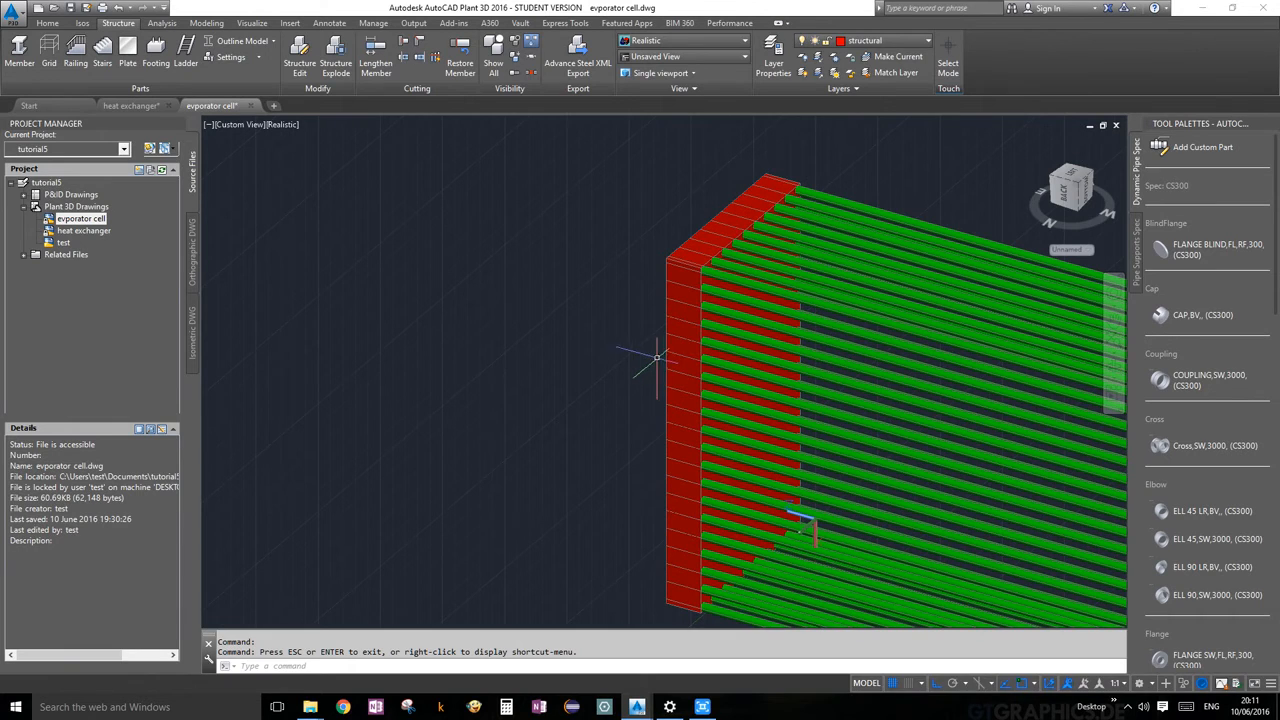
Start a Trim to Plane using 3 Points, with the origin at the red box's near upper tube-side corner and the X-axis toward its far upper corner.
{"action": "left_click", "coordinate": [404, 62]}
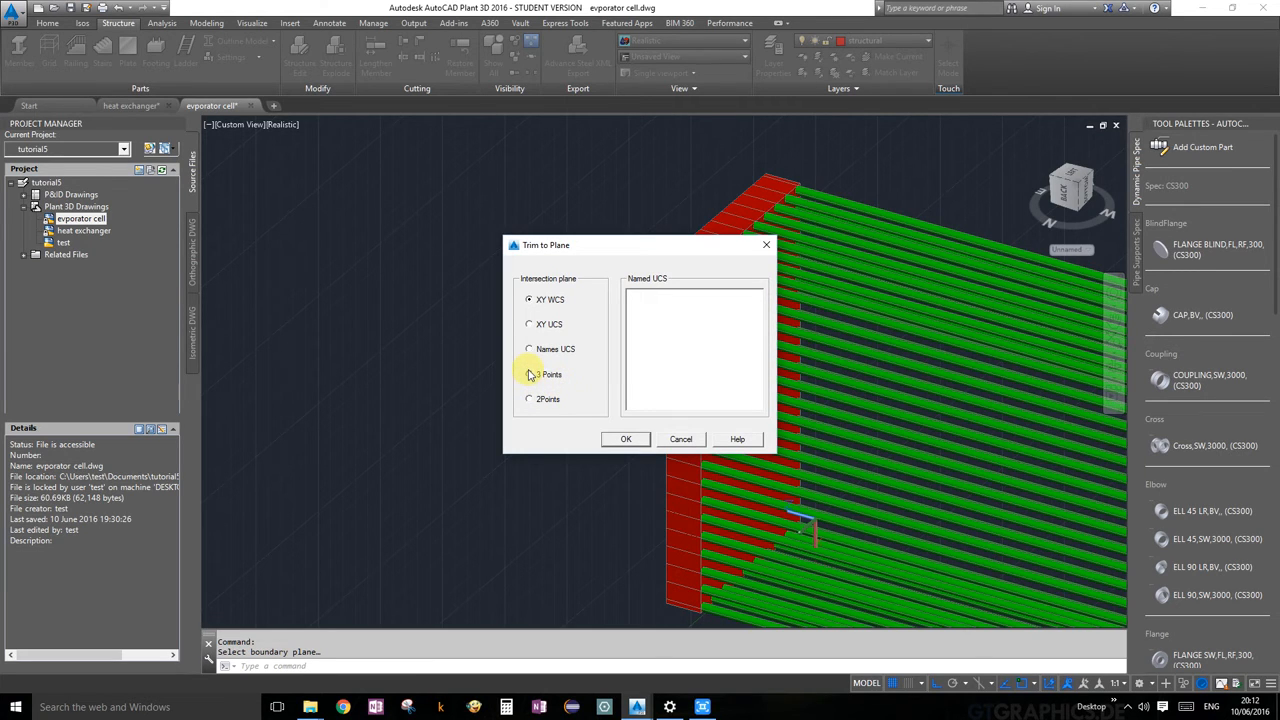
{"action": "left_click", "coordinate": [622, 440]}
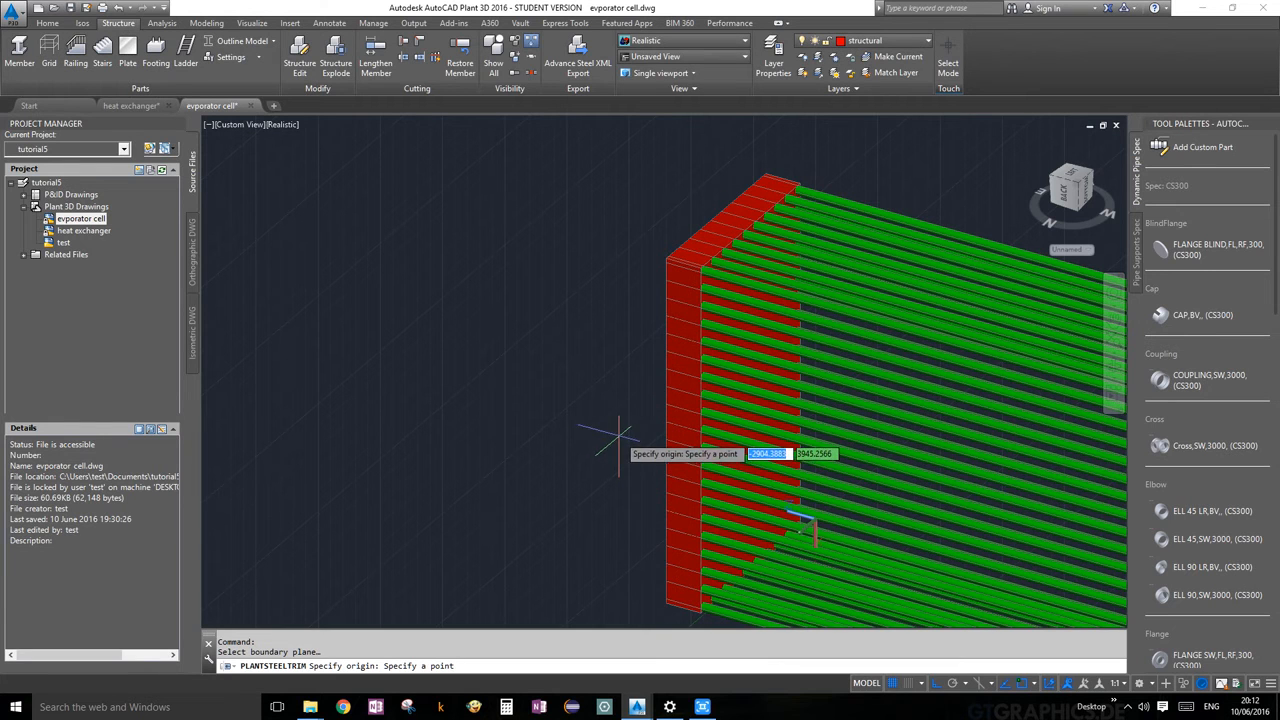
{"action": "scroll", "coordinate": [694, 280], "scroll_direction": "up", "scroll_amount": 5}
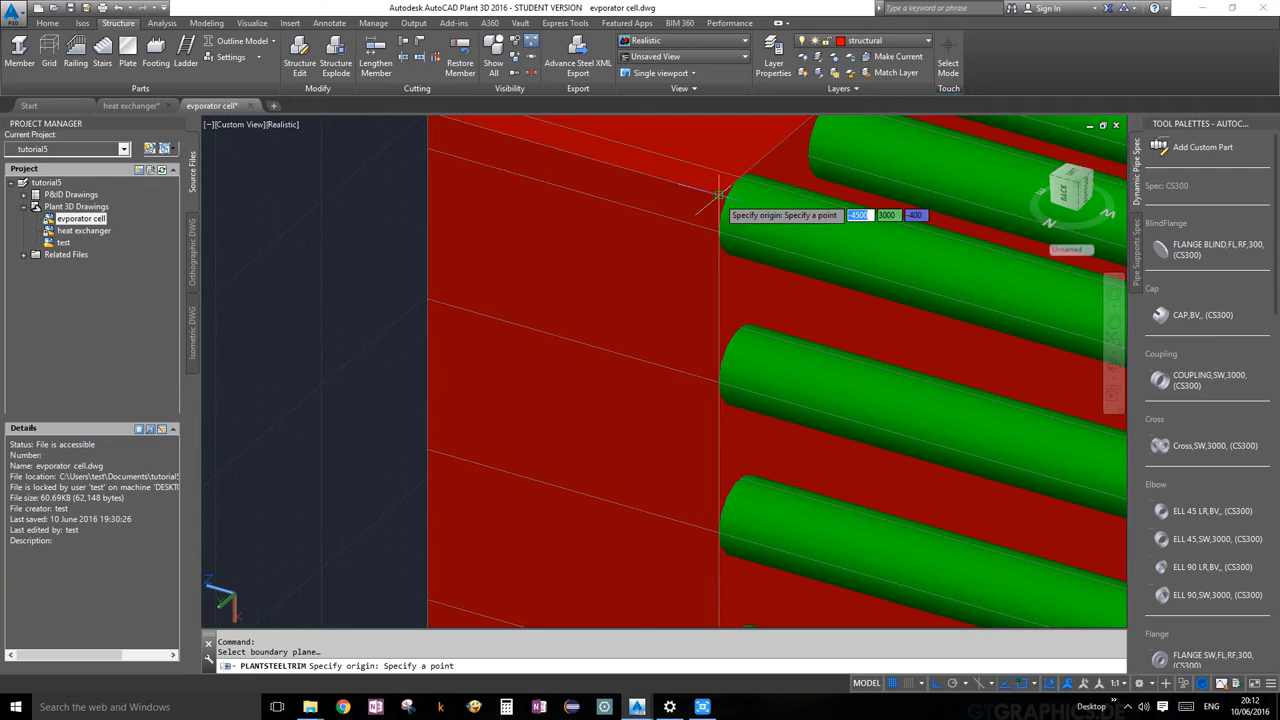
{"action": "left_click", "coordinate": [718, 222]}
{"action": "scroll", "coordinate": [728, 500], "scroll_direction": "down", "scroll_amount": 3}
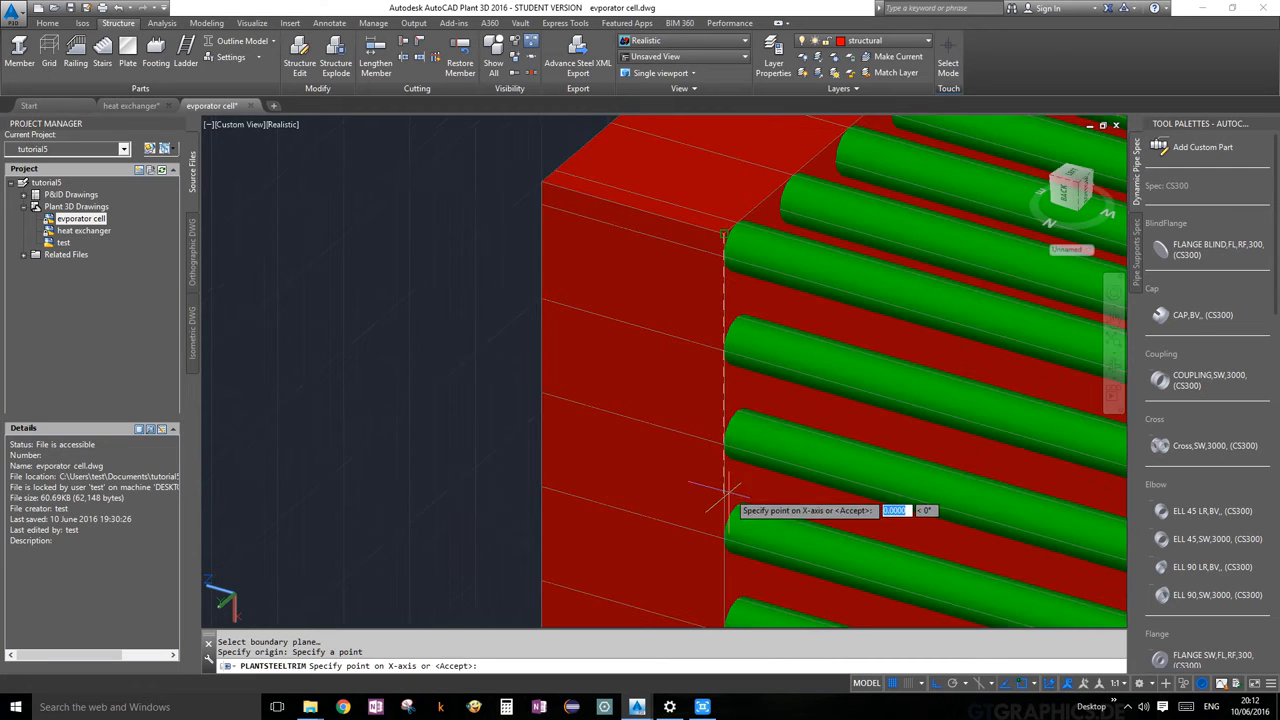
{"action": "scroll", "coordinate": [800, 314], "scroll_direction": "down", "scroll_amount": 3}
{"action": "scroll", "coordinate": [871, 286], "scroll_direction": "up", "scroll_amount": 10}
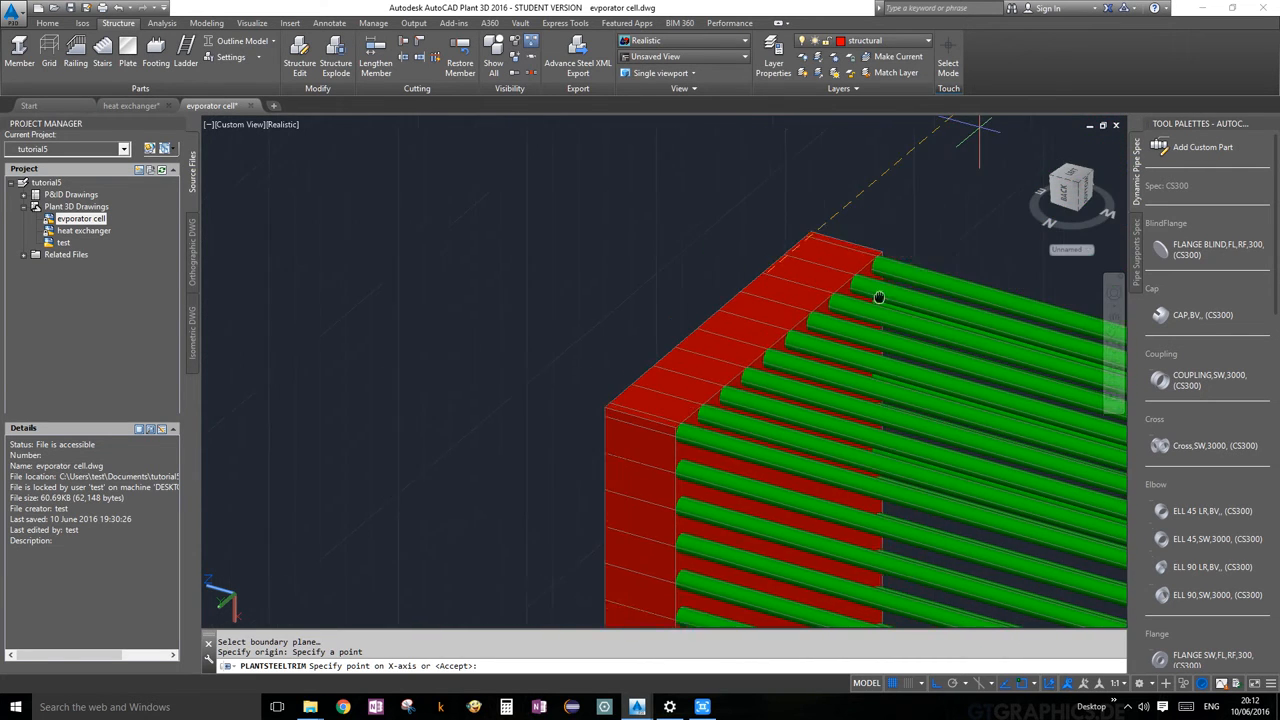
{"action": "type", "text": "2000"}
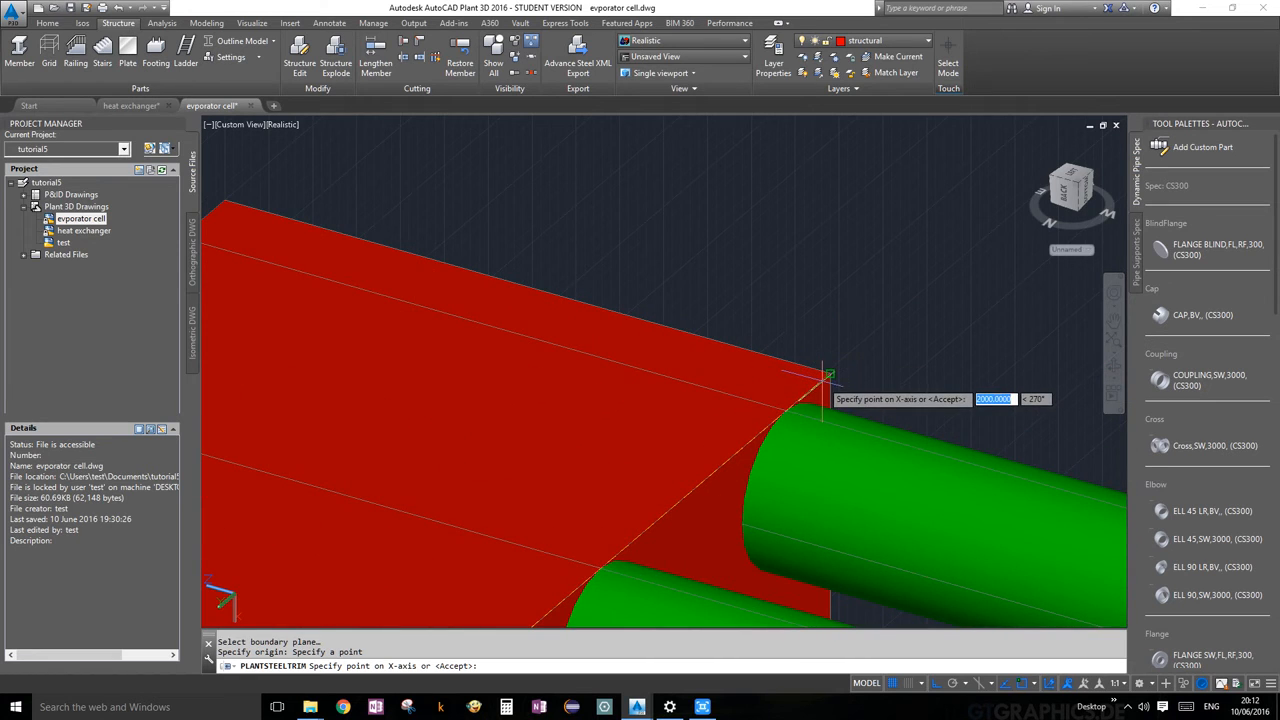
{"action": "key", "text": "Return"}
Place the trim plane's third point at the box's near lower tube-side corner and end the trim command.
{"action": "scroll", "coordinate": [832, 380], "scroll_direction": "down", "scroll_amount": 5}
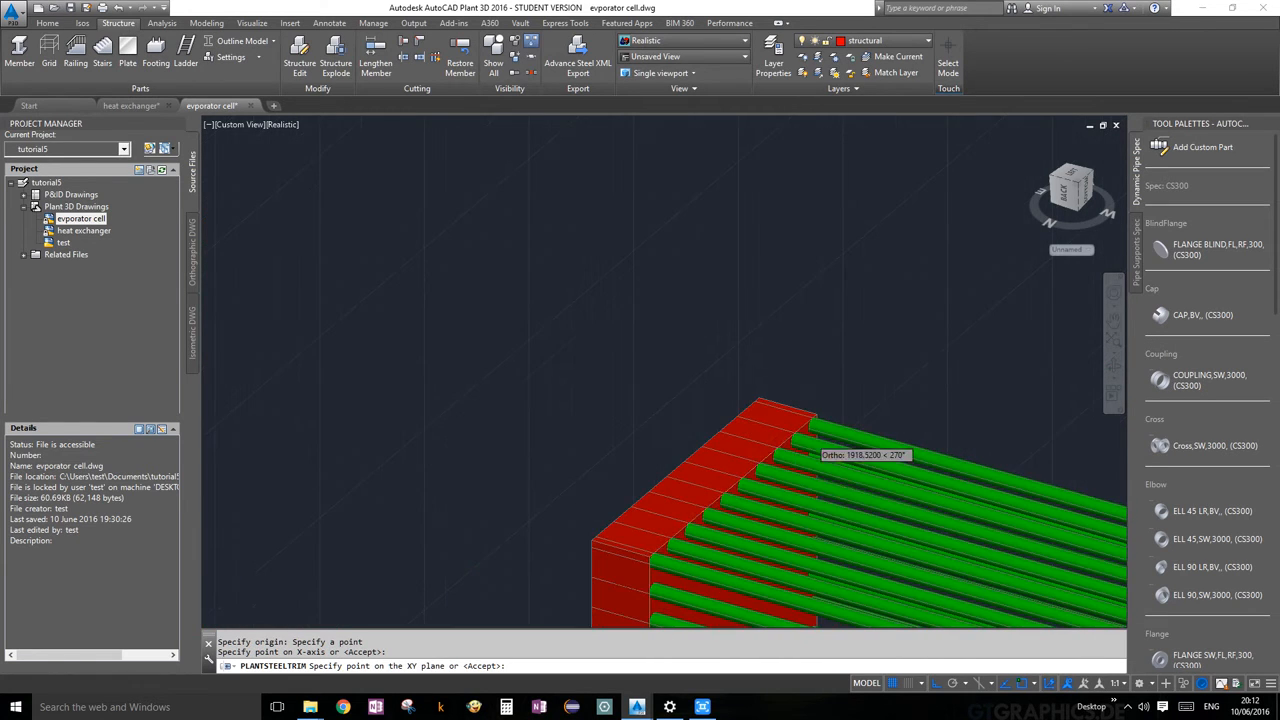
{"action": "scroll", "coordinate": [812, 358], "scroll_direction": "up", "scroll_amount": 5}
{"action": "scroll", "coordinate": [757, 535], "scroll_direction": "down", "scroll_amount": 4}
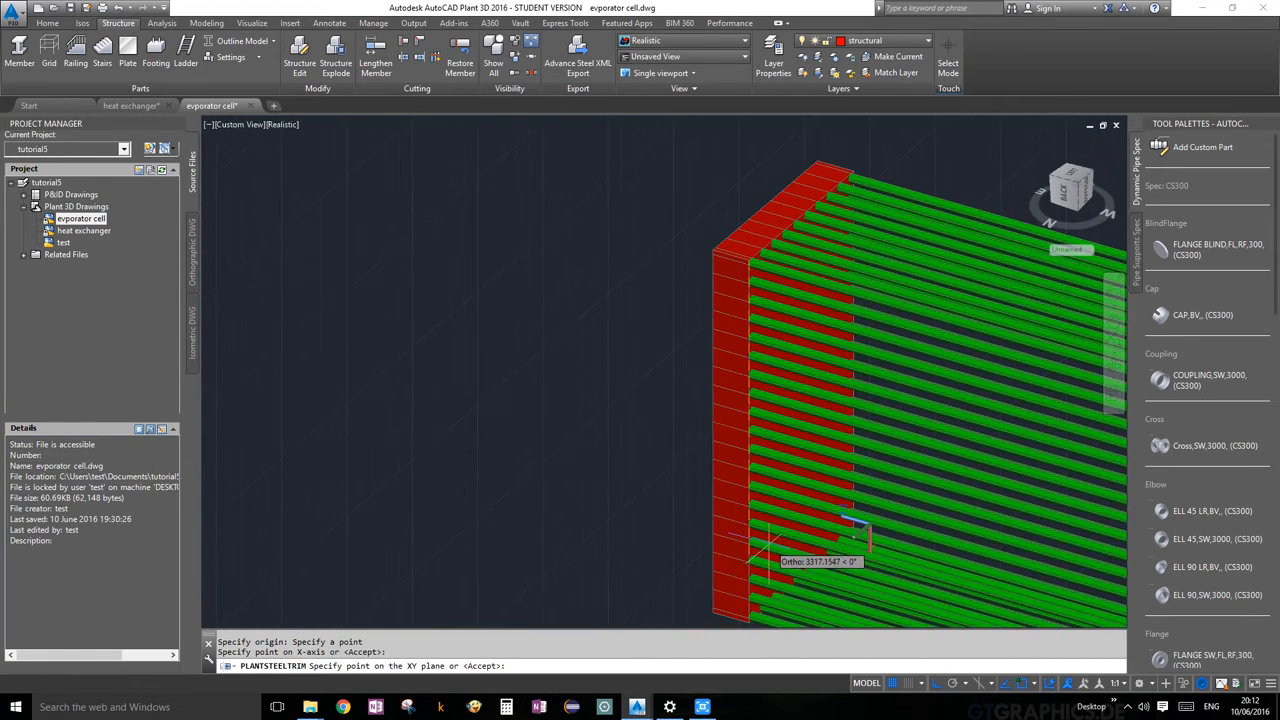
{"action": "scroll", "coordinate": [757, 543], "scroll_direction": "up", "scroll_amount": 6}
{"action": "scroll", "coordinate": [772, 420], "scroll_direction": "up", "scroll_amount": 2}
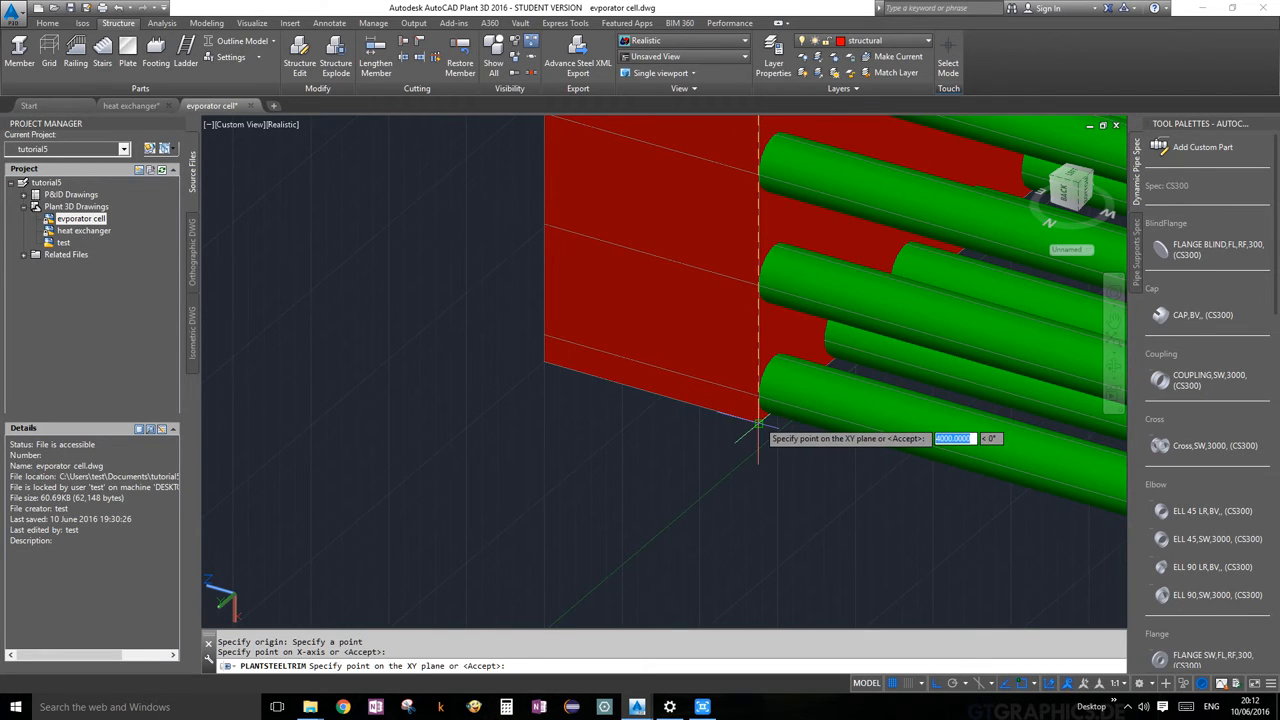
{"action": "left_click", "coordinate": [757, 425]}
{"action": "scroll", "coordinate": [854, 508], "scroll_direction": "down", "scroll_amount": 5}
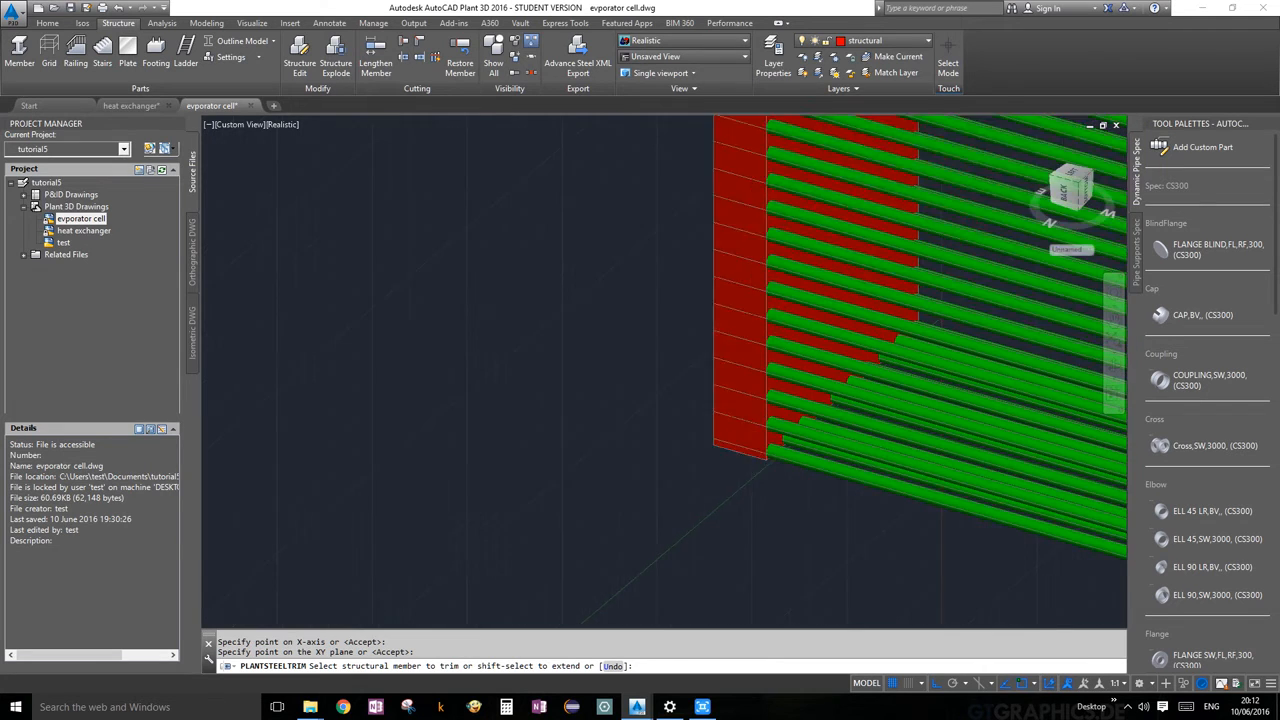
{"action": "middle_click_drag", "start_coordinate": [870, 512], "coordinate": [640, 442]}
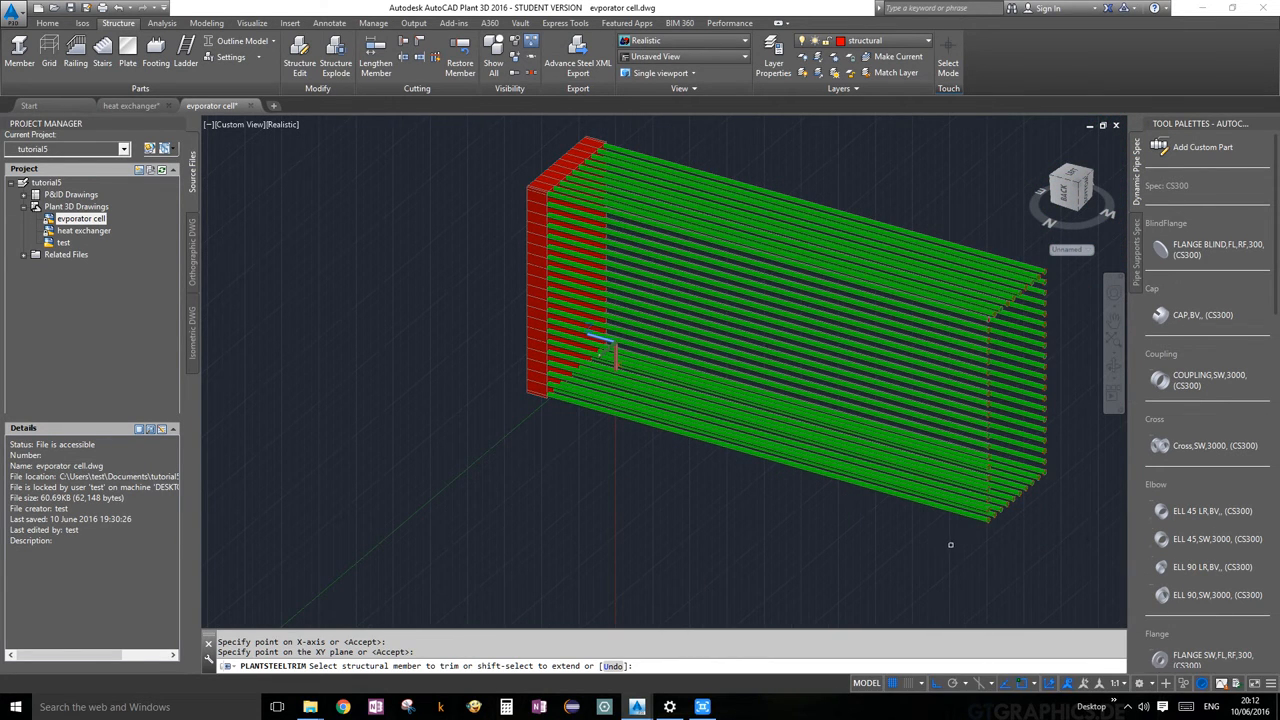
{"action": "key", "text": "Return"}
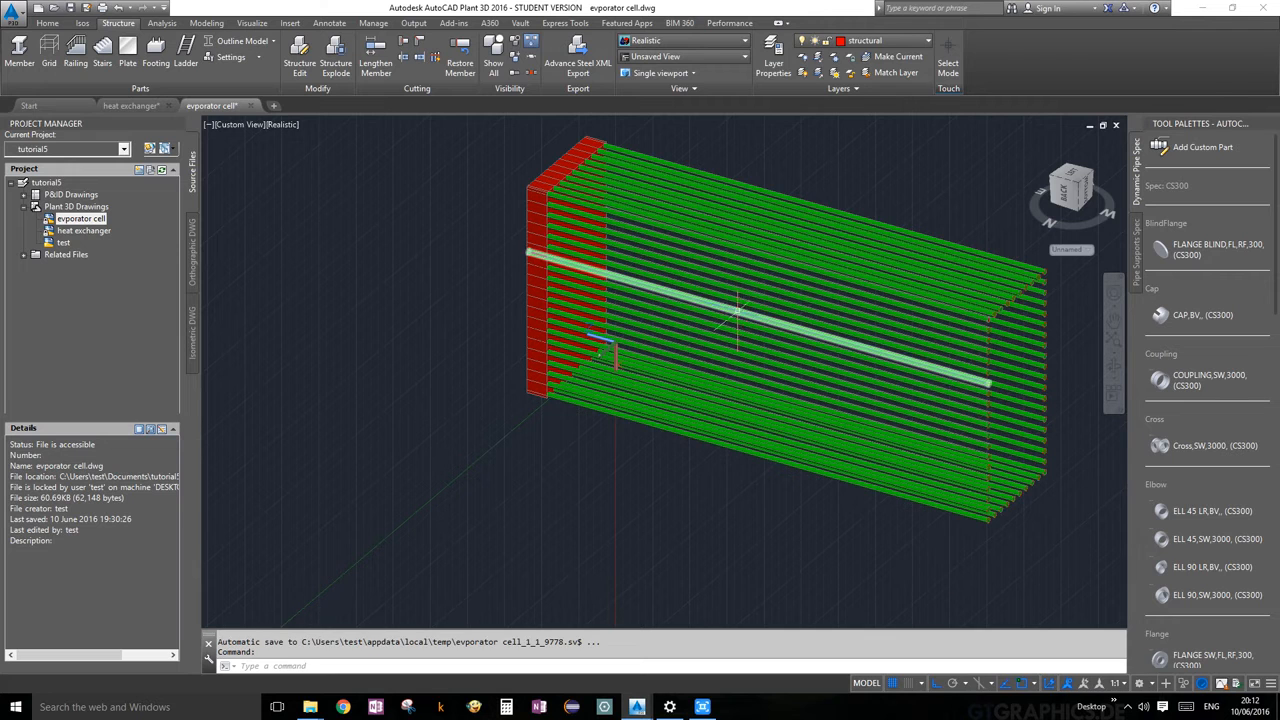
{"action": "left_click", "coordinate": [752, 256]}
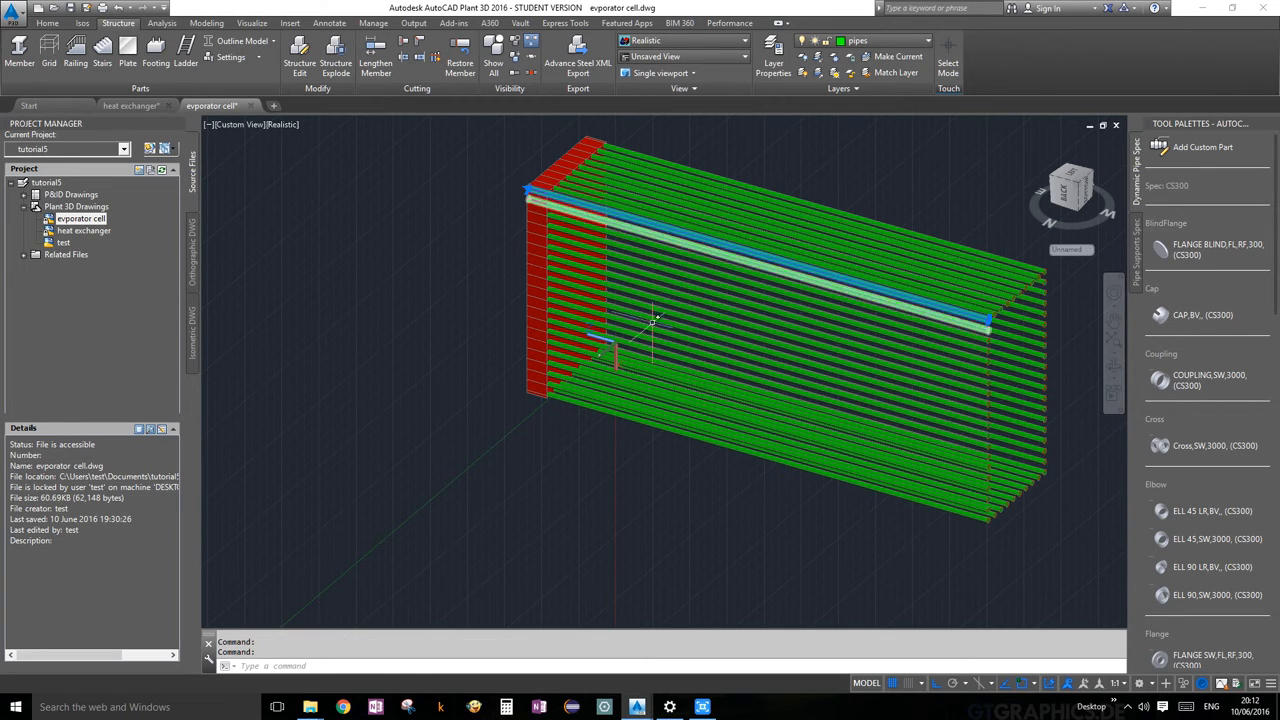
{"action": "key", "text": "Escape"}
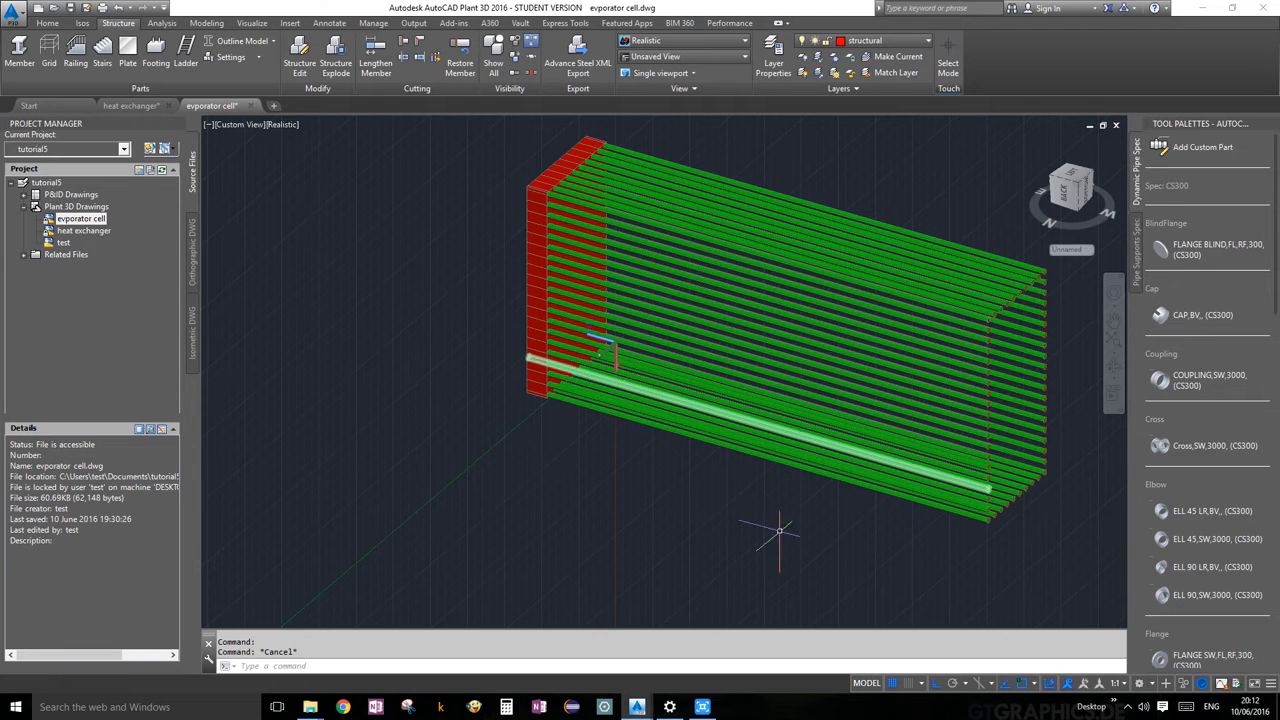
{"action": "scroll", "coordinate": [620, 427], "scroll_direction": "up", "scroll_amount": 3}
{"action": "scroll", "coordinate": [620, 427], "scroll_direction": "down", "scroll_amount": 4}
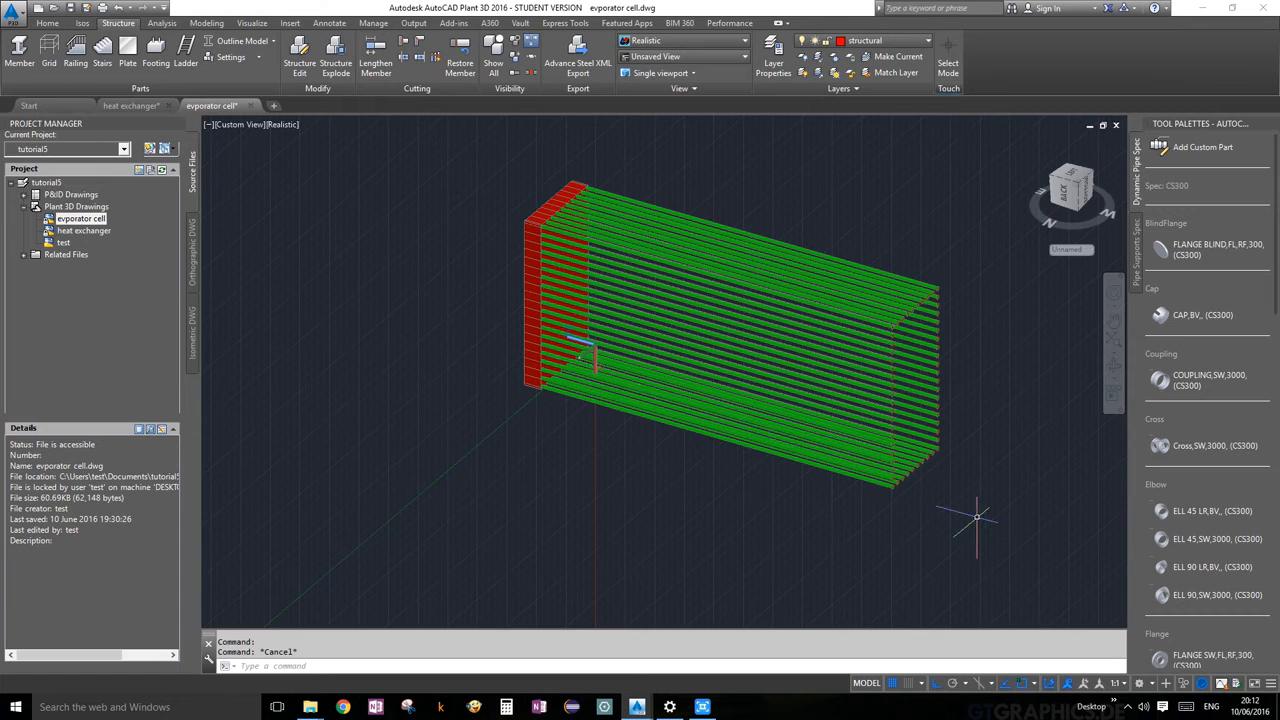
{"action": "scroll", "coordinate": [526, 381], "scroll_direction": "up", "scroll_amount": 3}
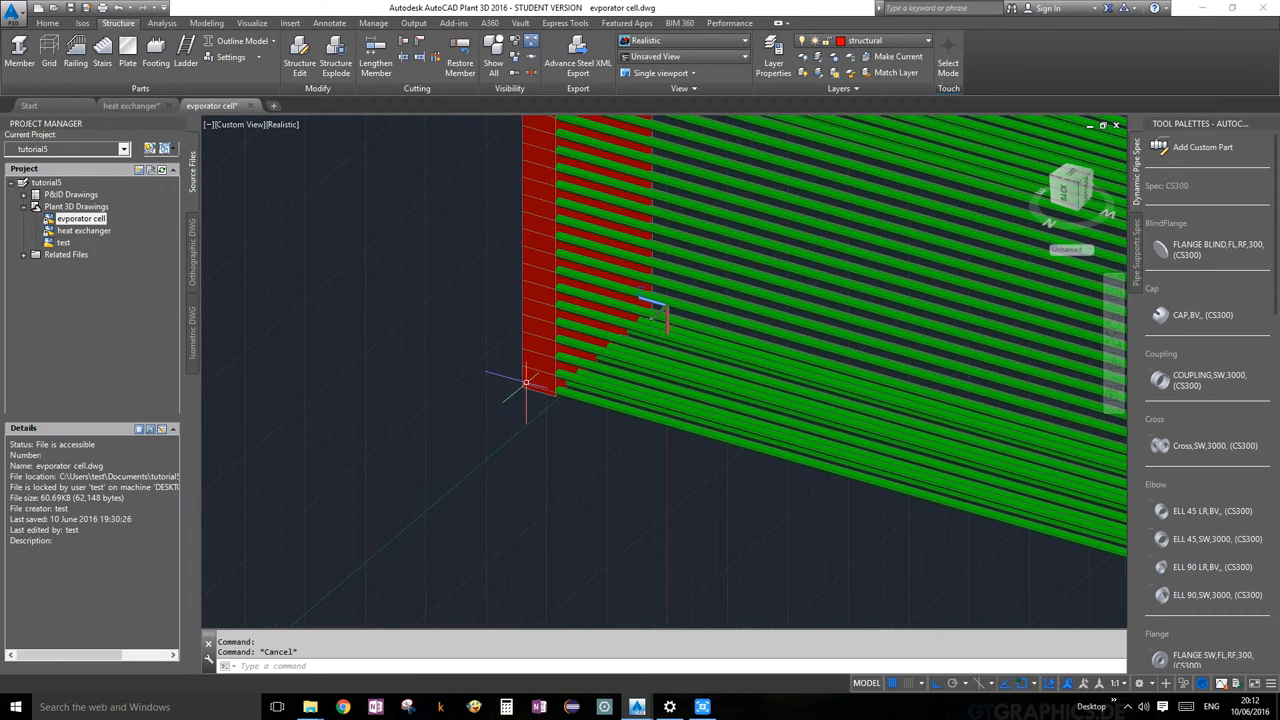
{"action": "scroll", "coordinate": [515, 390], "scroll_direction": "down", "scroll_amount": 4}
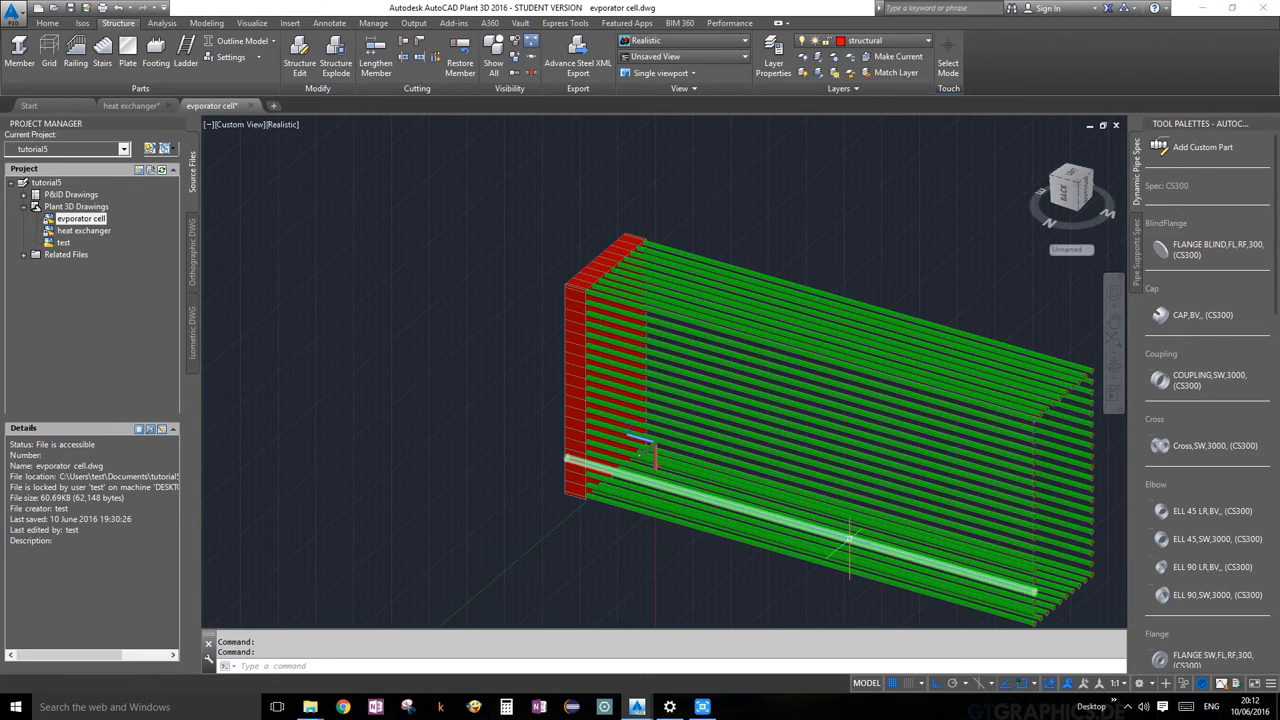
{"action": "middle_click_drag", "start_coordinate": [861, 530], "coordinate": [838, 413]}
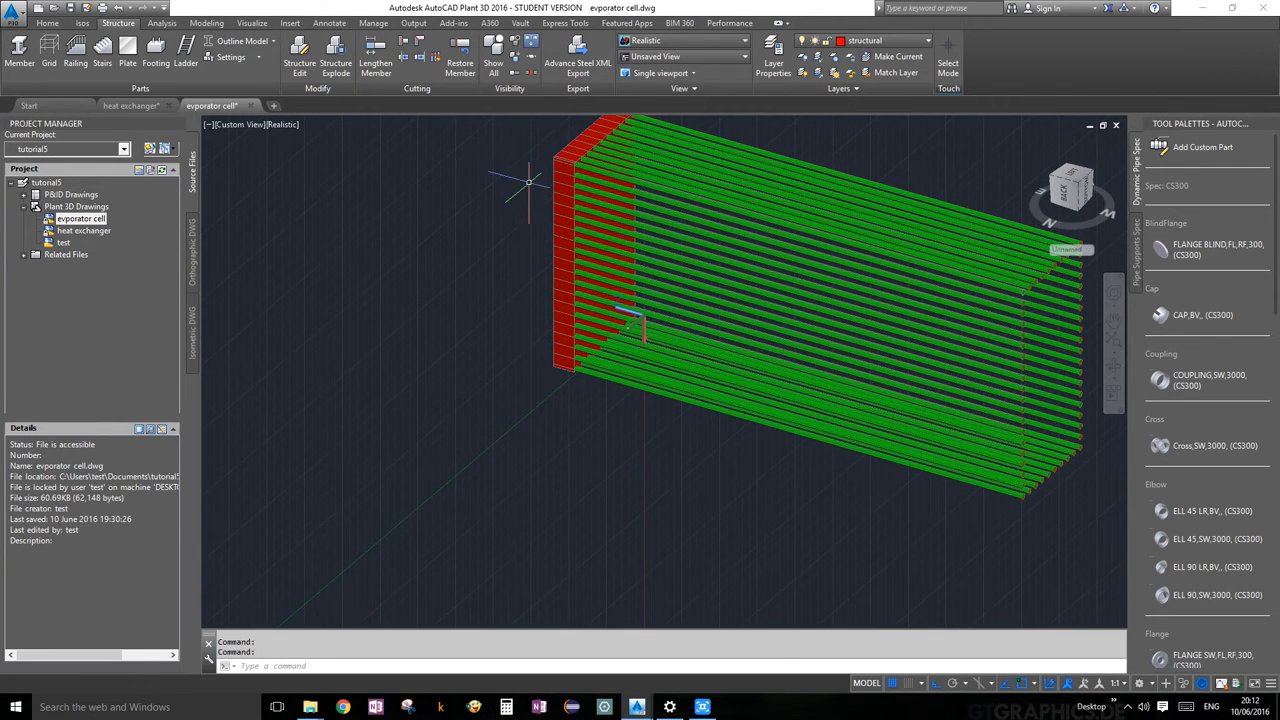
{"action": "middle_click_drag", "start_coordinate": [514, 194], "coordinate": [528, 277]}
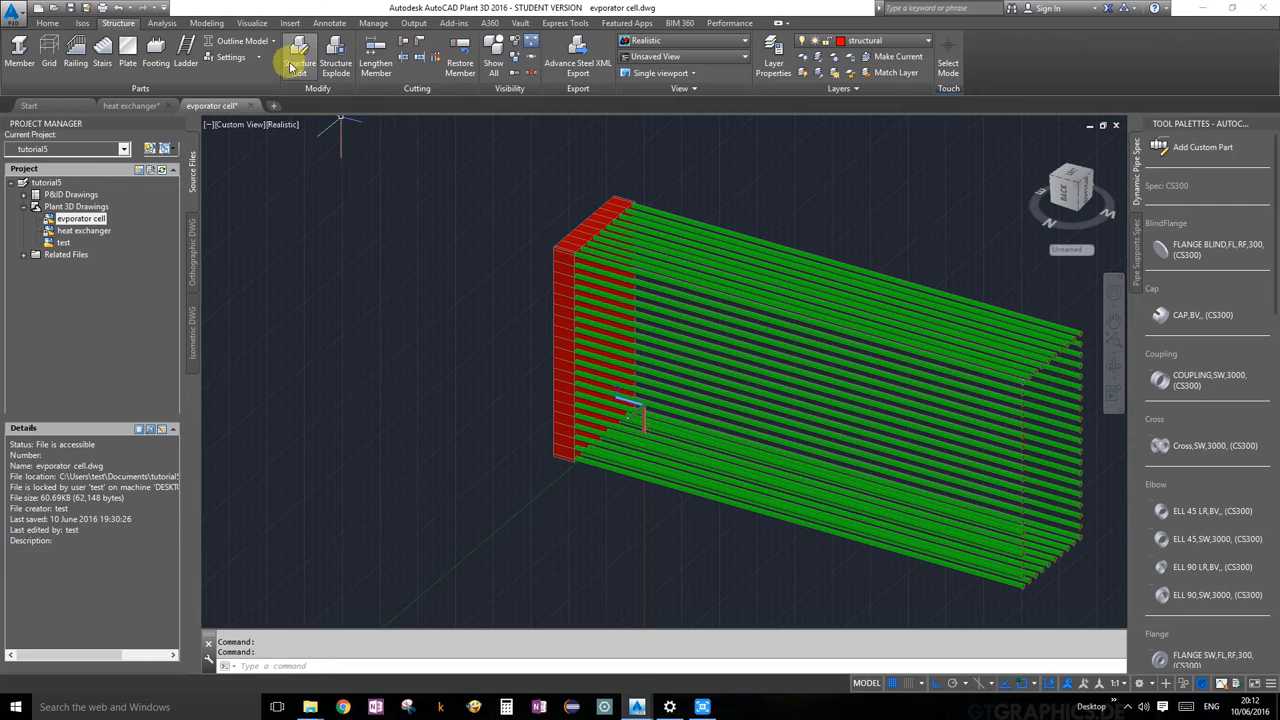
Restart the three-point Trim to Plane, setting its origin and X-axis along the upper tube-side edge of the red box.
{"action": "left_click", "coordinate": [402, 58]}
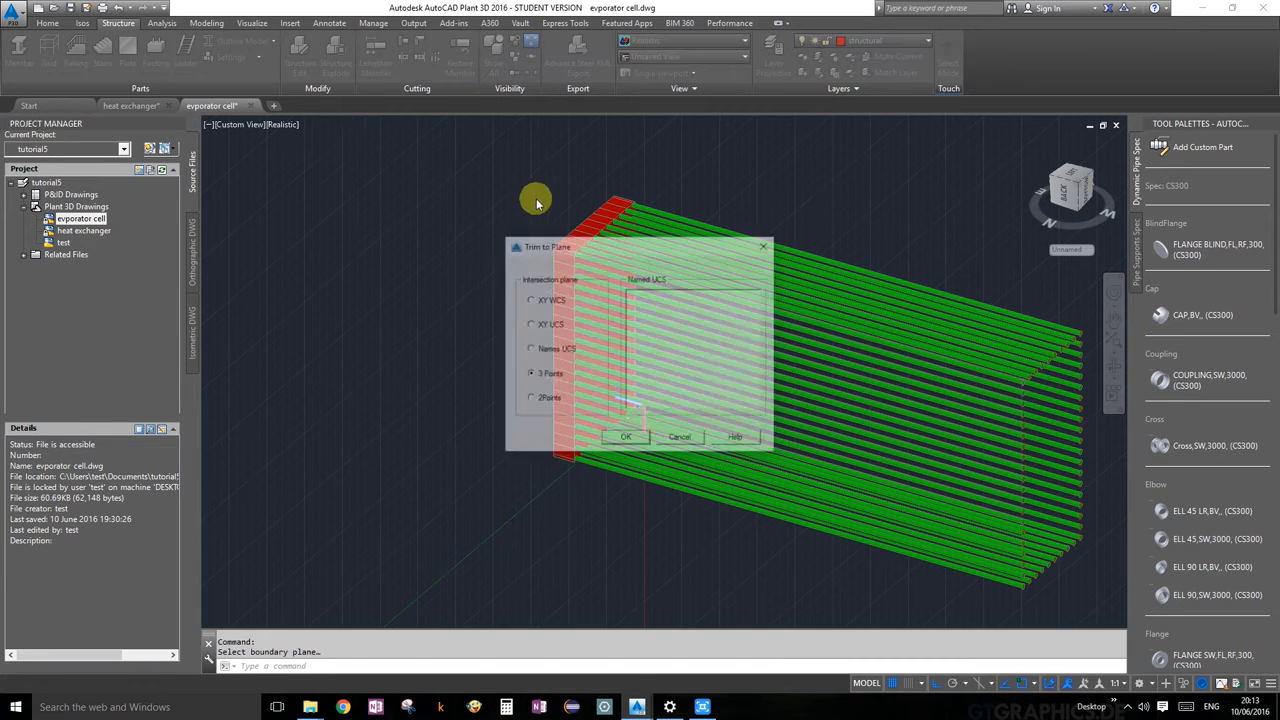
{"action": "left_click", "coordinate": [626, 439]}
{"action": "scroll", "coordinate": [572, 215], "scroll_direction": "up", "scroll_amount": 8}
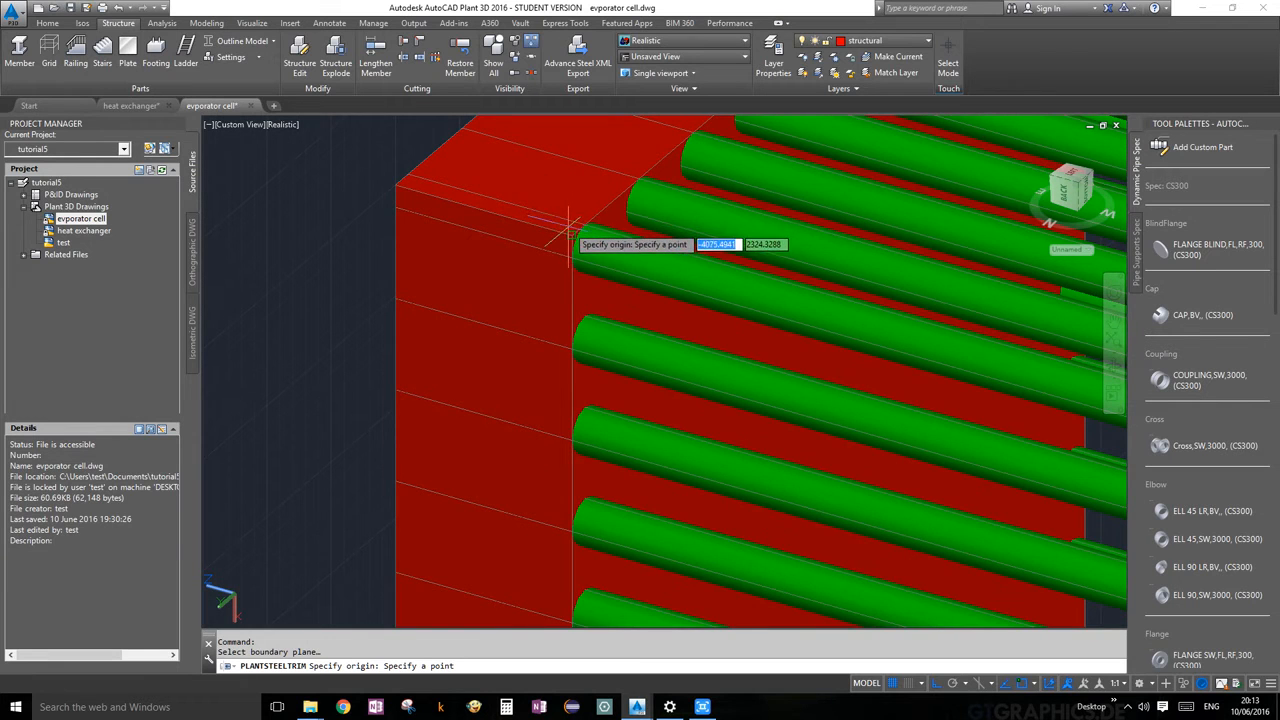
{"action": "left_click", "coordinate": [571, 233]}
{"action": "scroll", "coordinate": [643, 185], "scroll_direction": "down", "scroll_amount": 3}
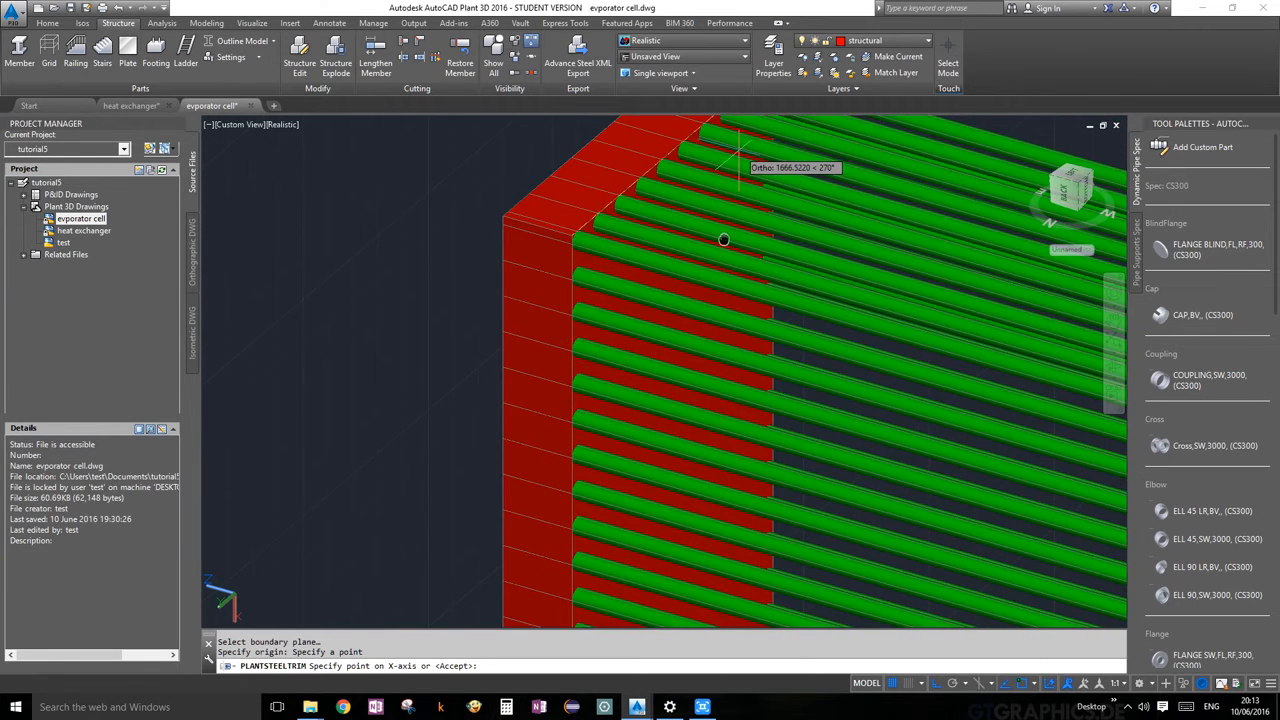
{"action": "middle_click_drag", "start_coordinate": [723, 237], "coordinate": [655, 368]}
{"action": "scroll", "coordinate": [682, 305], "scroll_direction": "up", "scroll_amount": 4}
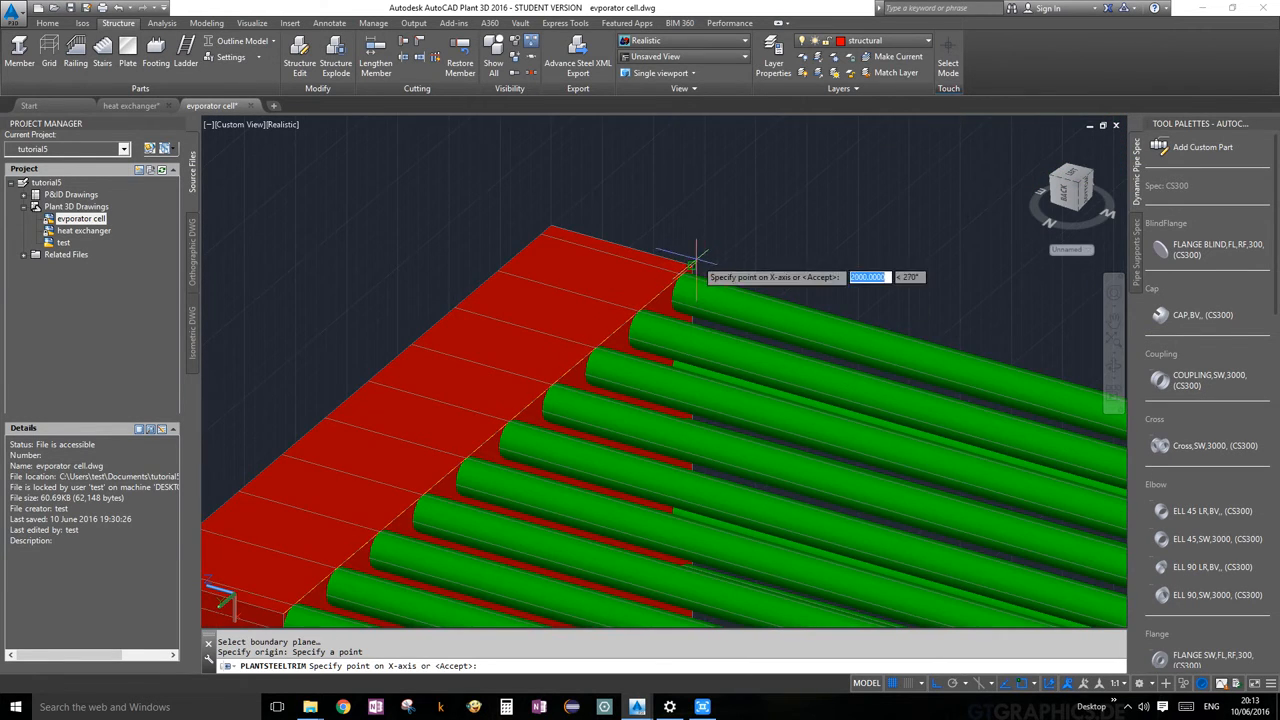
{"action": "left_click", "coordinate": [692, 265]}
Complete the trim plane by placing its third point on the near lower corner of the box's tube-side face.
{"action": "scroll", "coordinate": [694, 269], "scroll_direction": "down", "scroll_amount": 3}
{"action": "scroll", "coordinate": [694, 305], "scroll_direction": "down", "scroll_amount": 2}
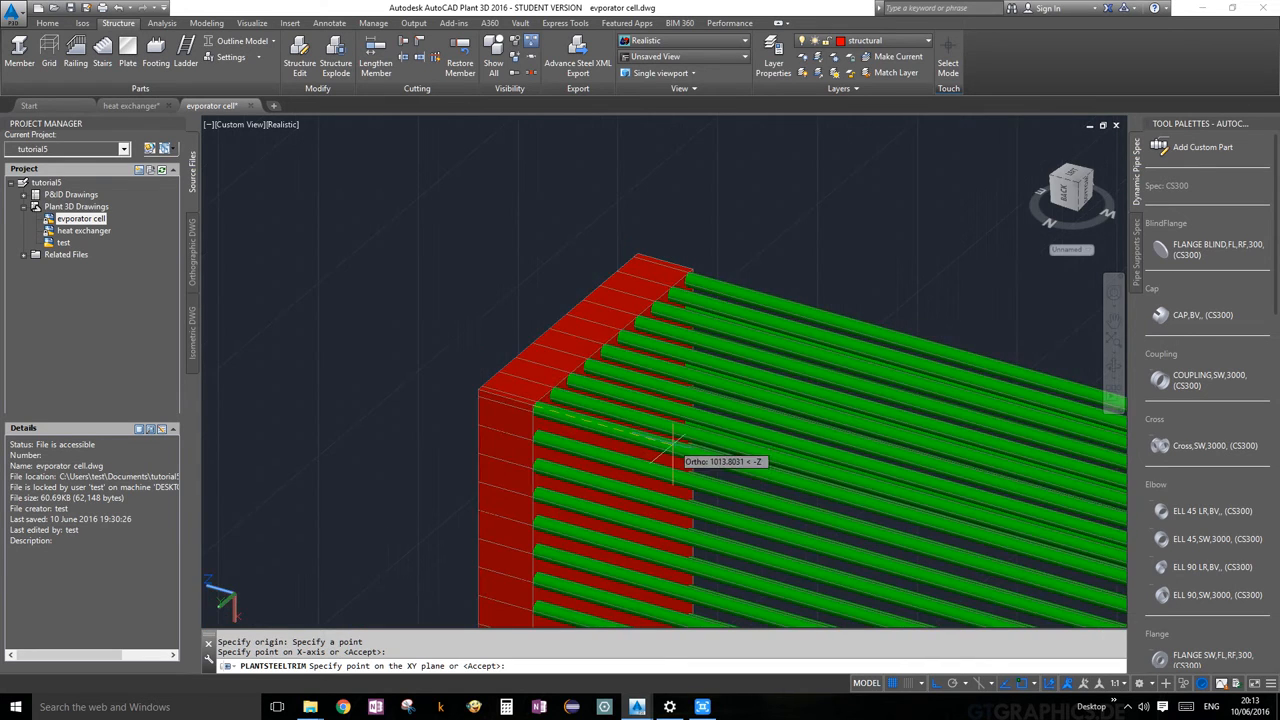
{"action": "middle_click_drag", "start_coordinate": [671, 455], "coordinate": [725, 92]}
{"action": "middle_click_drag", "start_coordinate": [599, 588], "coordinate": [596, 390]}
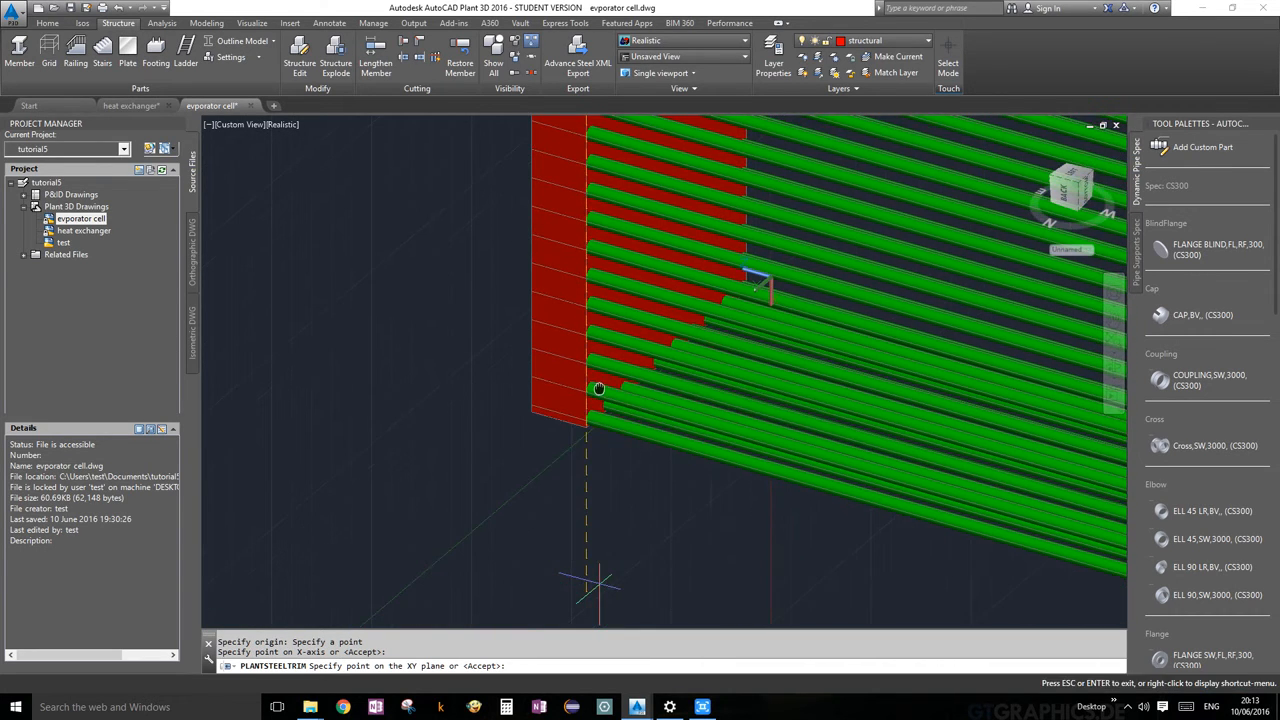
{"action": "scroll", "coordinate": [589, 440], "scroll_direction": "up", "scroll_amount": 3}
{"action": "left_click", "coordinate": [589, 443]}
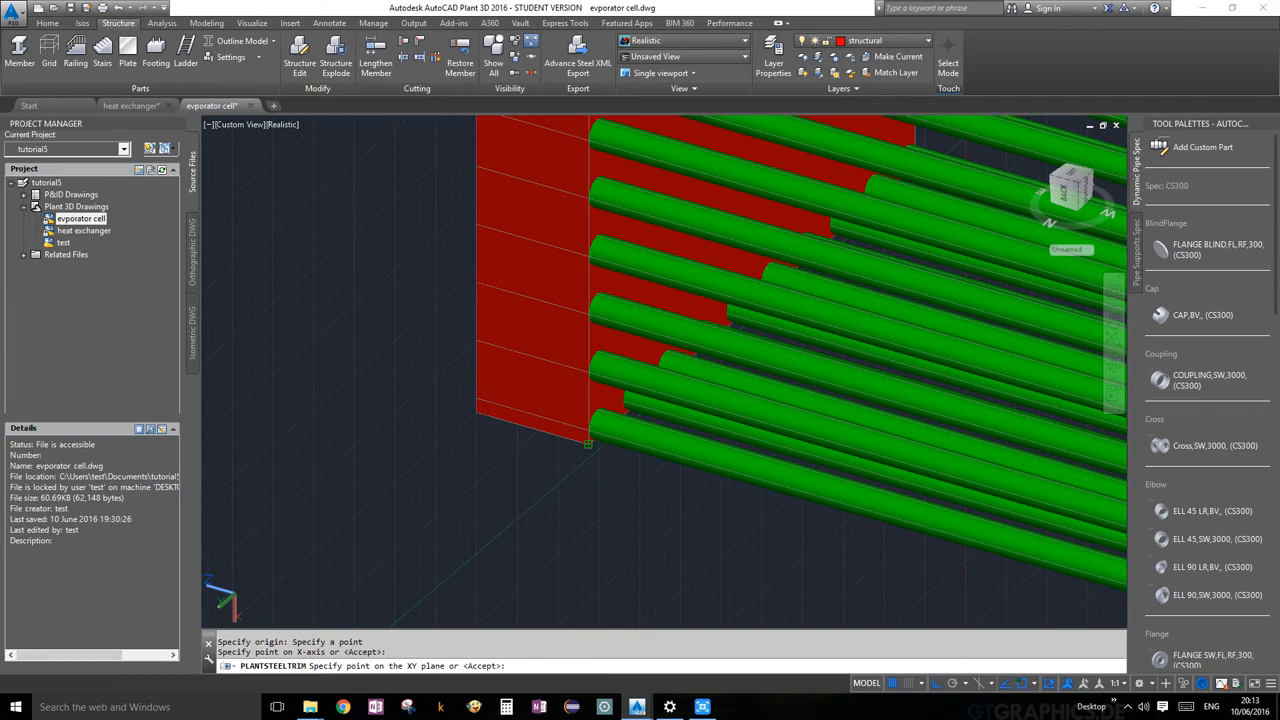
Try to trim the lowest near green tube at the defined plane, and leave the trim command.
{"action": "scroll", "coordinate": [620, 466], "scroll_direction": "down", "scroll_amount": 5}
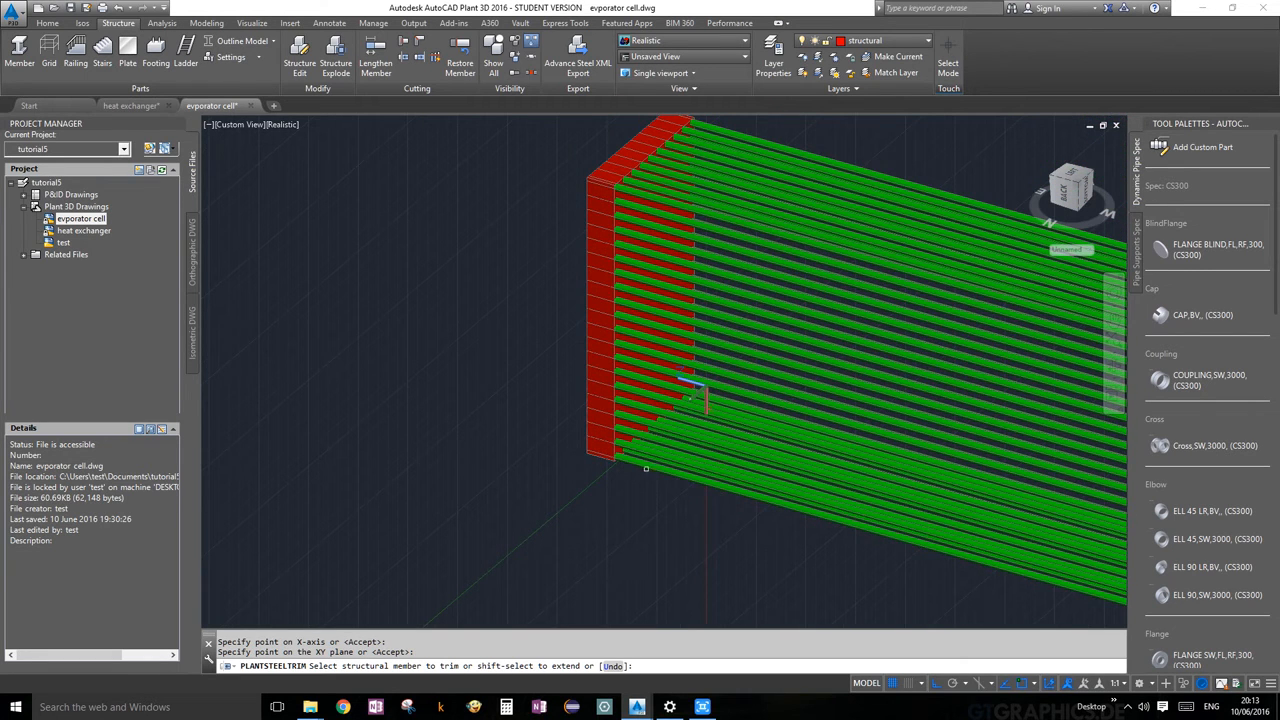
{"action": "left_click", "coordinate": [646, 469]}
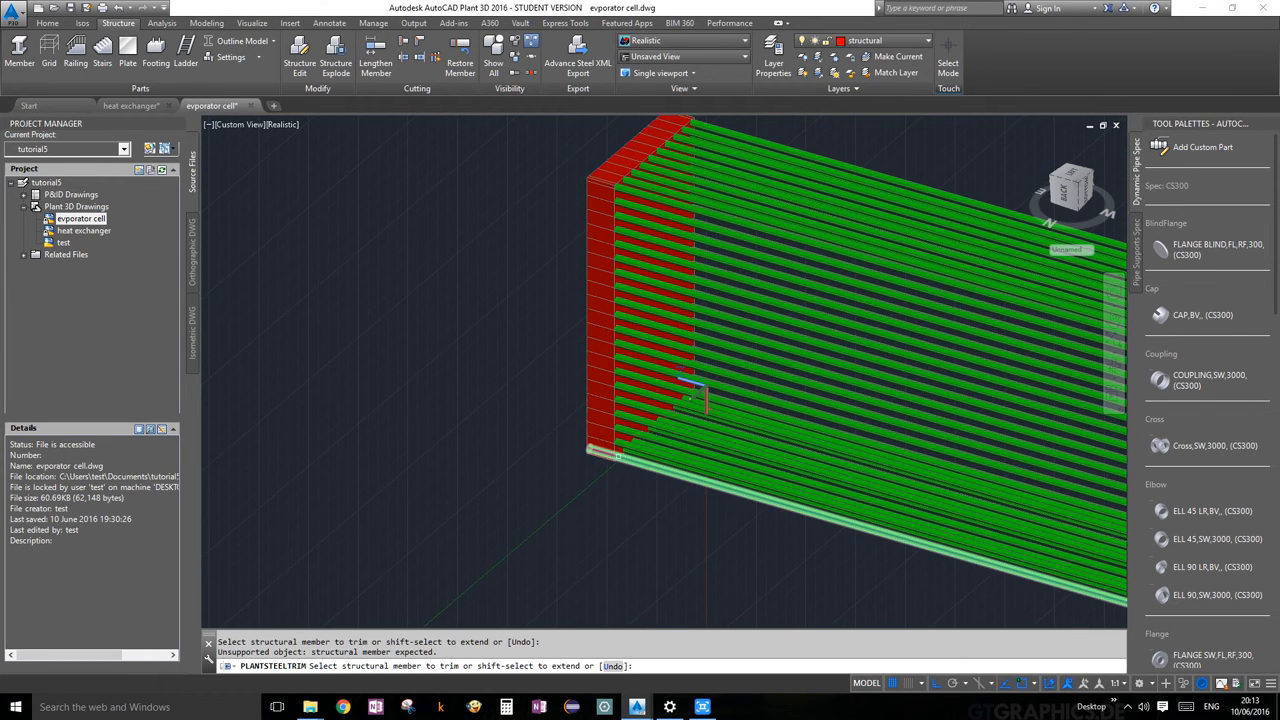
{"action": "scroll", "coordinate": [624, 461], "scroll_direction": "up", "scroll_amount": 3}
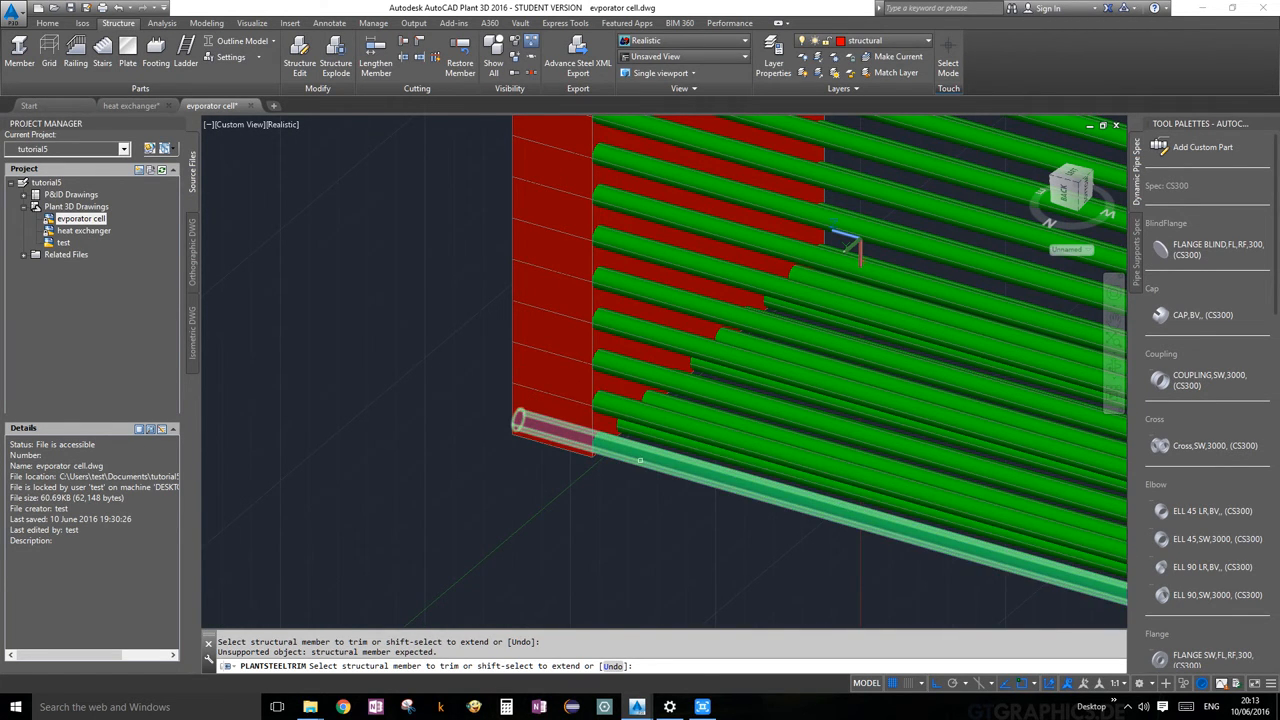
{"action": "scroll", "coordinate": [640, 460], "scroll_direction": "down", "scroll_amount": 6}
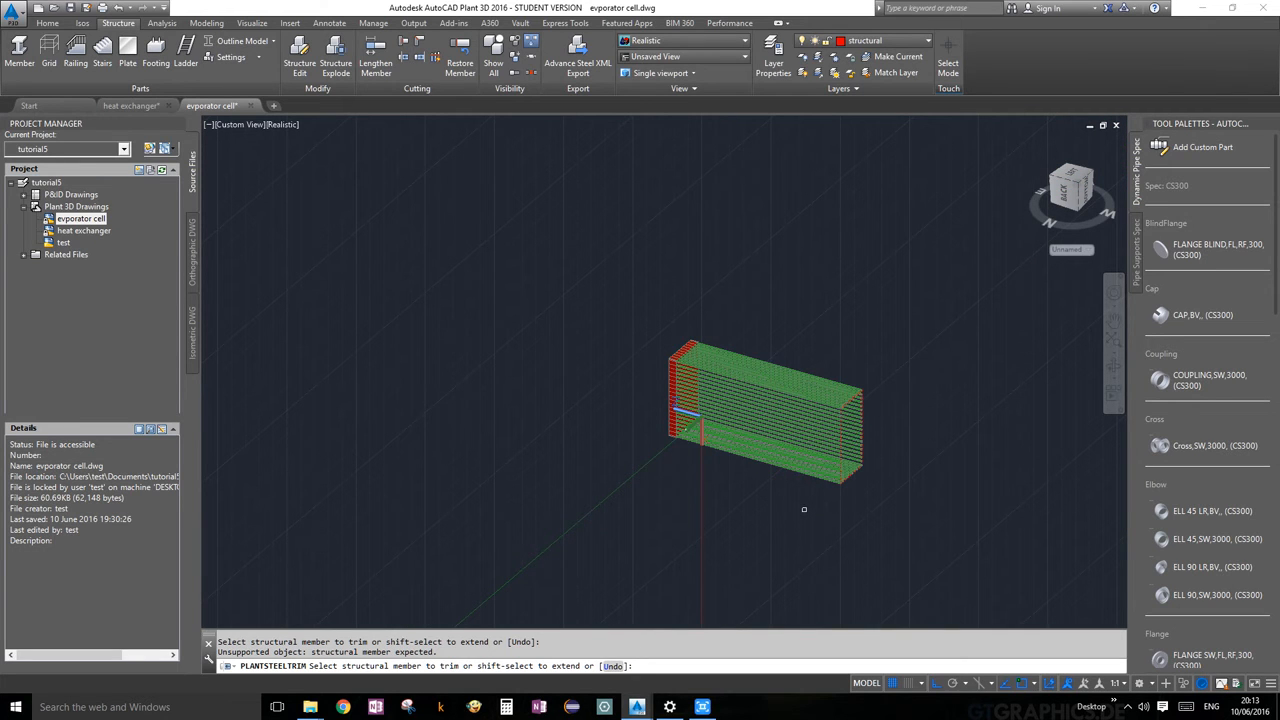
{"action": "key", "text": "Return"}
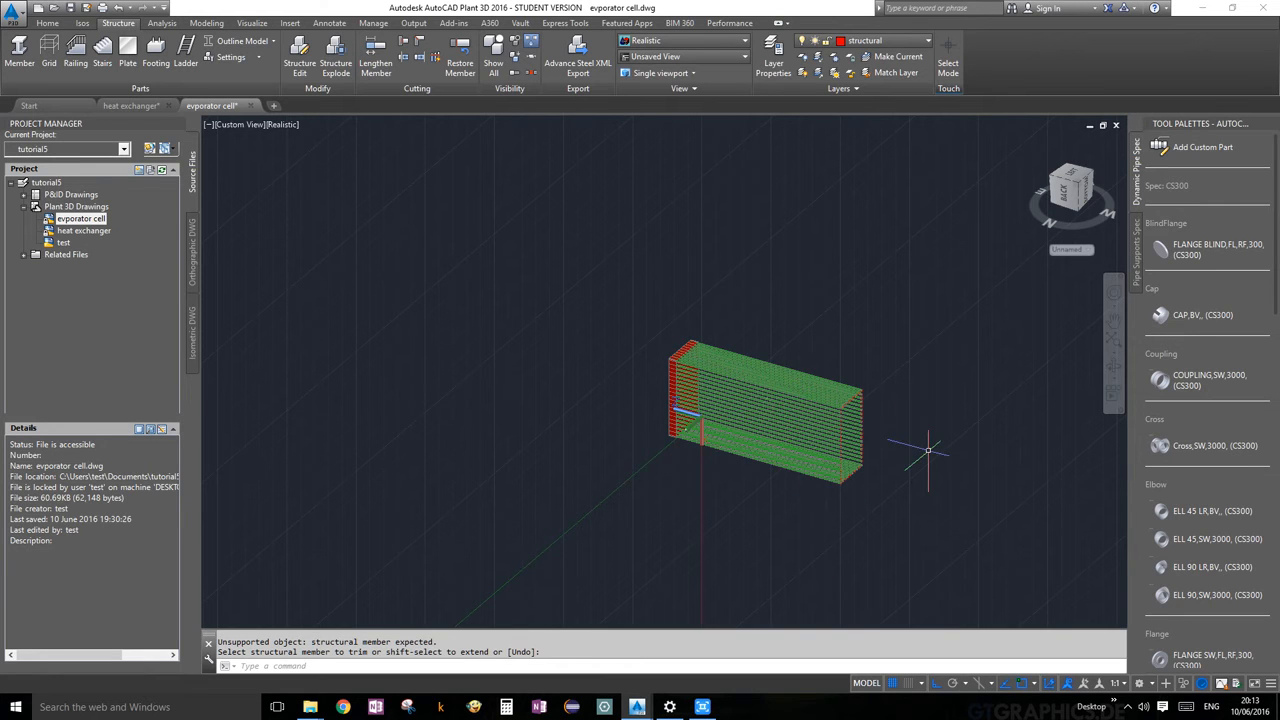
{"action": "key", "text": "Escape"}
{"action": "scroll", "coordinate": [800, 375], "scroll_direction": "up", "scroll_amount": 2}
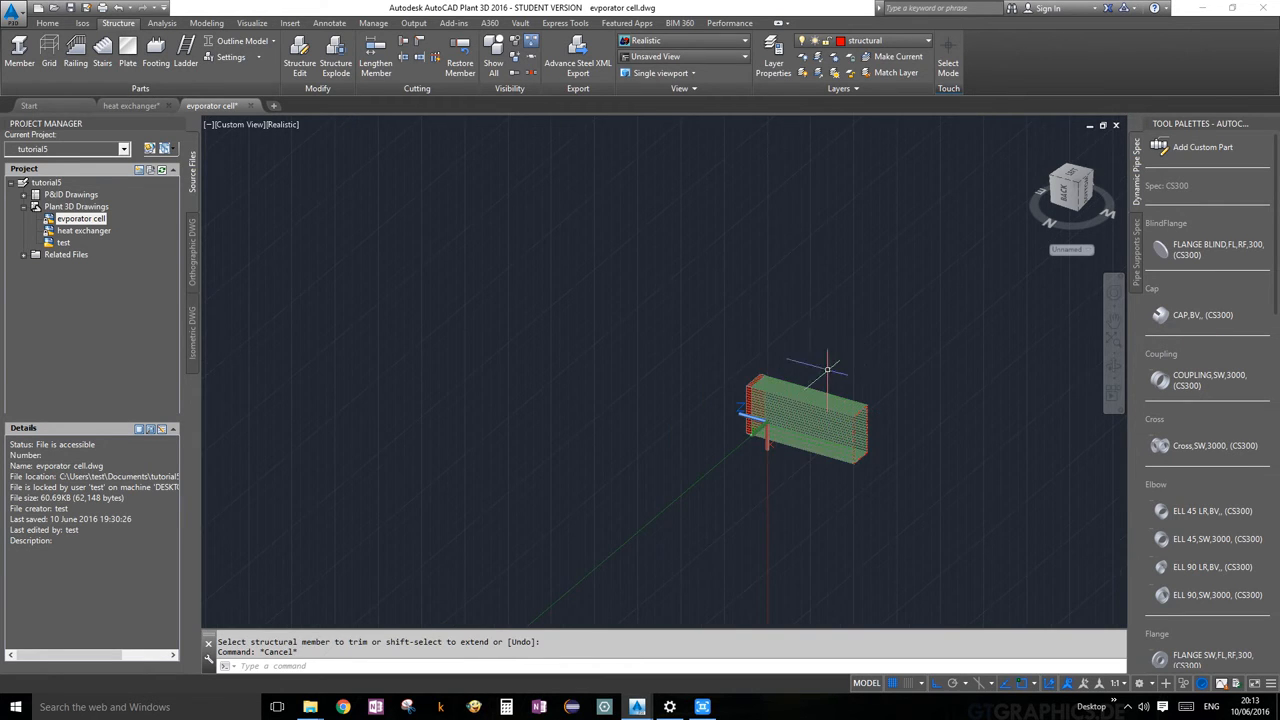
{"action": "scroll", "coordinate": [730, 393], "scroll_direction": "up", "scroll_amount": 2}
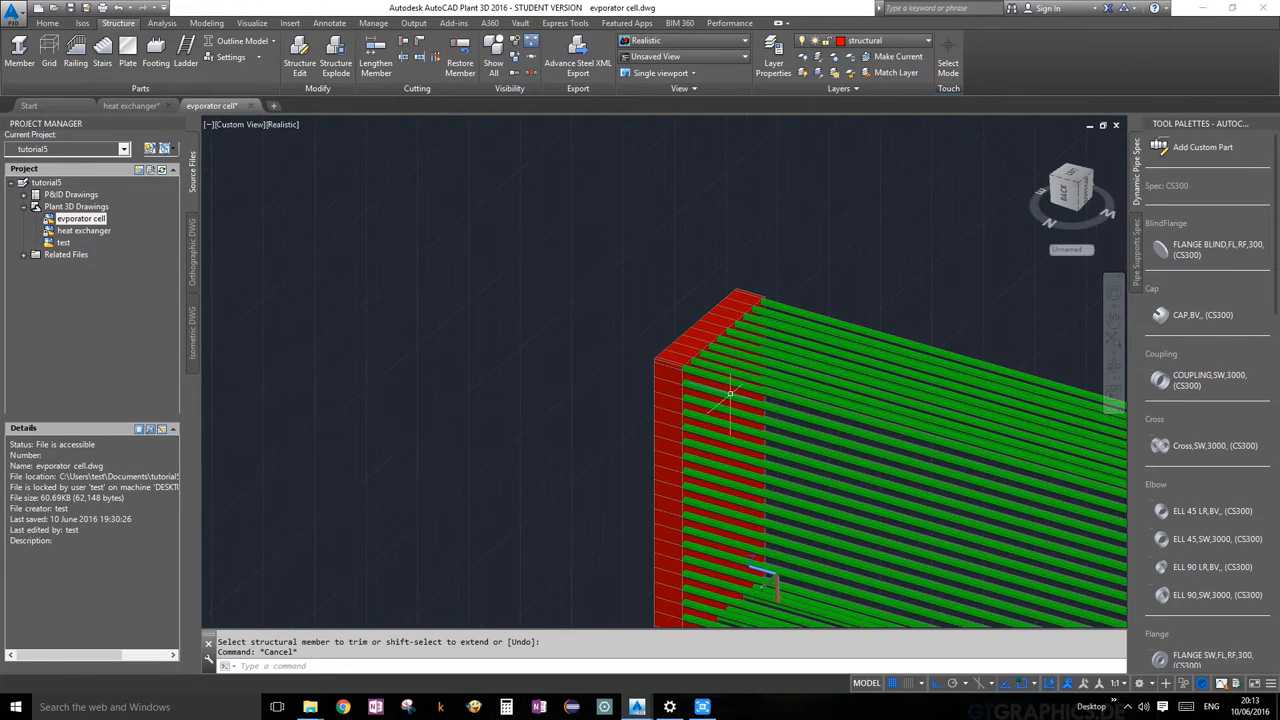
{"action": "scroll", "coordinate": [730, 393], "scroll_direction": "down", "scroll_amount": 5}
{"action": "scroll", "coordinate": [806, 497], "scroll_direction": "up", "scroll_amount": 2}
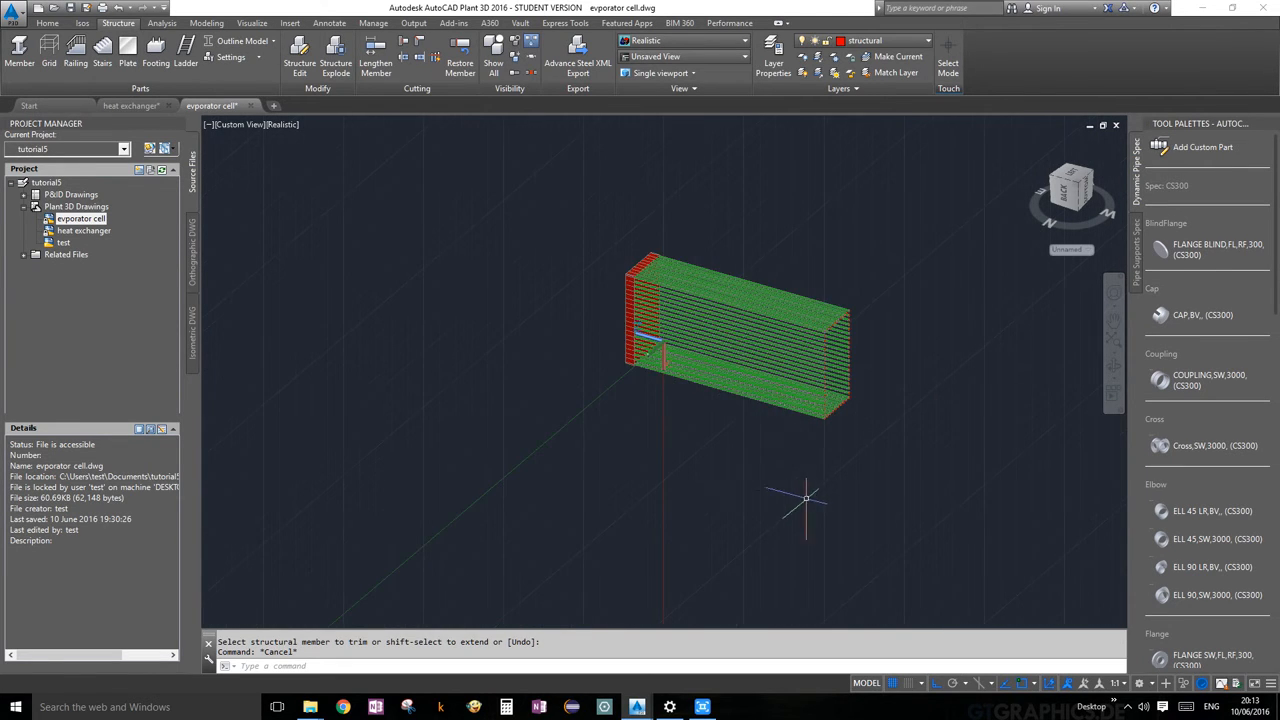
{"action": "scroll", "coordinate": [600, 320], "scroll_direction": "up", "scroll_amount": 3}
{"action": "scroll", "coordinate": [734, 434], "scroll_direction": "up", "scroll_amount": 4}
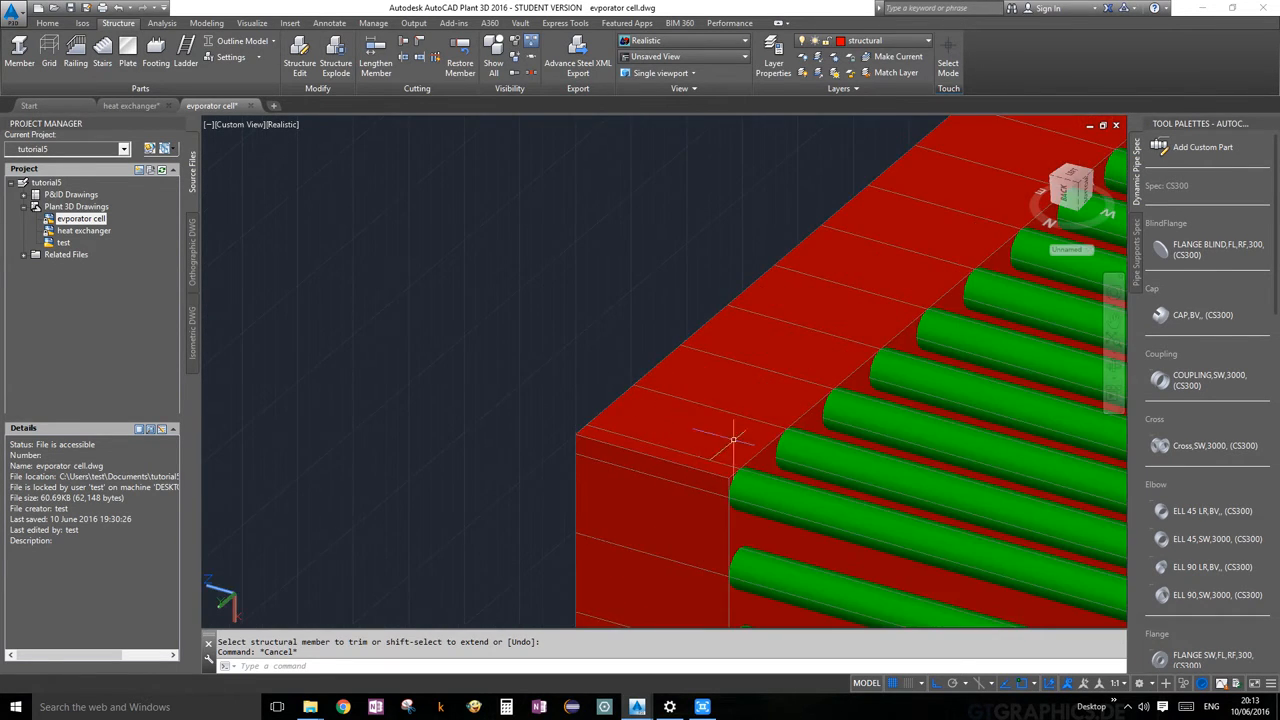
Select all the green tubes and display their object properties.
{"action": "left_click", "coordinate": [786, 470]}
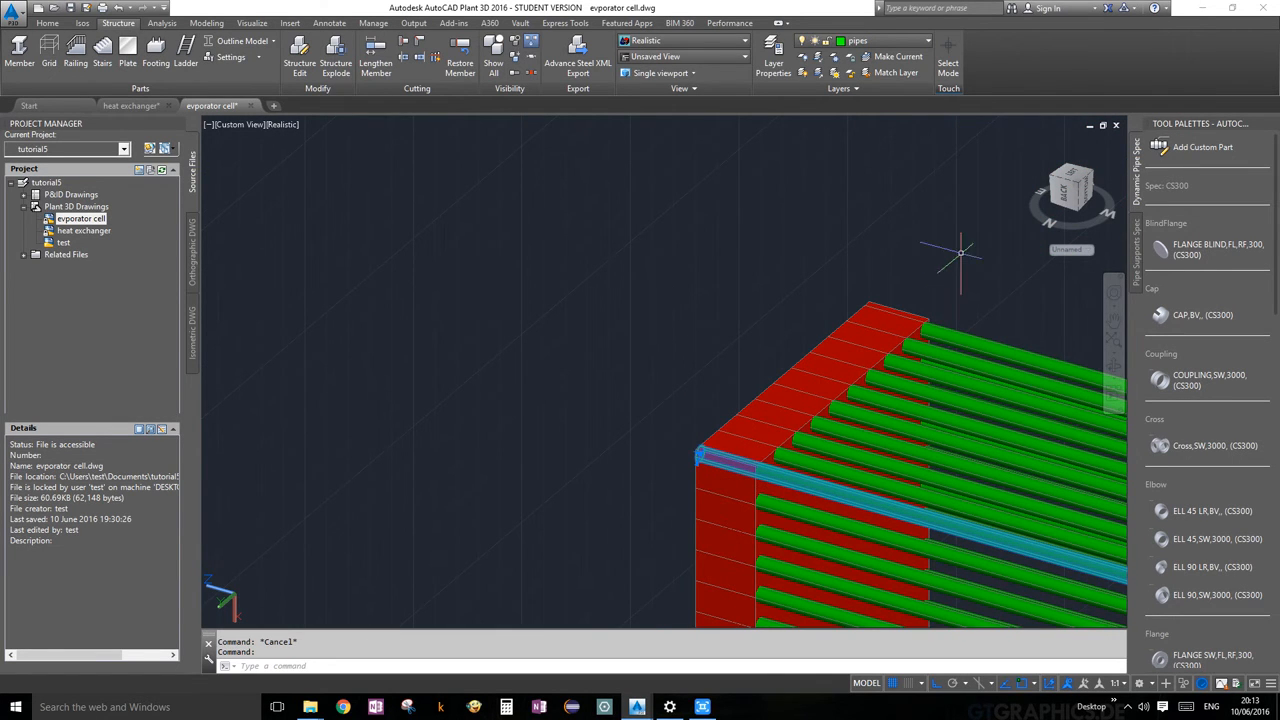
{"action": "middle_click_drag", "start_coordinate": [960, 253], "coordinate": [706, 190]}
{"action": "scroll", "coordinate": [708, 196], "scroll_direction": "down", "scroll_amount": 5}
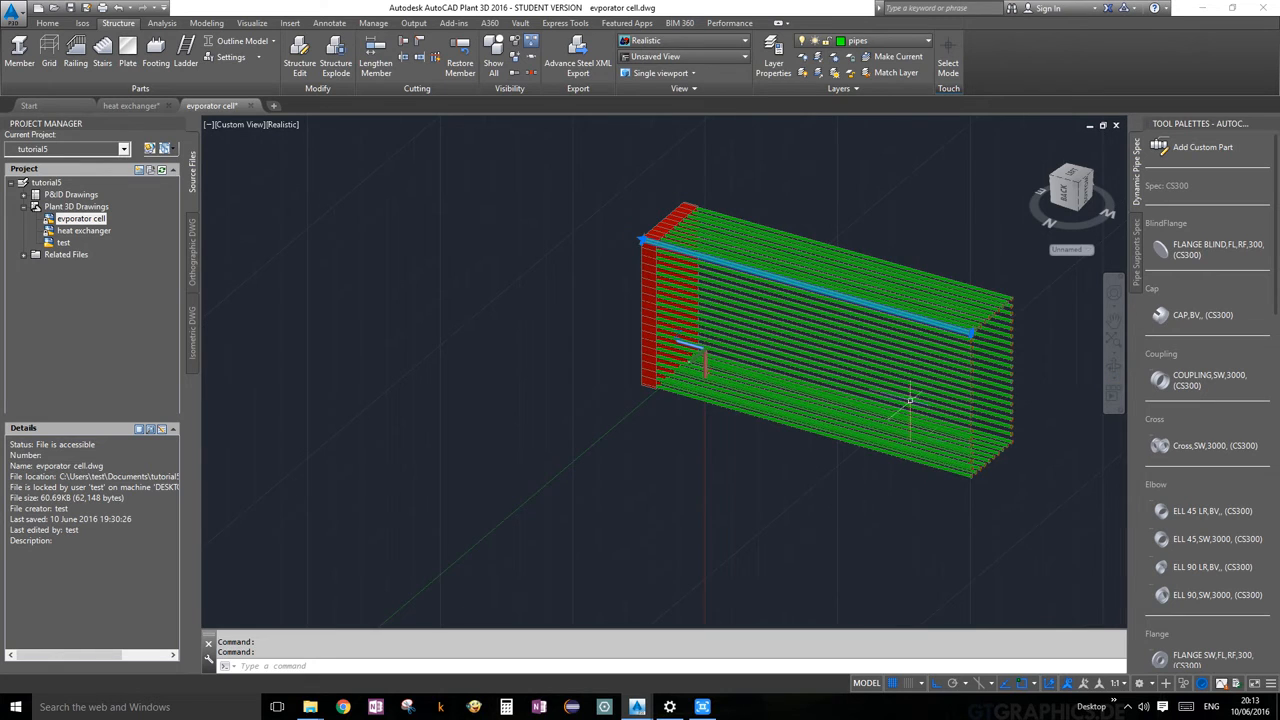
{"action": "mouse_move", "coordinate": [1016, 523]}
{"action": "left_mouse_down"}
{"action": "mouse_move", "coordinate": [920, 437]}
{"action": "mouse_move", "coordinate": [934, 289]}
{"action": "mouse_move", "coordinate": [1010, 262]}
{"action": "mouse_move", "coordinate": [1064, 270]}
{"action": "mouse_move", "coordinate": [1018, 327]}
{"action": "left_mouse_up"}
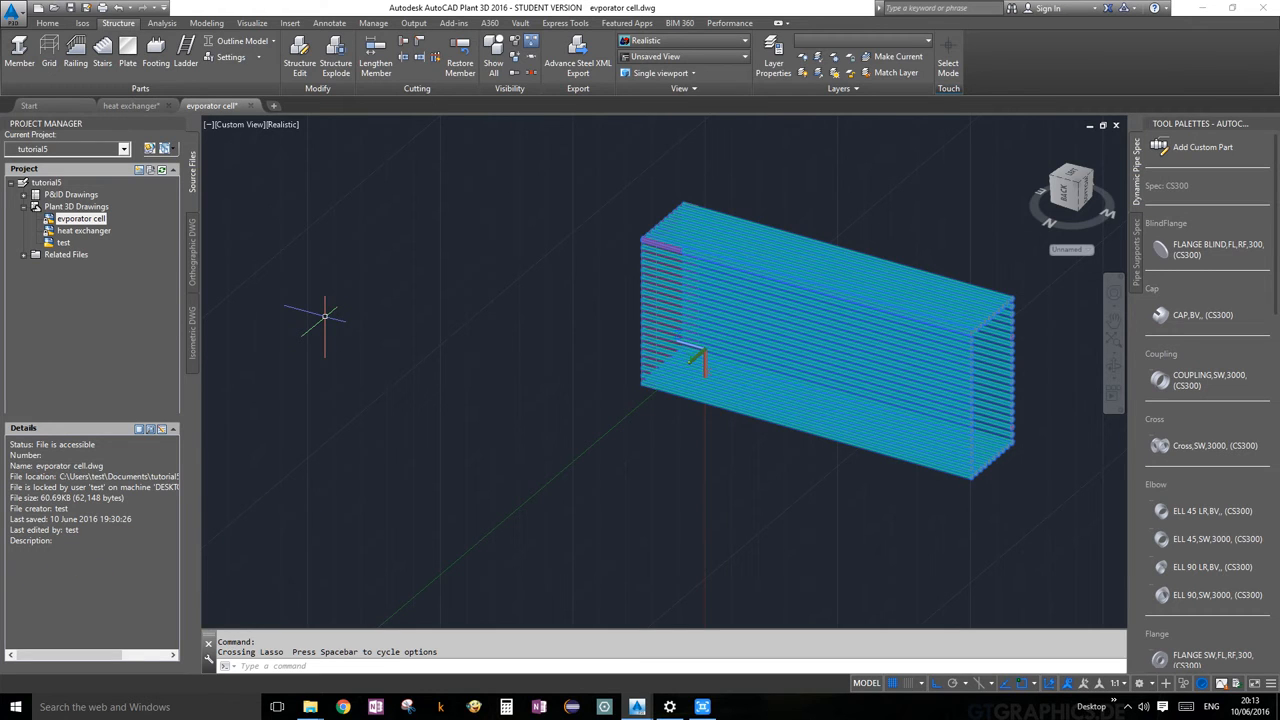
{"action": "type", "text": "P"}
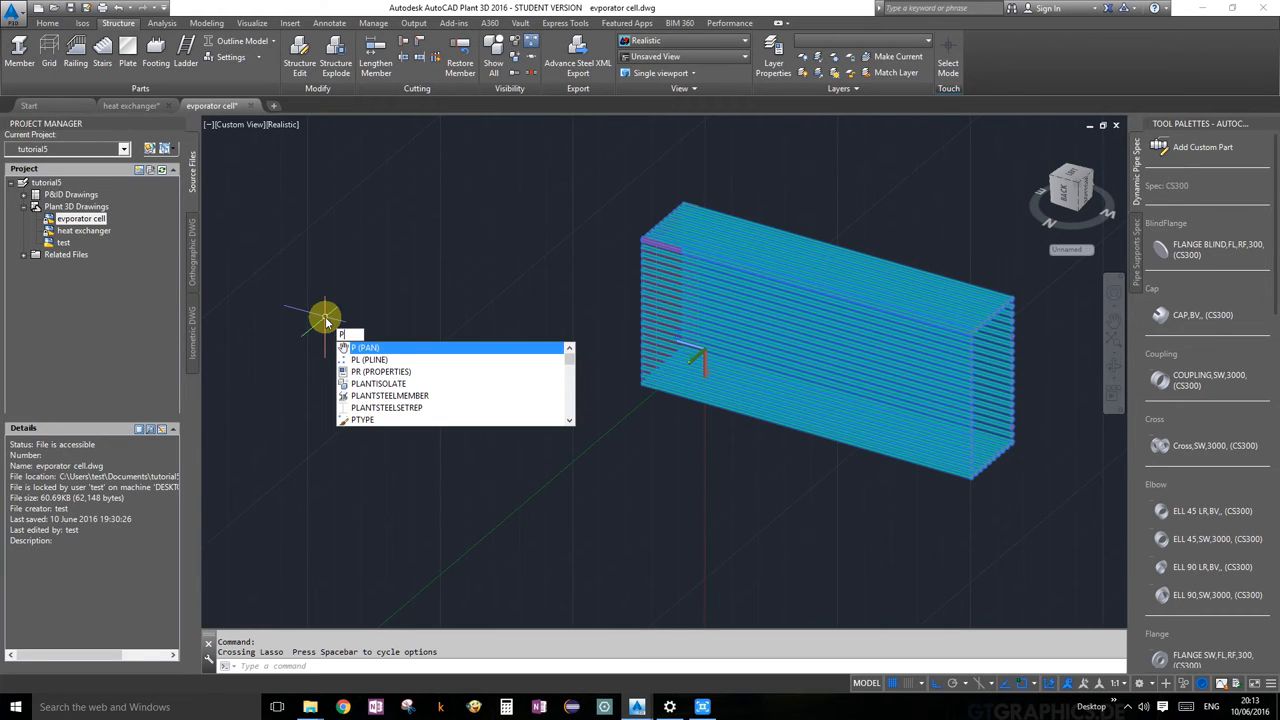
{"action": "key", "text": "Down"}
{"action": "key", "text": "Down"}
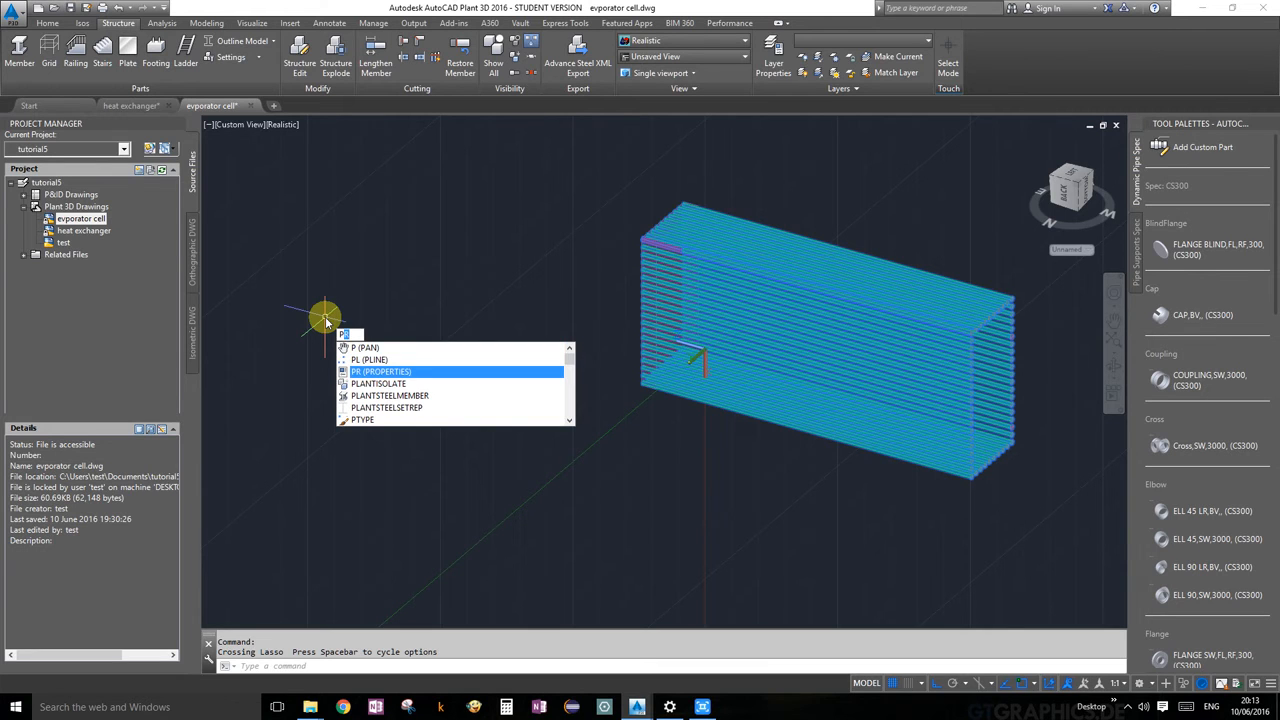
{"action": "key", "text": "Return"}
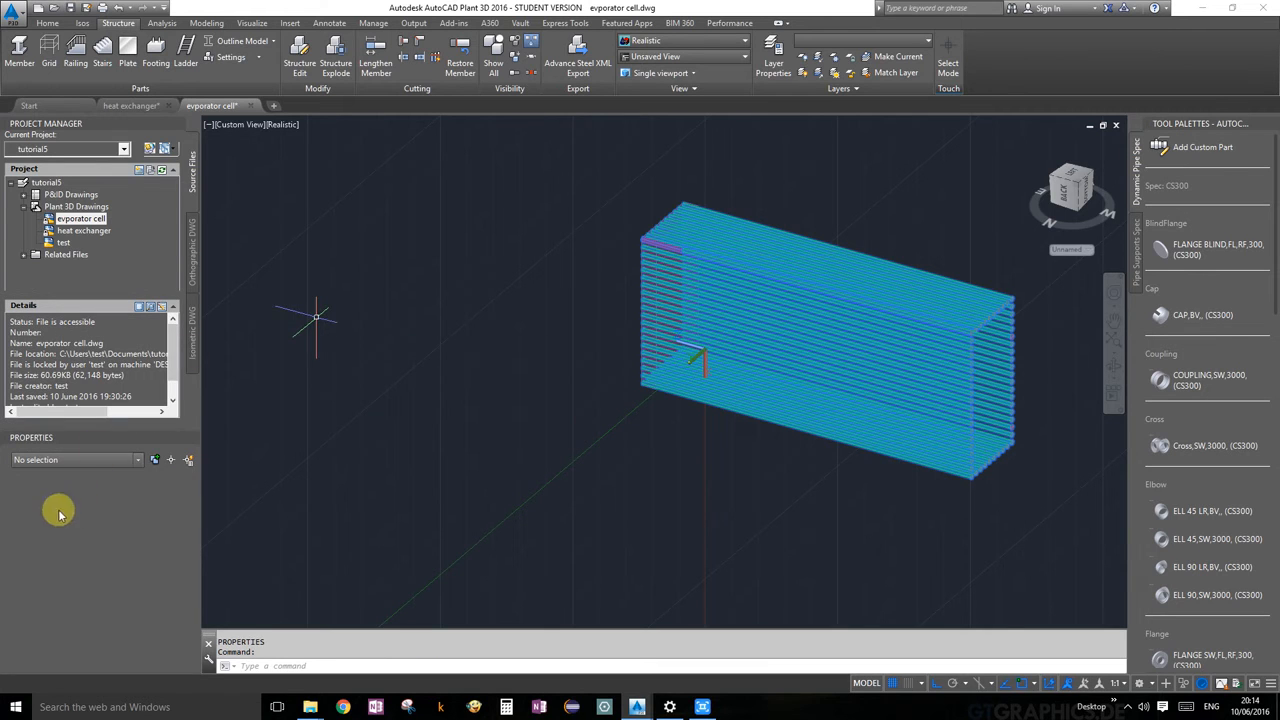
{"action": "left_click", "coordinate": [735, 398]}
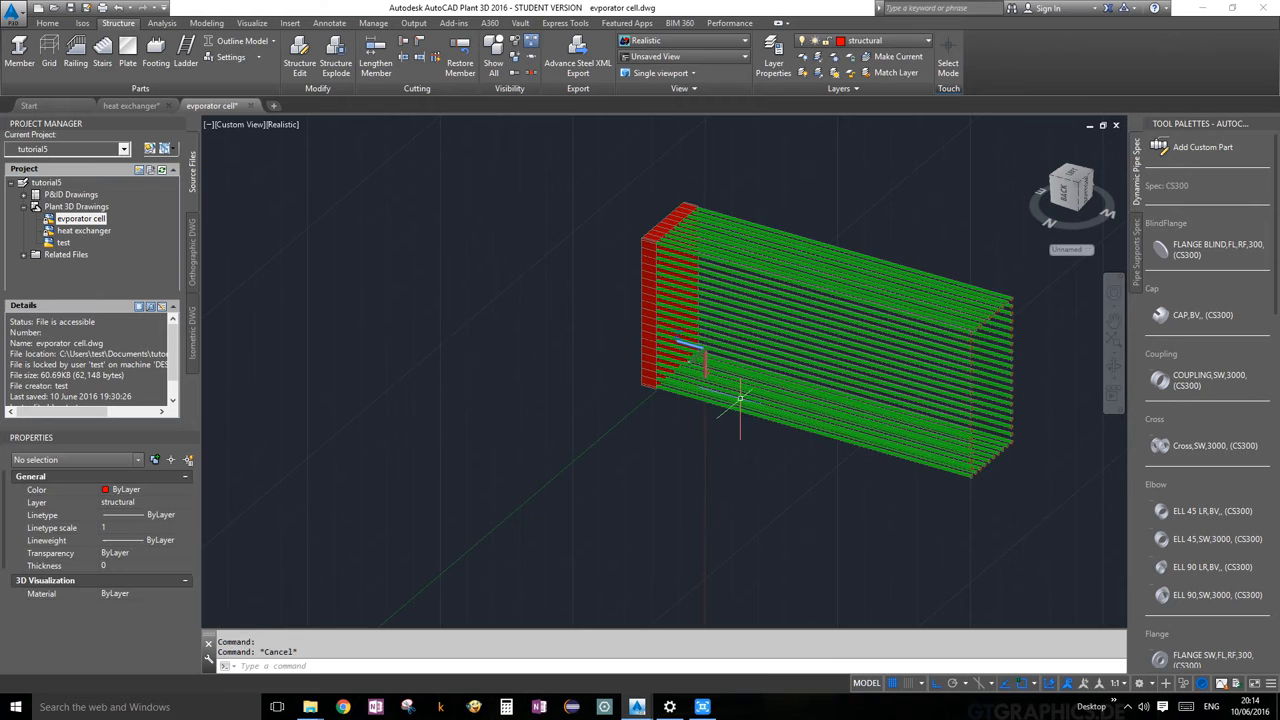
{"action": "left_click", "coordinate": [1048, 508]}
{"action": "mouse_move", "coordinate": [1048, 508]}
{"action": "left_mouse_down"}
{"action": "mouse_move", "coordinate": [923, 380]}
{"action": "mouse_move", "coordinate": [978, 256]}
{"action": "mouse_move", "coordinate": [974, 266]}
{"action": "left_mouse_up"}
{"action": "key", "text": "Escape"}
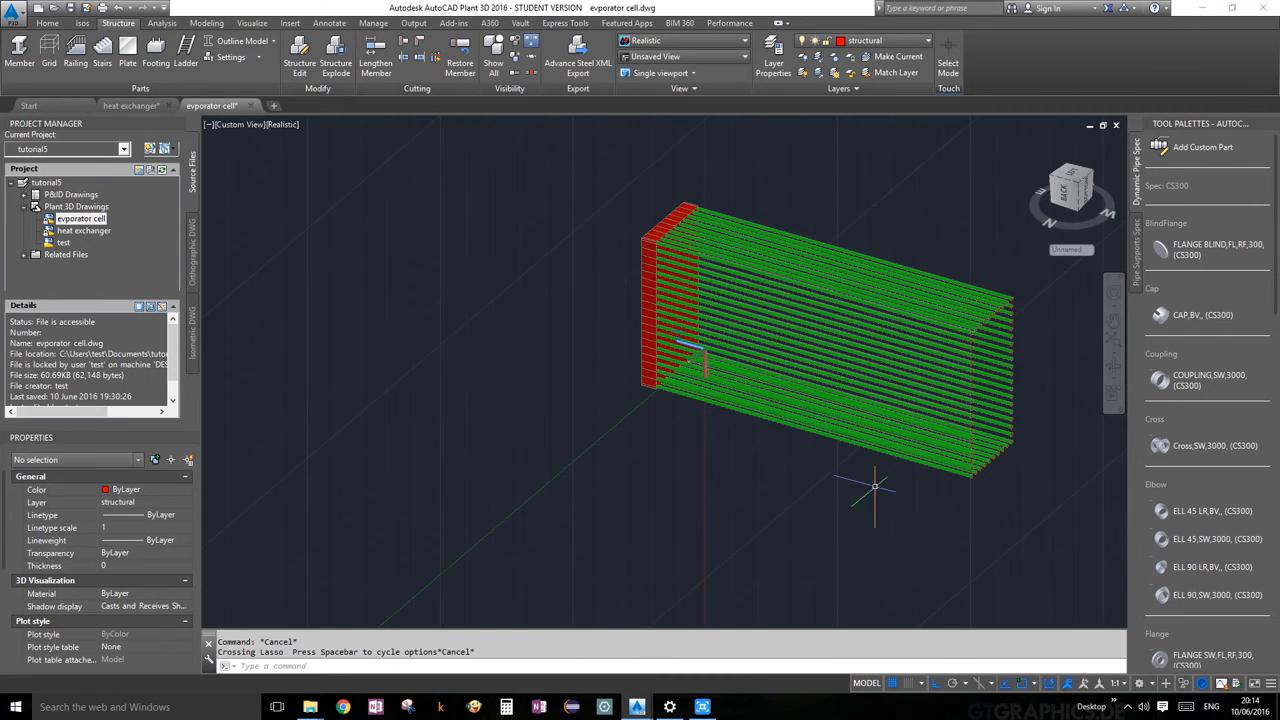
Select the whole tube bundle again and set the extrusion height of its solids to 8500.
{"action": "mouse_move", "coordinate": [868, 482]}
{"action": "left_mouse_down"}
{"action": "mouse_move", "coordinate": [855, 385]}
{"action": "mouse_move", "coordinate": [860, 265]}
{"action": "mouse_move", "coordinate": [875, 253]}
{"action": "left_mouse_up"}
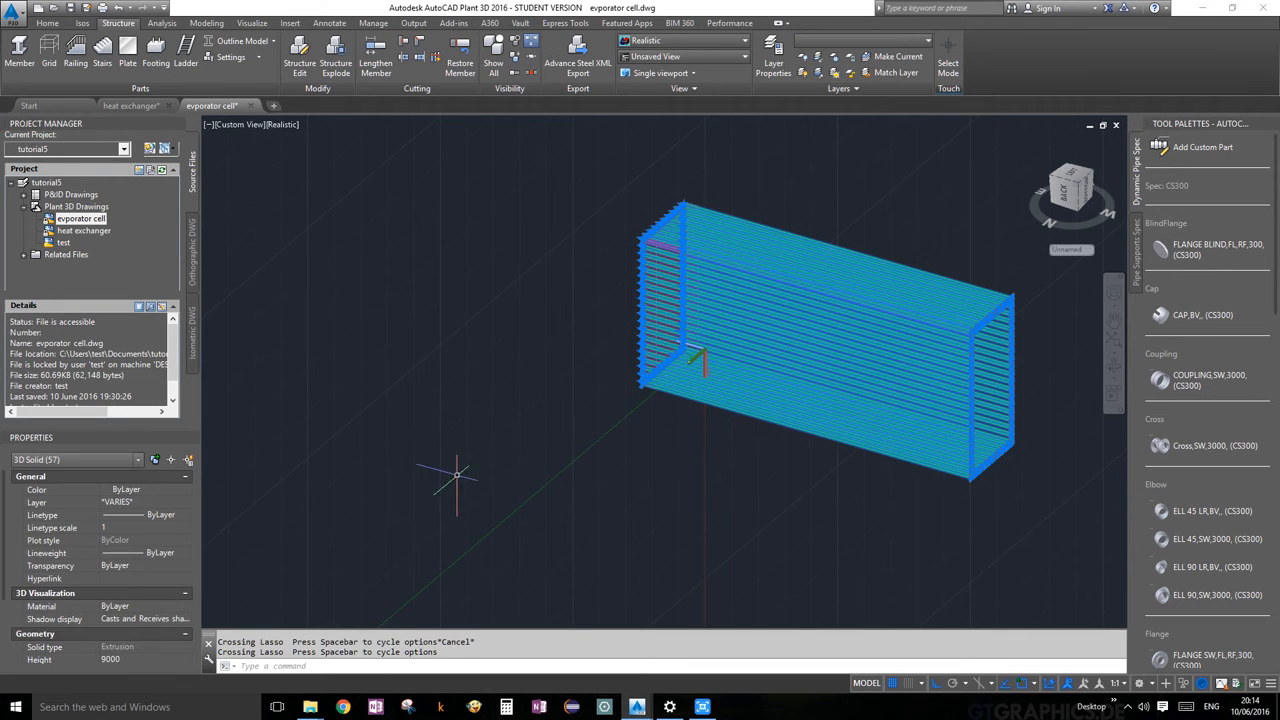
{"action": "scroll", "coordinate": [270, 513], "scroll_direction": "down", "scroll_amount": 2}
{"action": "scroll", "coordinate": [110, 558], "scroll_direction": "down", "scroll_amount": 2}
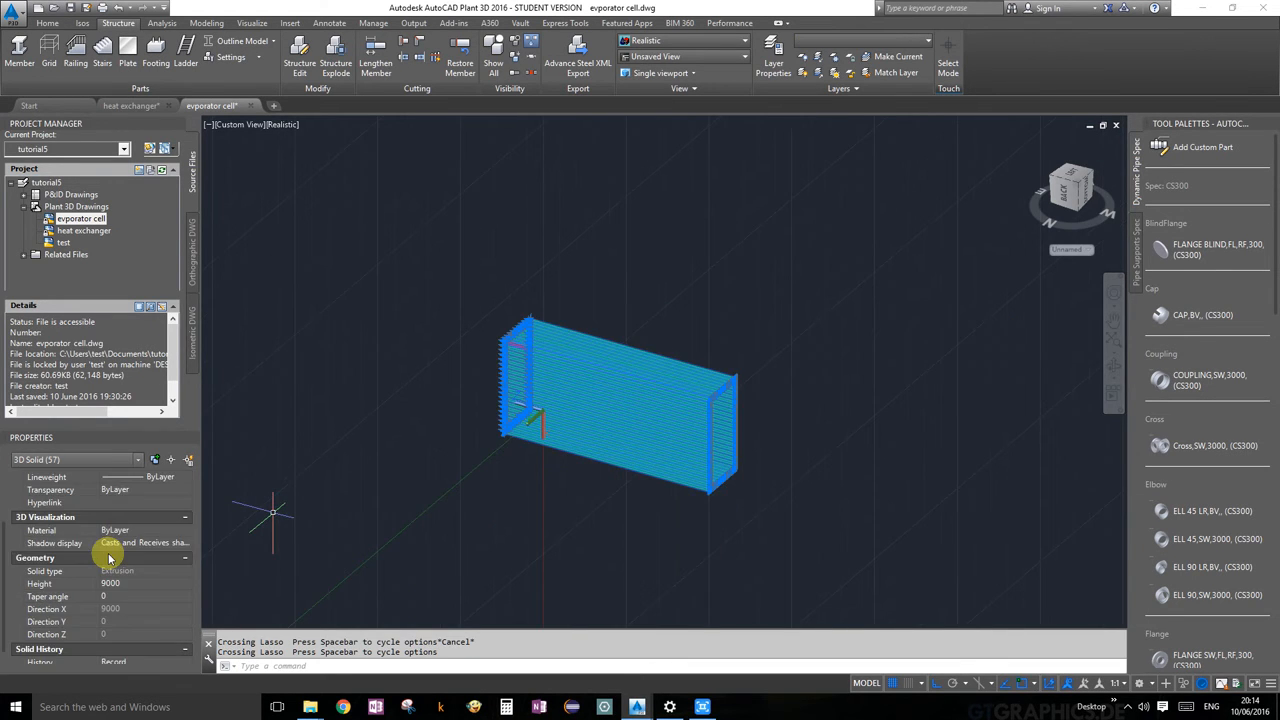
{"action": "scroll", "coordinate": [110, 558], "scroll_direction": "down", "scroll_amount": 1}
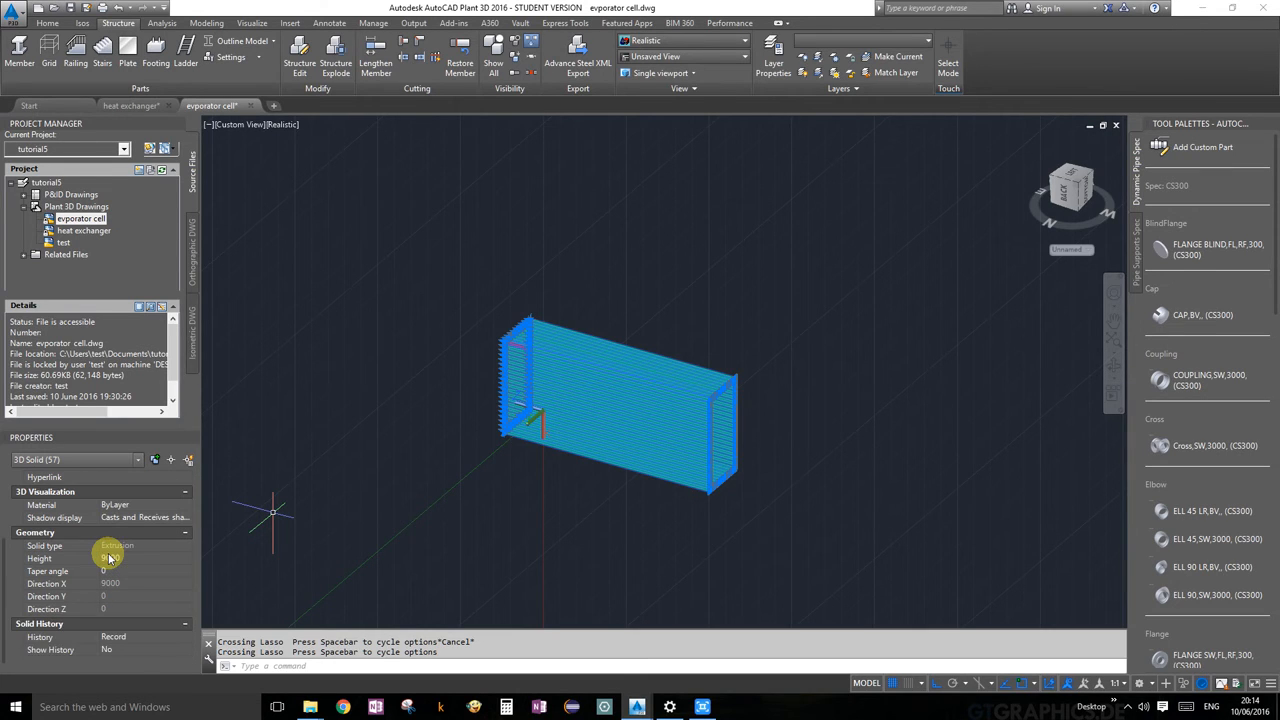
{"action": "left_click", "coordinate": [119, 585]}
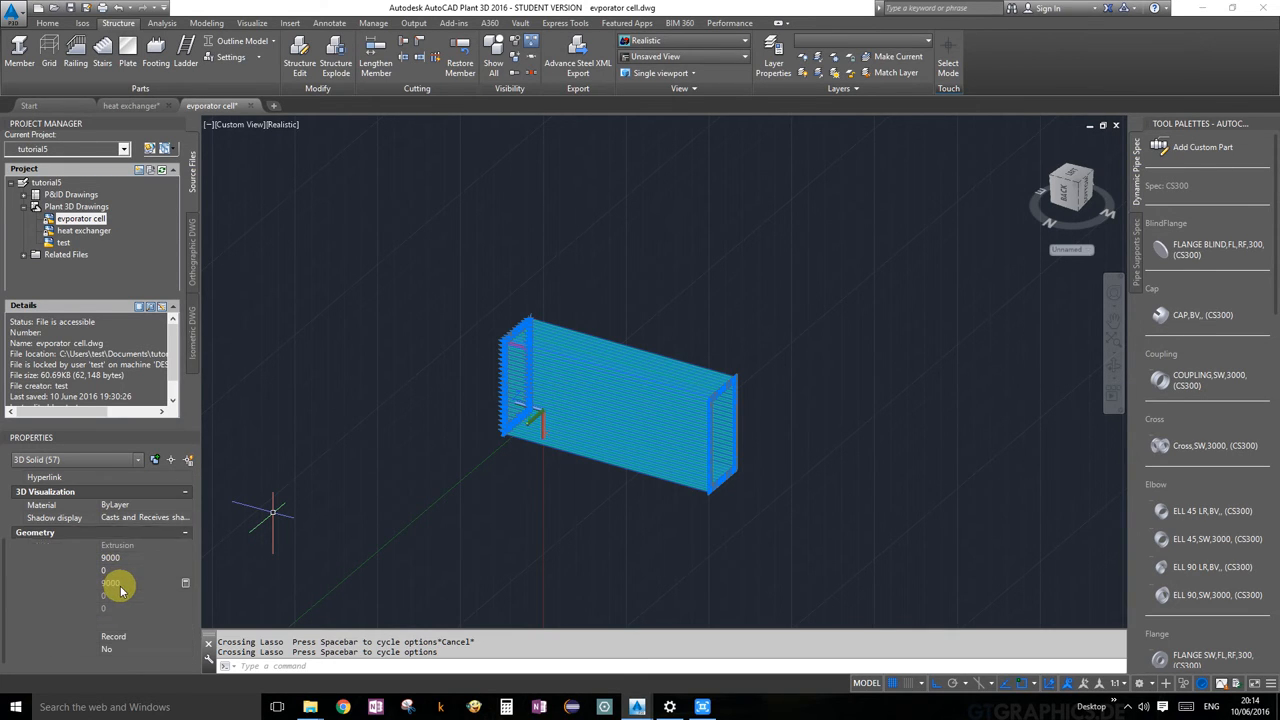
{"action": "left_click", "coordinate": [129, 559]}
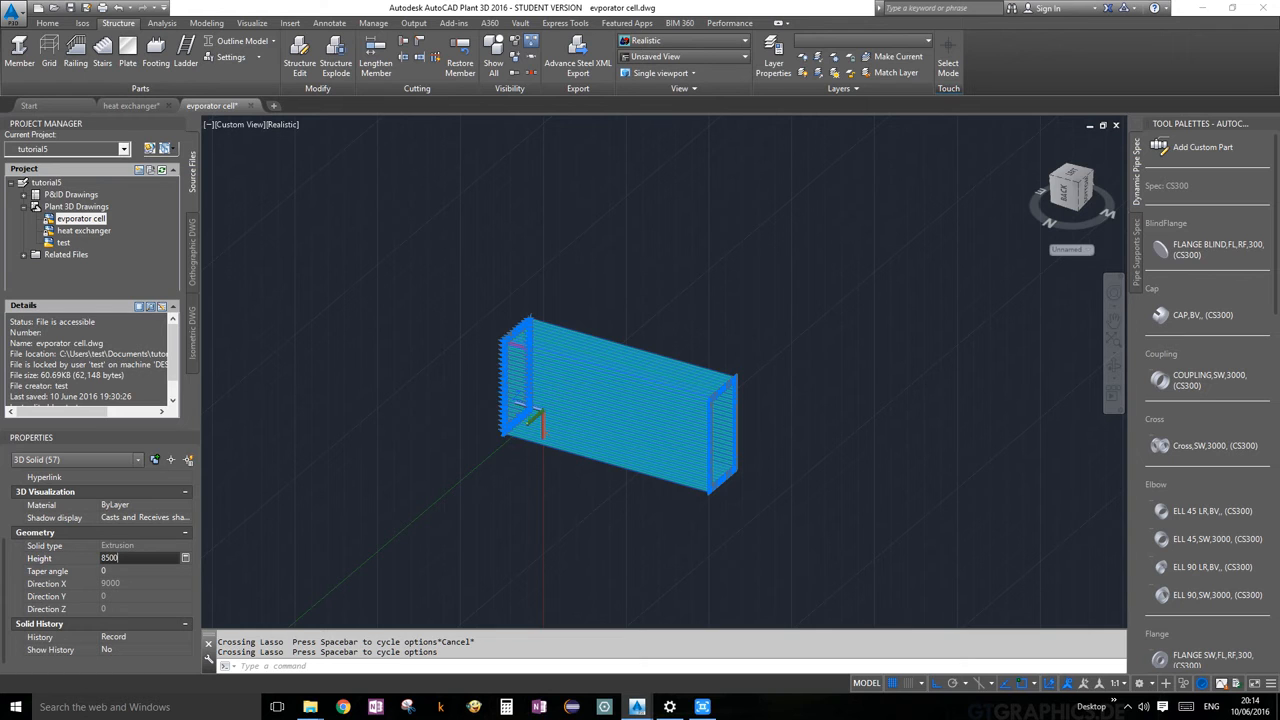
{"action": "type", "text": "8500"}
{"action": "left_click", "coordinate": [126, 569]}
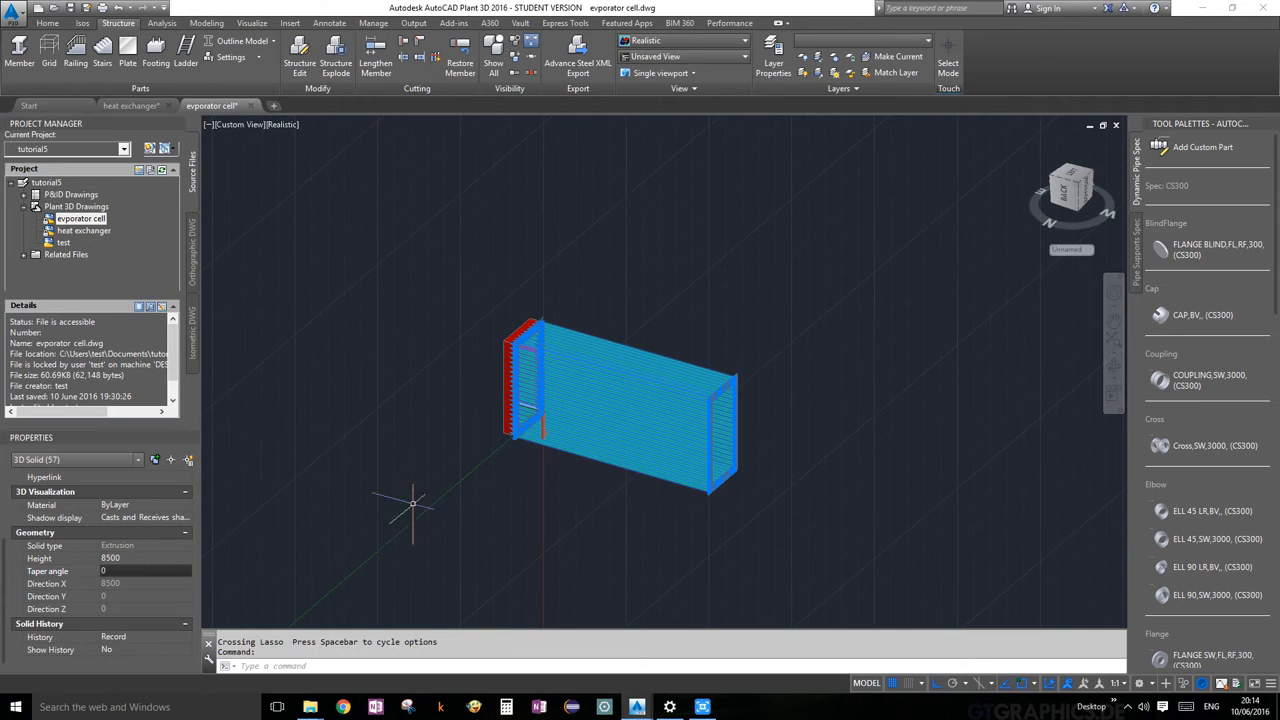
{"action": "key", "text": "Escape"}
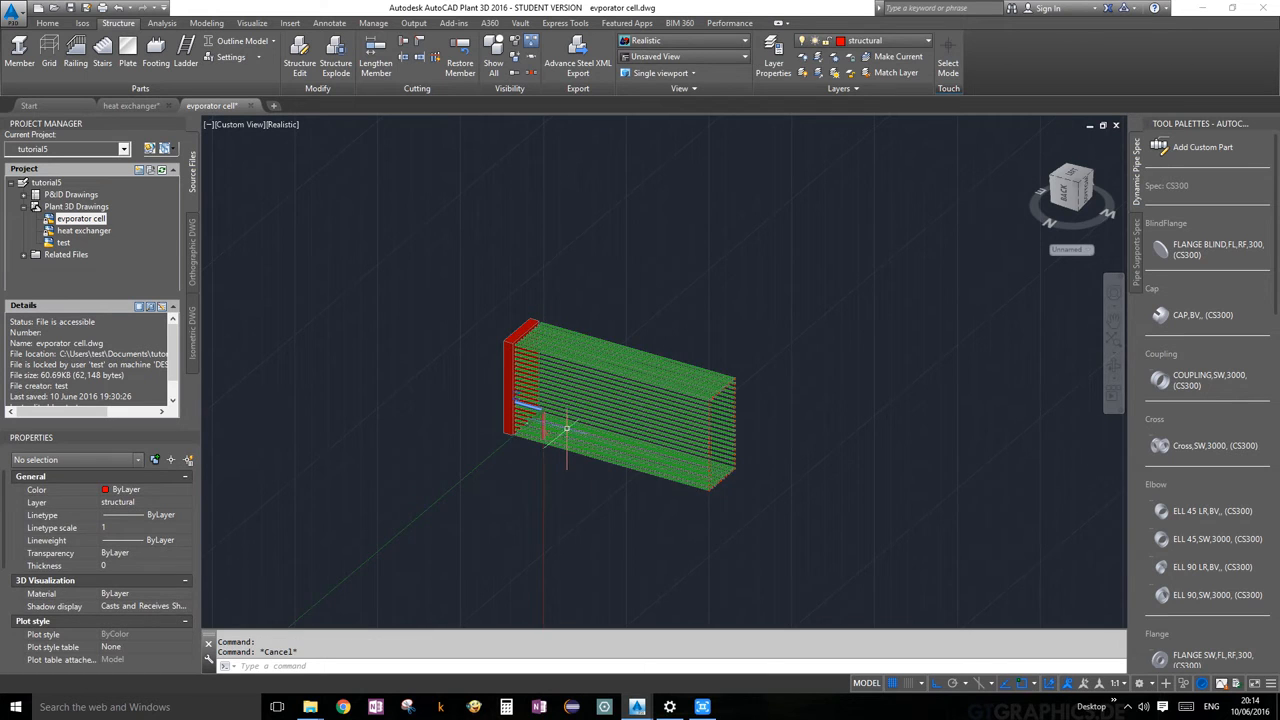
Check the tube ends at the red box, then reselect the bundle and enter a taper angle of 6.
{"action": "scroll", "coordinate": [563, 429], "scroll_direction": "up", "scroll_amount": 6}
{"action": "middle_click_drag", "start_coordinate": [465, 318], "coordinate": [508, 443]}
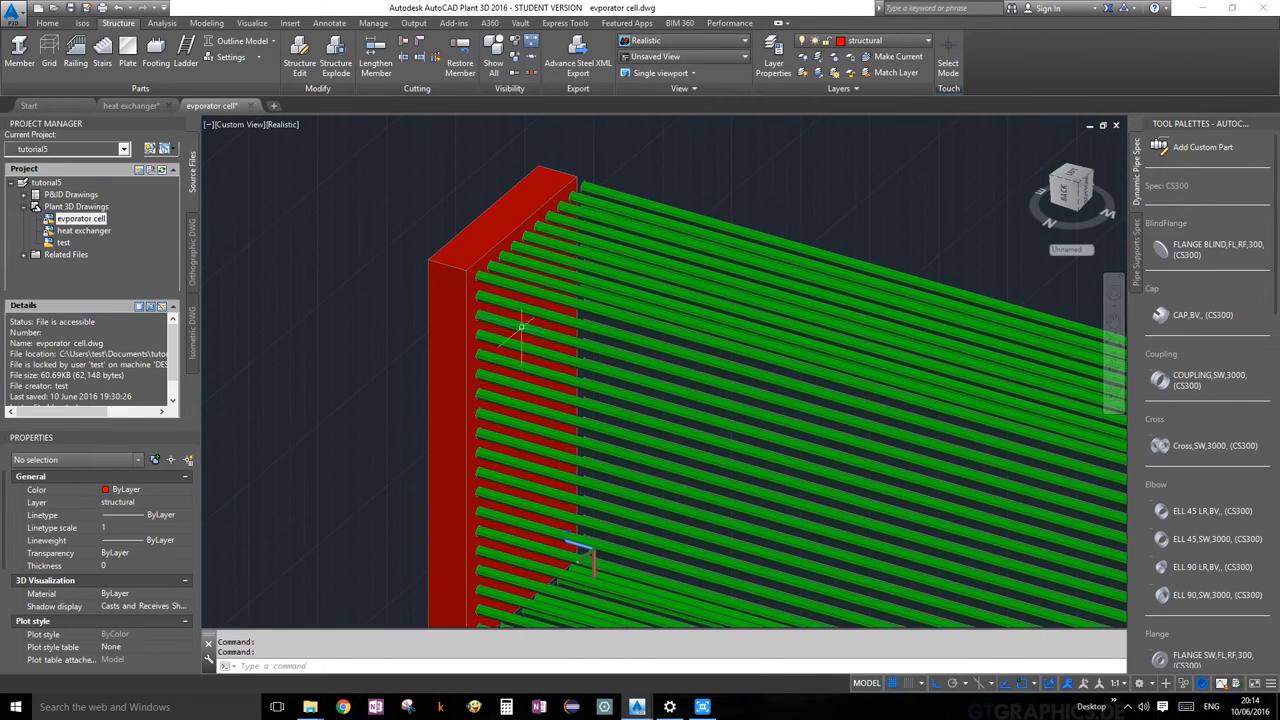
{"action": "scroll", "coordinate": [600, 245], "scroll_direction": "down", "scroll_amount": 2}
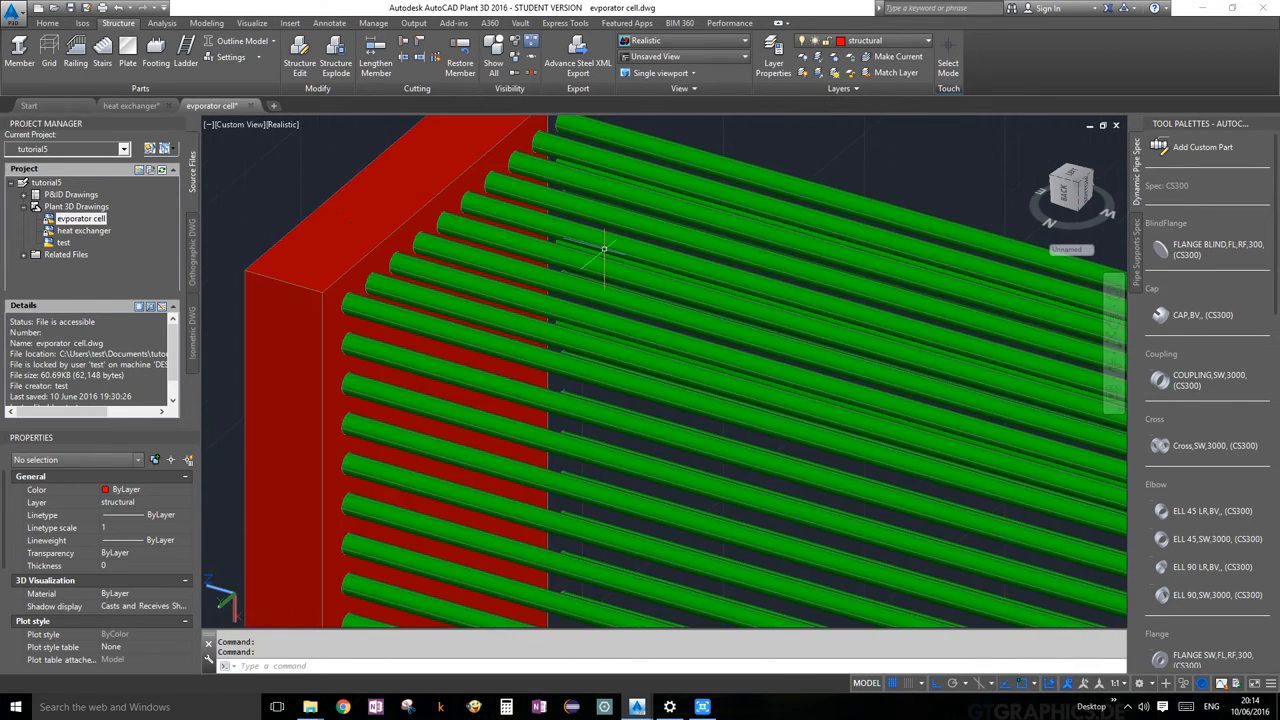
{"action": "scroll", "coordinate": [604, 248], "scroll_direction": "down", "scroll_amount": 3}
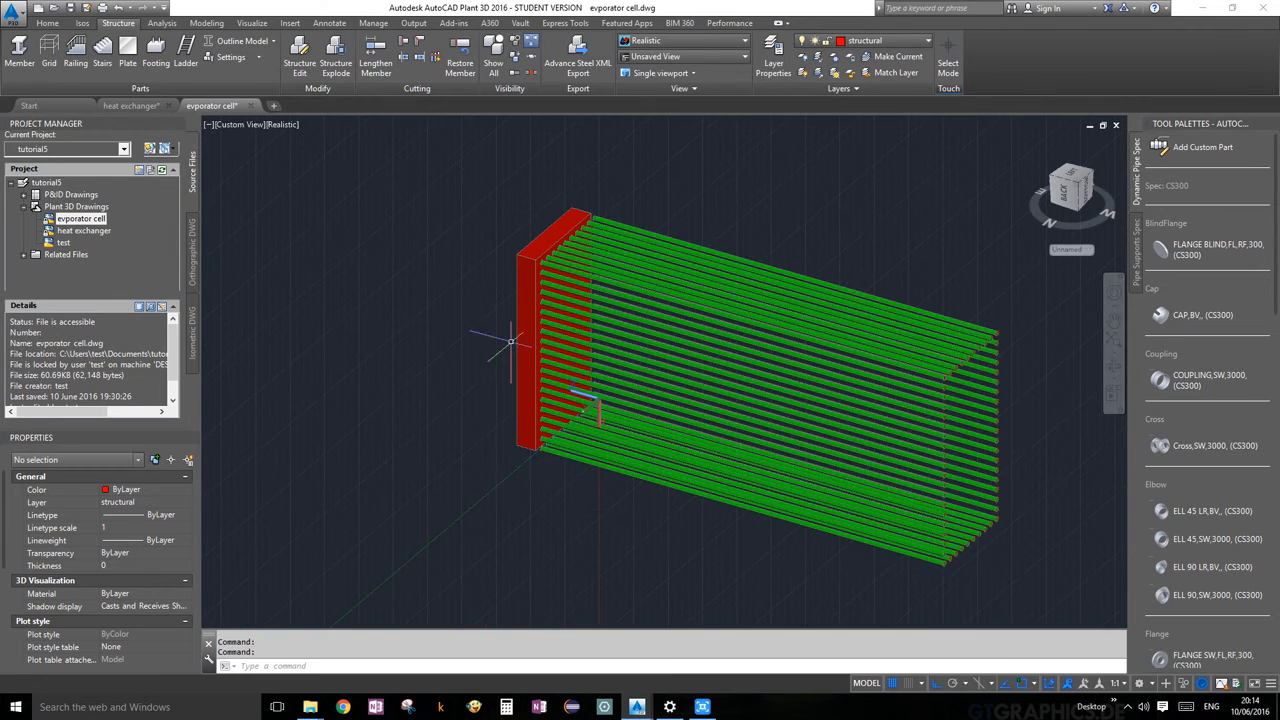
{"action": "mouse_move", "coordinate": [817, 557]}
{"action": "left_mouse_down"}
{"action": "mouse_move", "coordinate": [795, 470]}
{"action": "mouse_move", "coordinate": [811, 303]}
{"action": "mouse_move", "coordinate": [830, 275]}
{"action": "left_mouse_up"}
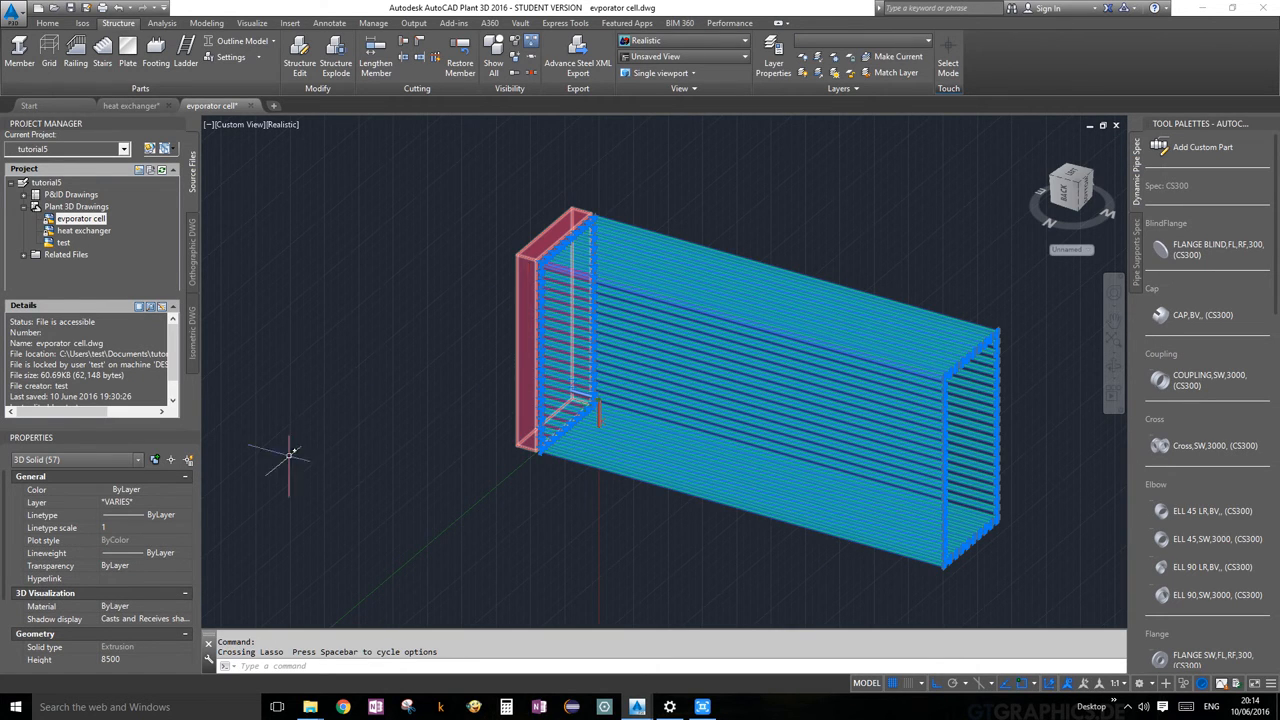
{"action": "scroll", "coordinate": [98, 595], "scroll_direction": "down", "scroll_amount": 3}
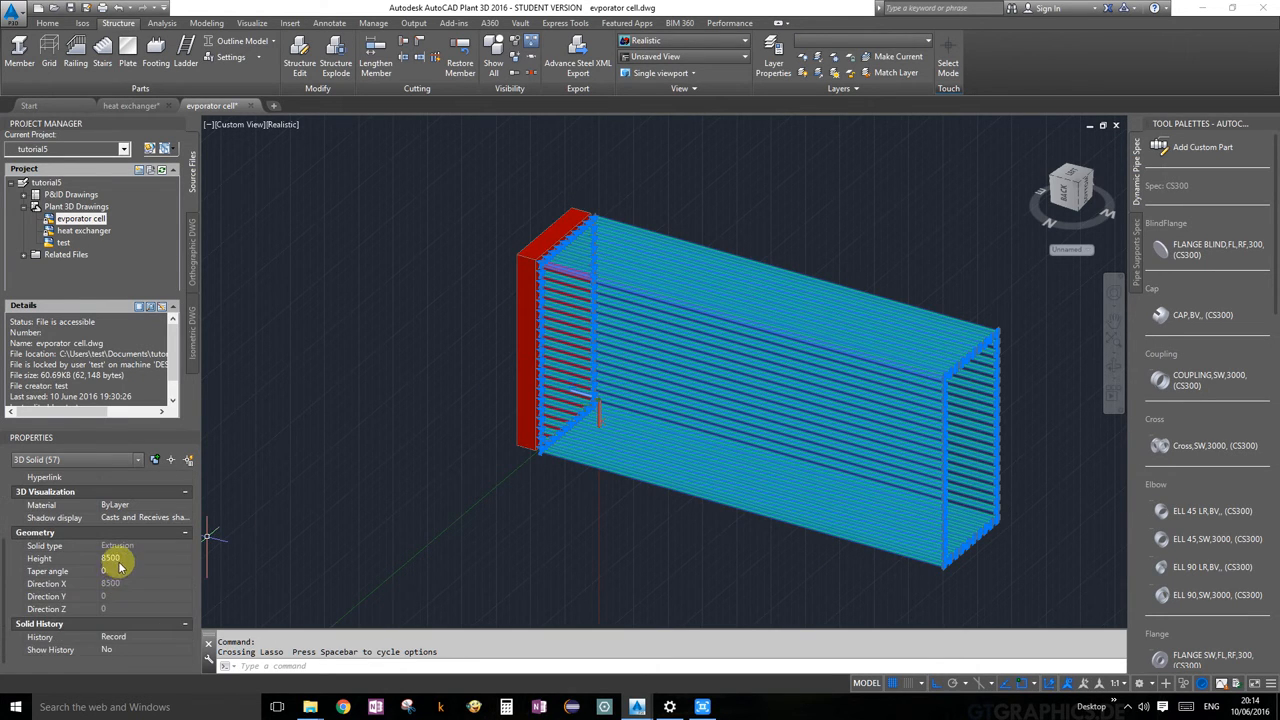
{"action": "left_click", "coordinate": [110, 557]}
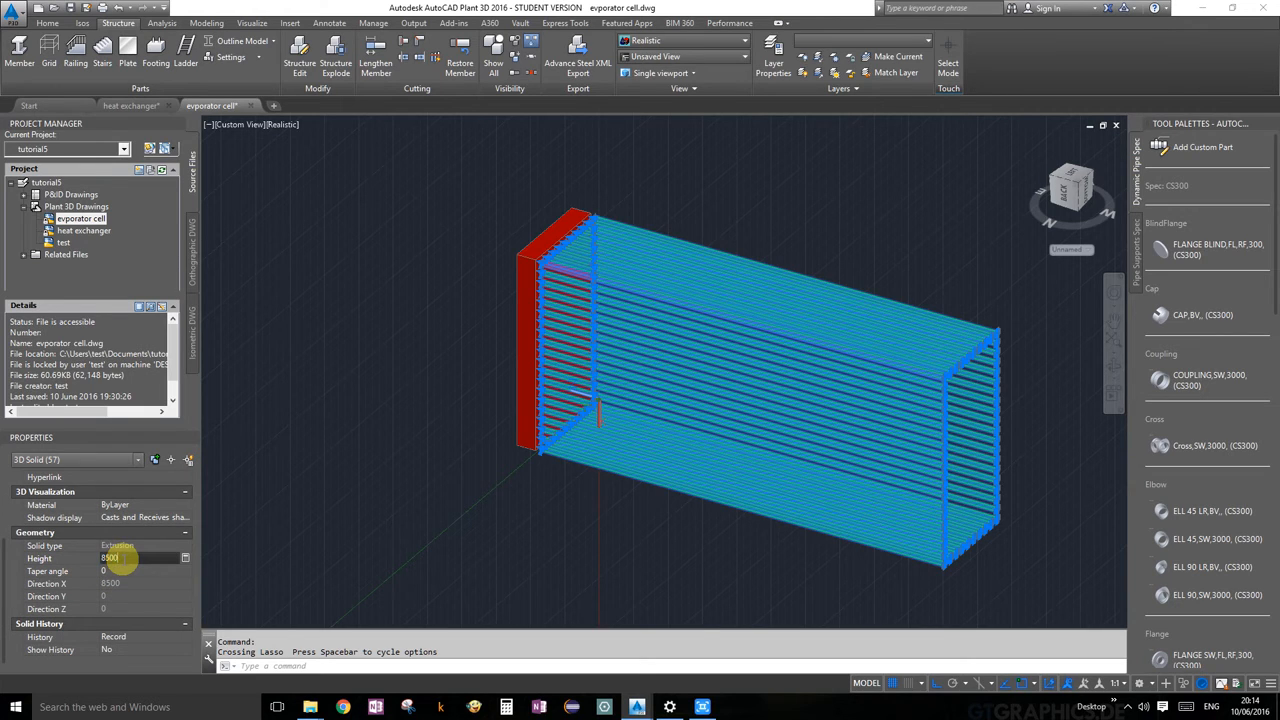
{"action": "key", "text": "Tab"}
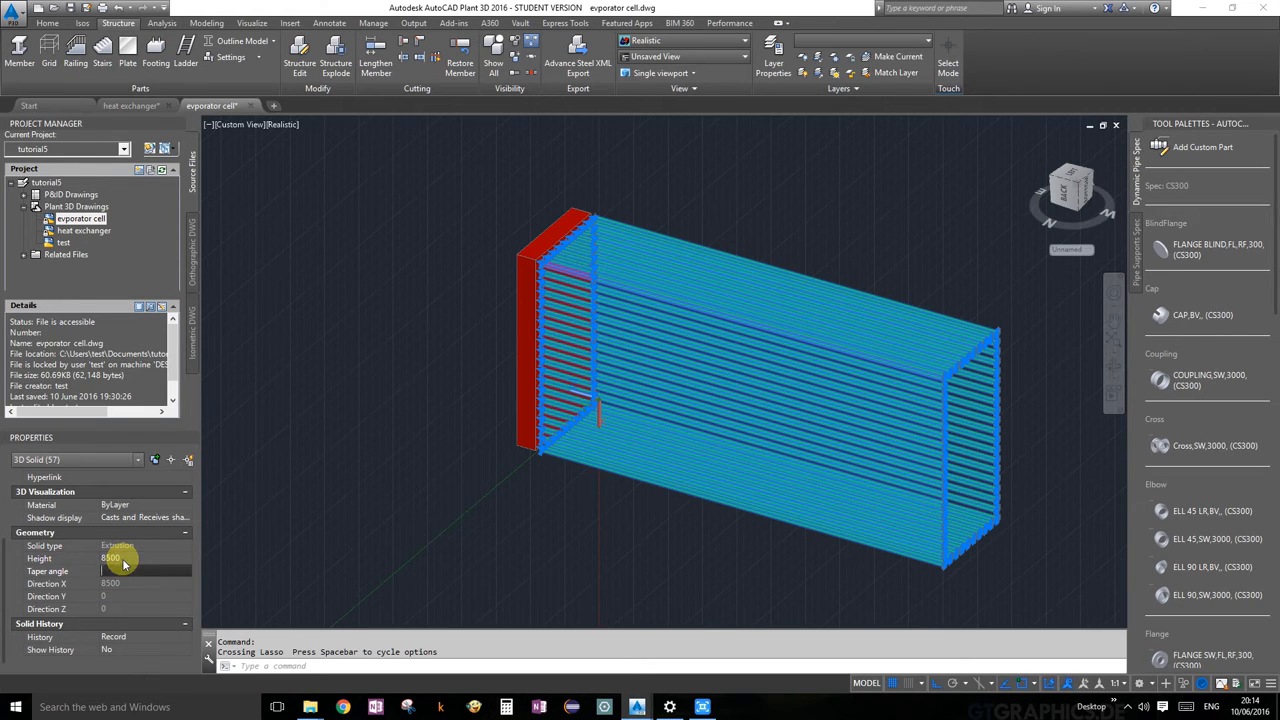
{"action": "type", "text": "6"}
{"action": "left_click", "coordinate": [124, 565]}
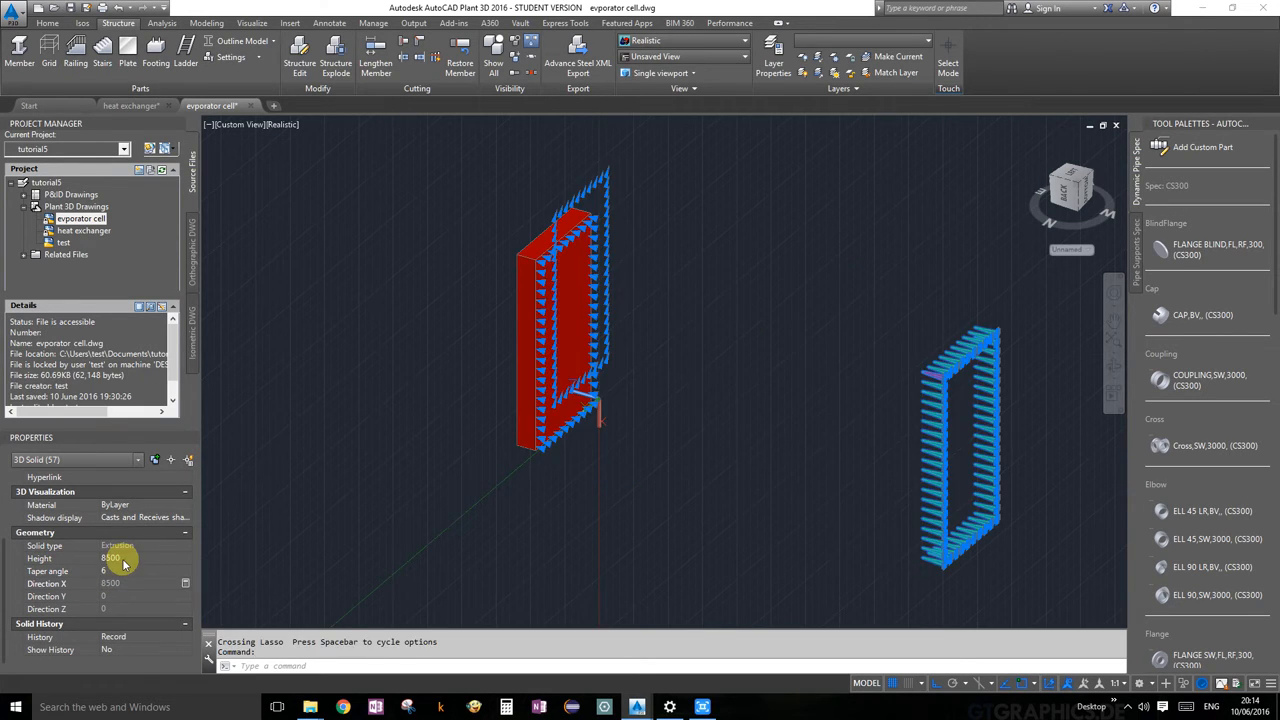
Reset the tubes' taper angle to 0, clear the selection and undo the last property change.
{"action": "left_click", "coordinate": [130, 570]}
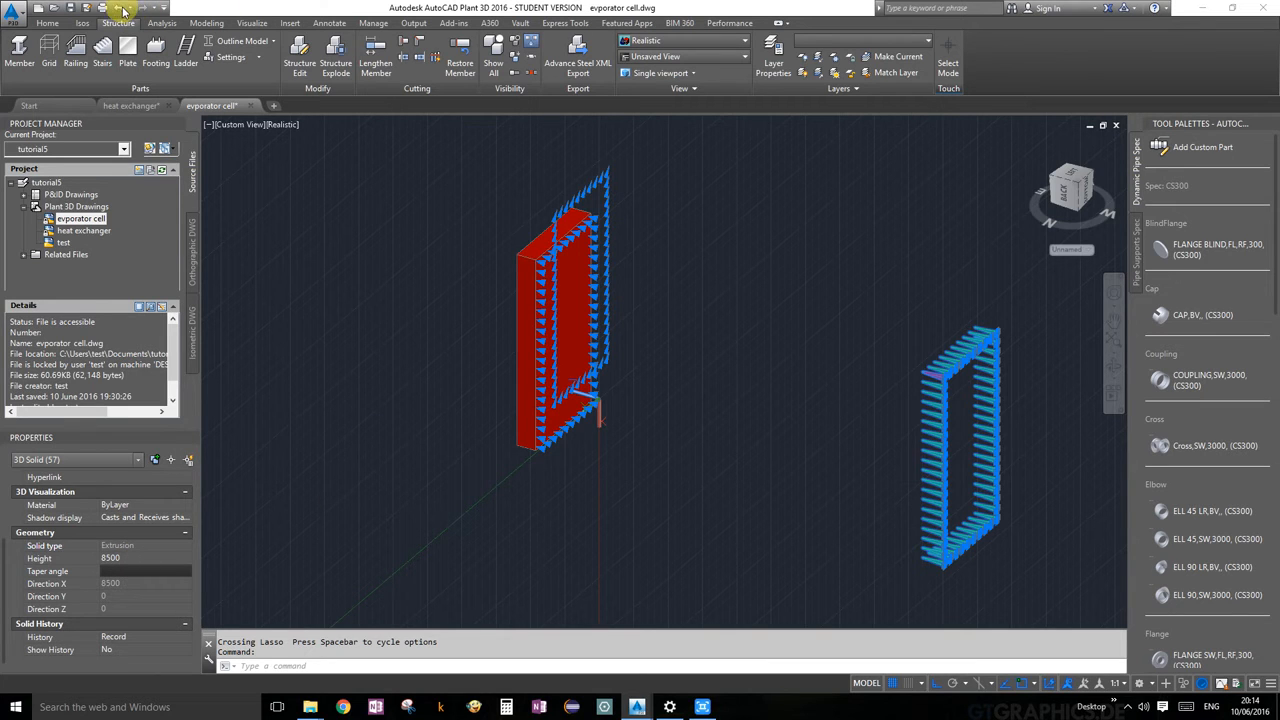
{"action": "left_click", "coordinate": [165, 558]}
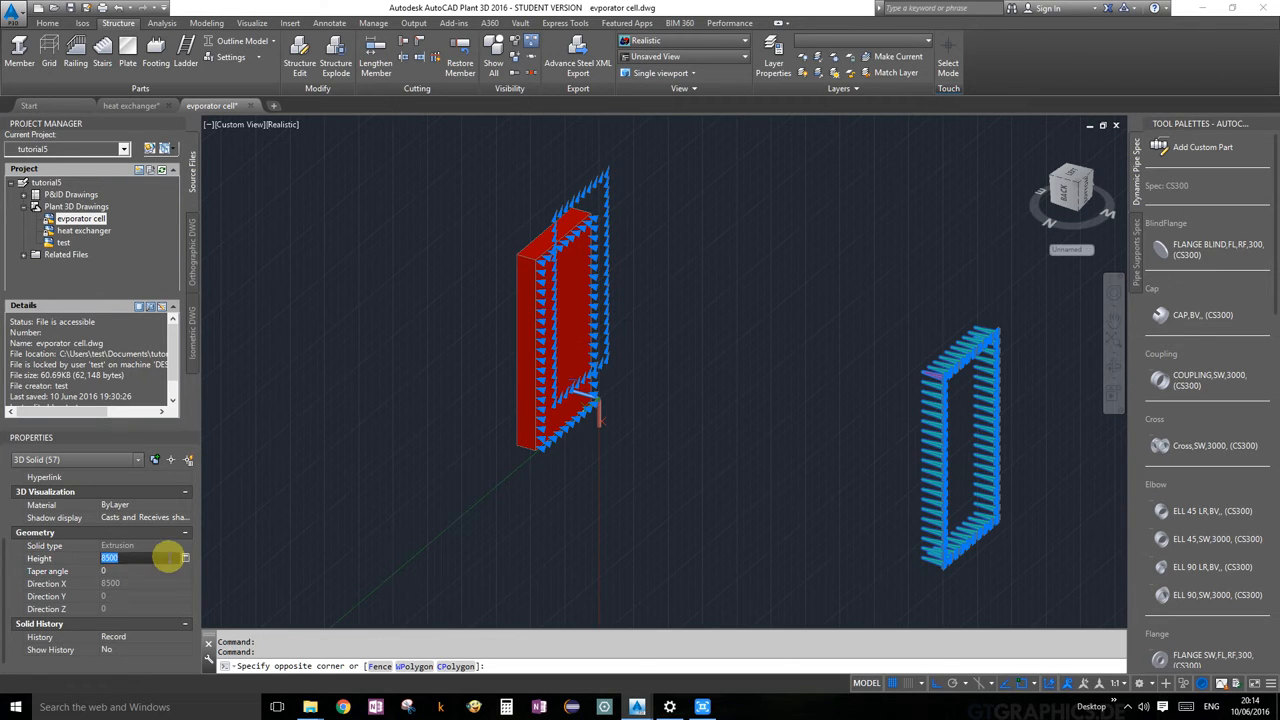
{"action": "left_click", "coordinate": [267, 163]}
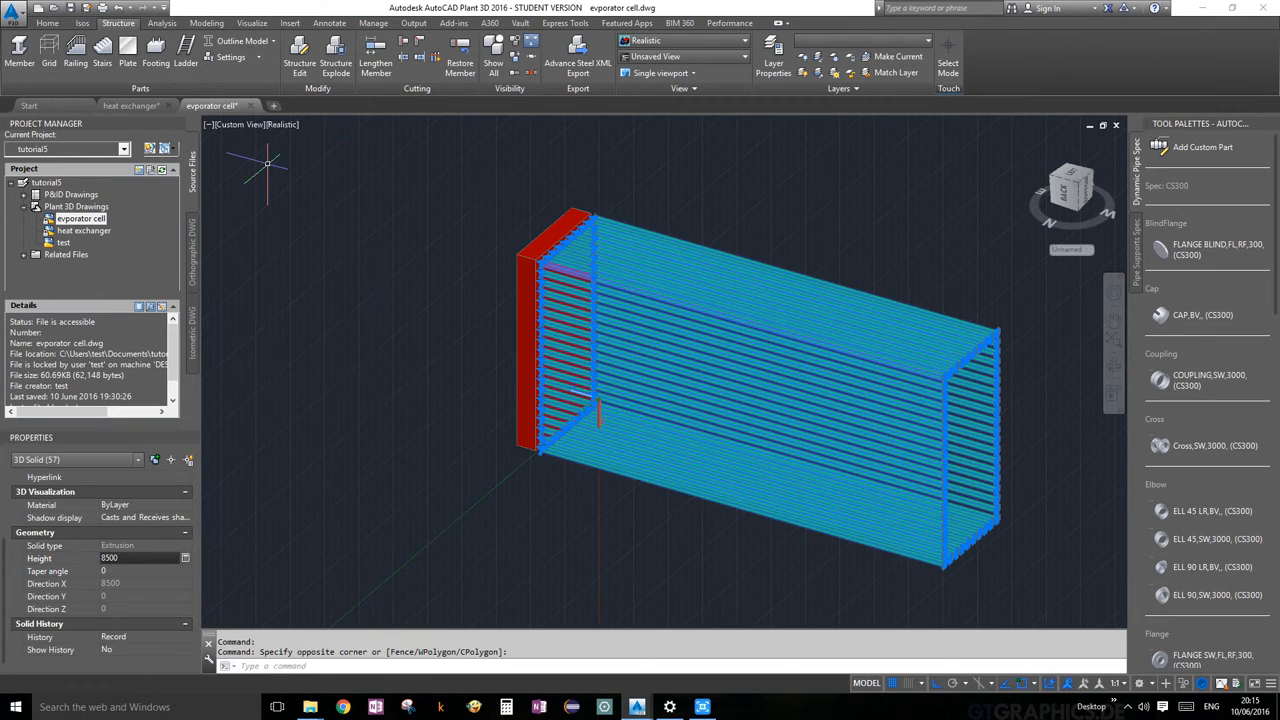
{"action": "key", "text": "Escape"}
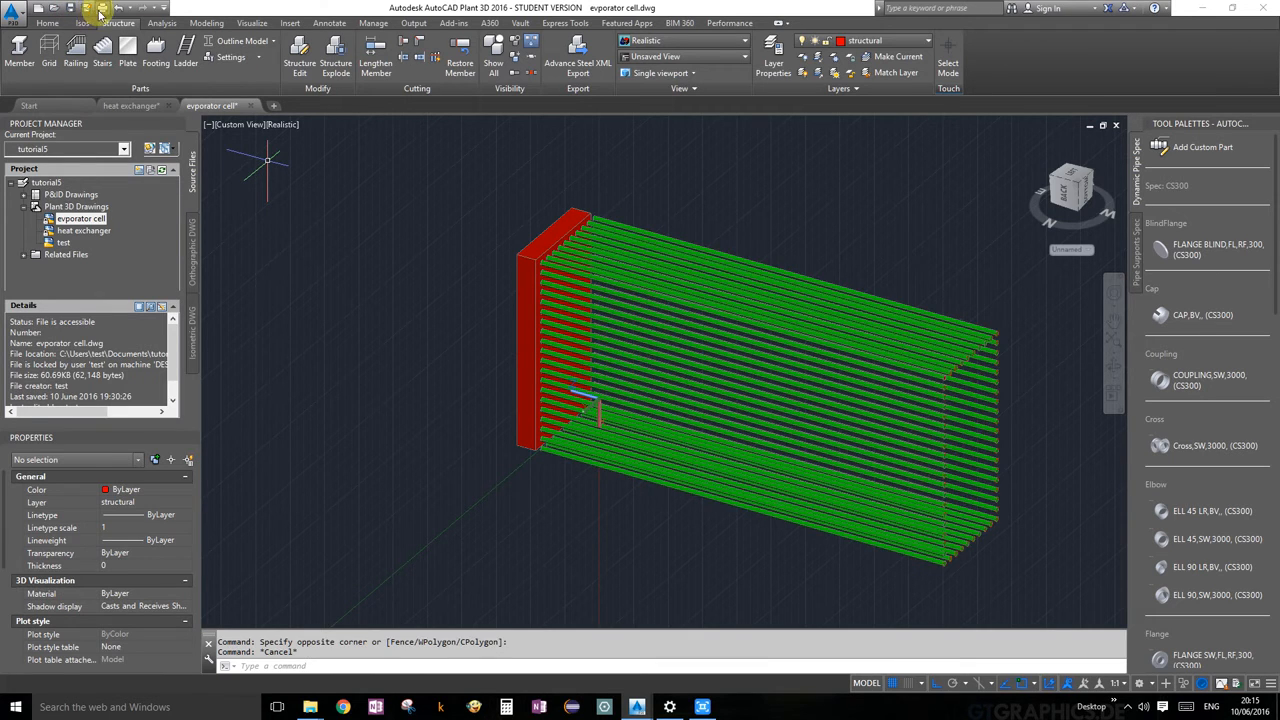
{"action": "left_click", "coordinate": [117, 10]}
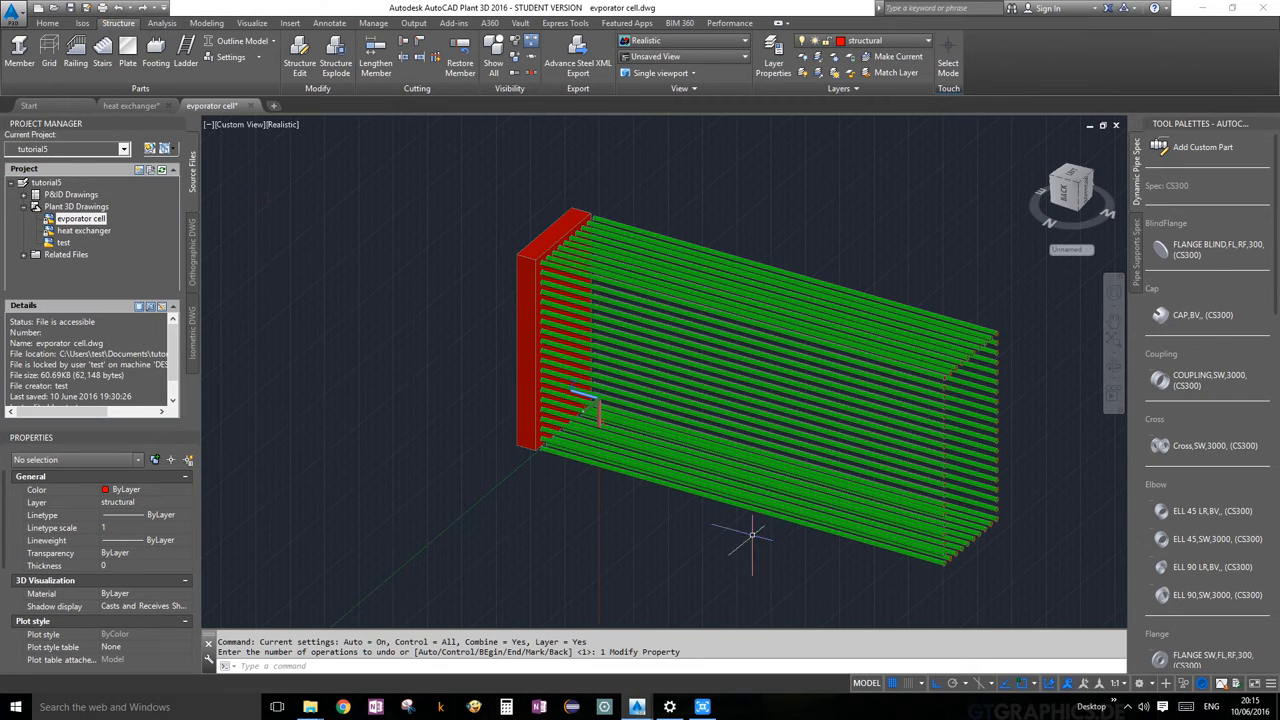
Select all the green tubes and set their extrusion height to 8600, then clear the selection.
{"action": "mouse_move", "coordinate": [783, 537]}
{"action": "left_mouse_down"}
{"action": "mouse_move", "coordinate": [729, 414]}
{"action": "mouse_move", "coordinate": [766, 251]}
{"action": "mouse_move", "coordinate": [790, 237]}
{"action": "mouse_move", "coordinate": [779, 240]}
{"action": "left_mouse_up"}
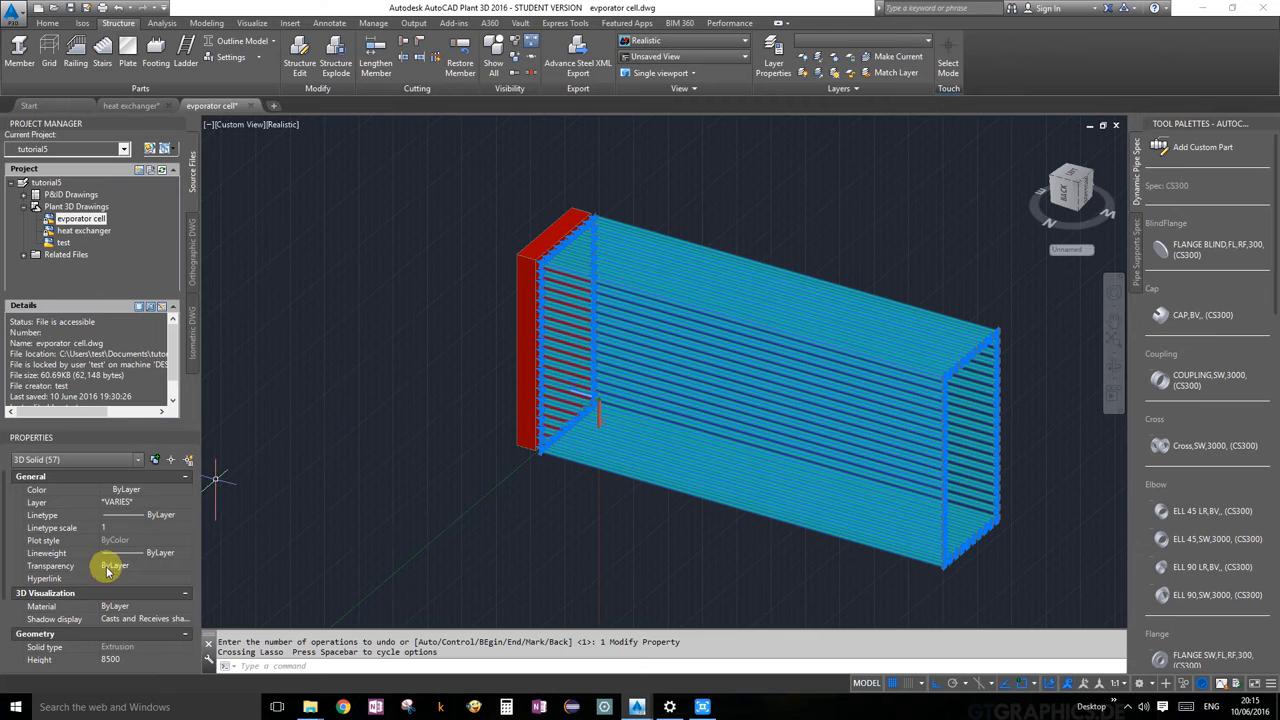
{"action": "scroll", "coordinate": [105, 568], "scroll_direction": "down", "scroll_amount": 3}
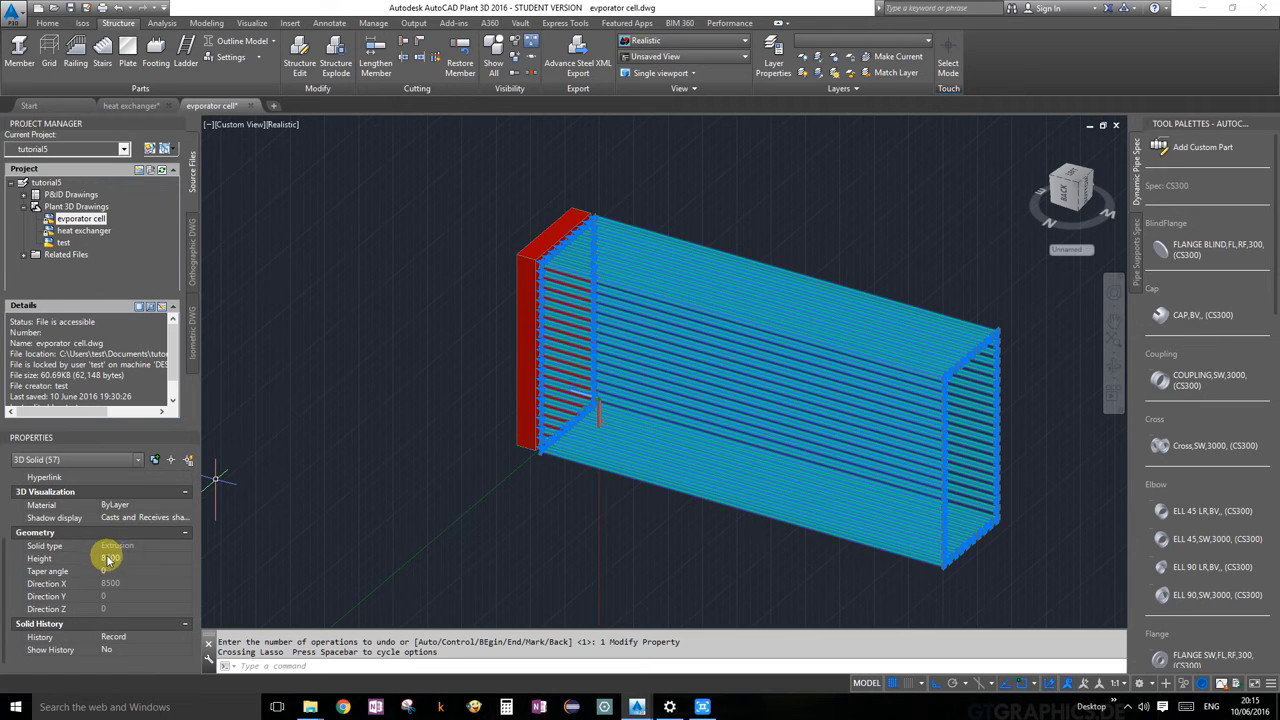
{"action": "left_click", "coordinate": [108, 558]}
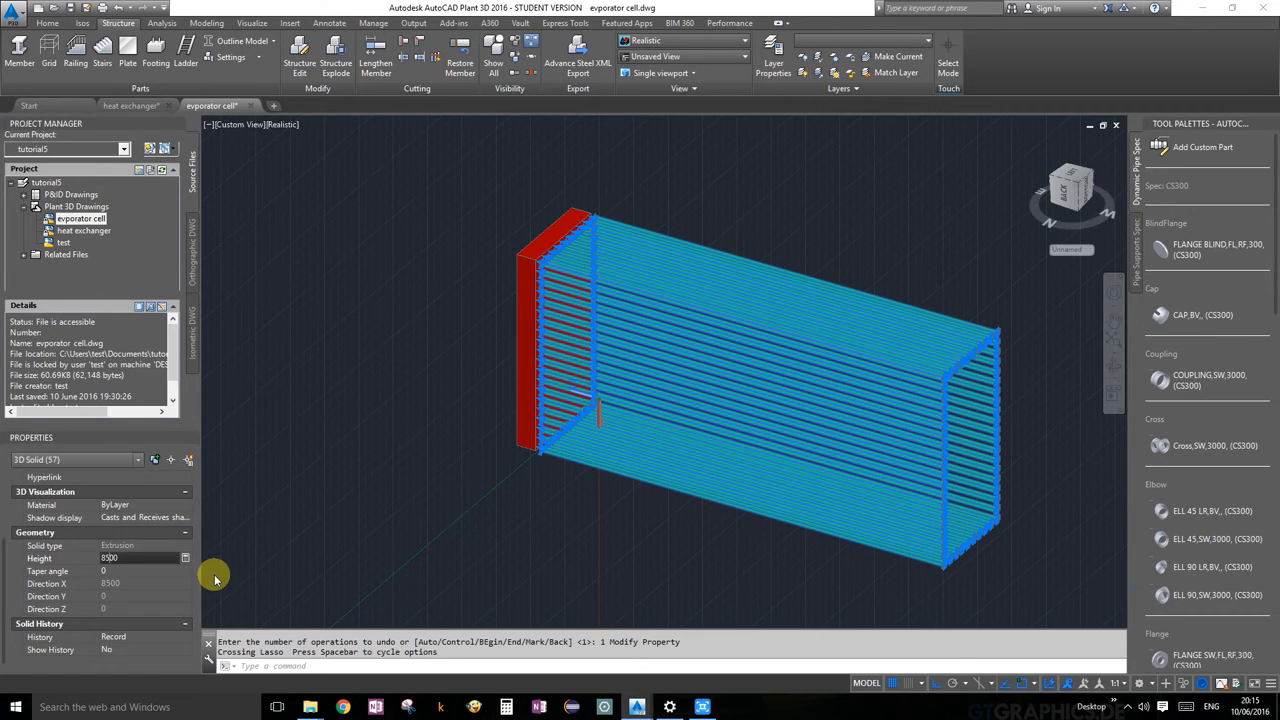
{"action": "type", "text": "6"}
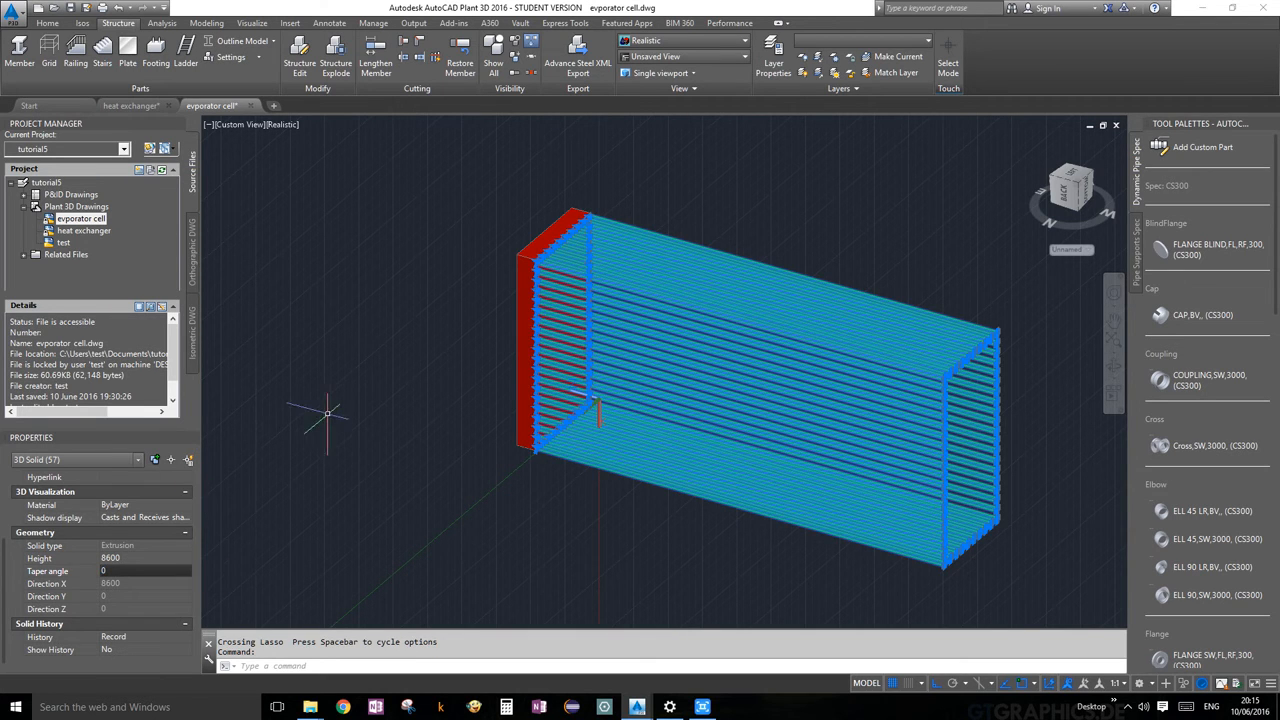
{"action": "key", "text": "Escape"}
{"action": "scroll", "coordinate": [490, 303], "scroll_direction": "up", "scroll_amount": 3}
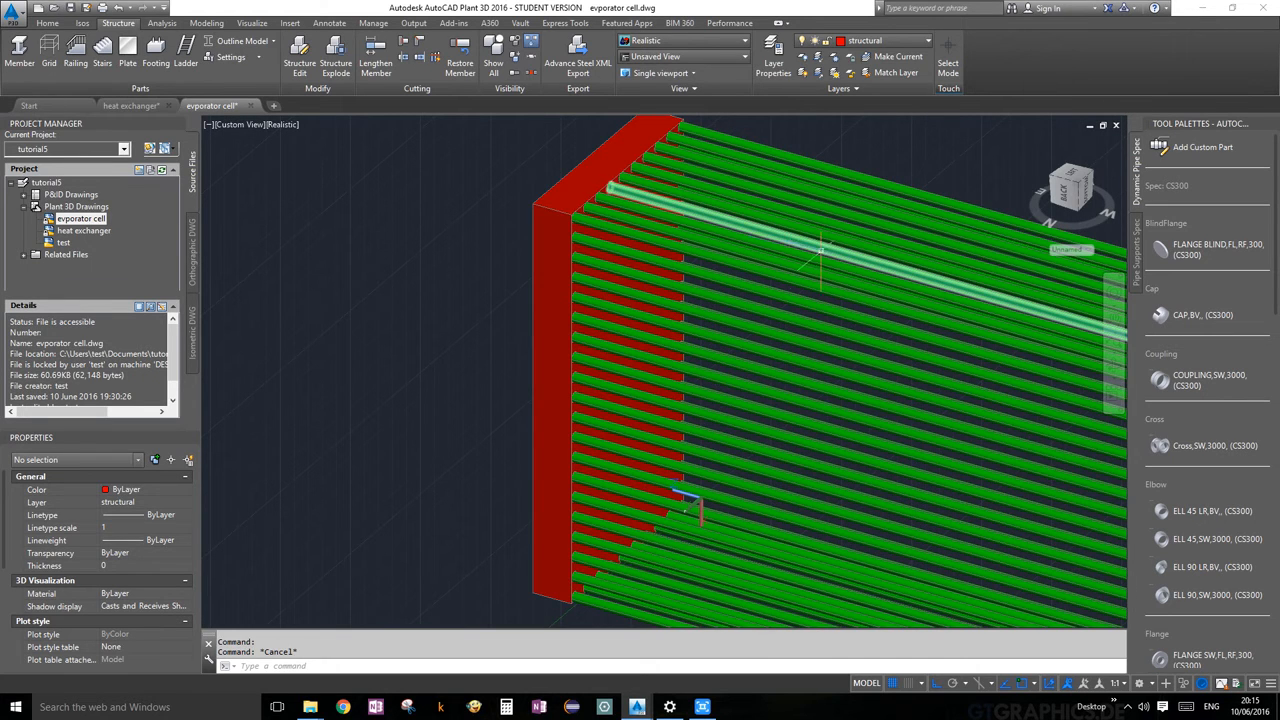
{"action": "scroll", "coordinate": [868, 475], "scroll_direction": "down", "scroll_amount": 5}
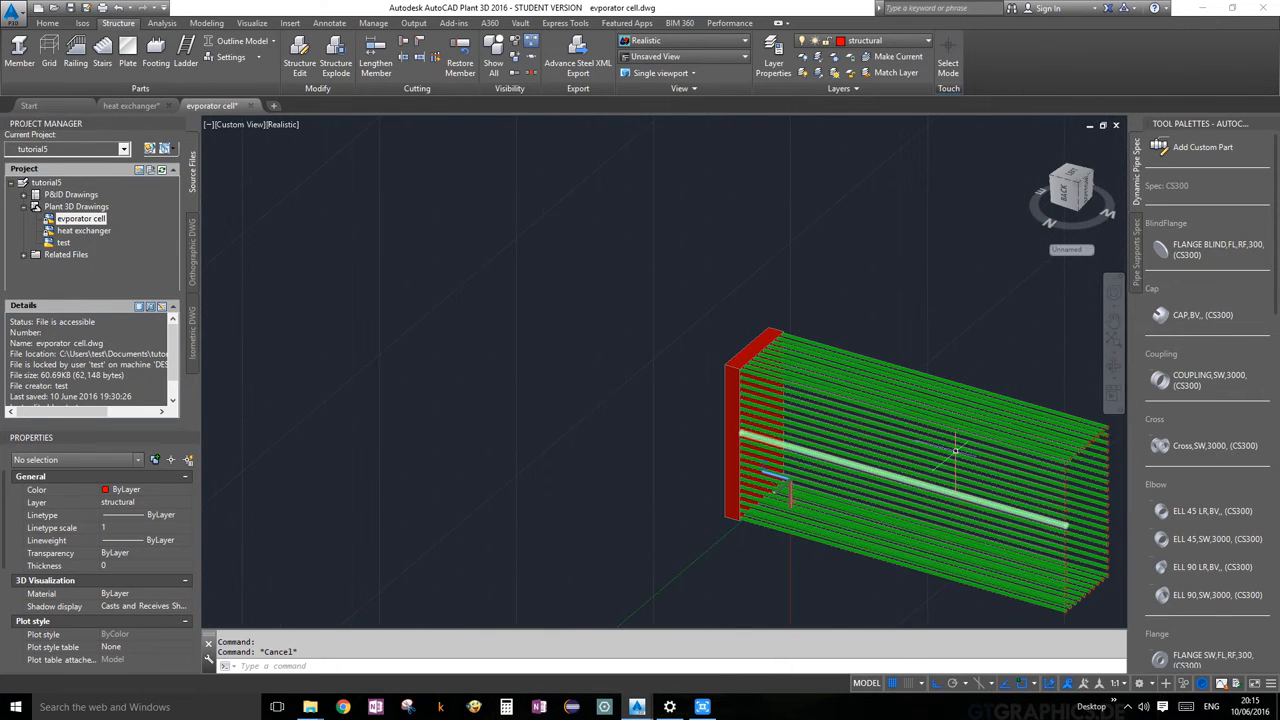
{"action": "middle_click_drag", "start_coordinate": [866, 466], "coordinate": [820, 450], "text": "shift"}
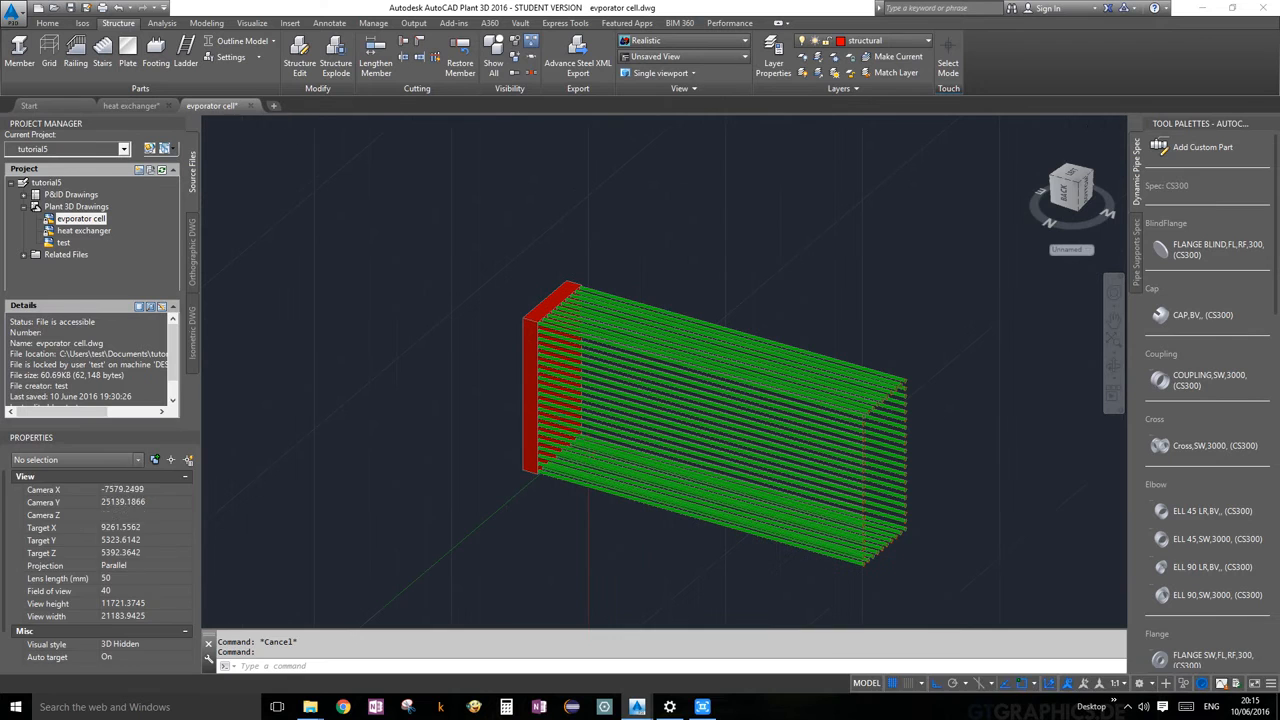
Show all hidden parts of the evaporator cell and isolate its structure grid.
{"action": "left_click", "coordinate": [493, 60]}
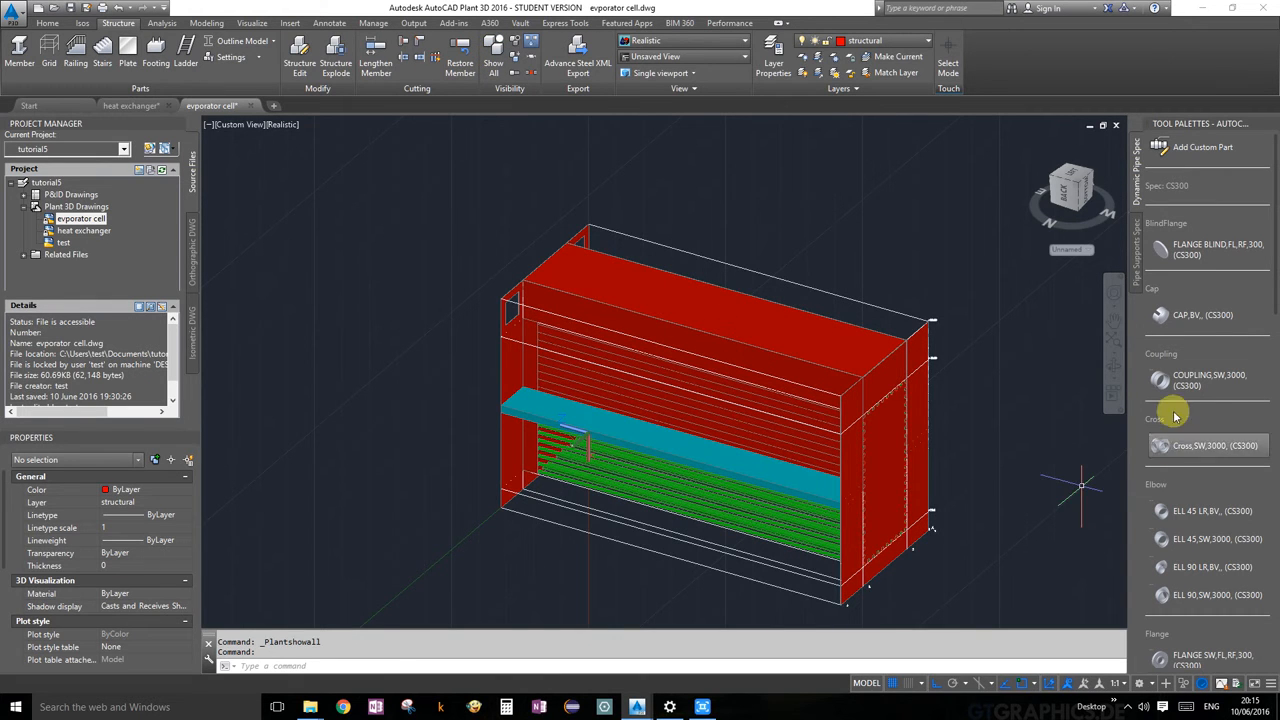
{"action": "left_click", "coordinate": [1113, 338]}
{"action": "left_click_drag", "start_coordinate": [945, 440], "coordinate": [754, 375]}
{"action": "scroll", "coordinate": [743, 431], "scroll_direction": "up", "scroll_amount": 2}
{"action": "scroll", "coordinate": [740, 432], "scroll_direction": "up", "scroll_amount": 2}
{"action": "scroll", "coordinate": [754, 375], "scroll_direction": "down", "scroll_amount": 1}
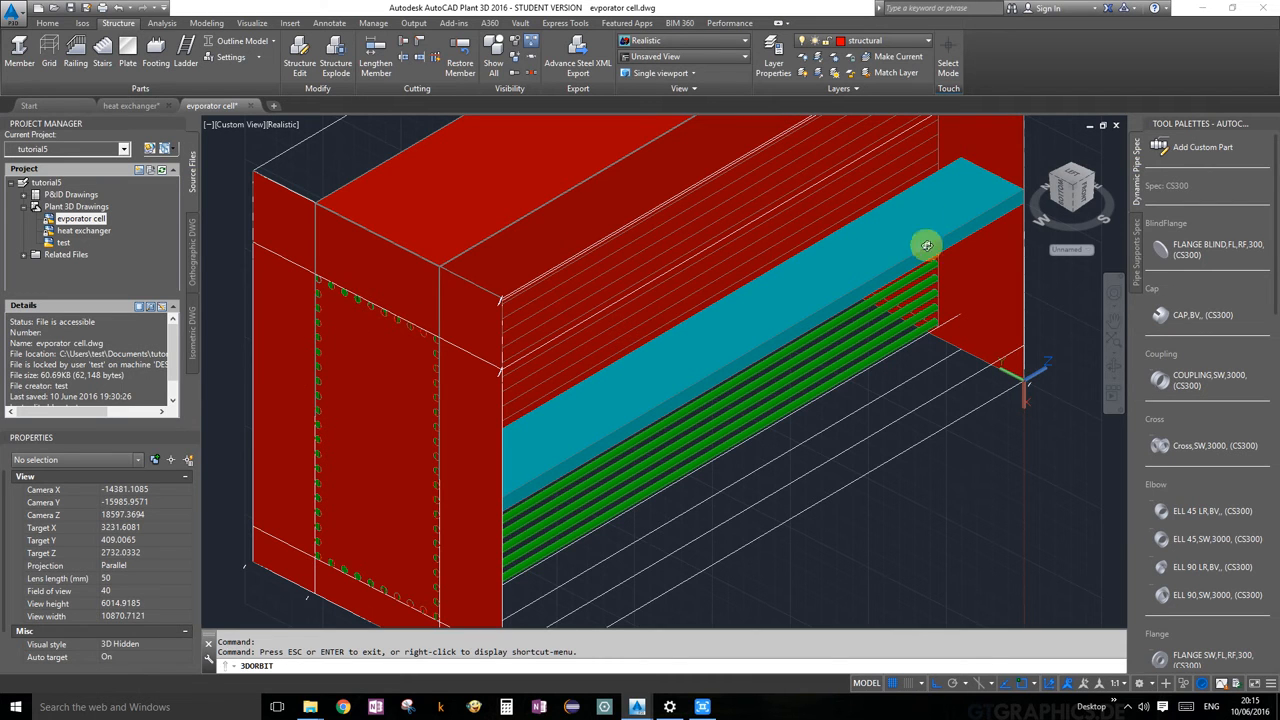
{"action": "left_click_drag", "start_coordinate": [477, 517], "coordinate": [939, 359]}
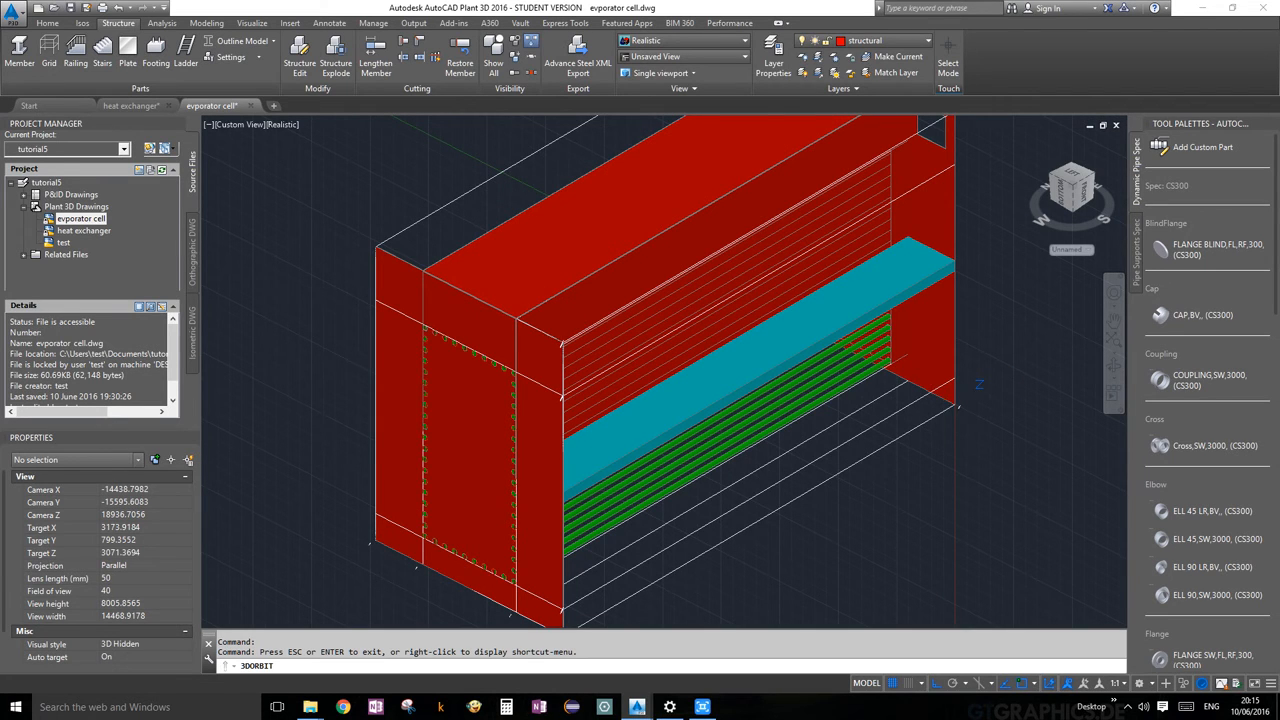
{"action": "key", "text": "Escape"}
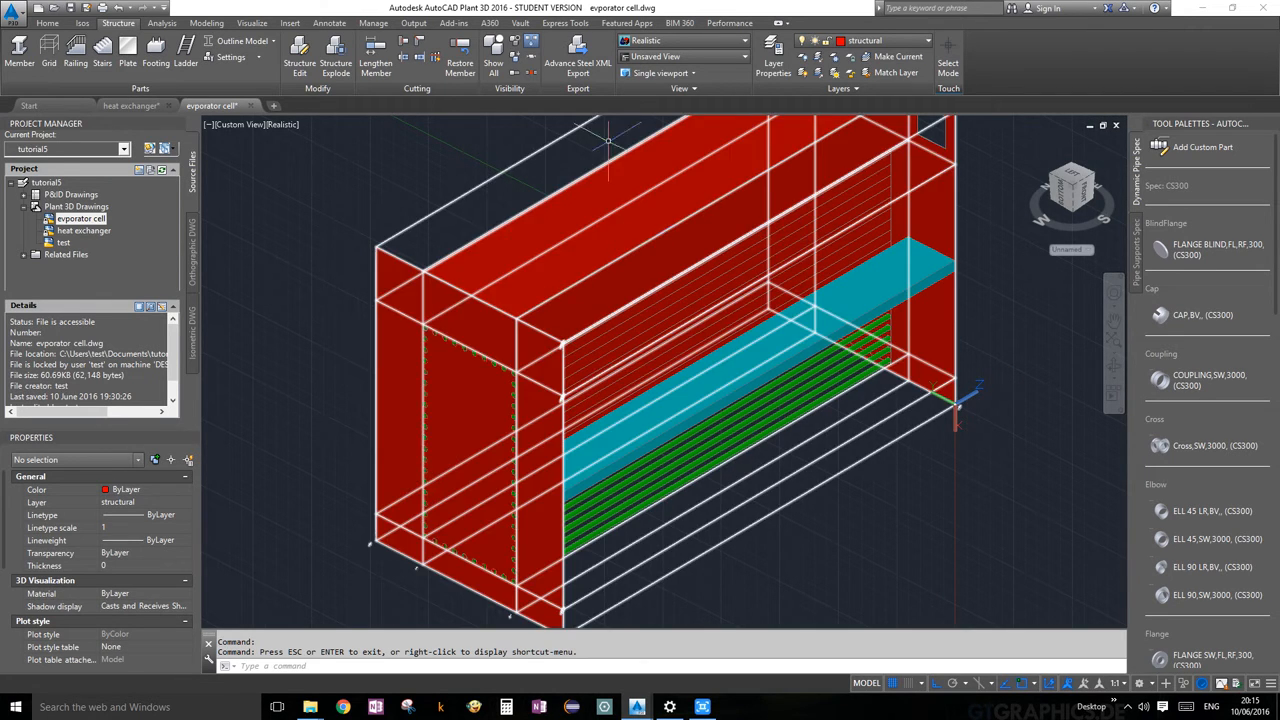
{"action": "left_click", "coordinate": [549, 141]}
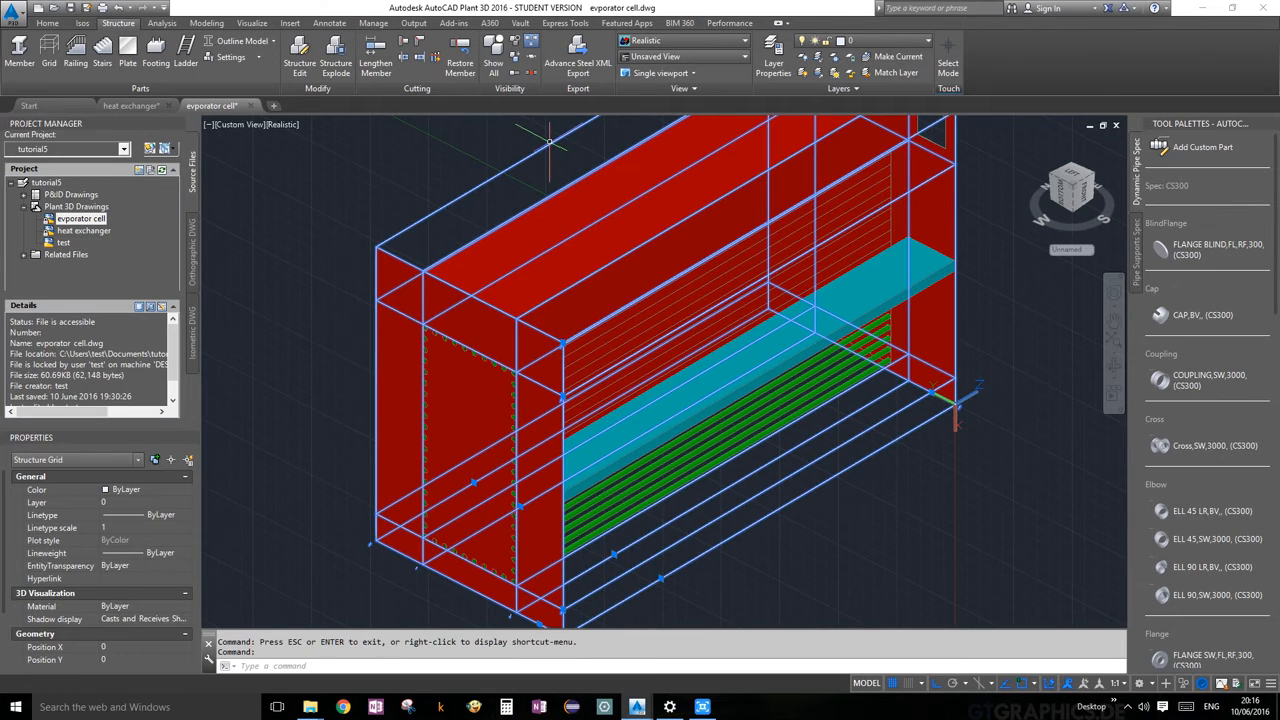
{"action": "left_click", "coordinate": [497, 62]}
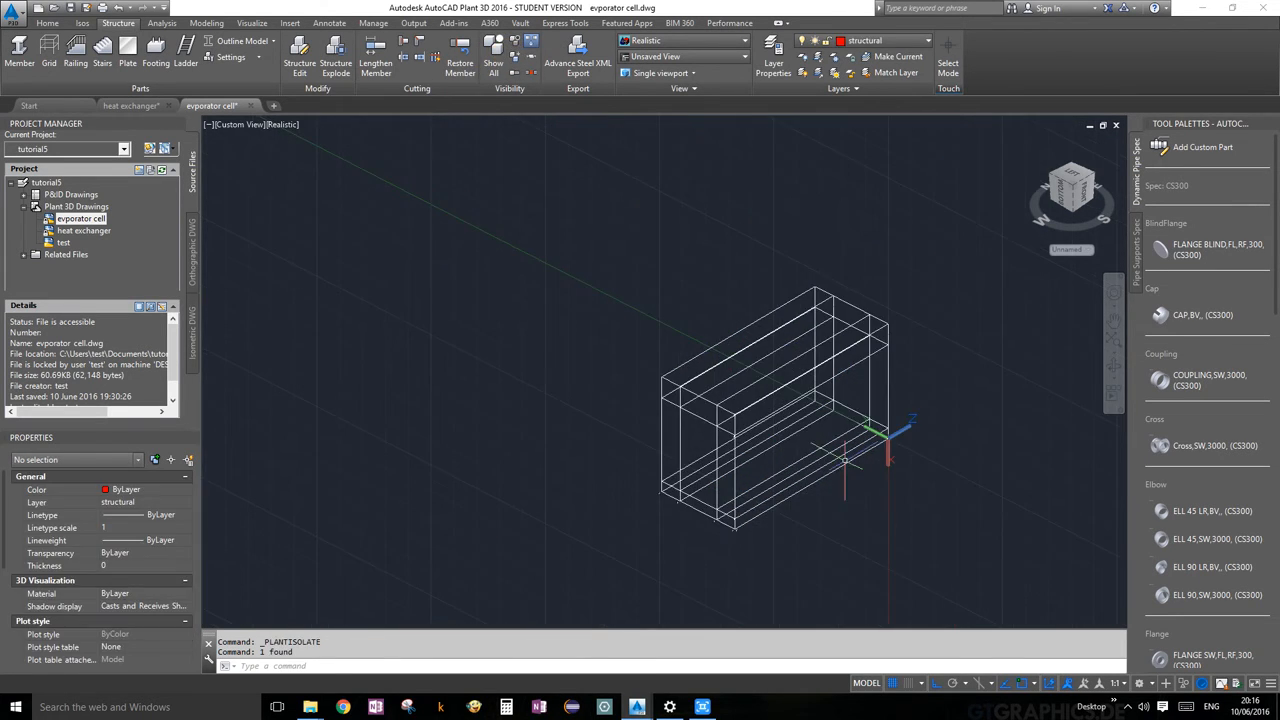
Move the UCS origin to the grid's bottom corner at the tube-plate end and point its Z axis vertically upward.
{"action": "scroll", "coordinate": [823, 417], "scroll_direction": "up", "scroll_amount": 2}
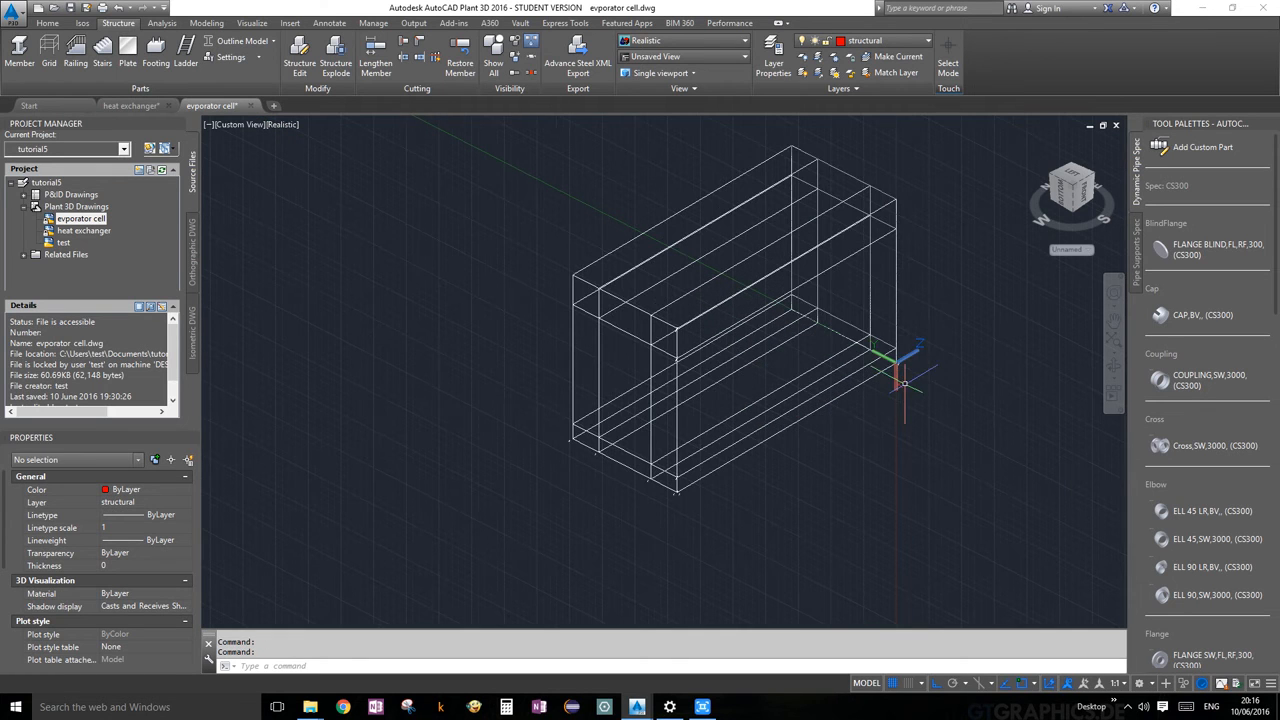
{"action": "left_click", "coordinate": [895, 362]}
{"action": "mouse_move", "coordinate": [894, 363]}
{"action": "left_click", "coordinate": [960, 375]}
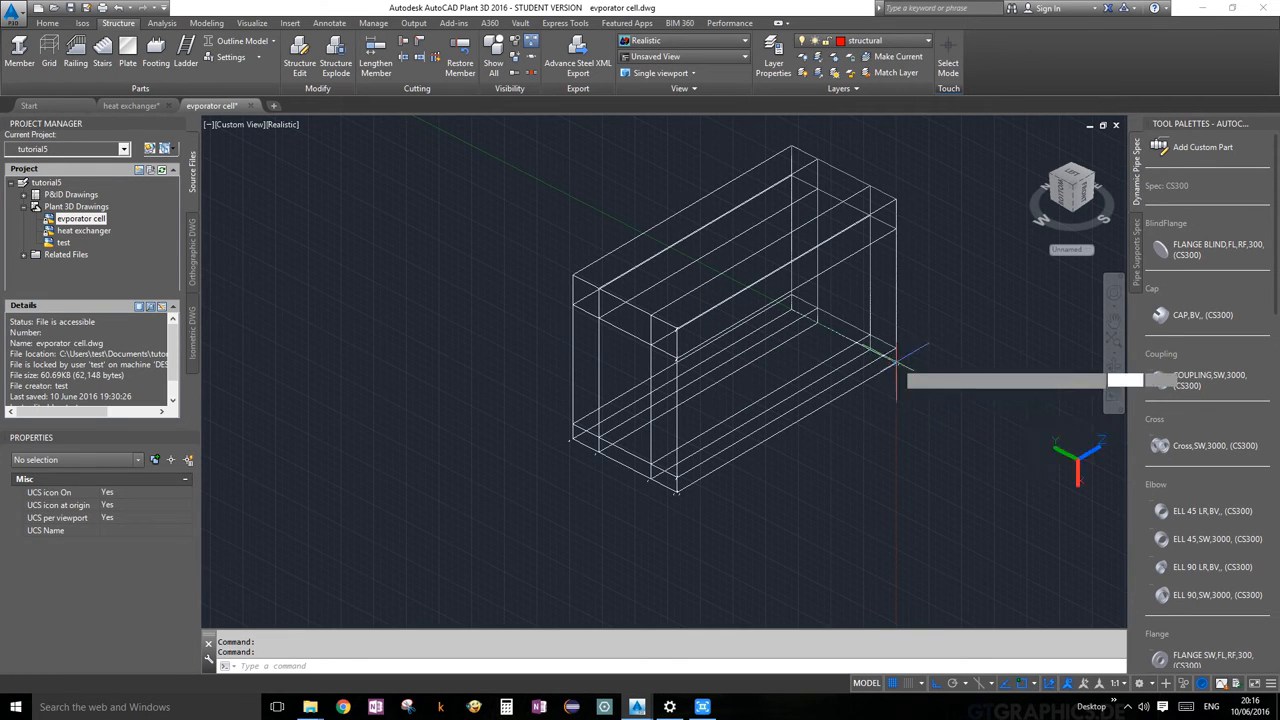
{"action": "scroll", "coordinate": [676, 490], "scroll_direction": "up", "scroll_amount": 3}
{"action": "left_click", "coordinate": [677, 494]}
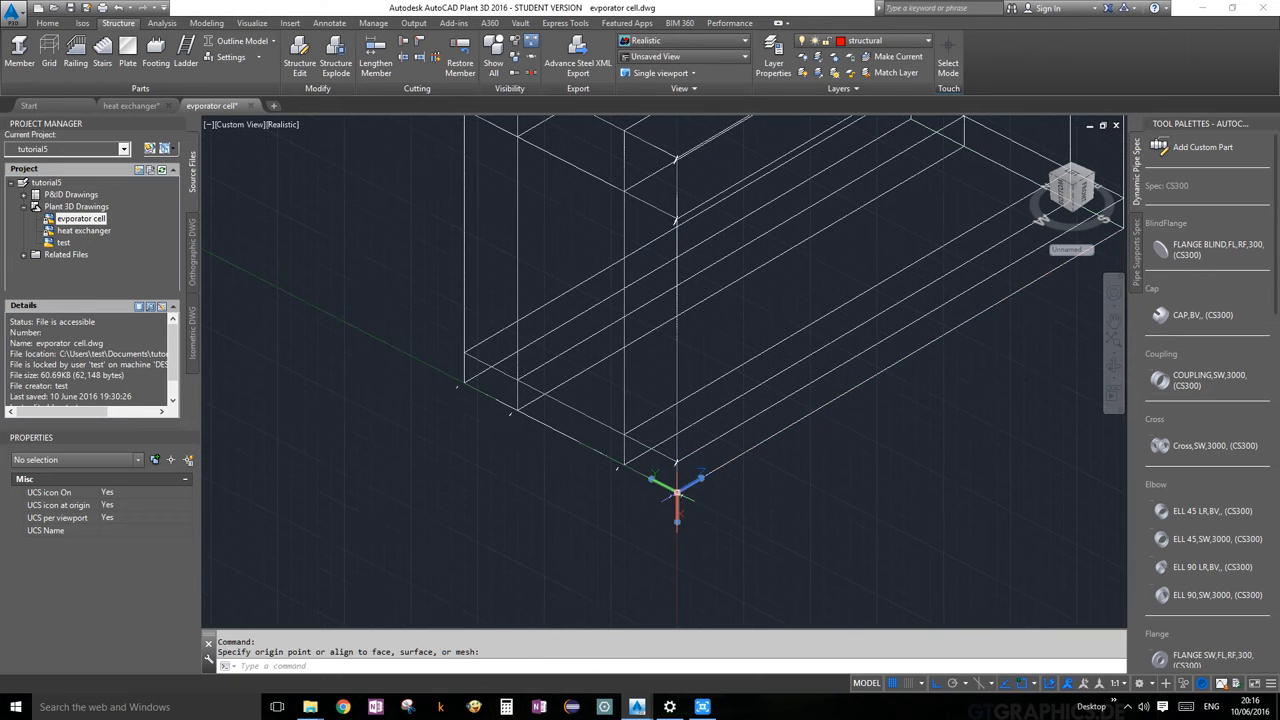
{"action": "left_click", "coordinate": [700, 480]}
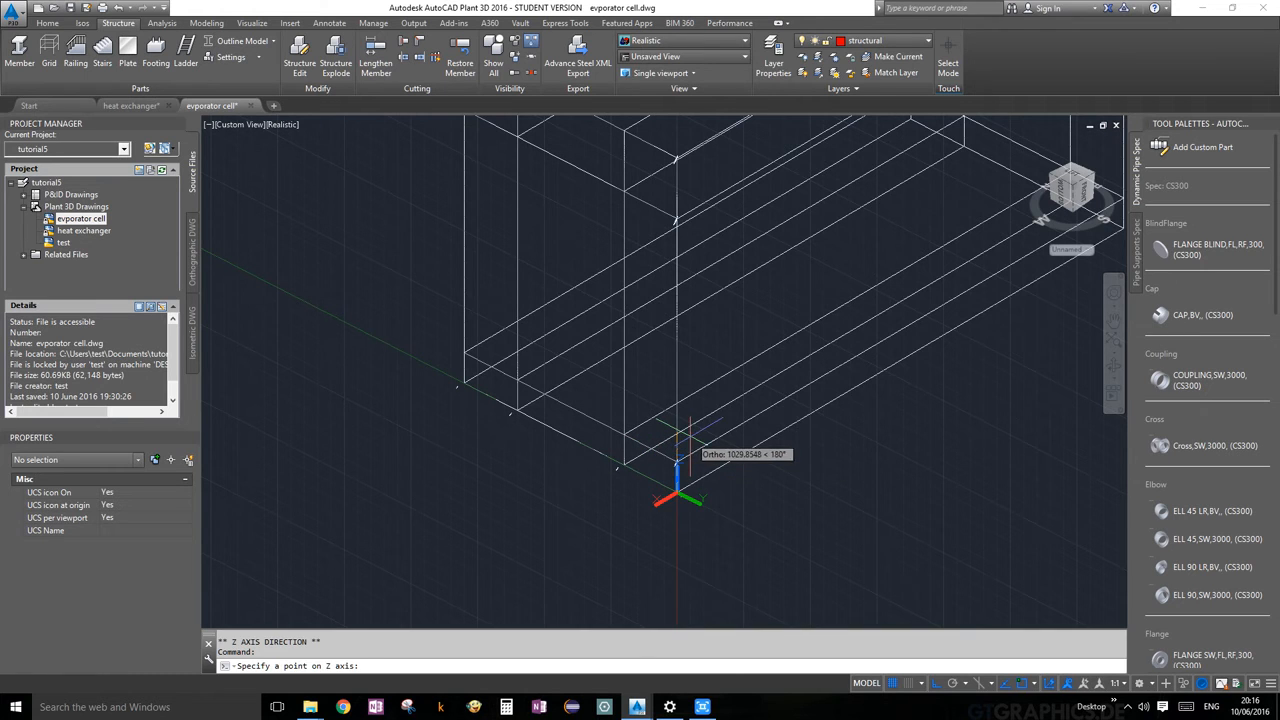
{"action": "left_click", "coordinate": [705, 449]}
{"action": "key", "text": "Escape"}
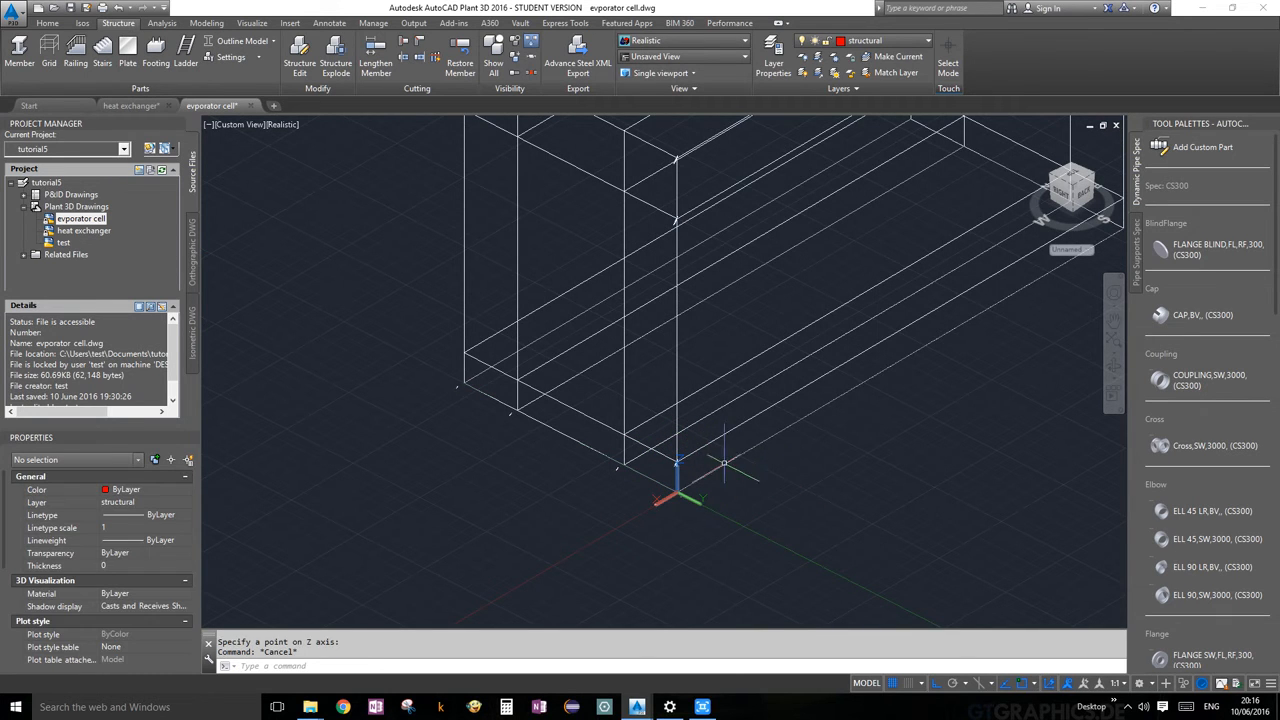
{"action": "scroll", "coordinate": [760, 450], "scroll_direction": "down", "scroll_amount": 2}
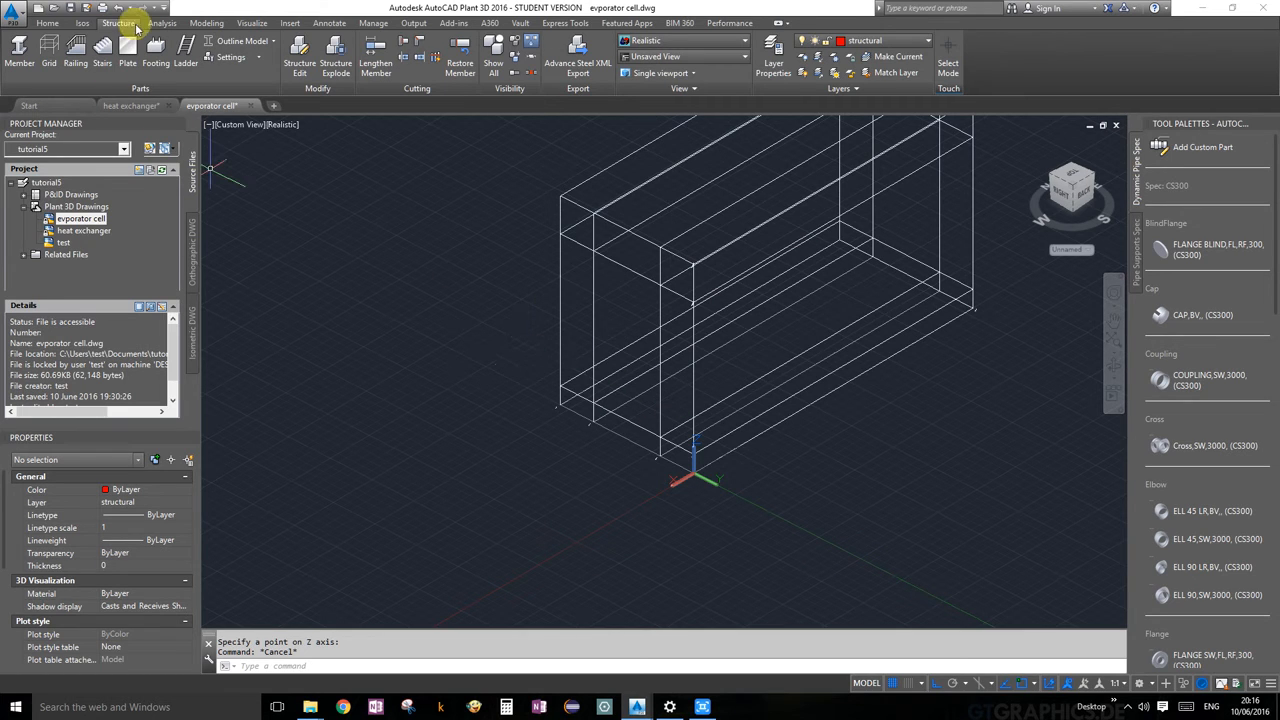
{"action": "left_click", "coordinate": [204, 23]}
{"action": "left_click", "coordinate": [16, 55]}
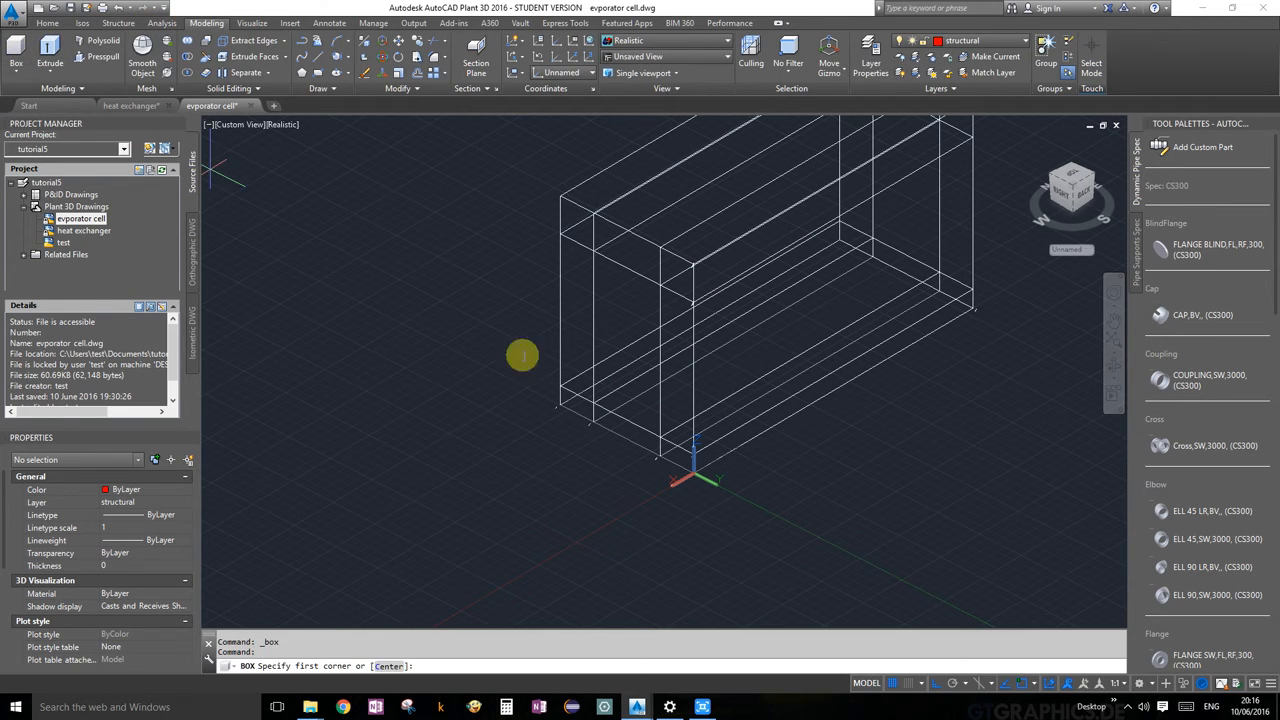
{"action": "scroll", "coordinate": [523, 357], "scroll_direction": "up", "scroll_amount": 2}
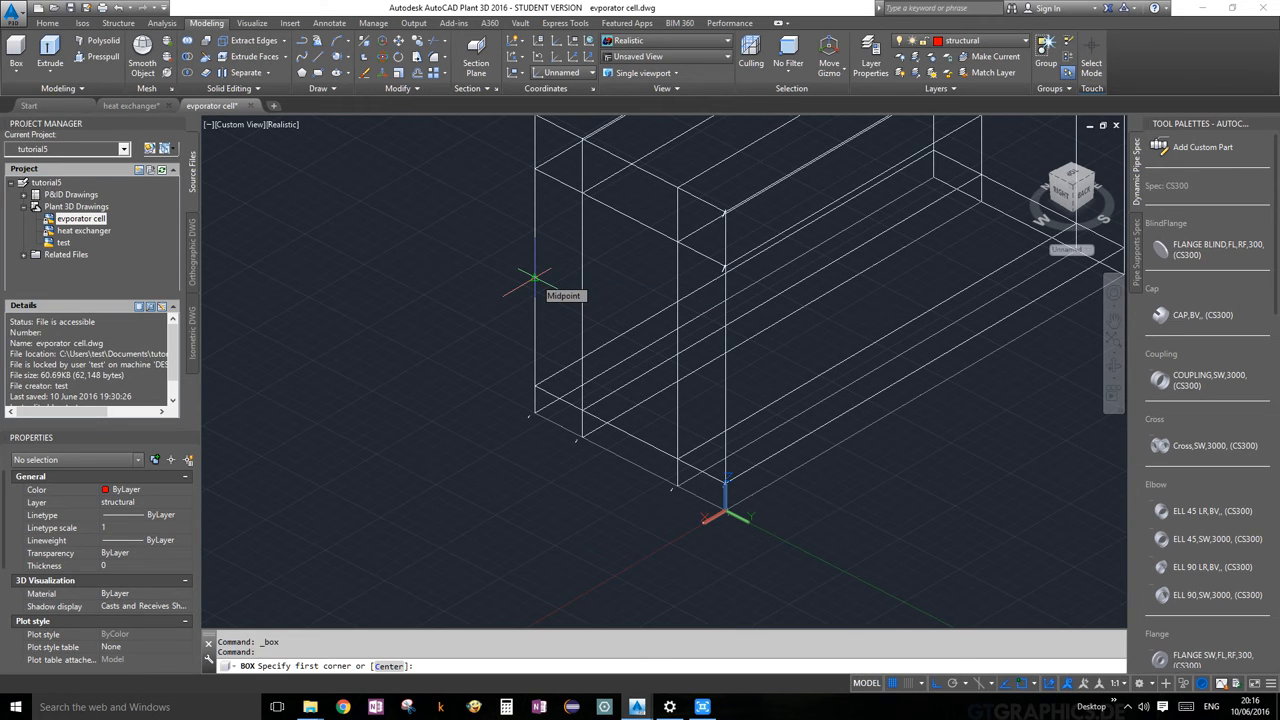
{"action": "left_click", "coordinate": [536, 278]}
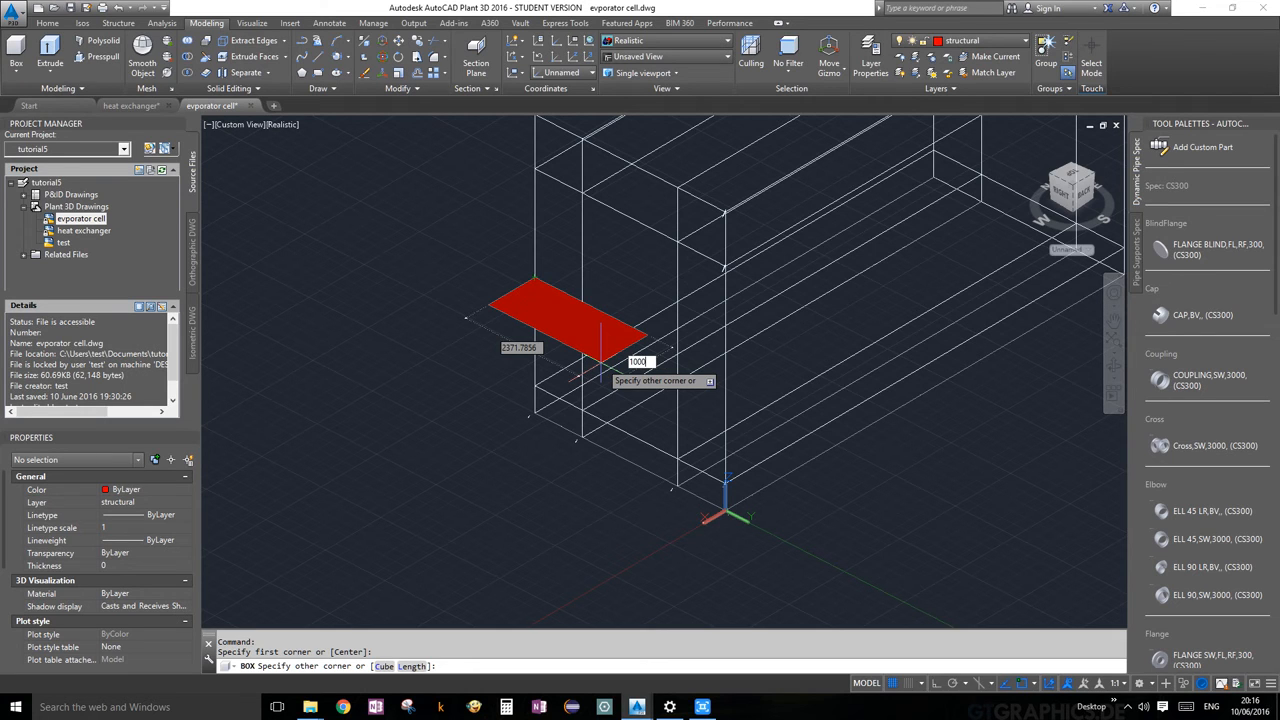
{"action": "key", "text": "Return"}
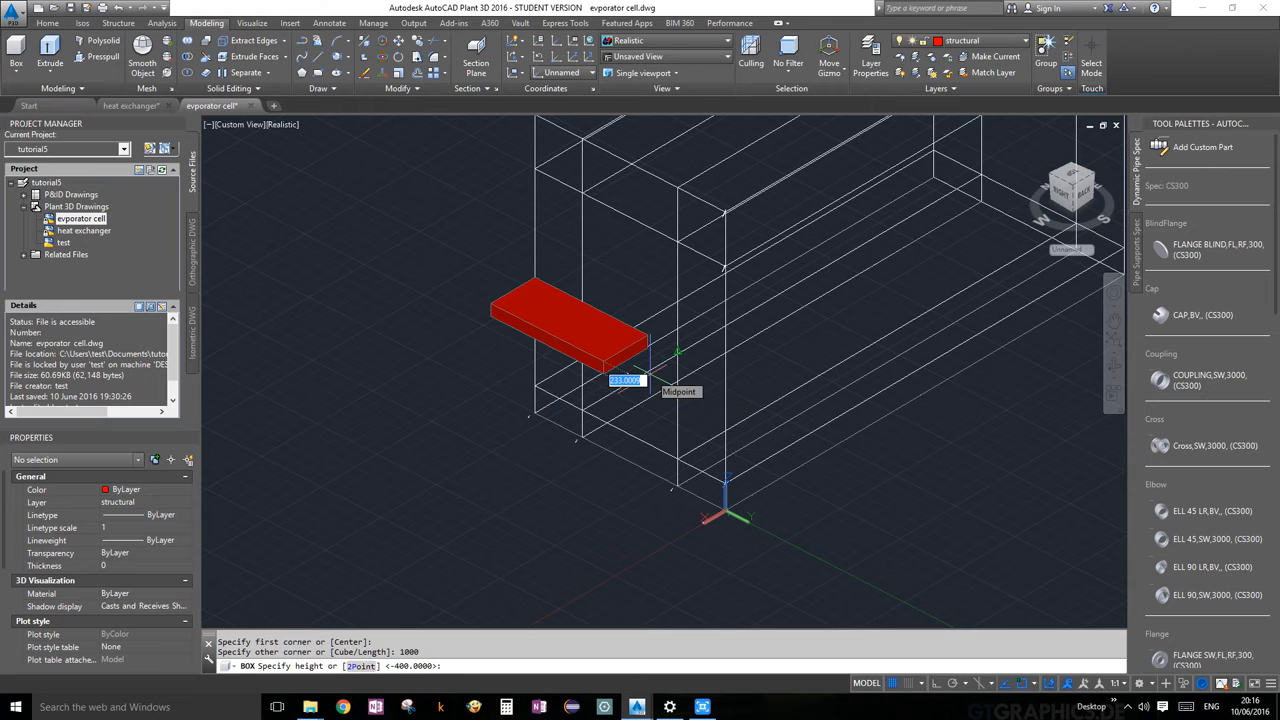
{"action": "key", "text": "Escape"}
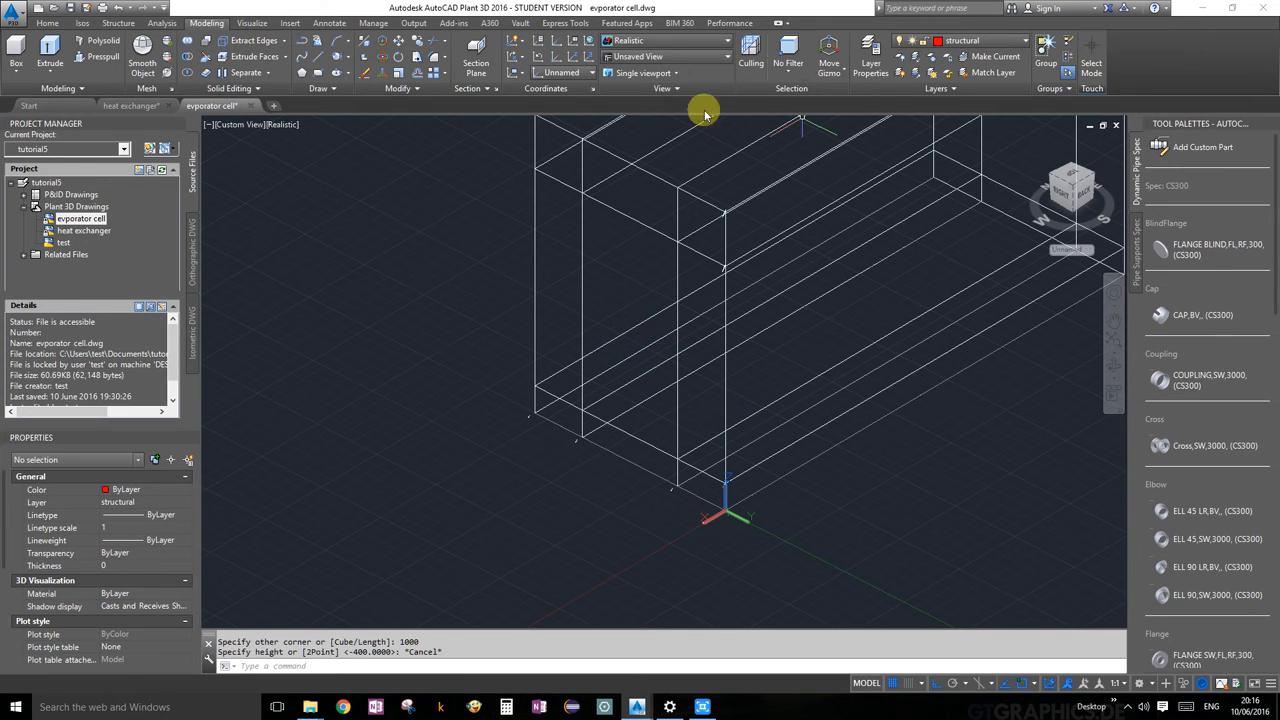
Draw a 1000 long line outward along the X axis from the midpoint of the grid's vertical corner edge above the UCS origin.
{"action": "left_click", "coordinate": [316, 44]}
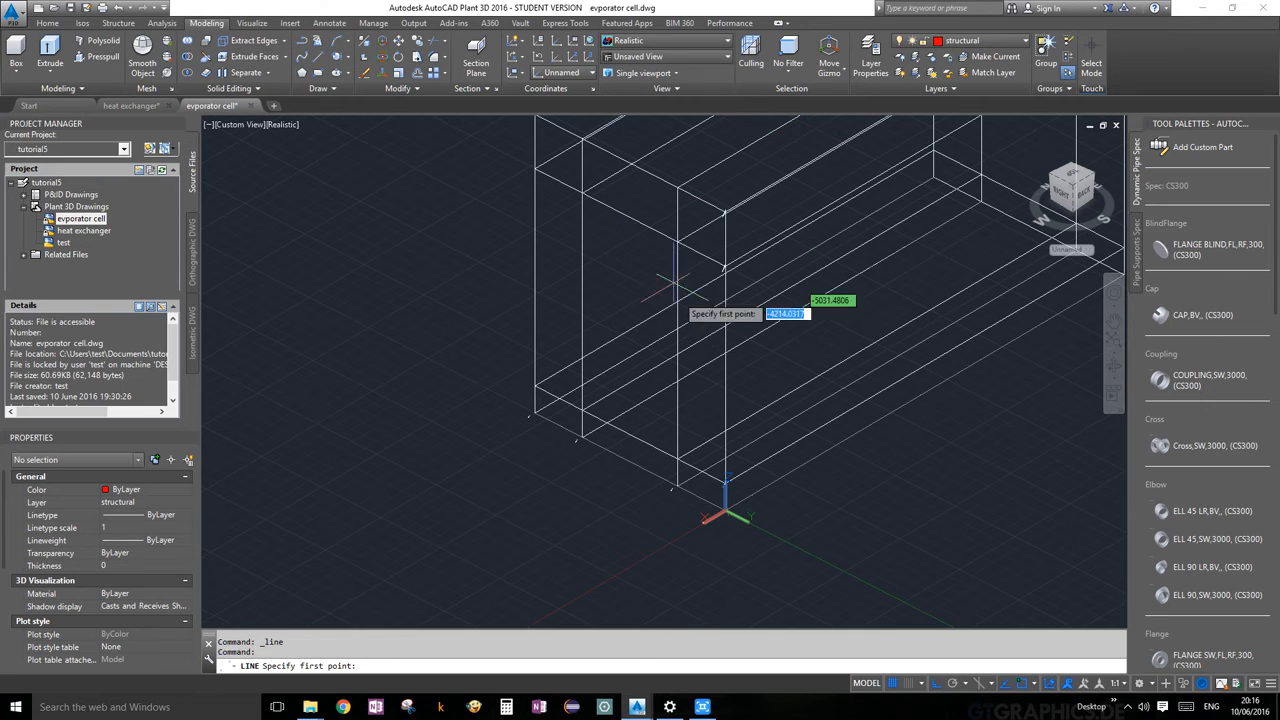
{"action": "left_click", "coordinate": [725, 376]}
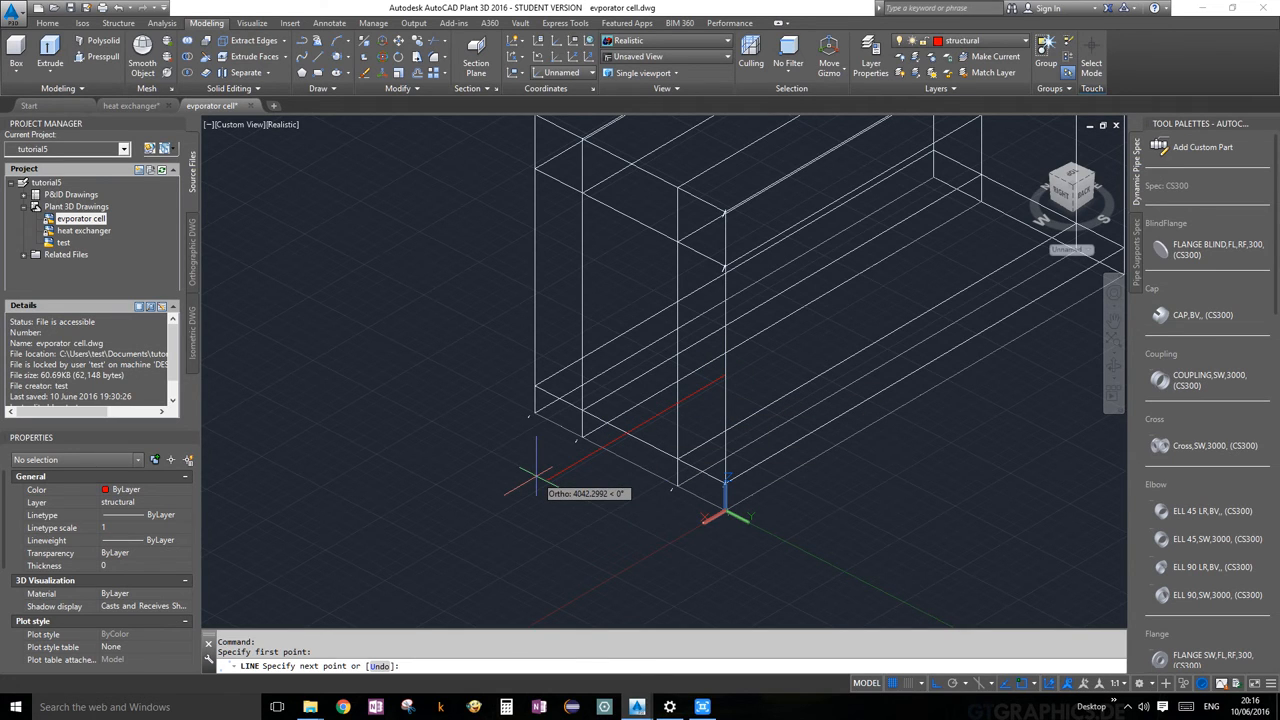
{"action": "type", "text": "1000"}
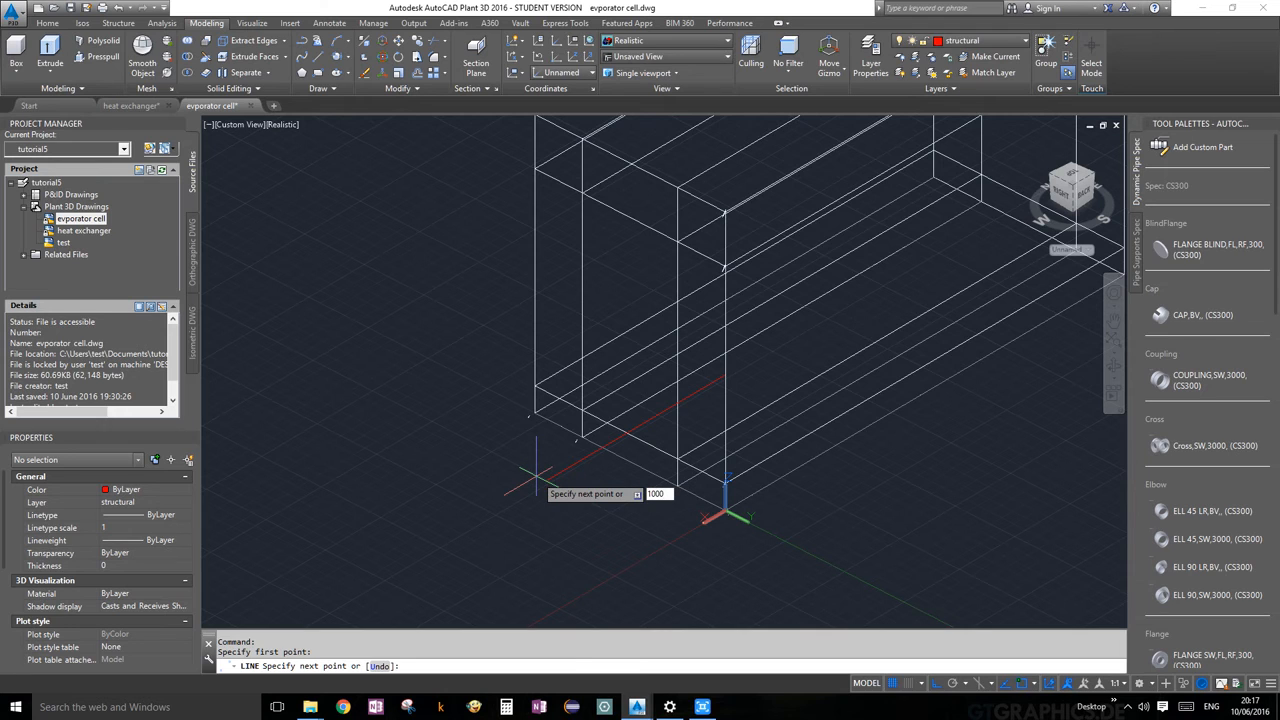
{"action": "key", "text": "Return"}
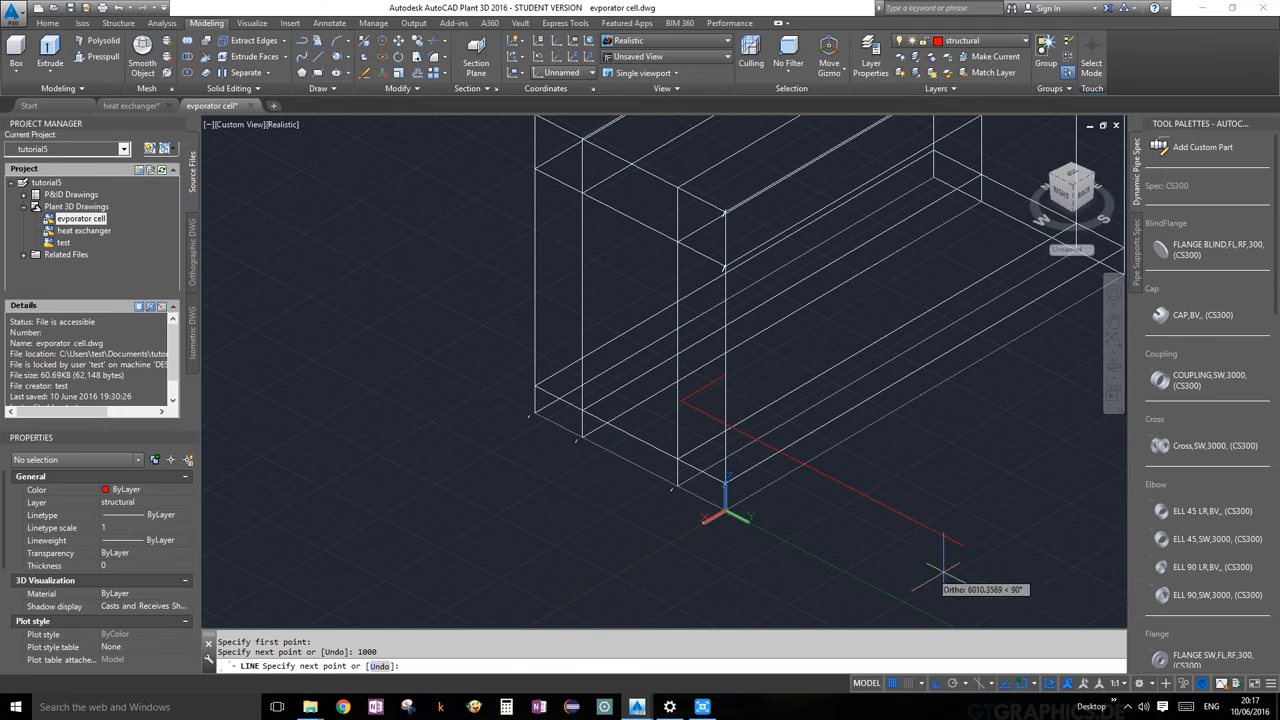
{"action": "key", "text": "Escape"}
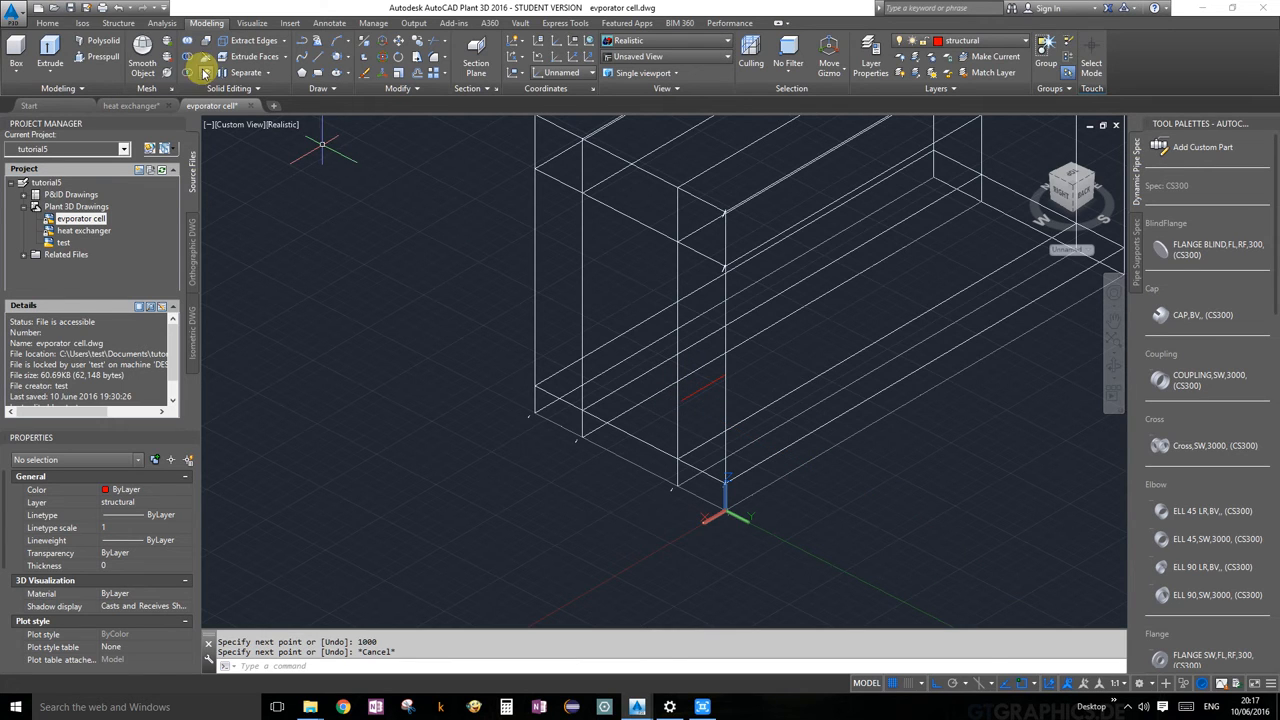
Create a box of height 10 from the line's outer end to the midpoint of the opposite vertical grid edge.
{"action": "left_click", "coordinate": [20, 56]}
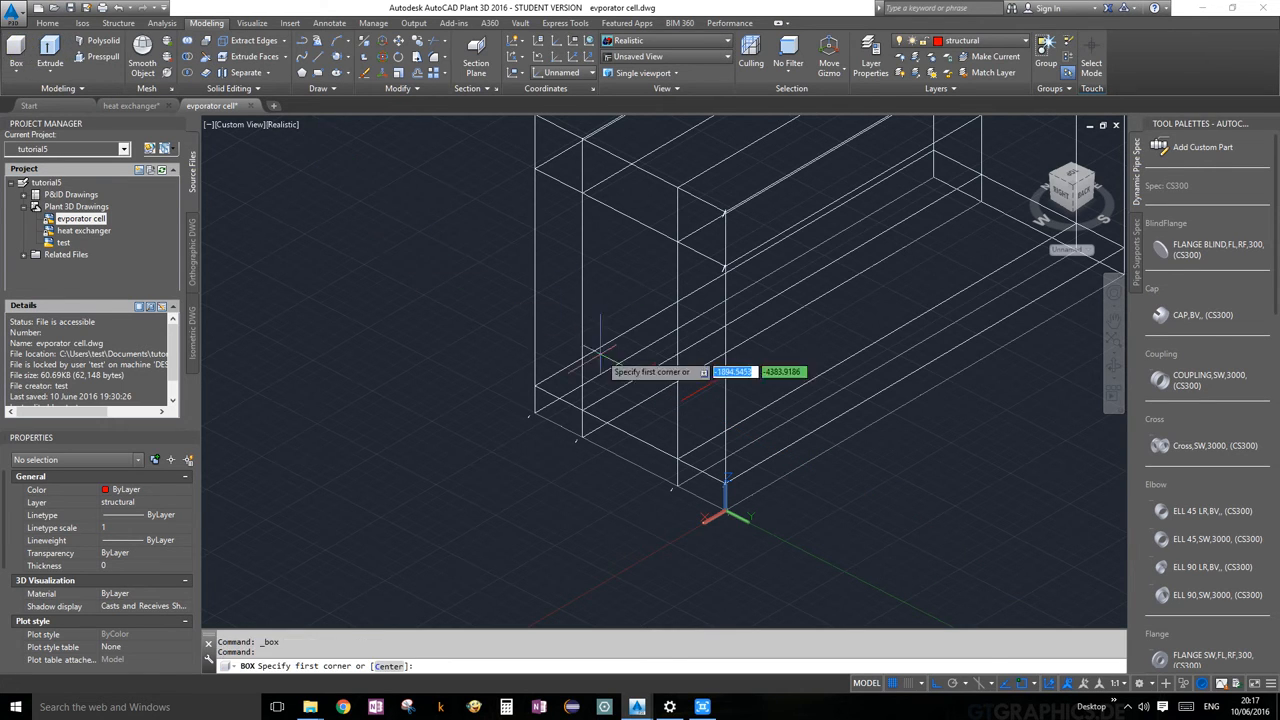
{"action": "left_click", "coordinate": [680, 400]}
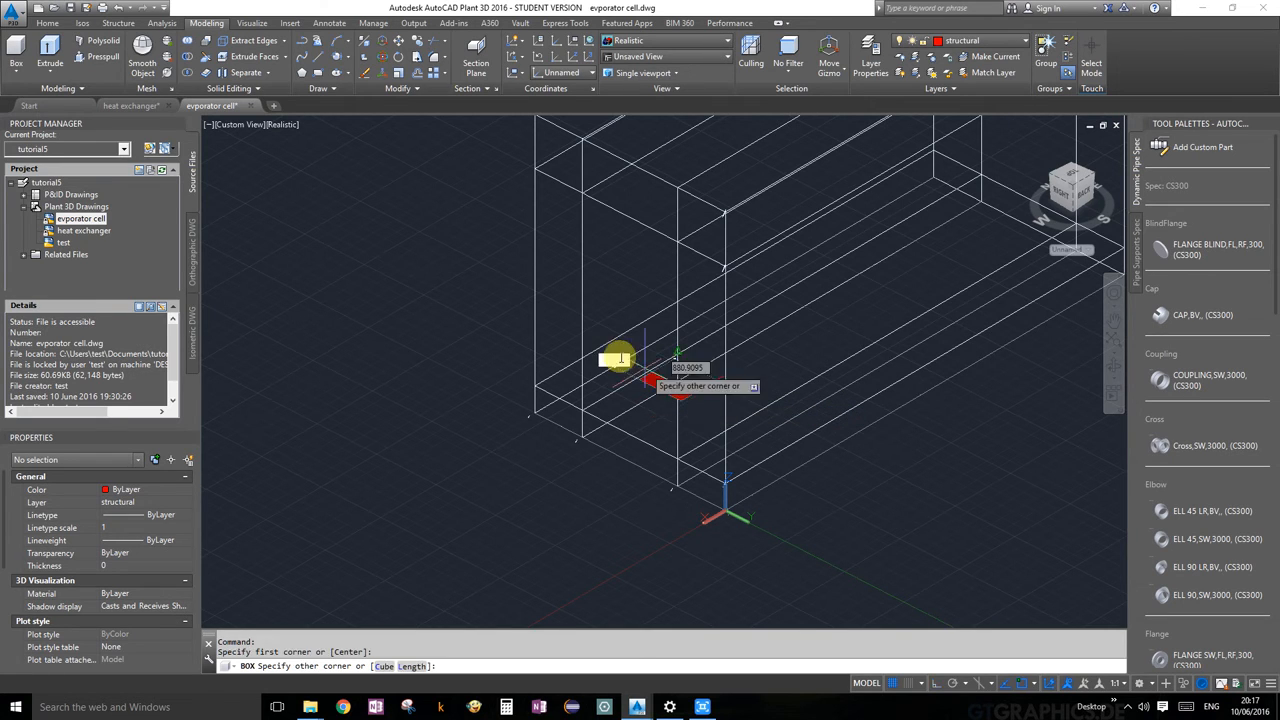
{"action": "left_click", "coordinate": [535, 277]}
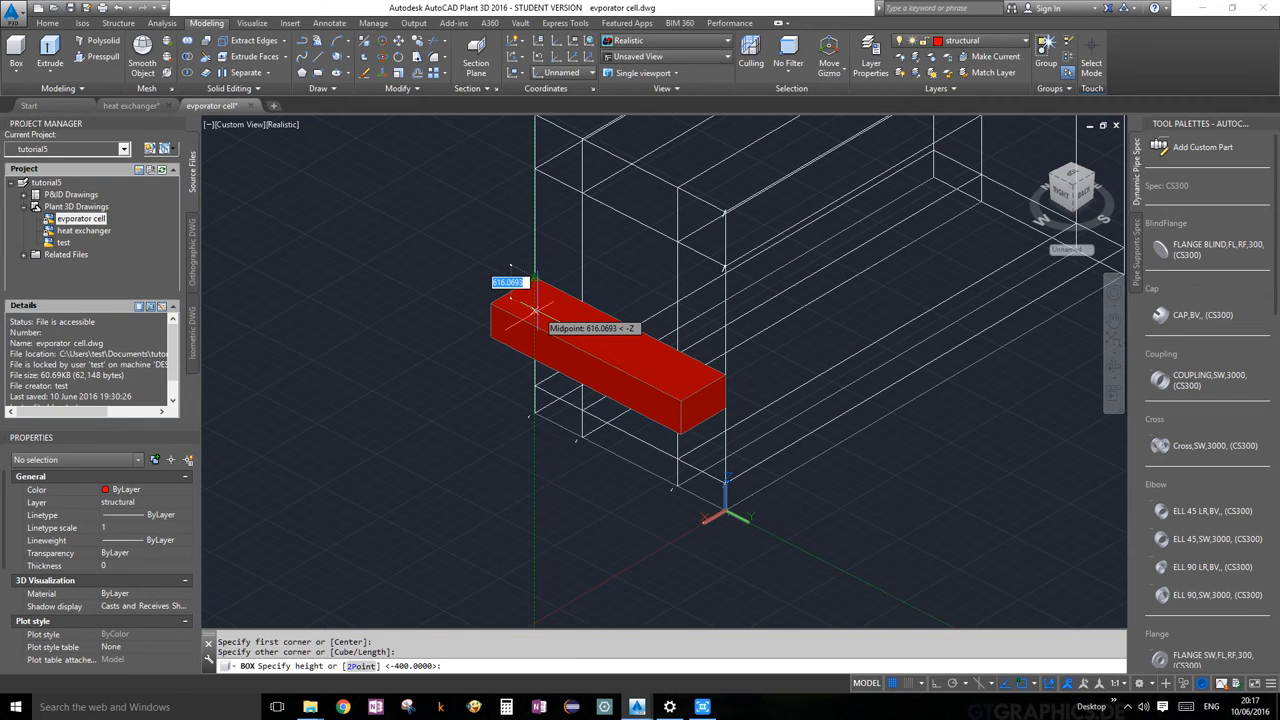
{"action": "type", "text": "10"}
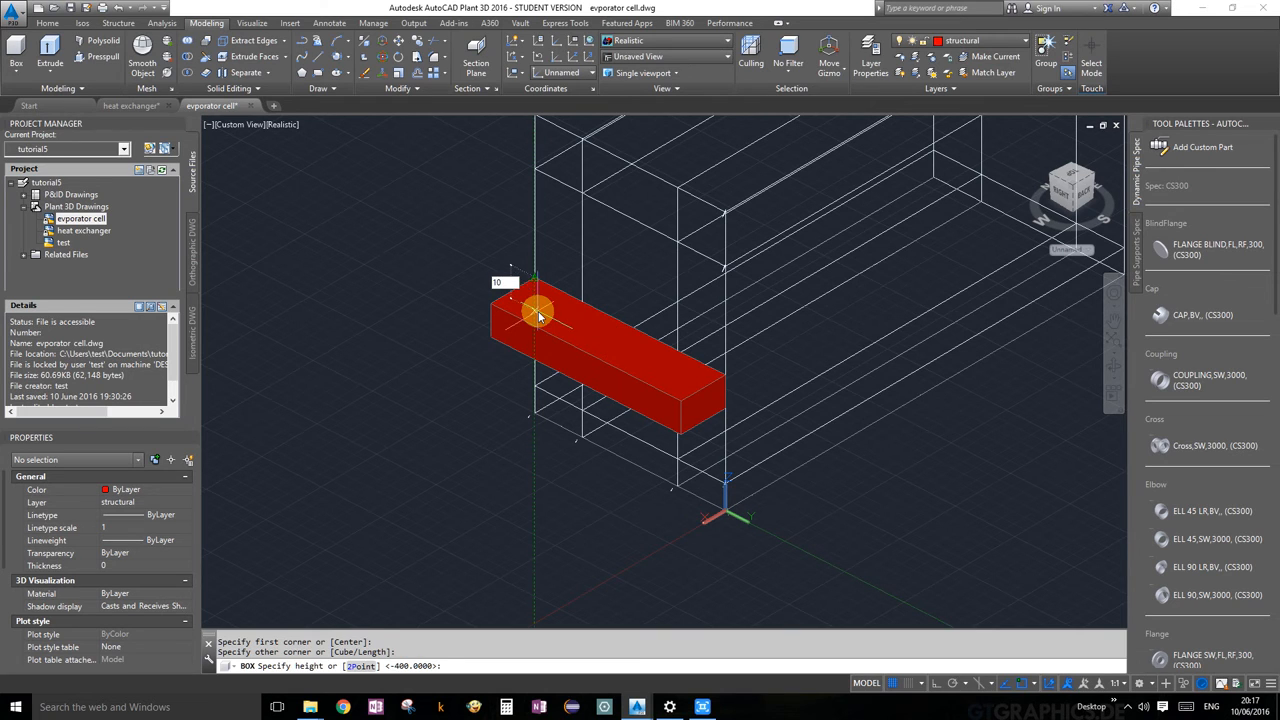
{"action": "key", "text": "Return"}
{"action": "scroll", "coordinate": [1003, 530], "scroll_direction": "down", "scroll_amount": 2}
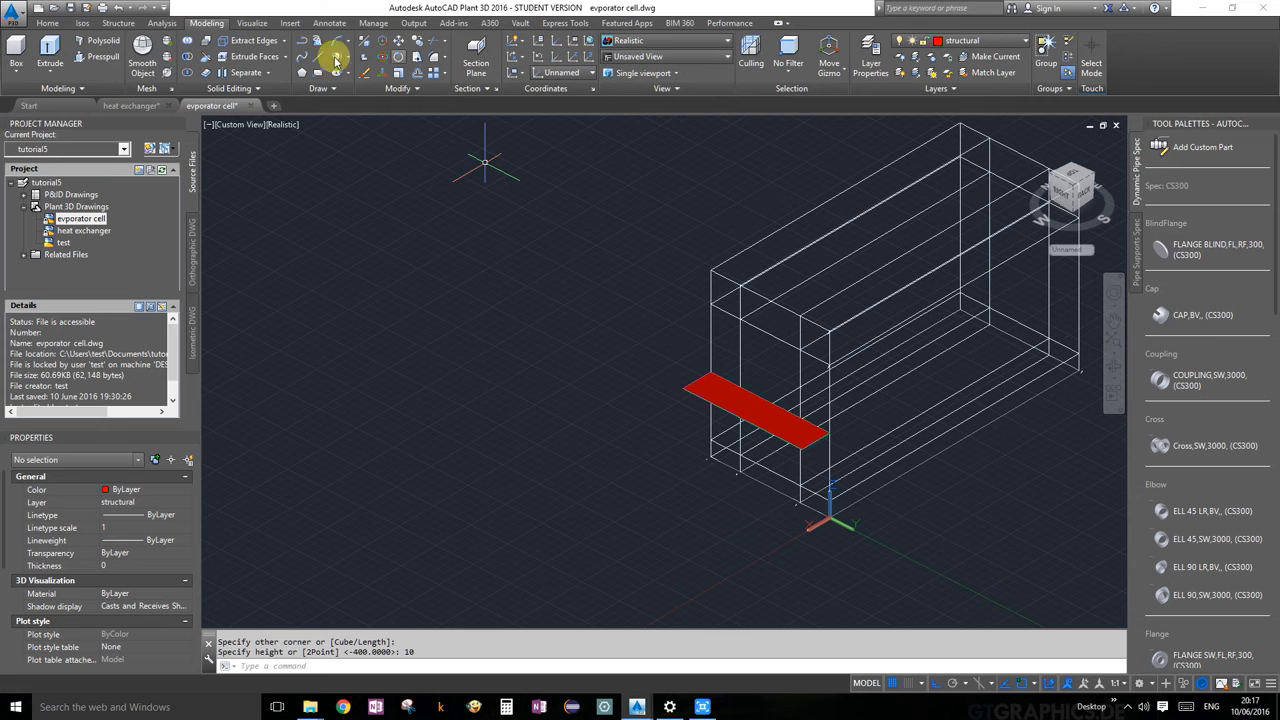
Show all hidden parts again and inspect the new thin plate on the evaporator cell's end.
{"action": "left_click", "coordinate": [116, 22]}
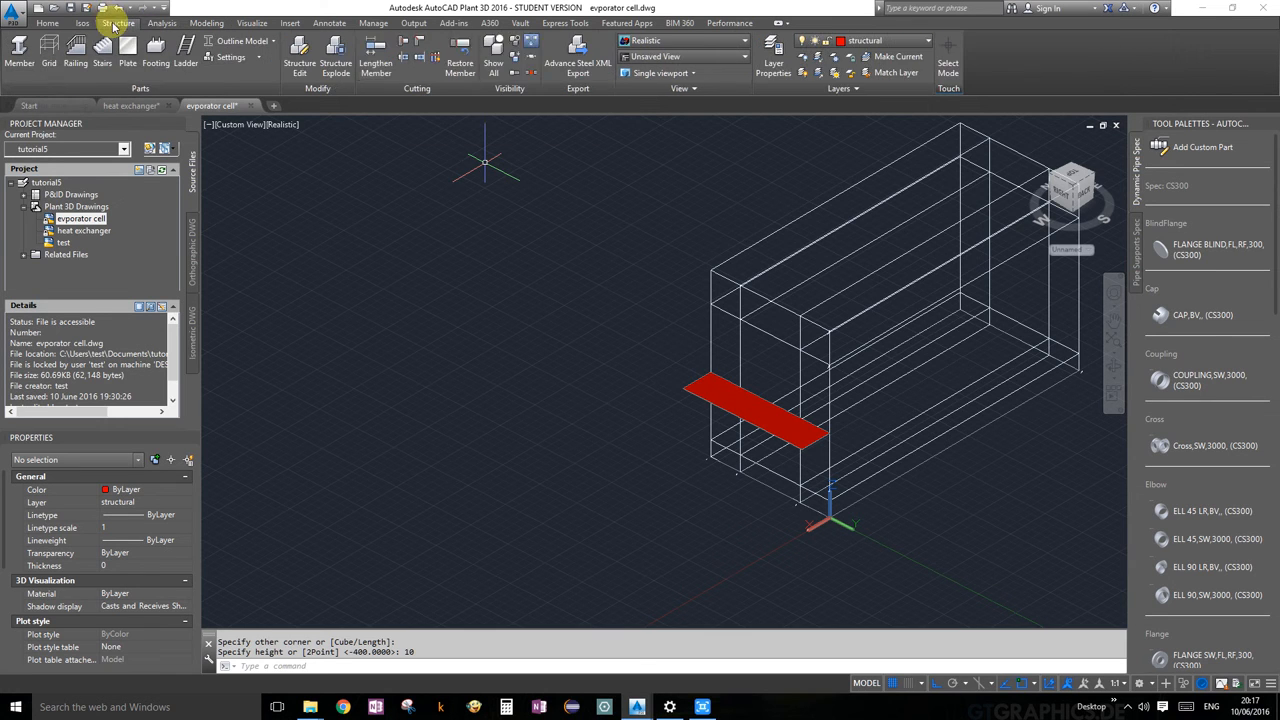
{"action": "left_click", "coordinate": [493, 55]}
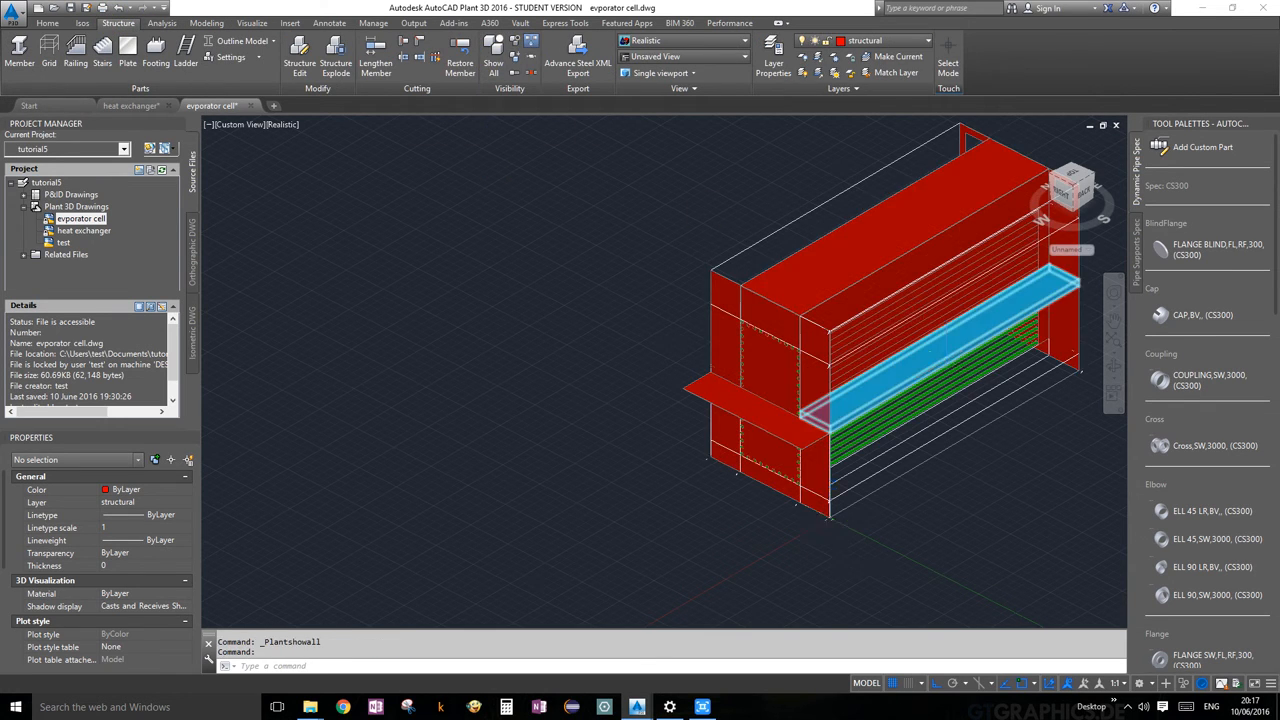
{"action": "scroll", "coordinate": [944, 363], "scroll_direction": "down", "scroll_amount": 4}
{"action": "middle_click_drag", "start_coordinate": [944, 363], "coordinate": [807, 383]}
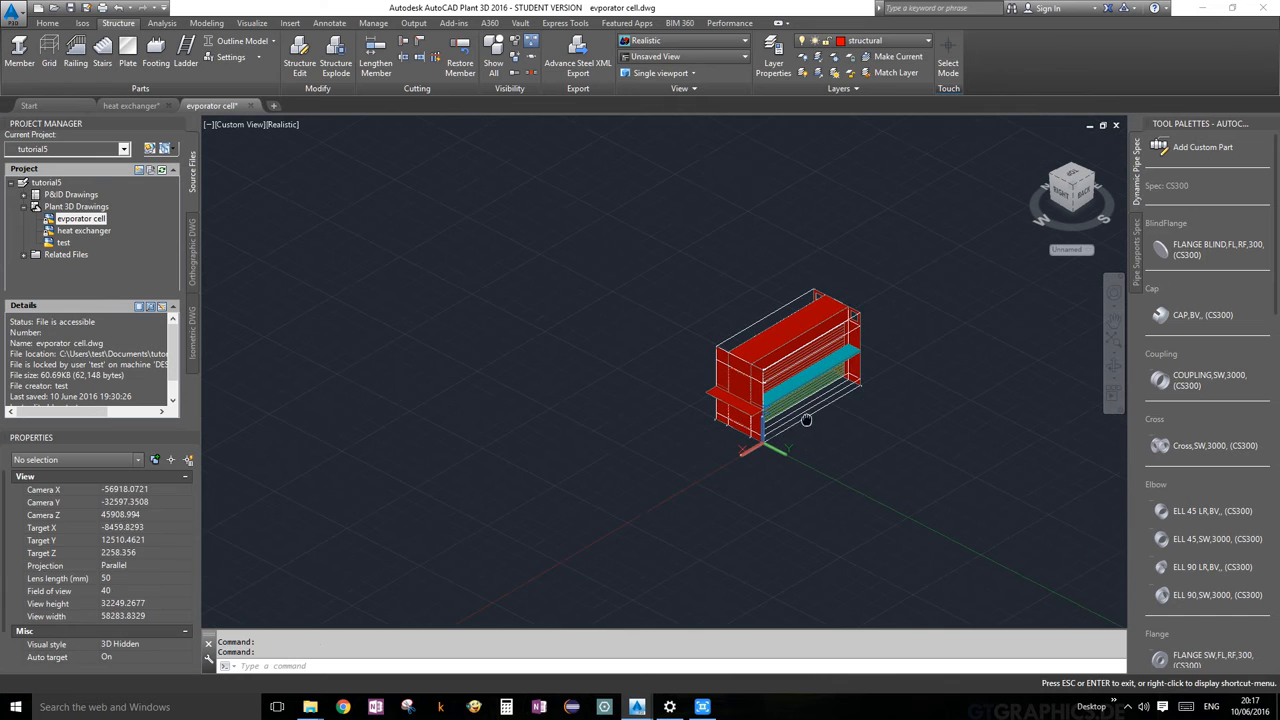
{"action": "left_click", "coordinate": [1110, 365]}
{"action": "middle_click_drag", "start_coordinate": [885, 371], "coordinate": [815, 384], "text": "shift"}
{"action": "scroll", "coordinate": [807, 388], "scroll_direction": "up", "scroll_amount": 5}
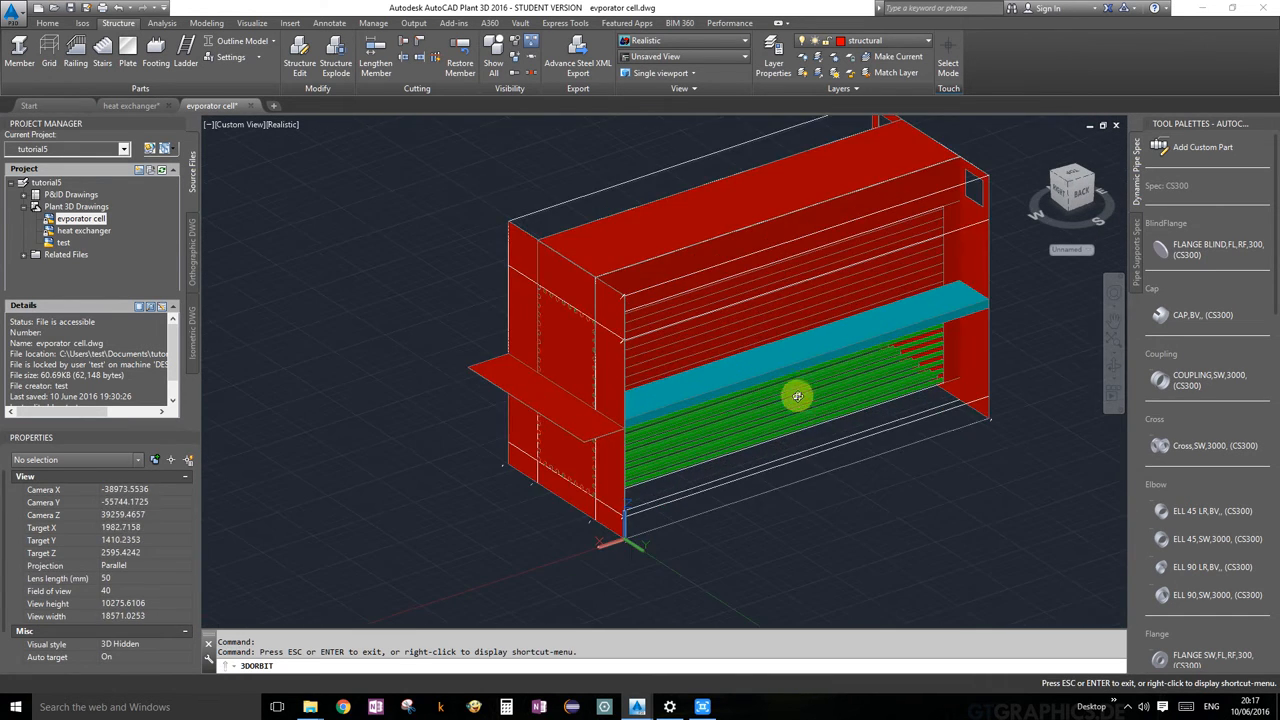
{"action": "left_click_drag", "start_coordinate": [797, 396], "coordinate": [740, 406]}
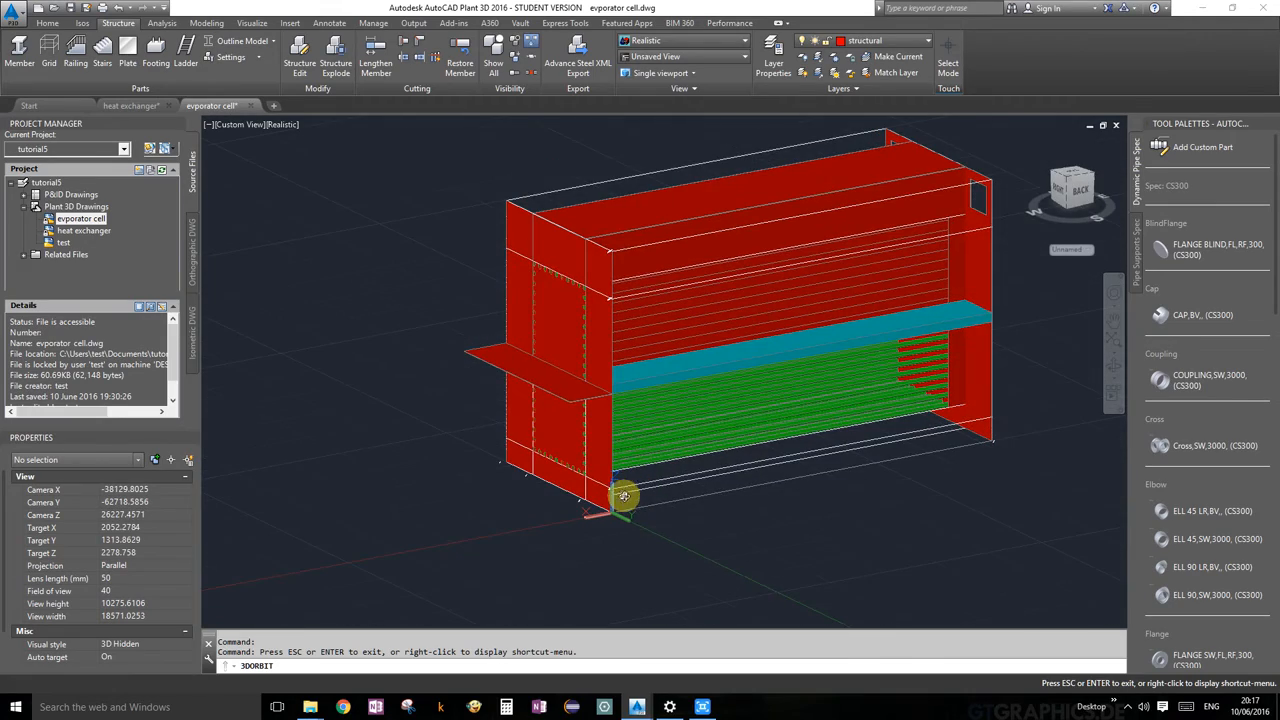
{"action": "left_click_drag", "start_coordinate": [997, 424], "coordinate": [503, 216]}
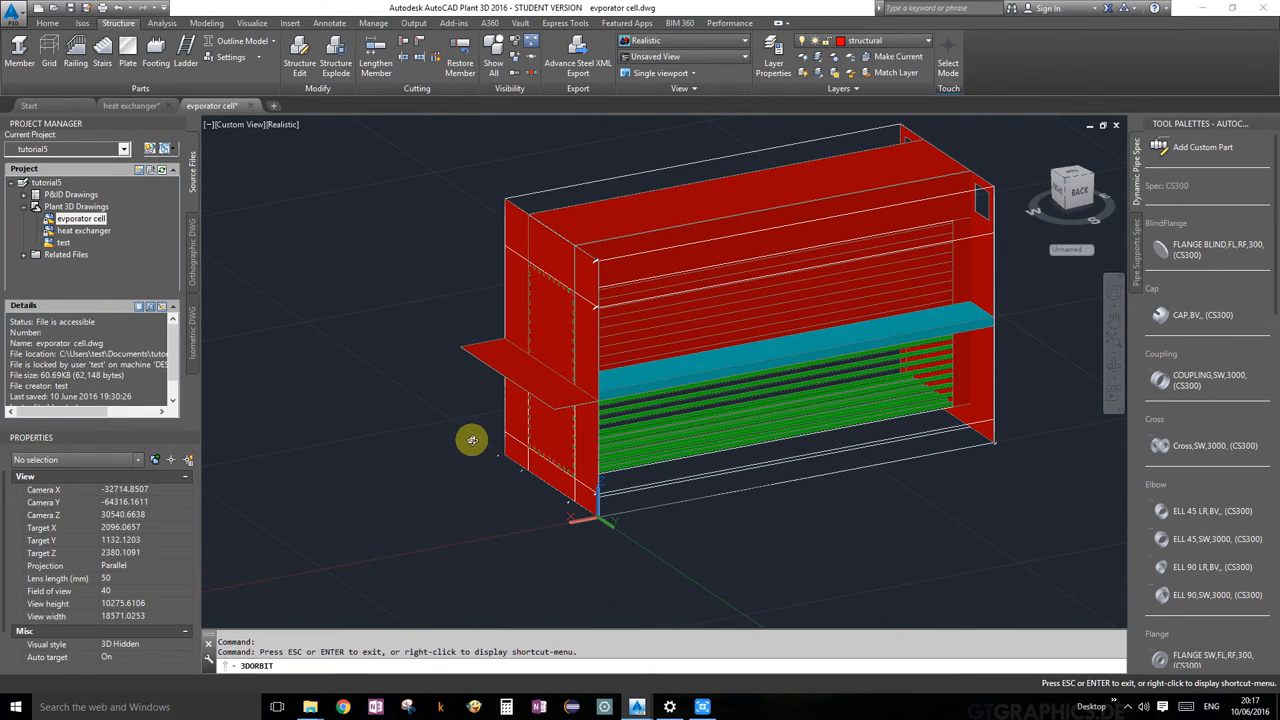
{"action": "key", "text": "Escape"}
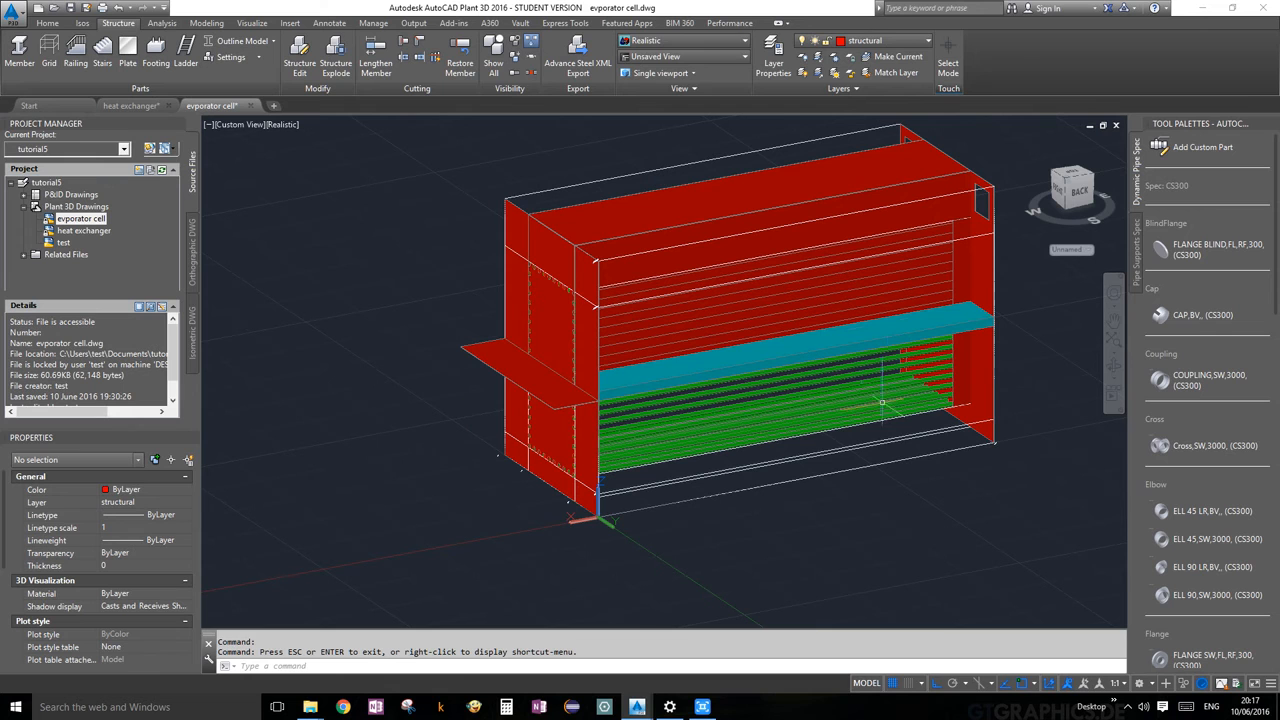
Isolate the structural grid so all other parts of the evaporator cell are hidden.
{"action": "left_click", "coordinate": [793, 145]}
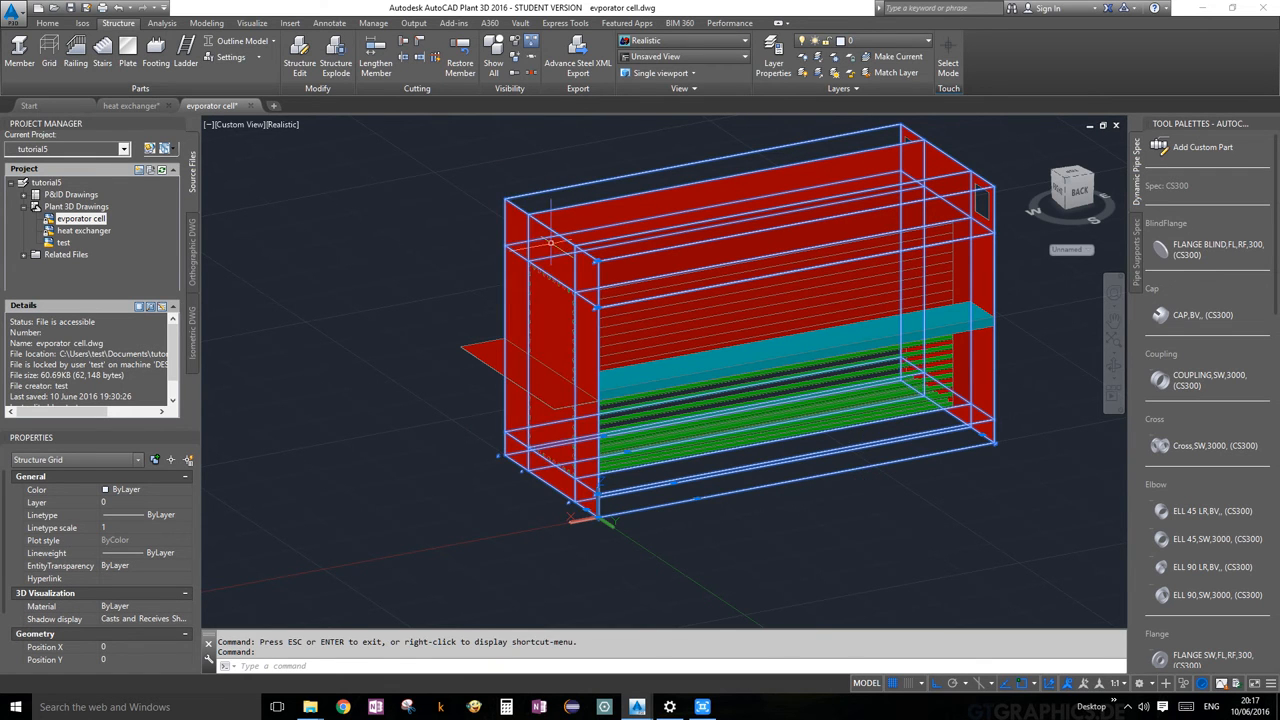
{"action": "left_click", "coordinate": [514, 57]}
{"action": "scroll", "coordinate": [814, 286], "scroll_direction": "down", "scroll_amount": 2}
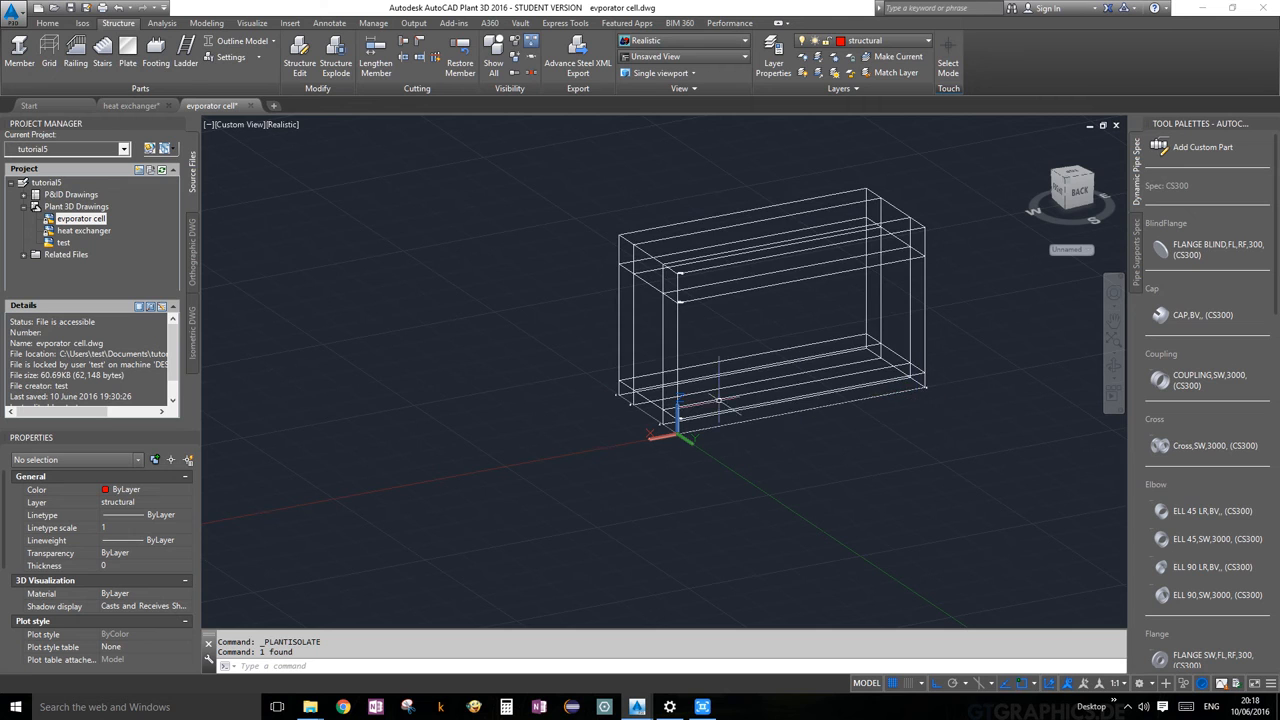
Create a 10 high box as the base plate, from the UCS origin to the diagonally opposite bottom corner of the grid.
{"action": "left_click", "coordinate": [195, 24]}
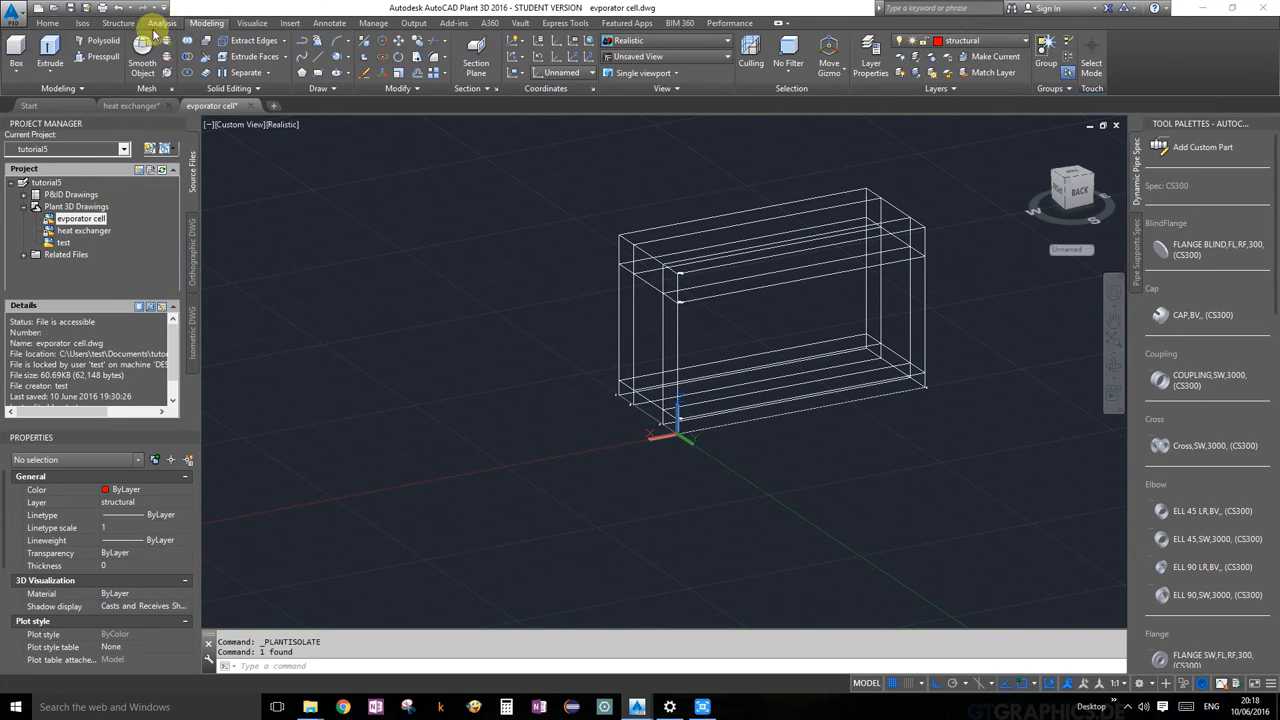
{"action": "left_click", "coordinate": [16, 55]}
{"action": "scroll", "coordinate": [762, 350], "scroll_direction": "up", "scroll_amount": 5}
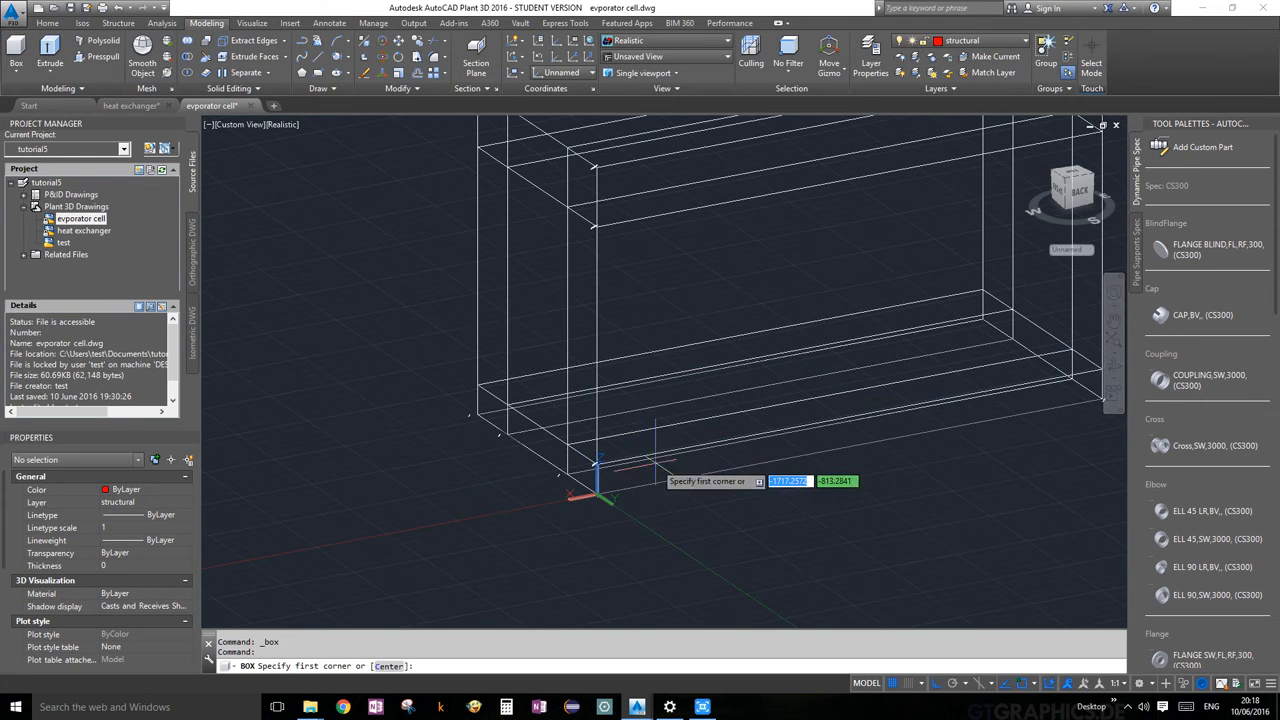
{"action": "left_click", "coordinate": [596, 494]}
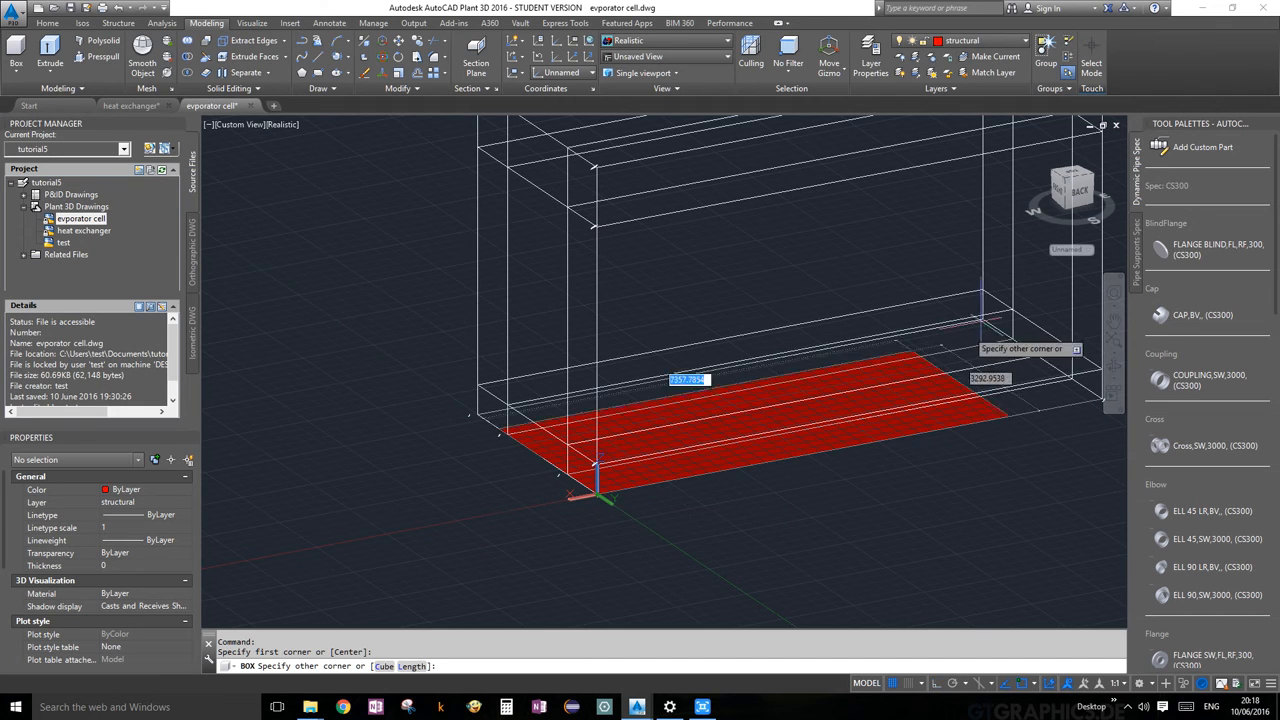
{"action": "scroll", "coordinate": [982, 328], "scroll_direction": "up", "scroll_amount": 5}
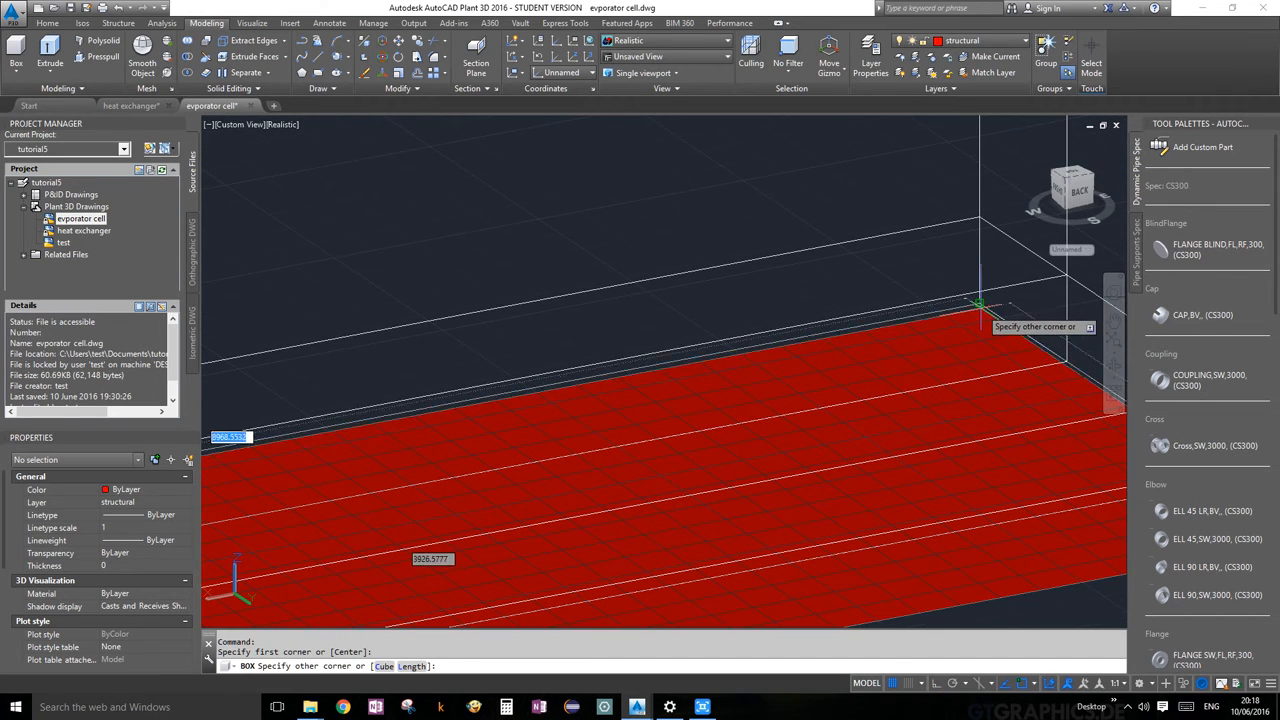
{"action": "left_click", "coordinate": [978, 300]}
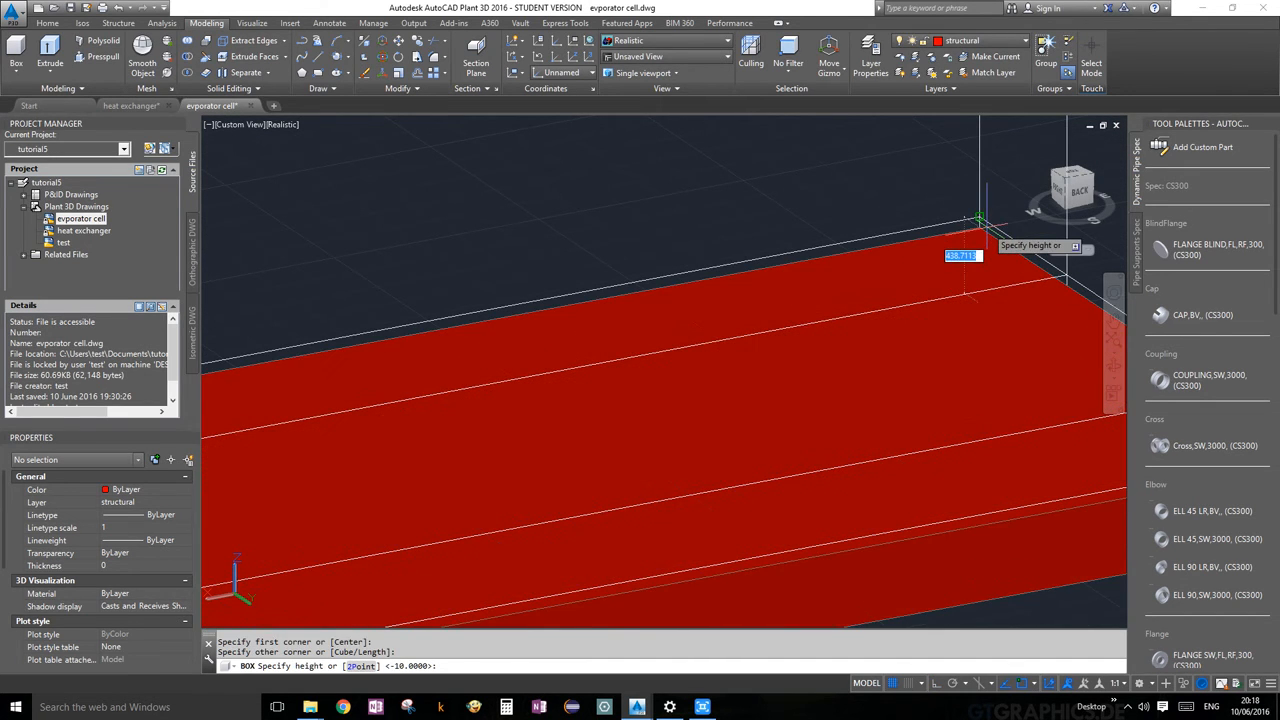
{"action": "type", "text": "1"}
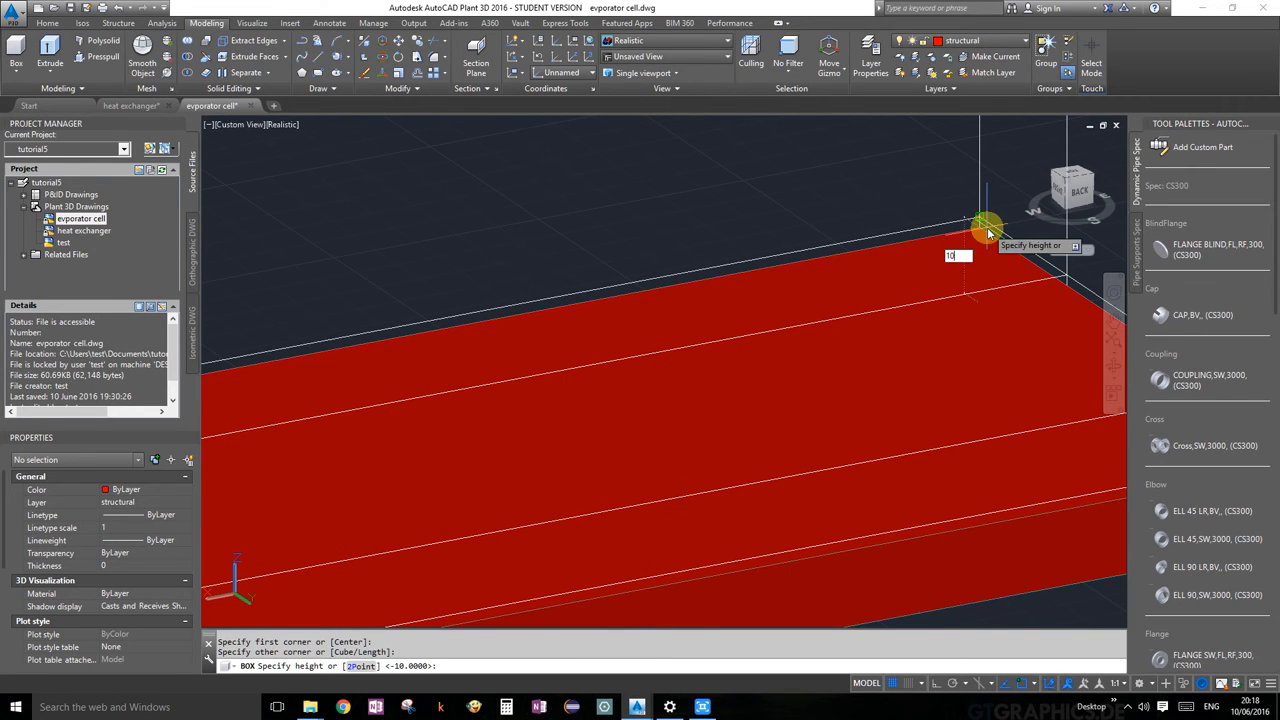
{"action": "type", "text": "0"}
{"action": "key", "text": "Return"}
{"action": "scroll", "coordinate": [985, 226], "scroll_direction": "down", "scroll_amount": 5}
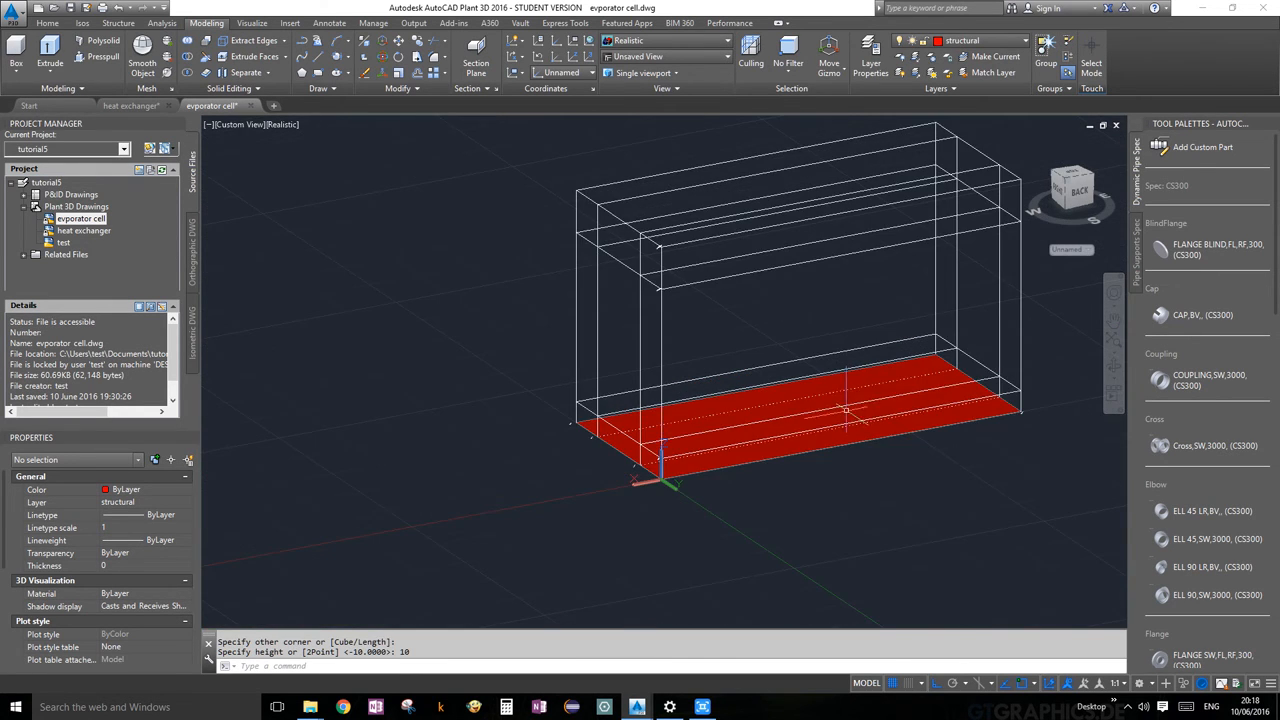
{"action": "scroll", "coordinate": [687, 465], "scroll_direction": "up", "scroll_amount": 4}
{"action": "scroll", "coordinate": [687, 465], "scroll_direction": "down", "scroll_amount": 4}
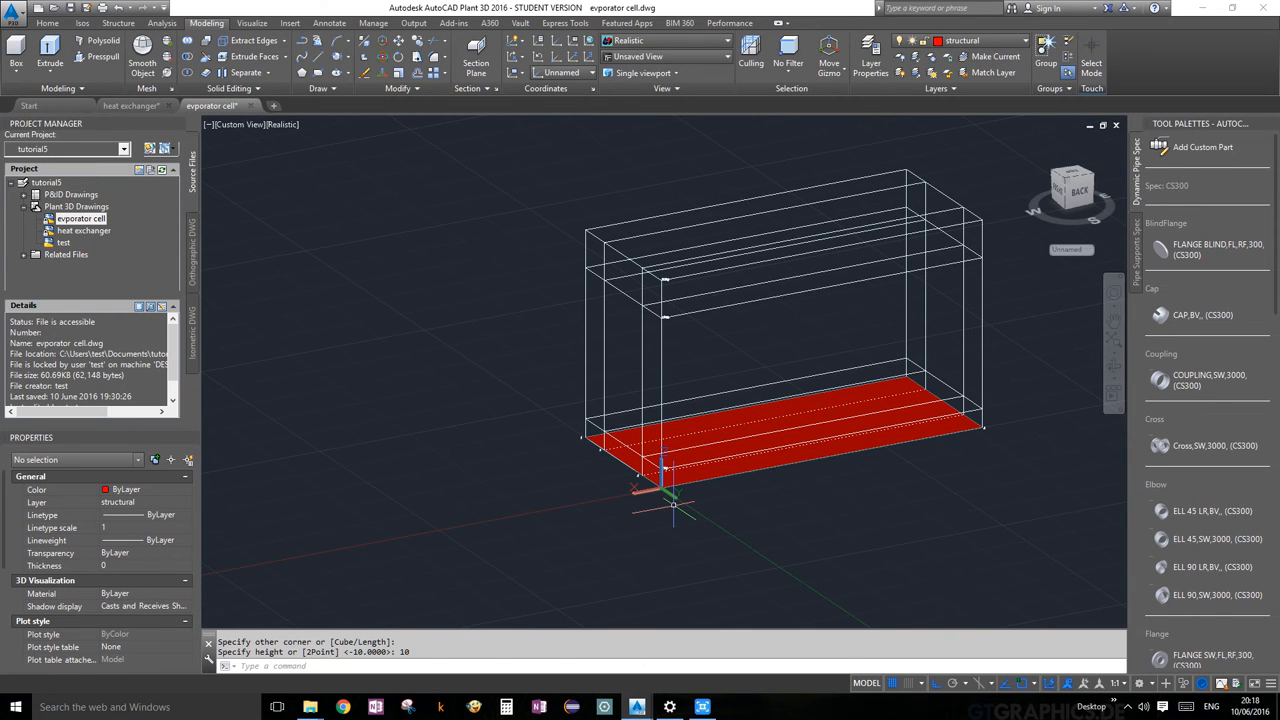
{"action": "scroll", "coordinate": [673, 505], "scroll_direction": "up", "scroll_amount": 4}
{"action": "scroll", "coordinate": [660, 470], "scroll_direction": "down", "scroll_amount": 6}
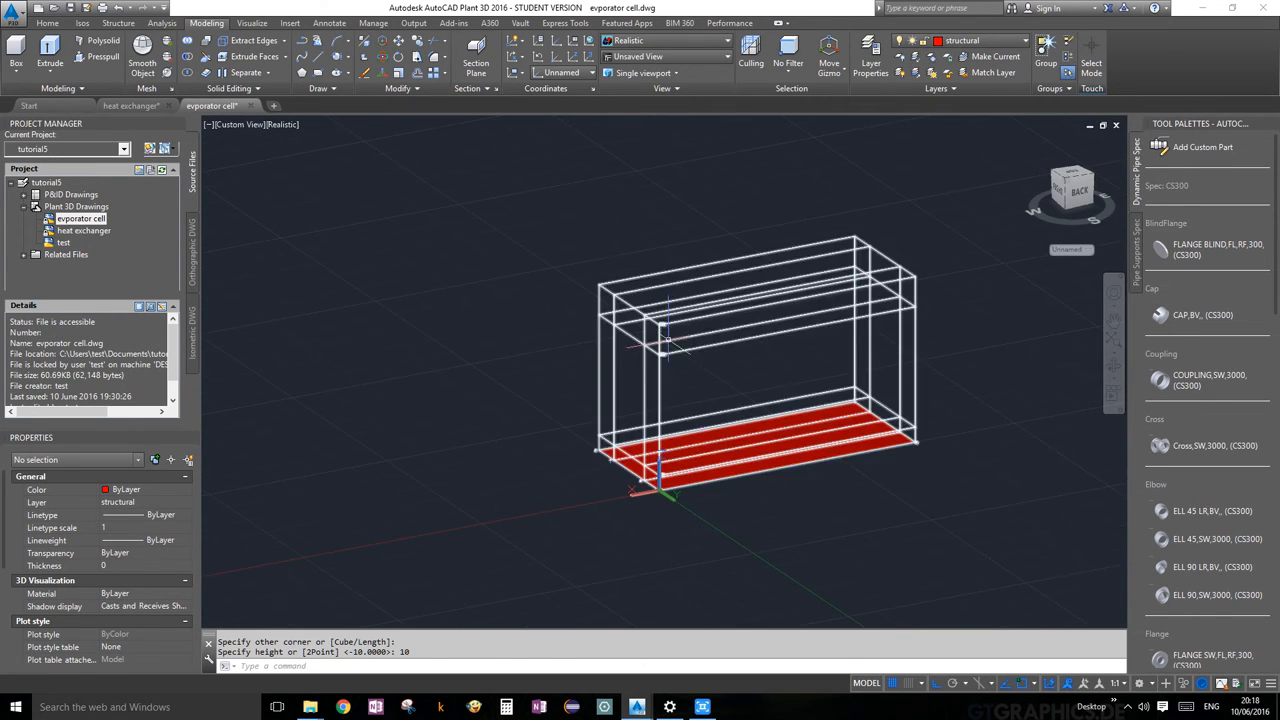
Draw a 1000 long line outward along the X axis from the grid's top end corner farthest from the UCS origin.
{"action": "scroll", "coordinate": [667, 338], "scroll_direction": "up", "scroll_amount": 2}
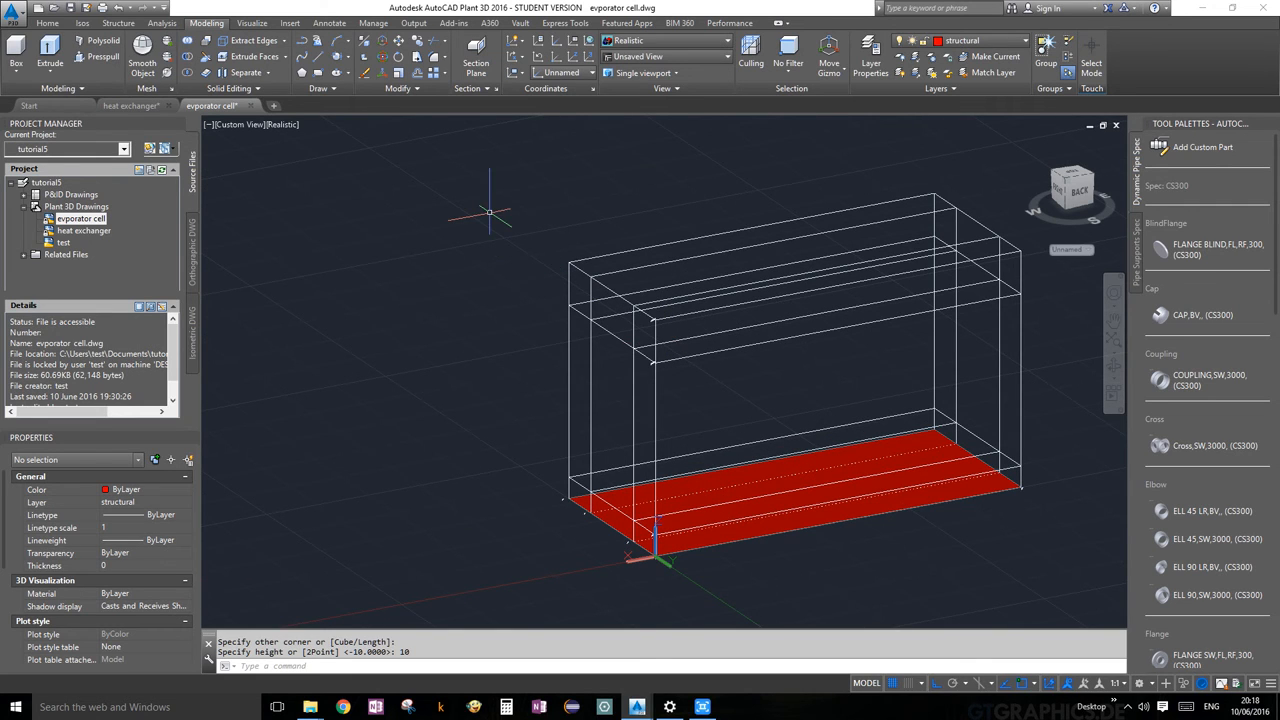
{"action": "type", "text": "LIN"}
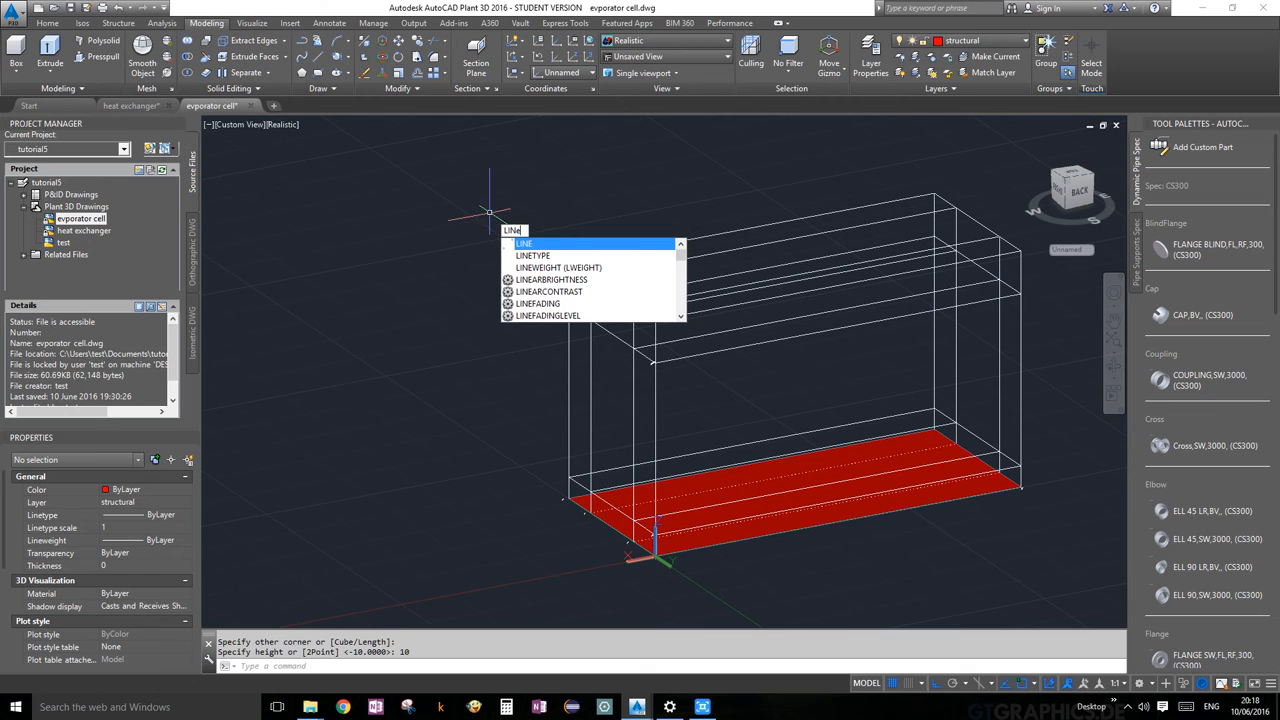
{"action": "type", "text": "e"}
{"action": "key", "text": "Return"}
{"action": "scroll", "coordinate": [545, 232], "scroll_direction": "up", "scroll_amount": 2}
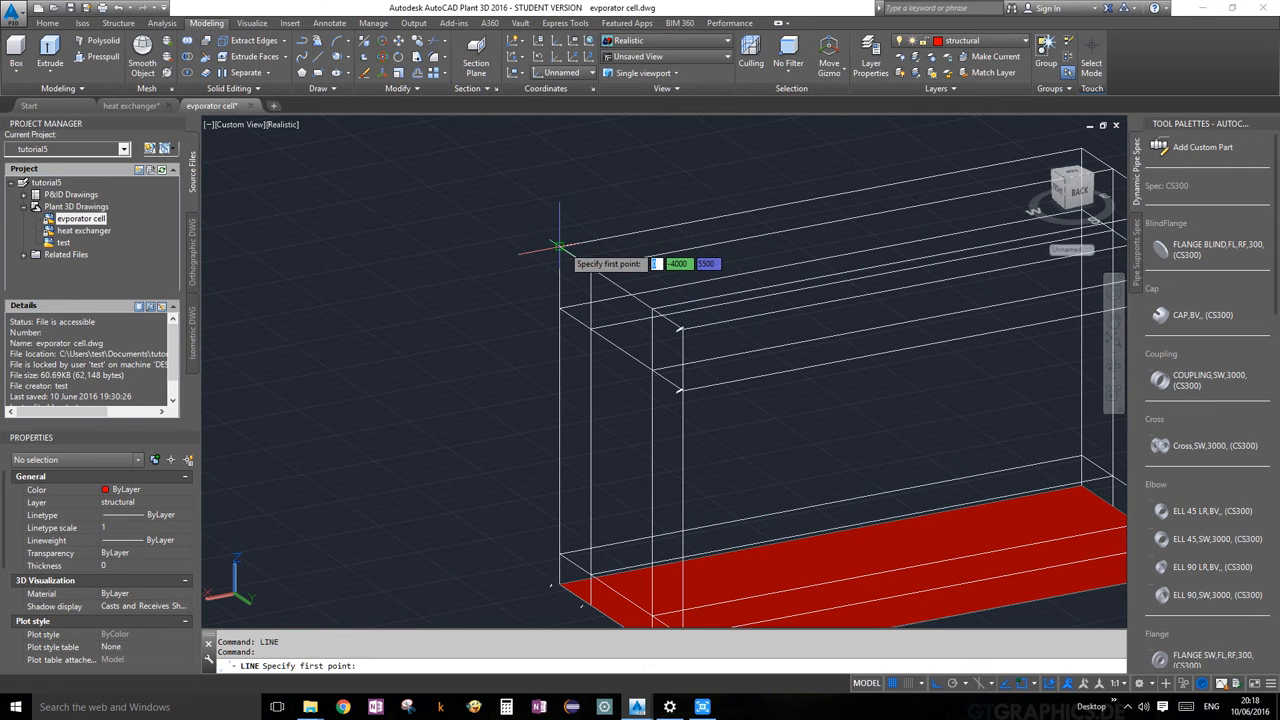
{"action": "left_click", "coordinate": [559, 246]}
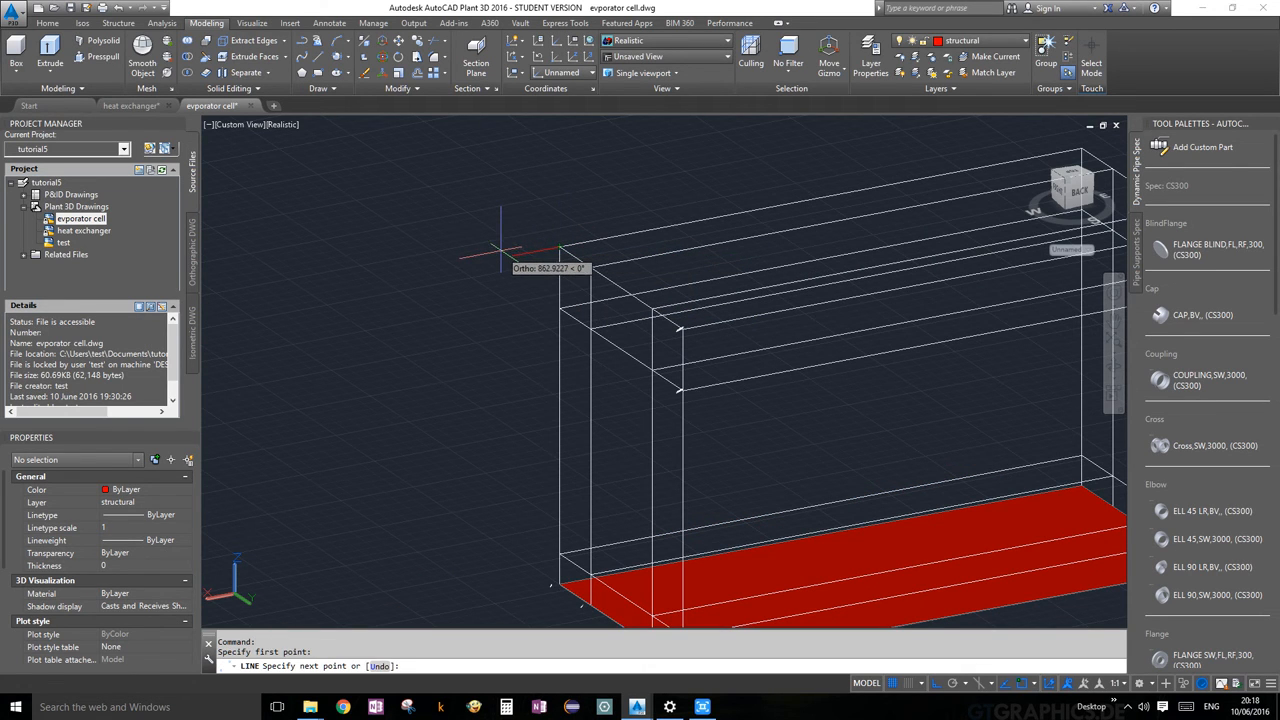
{"action": "type", "text": "100"}
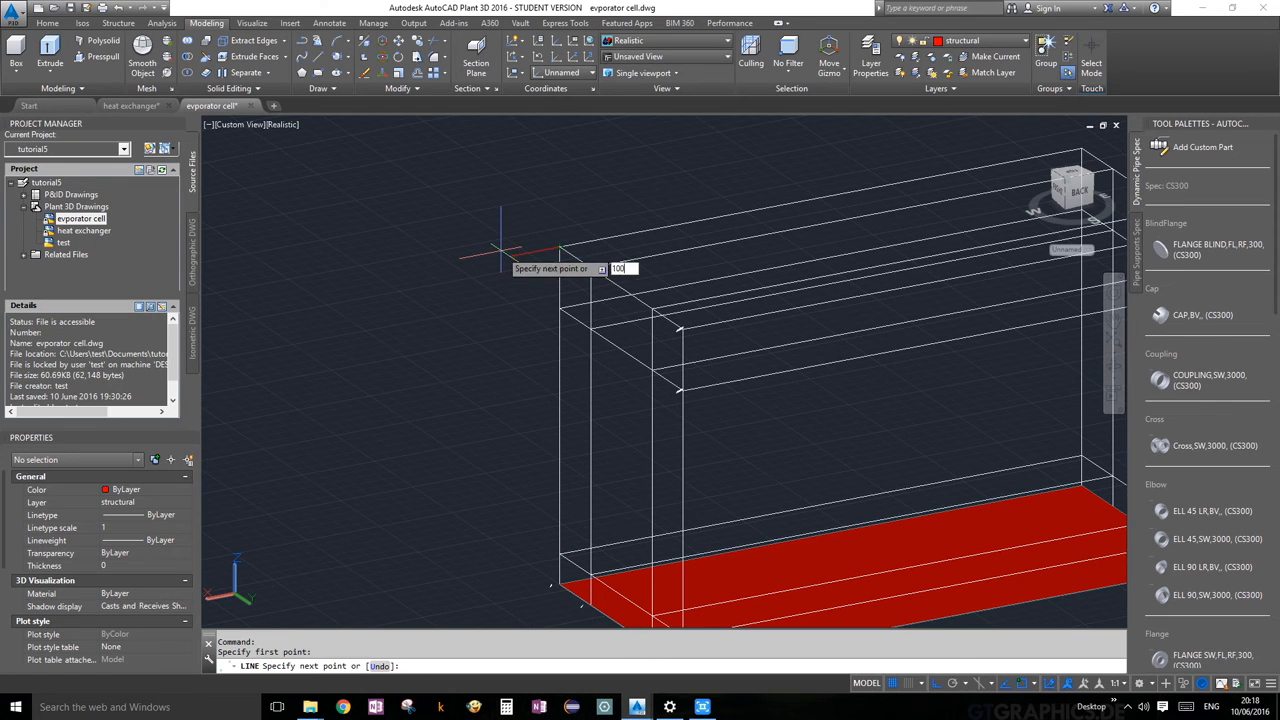
{"action": "type", "text": "0"}
{"action": "key", "text": "Return"}
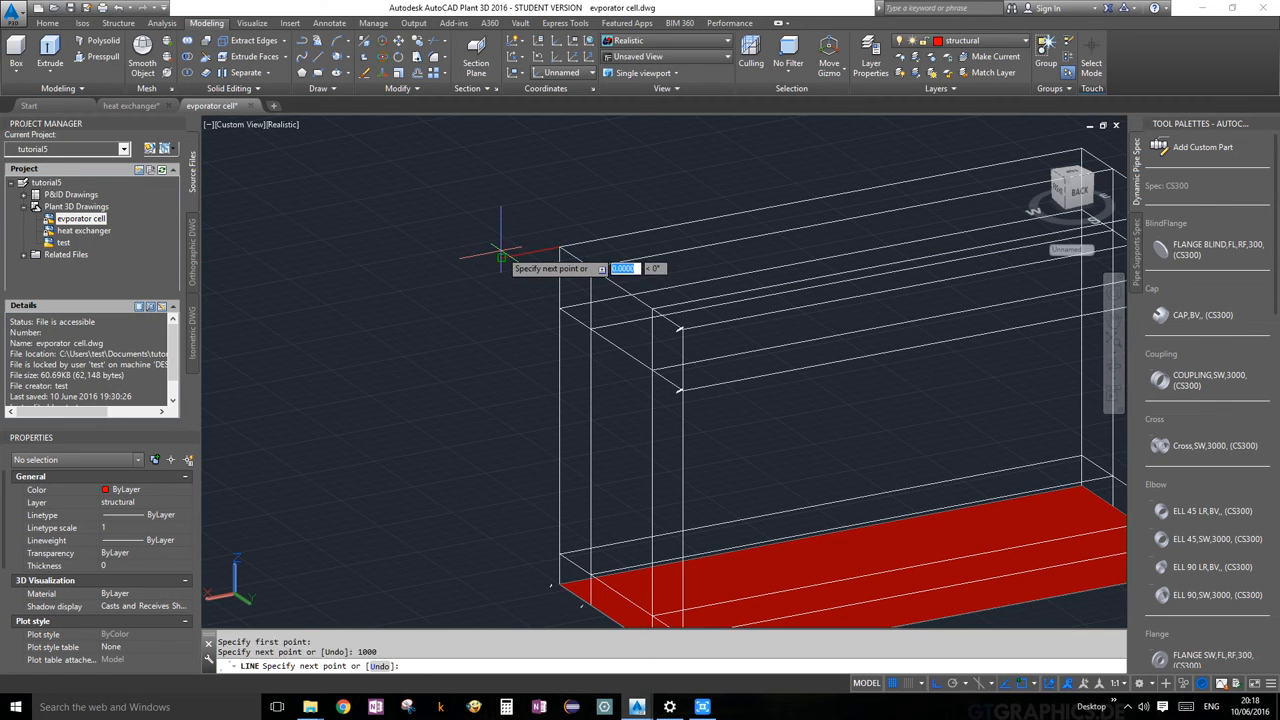
{"action": "key", "text": "Escape"}
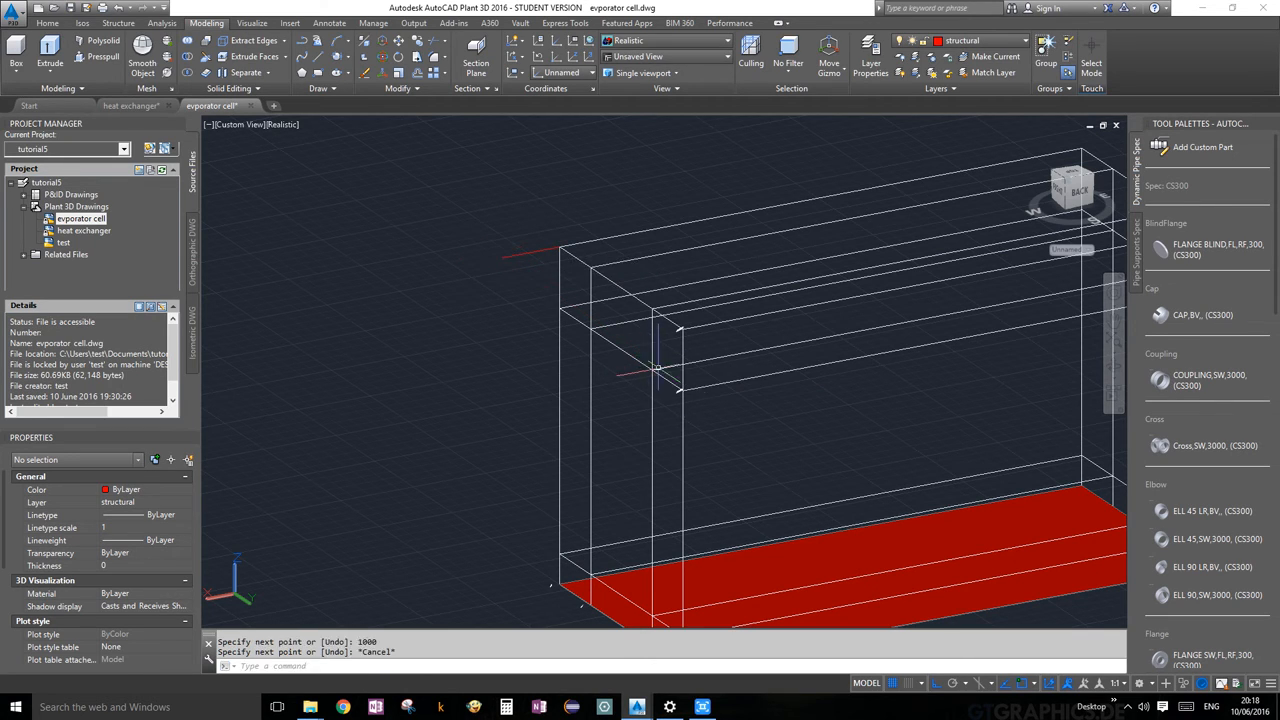
Copy the 1000 long line from its grid corner to the top grid corner directly above the UCS origin.
{"action": "scroll", "coordinate": [680, 385], "scroll_direction": "down", "scroll_amount": 2}
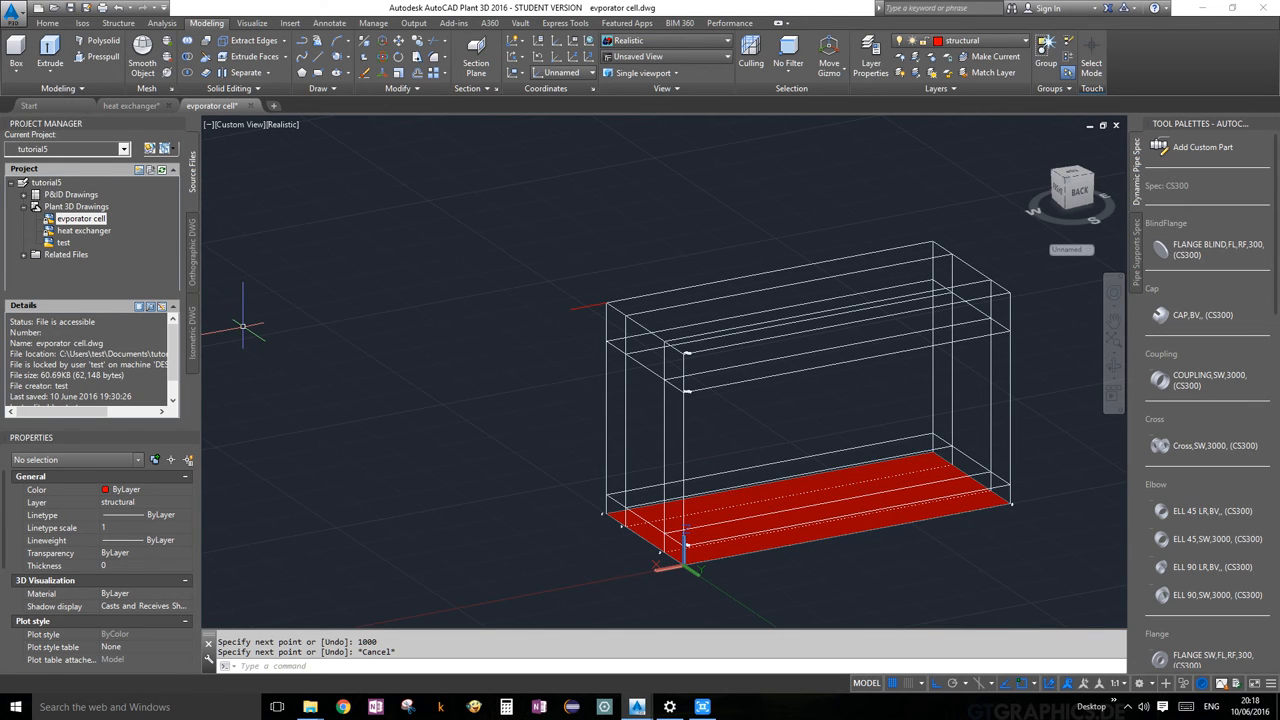
{"action": "left_click", "coordinate": [597, 303]}
{"action": "scroll", "coordinate": [604, 302], "scroll_direction": "up", "scroll_amount": 5}
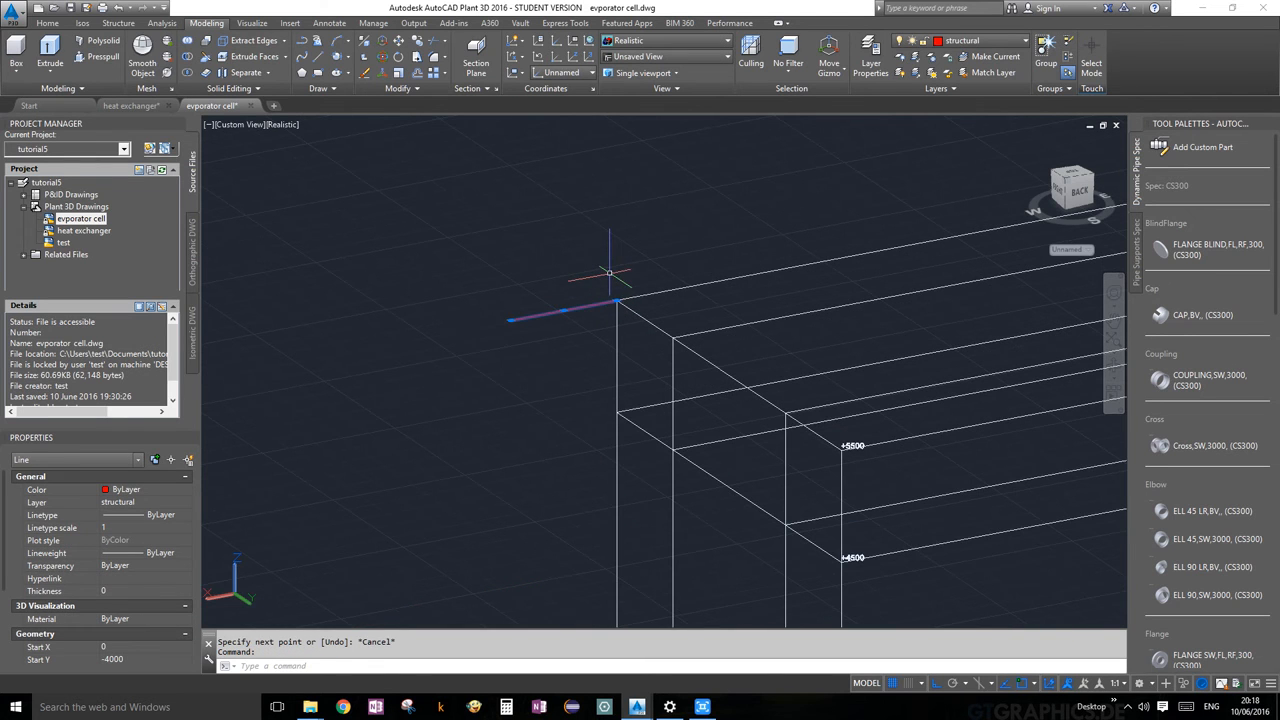
{"action": "type", "text": "co"}
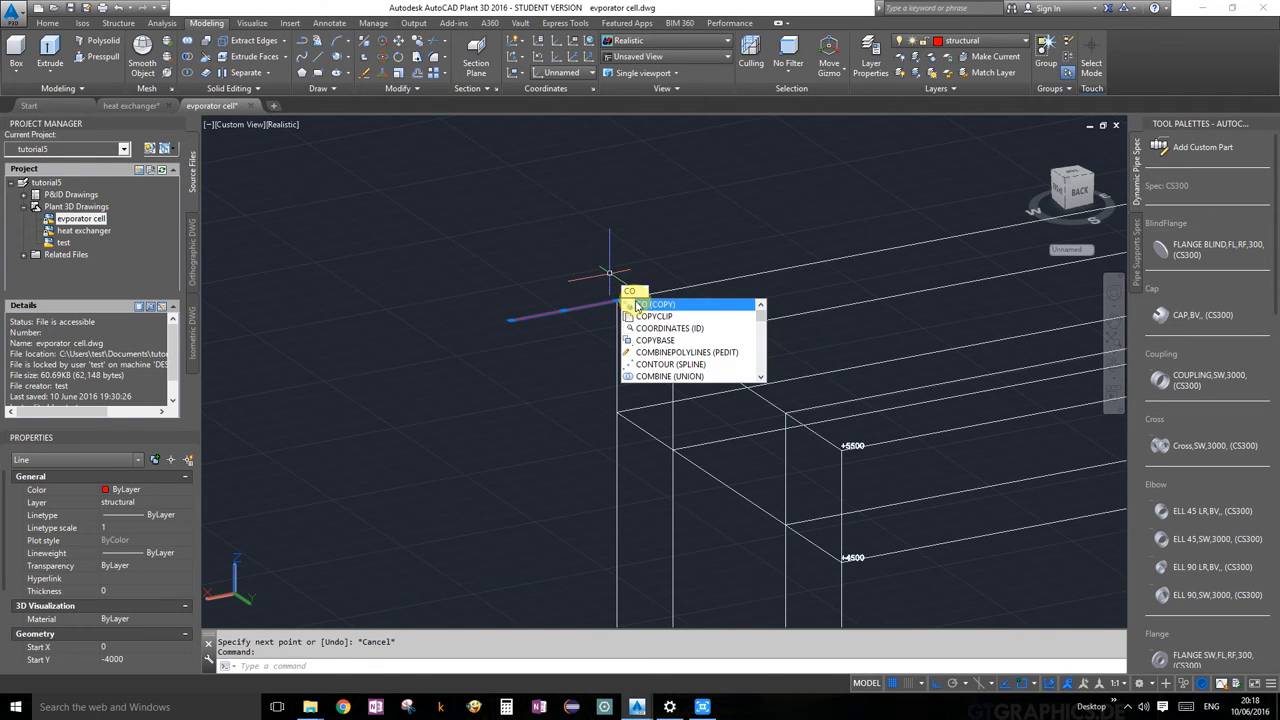
{"action": "key", "text": "Return"}
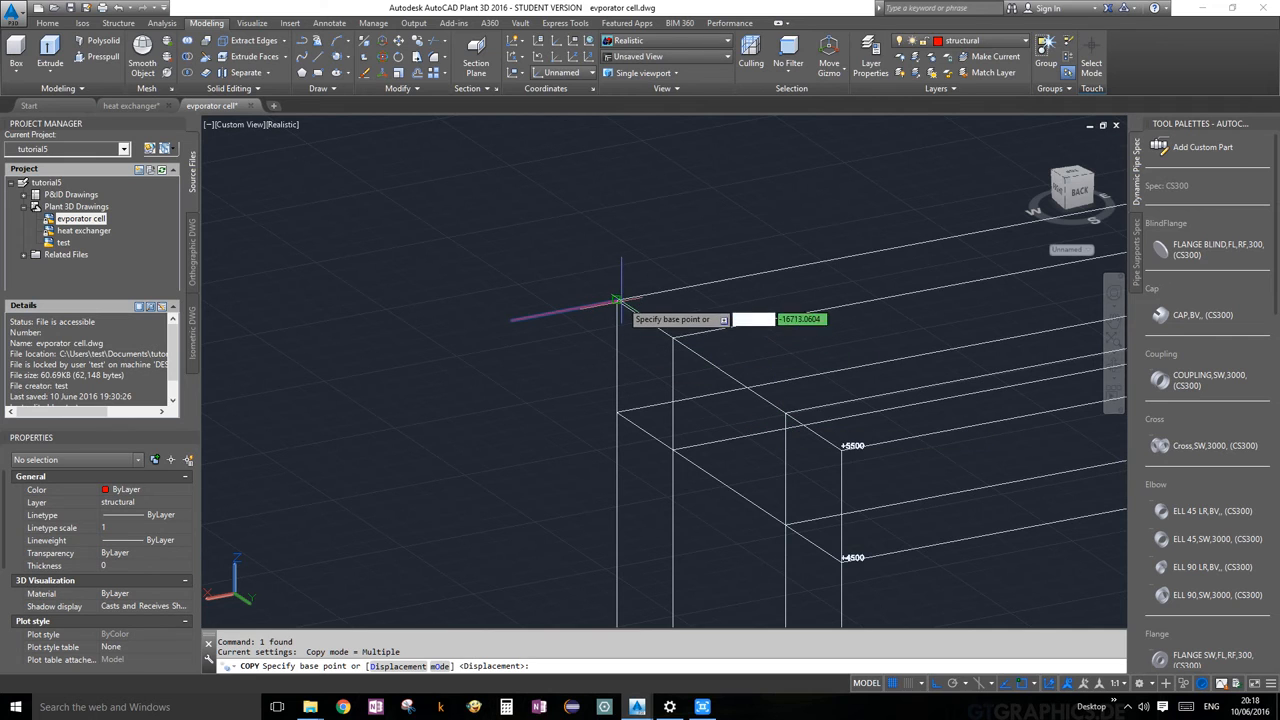
{"action": "left_click", "coordinate": [617, 299]}
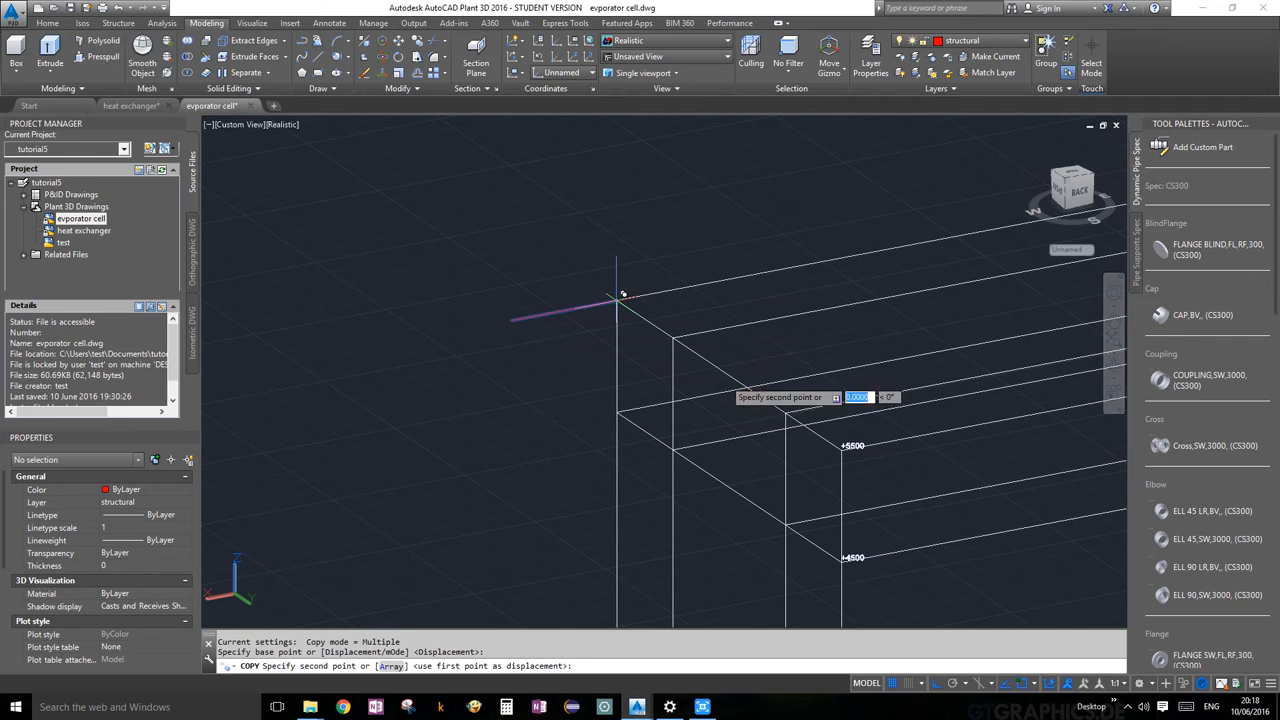
{"action": "left_click", "coordinate": [842, 451]}
{"action": "key", "text": "Escape"}
Create a box extending 10 downward from the far top grid corner to the outer end of the copied line.
{"action": "scroll", "coordinate": [808, 432], "scroll_direction": "down", "scroll_amount": 2}
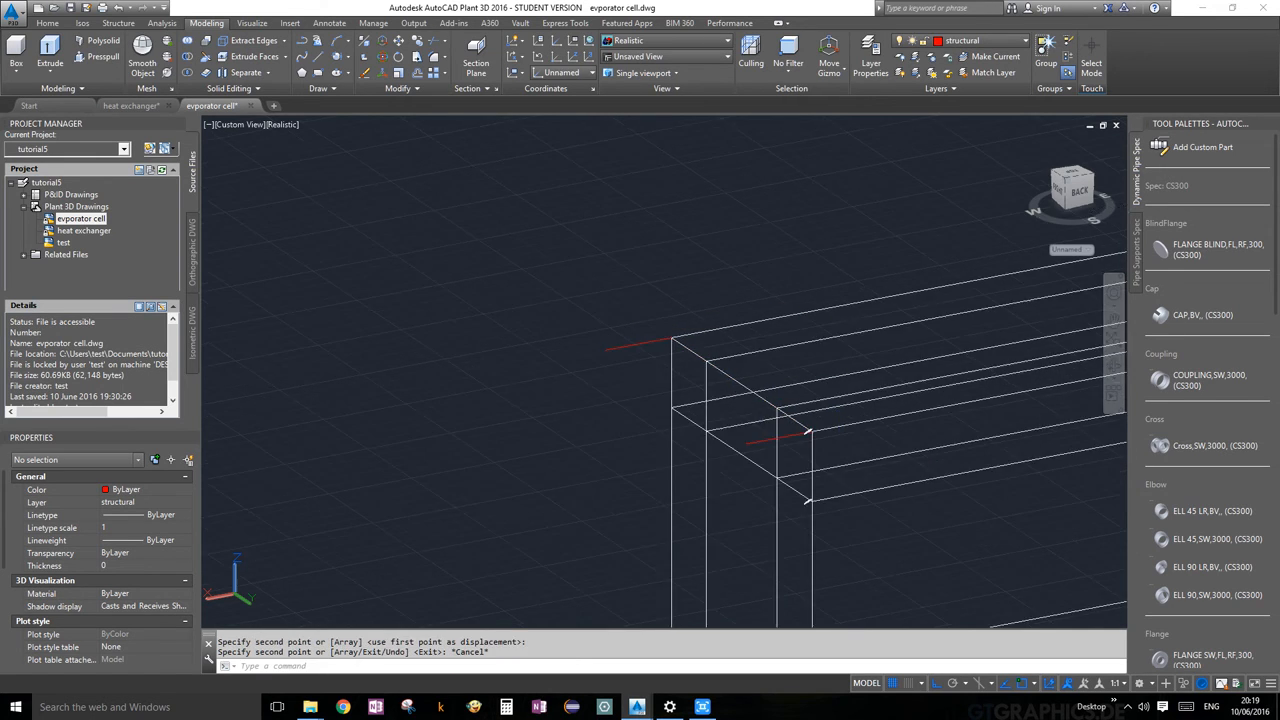
{"action": "scroll", "coordinate": [762, 398], "scroll_direction": "down", "scroll_amount": 3}
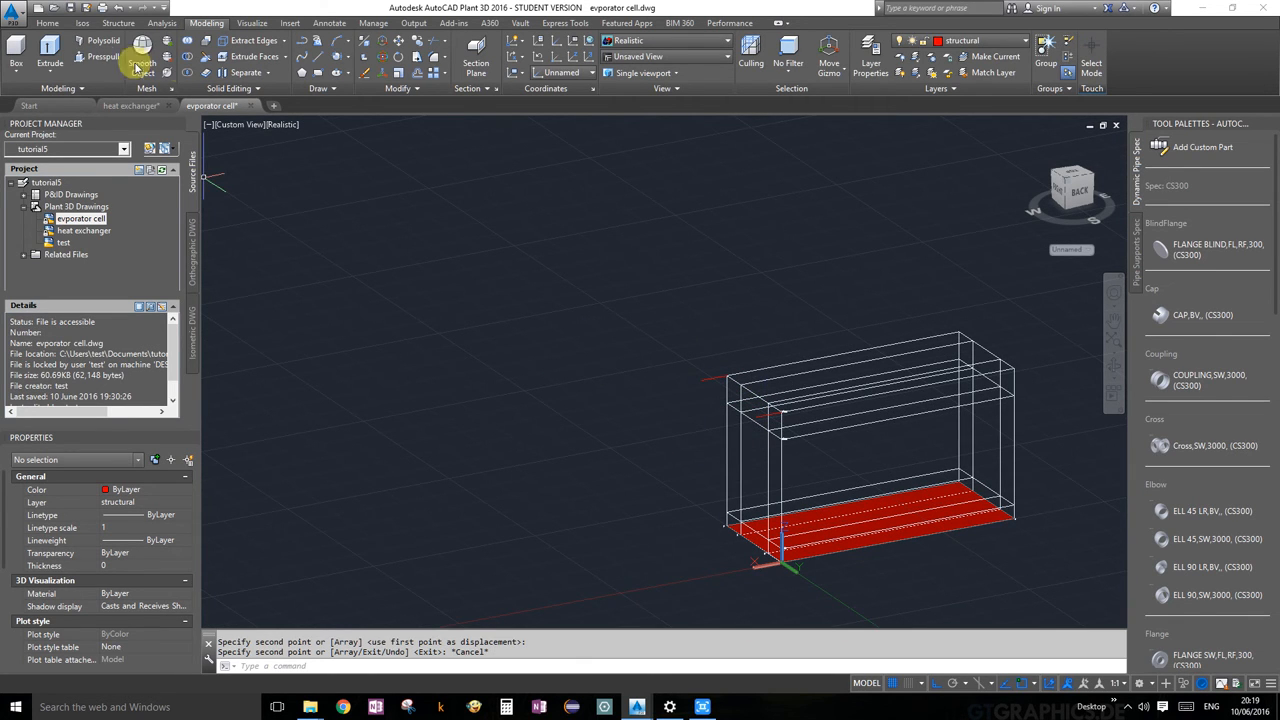
{"action": "scroll", "coordinate": [751, 393], "scroll_direction": "up", "scroll_amount": 3}
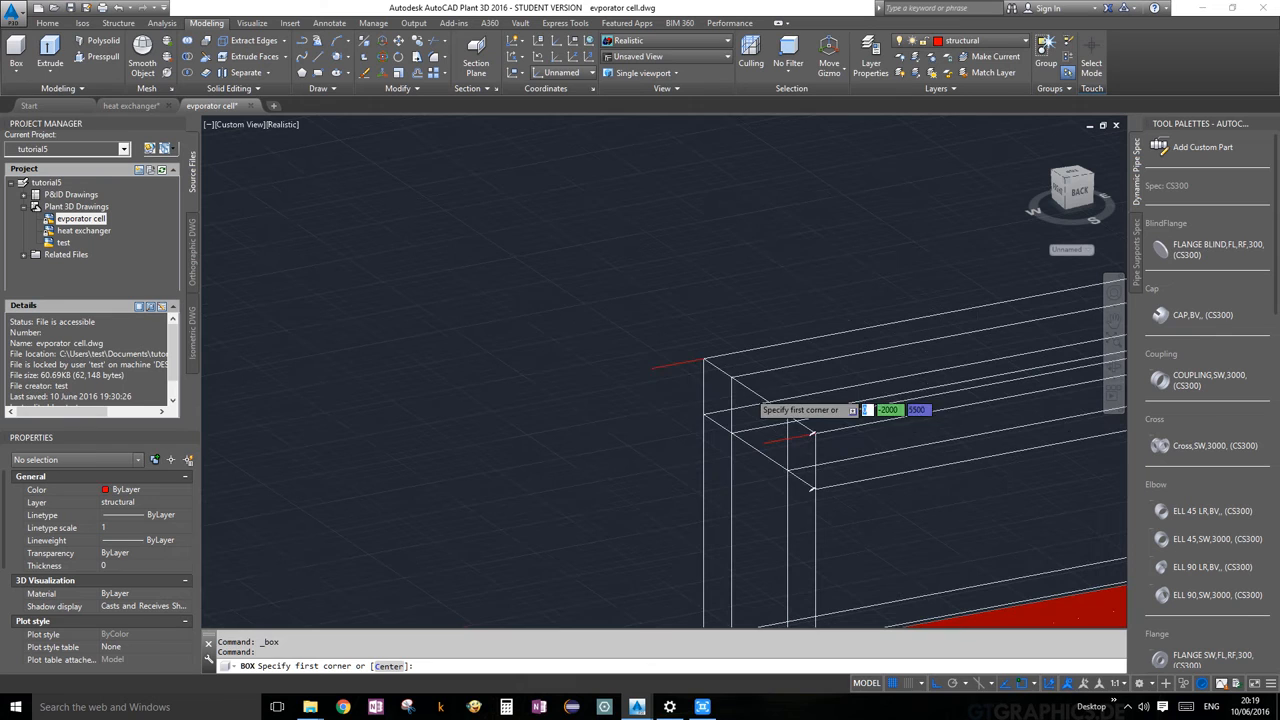
{"action": "left_click", "coordinate": [704, 358]}
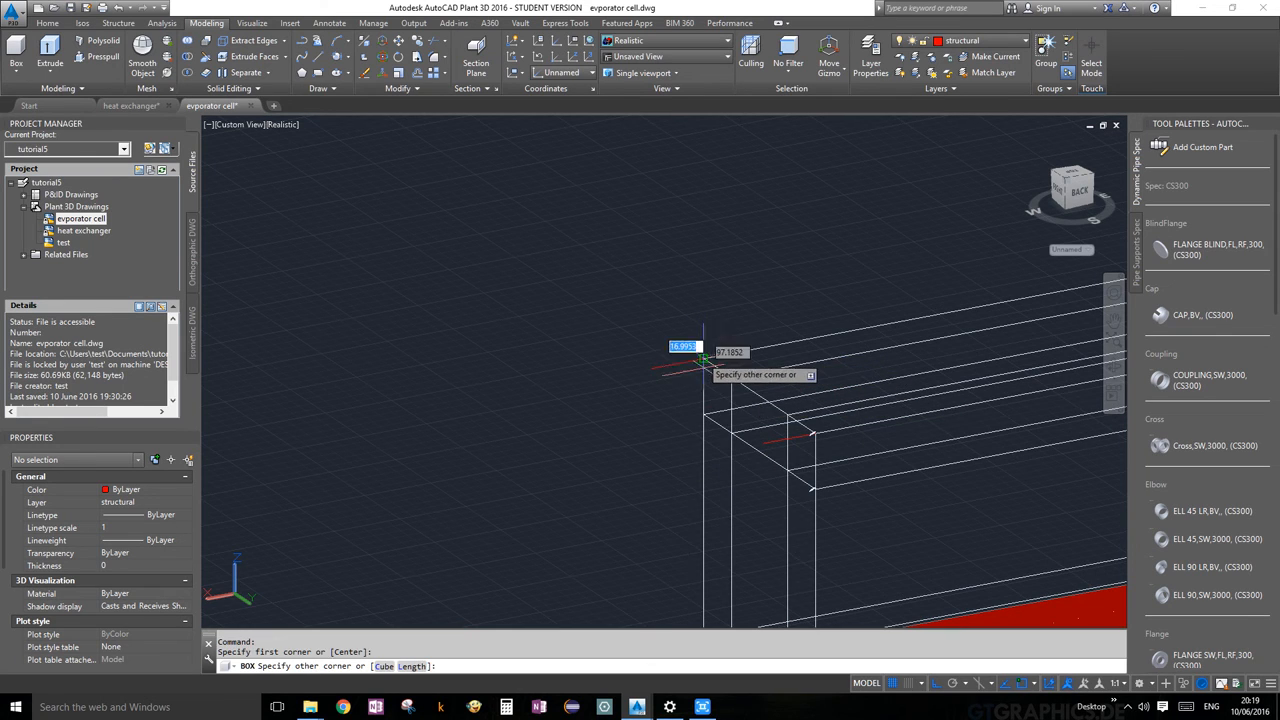
{"action": "left_click", "coordinate": [762, 443]}
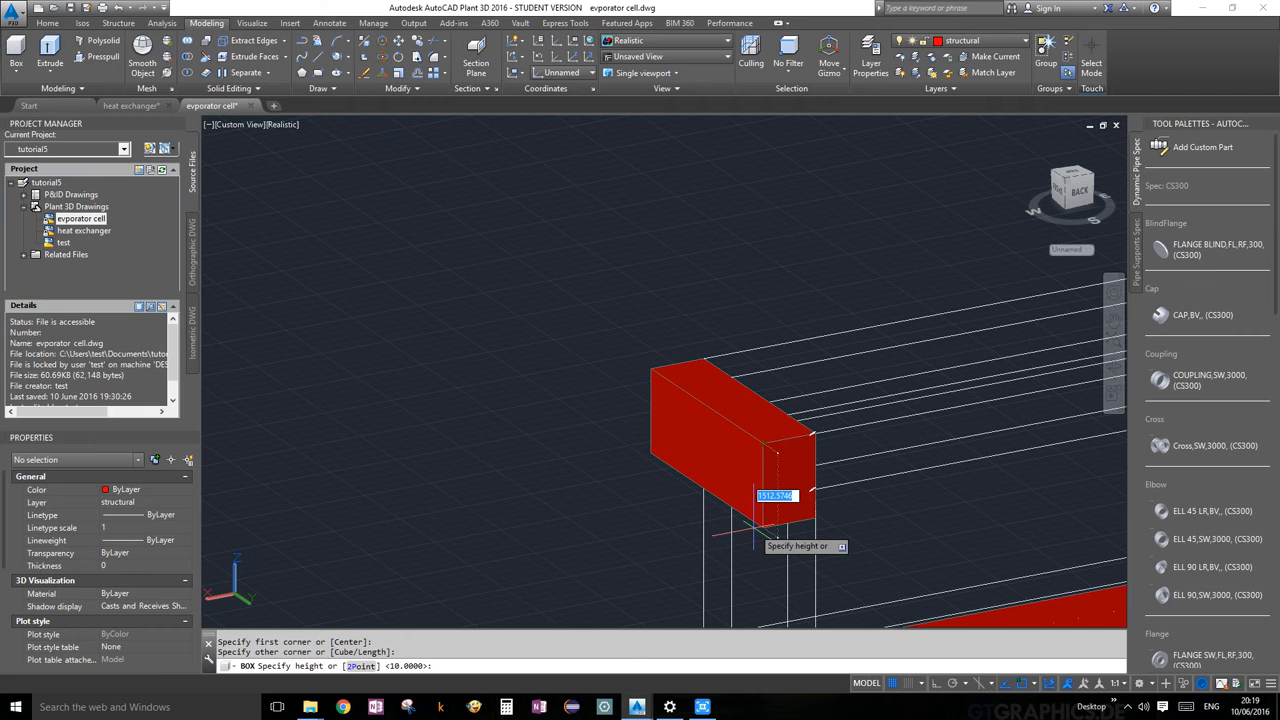
{"action": "type", "text": "10"}
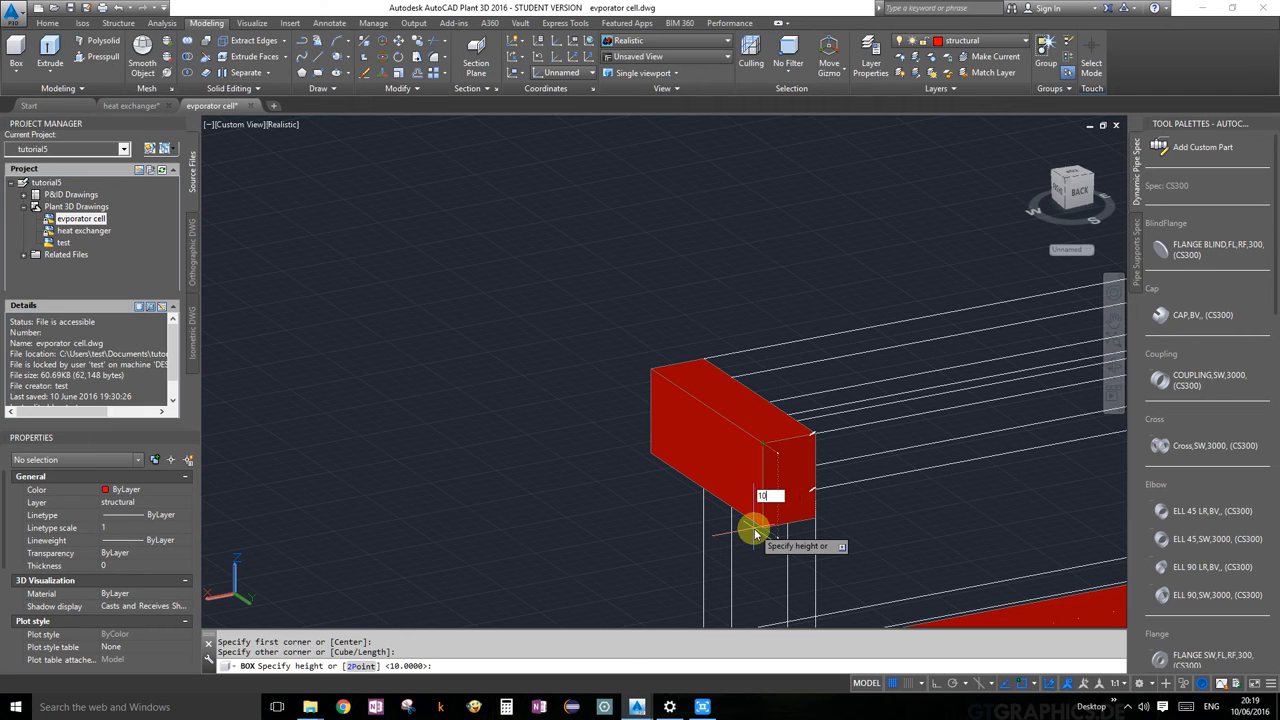
{"action": "key", "text": "Return"}
Create a 10 high bottom box from the UCS origin, projecting 1000 outward along X and spanning 4000 across the grid's end.
{"action": "scroll", "coordinate": [741, 531], "scroll_direction": "down", "scroll_amount": 4}
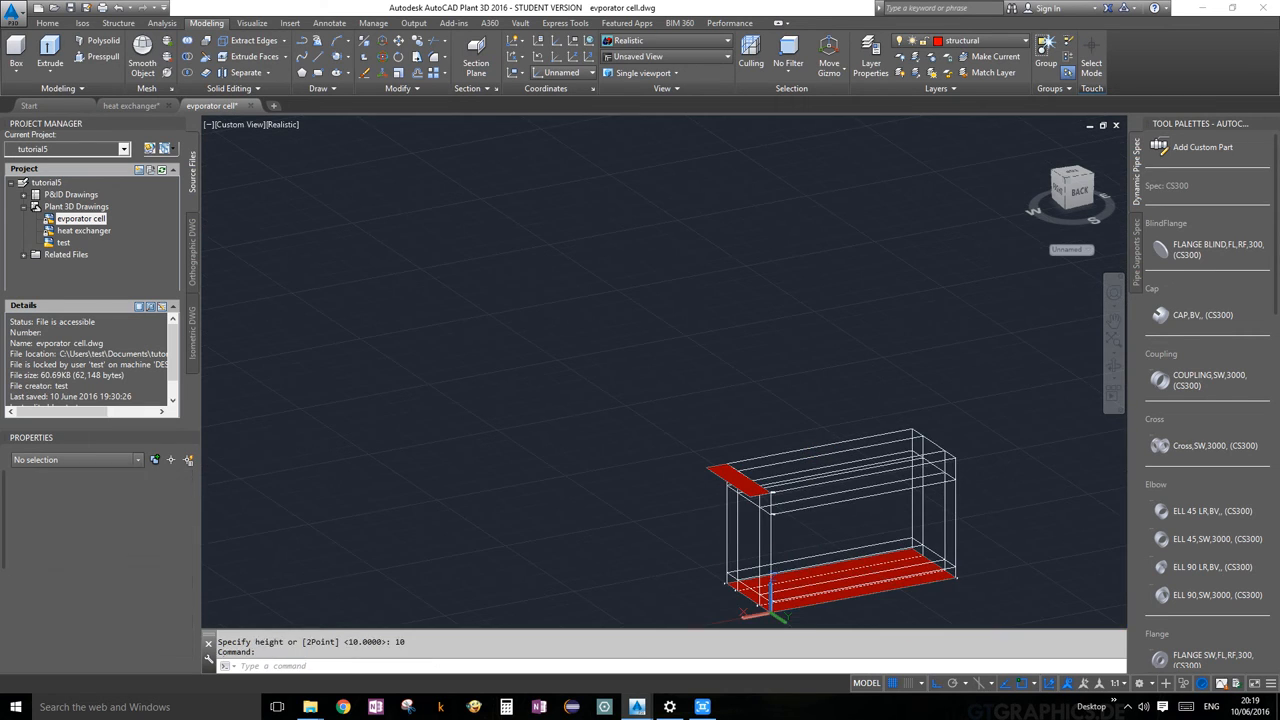
{"action": "scroll", "coordinate": [752, 541], "scroll_direction": "up", "scroll_amount": 3}
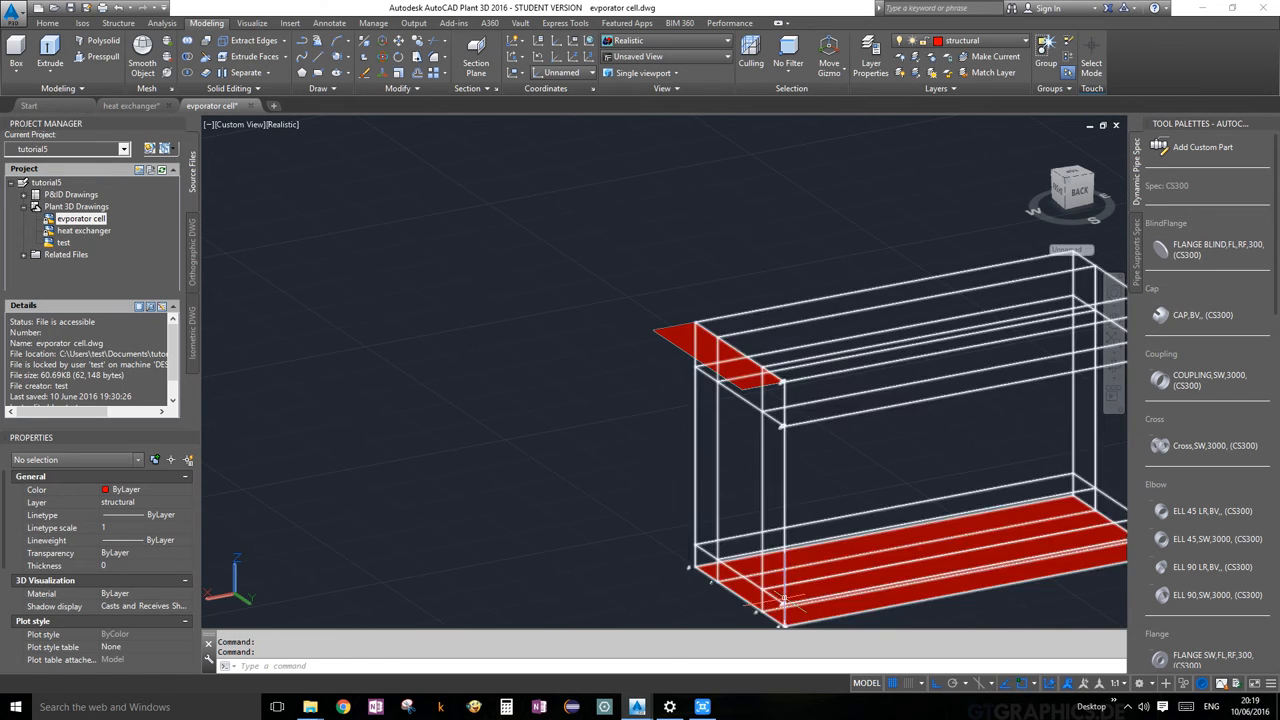
{"action": "middle_click_drag", "start_coordinate": [752, 541], "coordinate": [784, 445]}
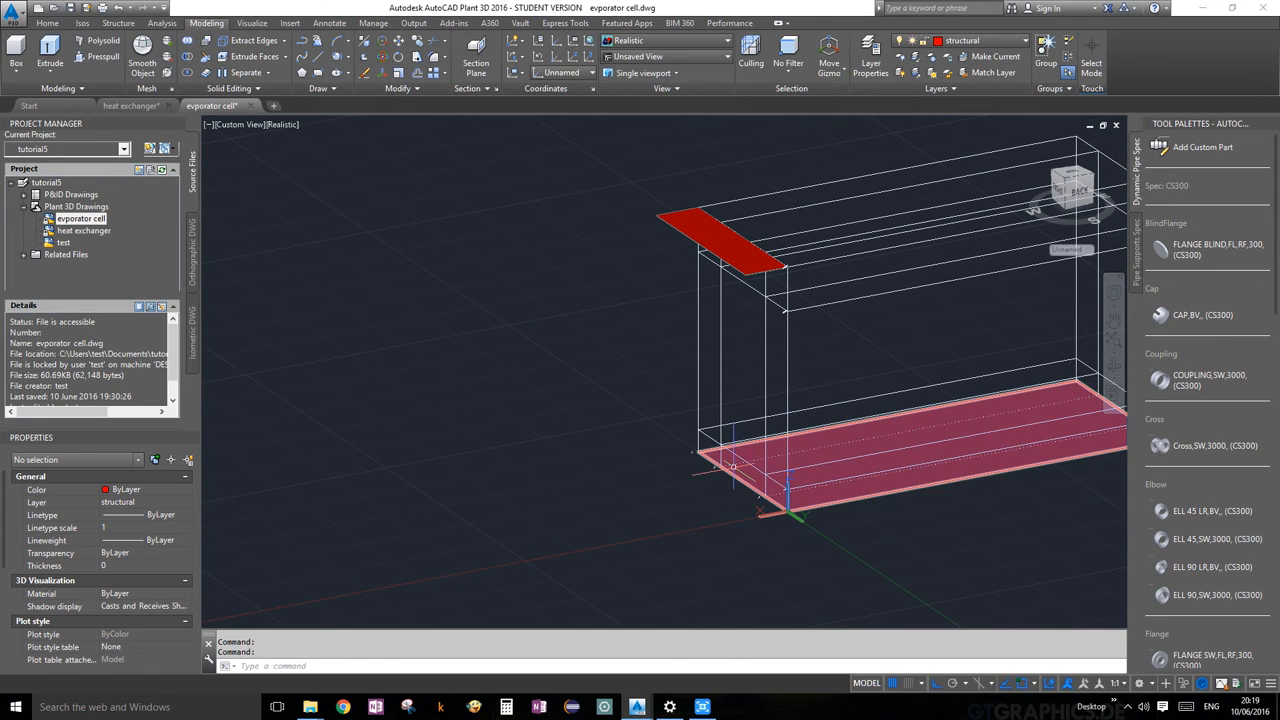
{"action": "left_click", "coordinate": [16, 52]}
{"action": "scroll", "coordinate": [806, 520], "scroll_direction": "up", "scroll_amount": 5}
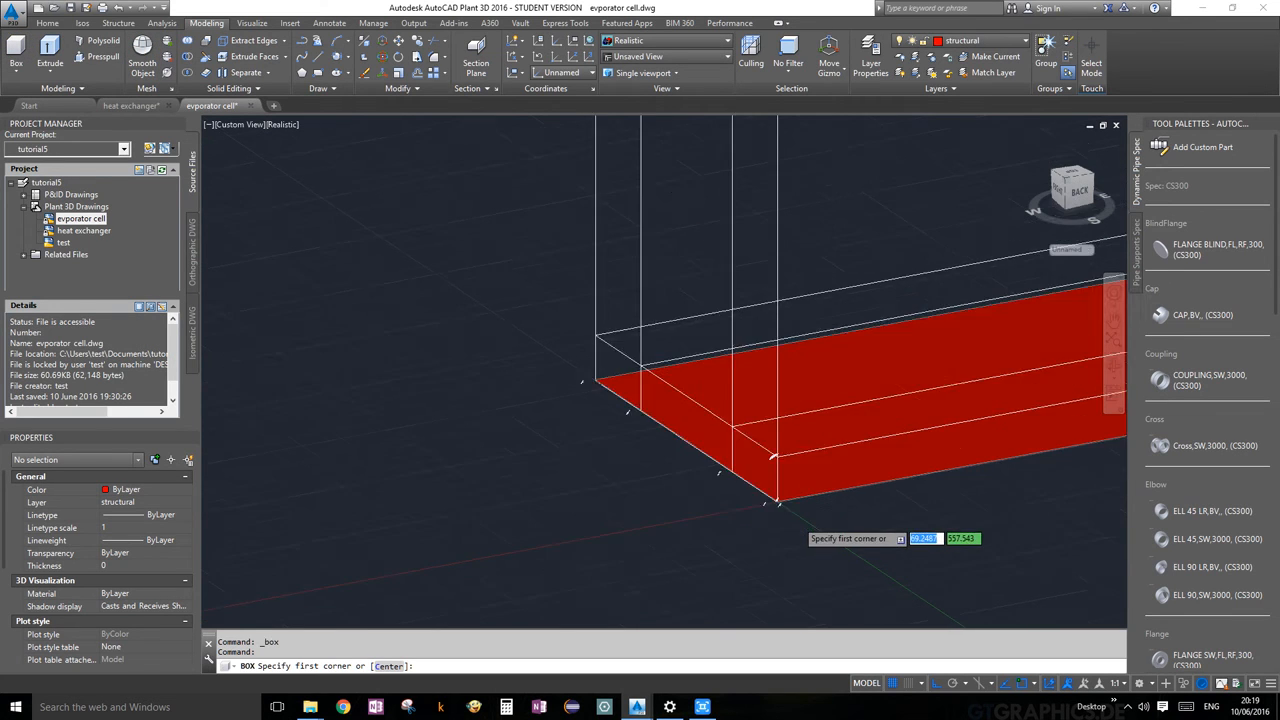
{"action": "left_click", "coordinate": [770, 491]}
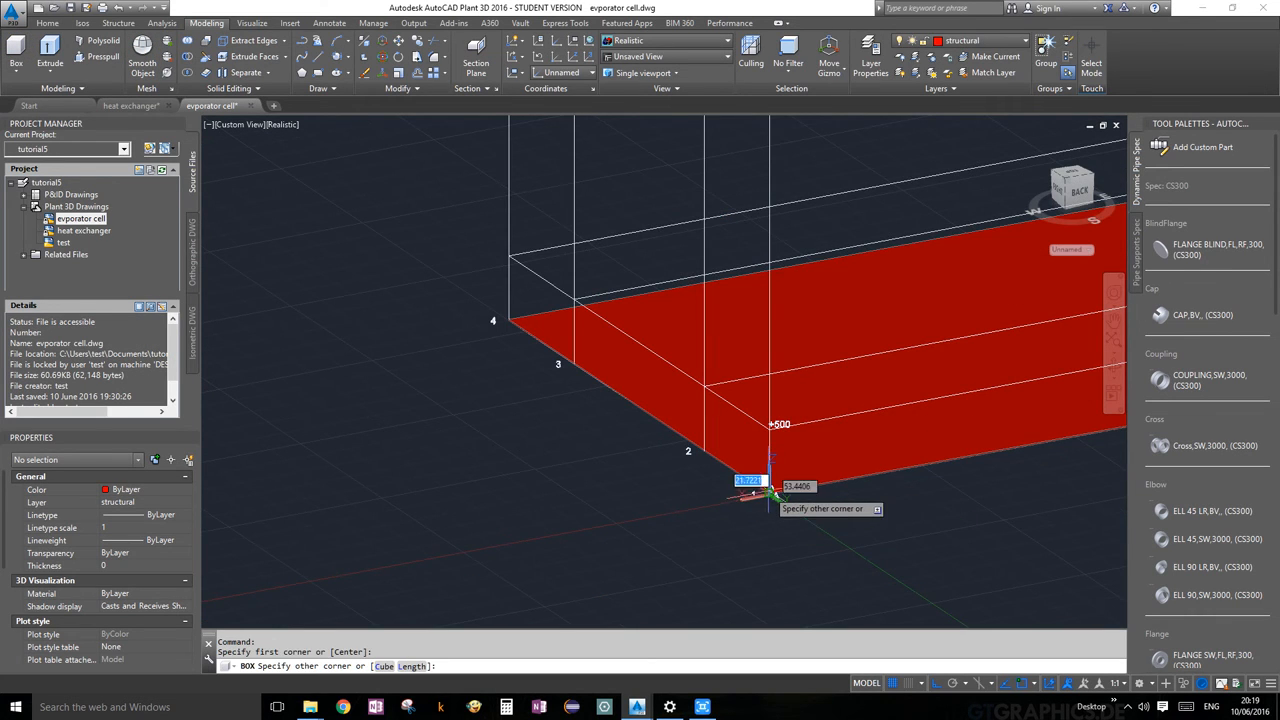
{"action": "scroll", "coordinate": [770, 492], "scroll_direction": "down", "scroll_amount": 4}
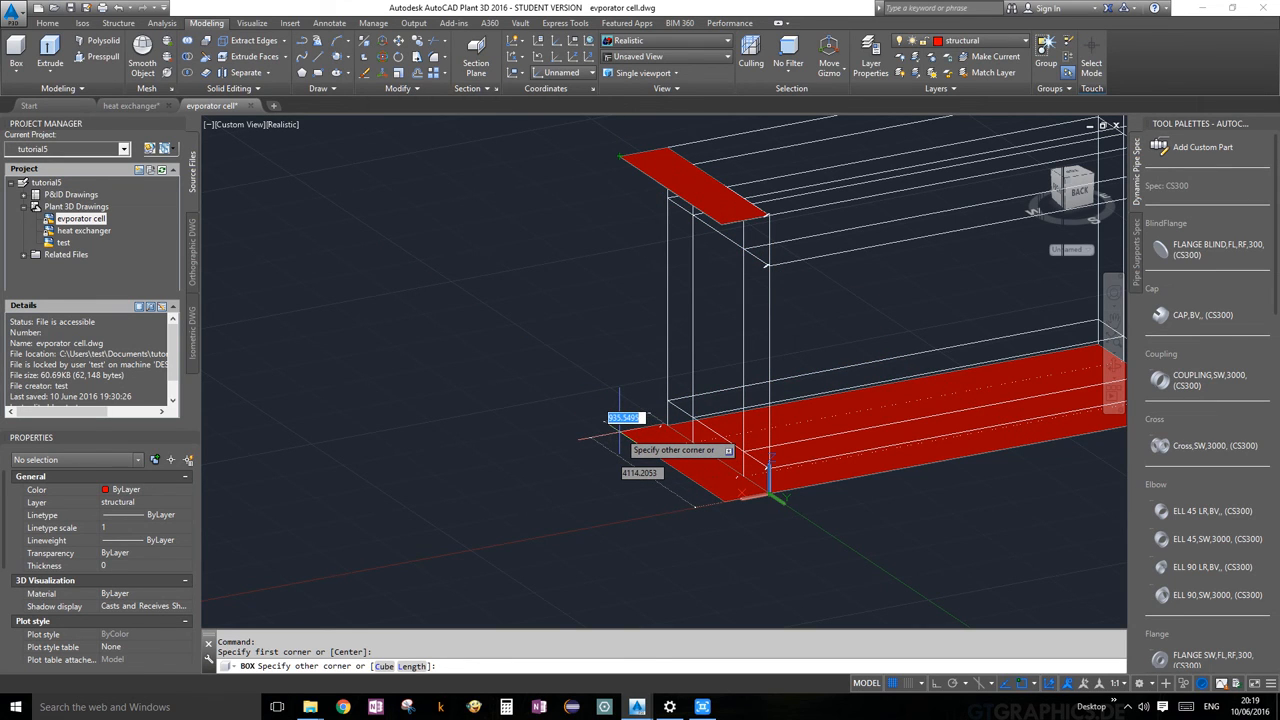
{"action": "type", "text": "1000"}
{"action": "key", "text": "Tab"}
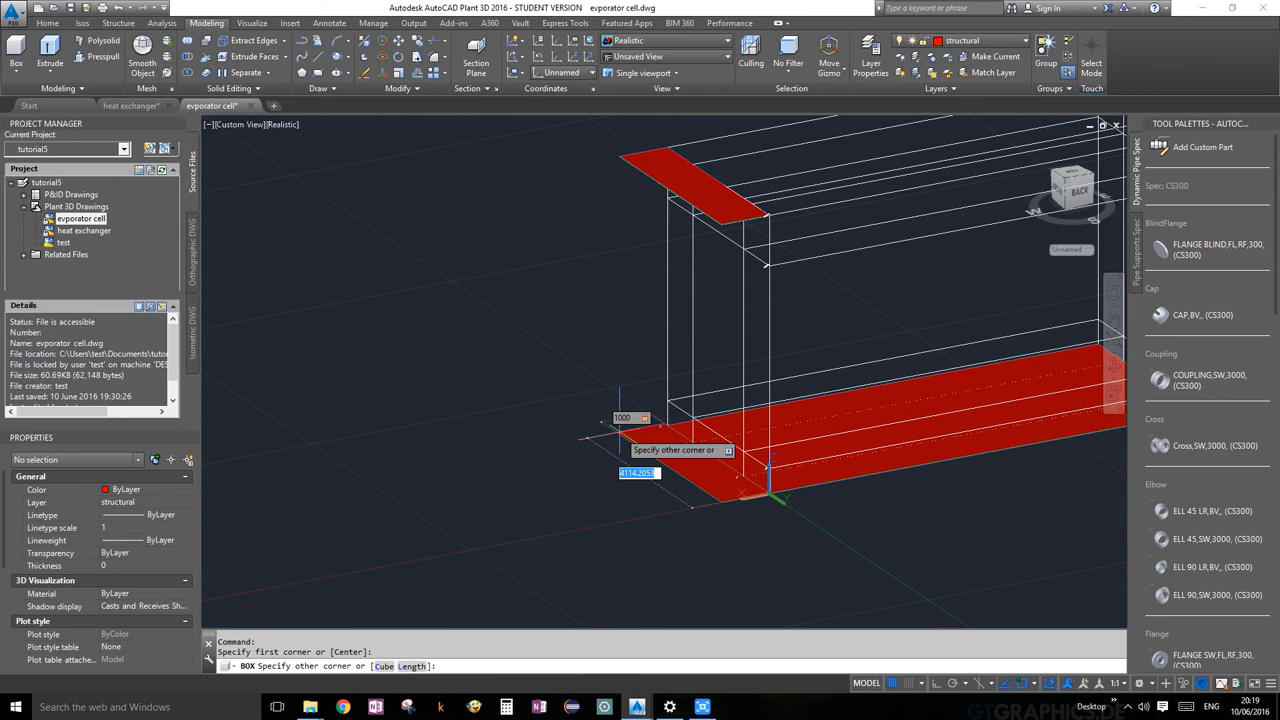
{"action": "type", "text": "4000"}
{"action": "key", "text": "Return"}
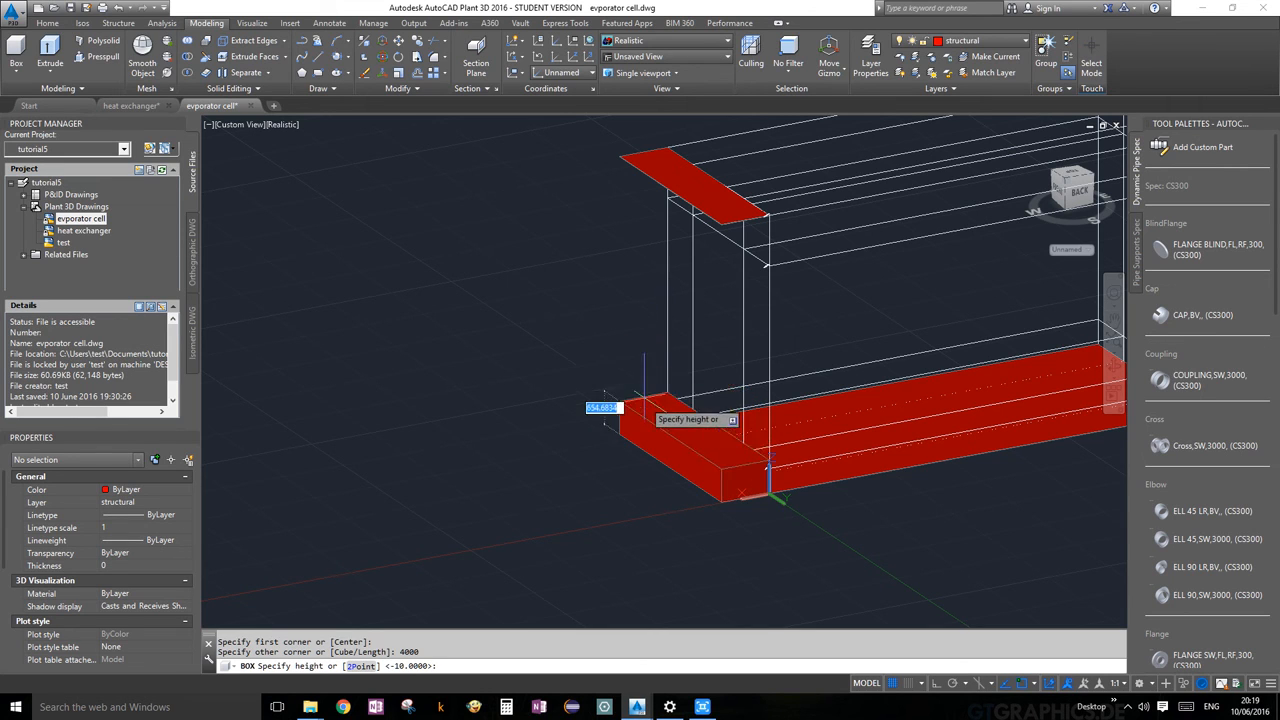
{"action": "left_click", "coordinate": [641, 380]}
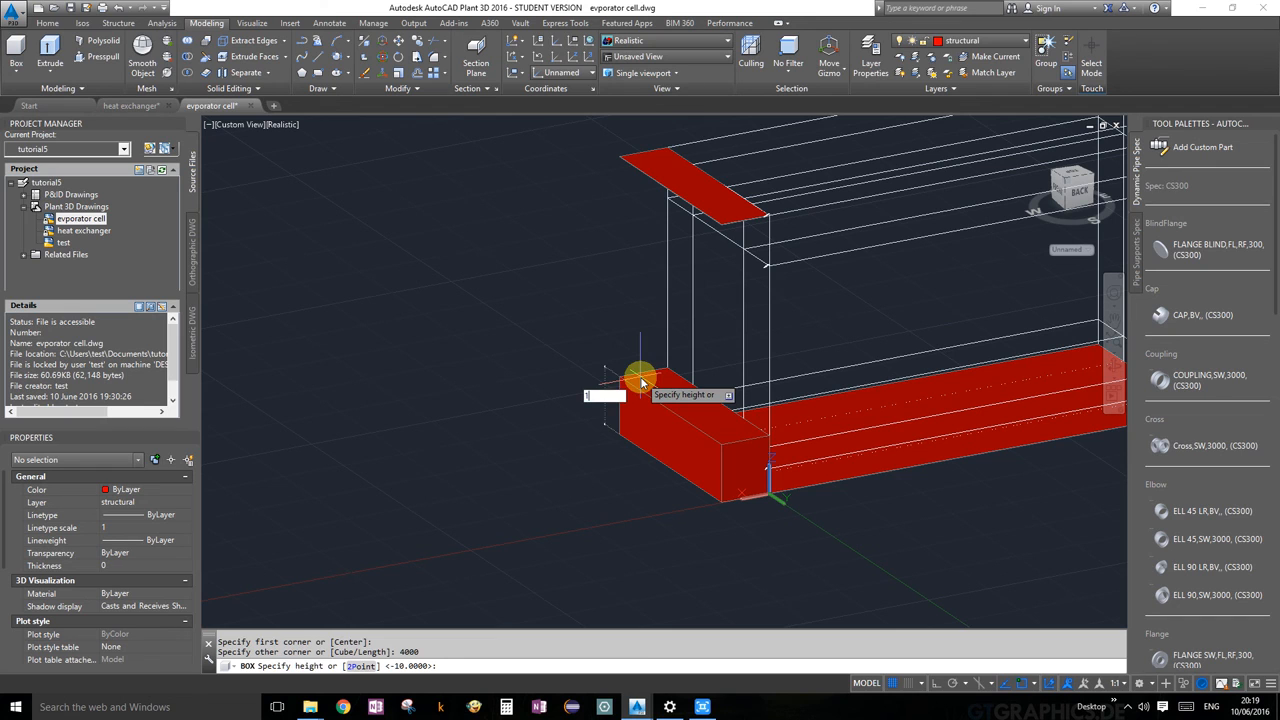
{"action": "key", "text": "Return"}
{"action": "scroll", "coordinate": [641, 380], "scroll_direction": "down", "scroll_amount": 2}
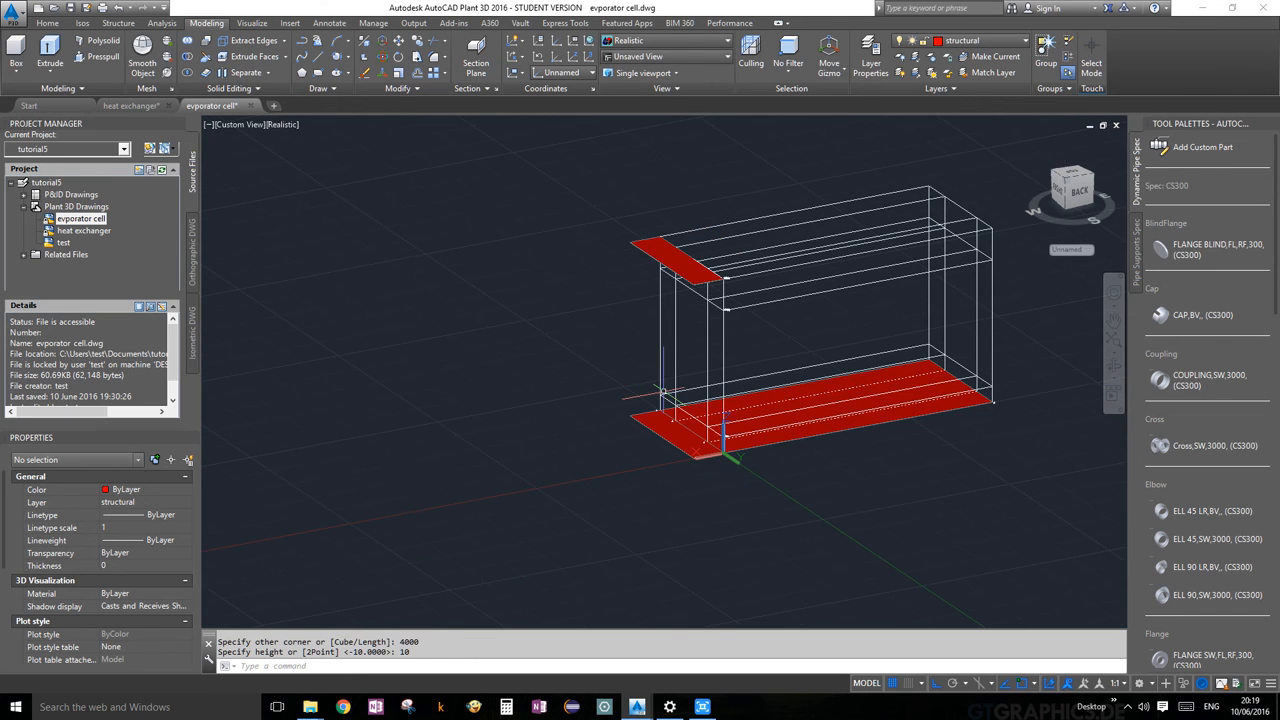
Isolate the structure grid so that the plates are hidden.
{"action": "scroll", "coordinate": [726, 443], "scroll_direction": "up", "scroll_amount": 2}
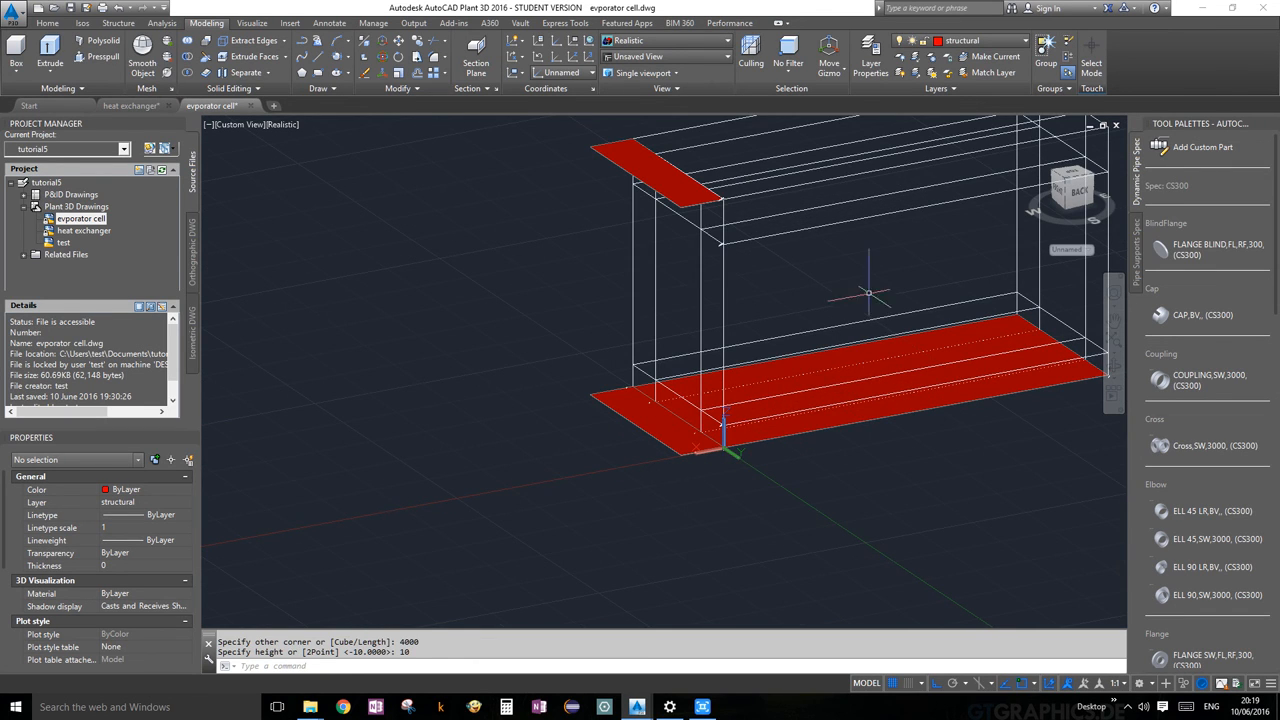
{"action": "left_click", "coordinate": [855, 234]}
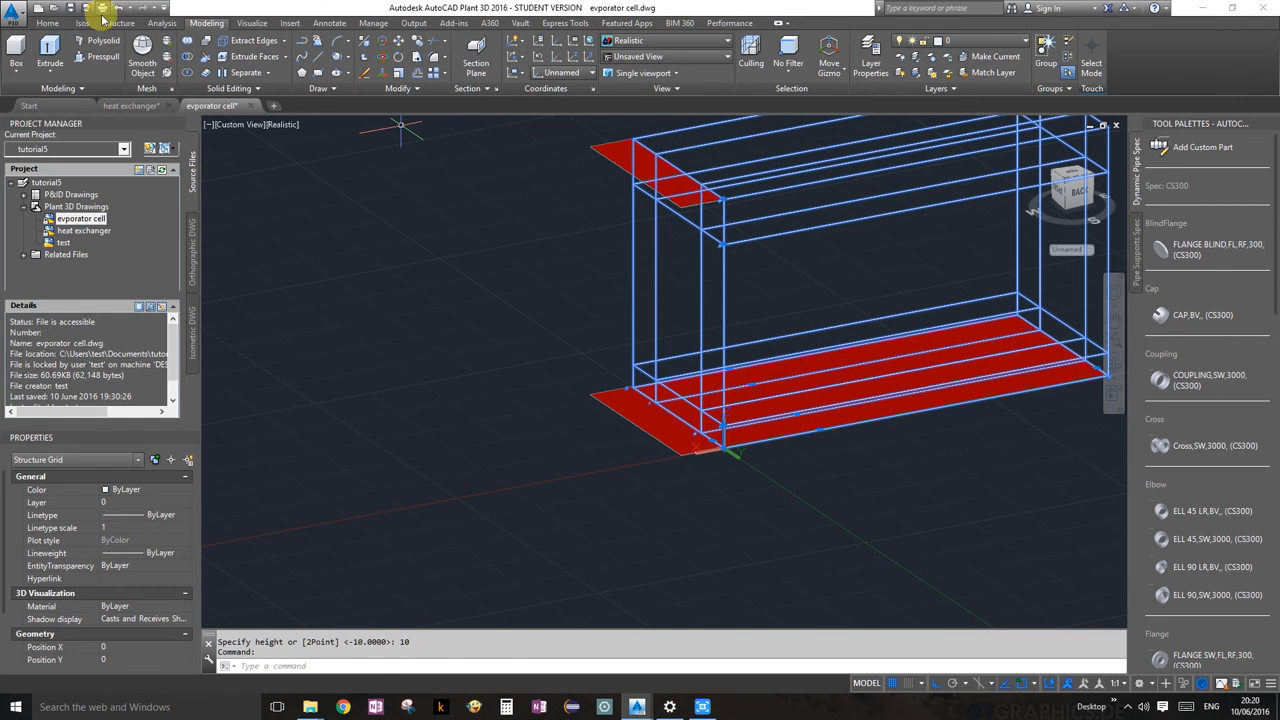
{"action": "left_click", "coordinate": [42, 24]}
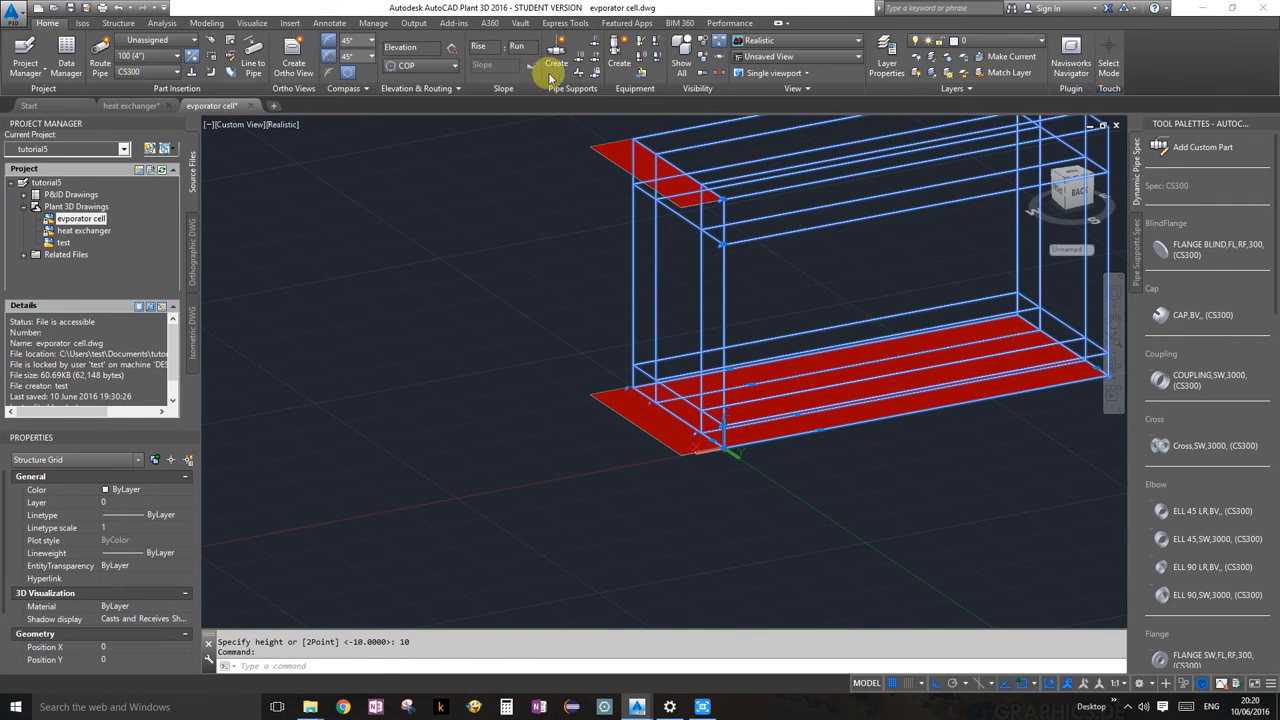
{"action": "left_click", "coordinate": [704, 63]}
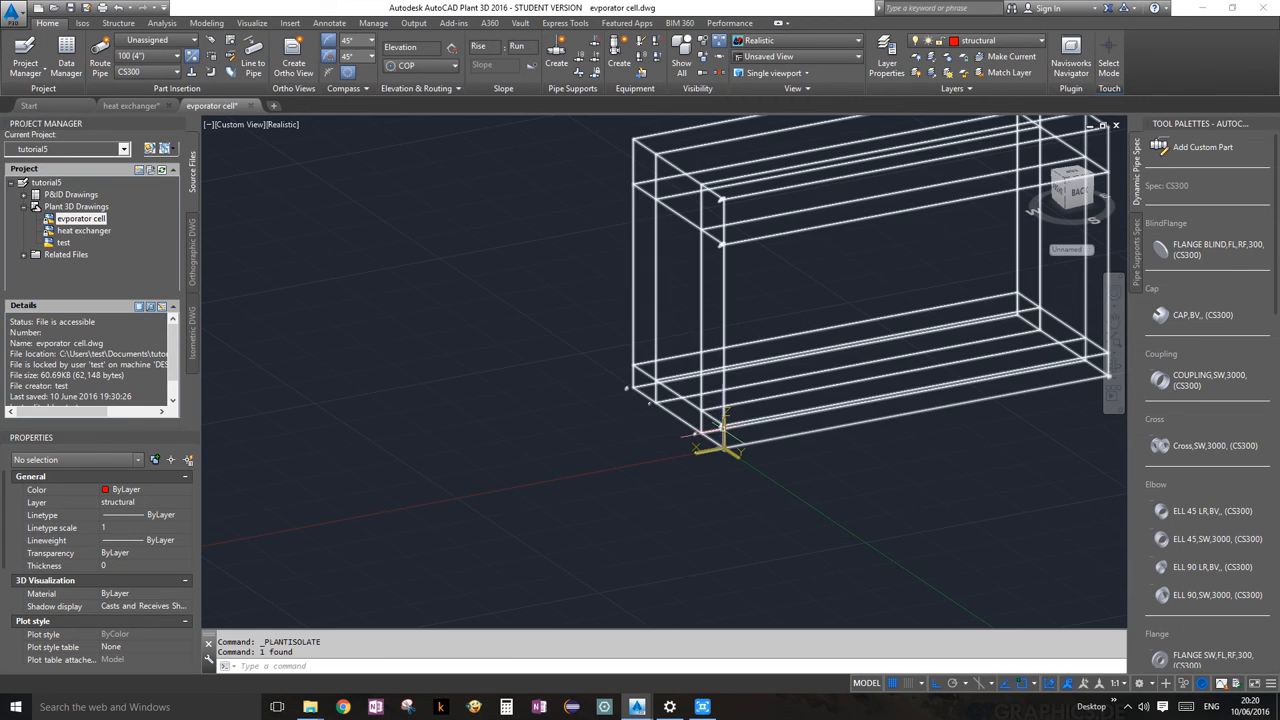
Reorient the UCS at its origin so X runs vertically downward and Z points across the grid's width.
{"action": "left_click", "coordinate": [722, 430]}
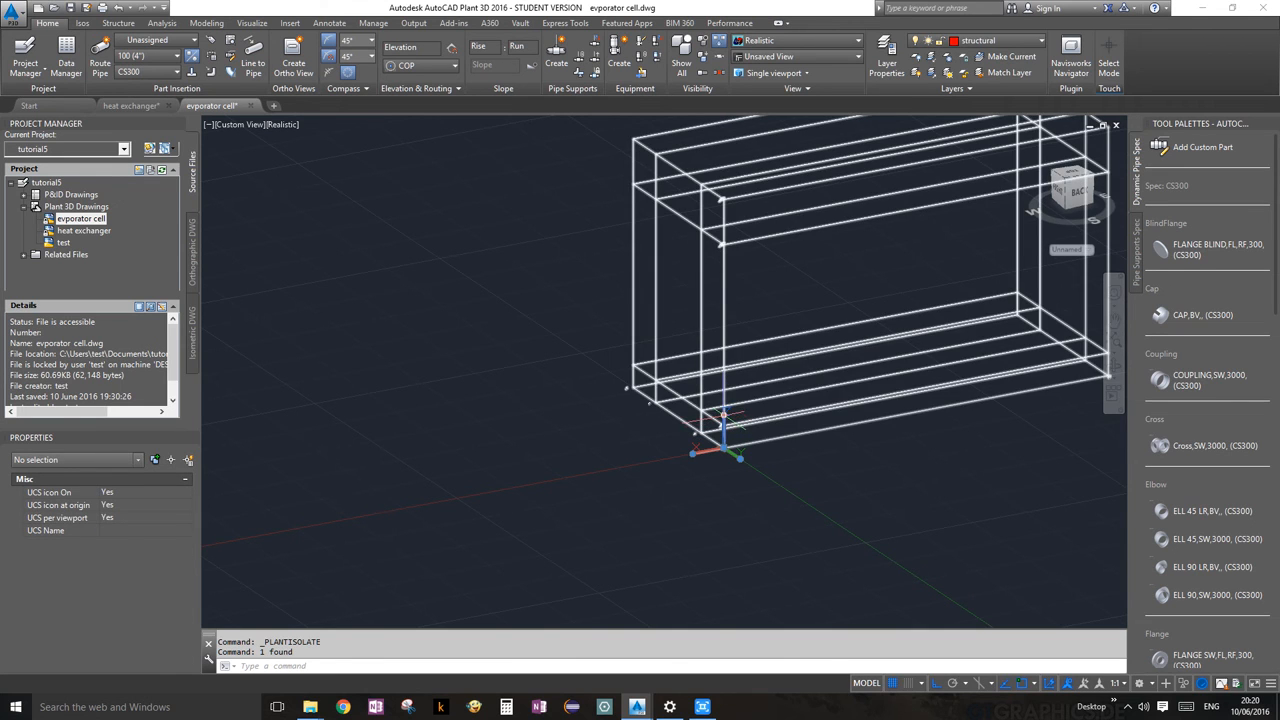
{"action": "left_click", "coordinate": [724, 413]}
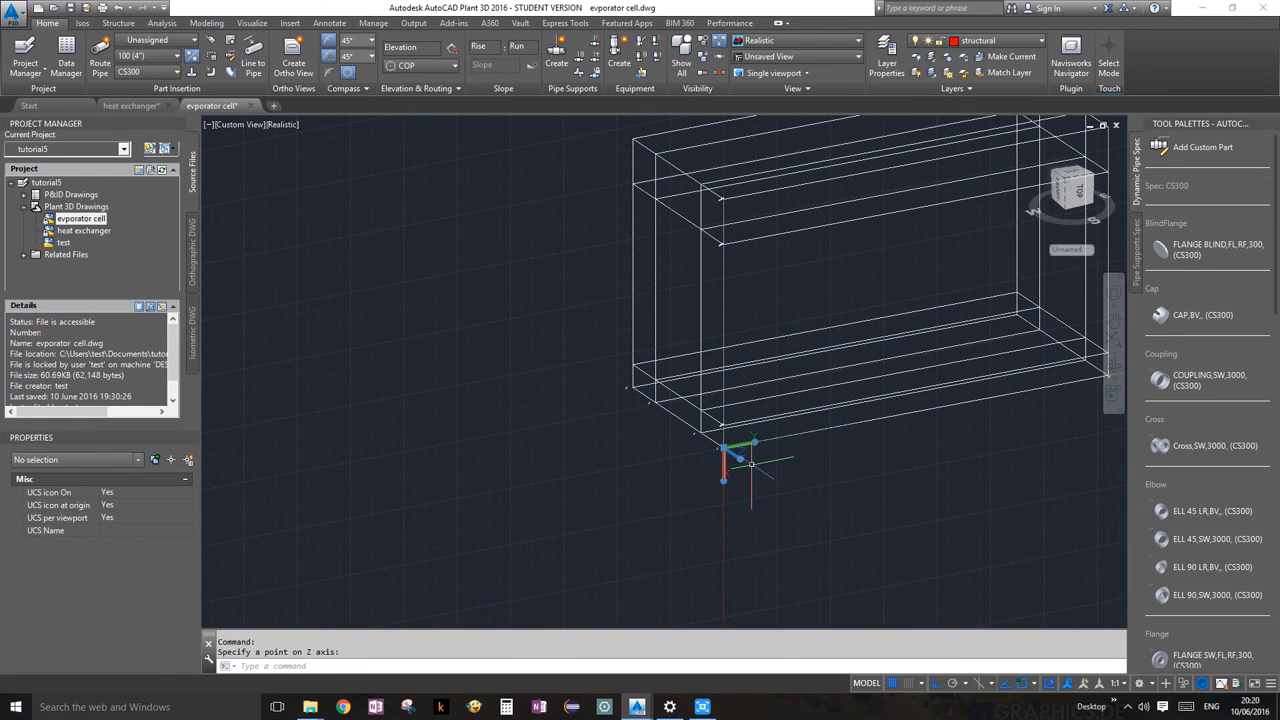
{"action": "key", "text": "Escape"}
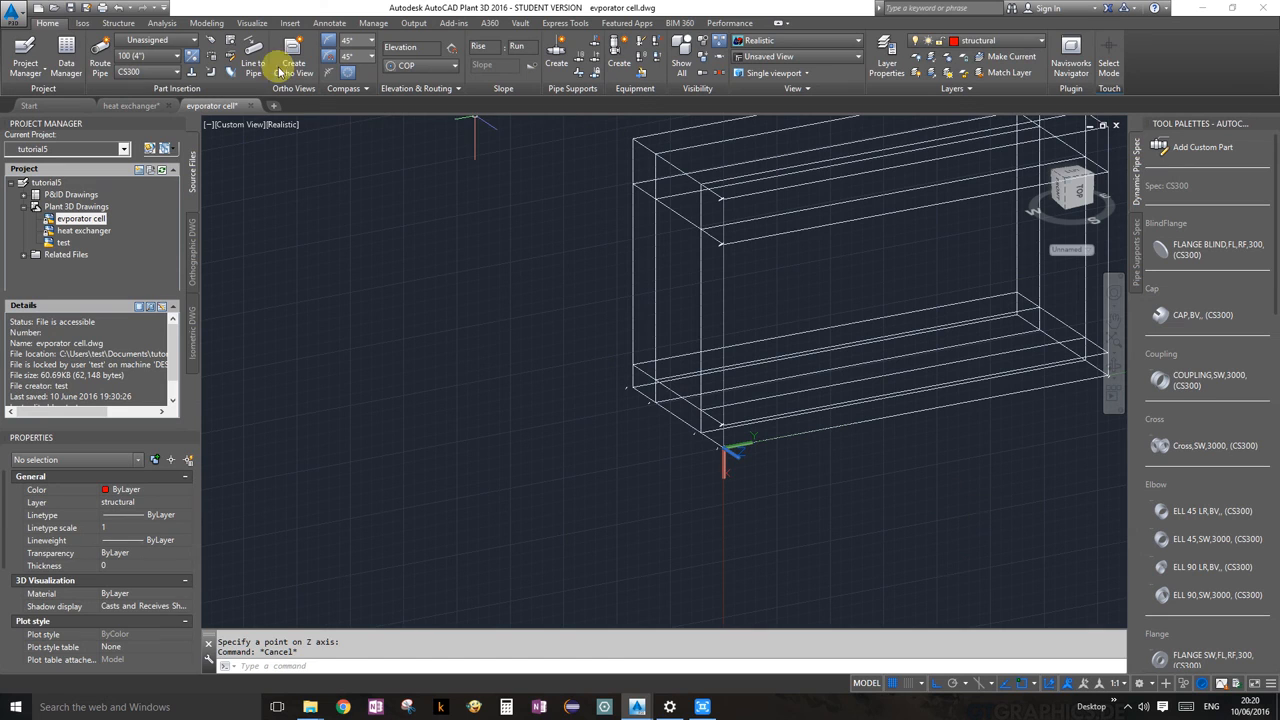
Create an upright box from the UCS origin, 5500 high, projecting 1000 outward from the grid's end and 10 thick.
{"action": "left_click", "coordinate": [206, 22]}
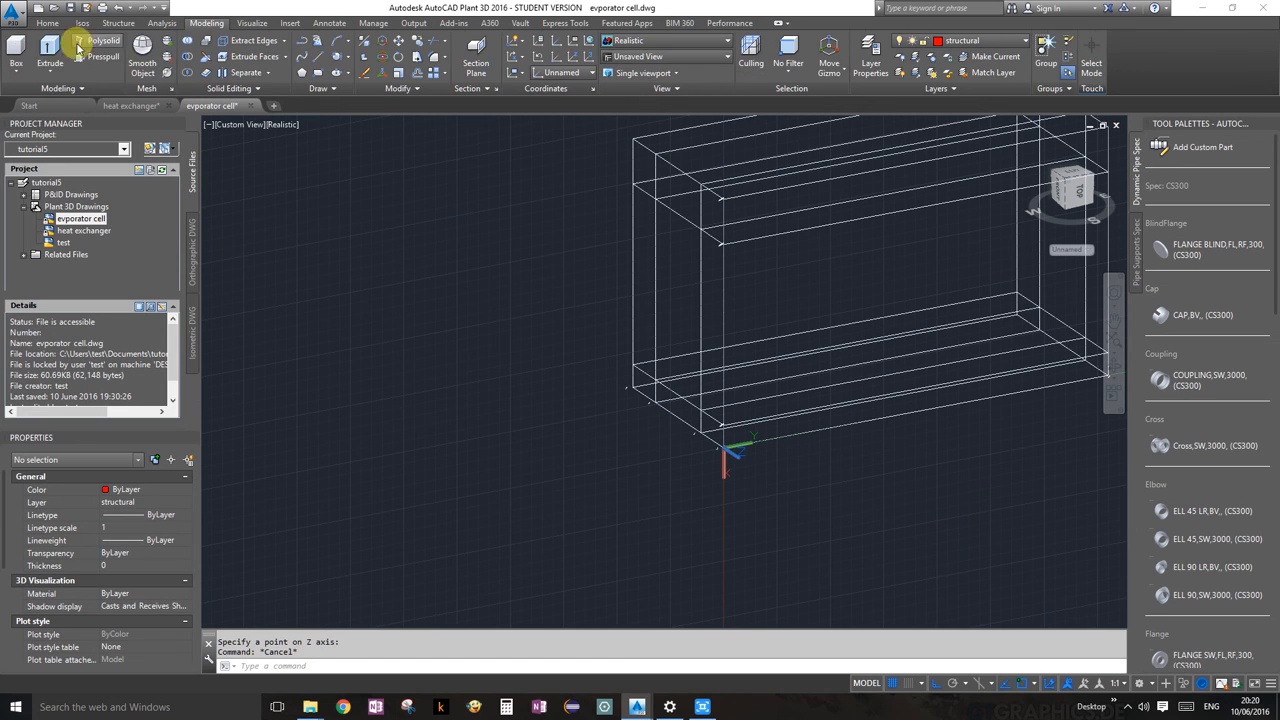
{"action": "left_click", "coordinate": [16, 55]}
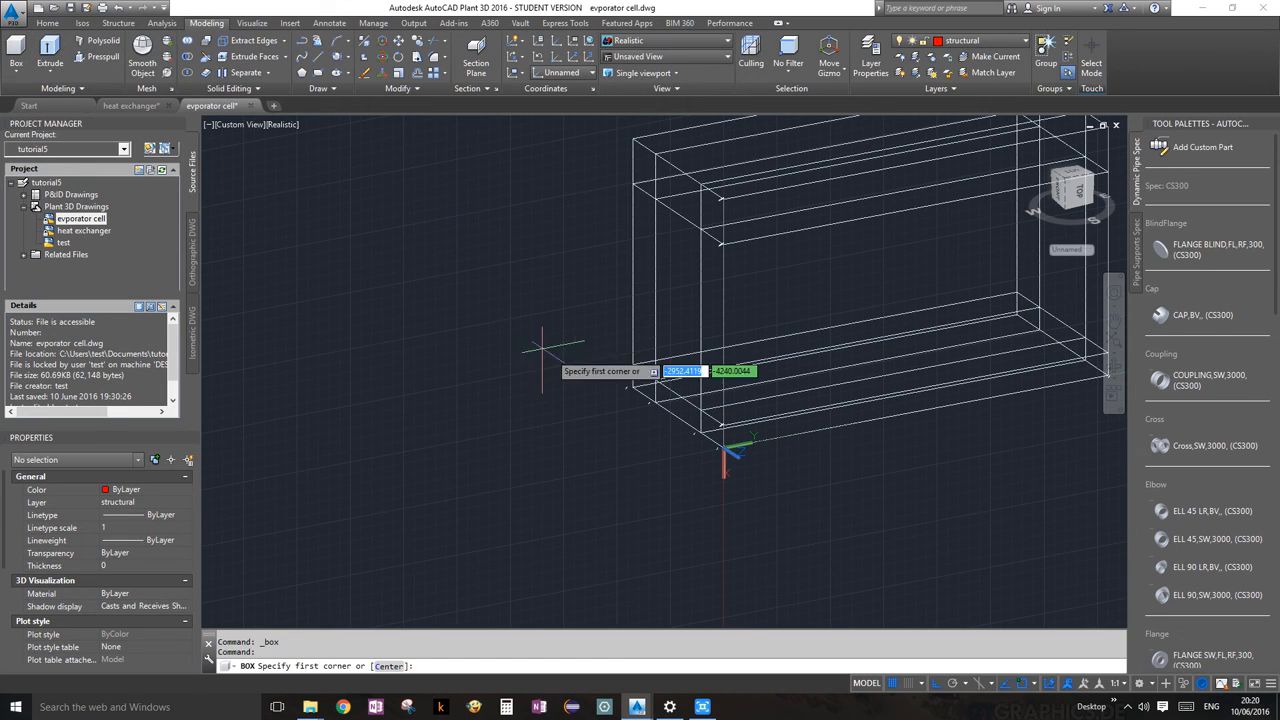
{"action": "left_click", "coordinate": [724, 449]}
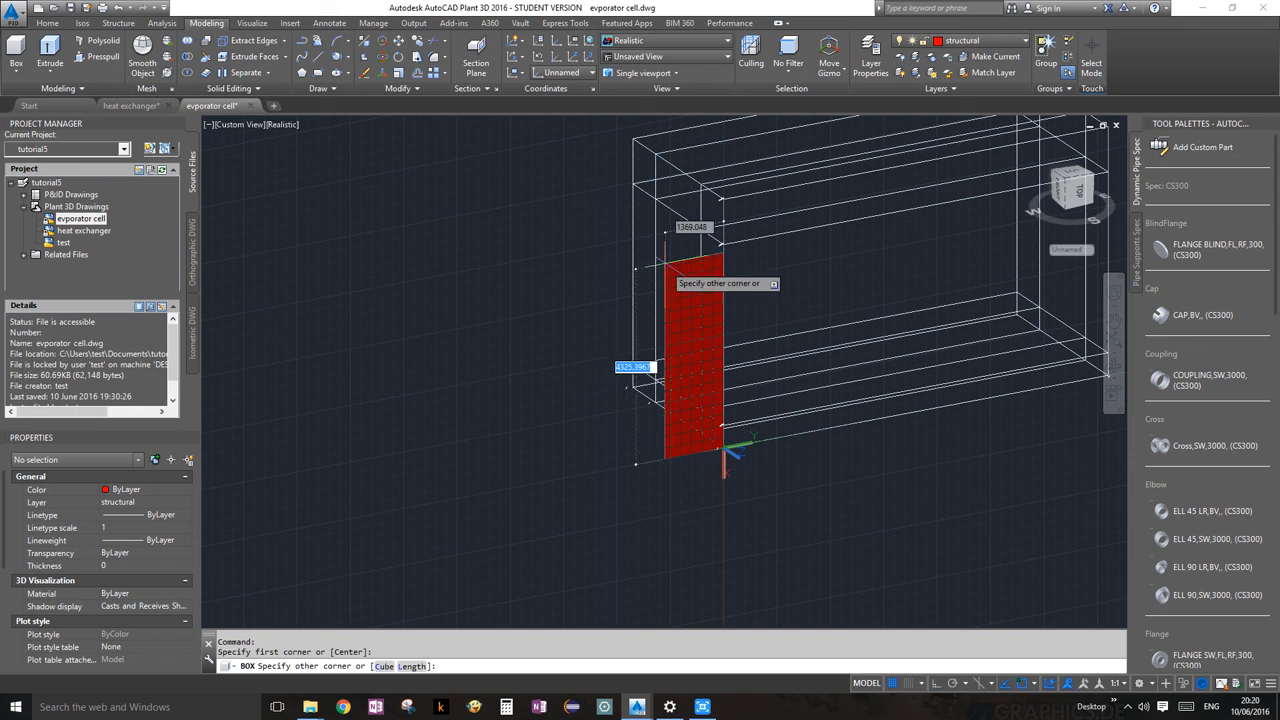
{"action": "scroll", "coordinate": [655, 199], "scroll_direction": "up", "scroll_amount": 3}
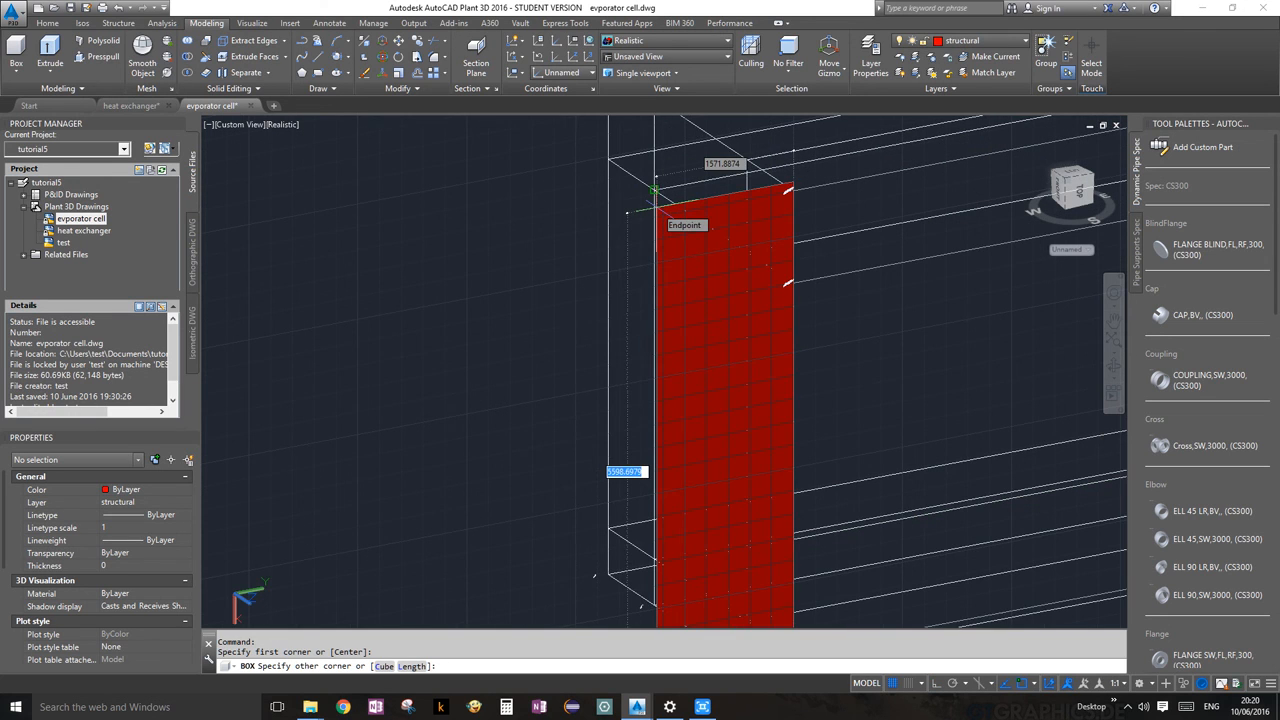
{"action": "scroll", "coordinate": [655, 190], "scroll_direction": "down", "scroll_amount": 2}
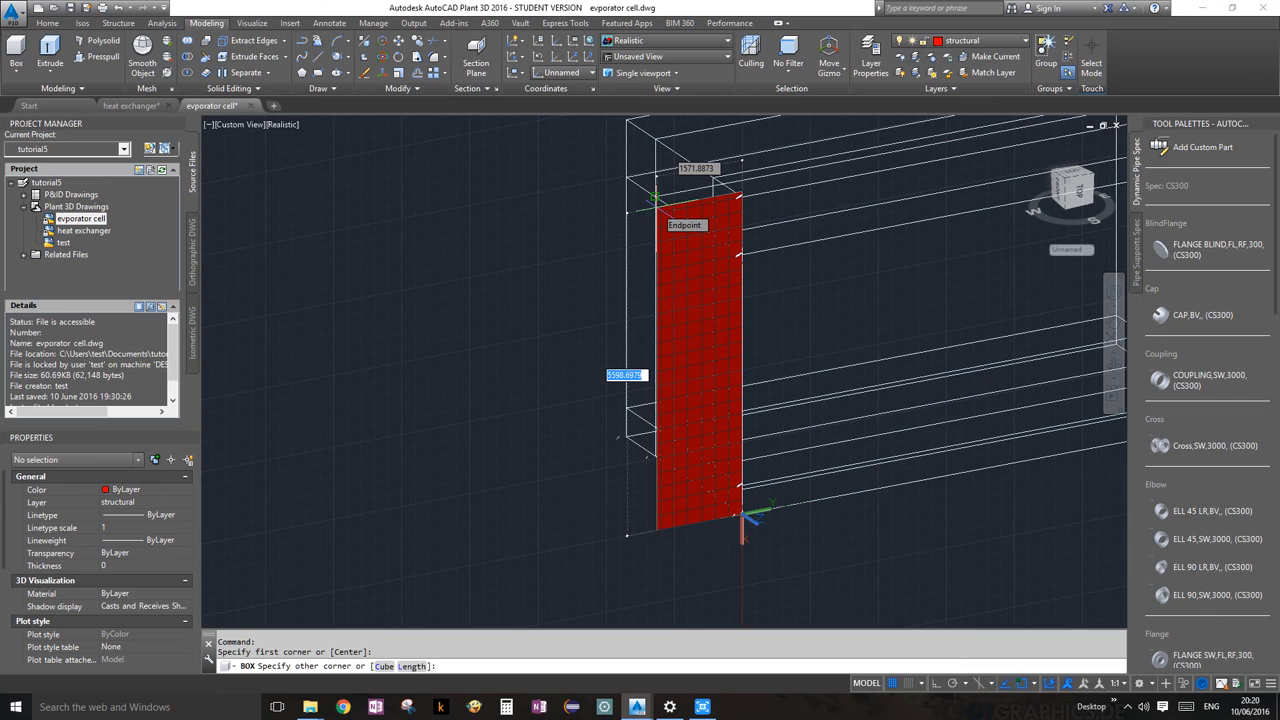
{"action": "type", "text": "55"}
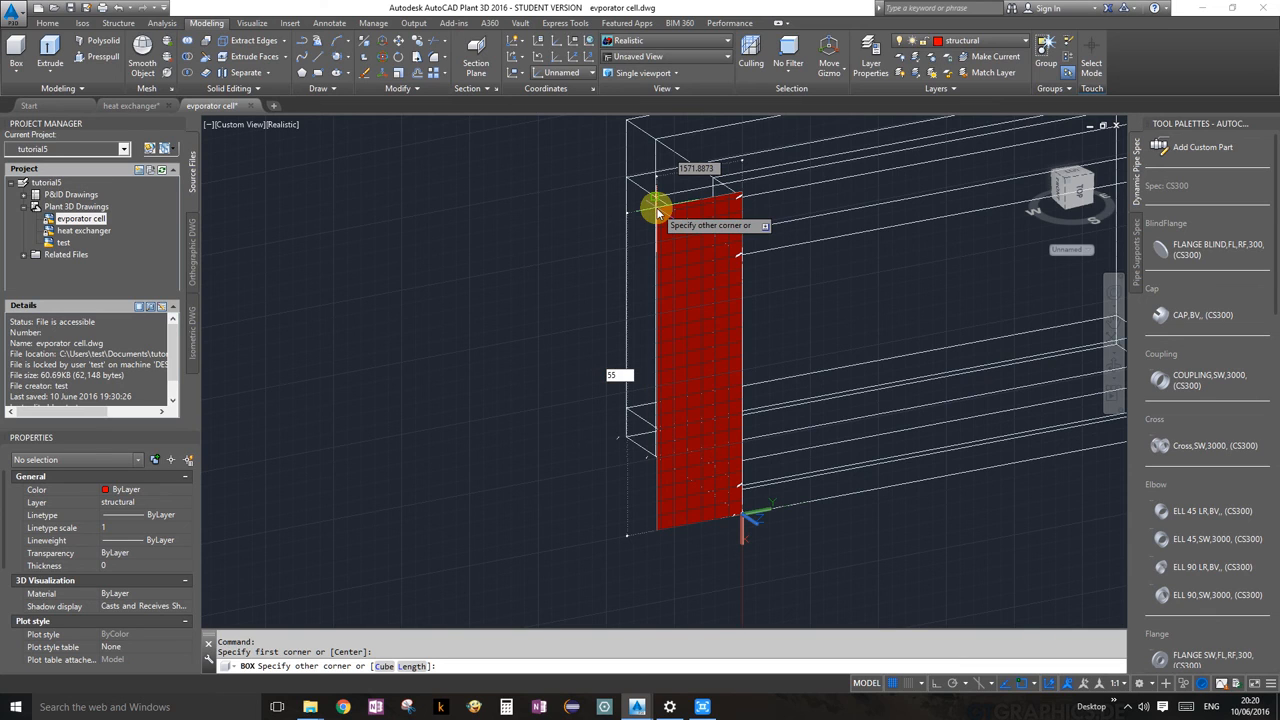
{"action": "type", "text": "00"}
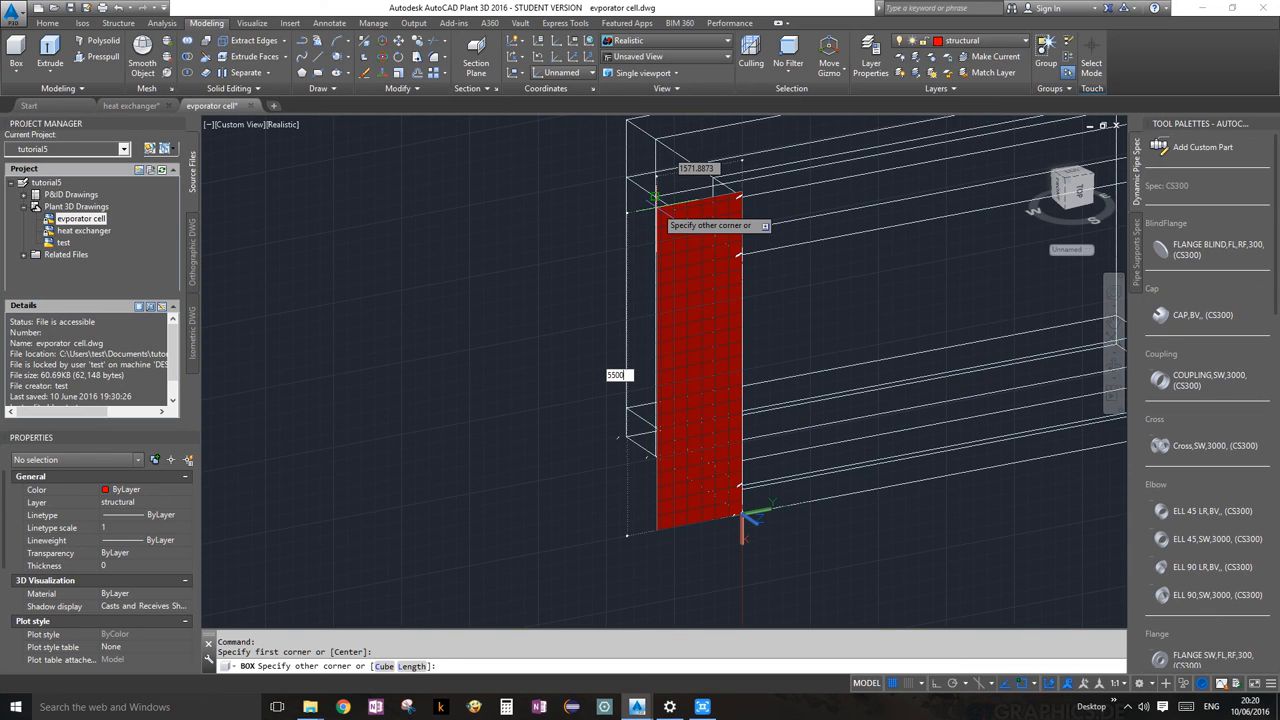
{"action": "key", "text": "Tab"}
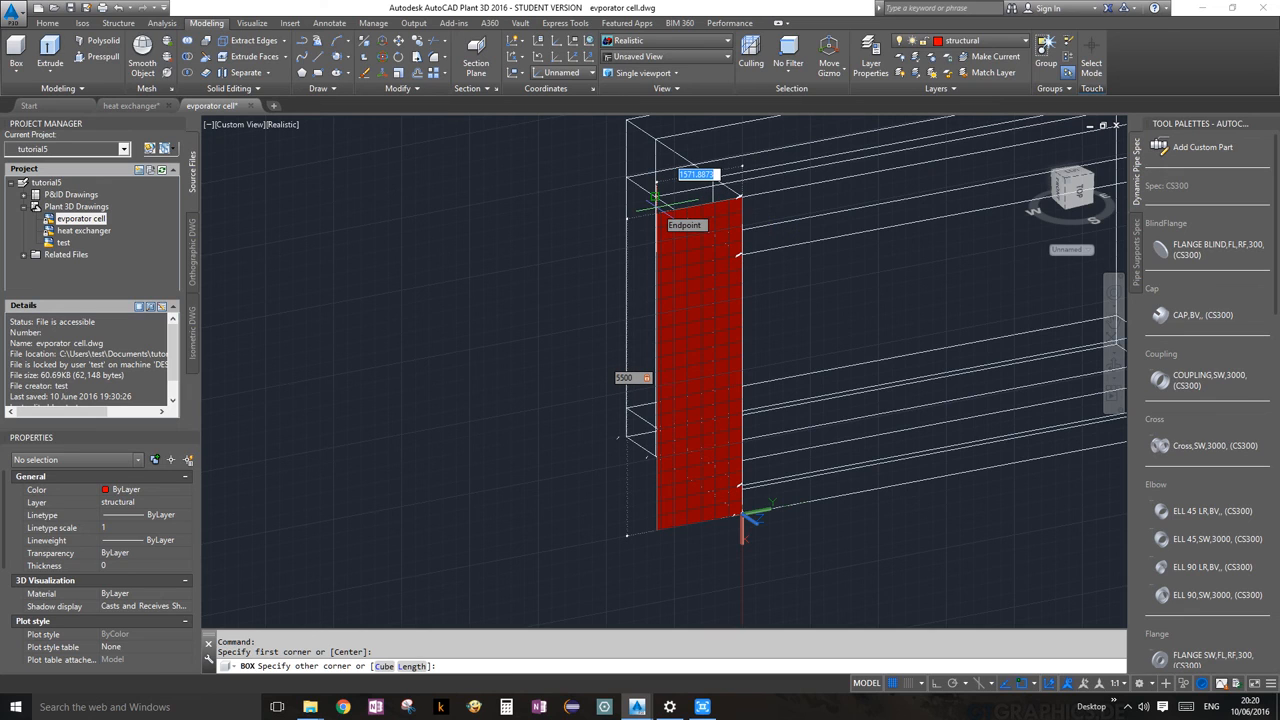
{"action": "type", "text": "100"}
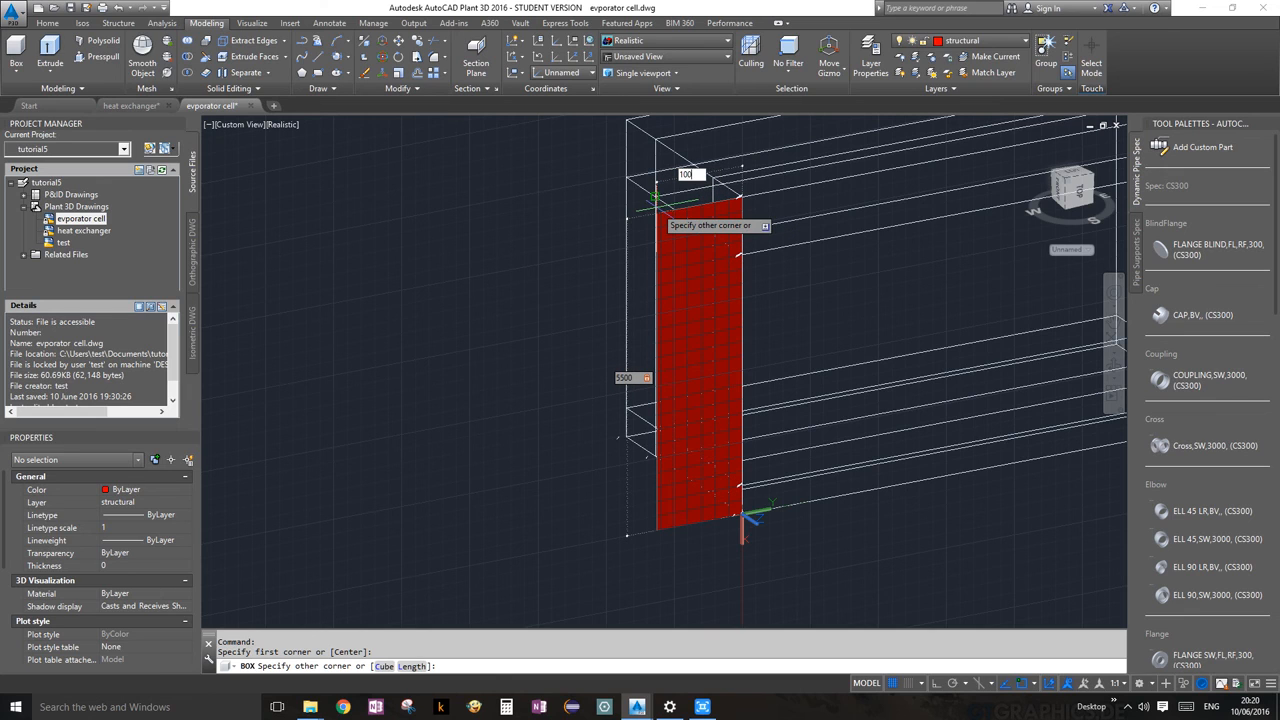
{"action": "type", "text": "0"}
{"action": "key", "text": "Return"}
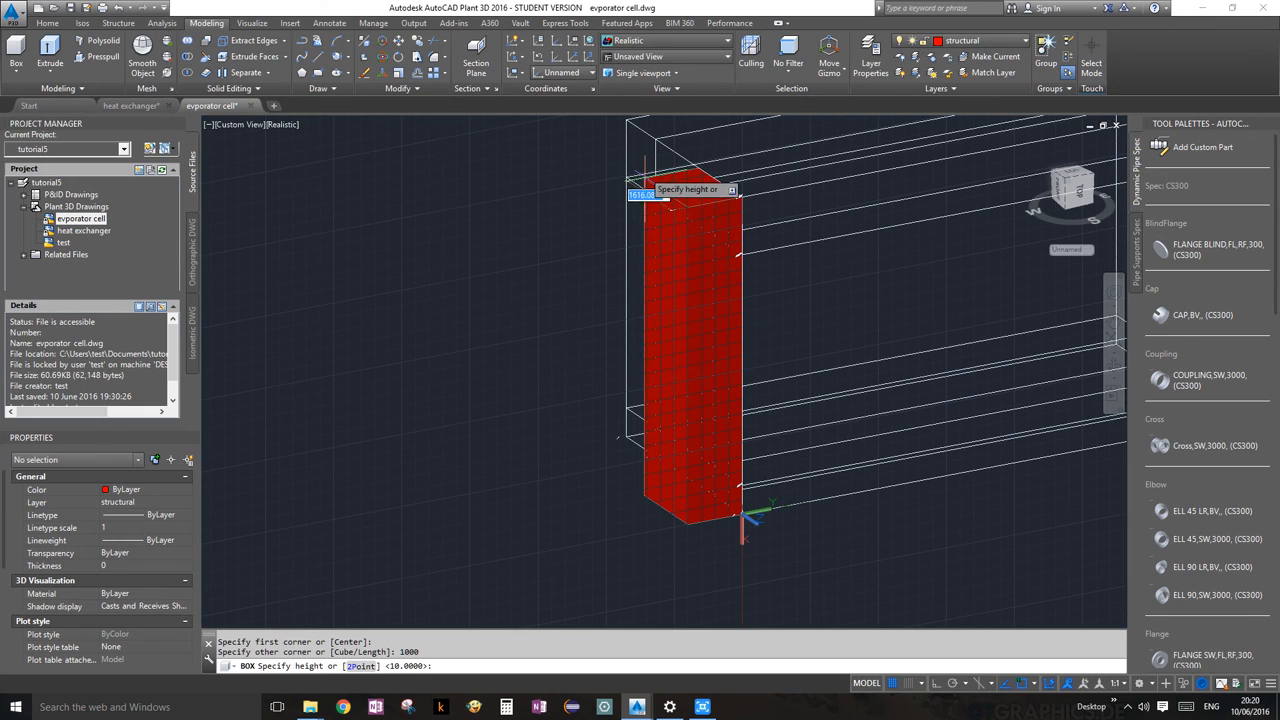
{"action": "type", "text": "10"}
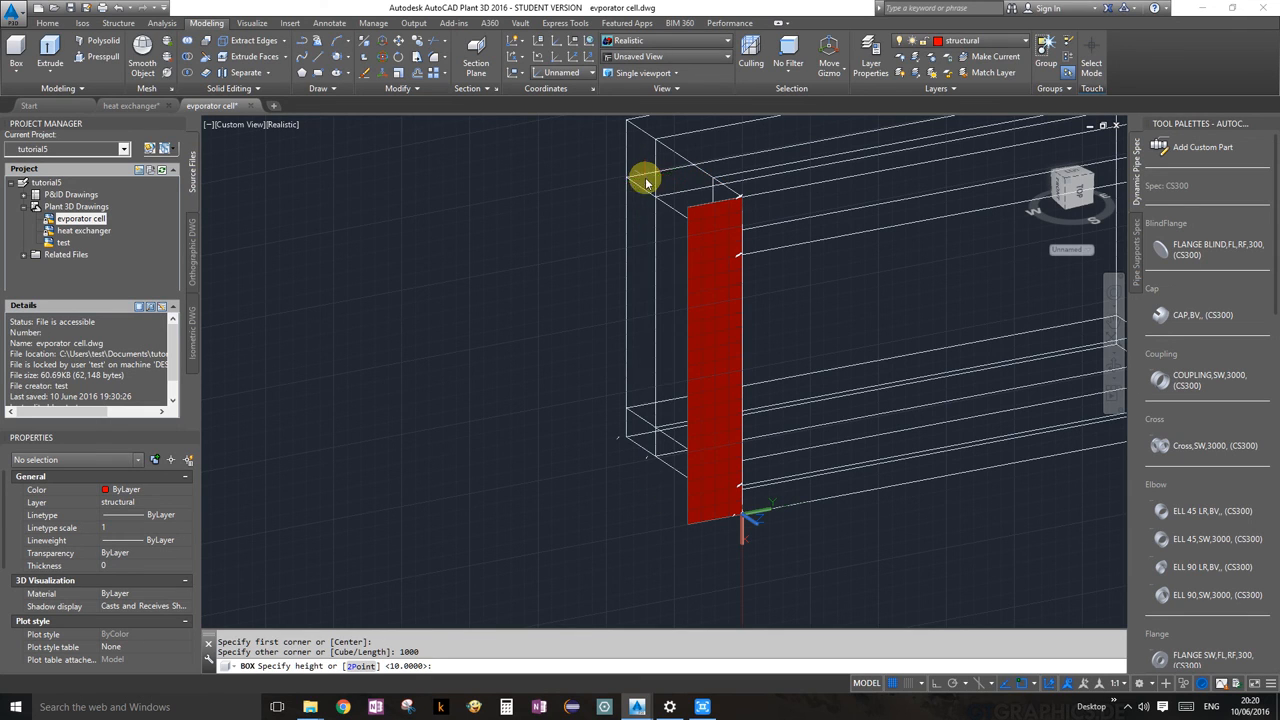
{"action": "key", "text": "Return"}
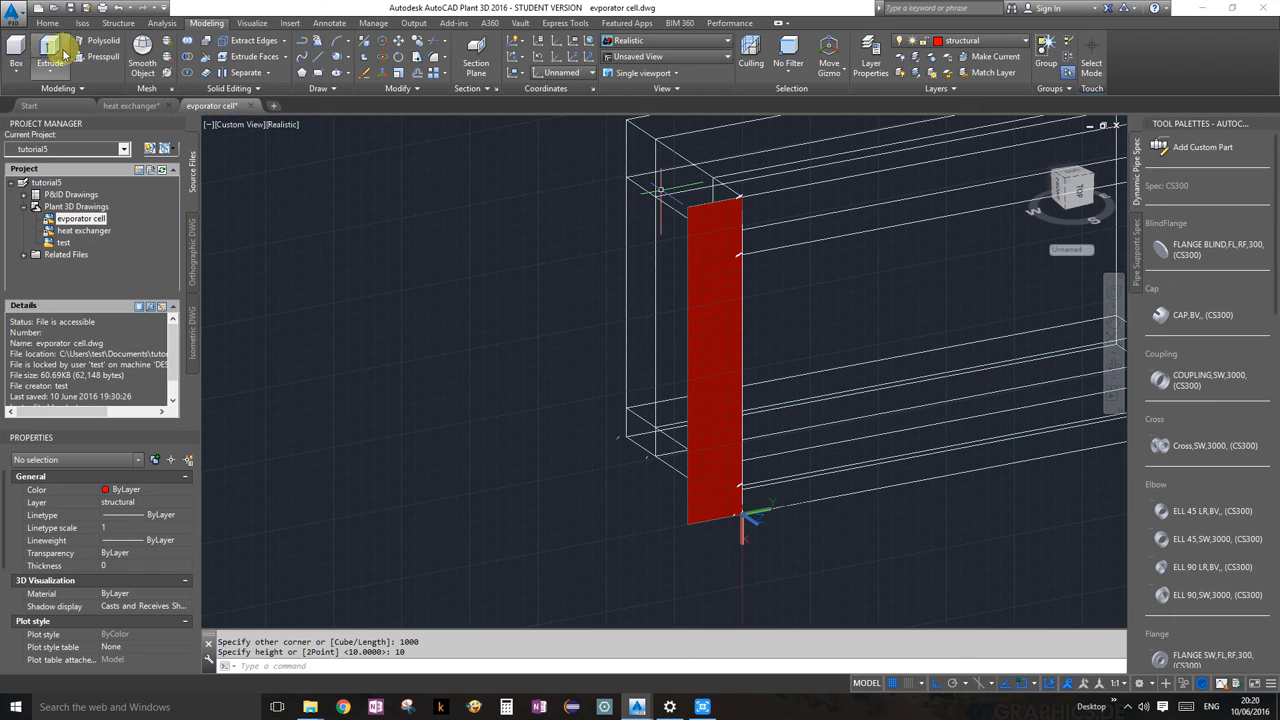
Create a second upright box from the grid's opposite upper end corner, 5500 high, projecting 1000 outward and 10 thick.
{"action": "left_click", "coordinate": [16, 55]}
{"action": "middle_click_drag", "start_coordinate": [611, 172], "coordinate": [617, 251]}
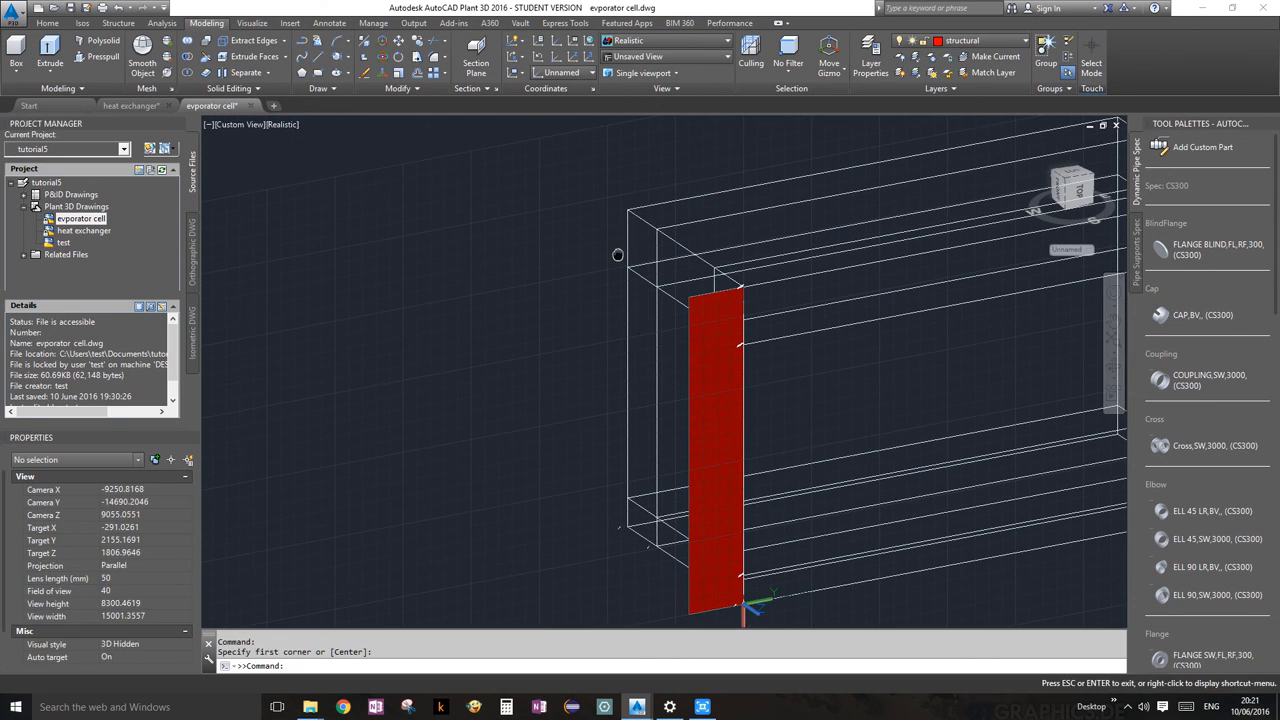
{"action": "left_click", "coordinate": [576, 218]}
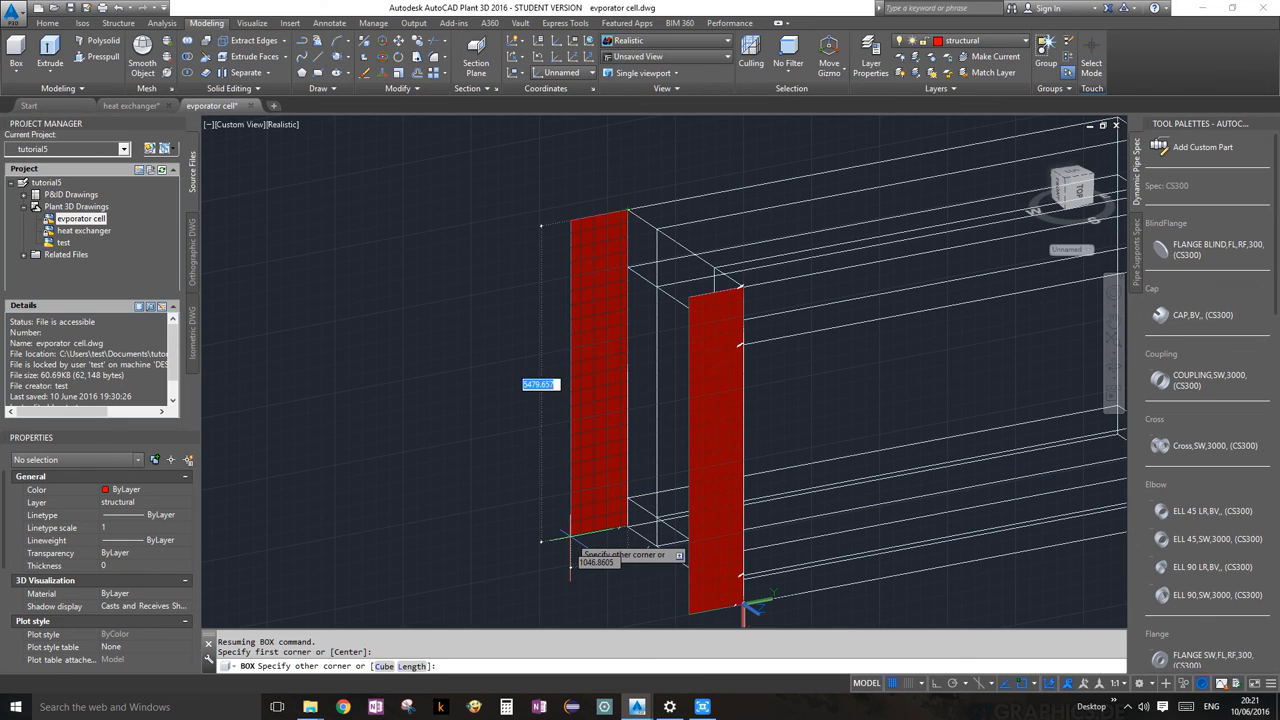
{"action": "type", "text": "55"}
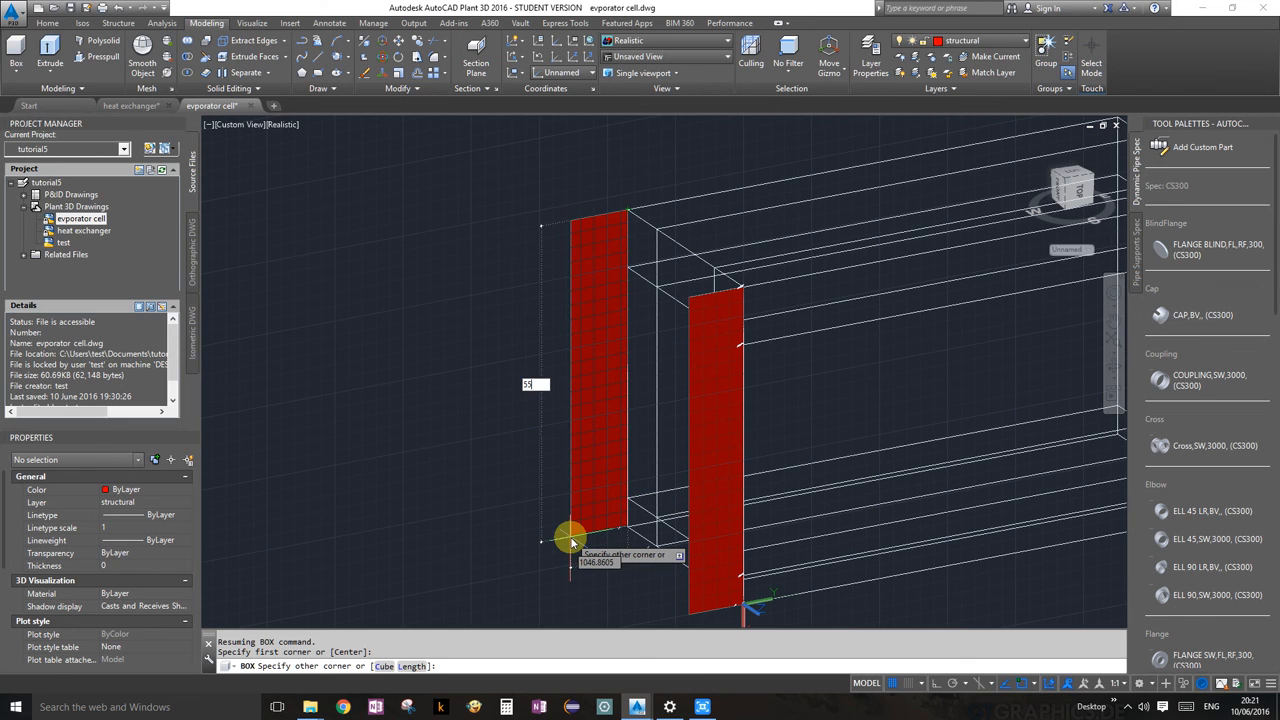
{"action": "type", "text": "0"}
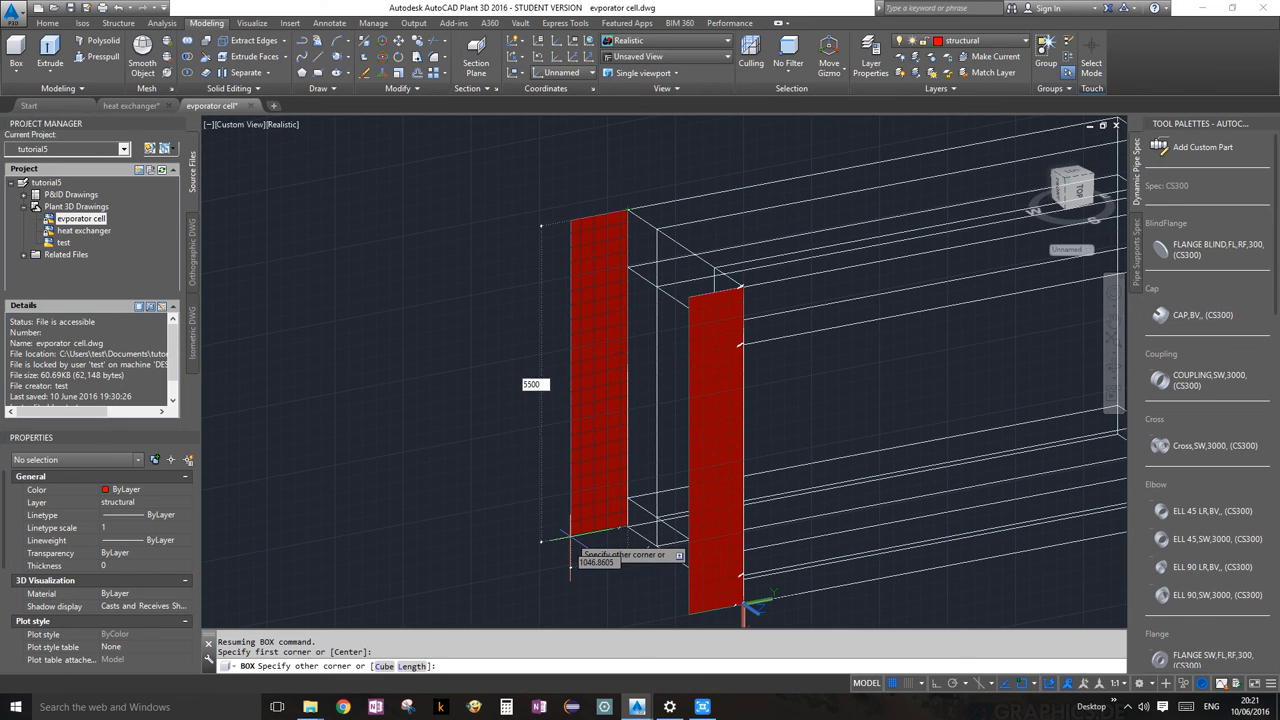
{"action": "type", "text": "0"}
{"action": "key", "text": "Tab"}
{"action": "type", "text": "1"}
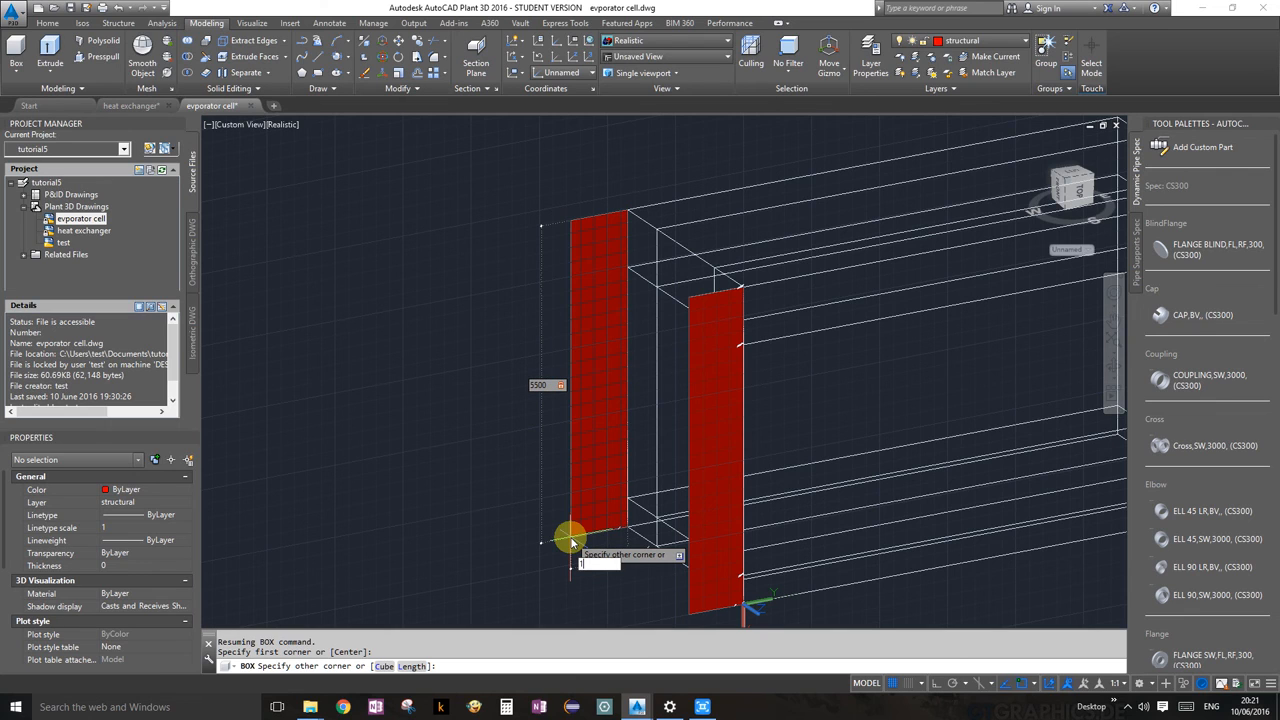
{"action": "type", "text": "00"}
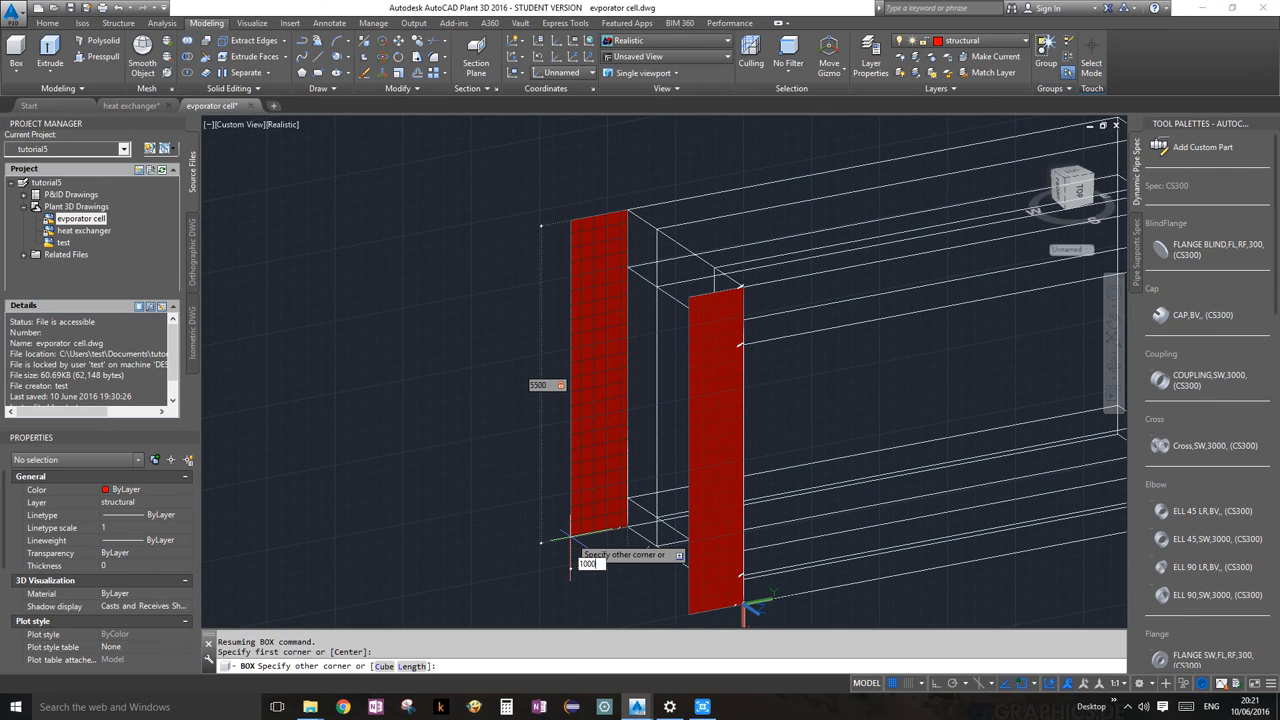
{"action": "type", "text": "0"}
{"action": "key", "text": "Return"}
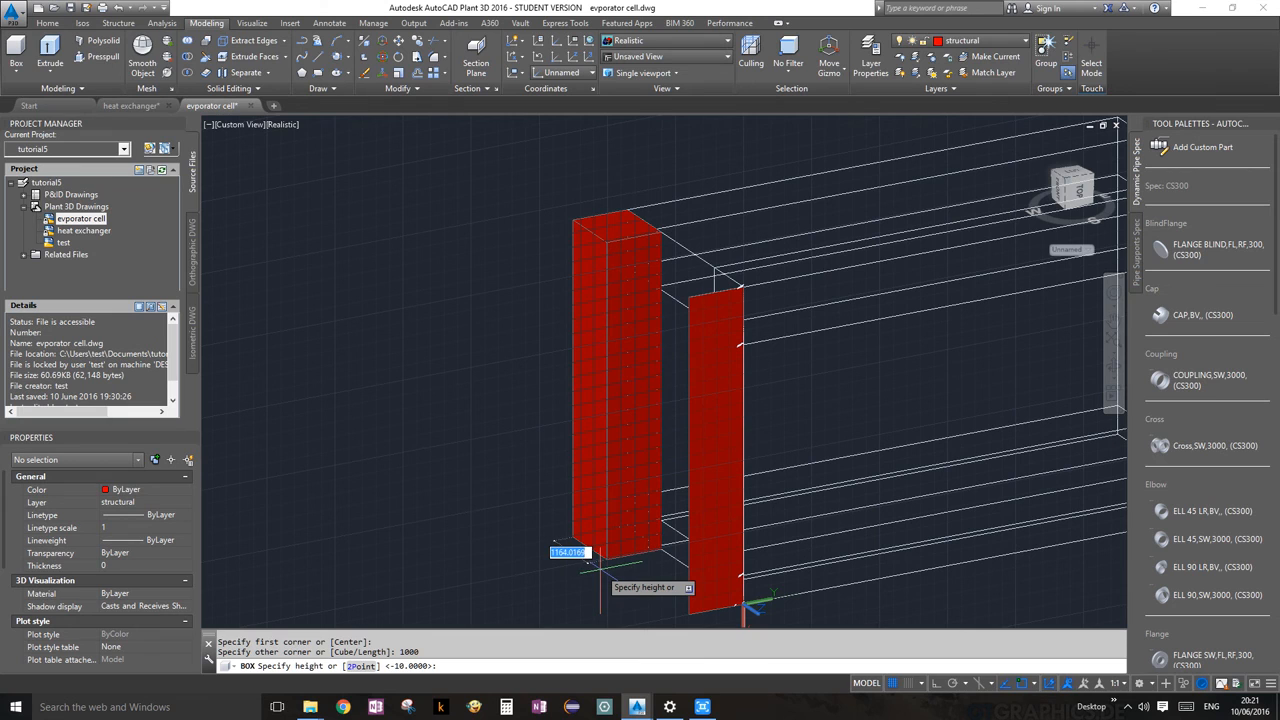
{"action": "key", "text": "Return"}
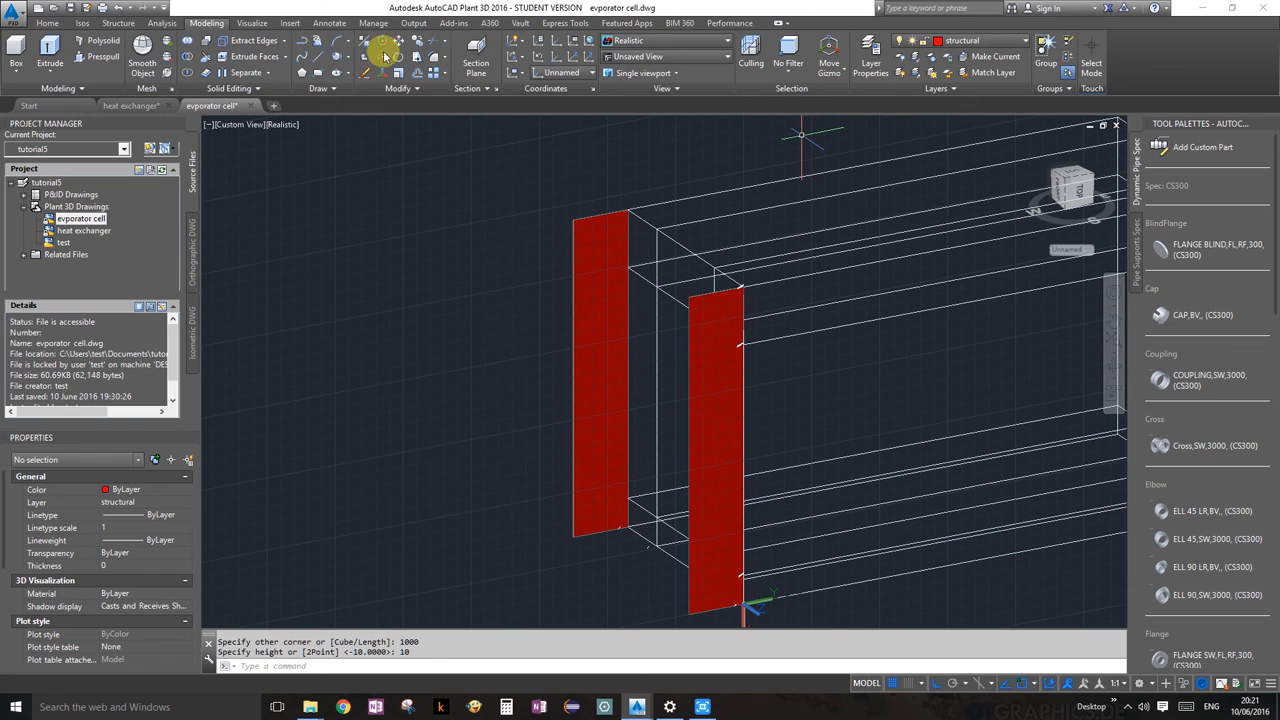
Show all hidden parts of the evaporator cell again and view the enclosed end from the side.
{"action": "left_click", "coordinate": [45, 22]}
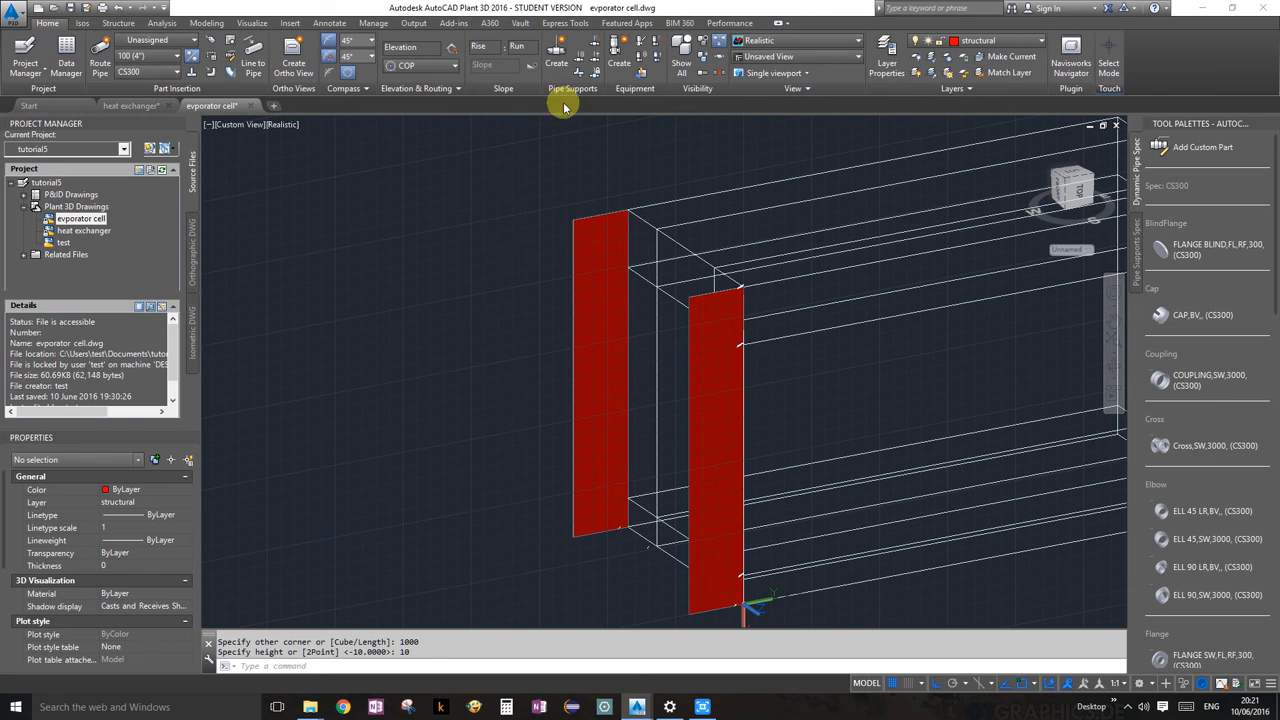
{"action": "left_click", "coordinate": [683, 66]}
{"action": "scroll", "coordinate": [936, 336], "scroll_direction": "down", "scroll_amount": 5}
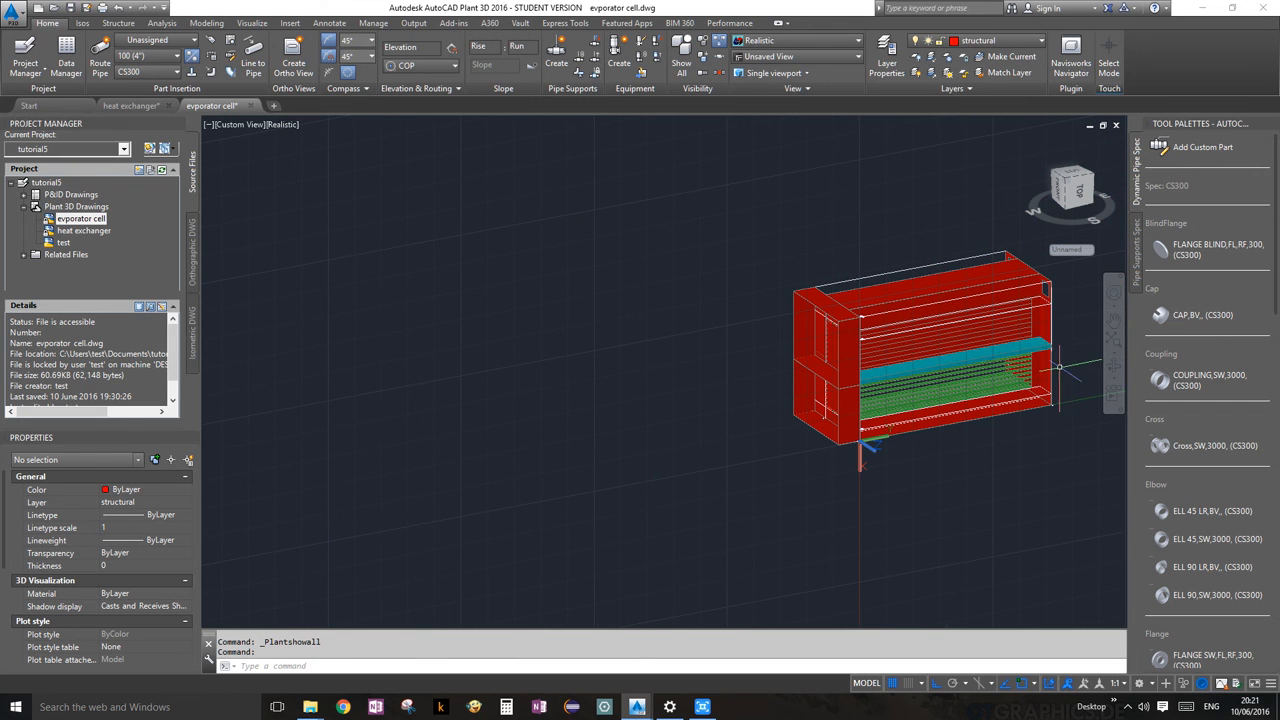
{"action": "left_click", "coordinate": [1114, 366]}
{"action": "left_click_drag", "start_coordinate": [963, 380], "coordinate": [934, 371]}
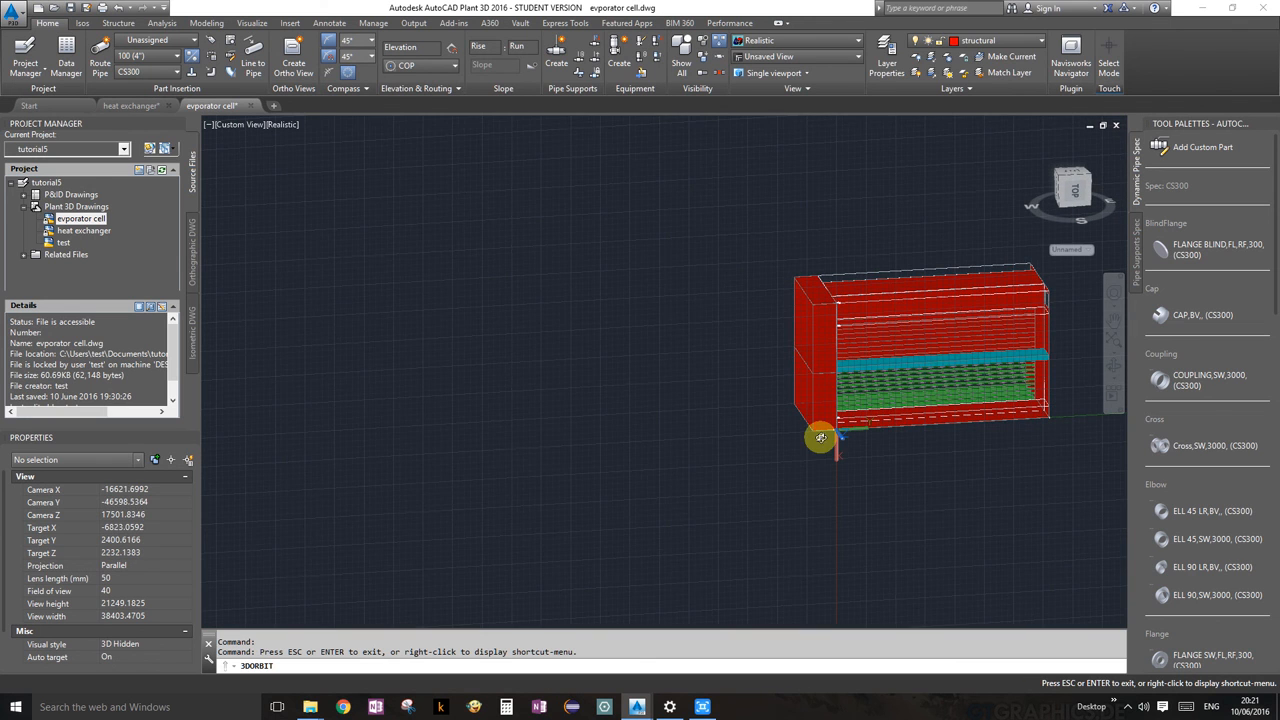
{"action": "key", "text": "Escape"}
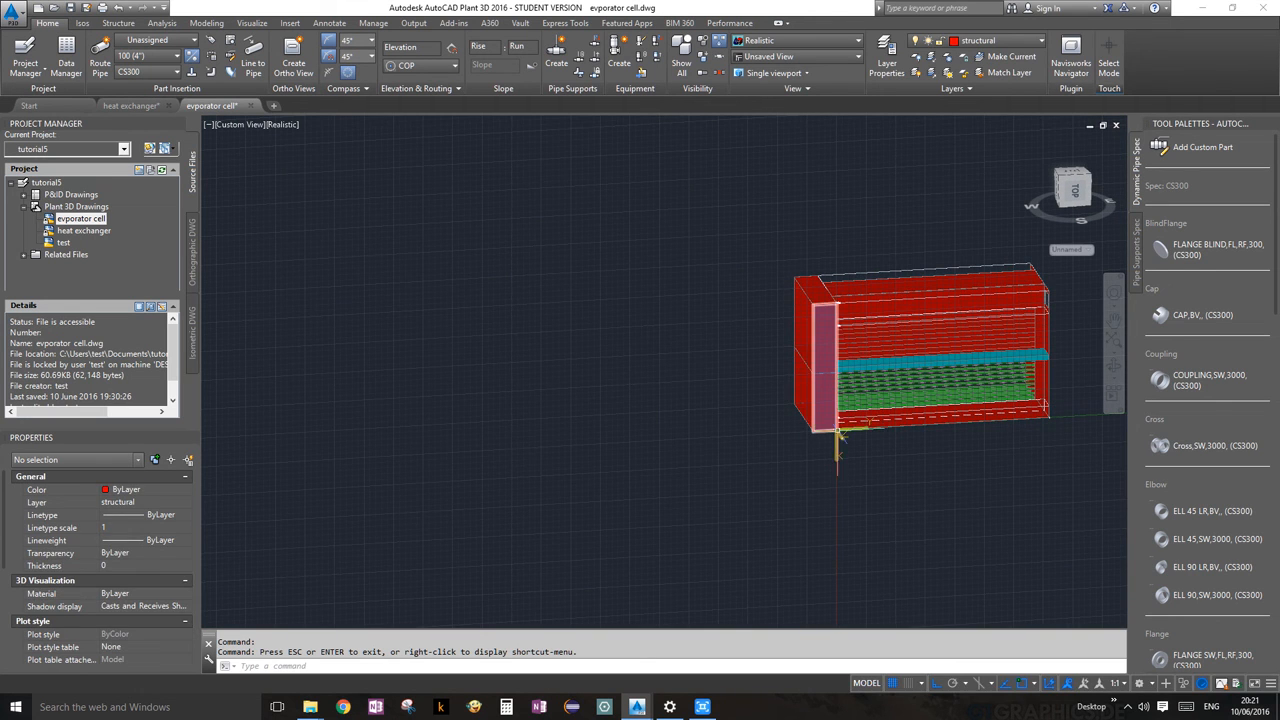
Reorient the UCS at its origin so Z points vertically upward along the grid's corner edge.
{"action": "scroll", "coordinate": [842, 435], "scroll_direction": "up", "scroll_amount": 5}
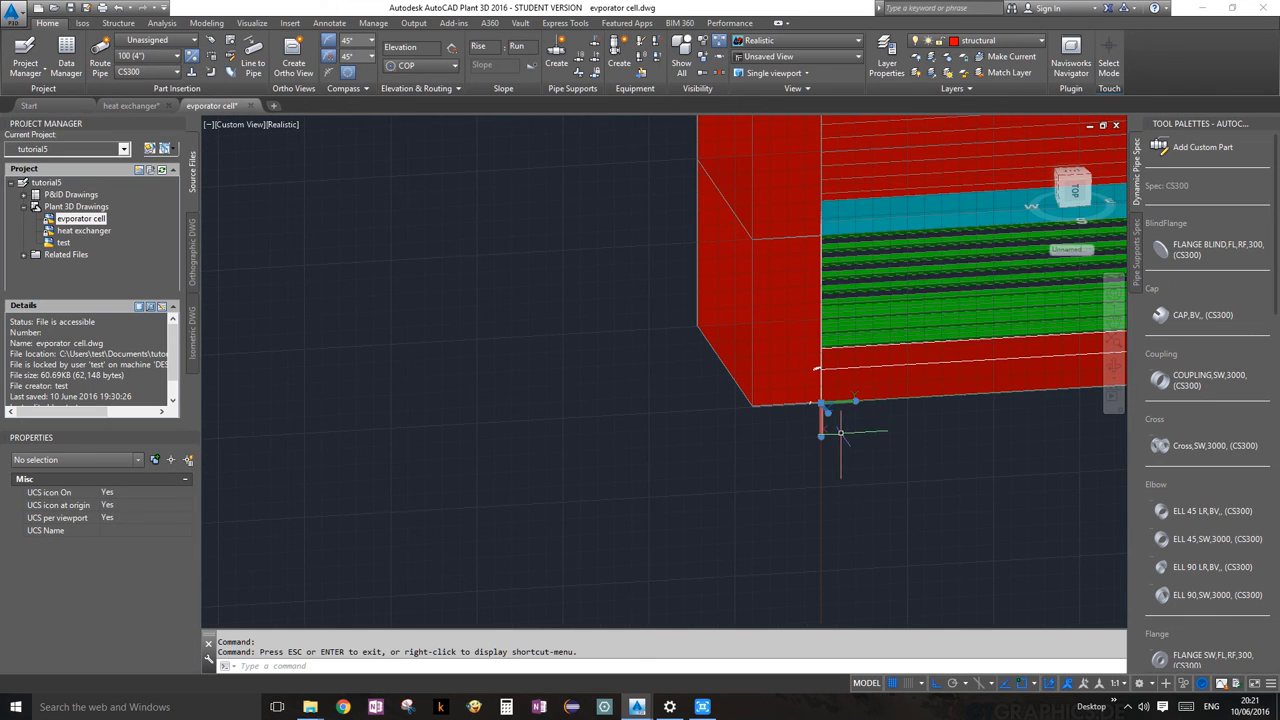
{"action": "left_click", "coordinate": [828, 413]}
{"action": "left_click", "coordinate": [819, 373]}
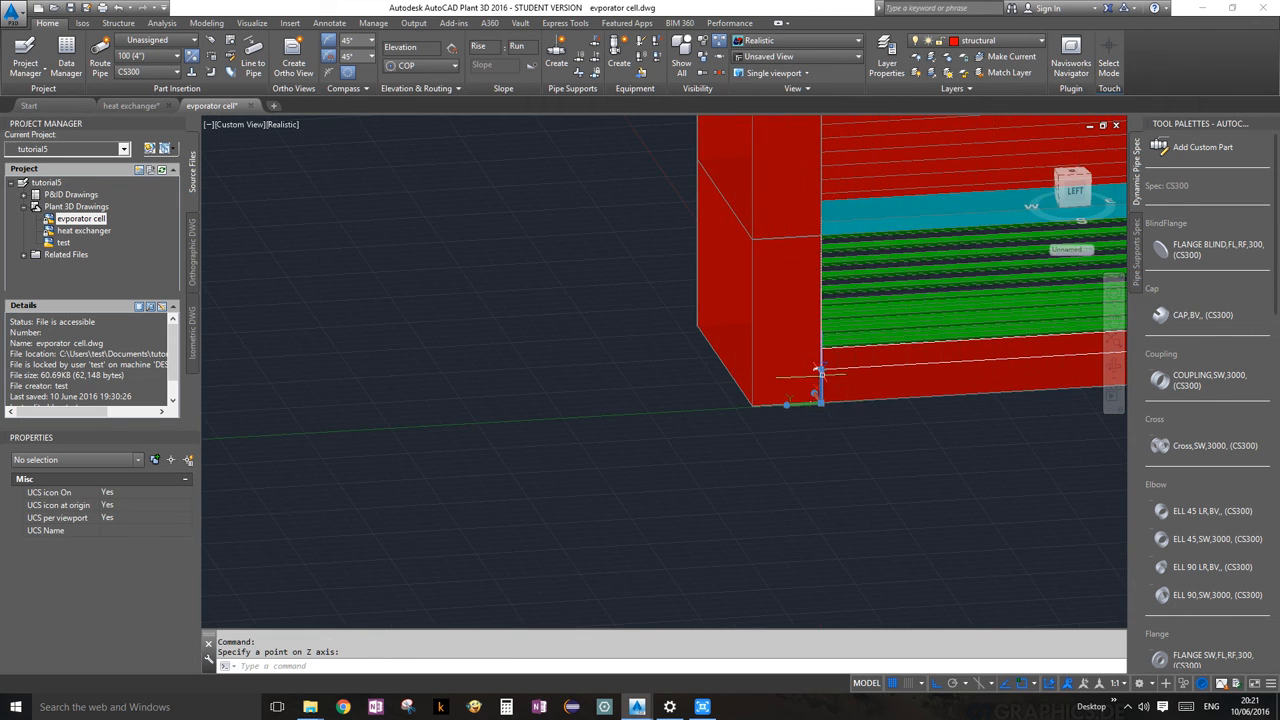
{"action": "scroll", "coordinate": [942, 473], "scroll_direction": "down", "scroll_amount": 7}
{"action": "middle_click_drag", "start_coordinate": [978, 470], "coordinate": [909, 498]}
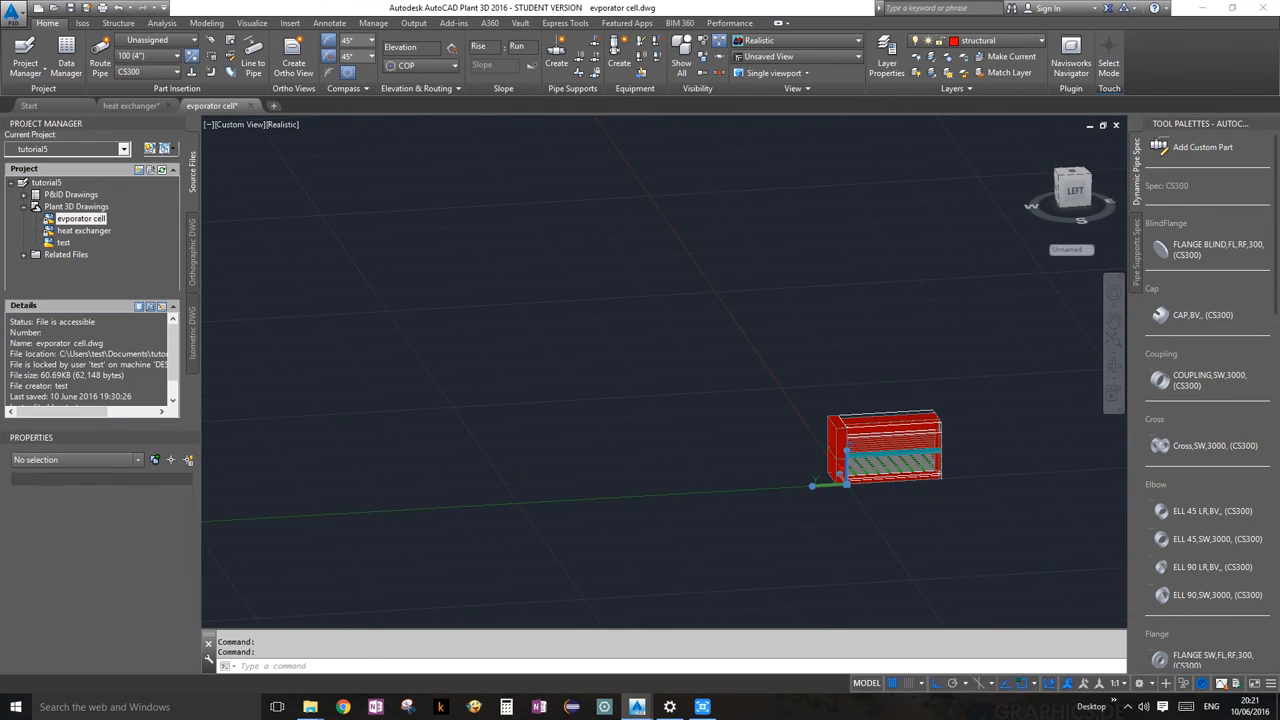
{"action": "scroll", "coordinate": [909, 498], "scroll_direction": "up", "scroll_amount": 2}
{"action": "scroll", "coordinate": [920, 500], "scroll_direction": "up", "scroll_amount": 5}
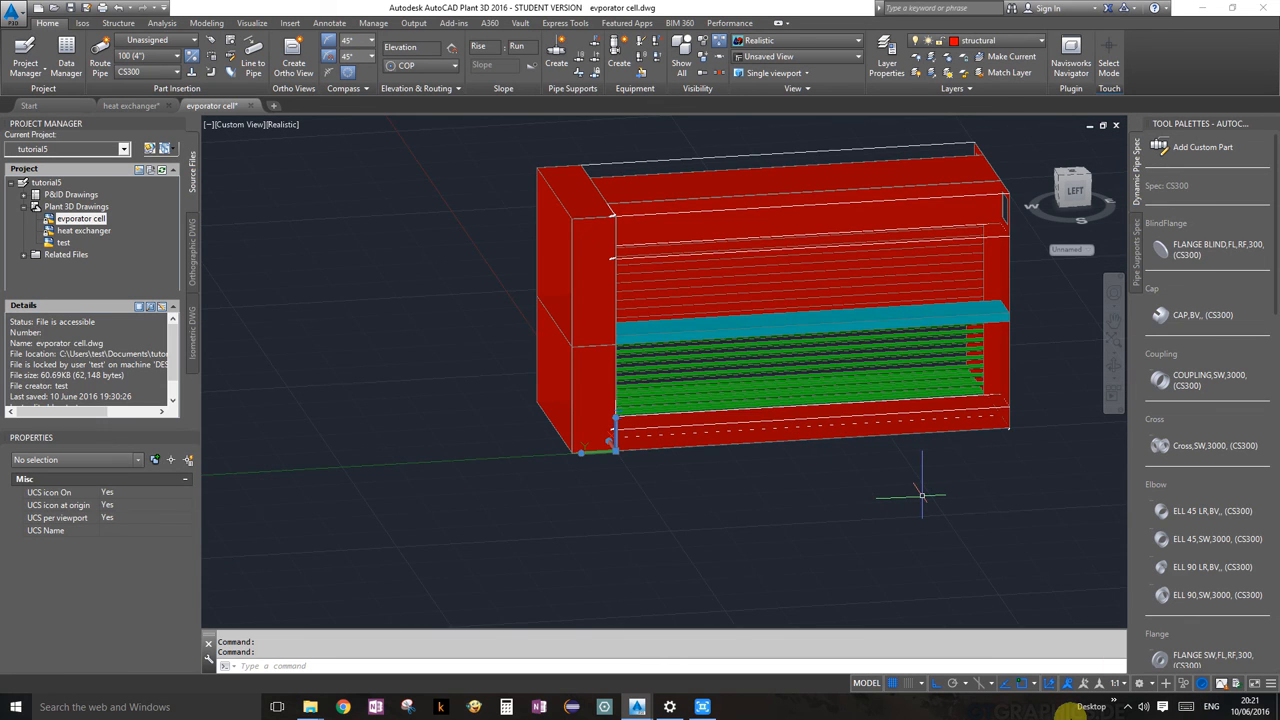
{"action": "left_click", "coordinate": [1127, 706]}
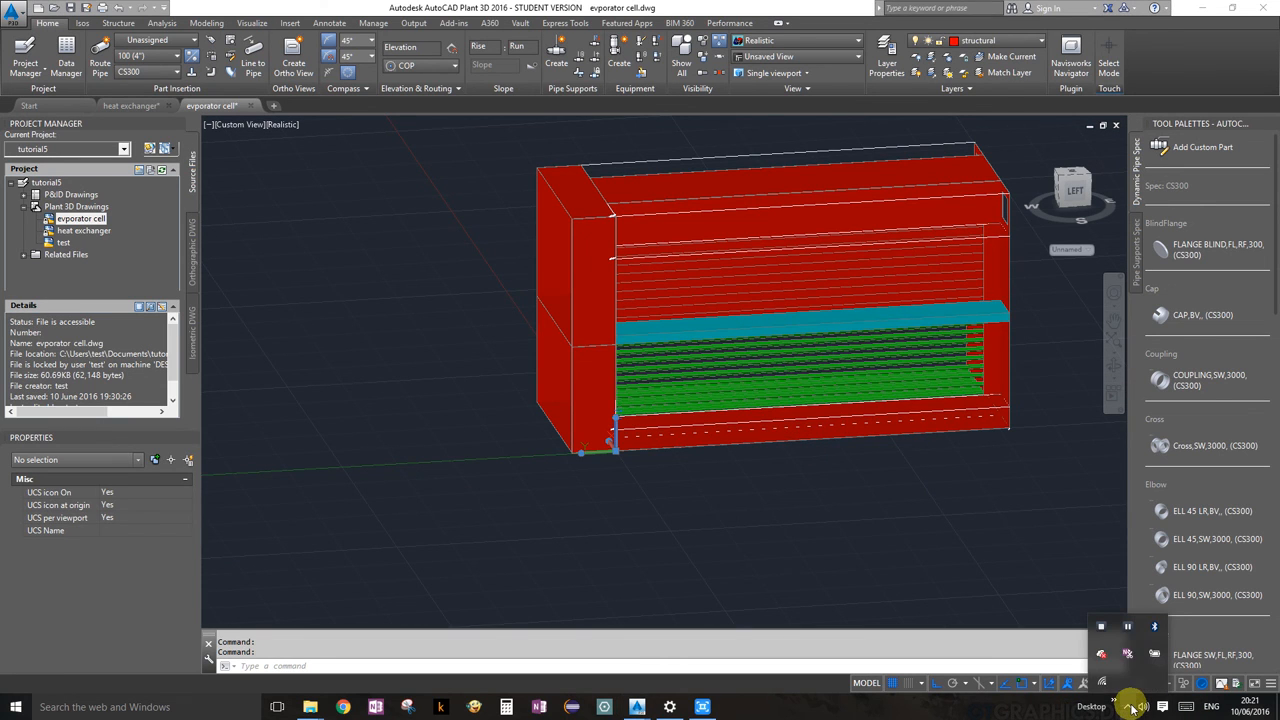